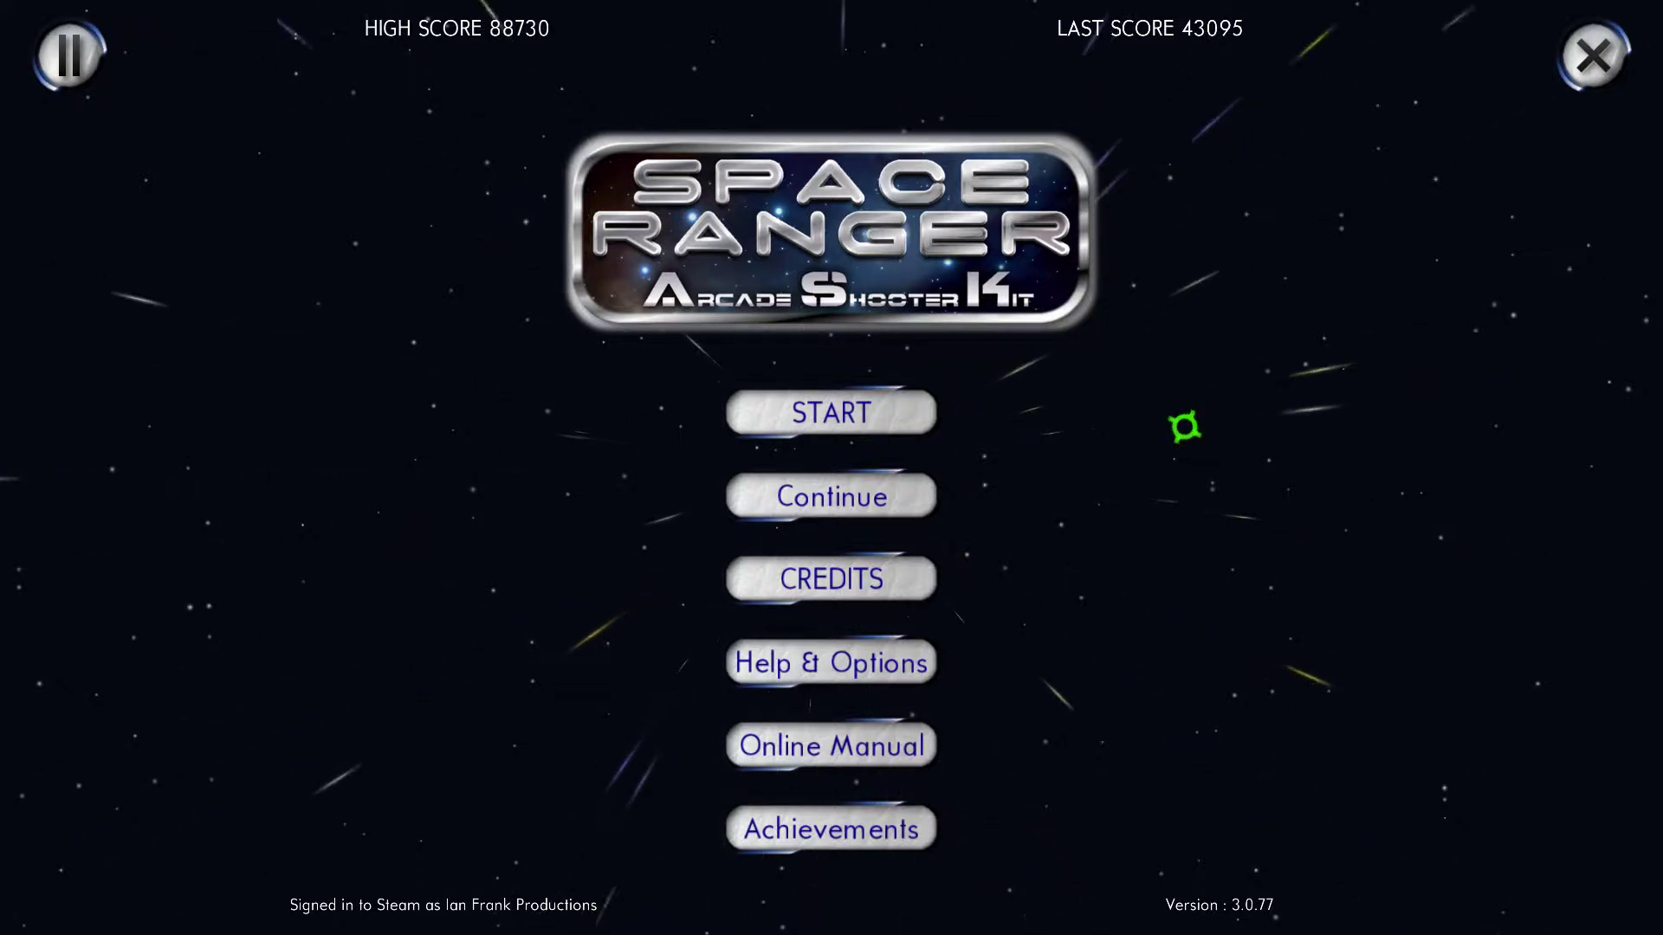
- Create a new mission and open its mission settings
left_click(884, 407)
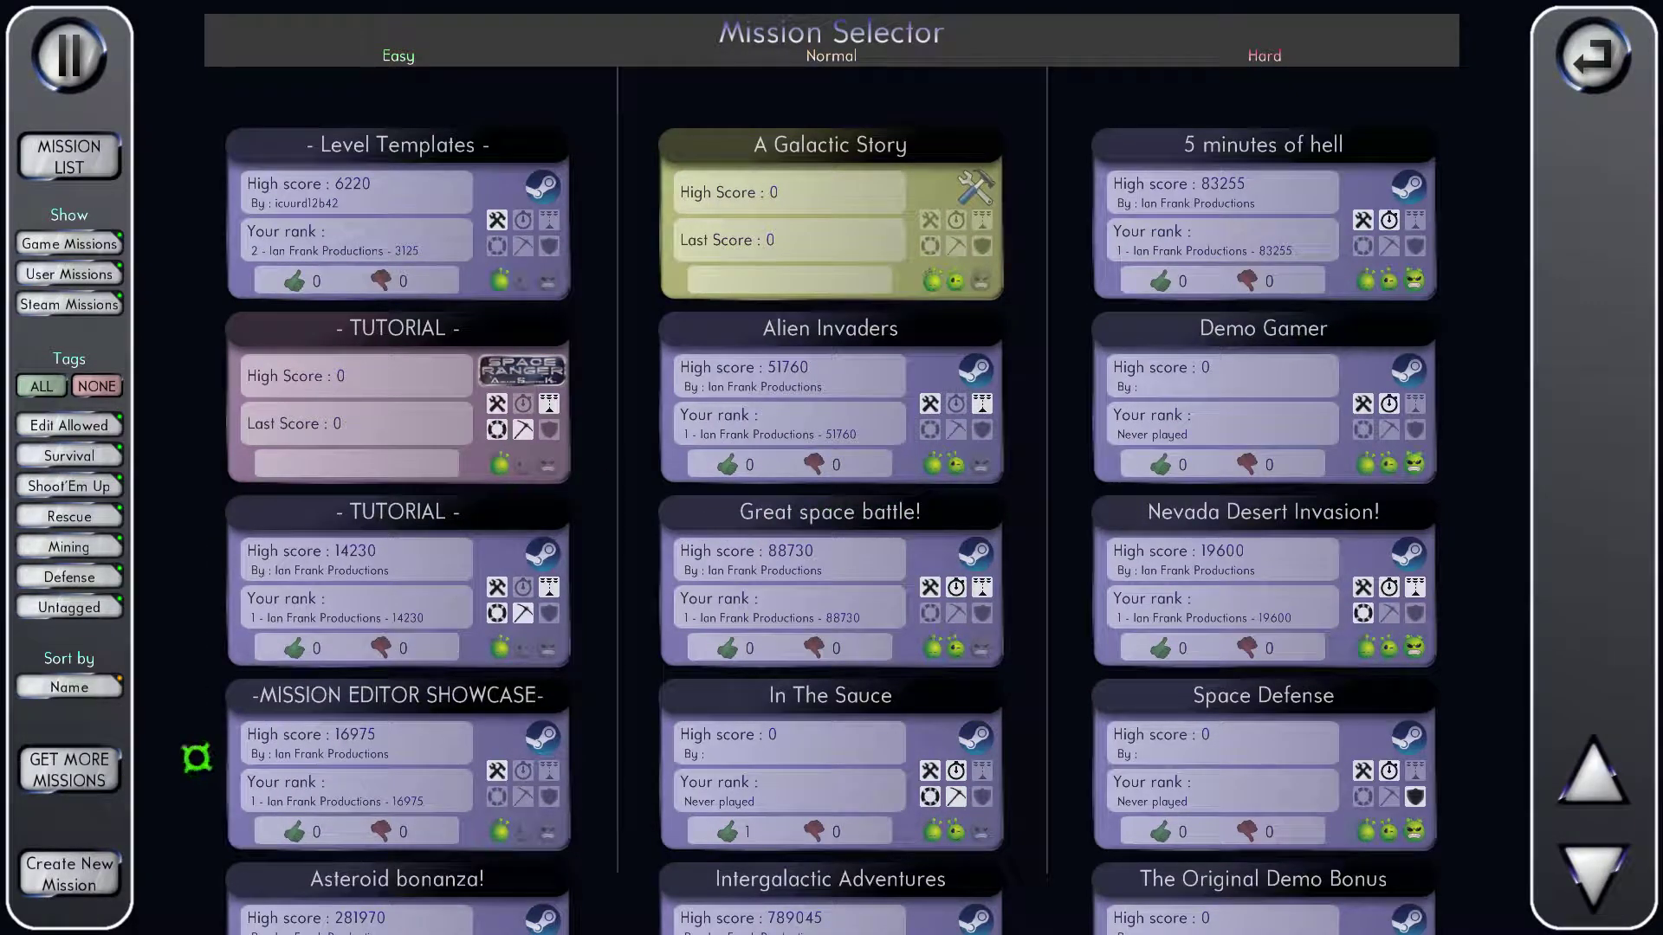
left_click(86, 873)
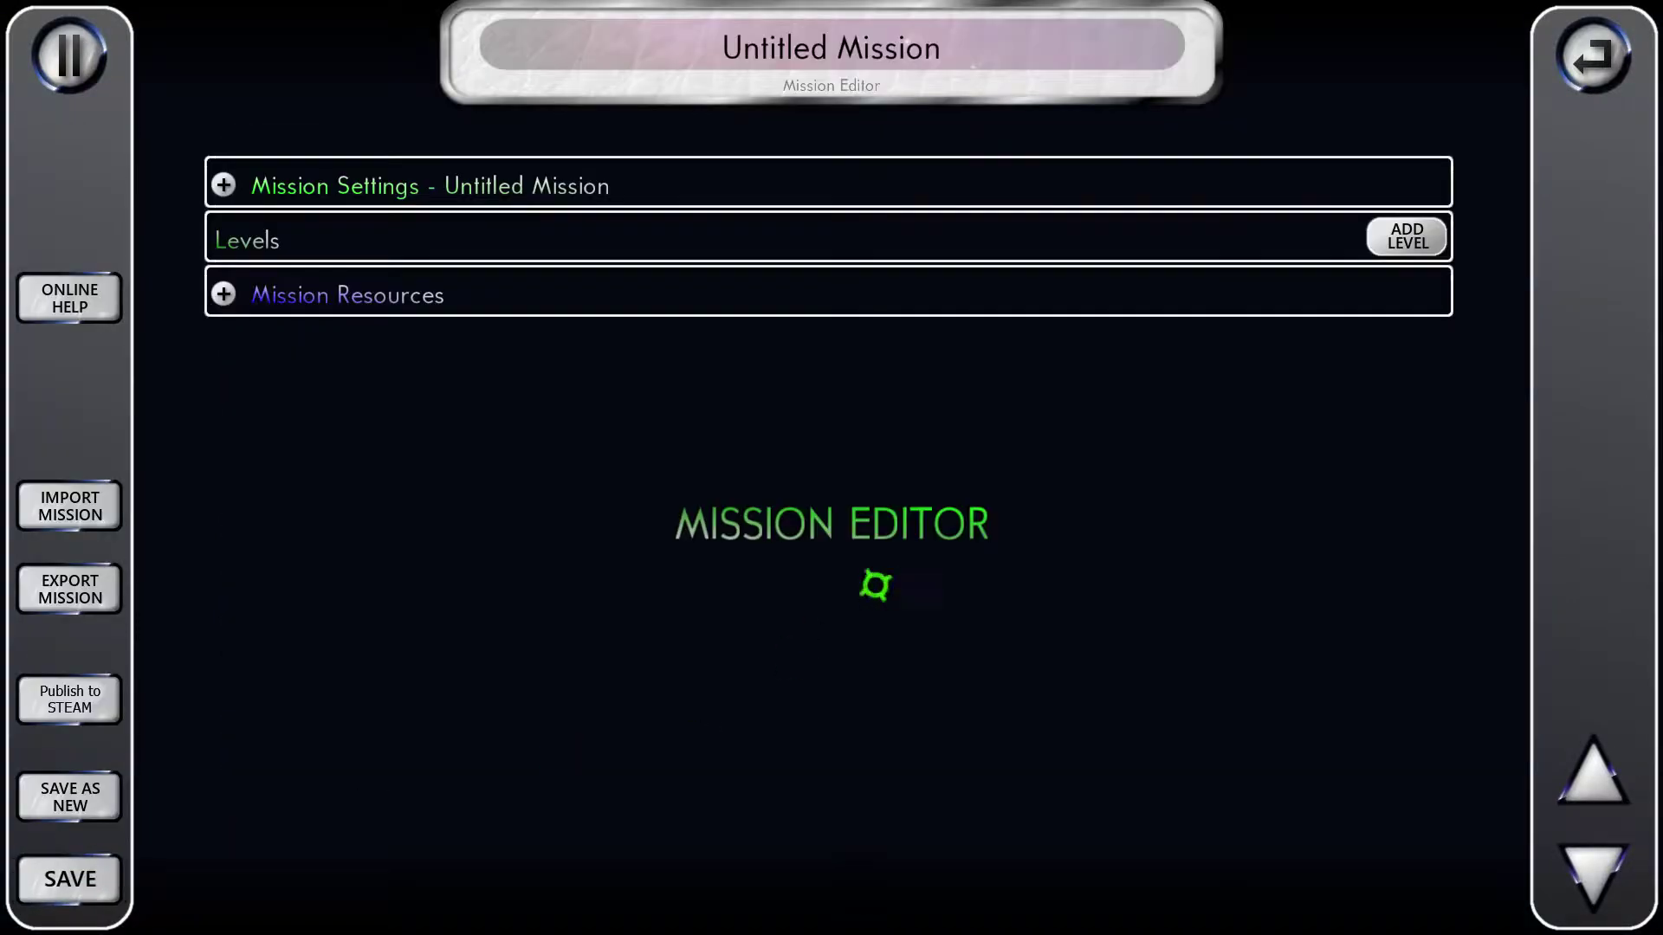
left_click(520, 188)
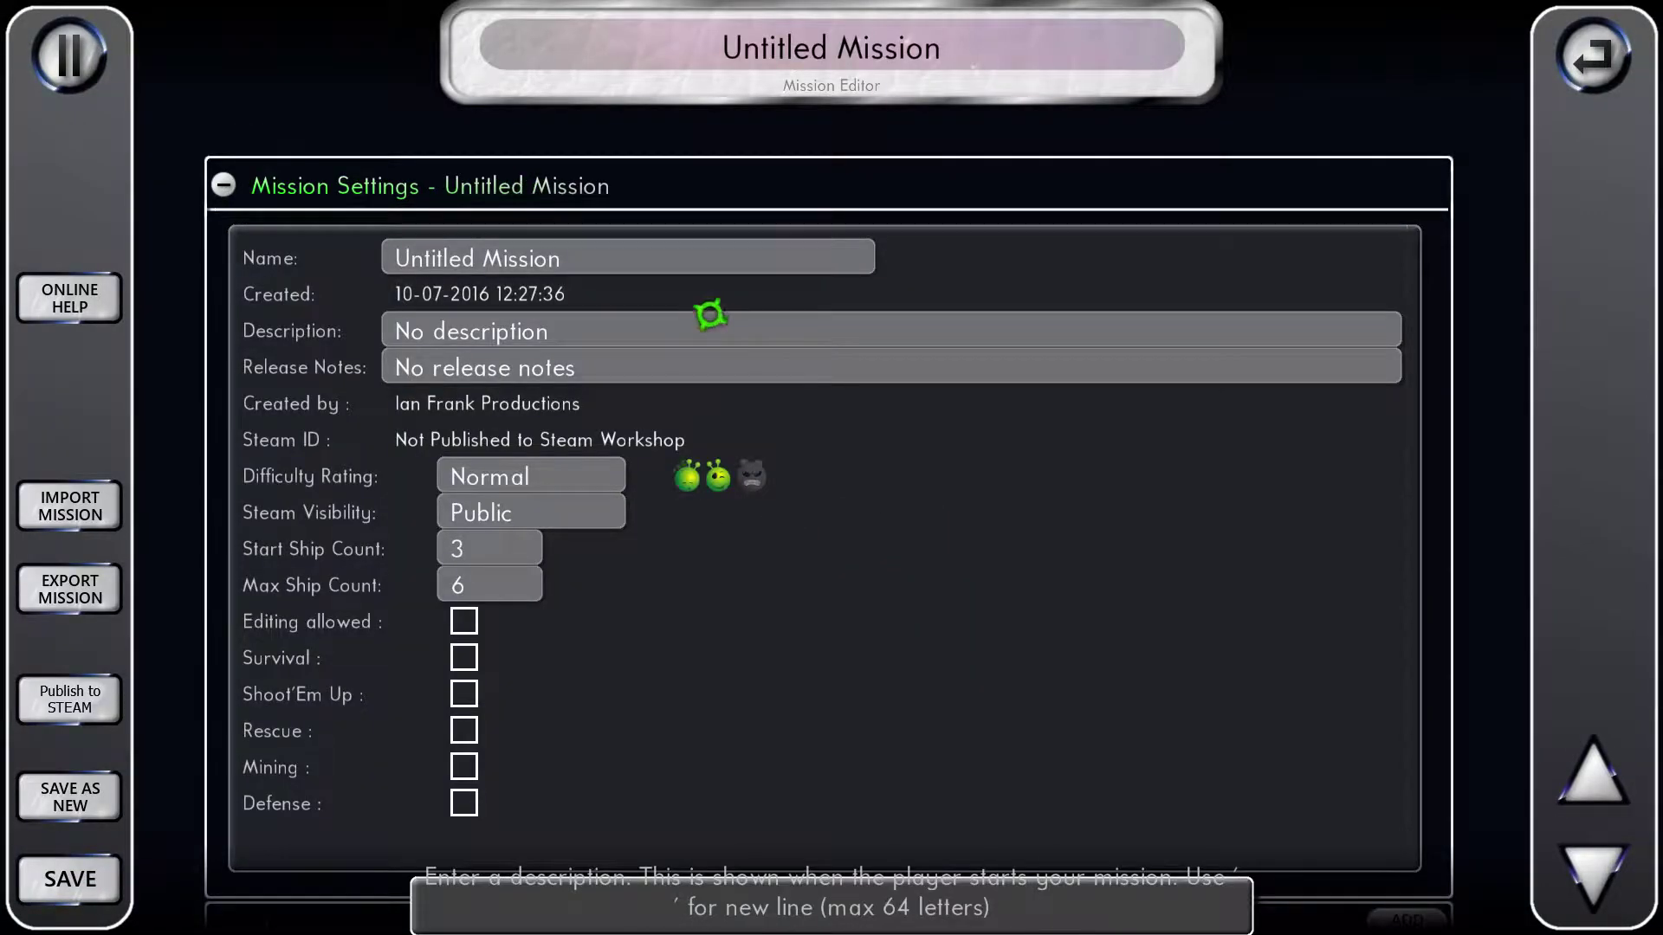
- Name the mission "Adv Mission Tutorial"
left_click(672, 262)
key("BackSpace")
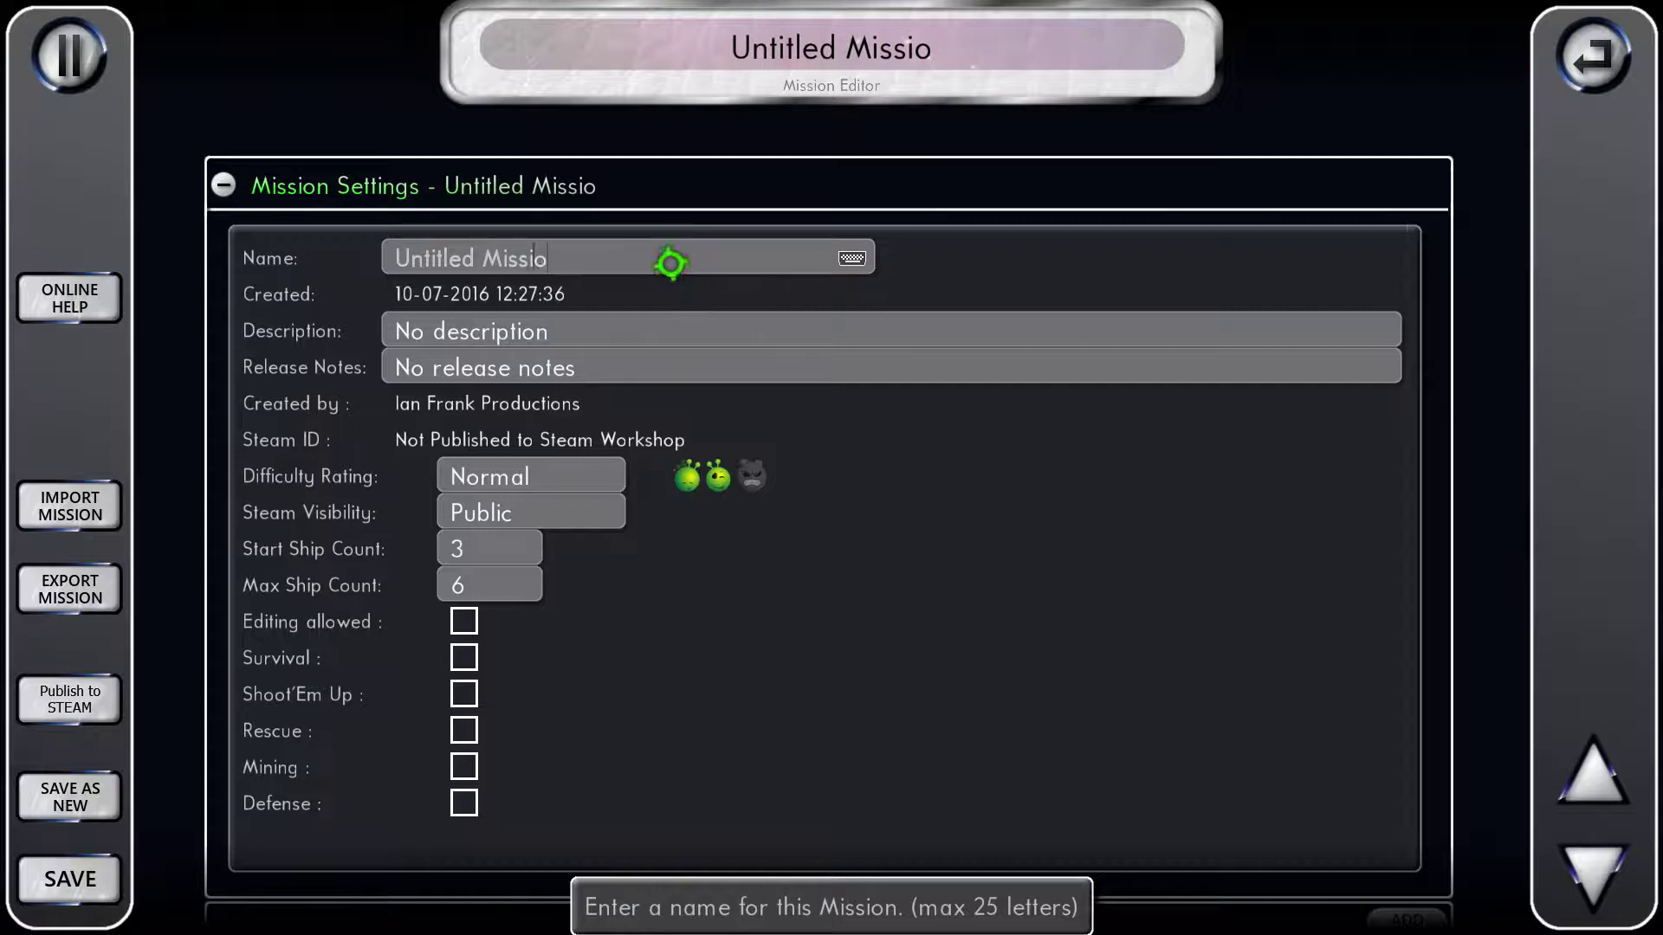
key("BackSpace")
key("BackSpace")
key("BackSpace")
key("BackSpace")
key("BackSpace")
key("BackSpace")
key("BackSpace")
key("BackSpace")
key("BackSpace")
key("BackSpace")
key("BackSpace")
key("BackSpace")
key("BackSpace")
key("BackSpace")
key("BackSpace")
type("Adv Mission Tutorial")
- Enter the mission description "Aliens coming at ya!" and the release notes "Advanced video Tutorial"
left_click(638, 329)
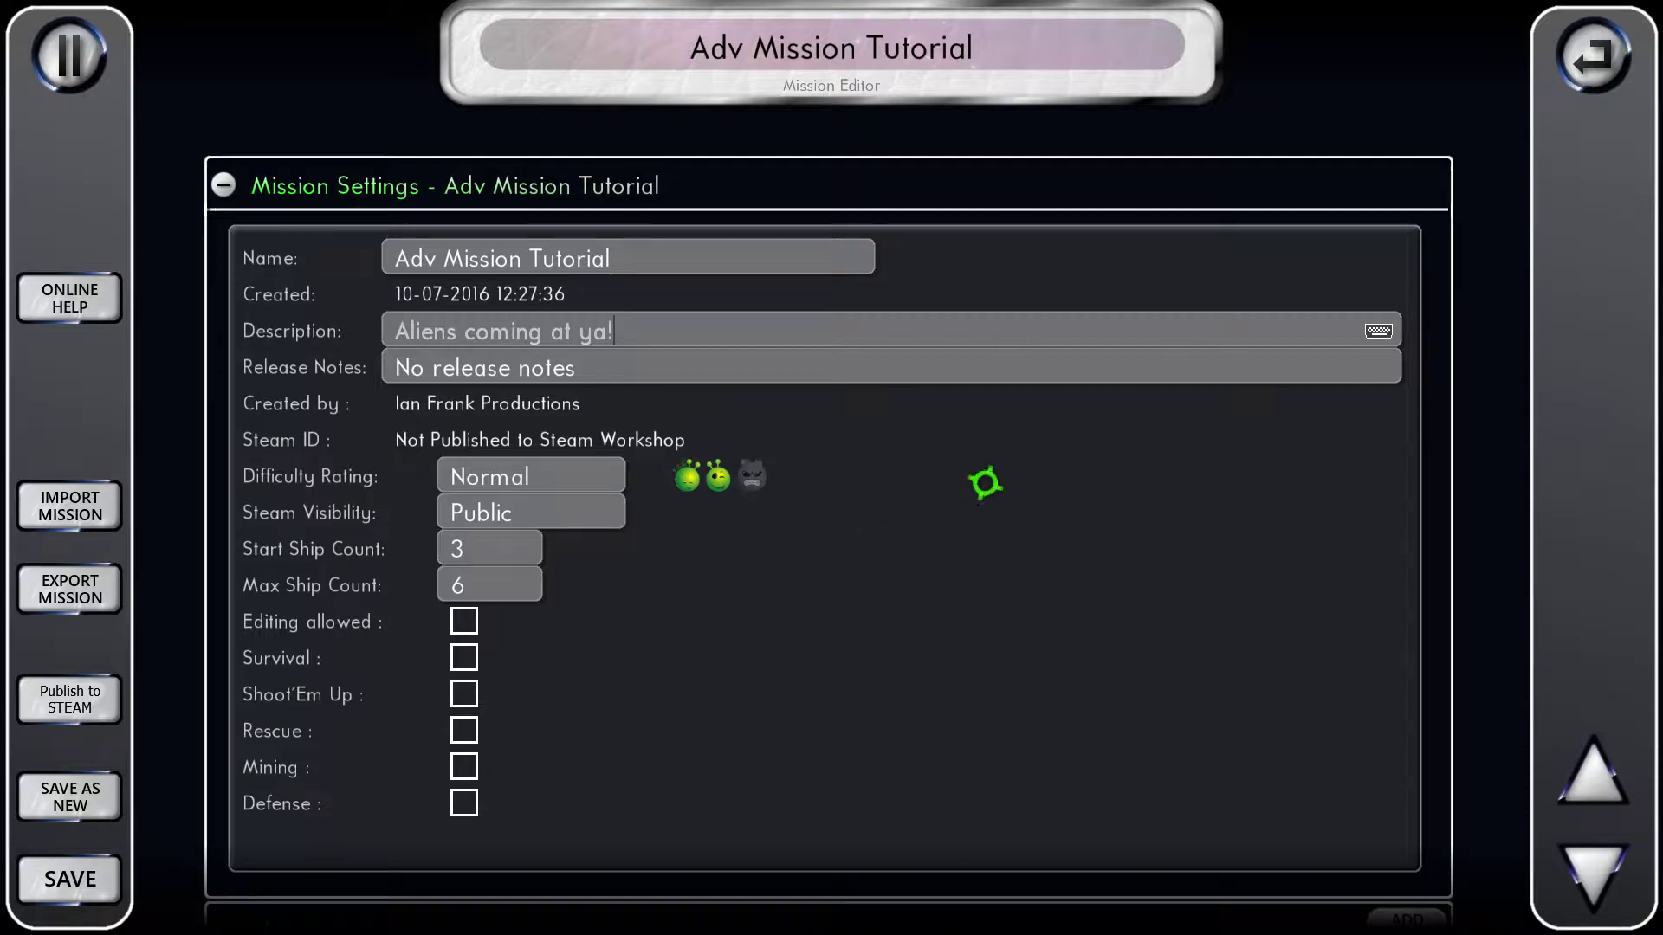
left_click(678, 365)
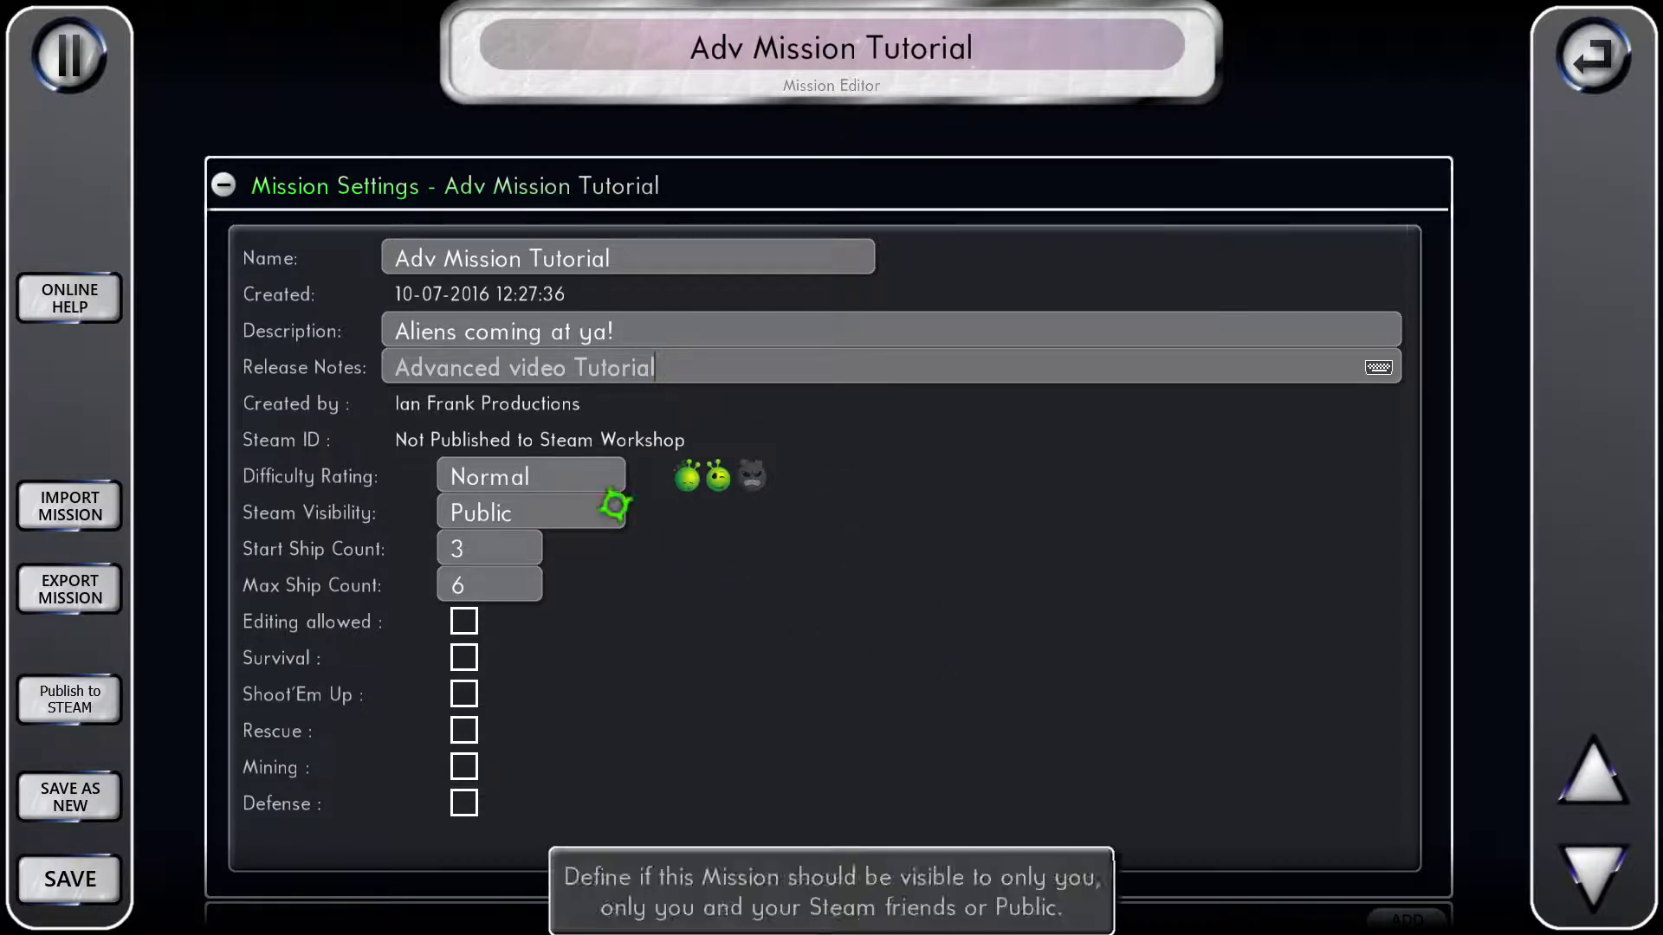
- Set the mission's difficulty rating to Hard and allow editing
left_click(598, 477)
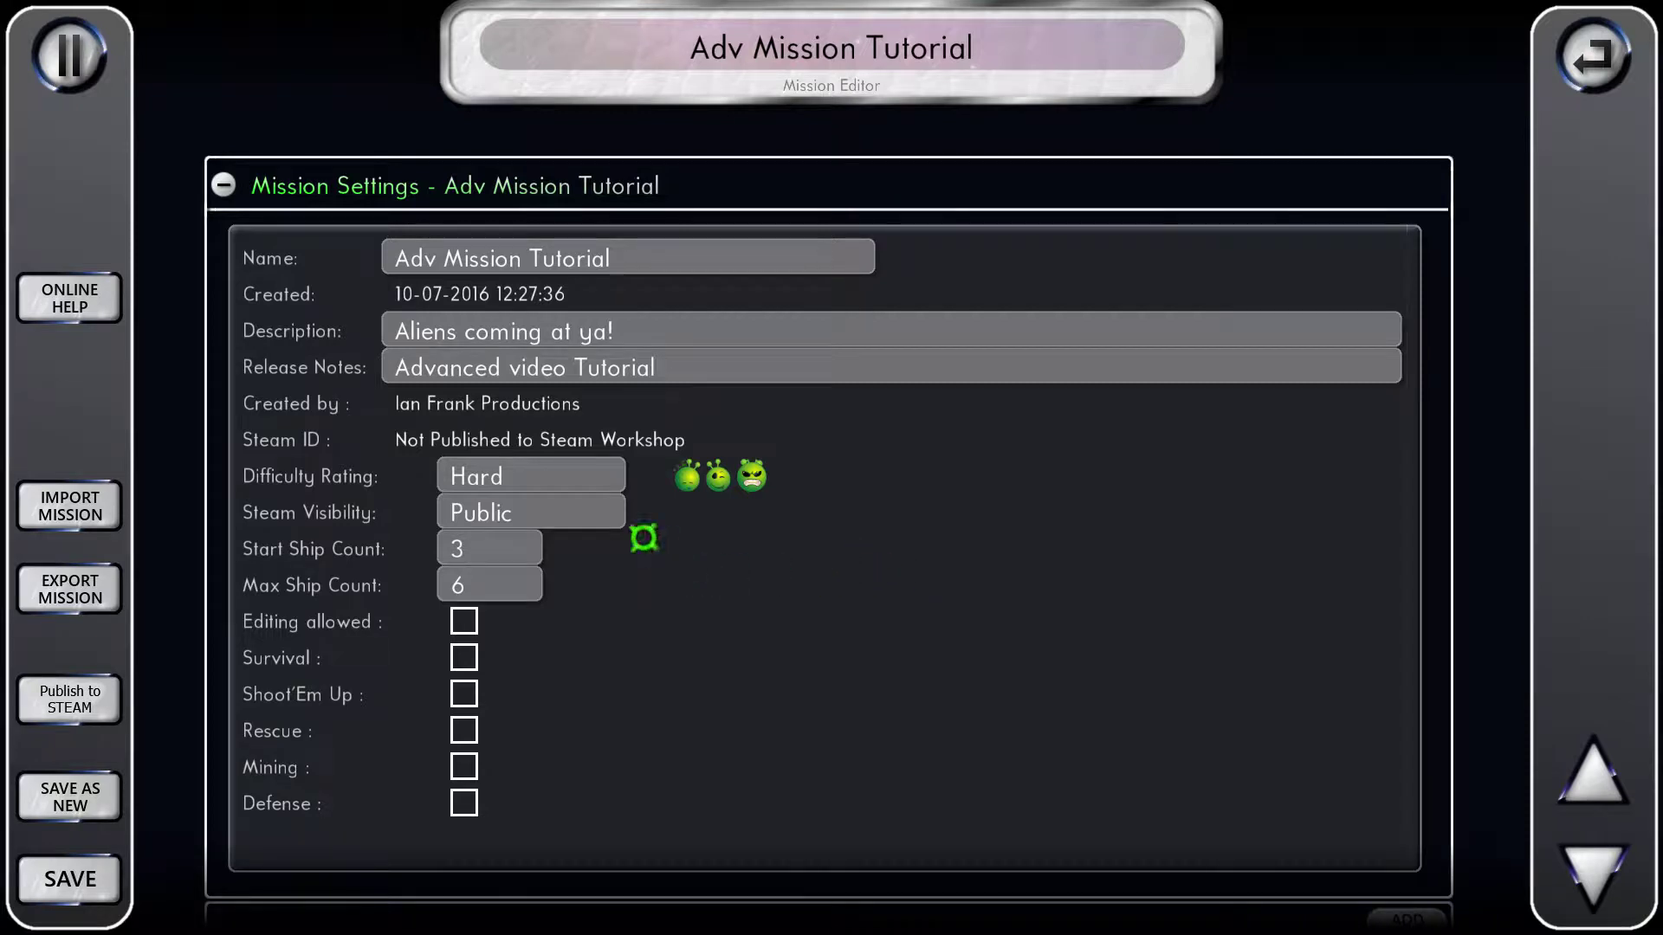
mouse_move(577, 509)
mouse_move(508, 554)
left_click(465, 622)
- Enable the Shoot'Em Up tag for the mission and collapse the mission settings
scroll(736, 615, "down", 1)
scroll(734, 616, "down", 2)
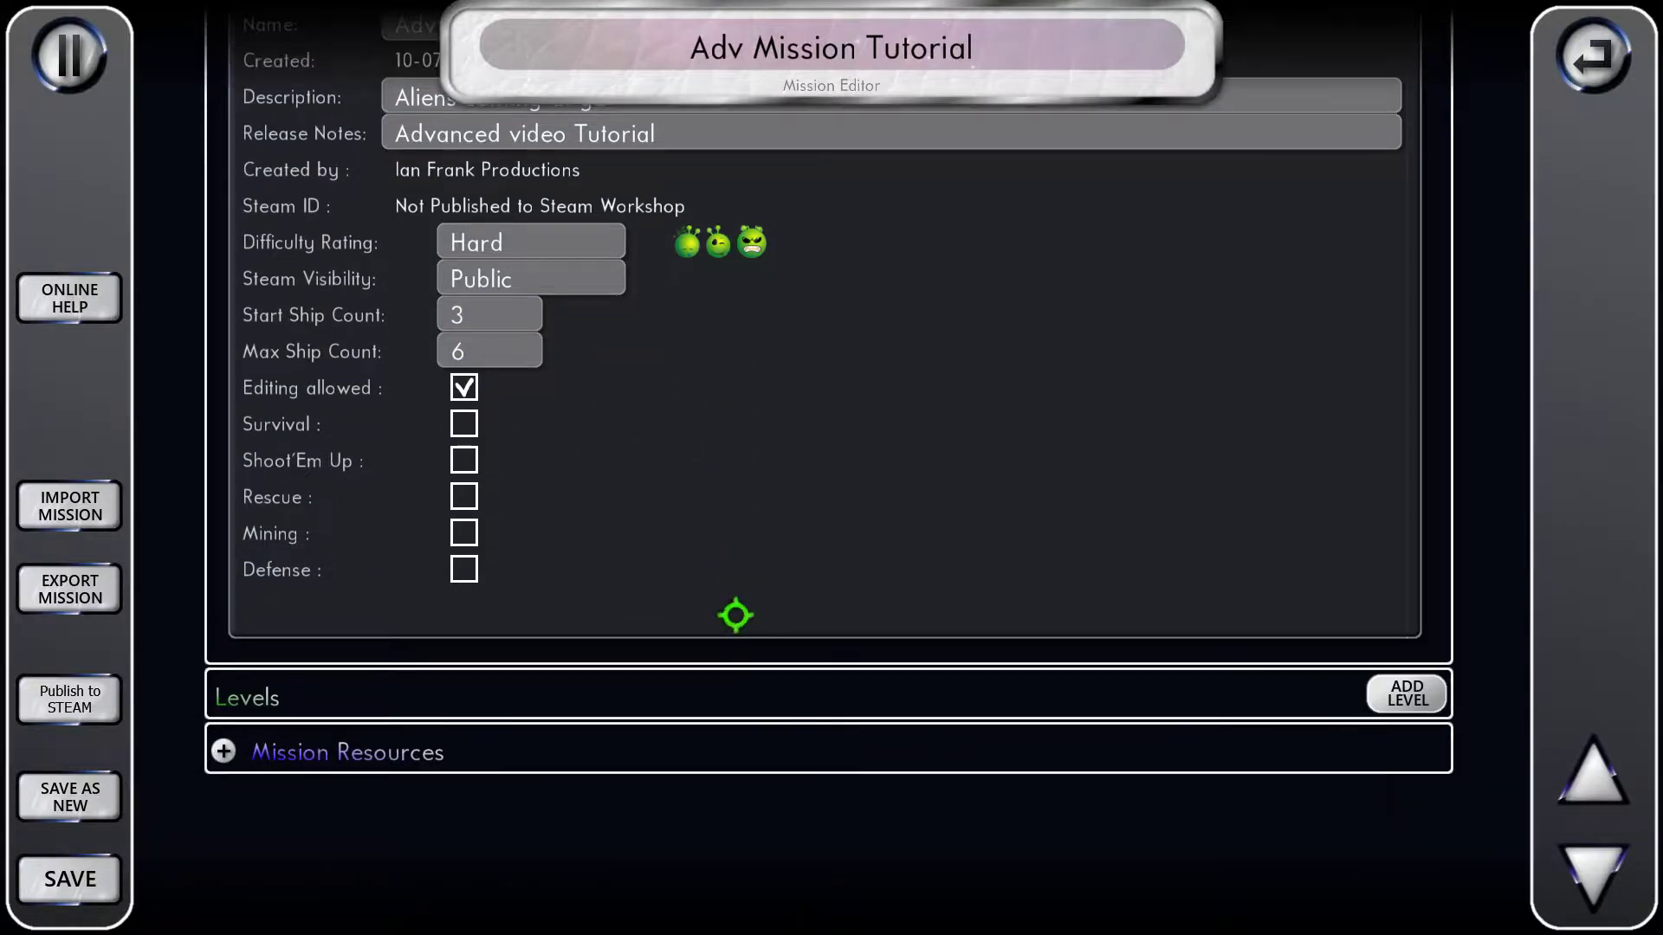
left_click(479, 462)
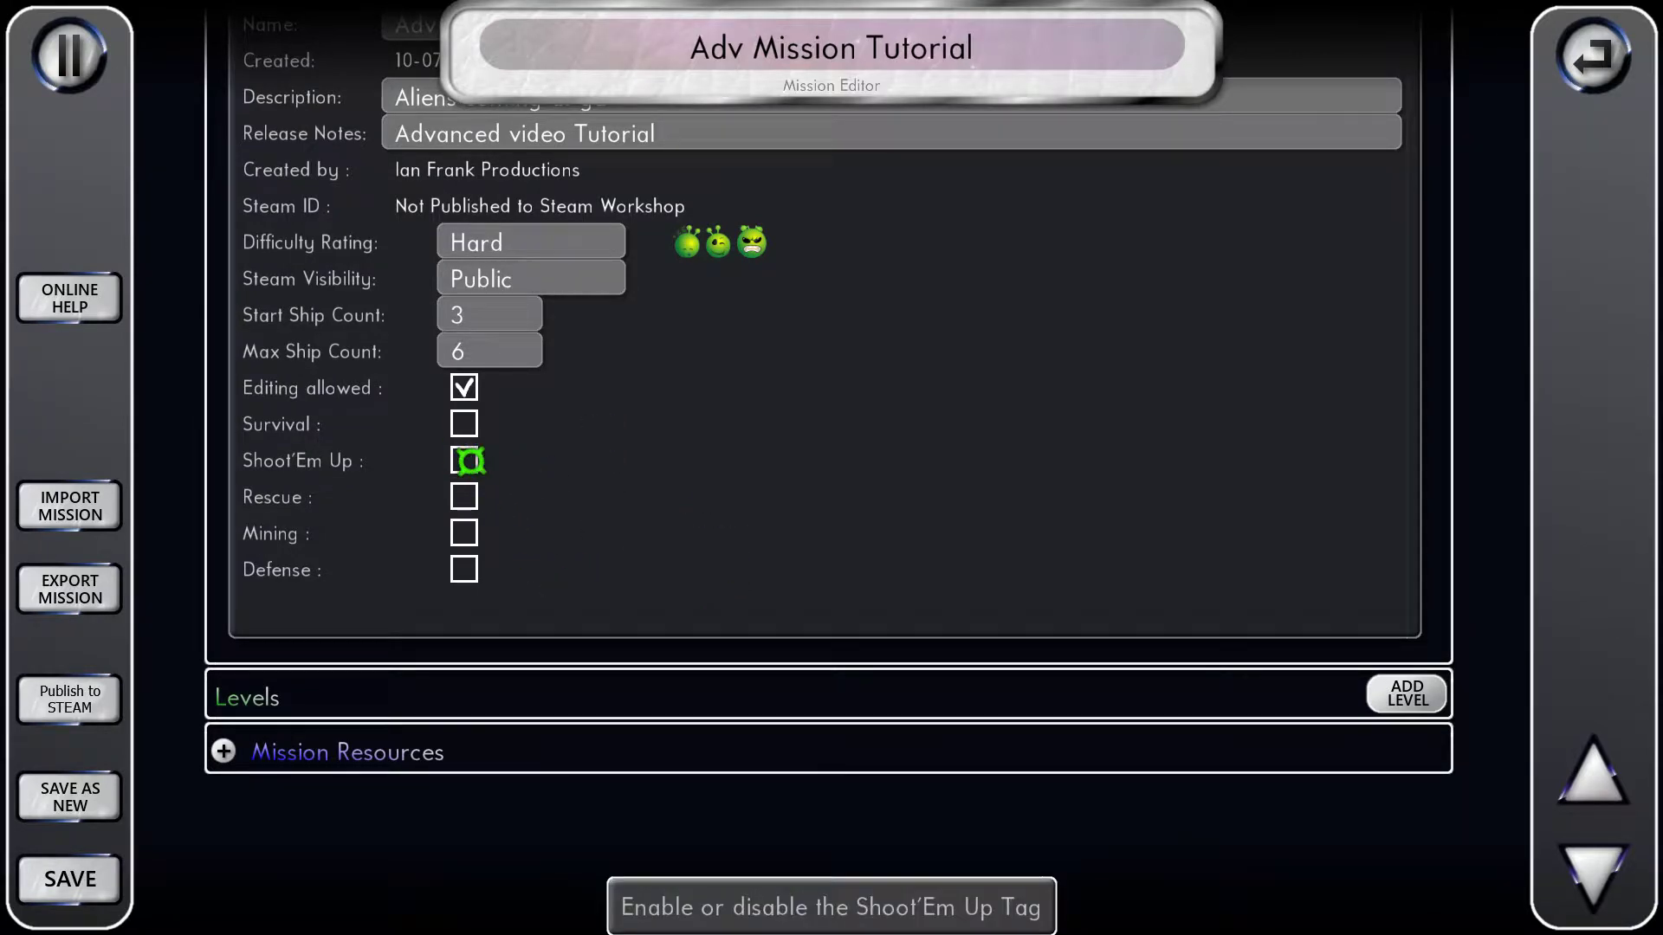
scroll(884, 511, "up", 3)
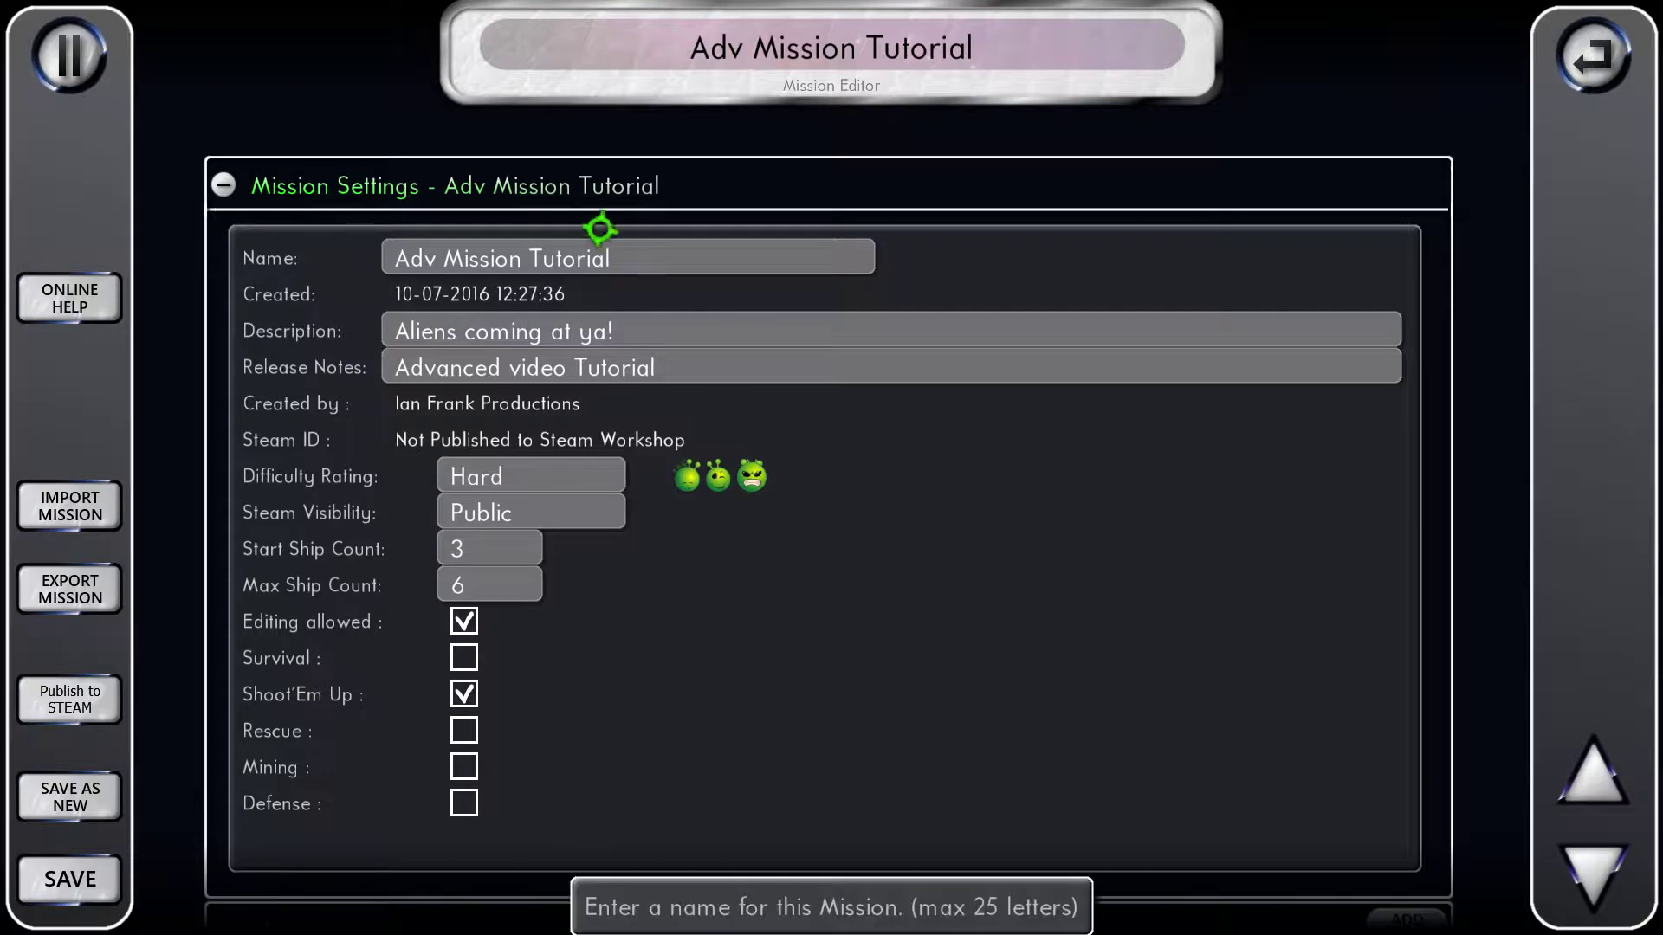
left_click(595, 189)
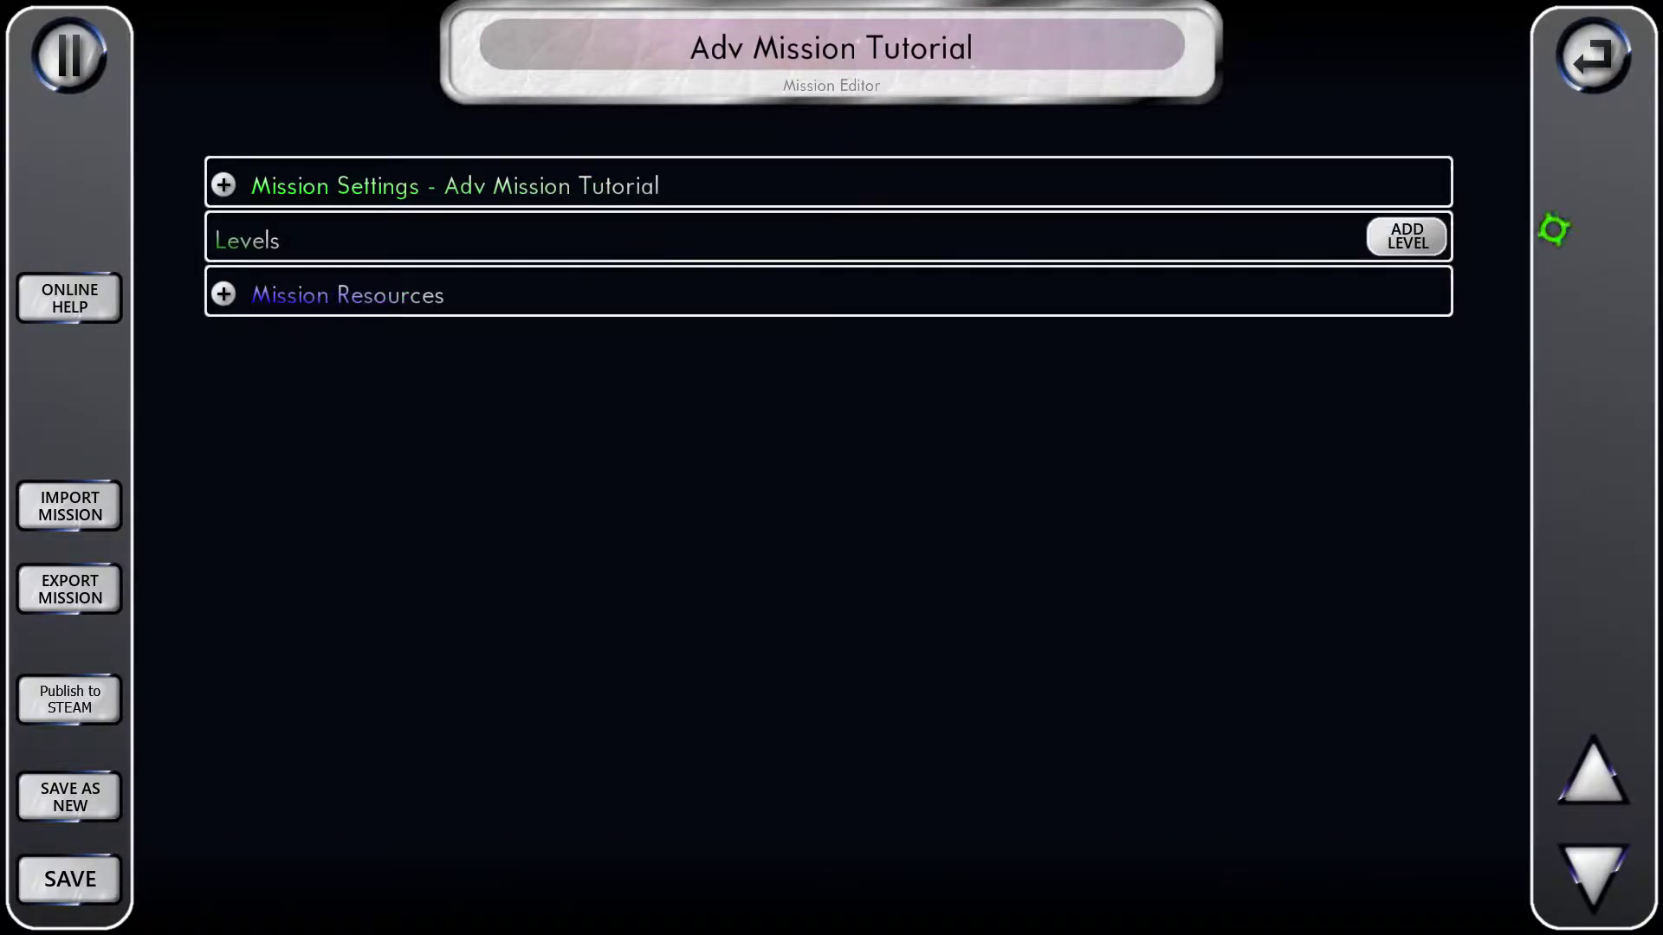
- Add a level to the mission and set its intro text to "Hard to beat"
left_click(1405, 235)
left_click(417, 297)
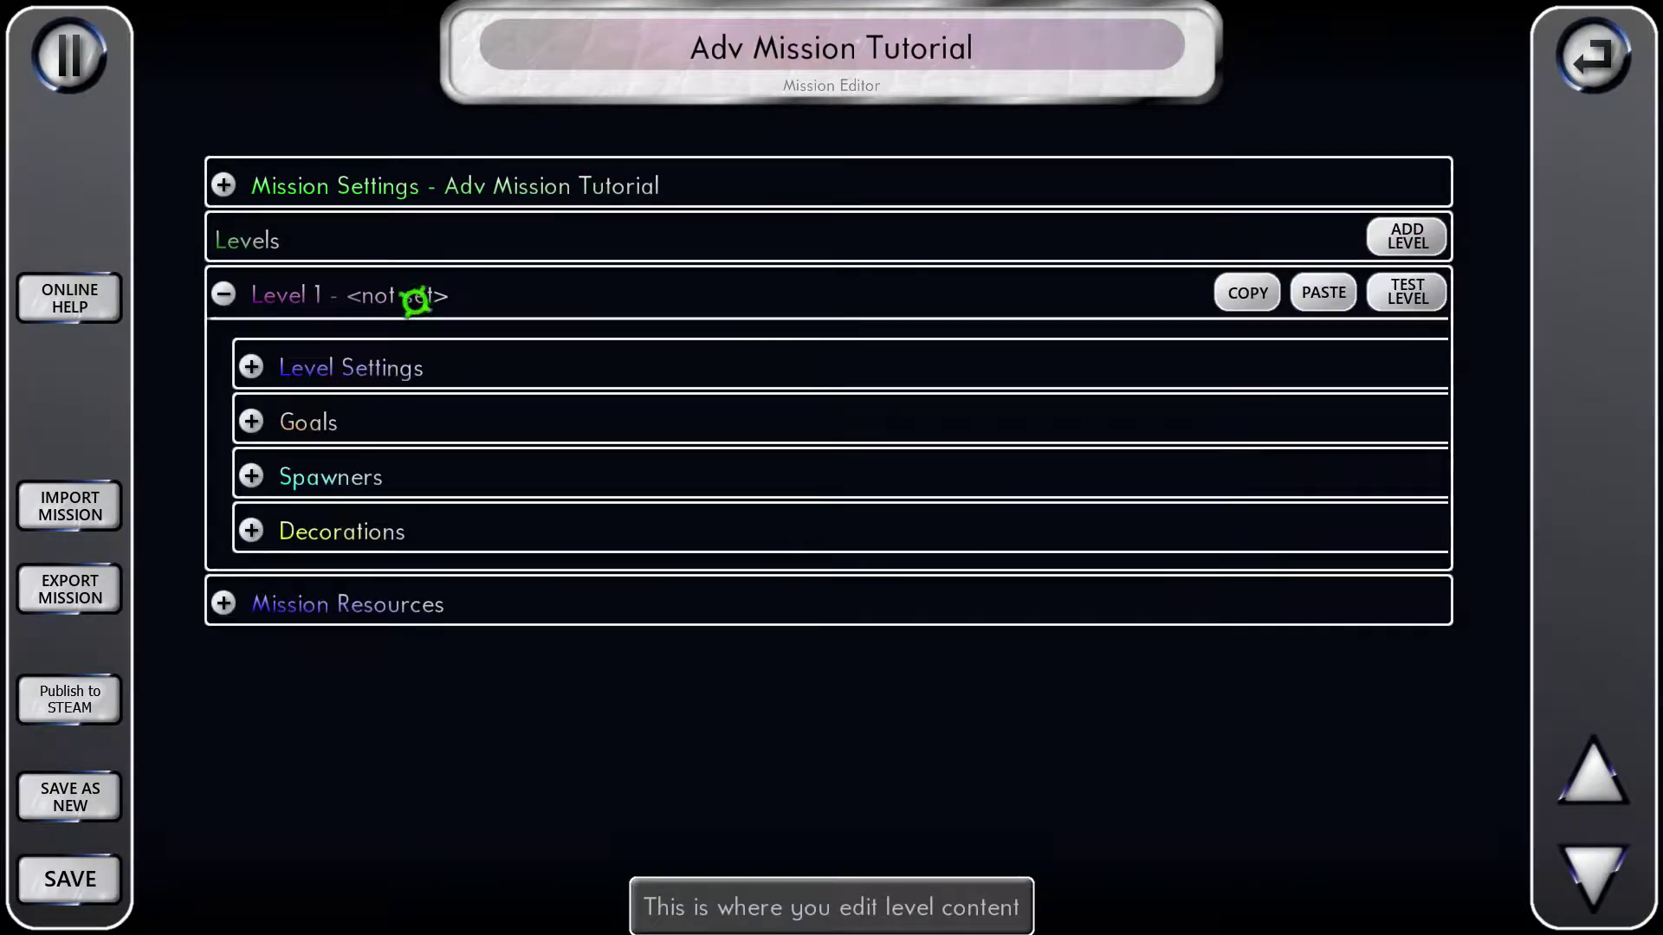
left_click(395, 366)
left_click(616, 442)
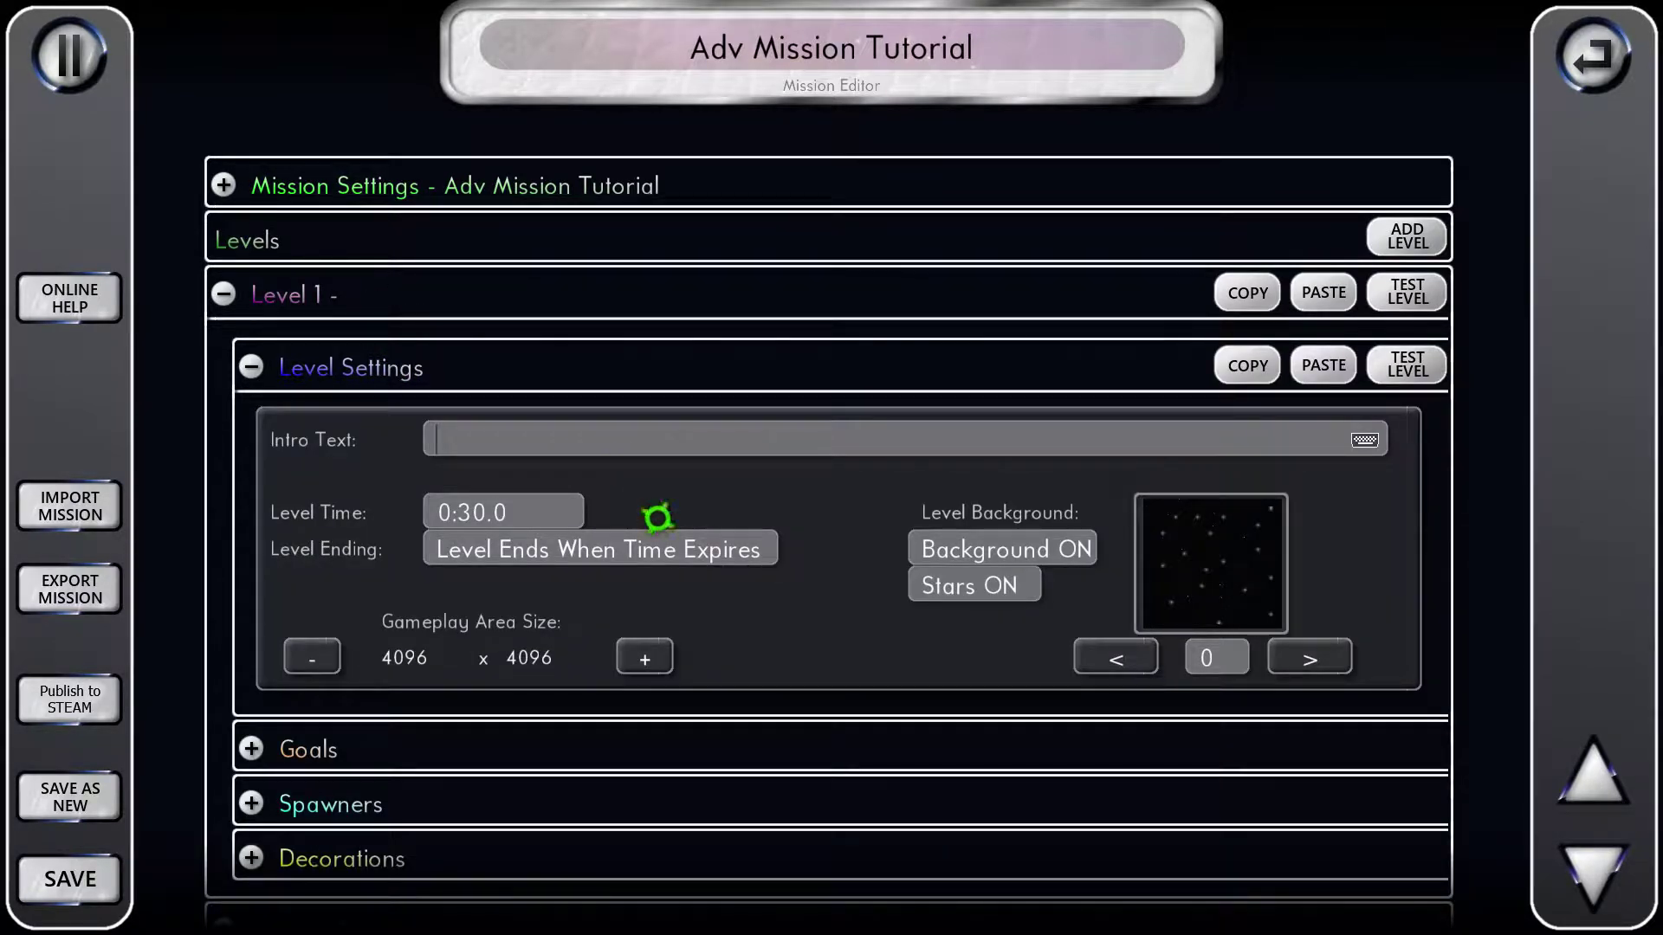
type("Hard to beat")
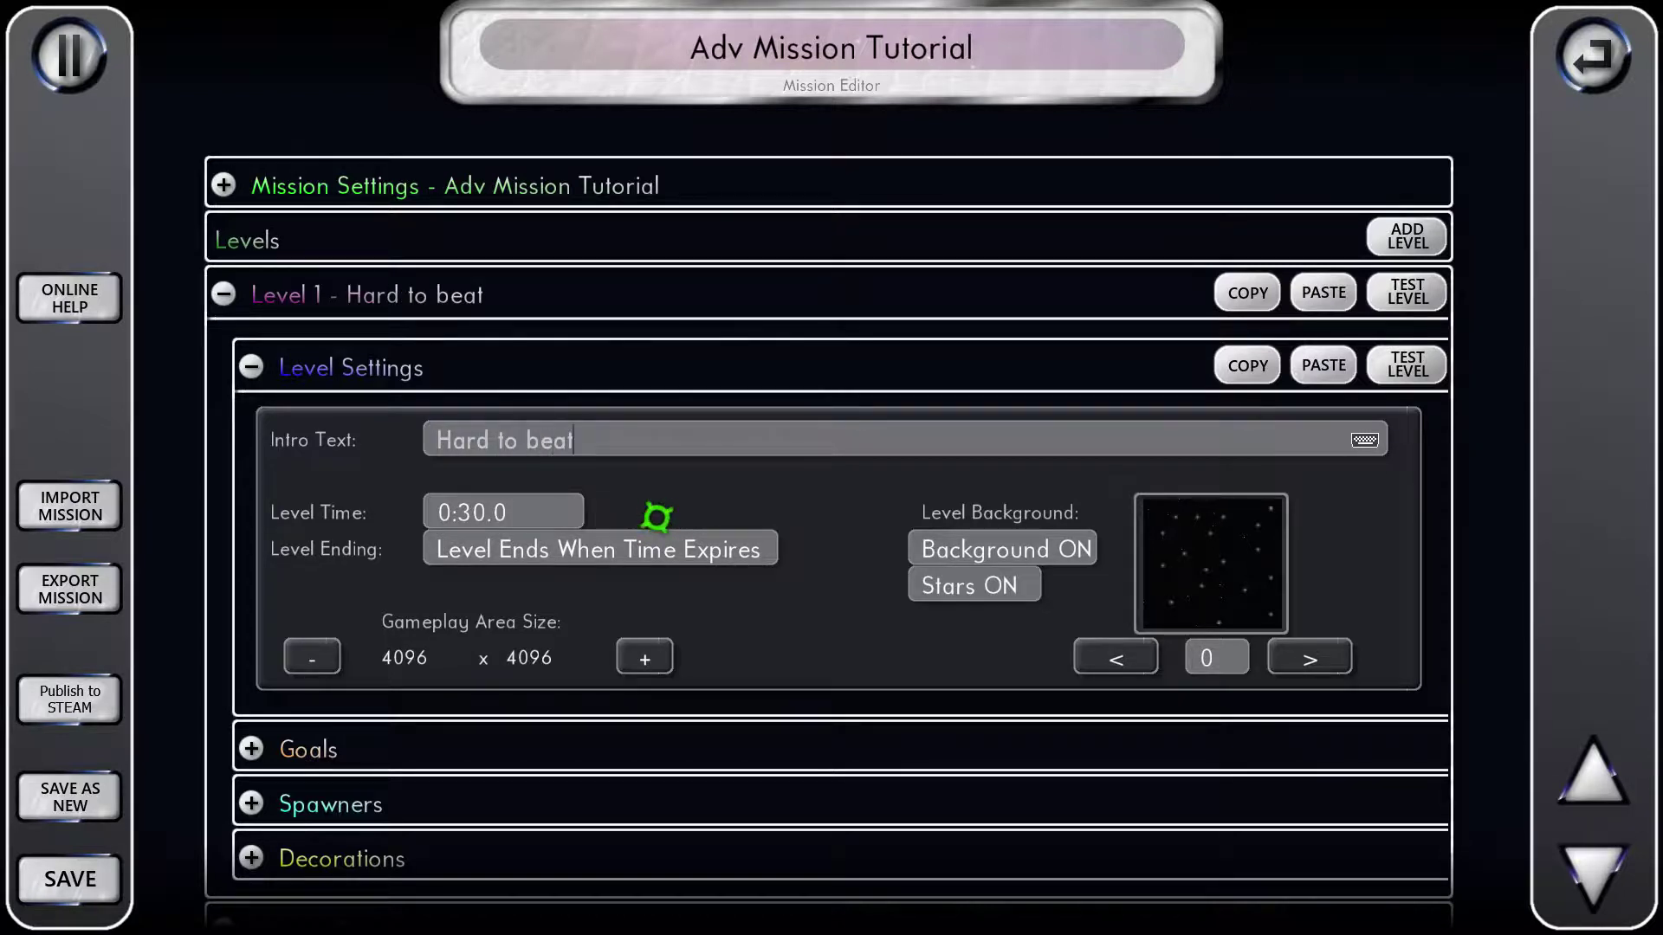
- Set the level time of Level 1 to 3:30.0
left_click(446, 510)
left_click(726, 570)
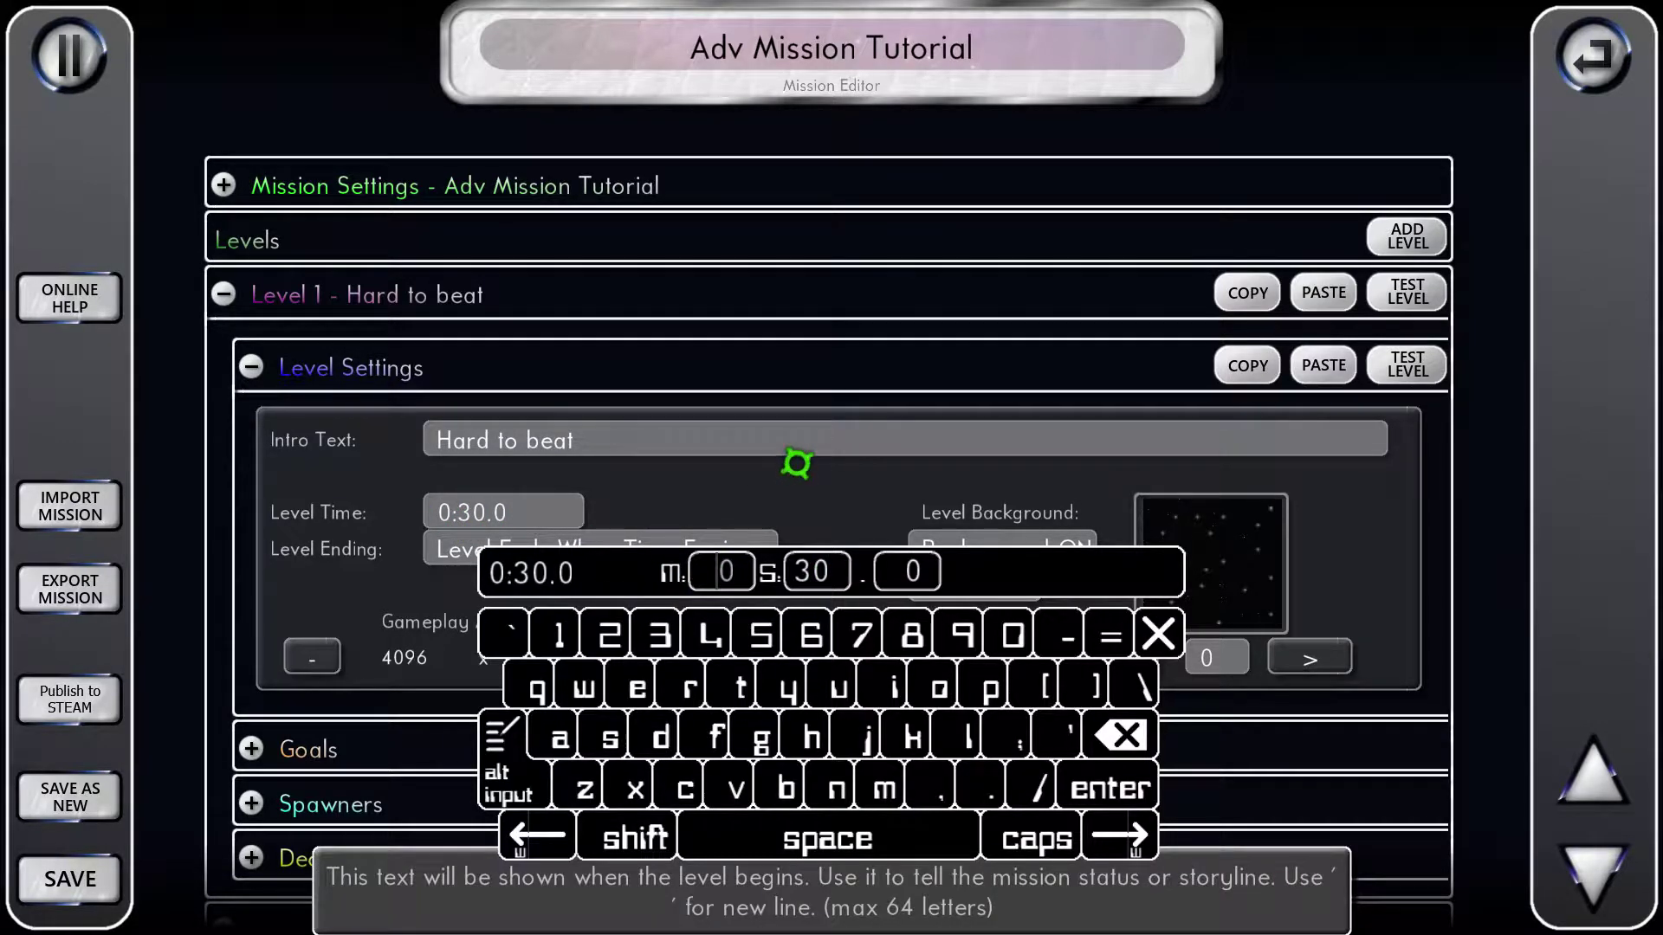
type("4")
key("Delete")
key("BackSpace")
type("3")
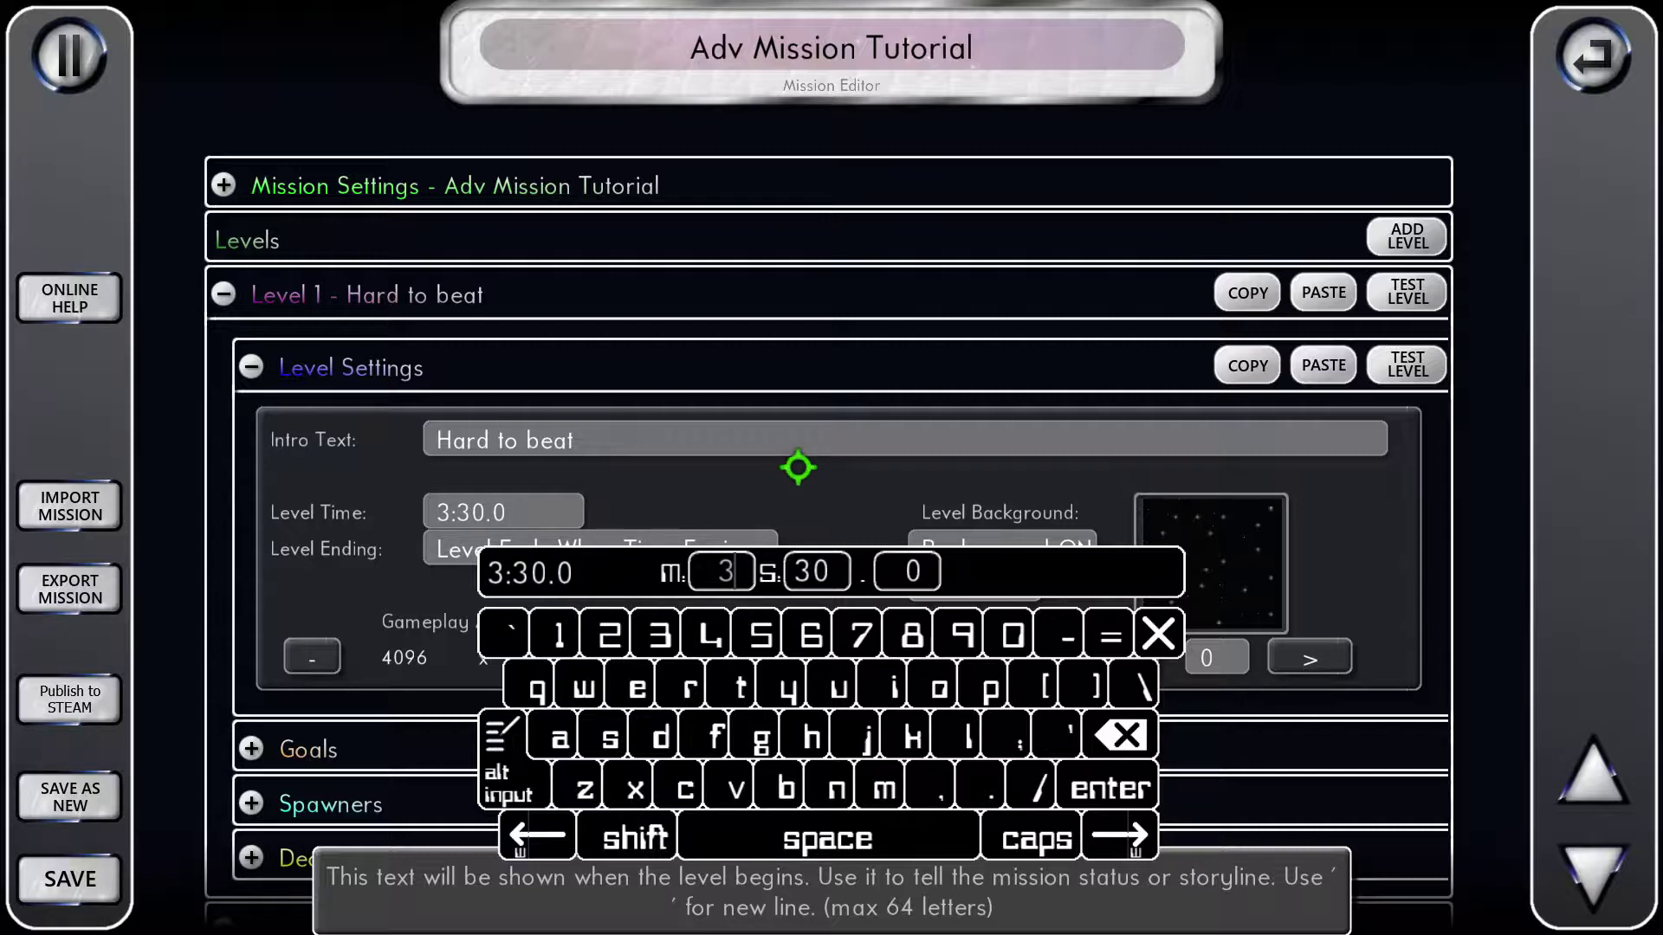
key("Return")
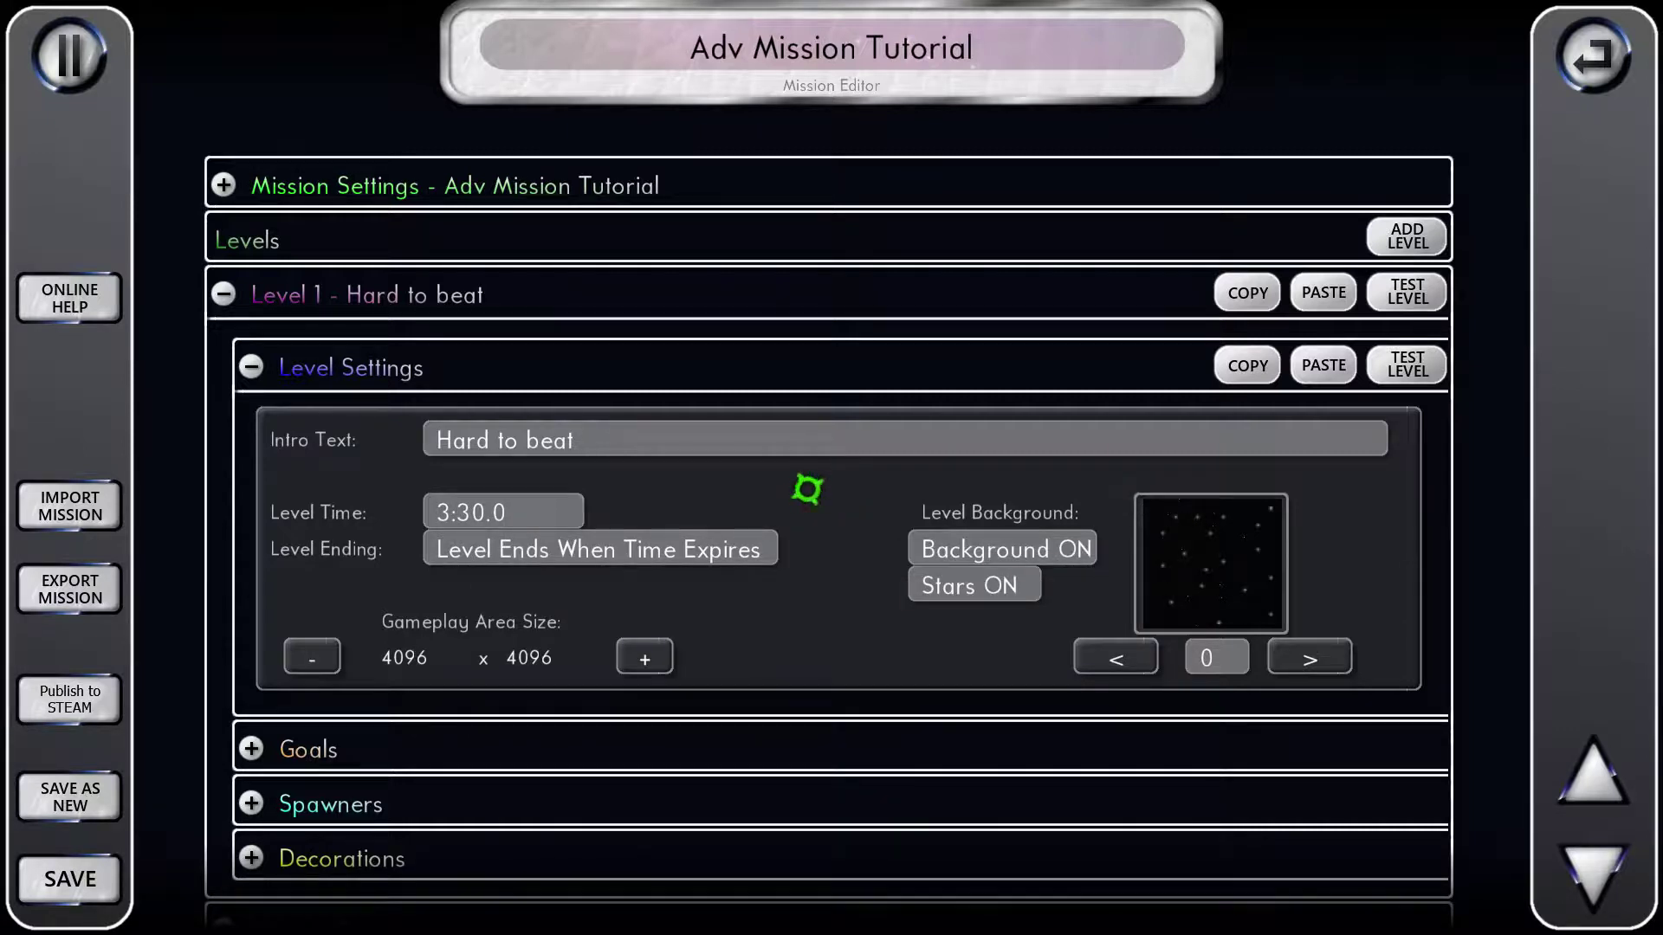
- Change the level background of Level 1 to number 10
left_click(1310, 656)
left_click(1309, 656)
left_click(1309, 656)
left_click(1309, 656)
left_click(1310, 657)
left_click(1309, 657)
left_click(1310, 657)
left_click(1310, 657)
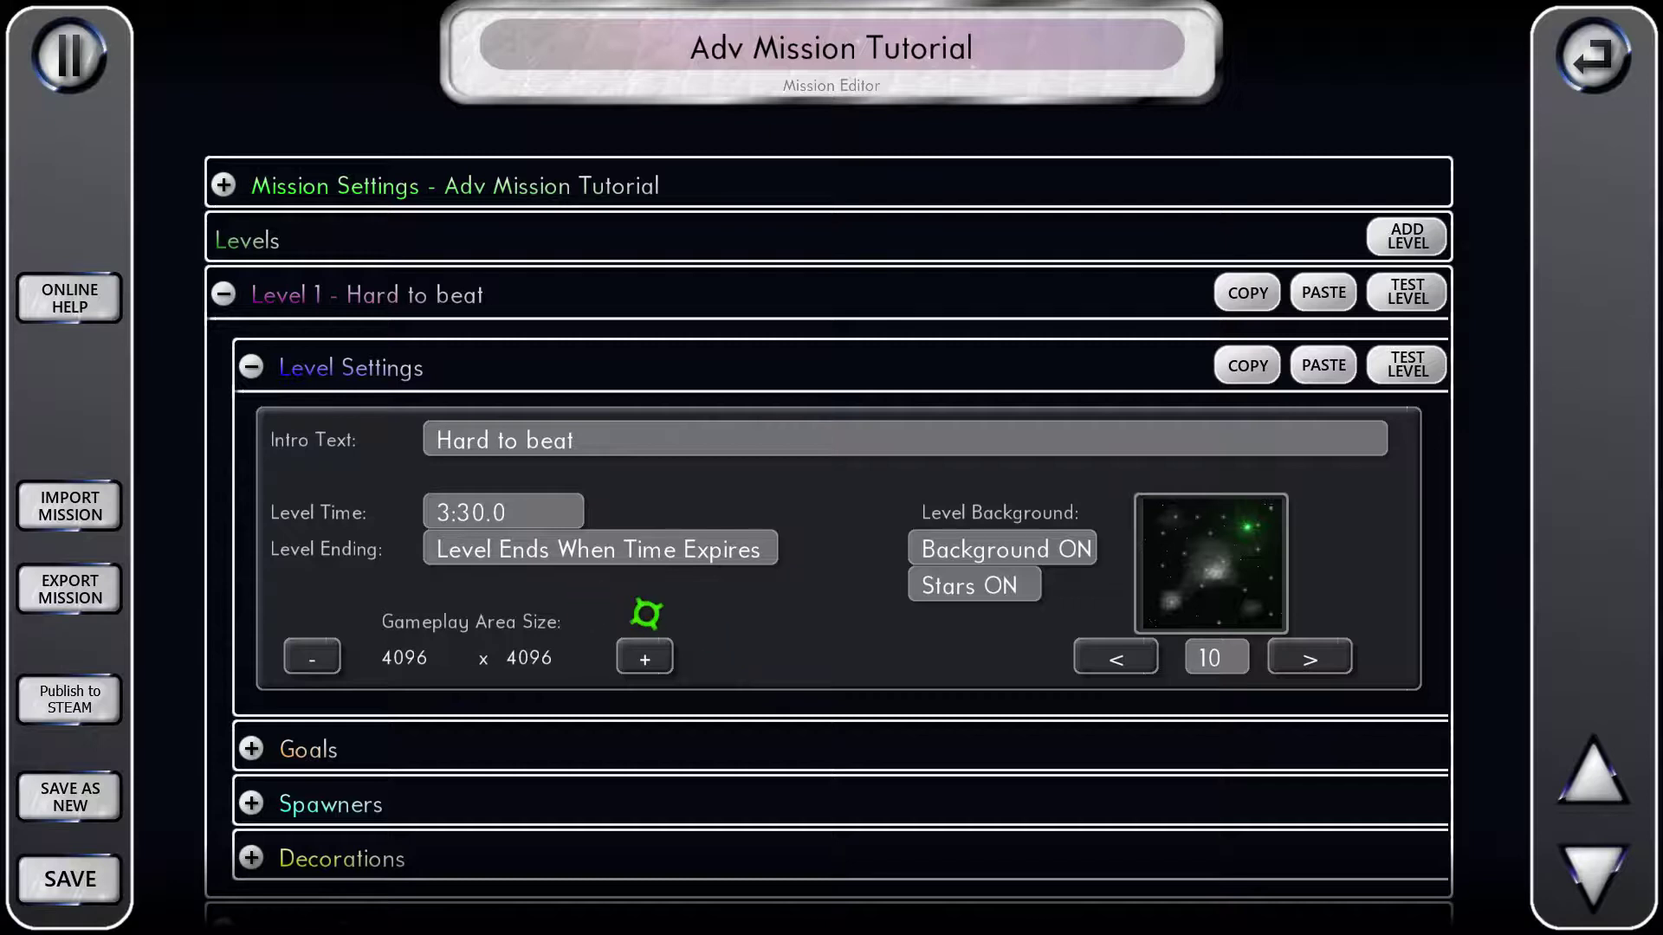
- Set the hidden goal for bosses to shoot in Level 1 to 1
left_click(363, 367)
left_click(390, 421)
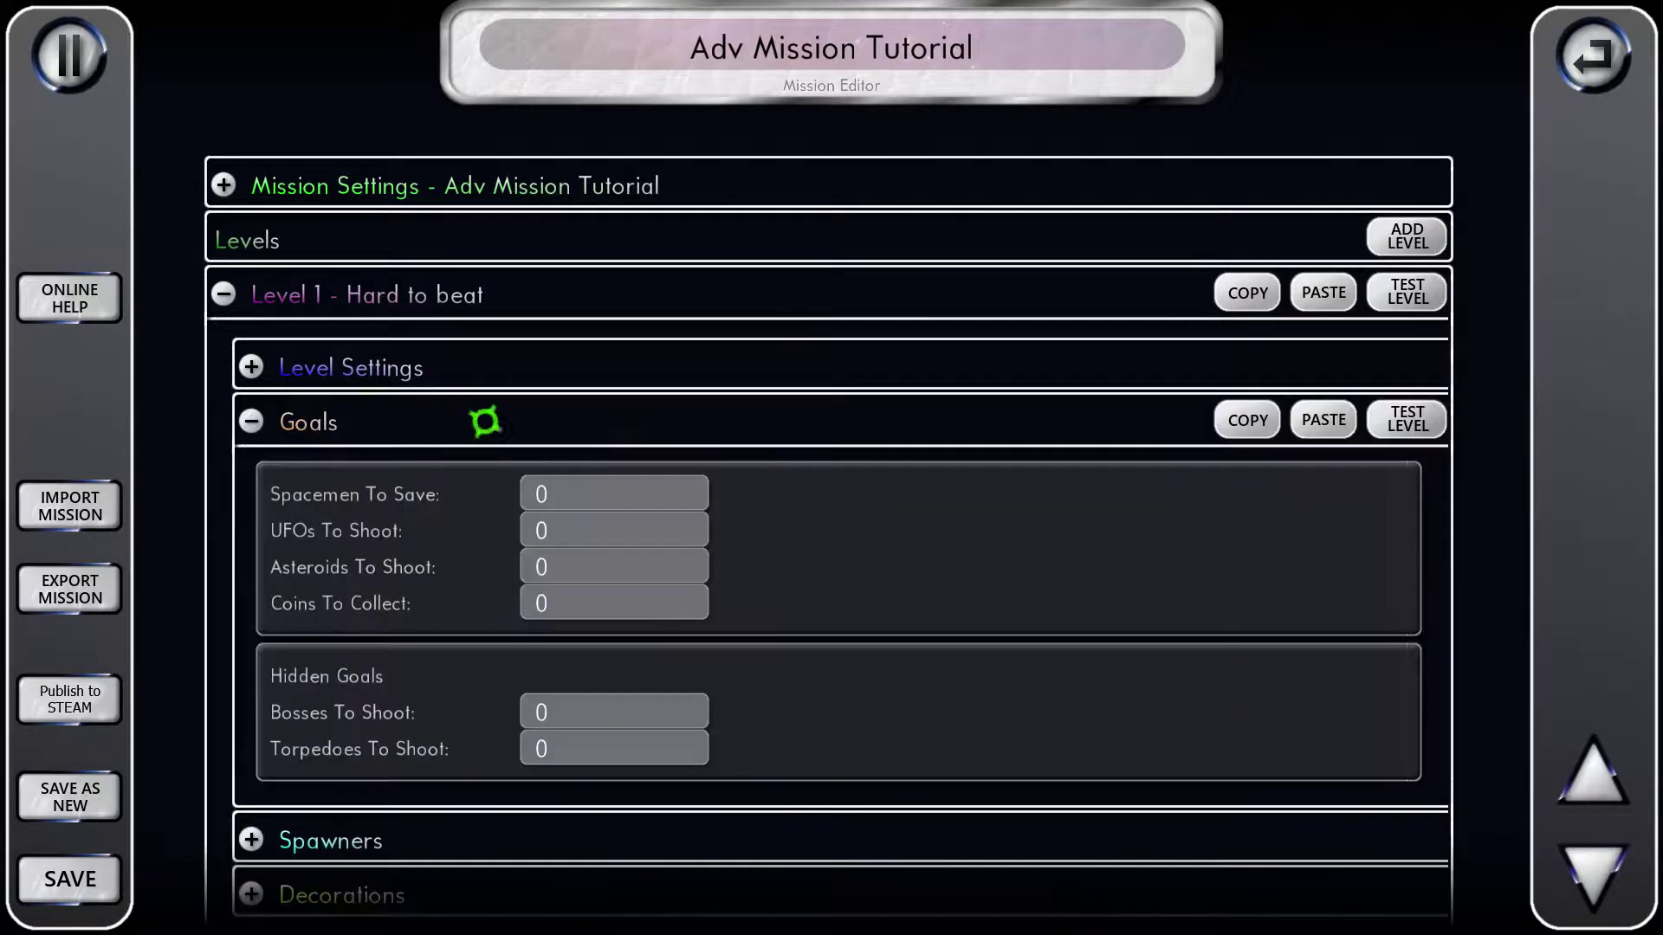
scroll(519, 463, "down", 3)
left_click(559, 530)
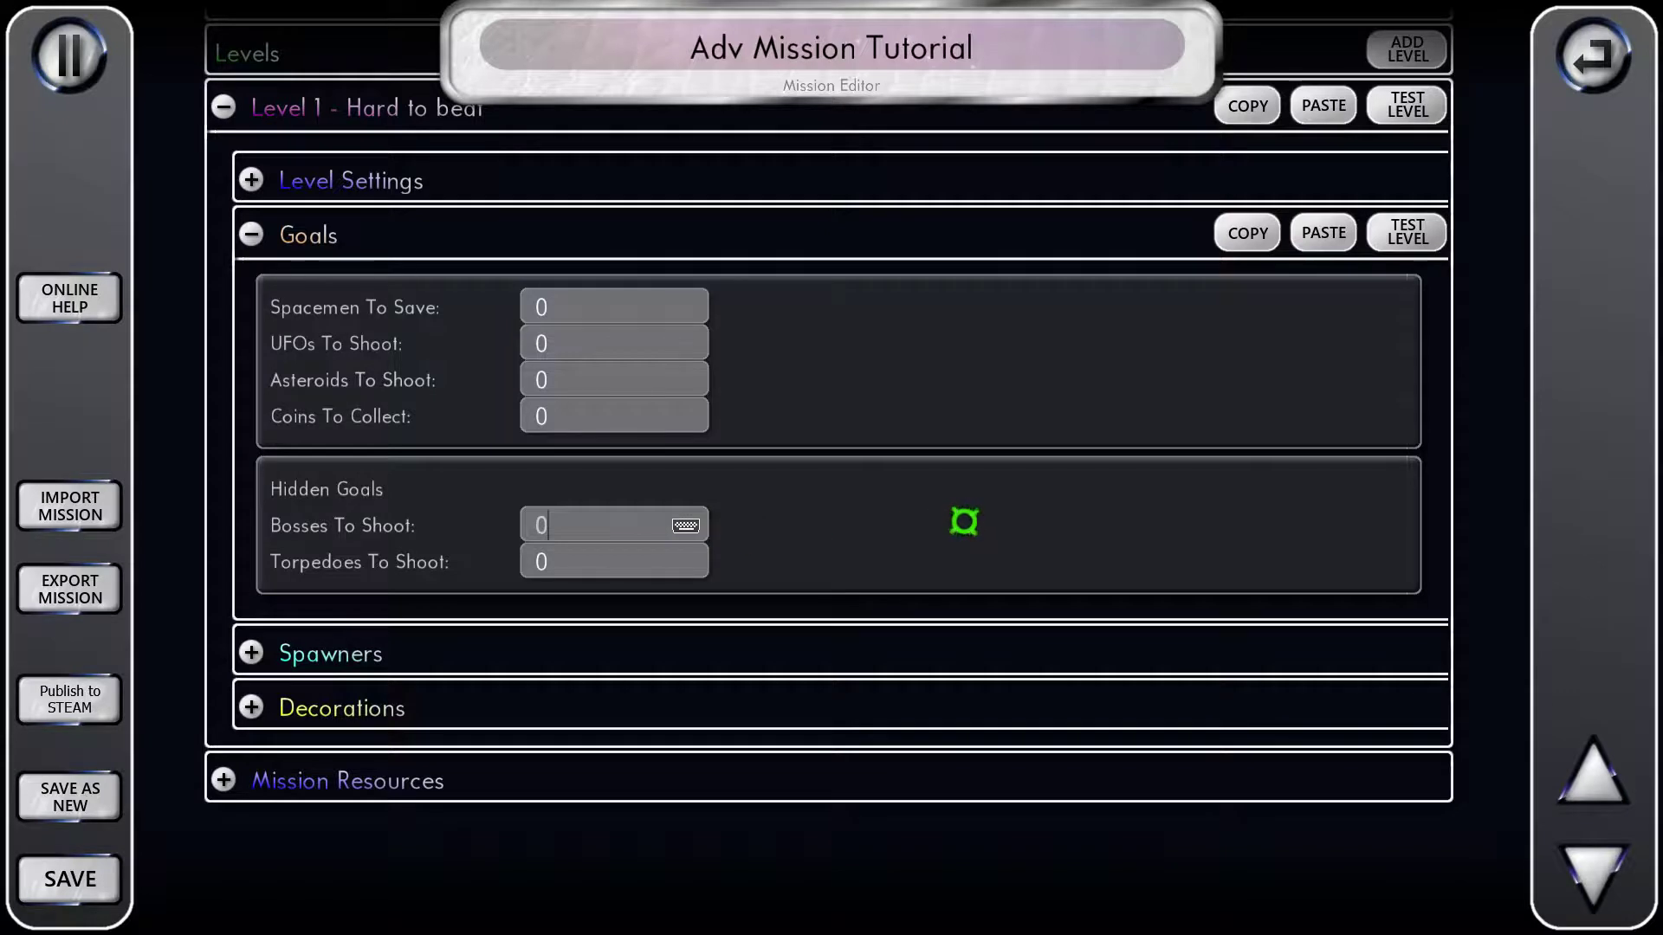
left_click(971, 515)
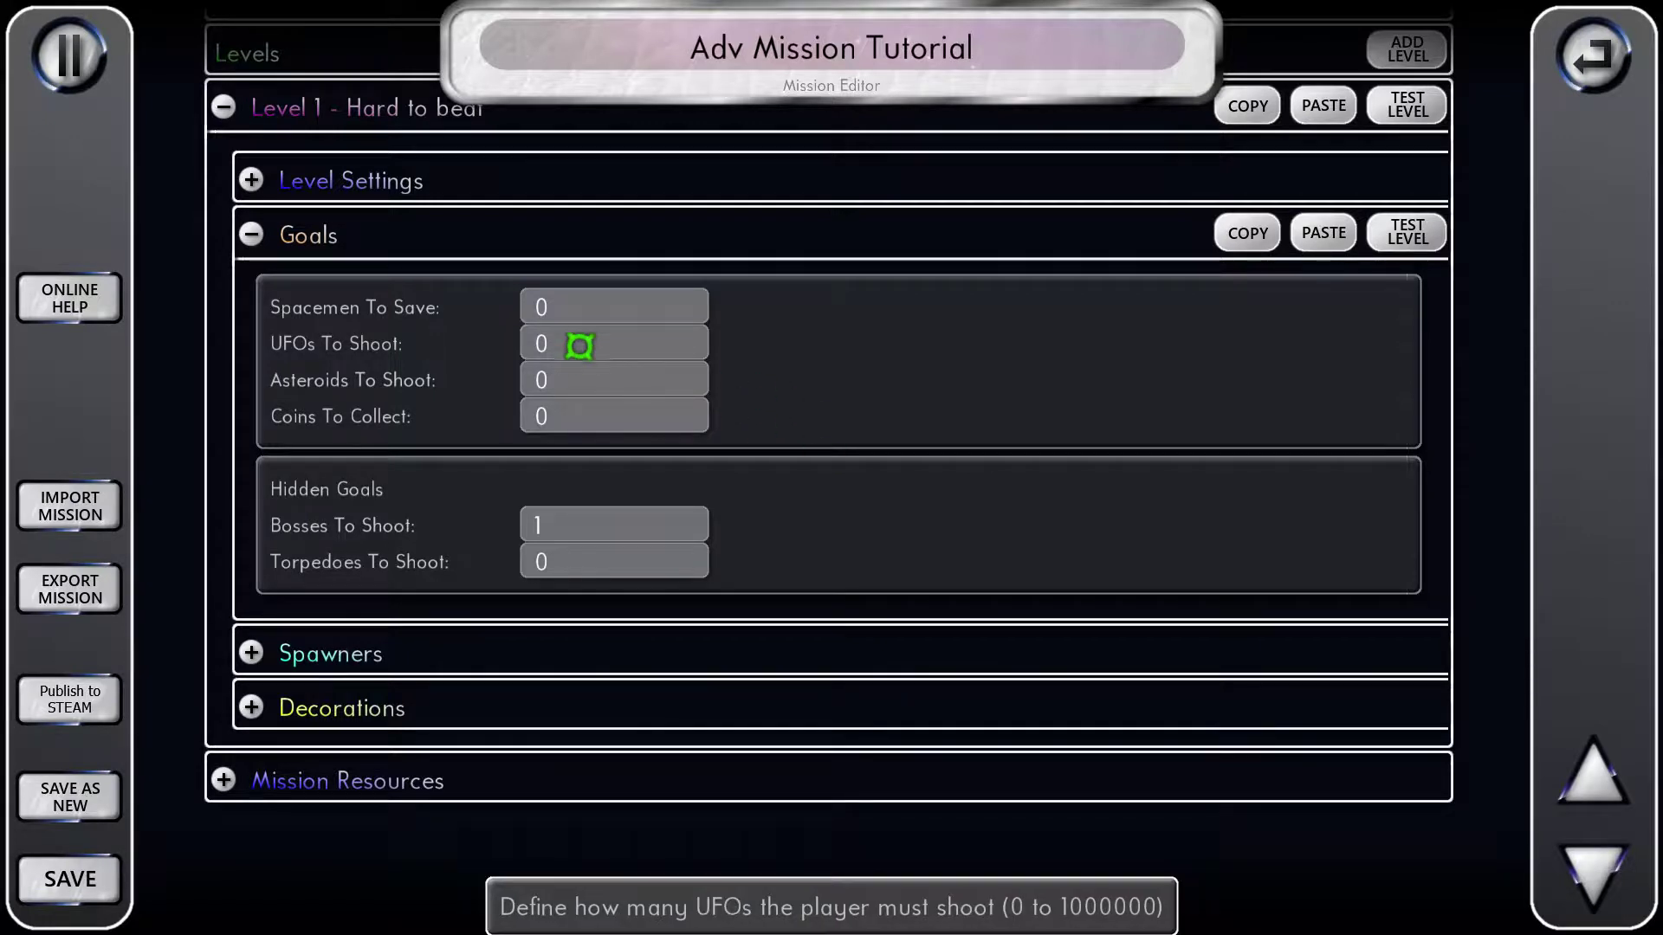
- Set the goal for UFOs to shoot in Level 1 to 30 and collapse the goals
left_click(681, 342)
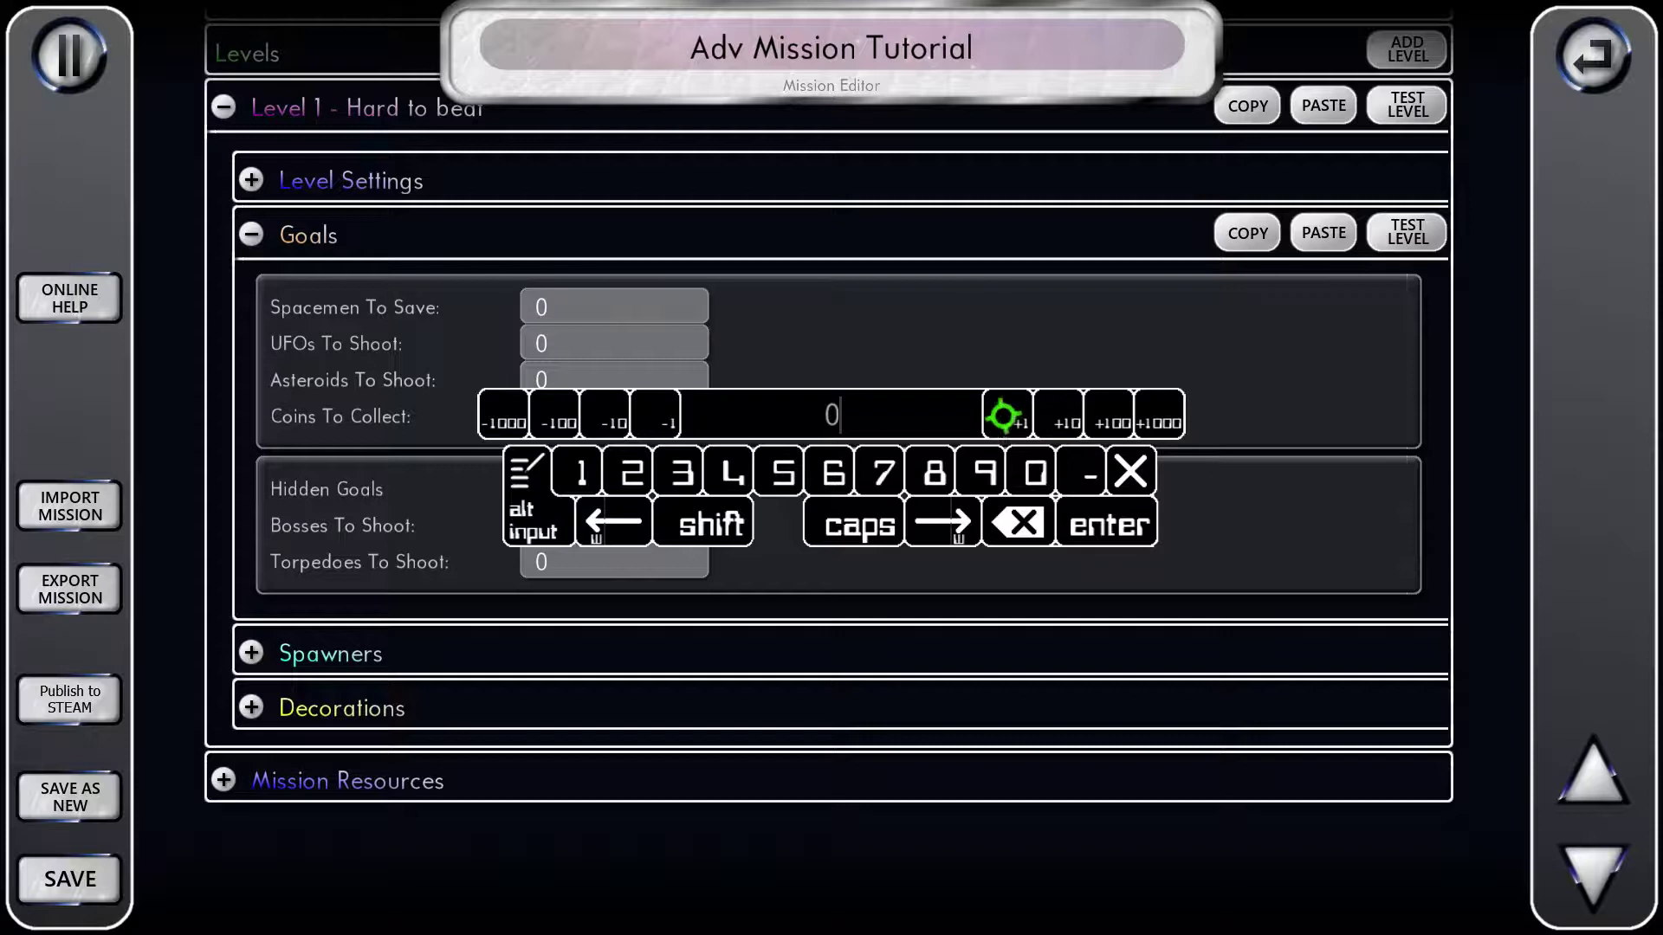
left_click(1068, 420)
left_click(1068, 420)
left_click(1068, 420)
left_click(949, 349)
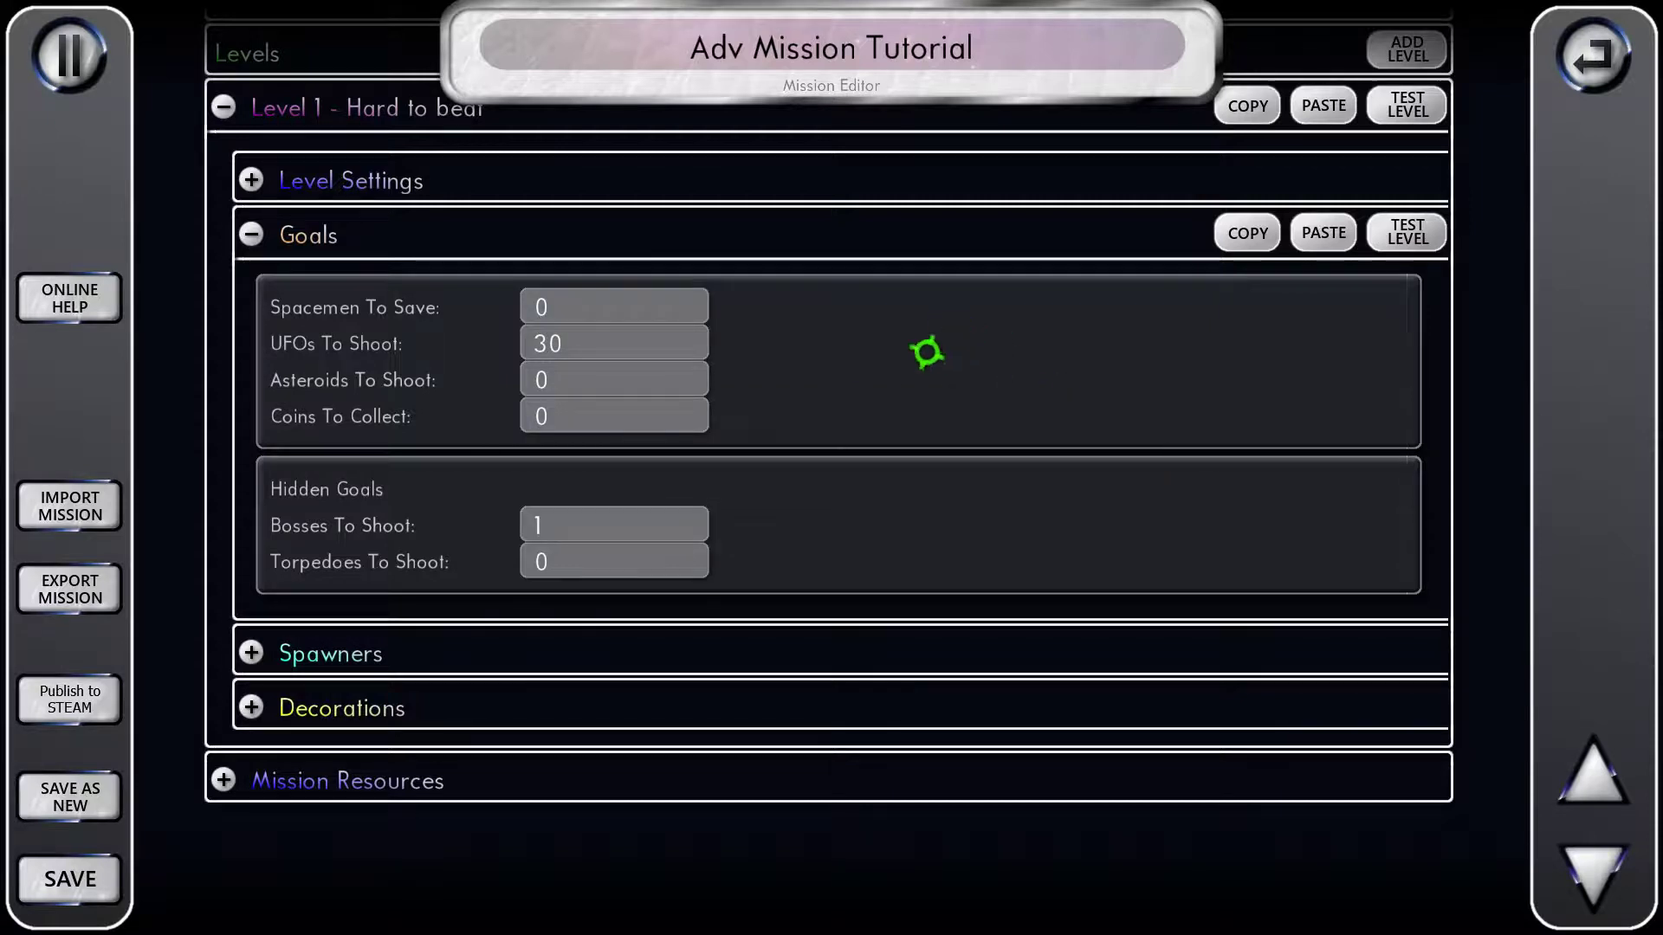
left_click(320, 230)
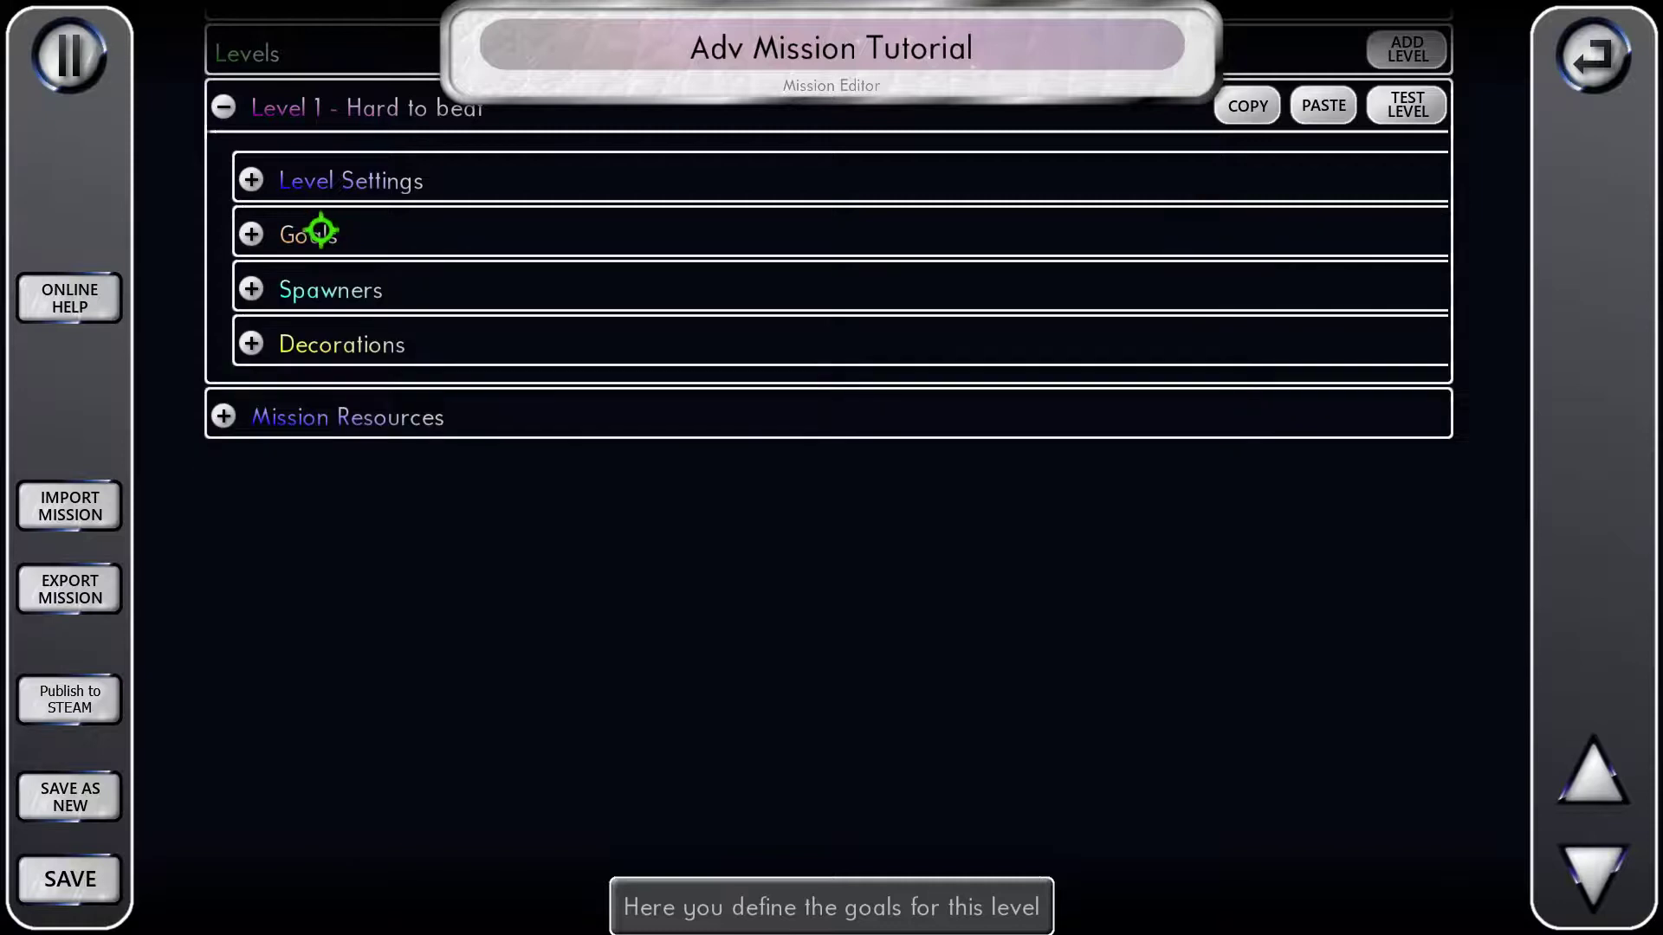
- Add a spawner to Level 1 and make it spawn a Squad Formation
left_click(321, 291)
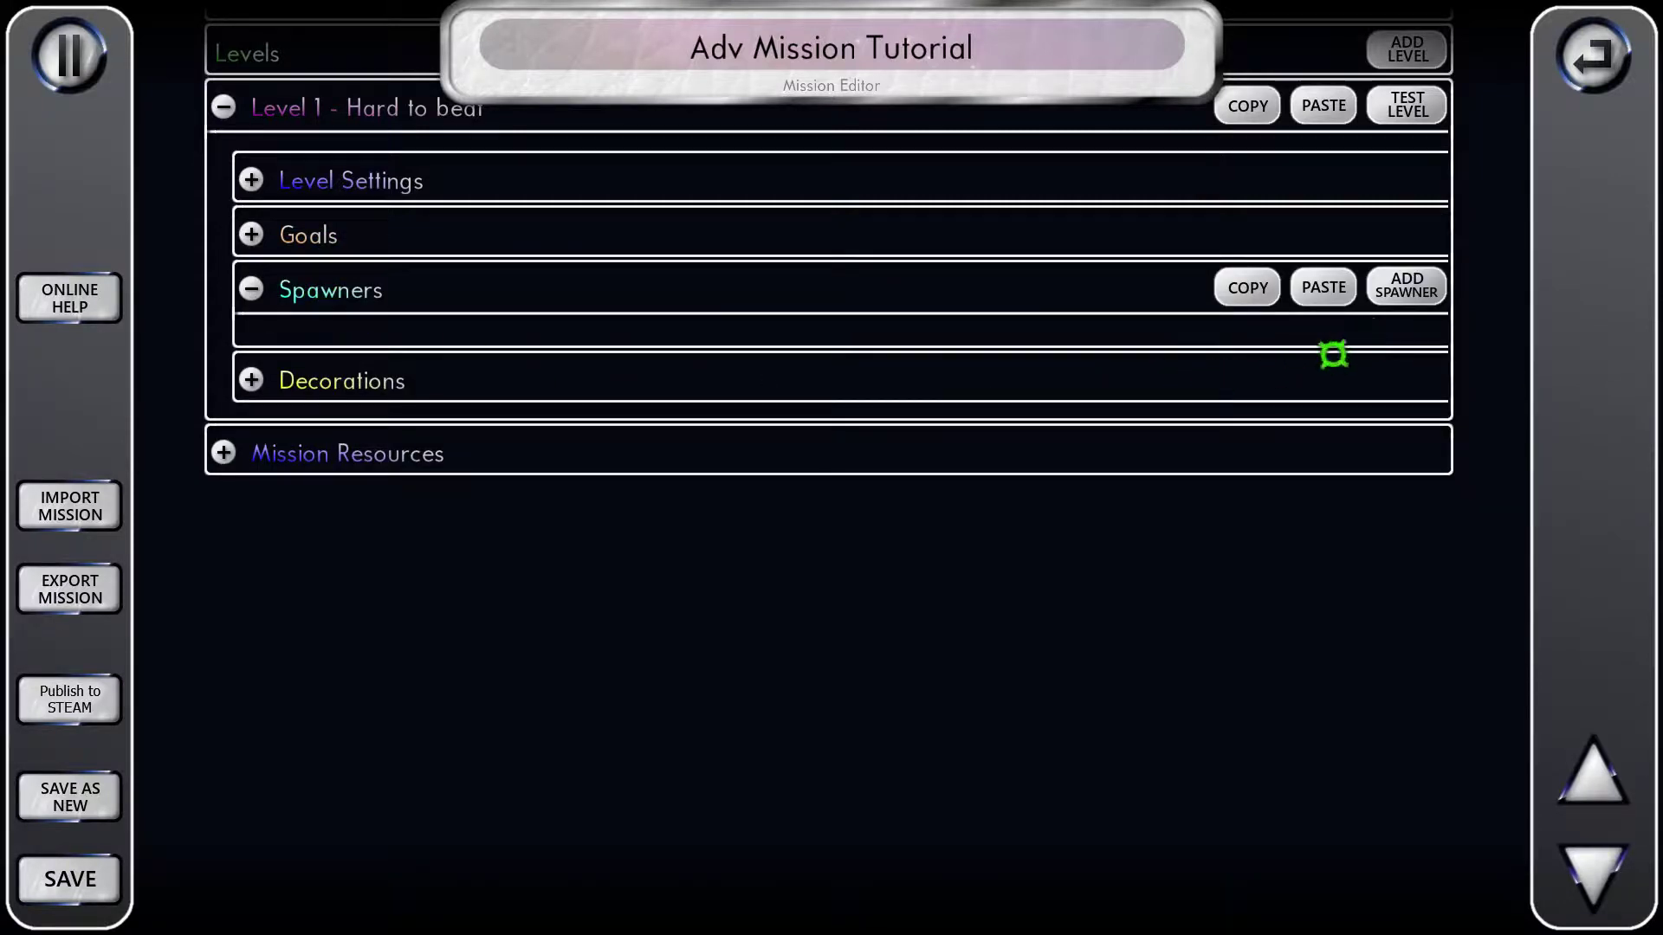
left_click(1406, 287)
left_click(509, 367)
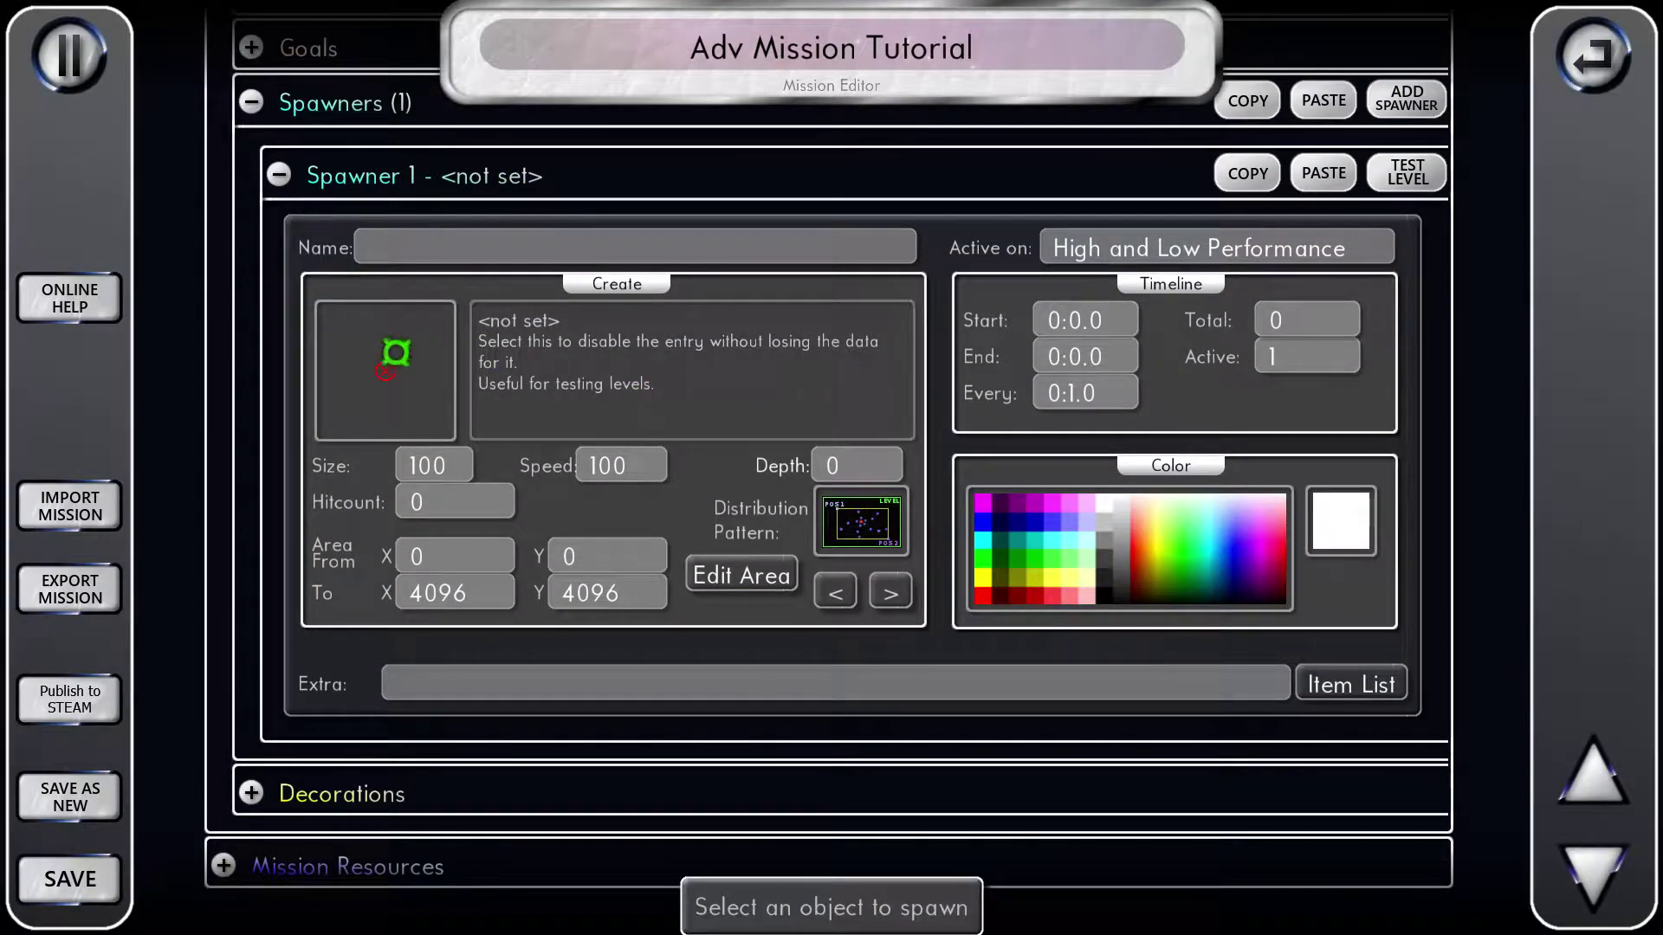
left_click(396, 352)
scroll(797, 382, "down", 3)
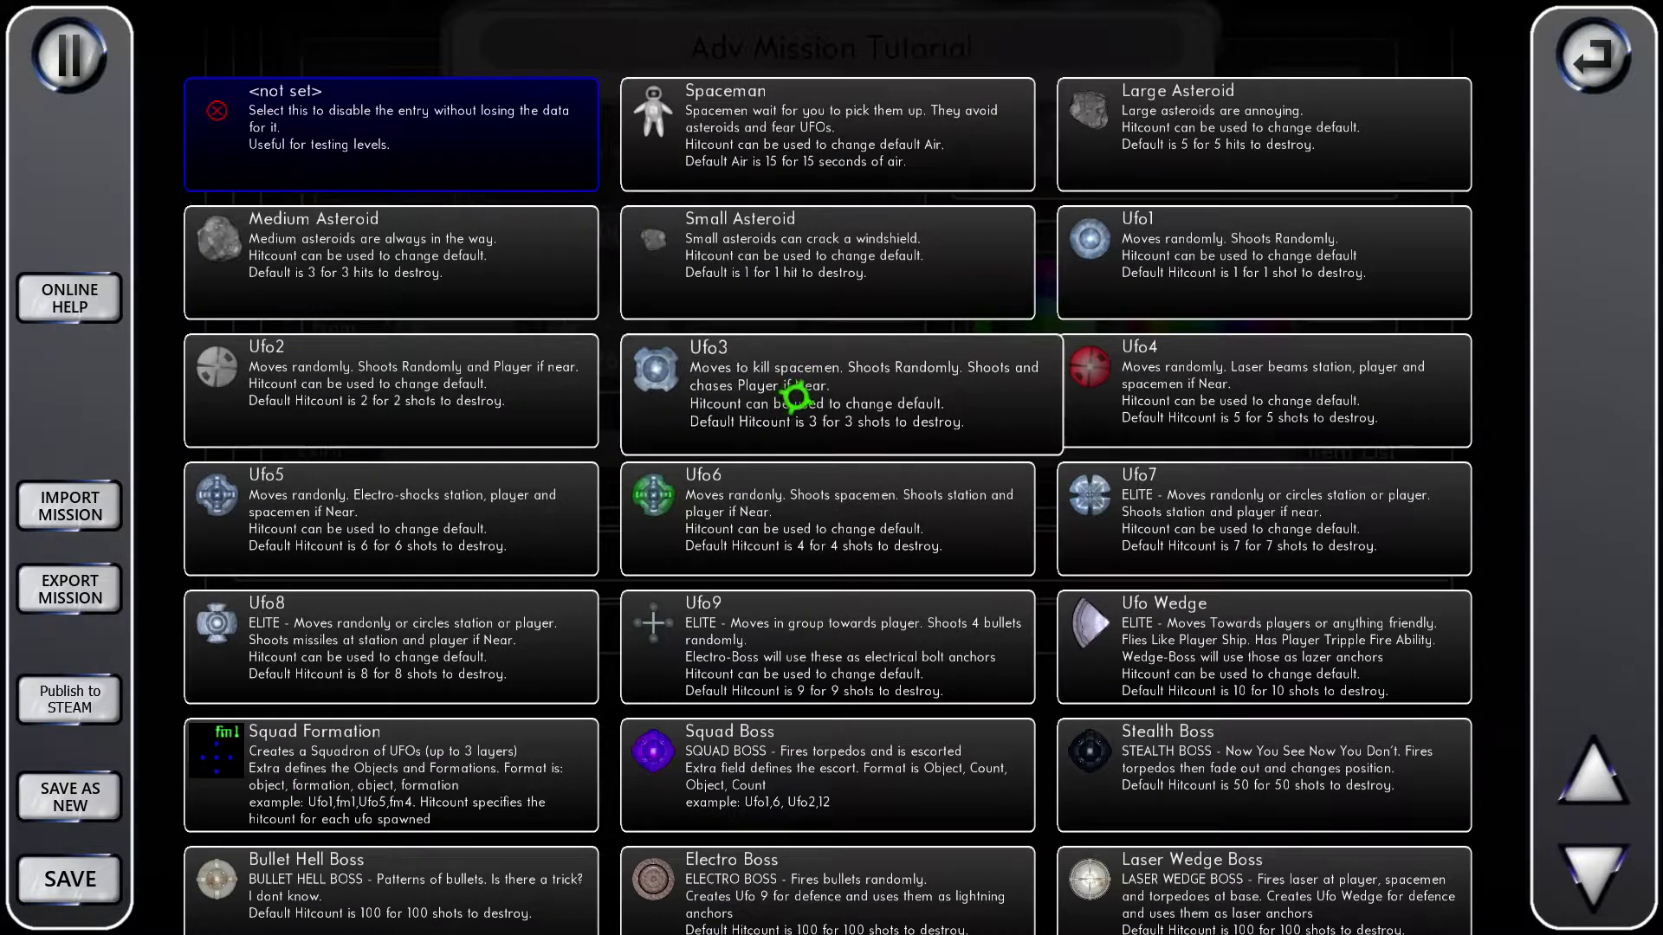
scroll(795, 396, "down", 1)
scroll(795, 397, "down", 2)
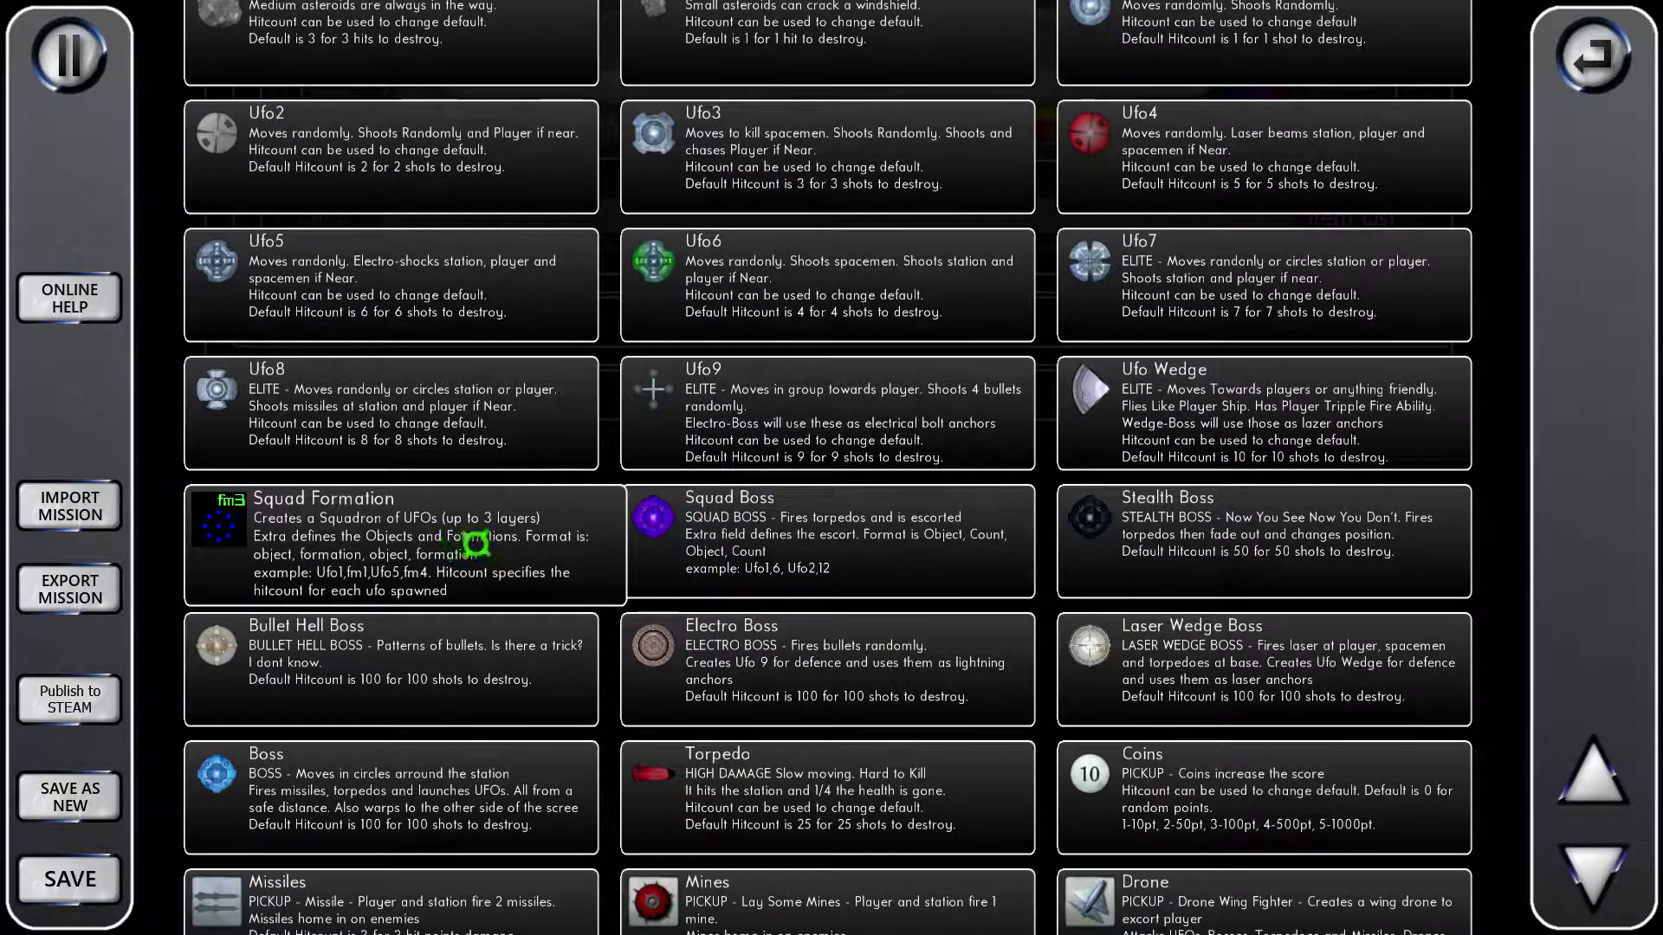
left_click(511, 558)
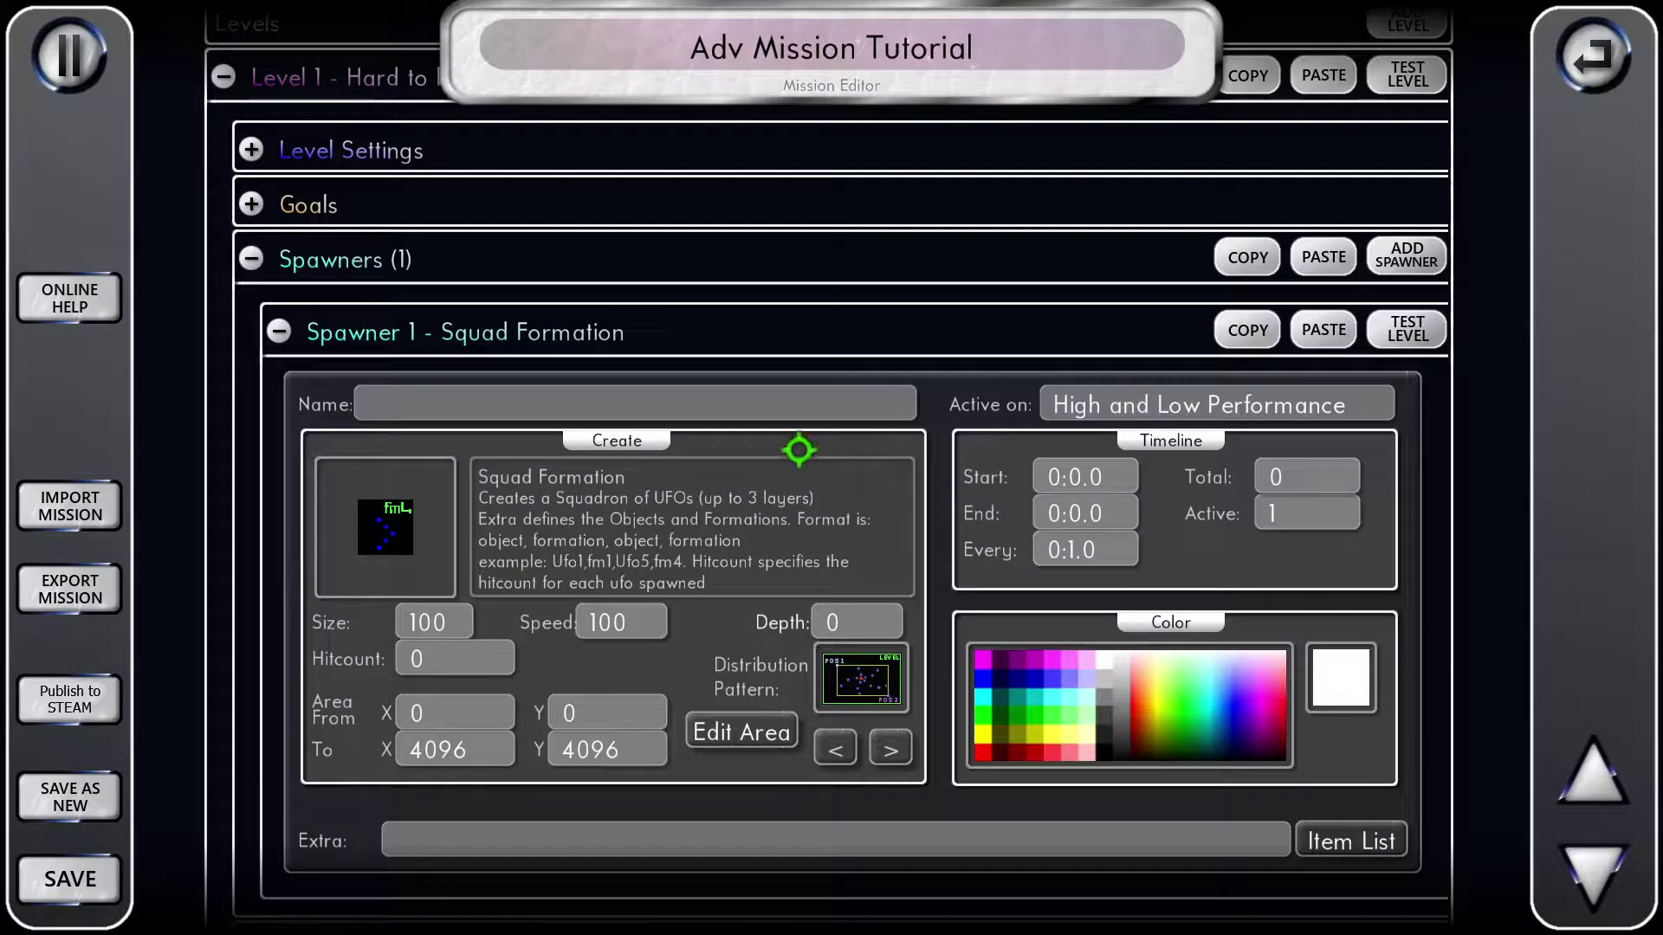
- Set Spawner 1's extra data to Ufo1,fm2, using the Ufo1 entry from the item list
scroll(782, 489, "down", 1)
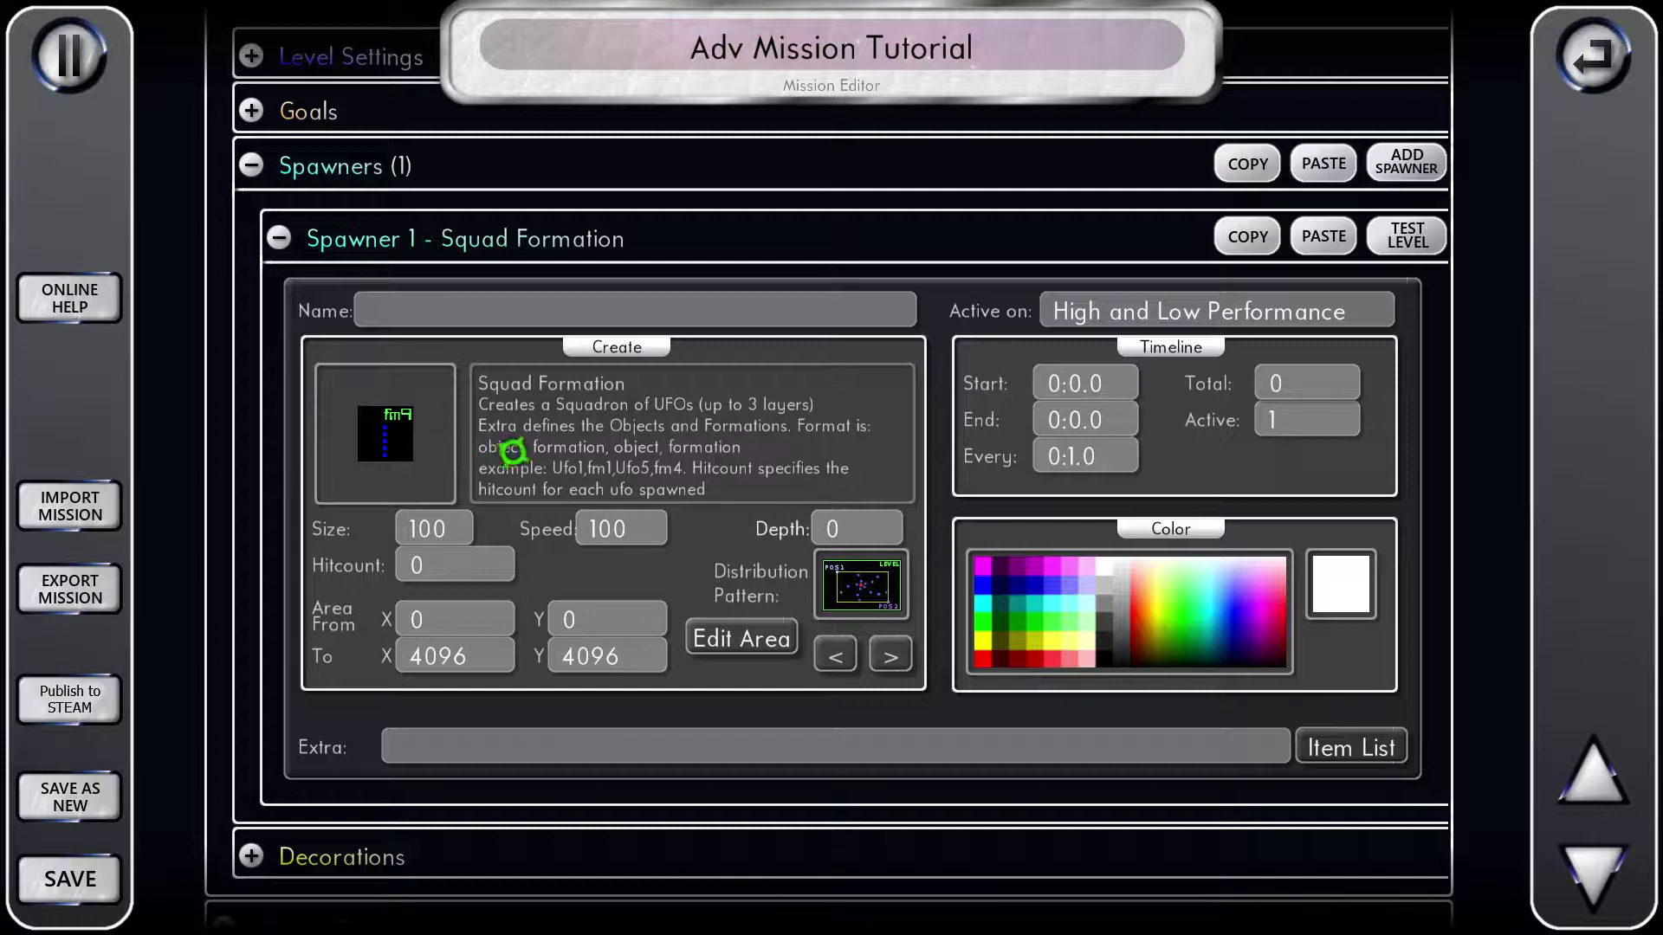
scroll(762, 405, "down", 1)
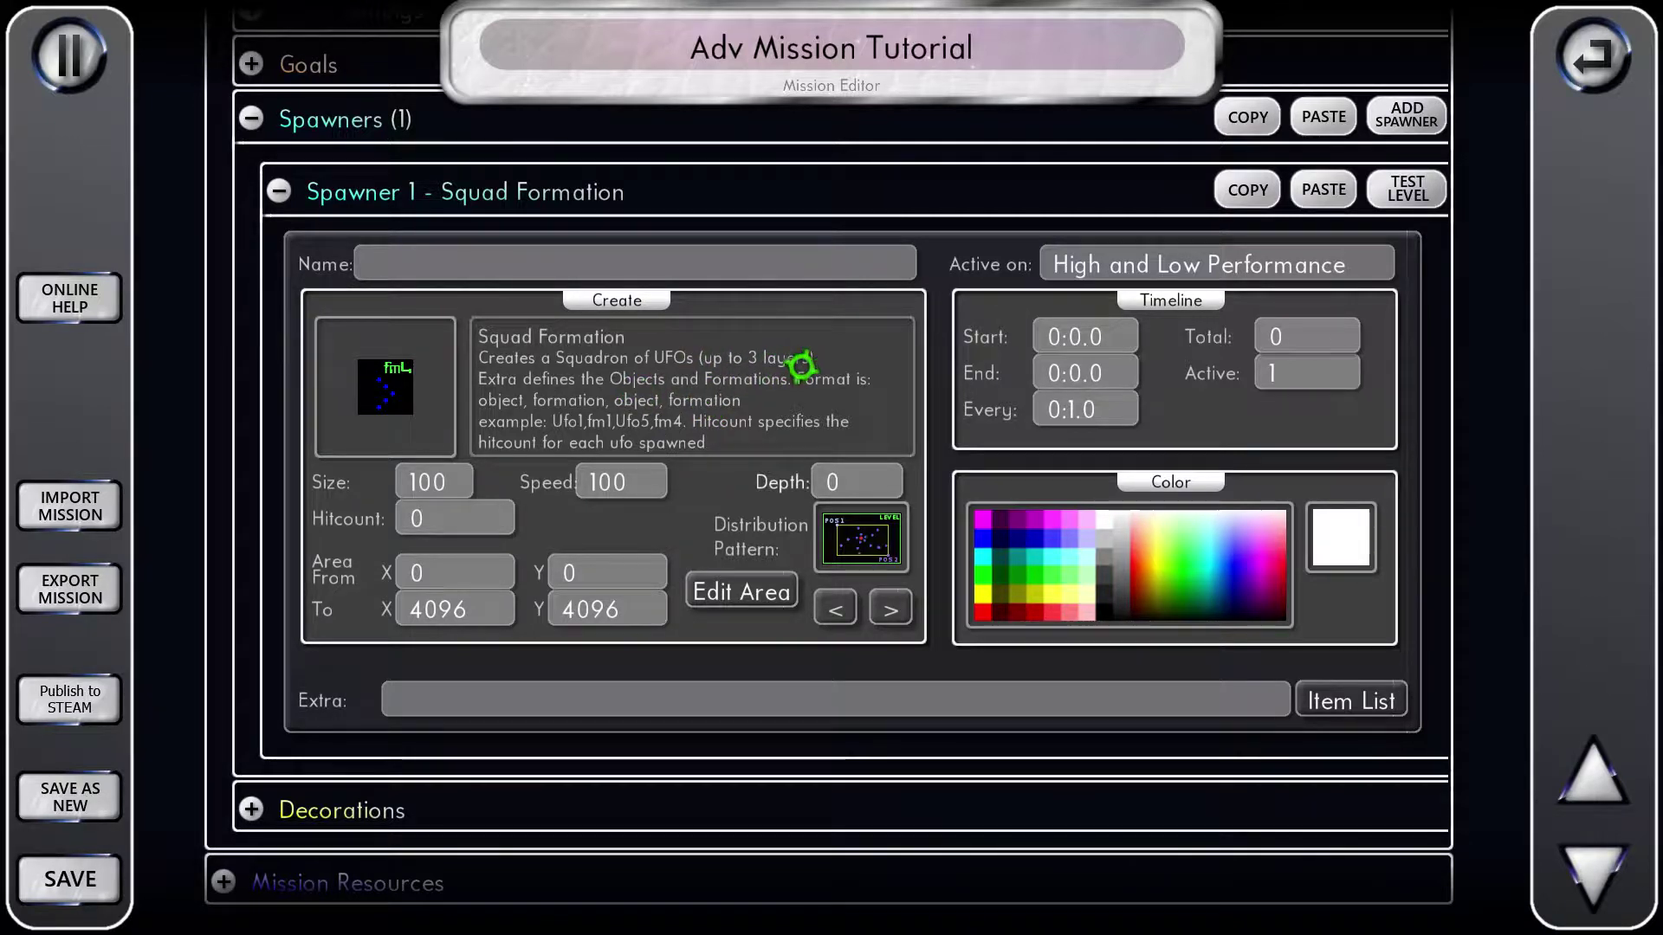
scroll(802, 367, "down", 1)
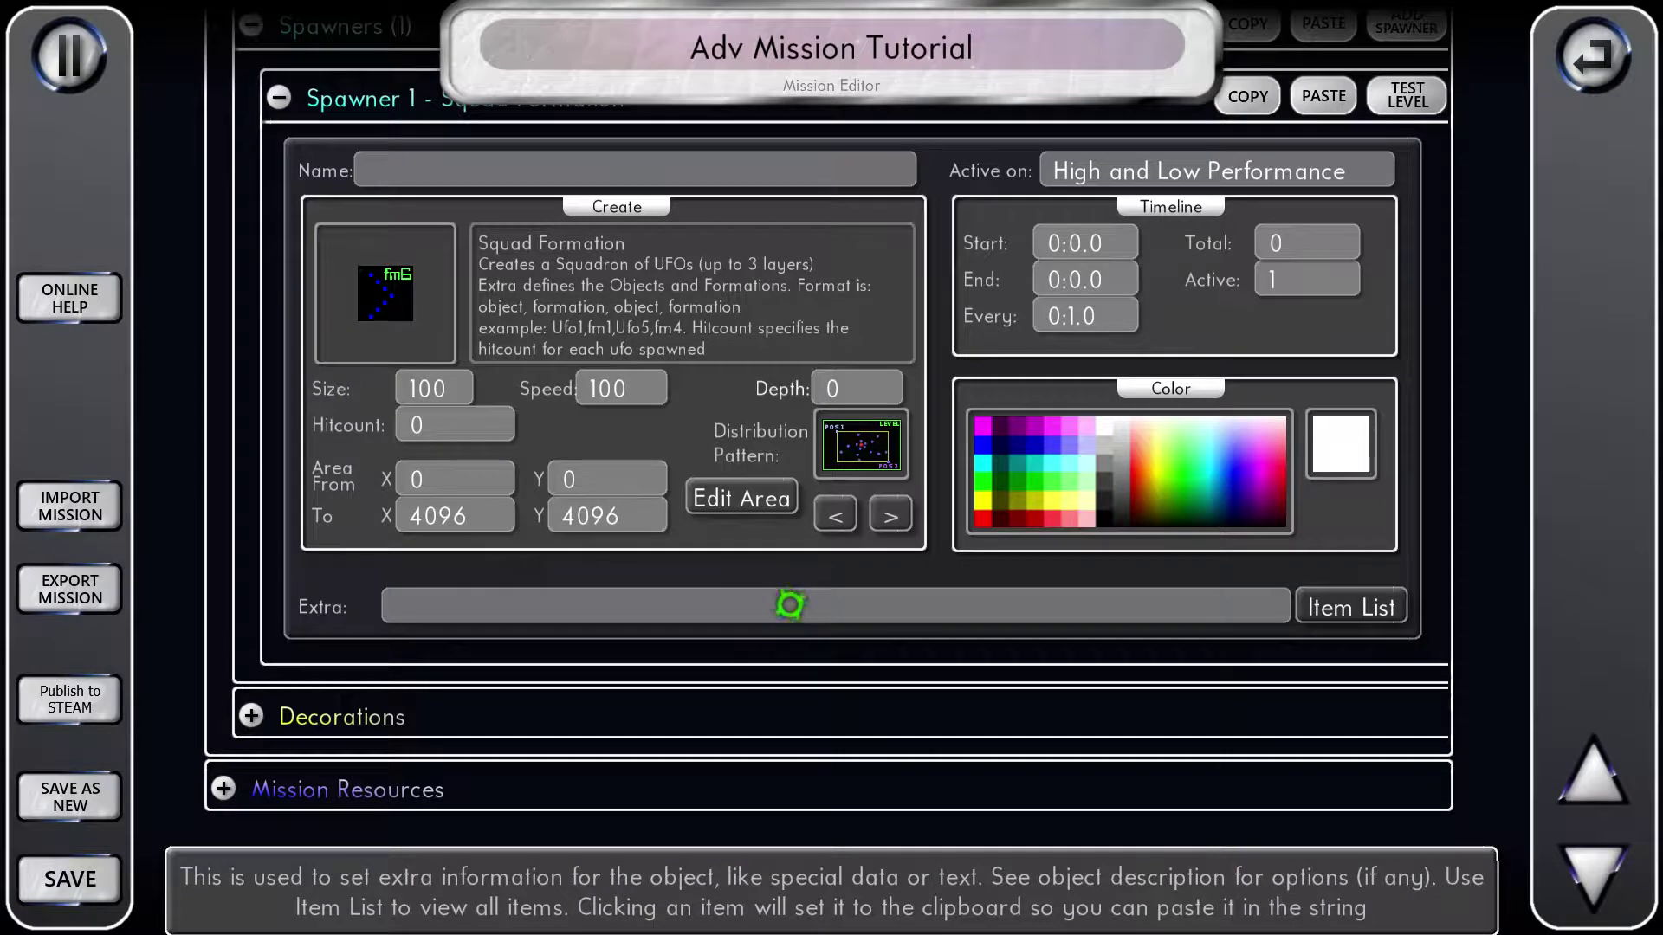
left_click(1353, 605)
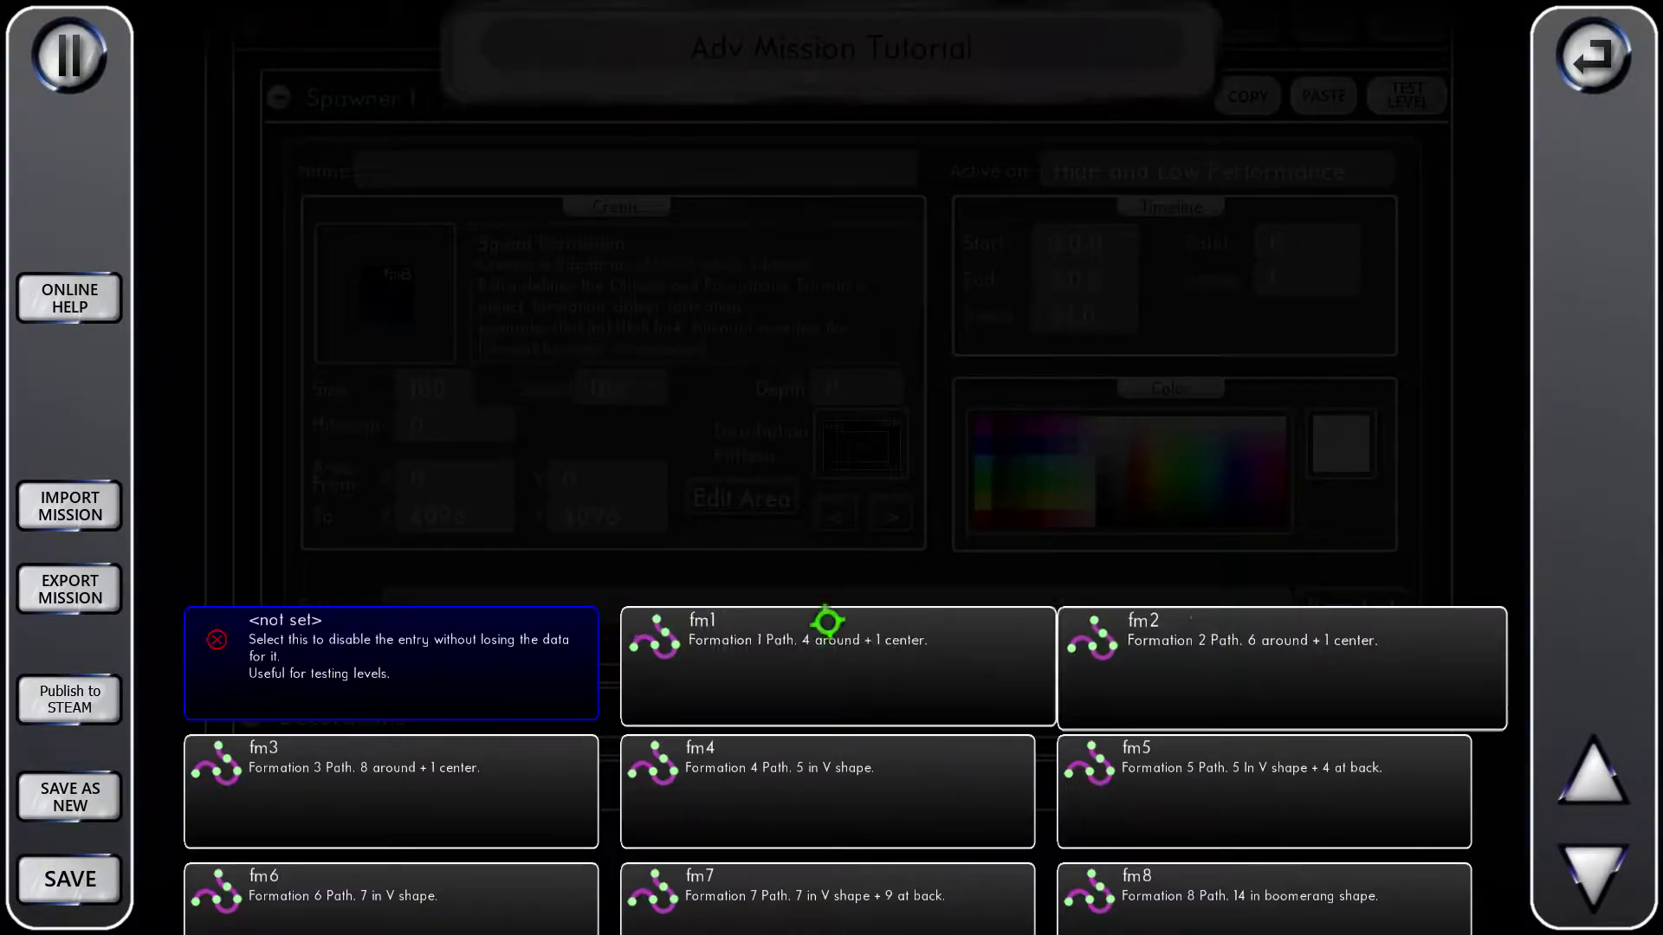
scroll(806, 590, "down", 7)
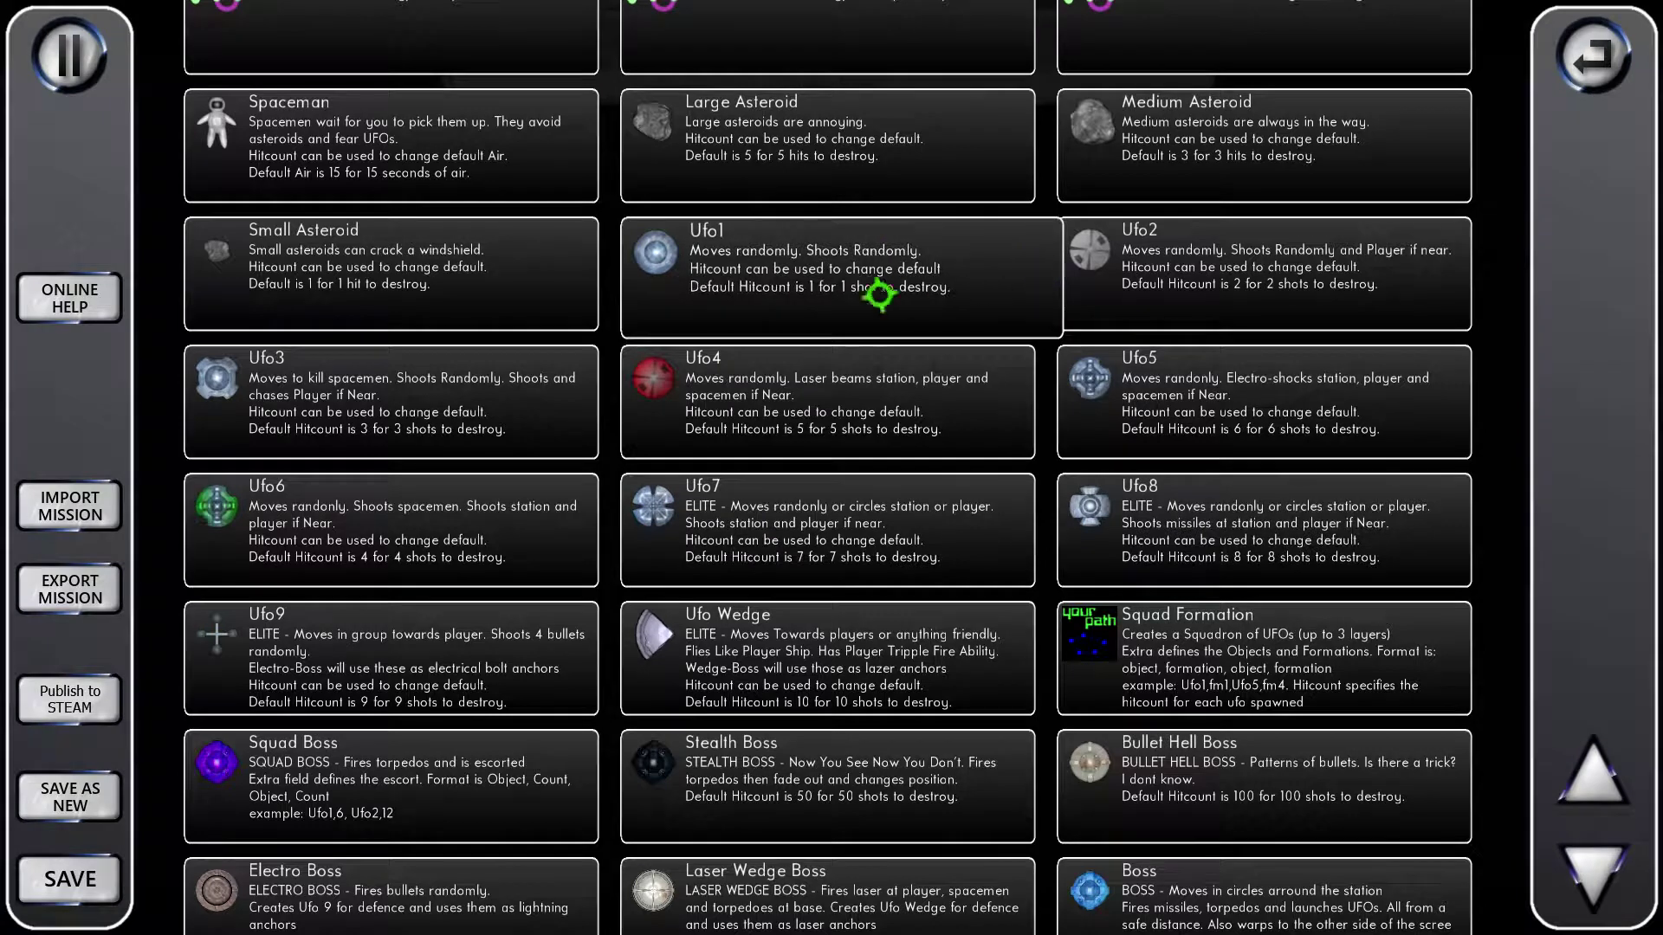
left_click(807, 276)
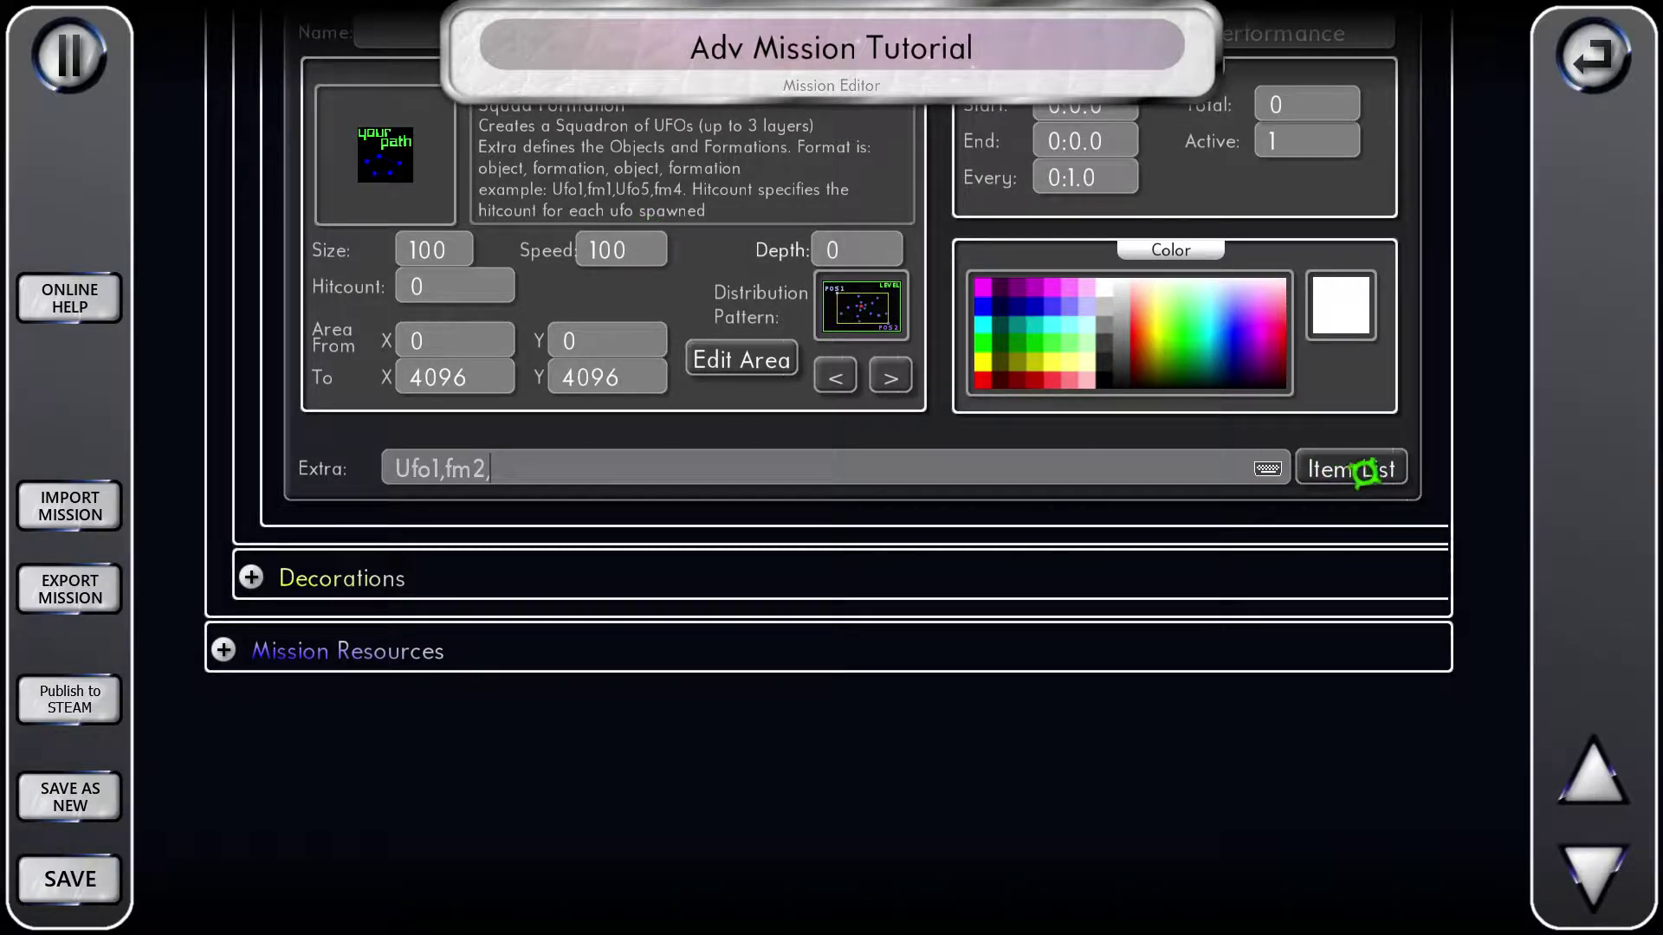
- Add a second layer to Spawner 1's extra data with Medium Asteroid, taken from the item list, in formation fm1
left_click(1365, 472)
scroll(988, 557, "down", 10)
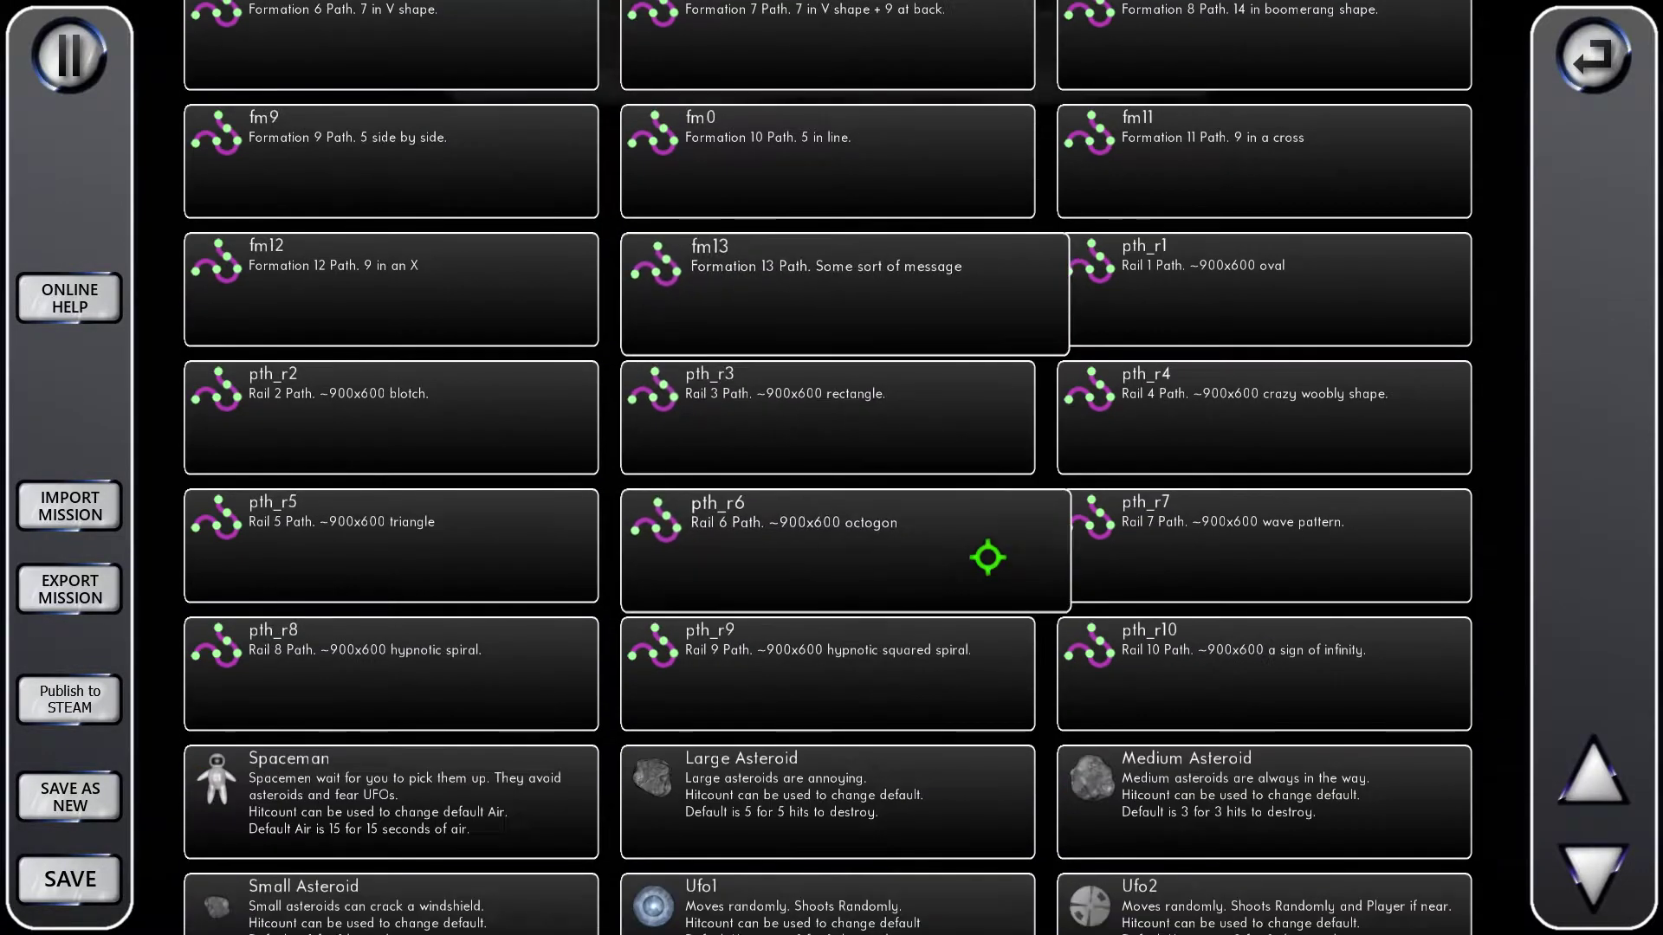
scroll(988, 557, "down", 3)
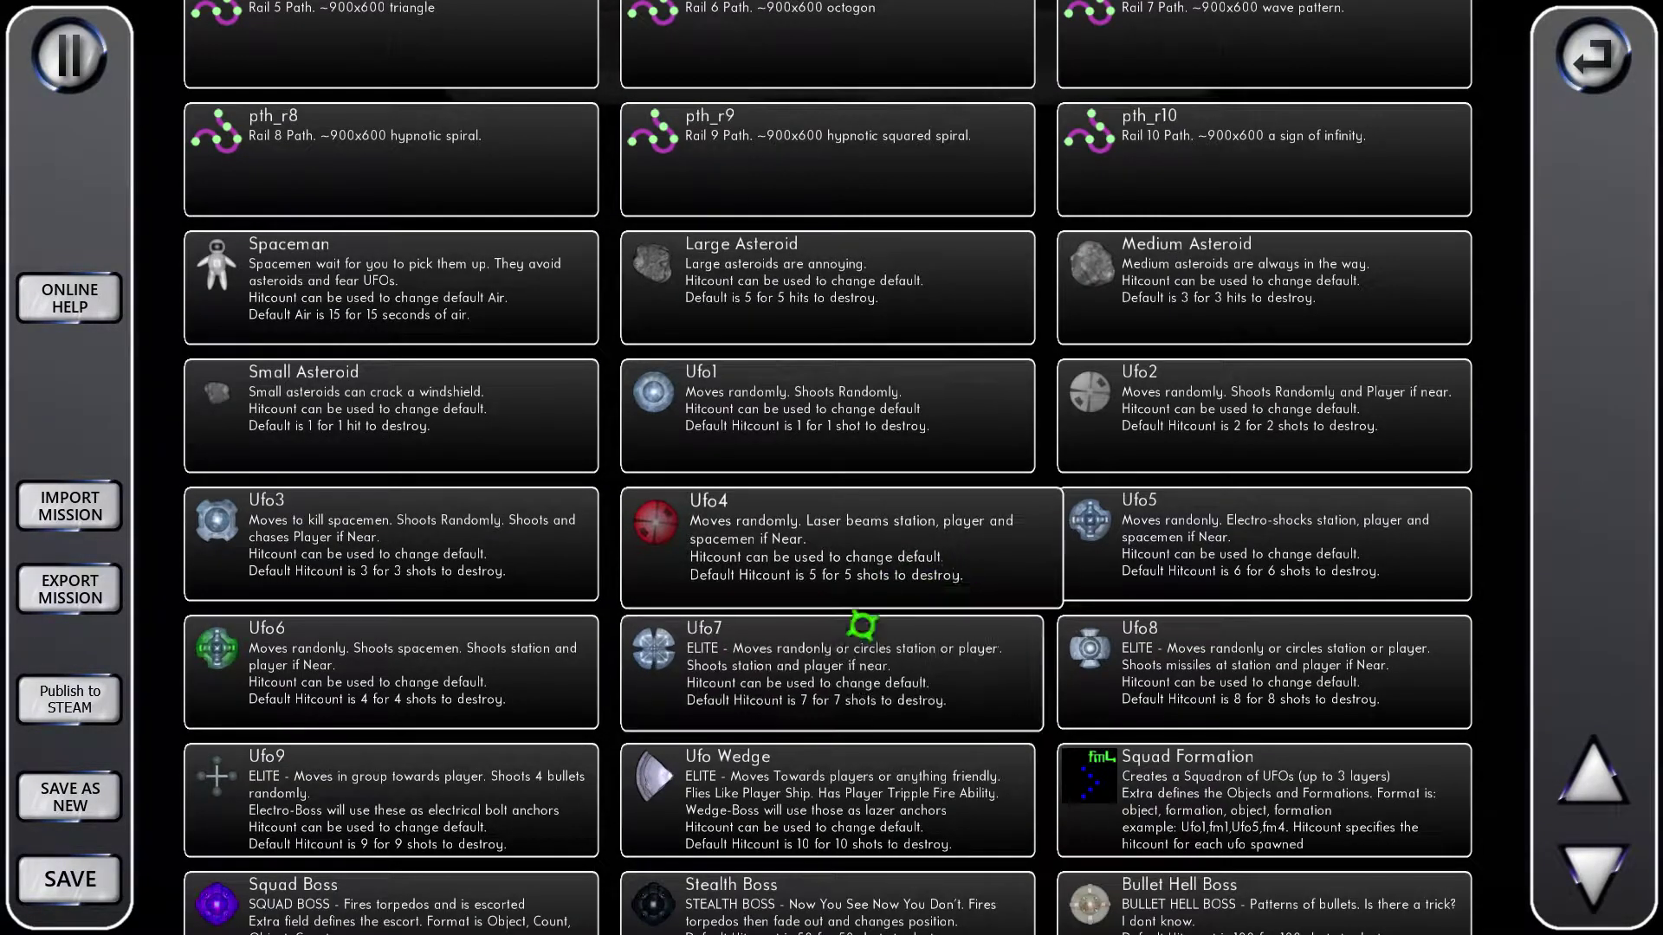
scroll(861, 623, "down", 1)
scroll(849, 648, "down", 3)
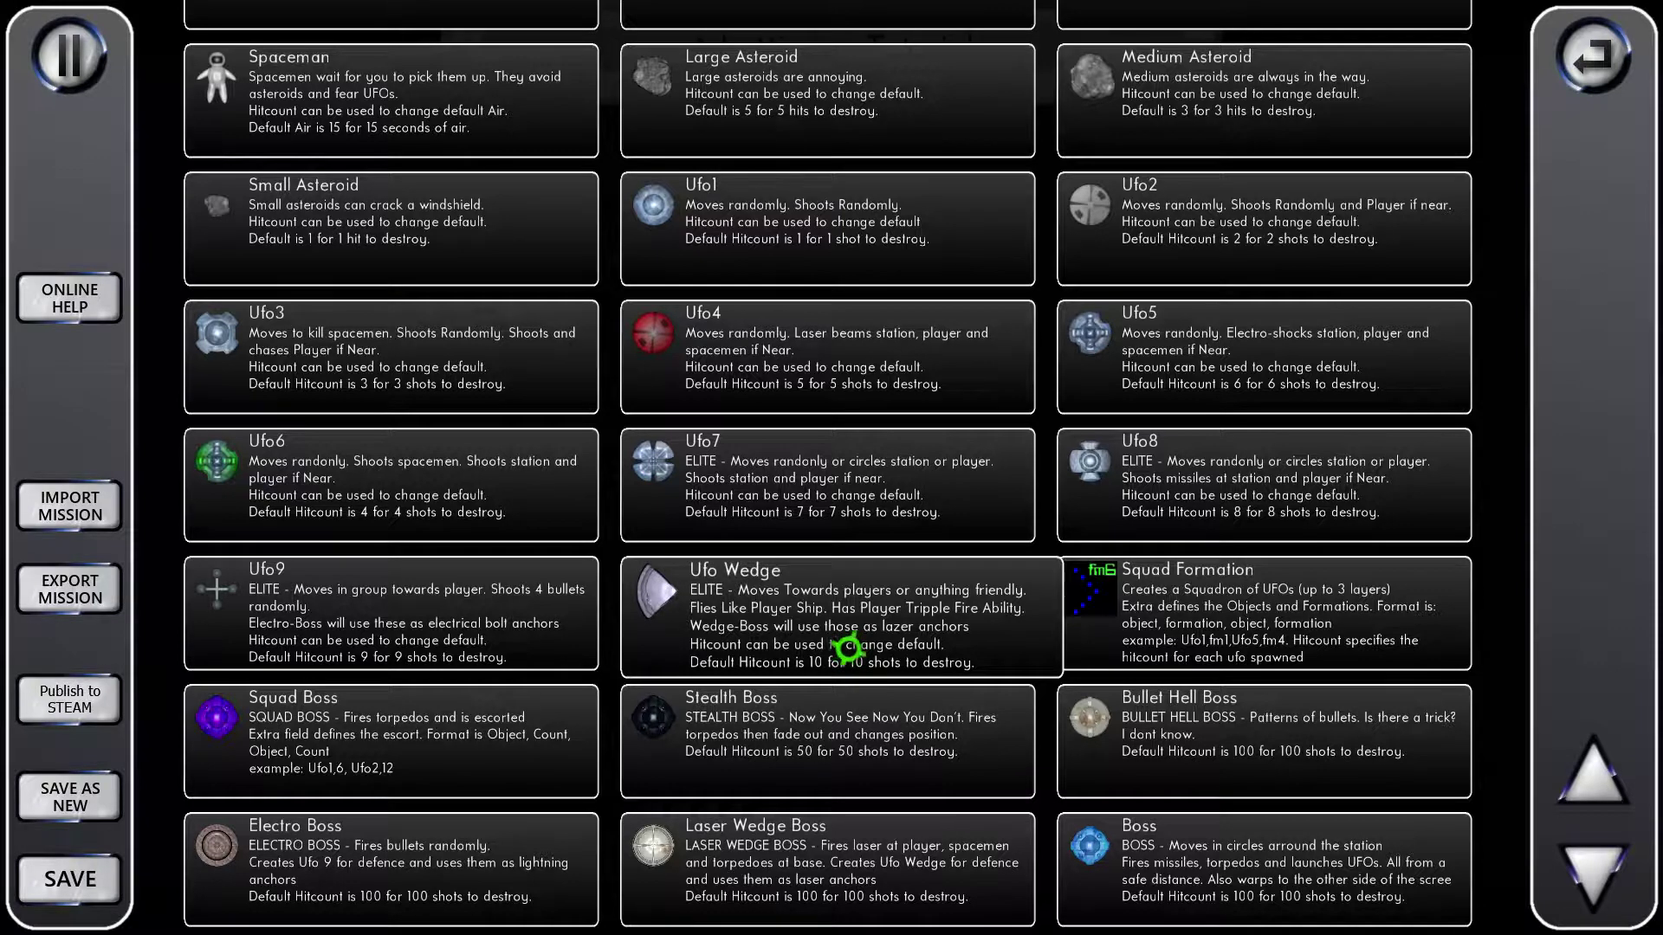
scroll(849, 648, "up", 3)
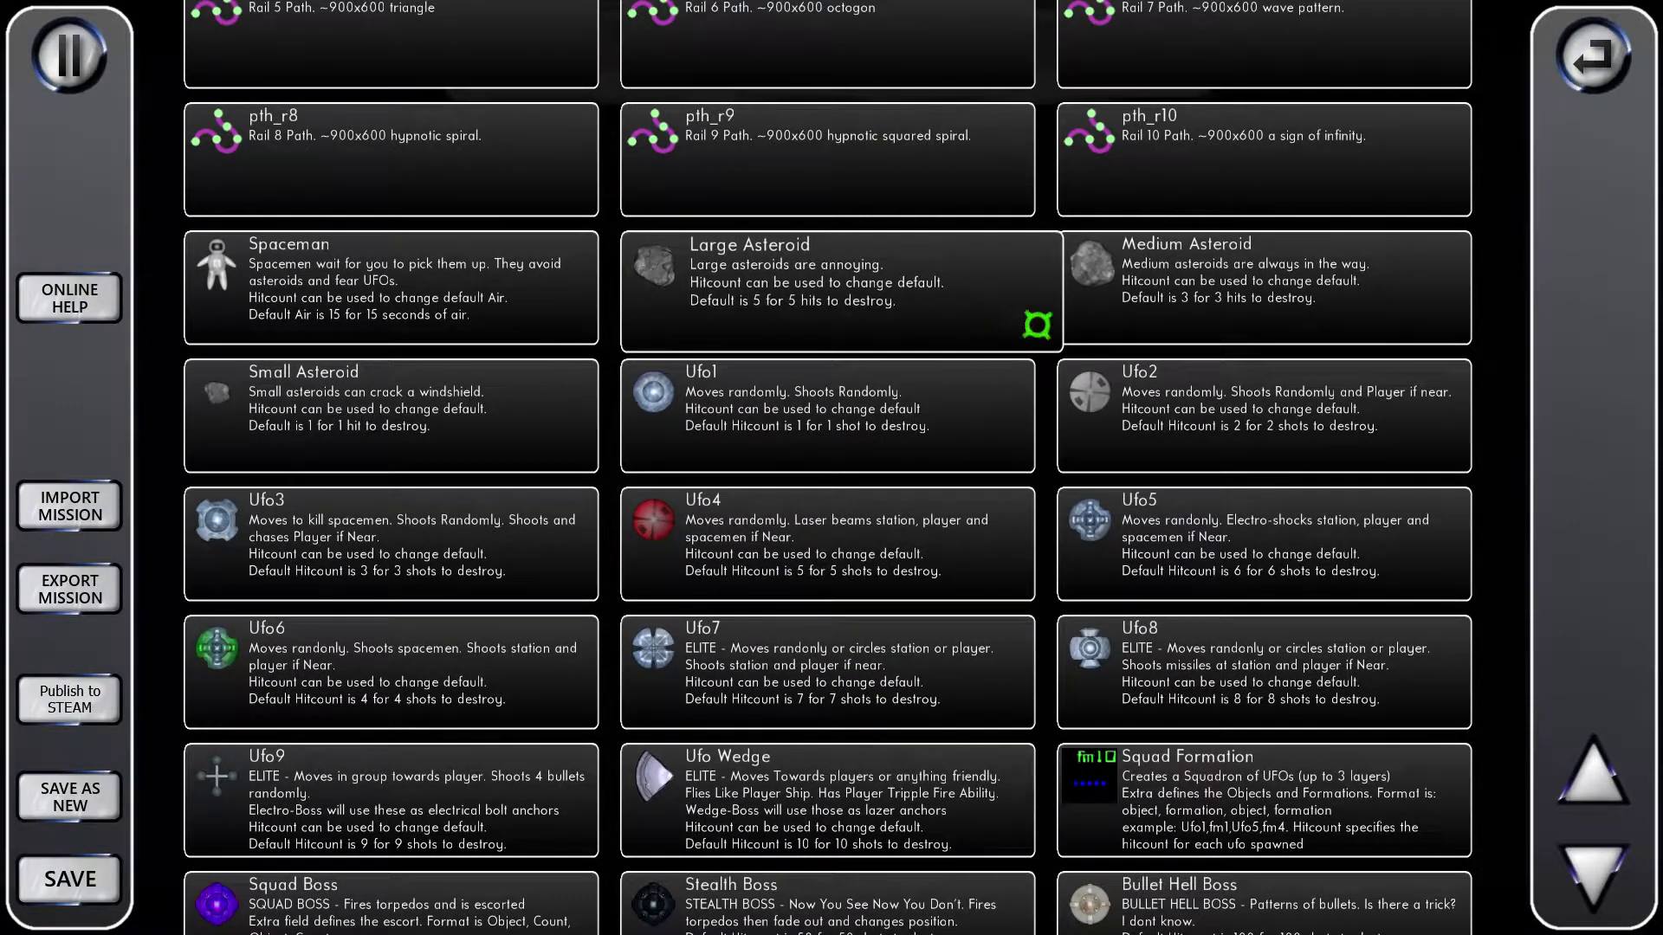
left_click(1220, 279)
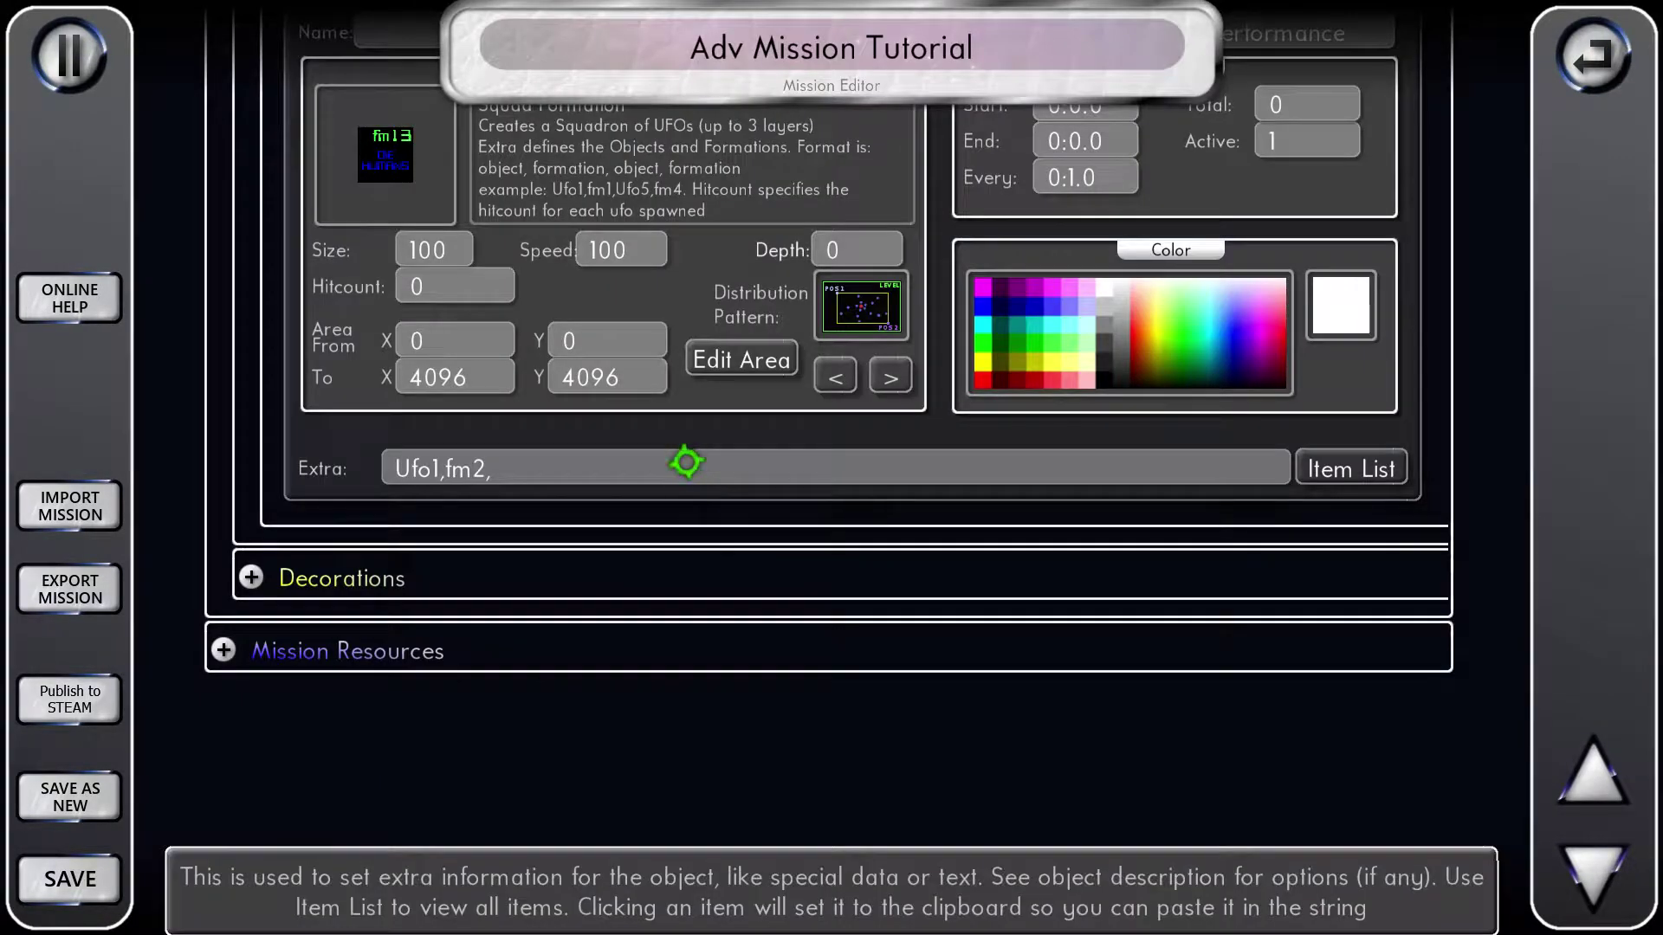
type("Medium Asteroid")
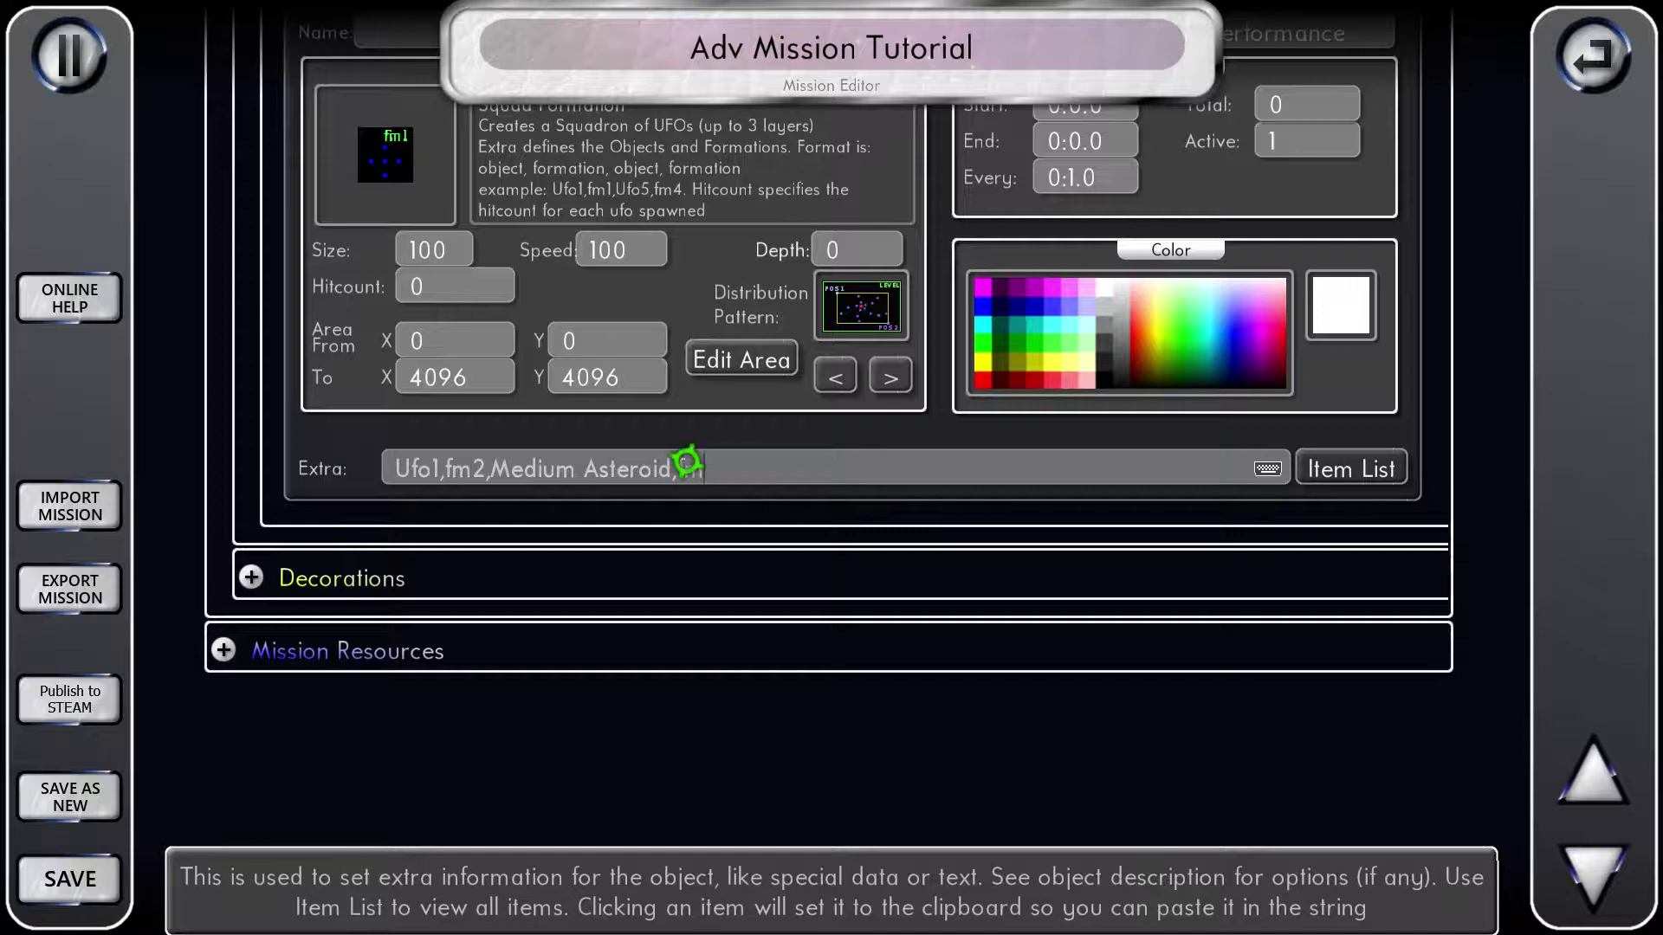
- Edit the spawn area of the Squad Formation so it is the single point X 1178, Y 921
scroll(695, 446, "up", 3)
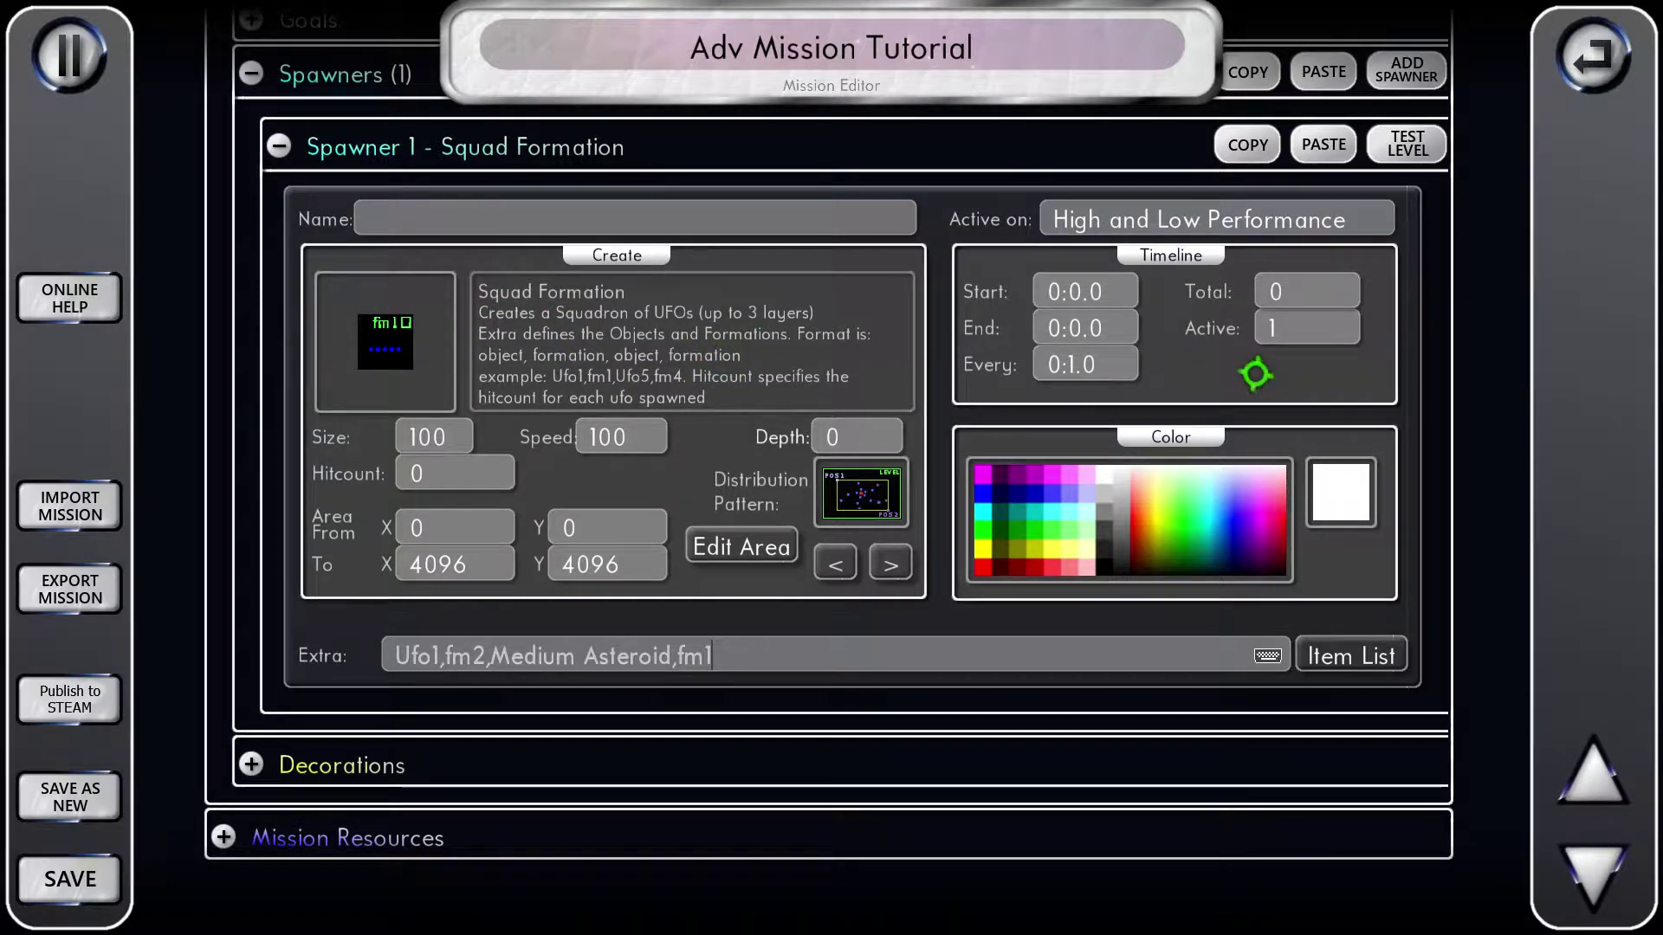
left_click(743, 549)
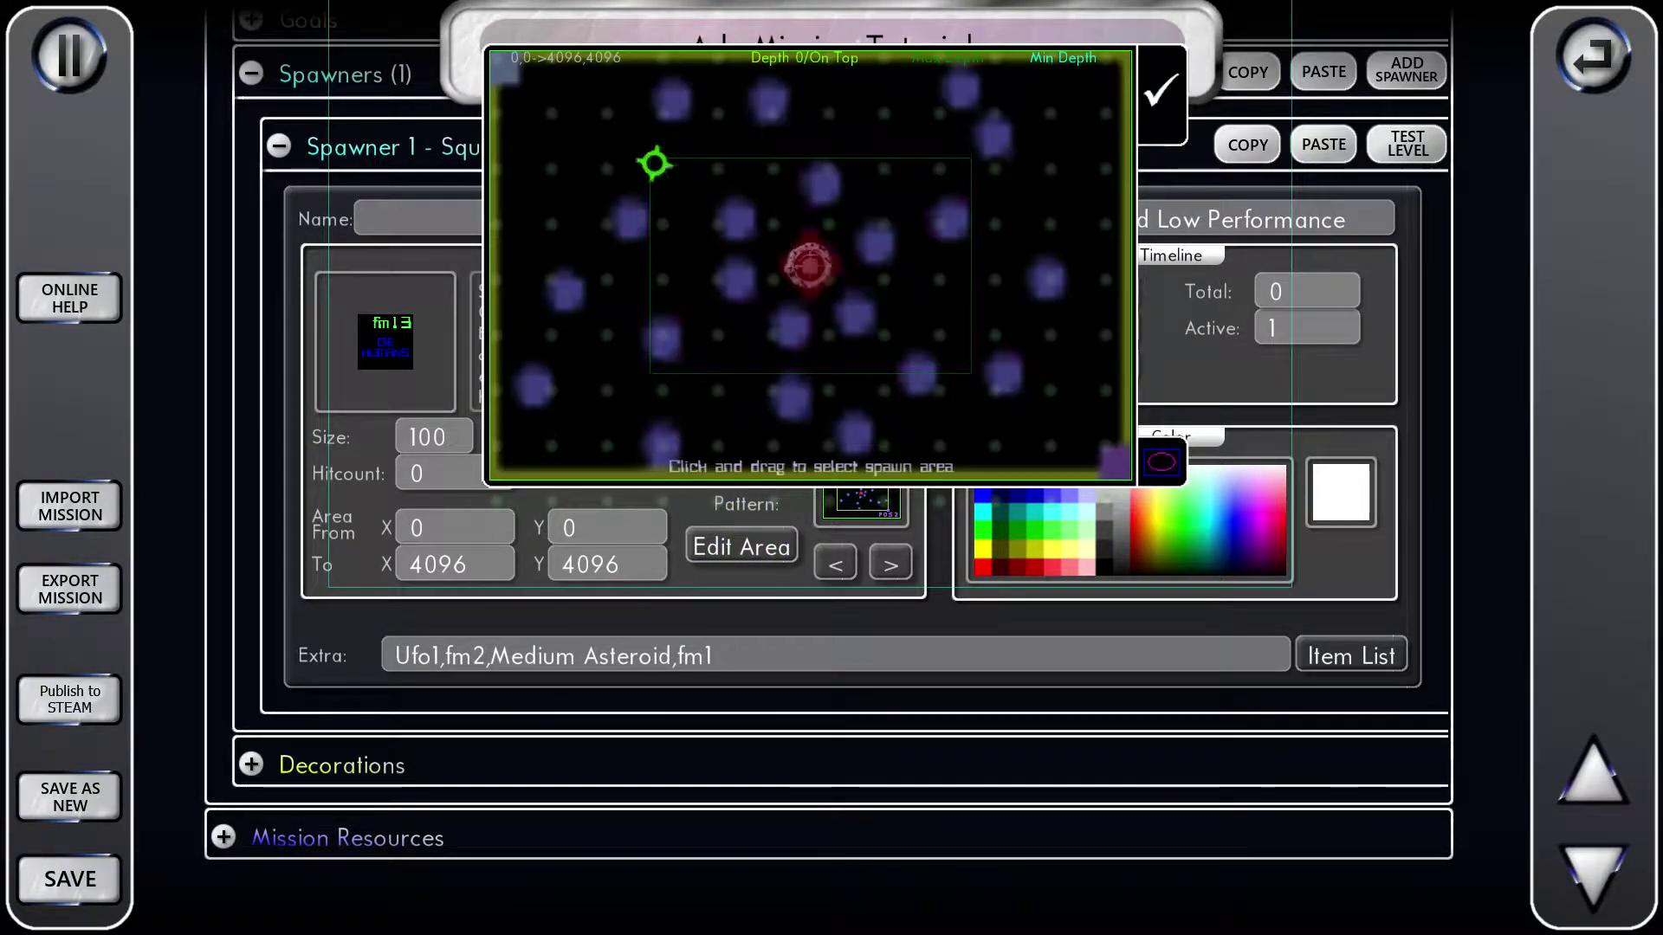
left_click(672, 148)
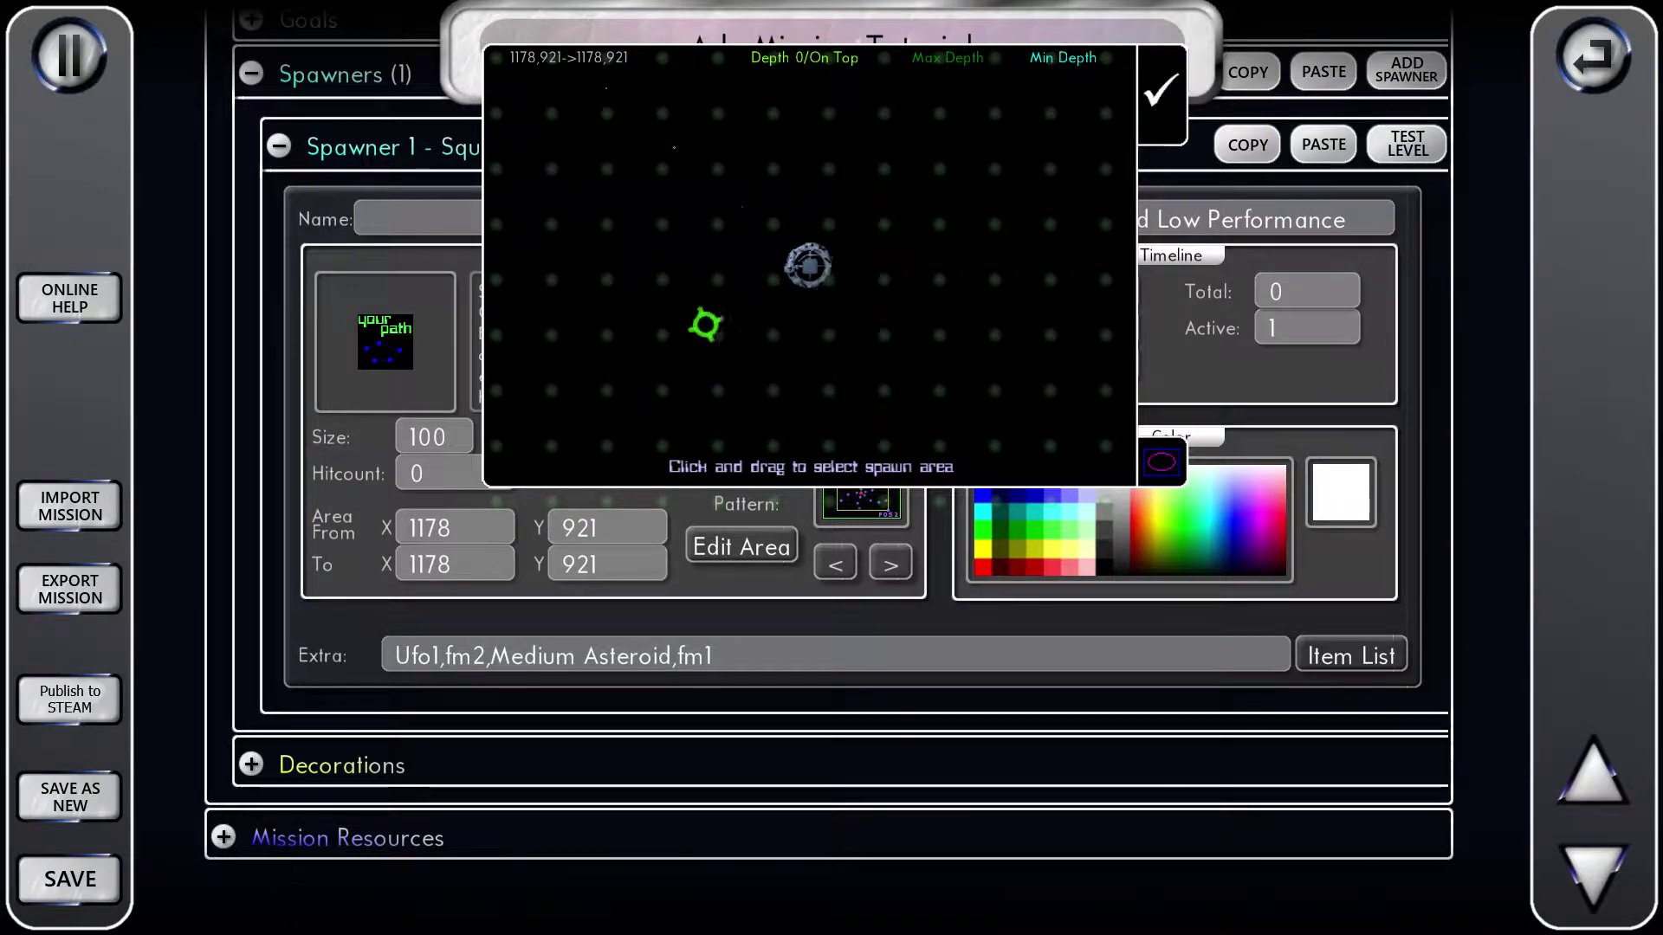
left_click(1159, 92)
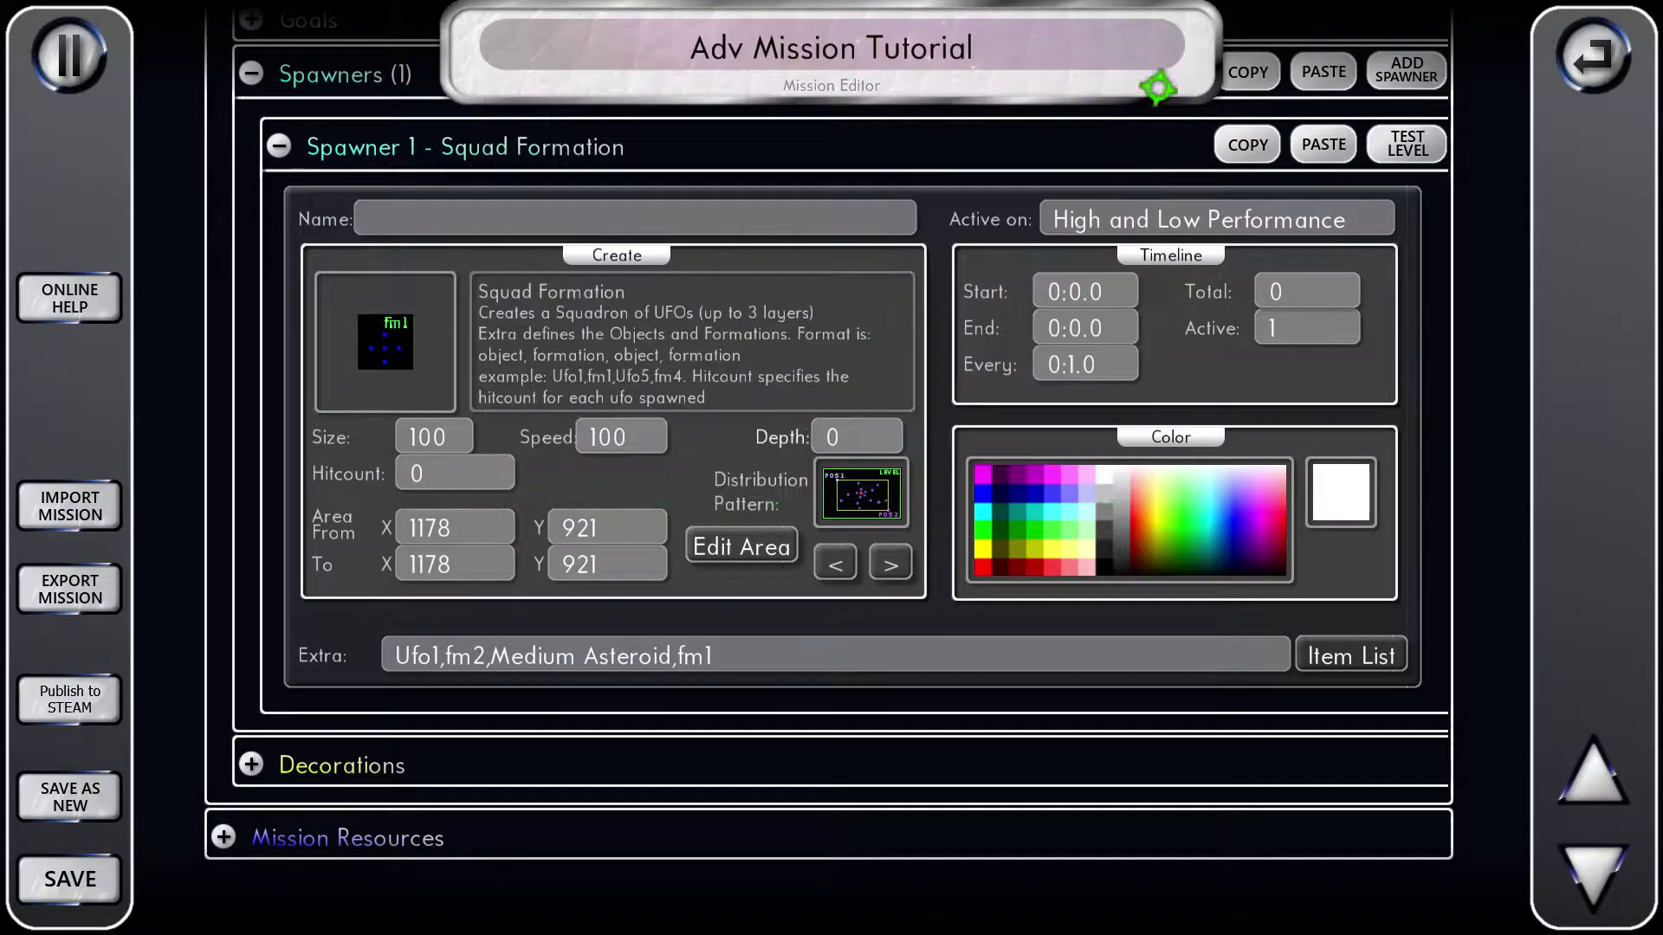
- Set the Squad Formation's speed to 70
left_click(646, 437)
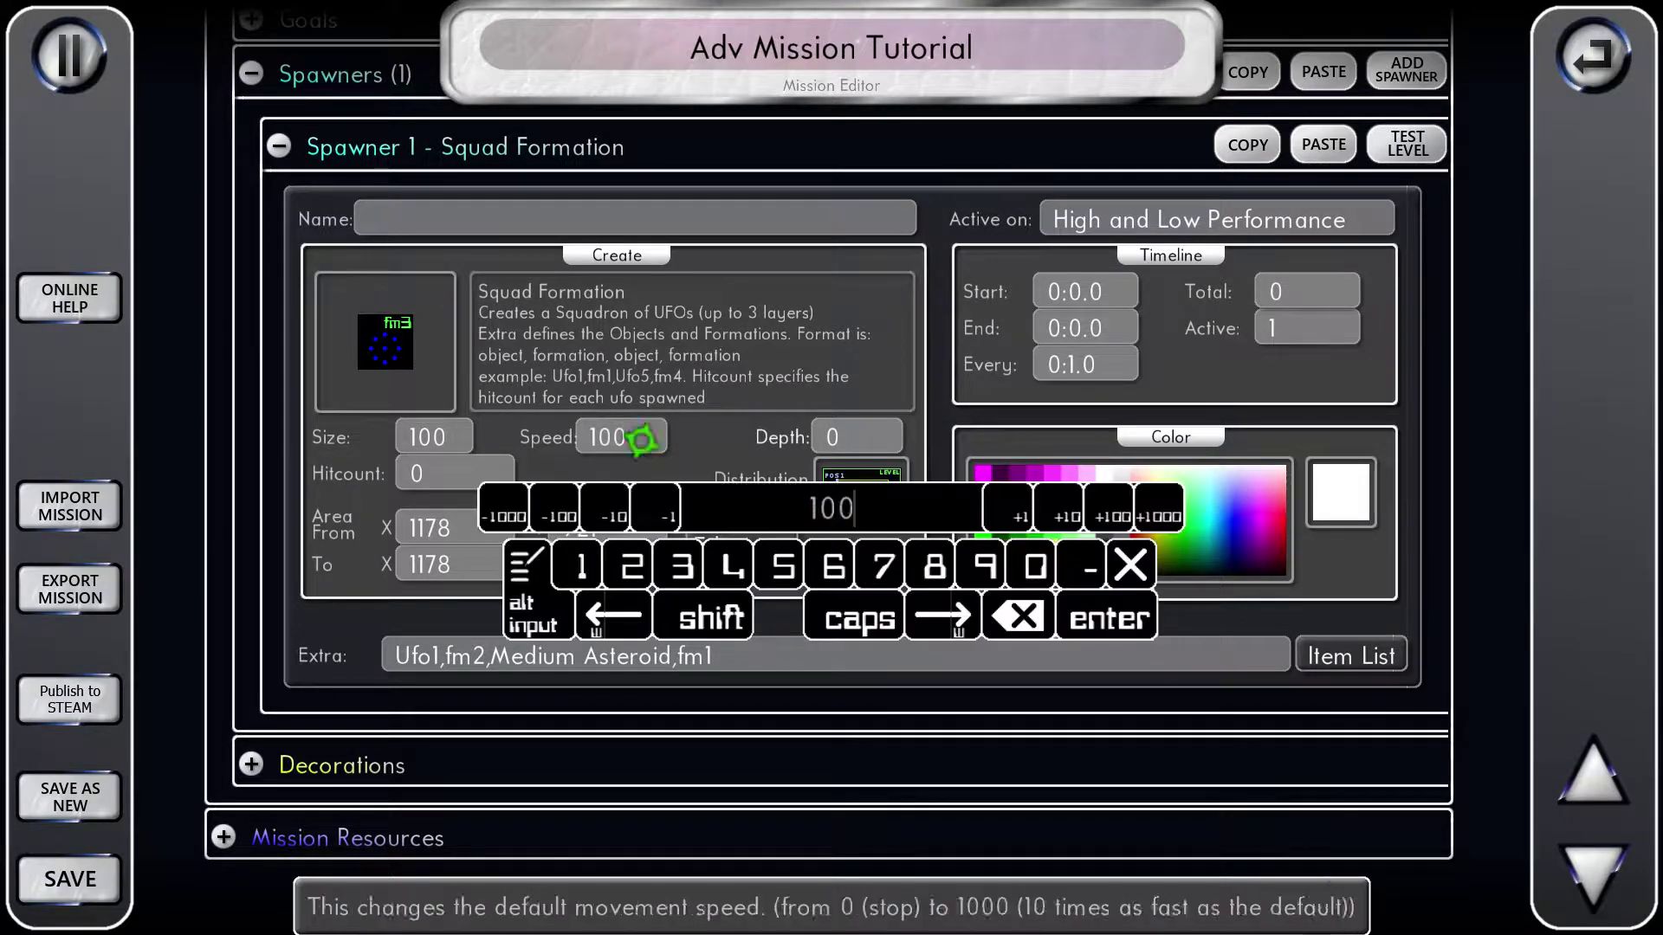
left_click(607, 514)
left_click(607, 515)
left_click(607, 515)
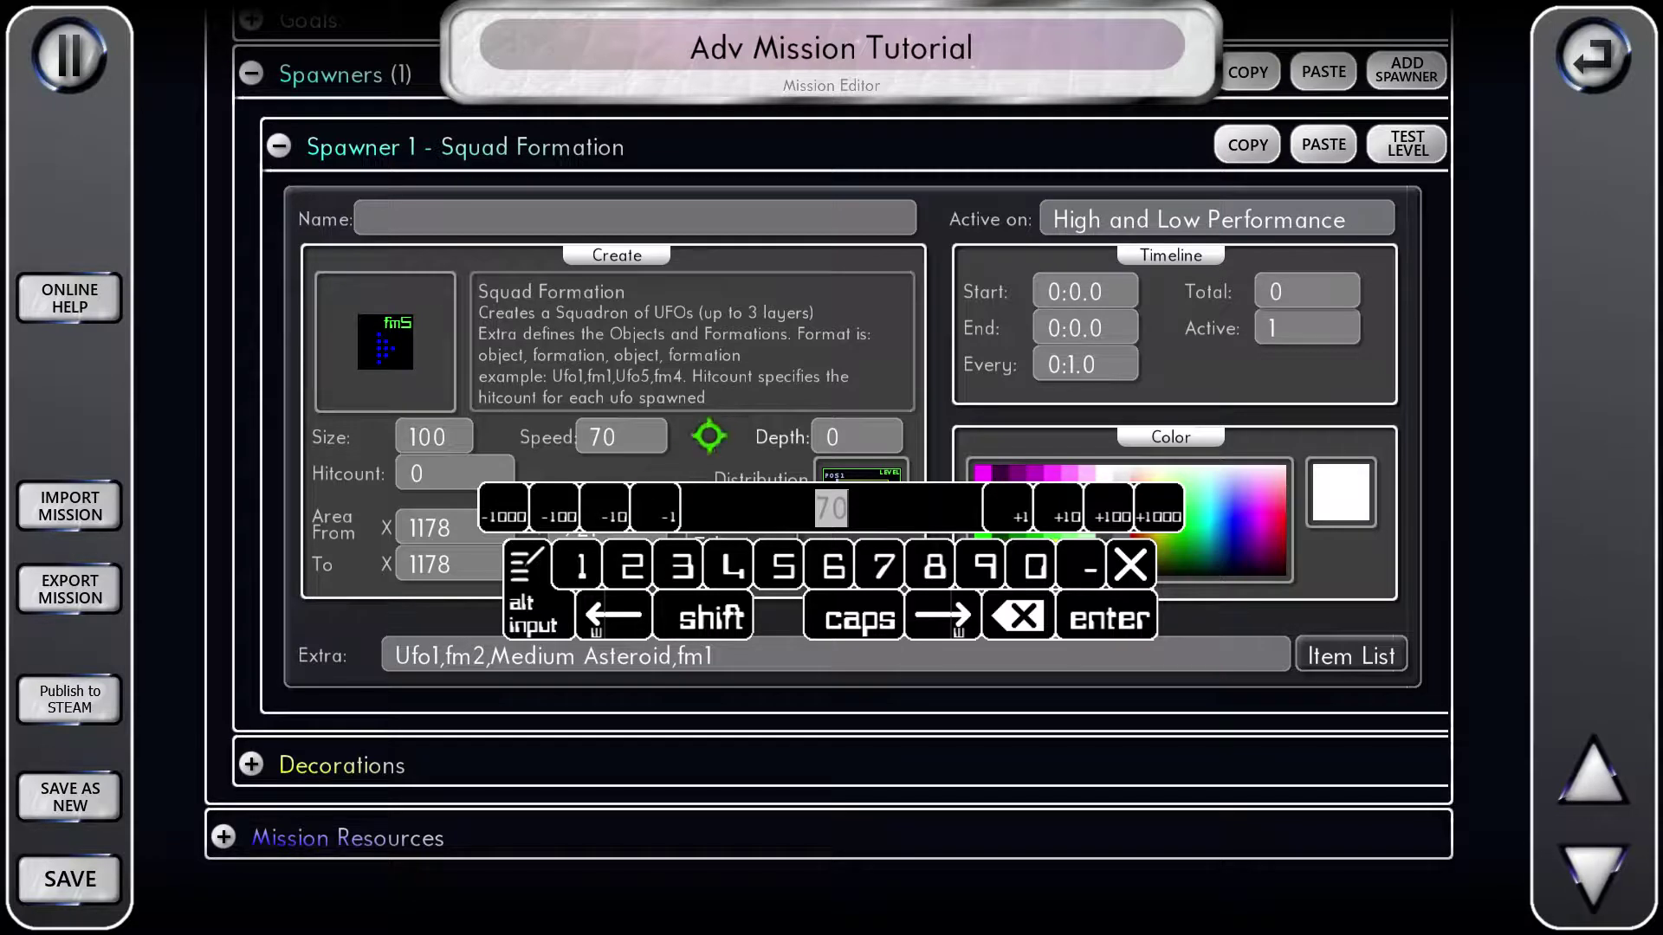
left_click(712, 438)
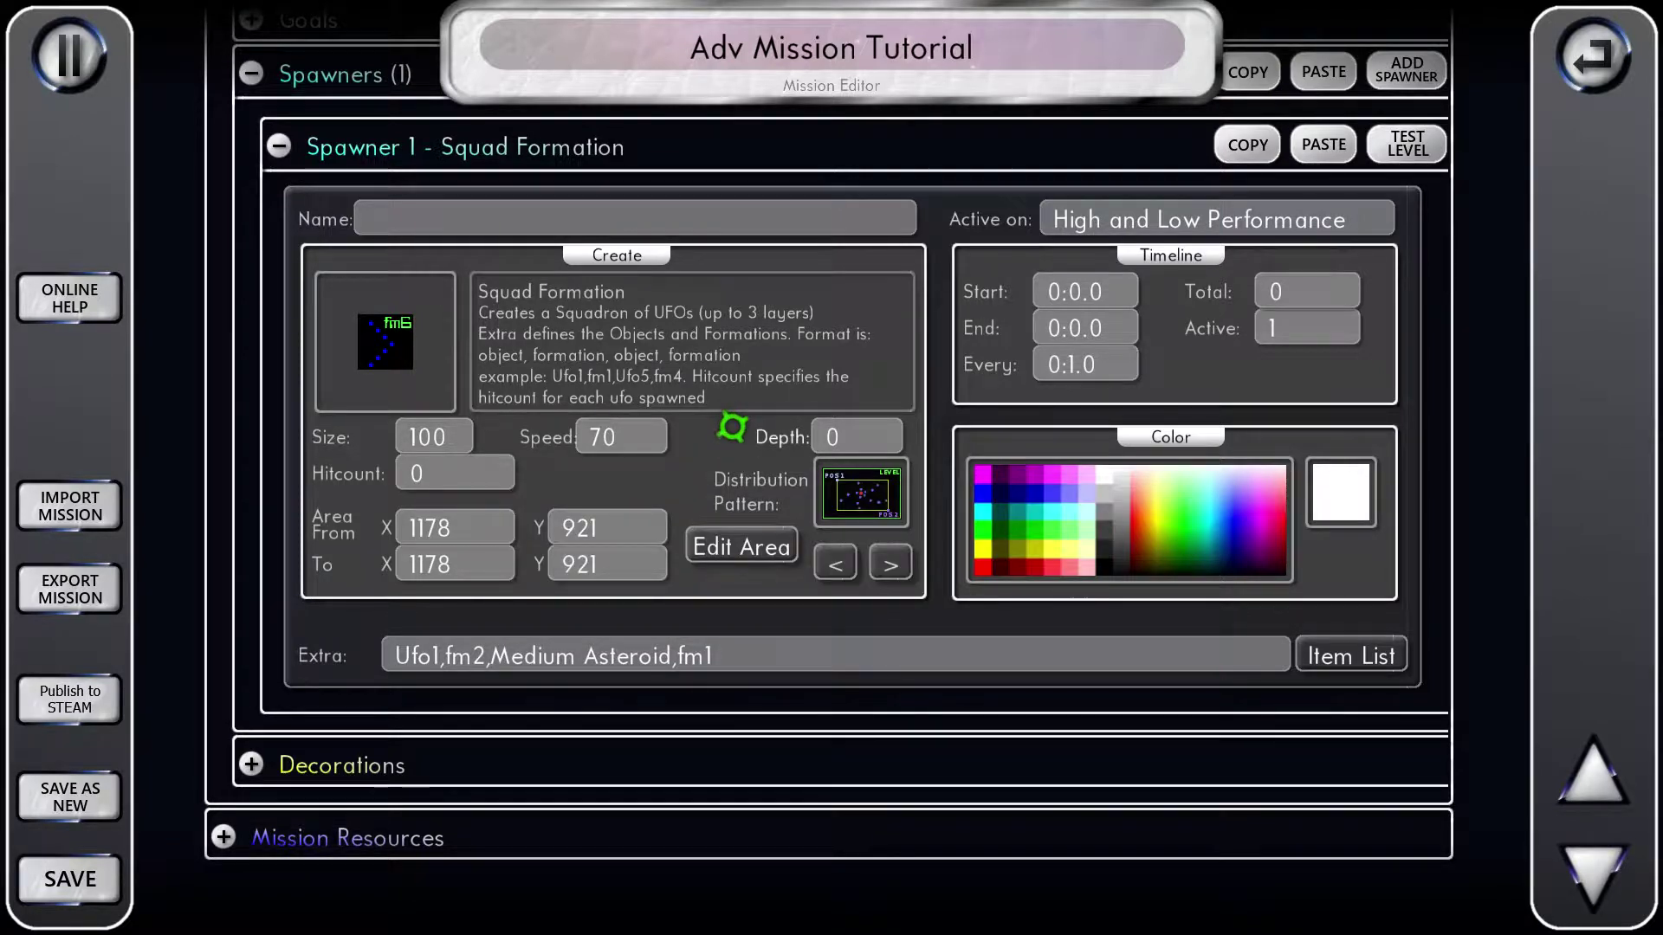
- Test Level 1, flying the ship out of the station and shooting the Ufo1 and Medium Asteroid squads
scroll(733, 427, "up", 1)
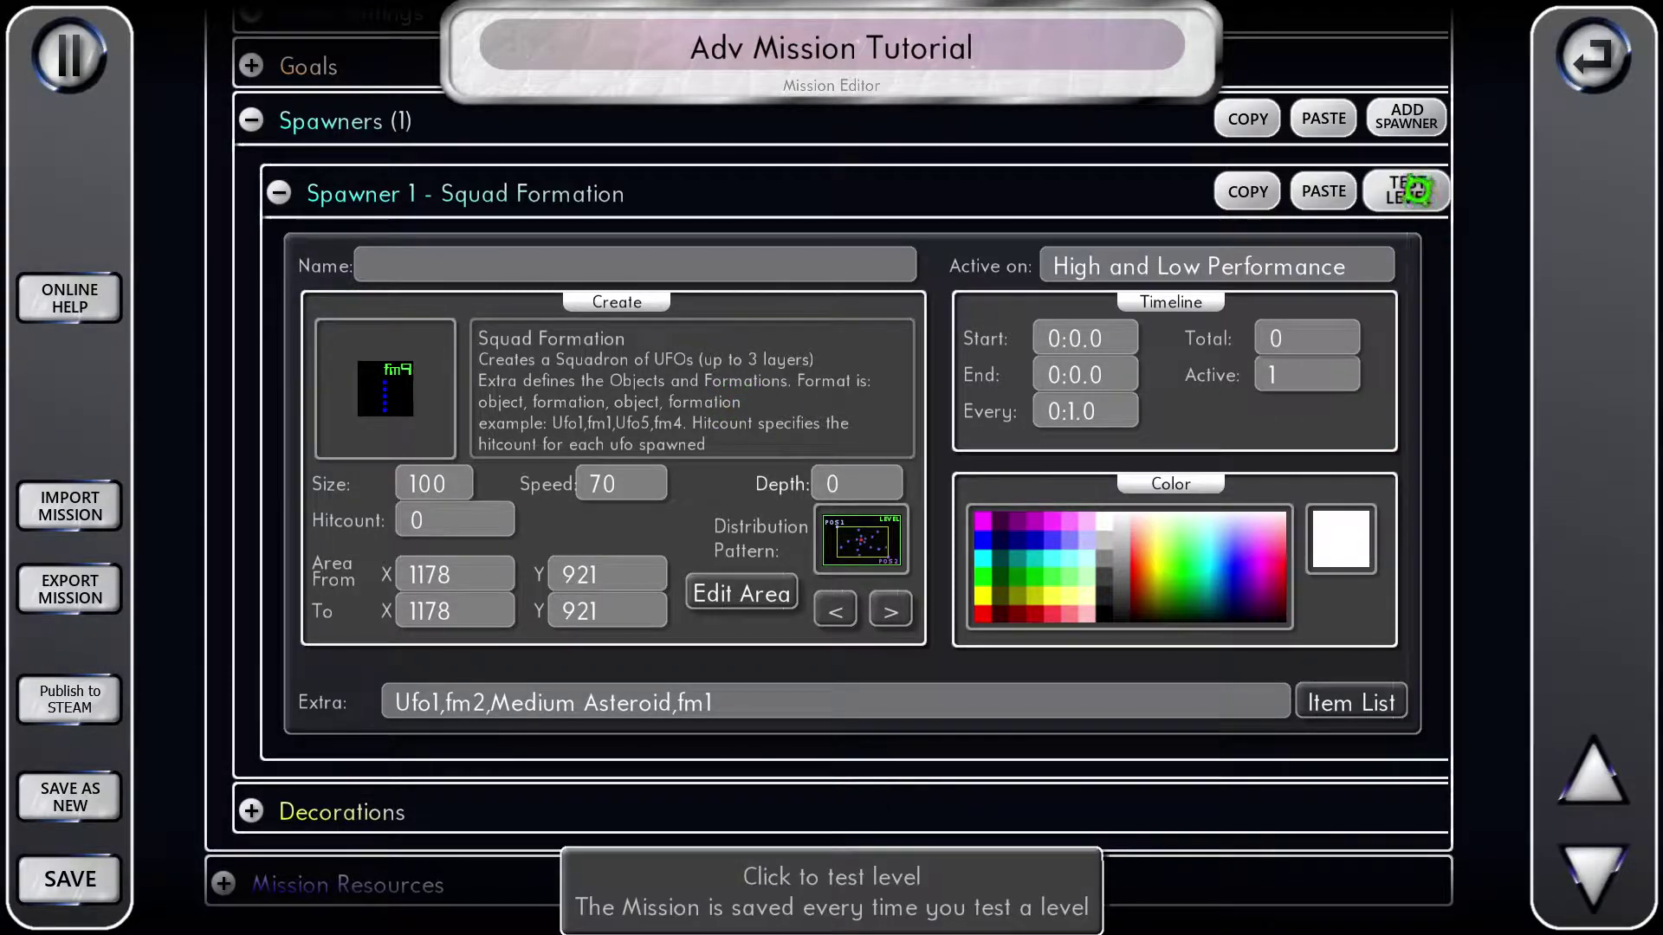
left_click(1407, 192)
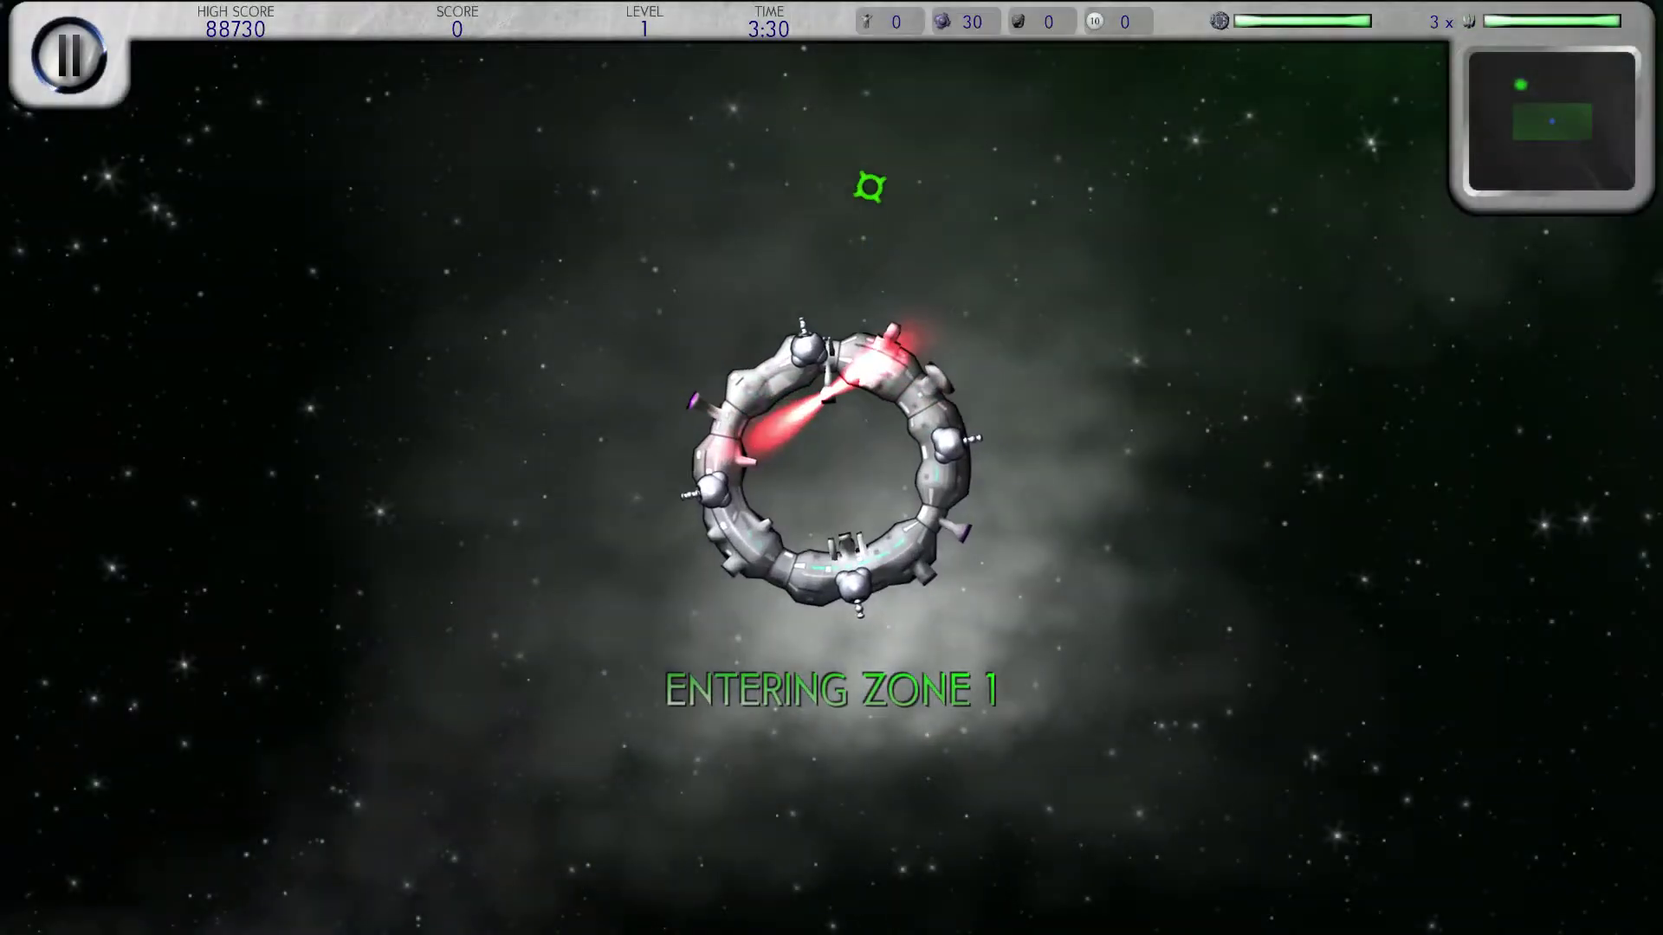
key("w")
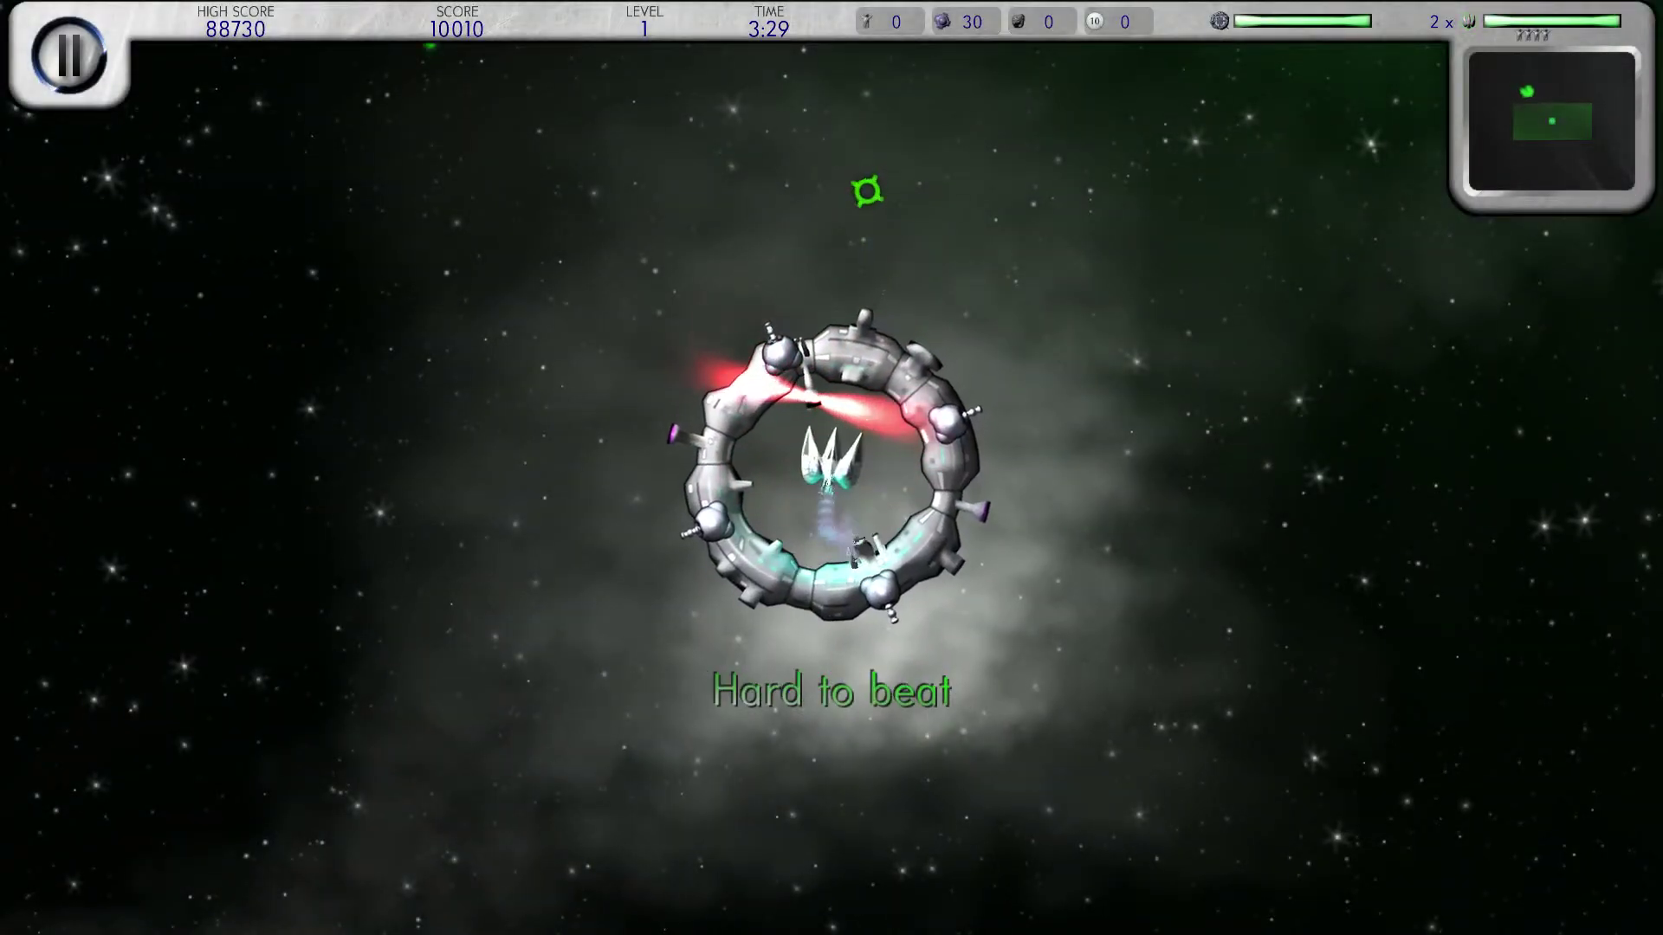
left_click(747, 338)
left_click(645, 518)
left_click(752, 354)
left_click(741, 398)
left_click(721, 460)
key("w")
left_click(1243, 245)
left_click(1160, 281)
left_click(1054, 326)
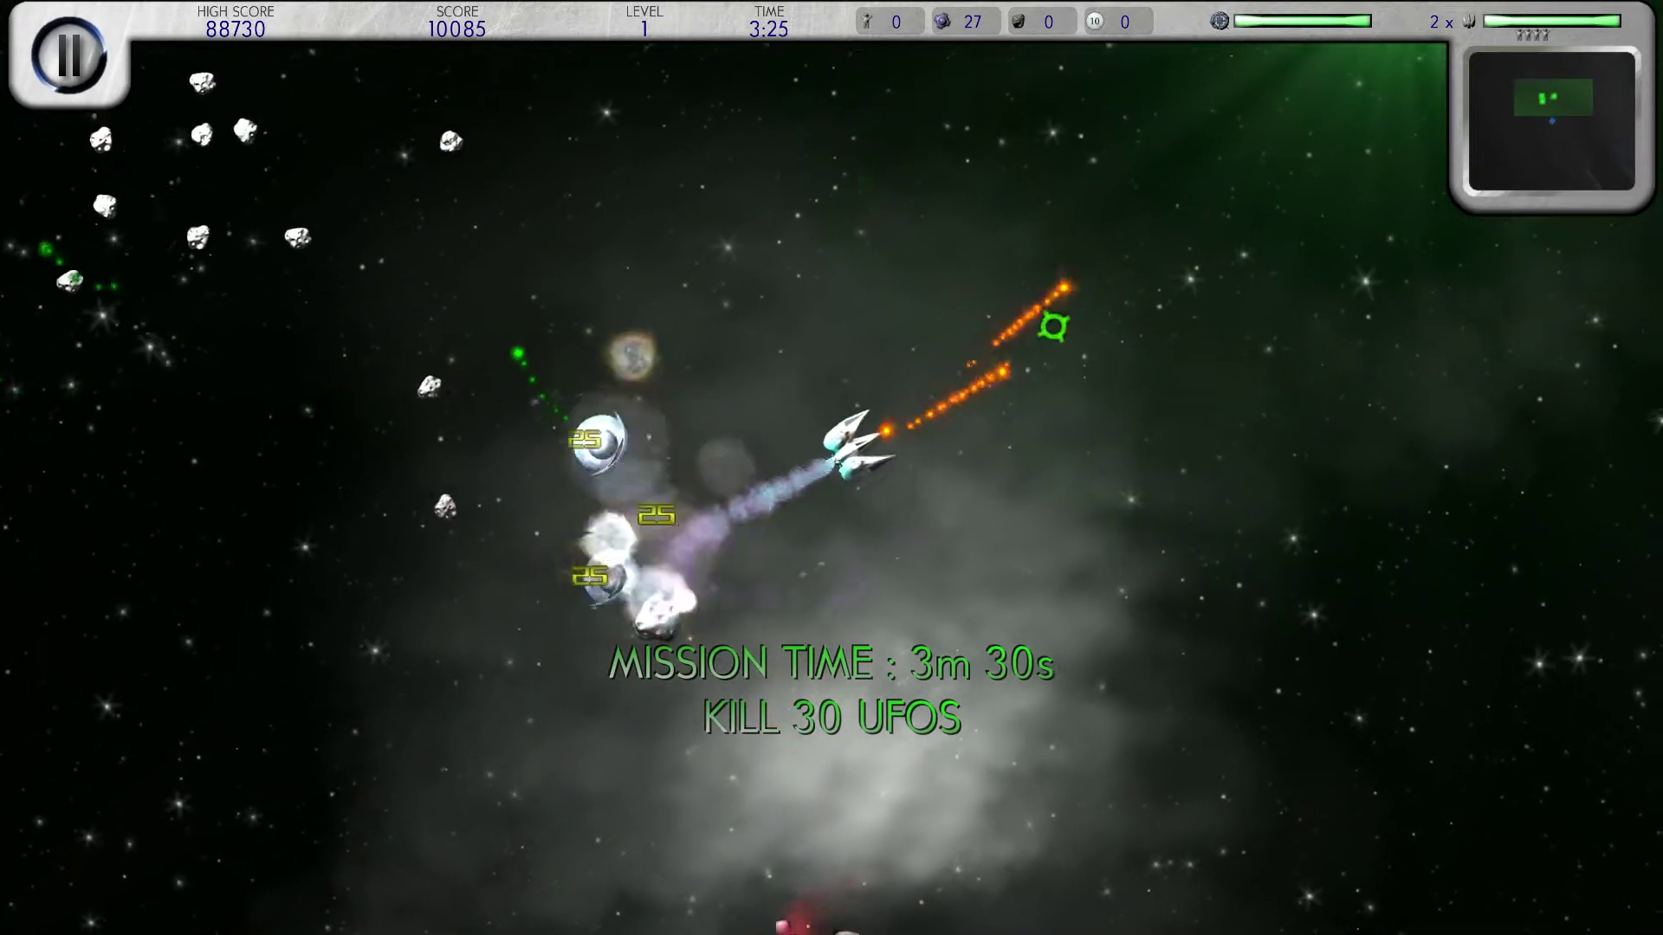
left_click(996, 485)
left_click(735, 609)
left_click(672, 596)
left_click(589, 567)
left_click(554, 534)
left_click(611, 486)
left_click(642, 394)
left_click(647, 376)
left_click(529, 308)
key("w")
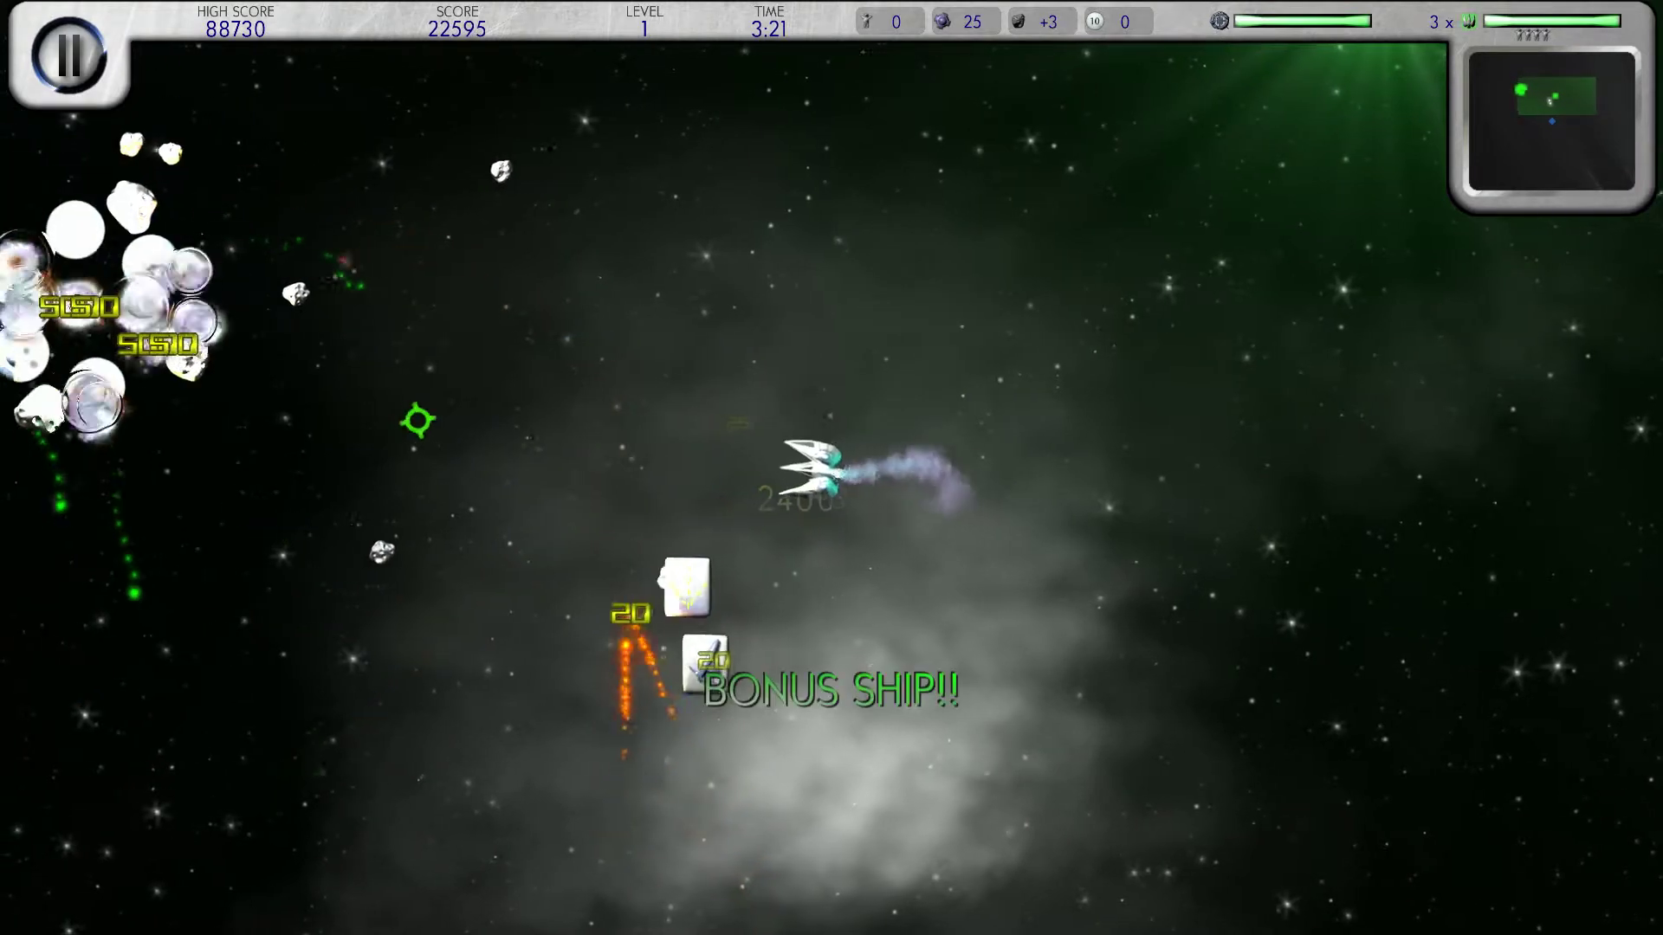
left_click(485, 409)
left_click(494, 407)
left_click(505, 405)
left_click(512, 376)
left_click(520, 346)
left_click(492, 373)
left_click(464, 398)
left_click(429, 426)
left_click(395, 456)
mouse_move(395, 455)
right_mouse_down()
mouse_move(398, 294)
mouse_move(372, 248)
right_mouse_up()
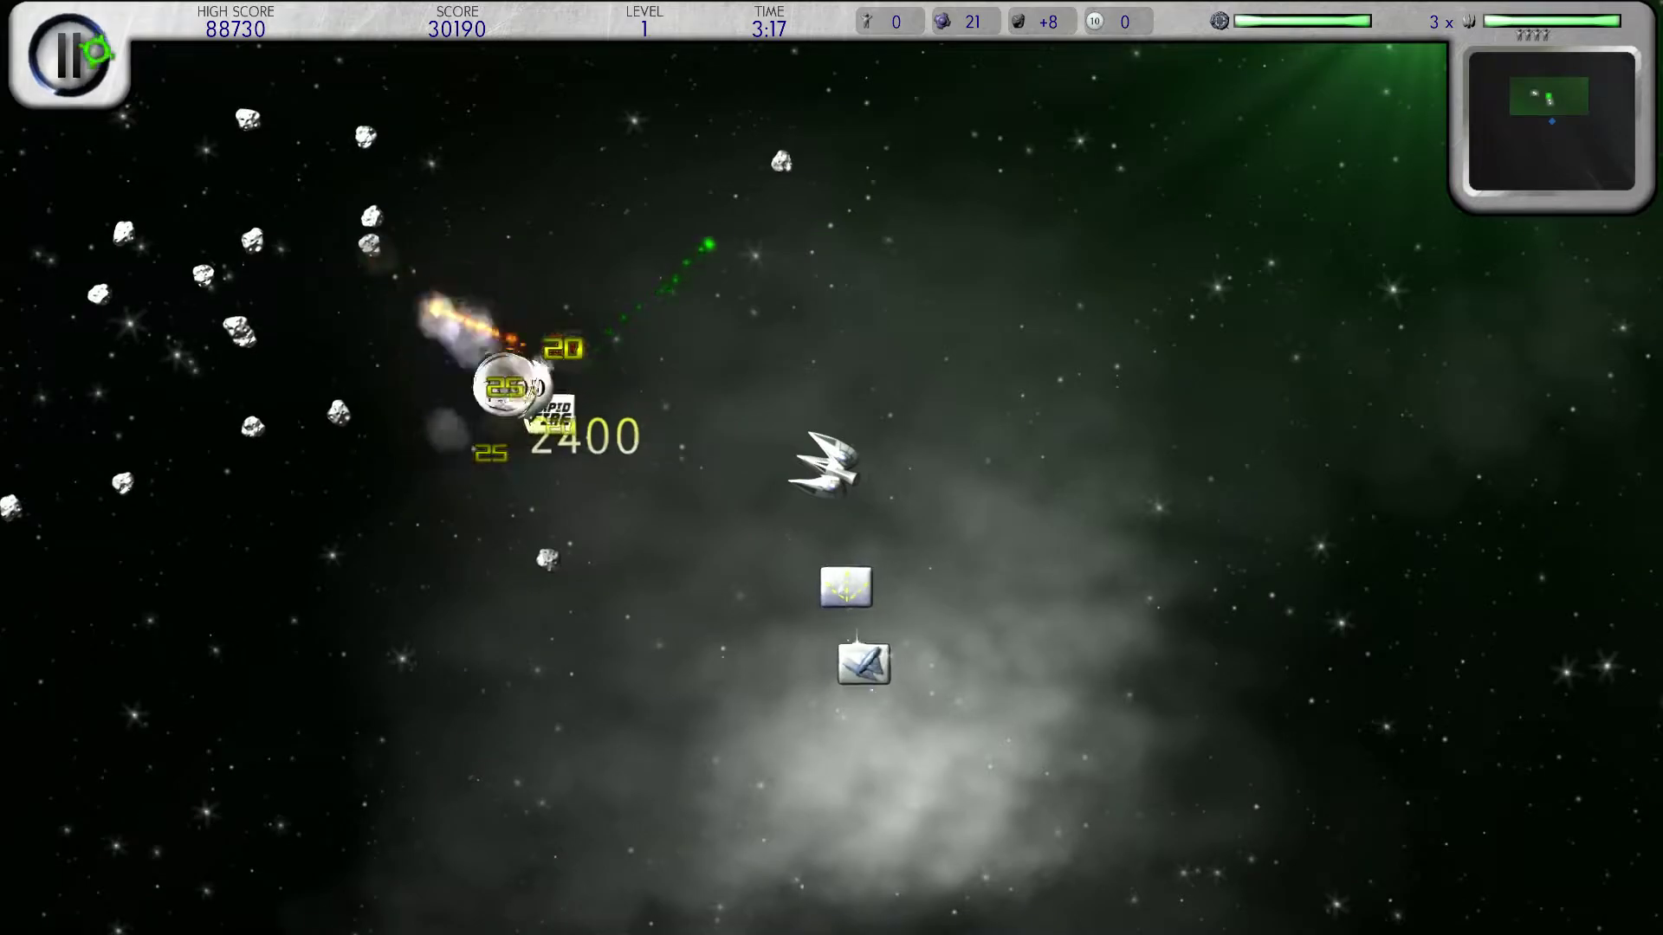
- Pause the test game and return to the Mission Editor
left_click(90, 54)
left_click(1594, 57)
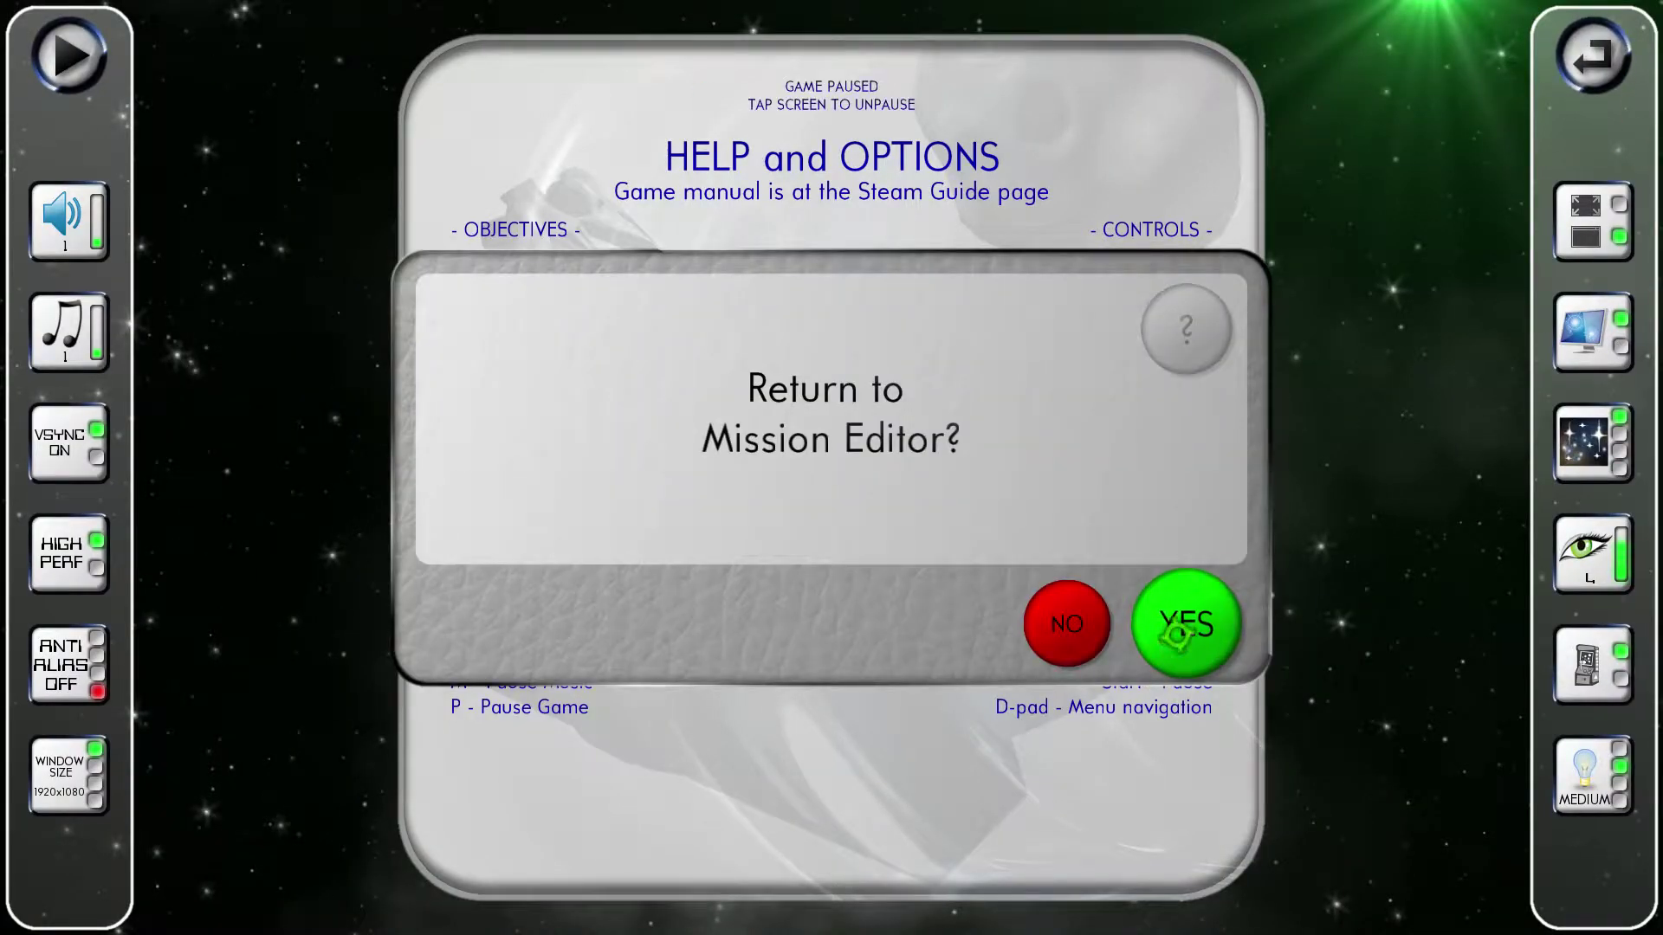
left_click(1181, 617)
- Replace Medium Asteroid with Ufo3 from the item list so the extra data reads Ufo1,fm2,Ufo3,fm1
scroll(673, 528, "down", 7)
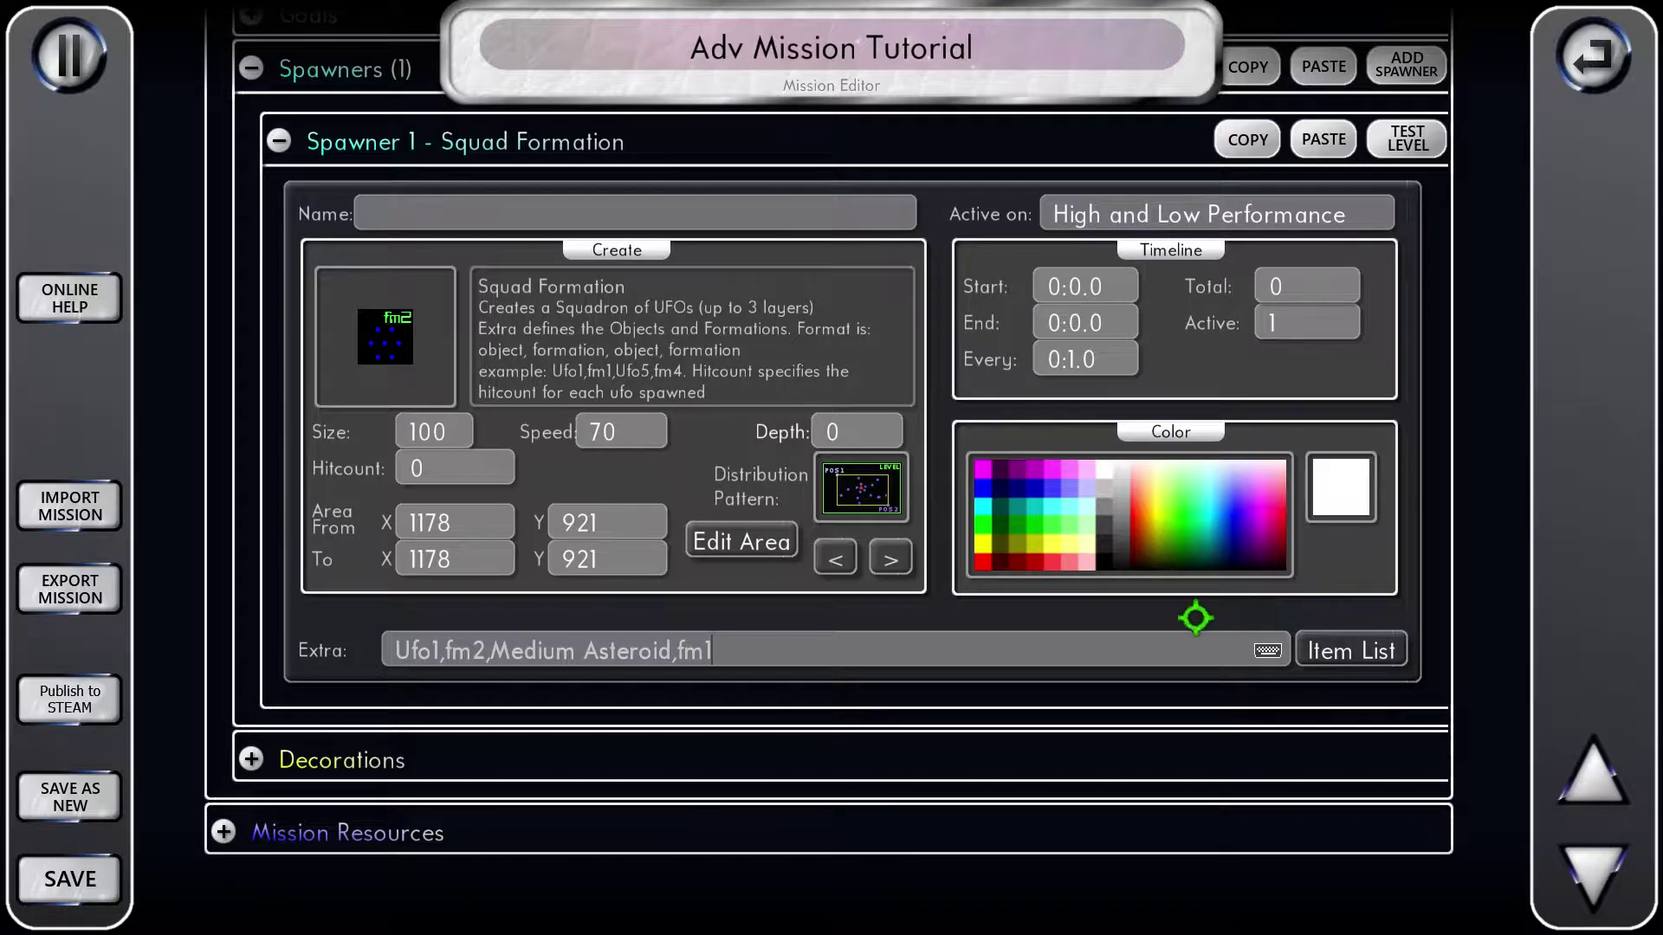
left_click(1349, 646)
scroll(872, 543, "down", 5)
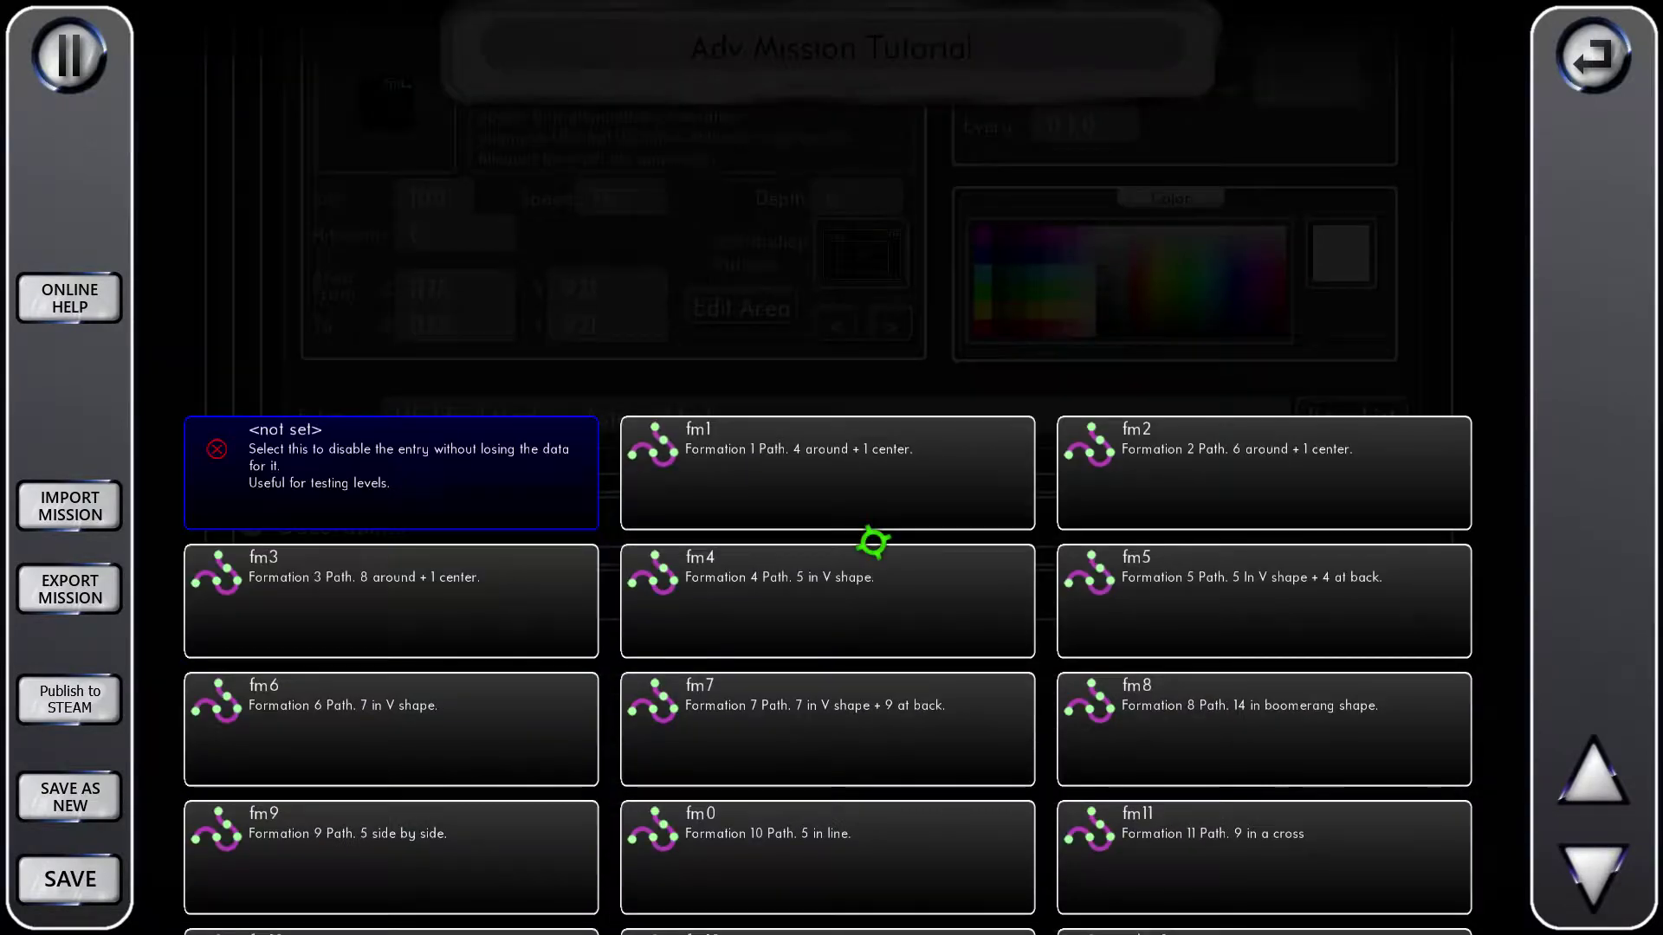
scroll(872, 542, "down", 6)
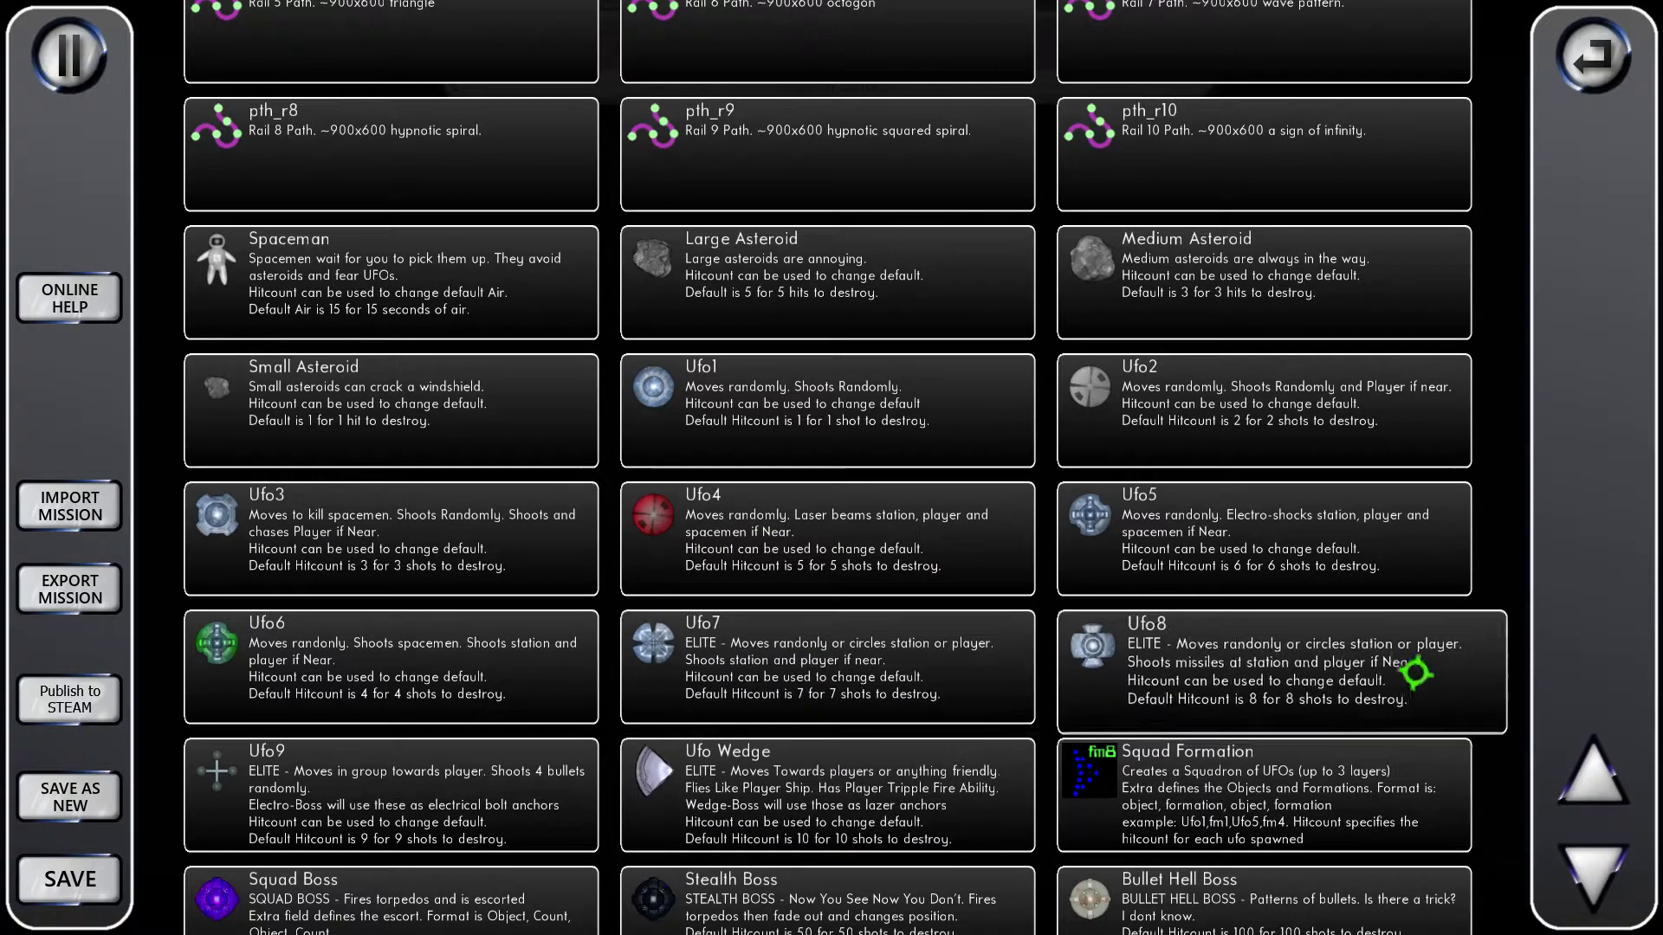
left_click(486, 549)
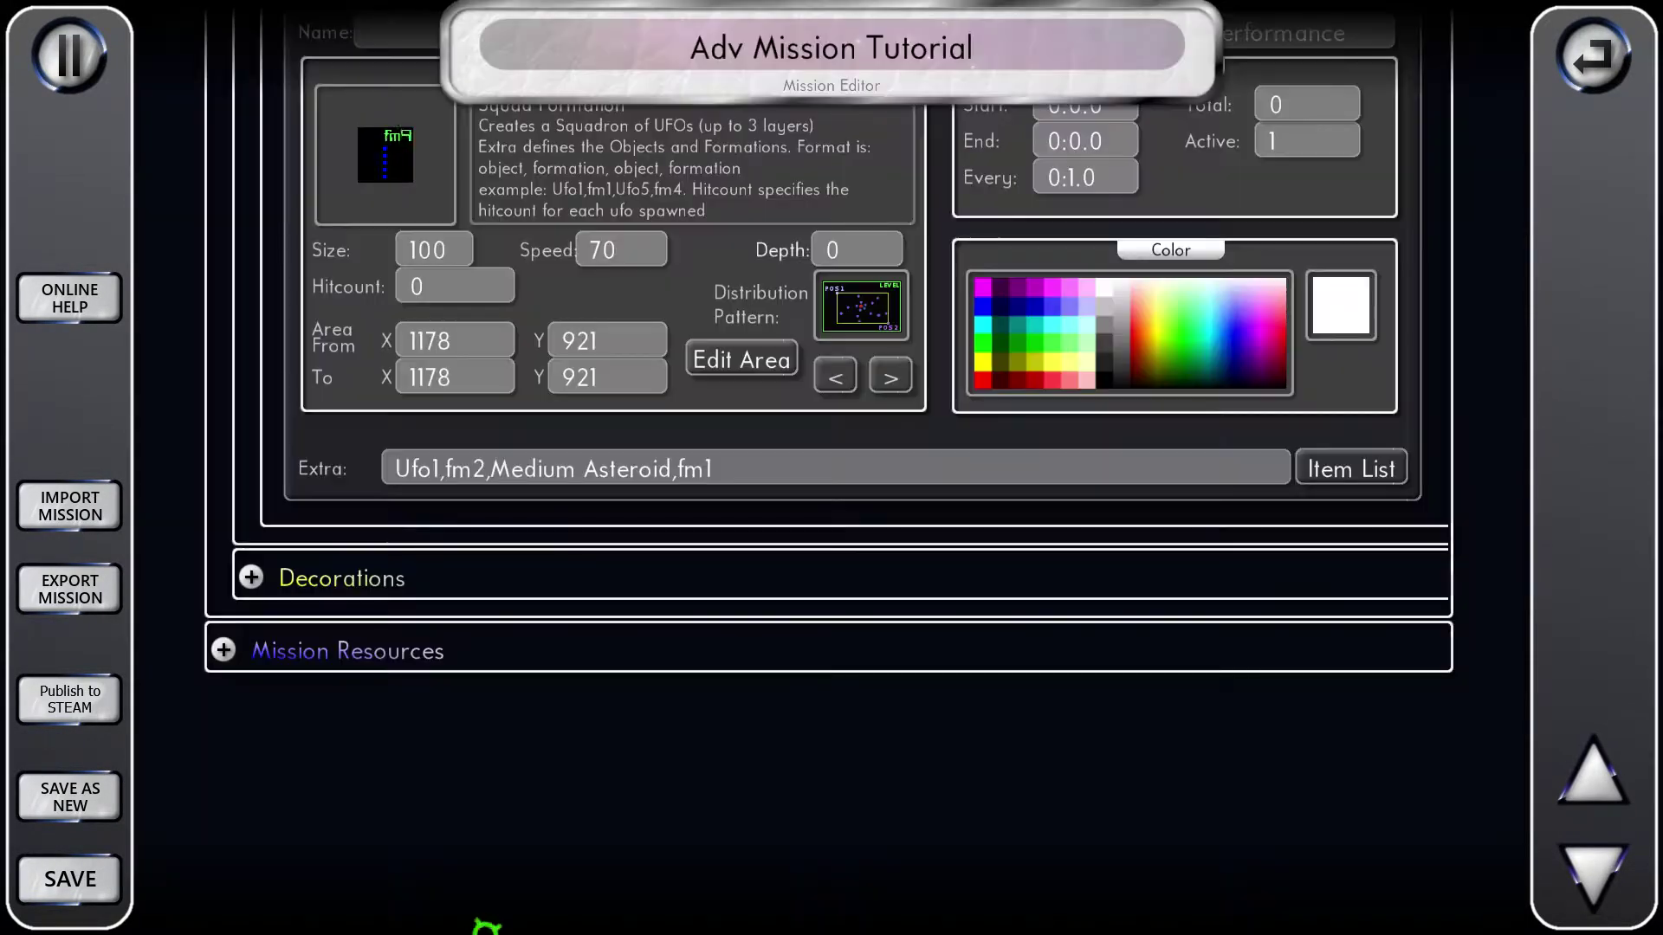
scroll(766, 645, "up", 4)
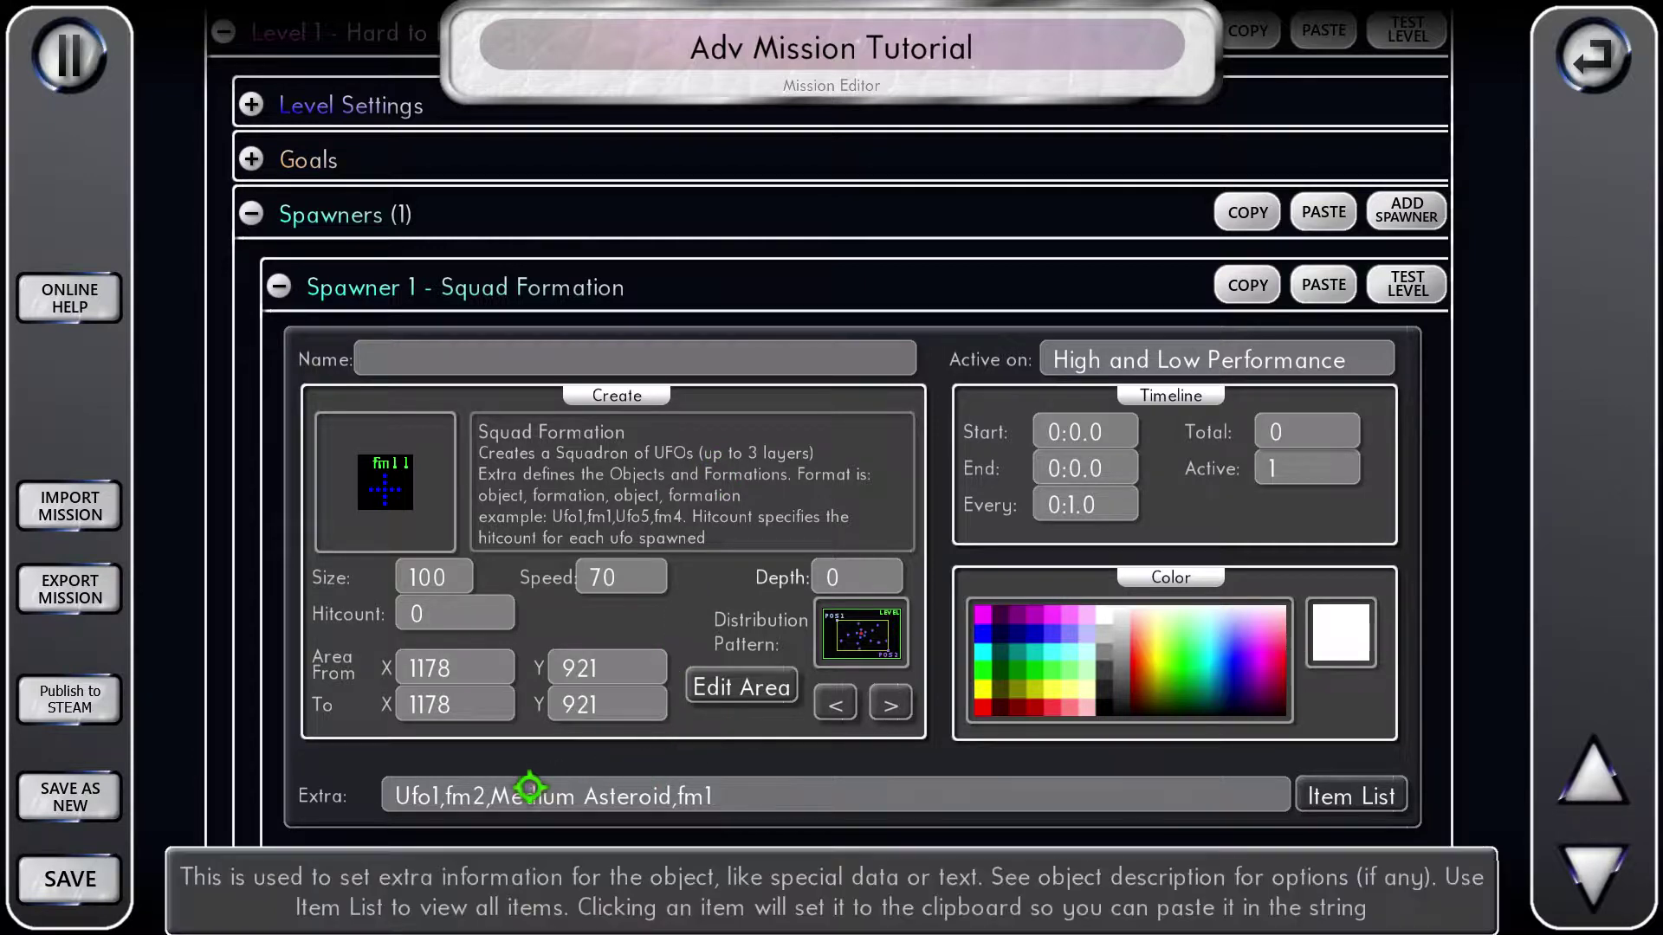
left_click(668, 797)
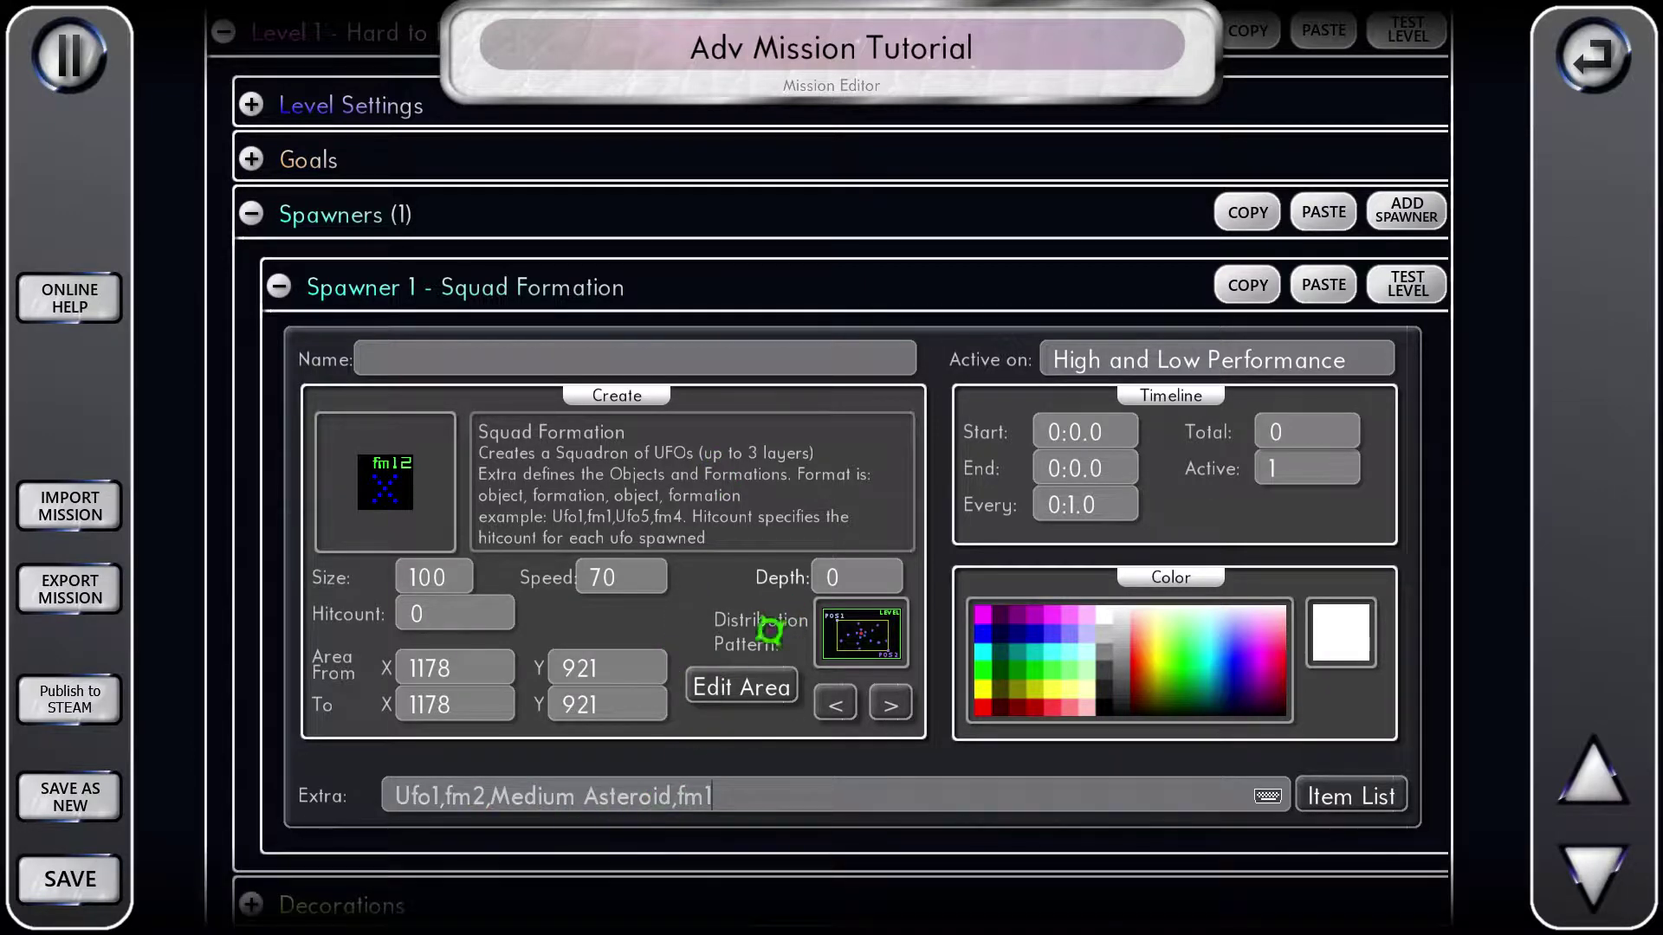
key("BackSpace")
key("BackSpace")
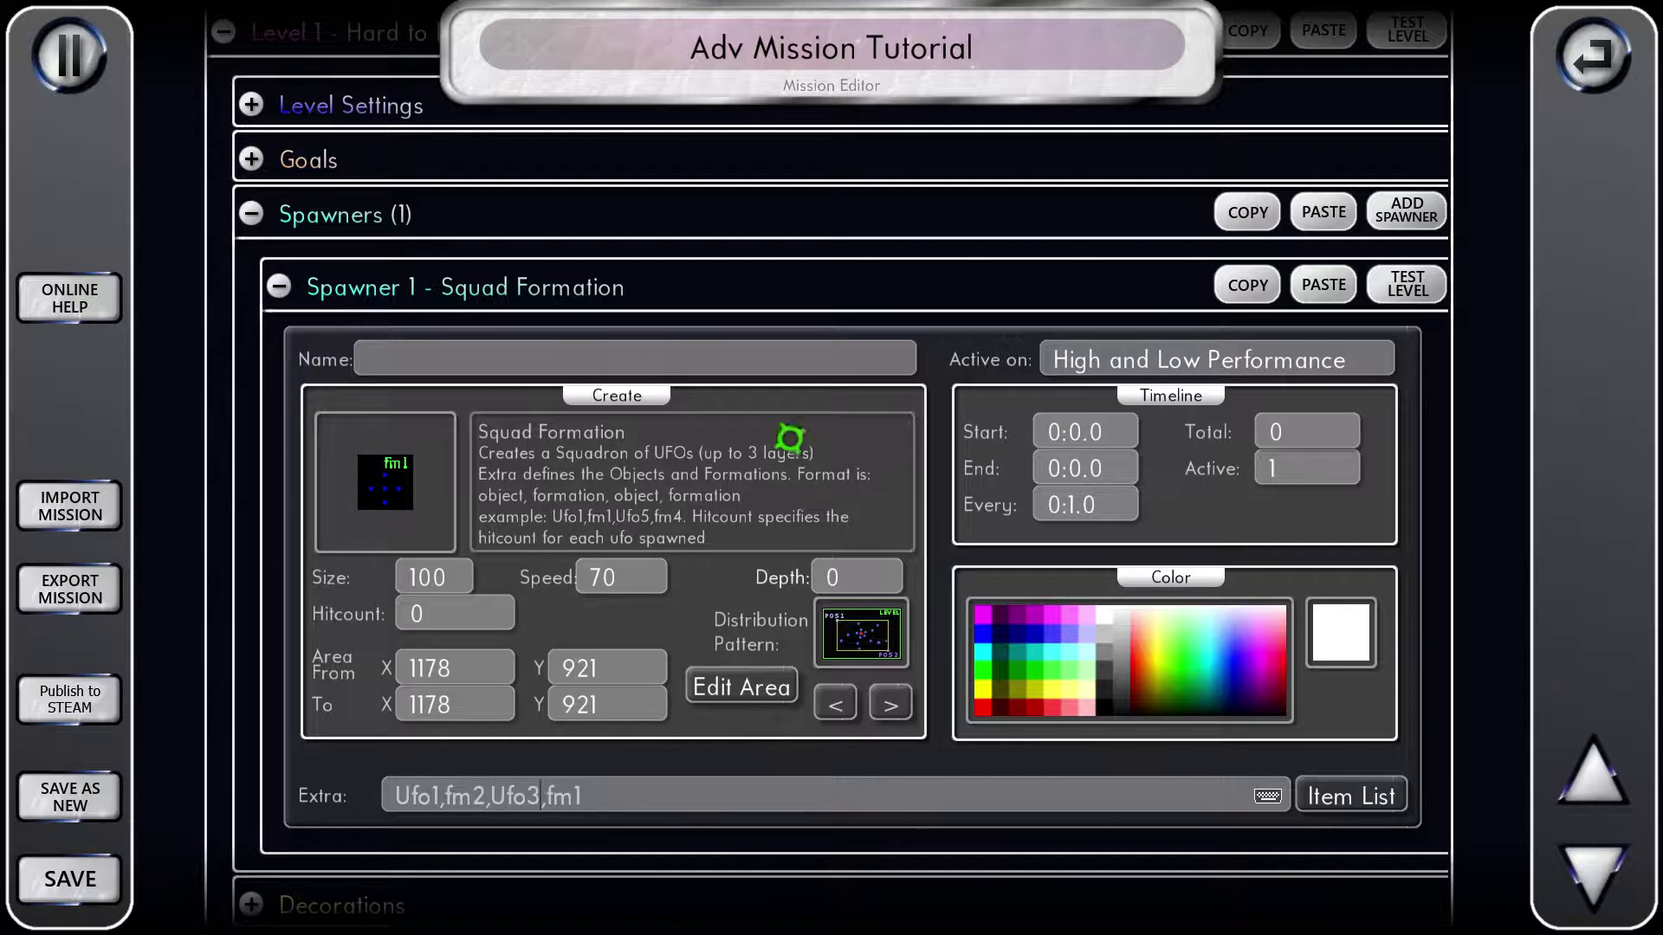
- Test Level 1 again and fight the squad made of Ufo1 and Ufo3
left_click(1410, 290)
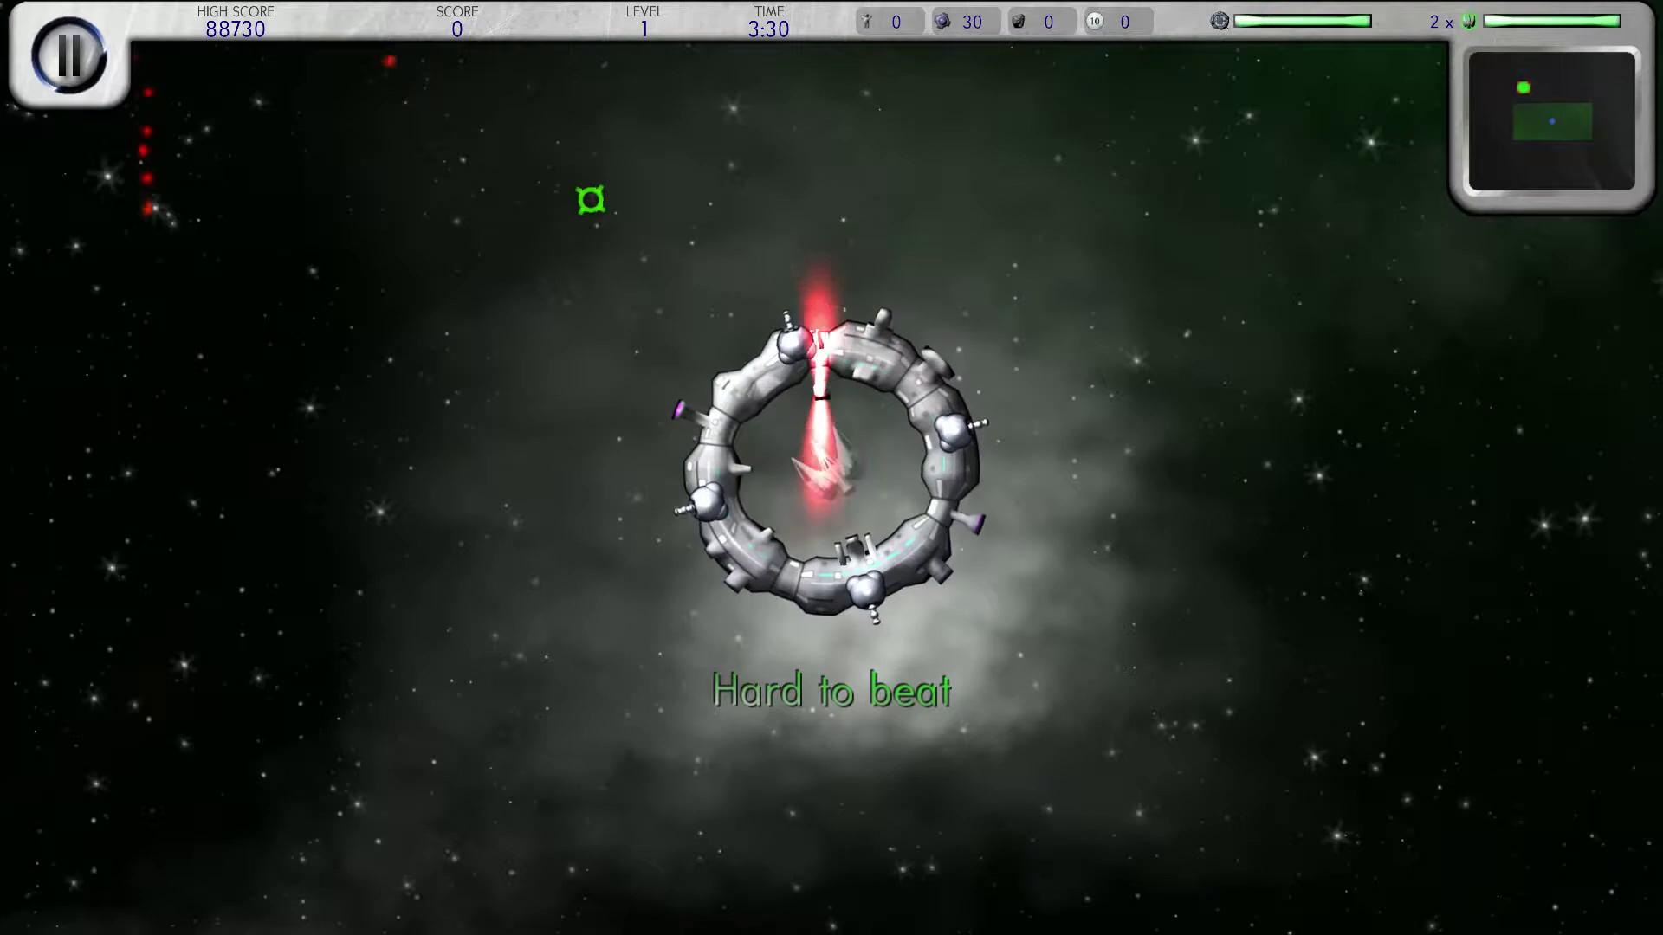
key("w")
mouse_move(640, 208)
left_mouse_down()
mouse_move(586, 230)
mouse_move(59, 786)
mouse_move(16, 878)
mouse_move(82, 831)
mouse_move(231, 850)
mouse_move(1238, 428)
mouse_move(1195, 251)
mouse_move(1180, 326)
mouse_move(1160, 282)
mouse_move(1002, 341)
mouse_move(1023, 502)
left_mouse_up()
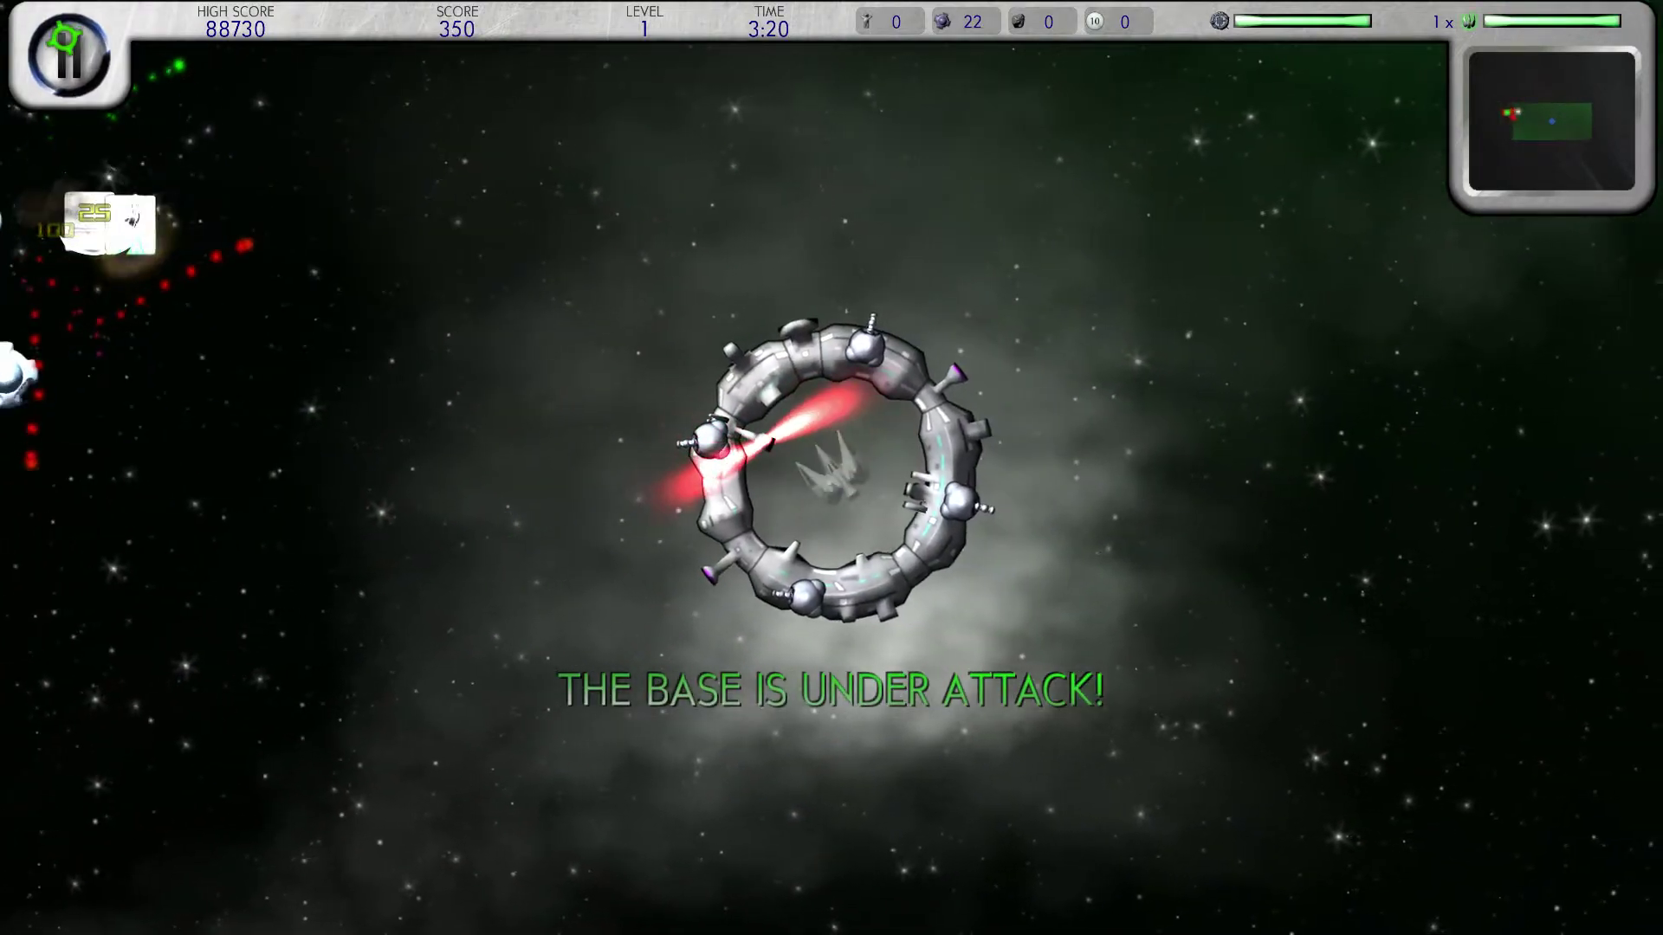
- Pause the test game and return to the Mission Editor
left_click(69, 56)
left_click(1592, 56)
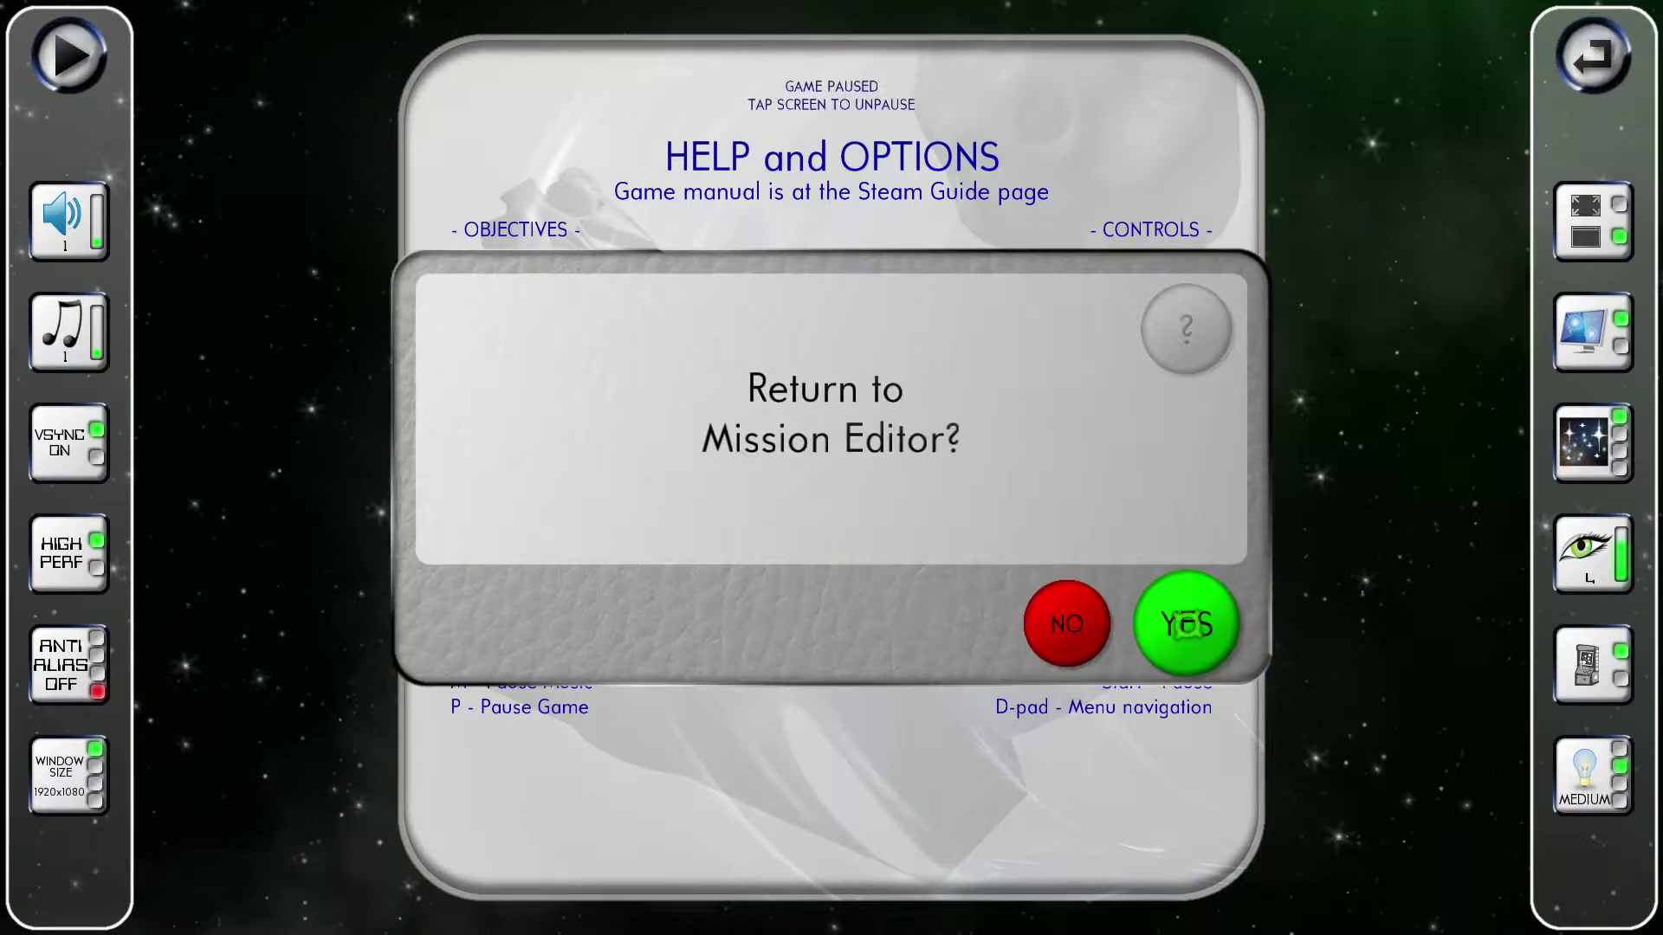
left_click(1187, 624)
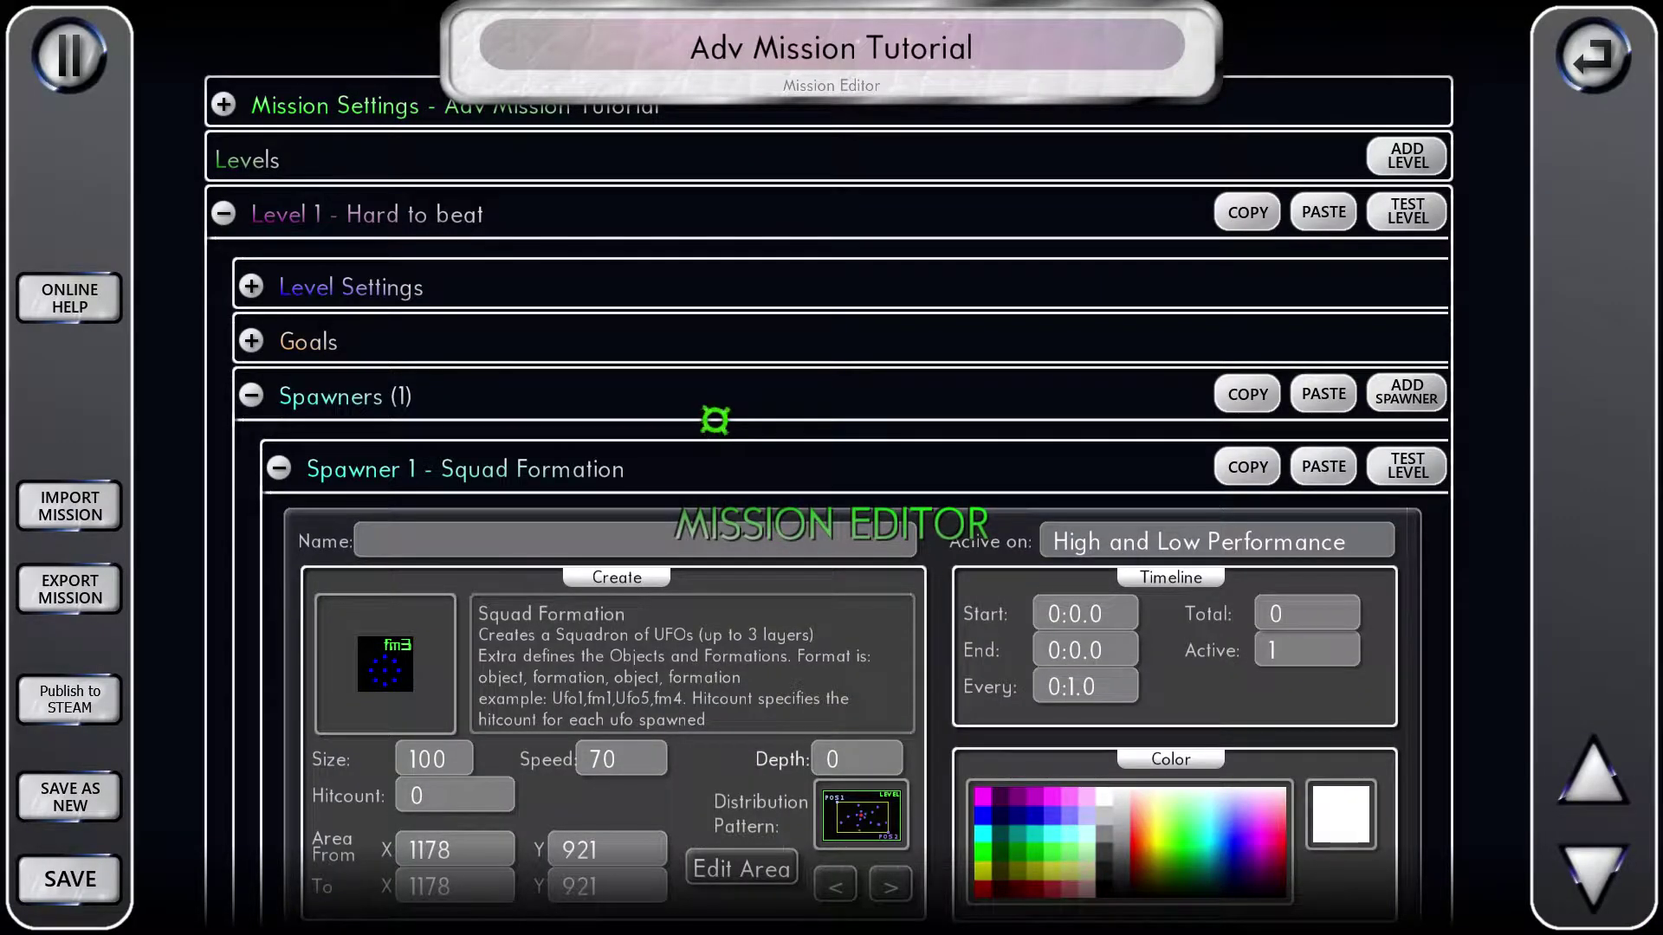
- Set the hitcount of the Squad Formation in Spawner 1 to 1
scroll(714, 420, "down", 3)
scroll(753, 485, "down", 2)
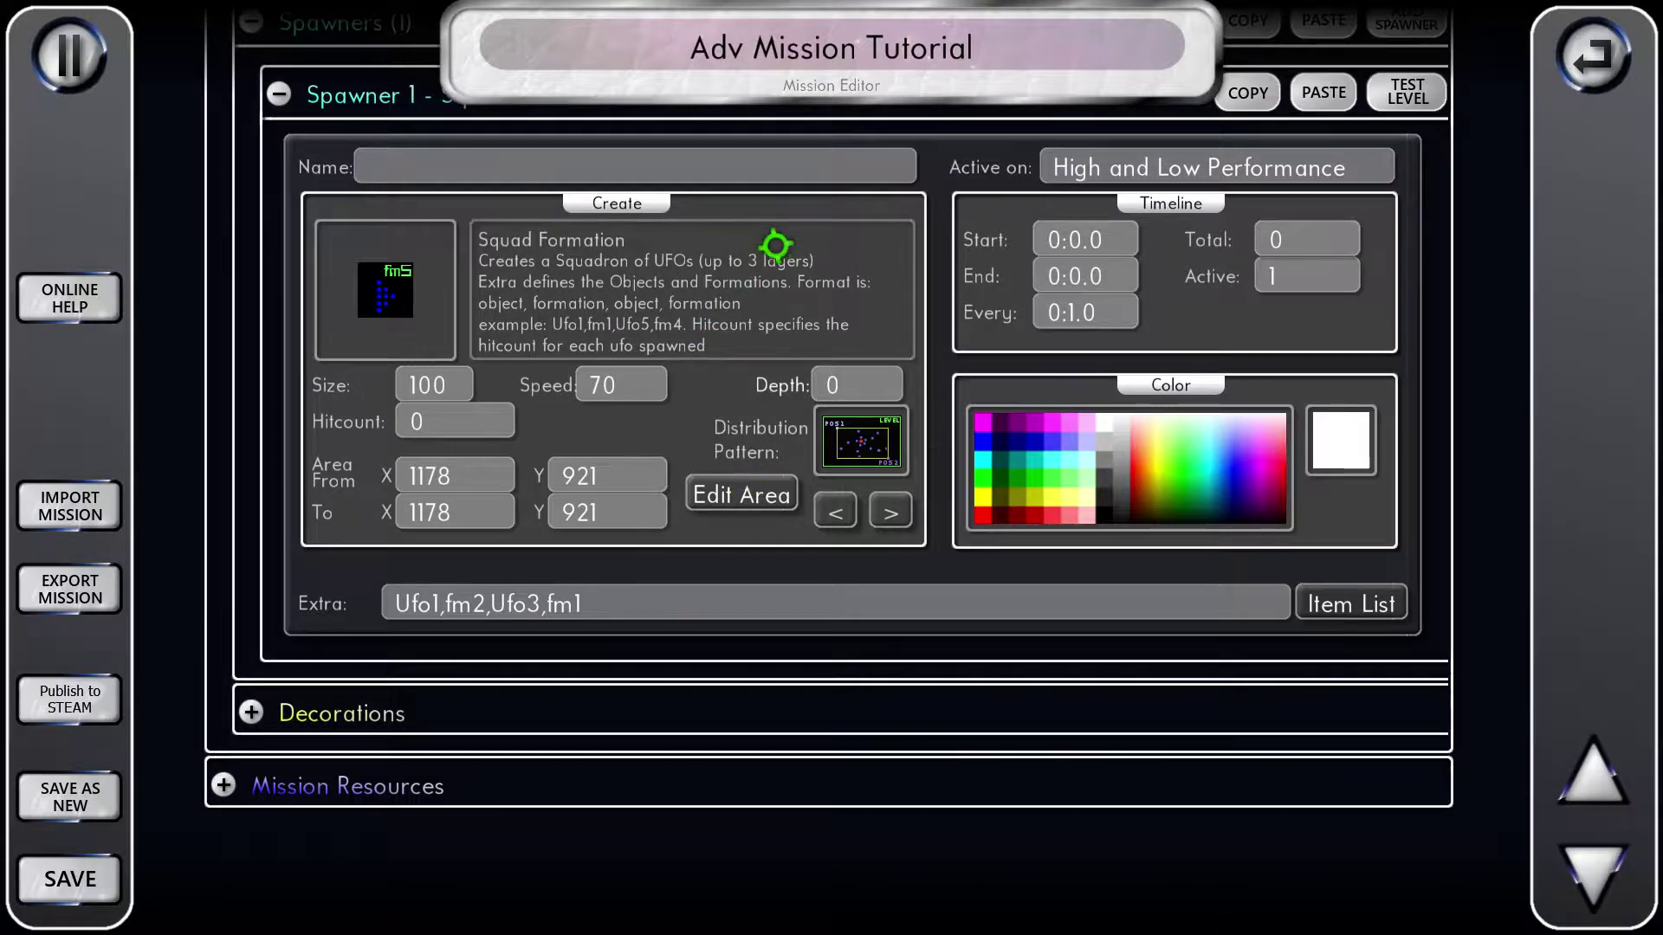
left_click(528, 605)
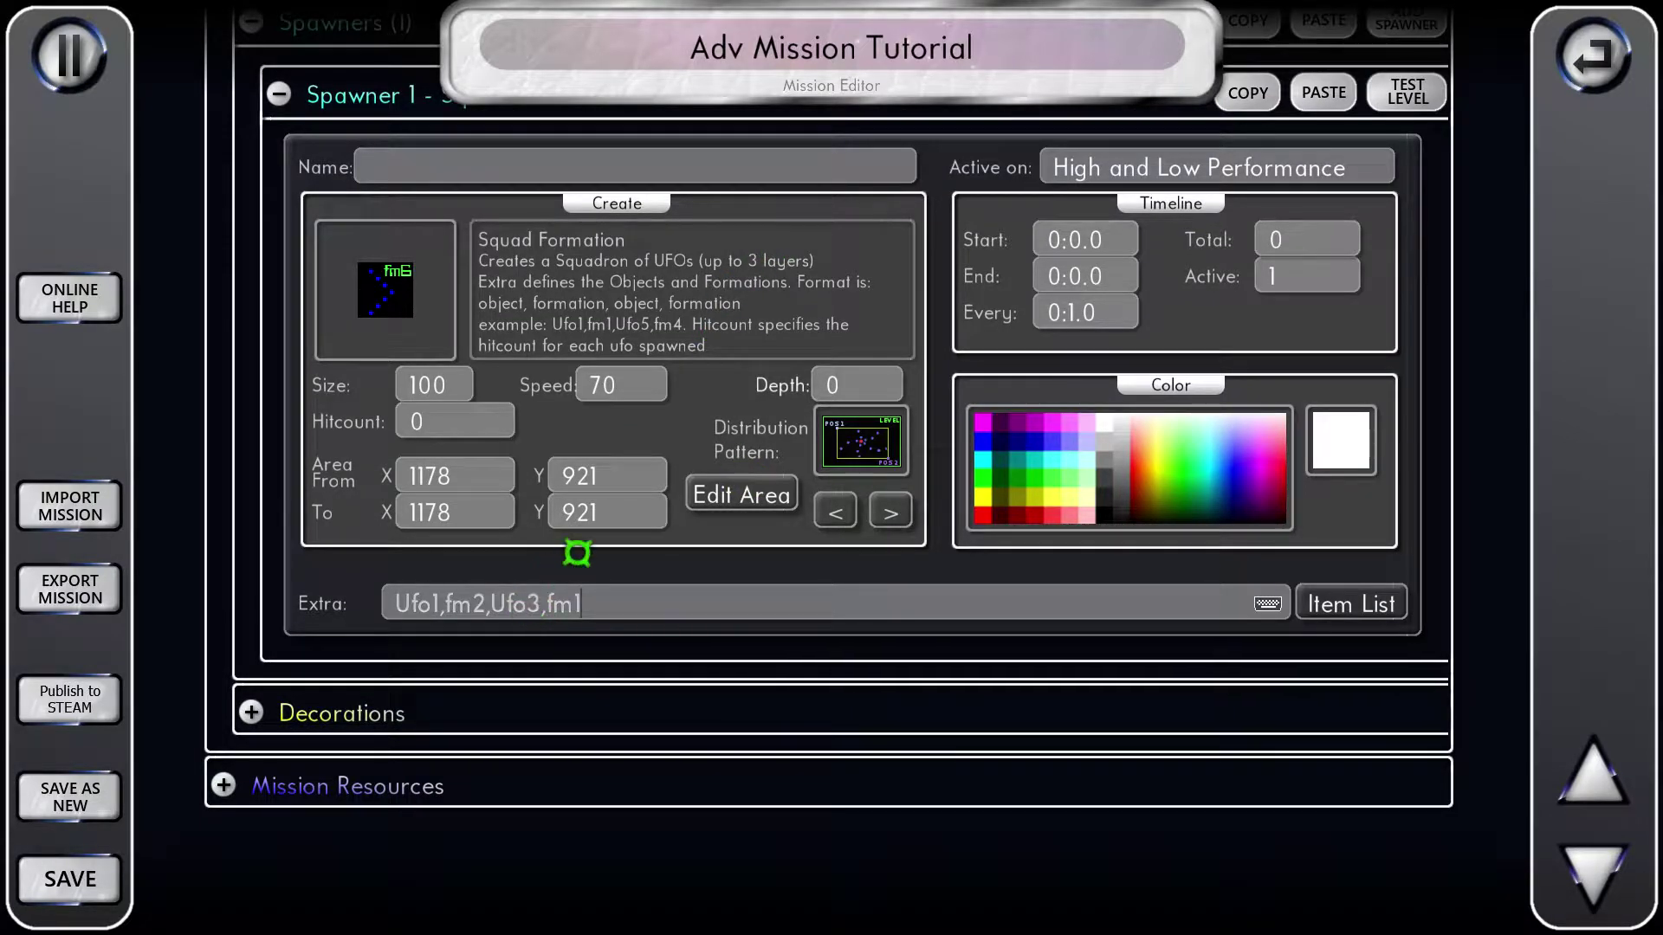
left_click(482, 420)
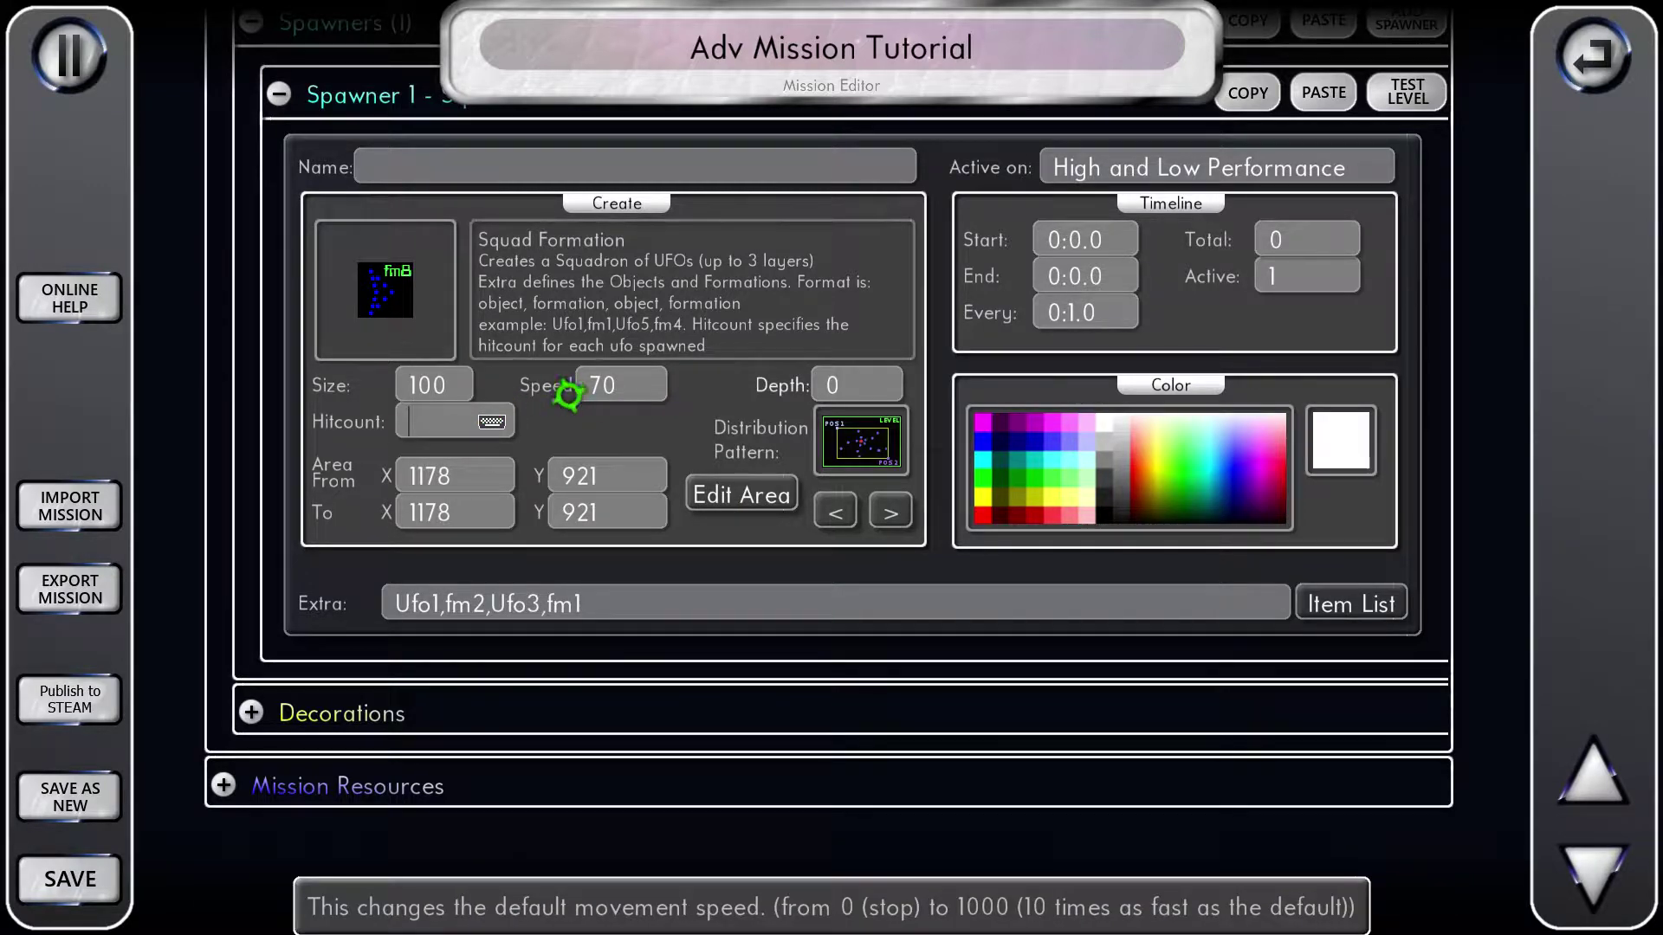
left_click(712, 414)
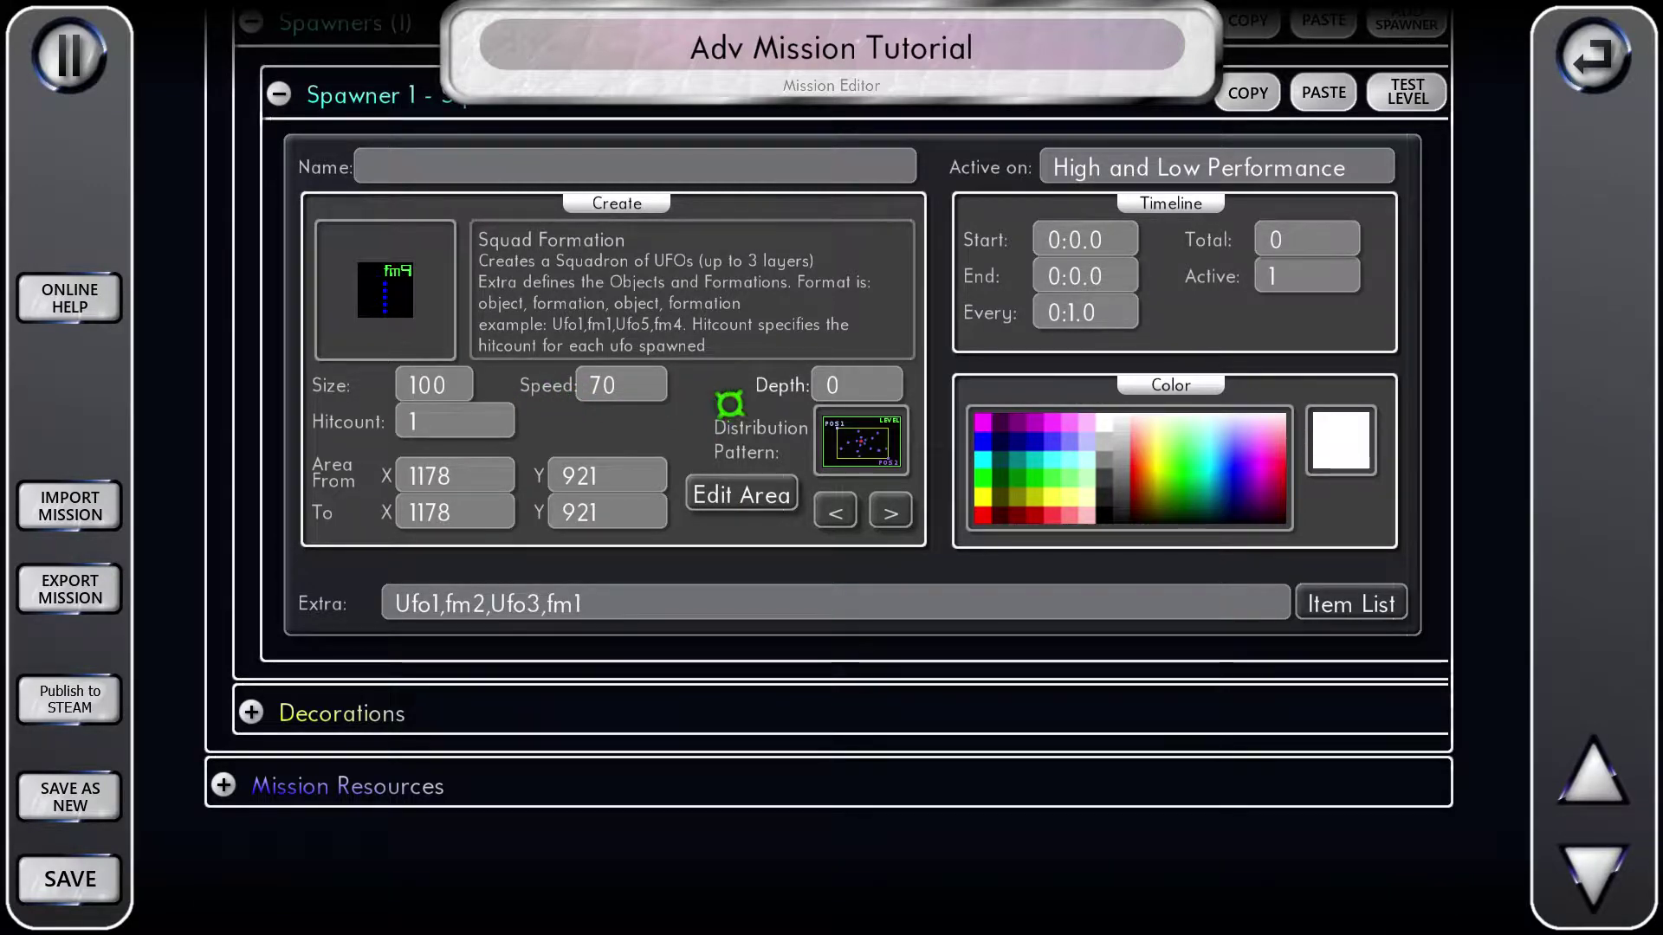
- Collapse Spawner 1, insert a new spawner after it and expand the new entry
scroll(723, 355, "up", 3)
left_click(574, 282)
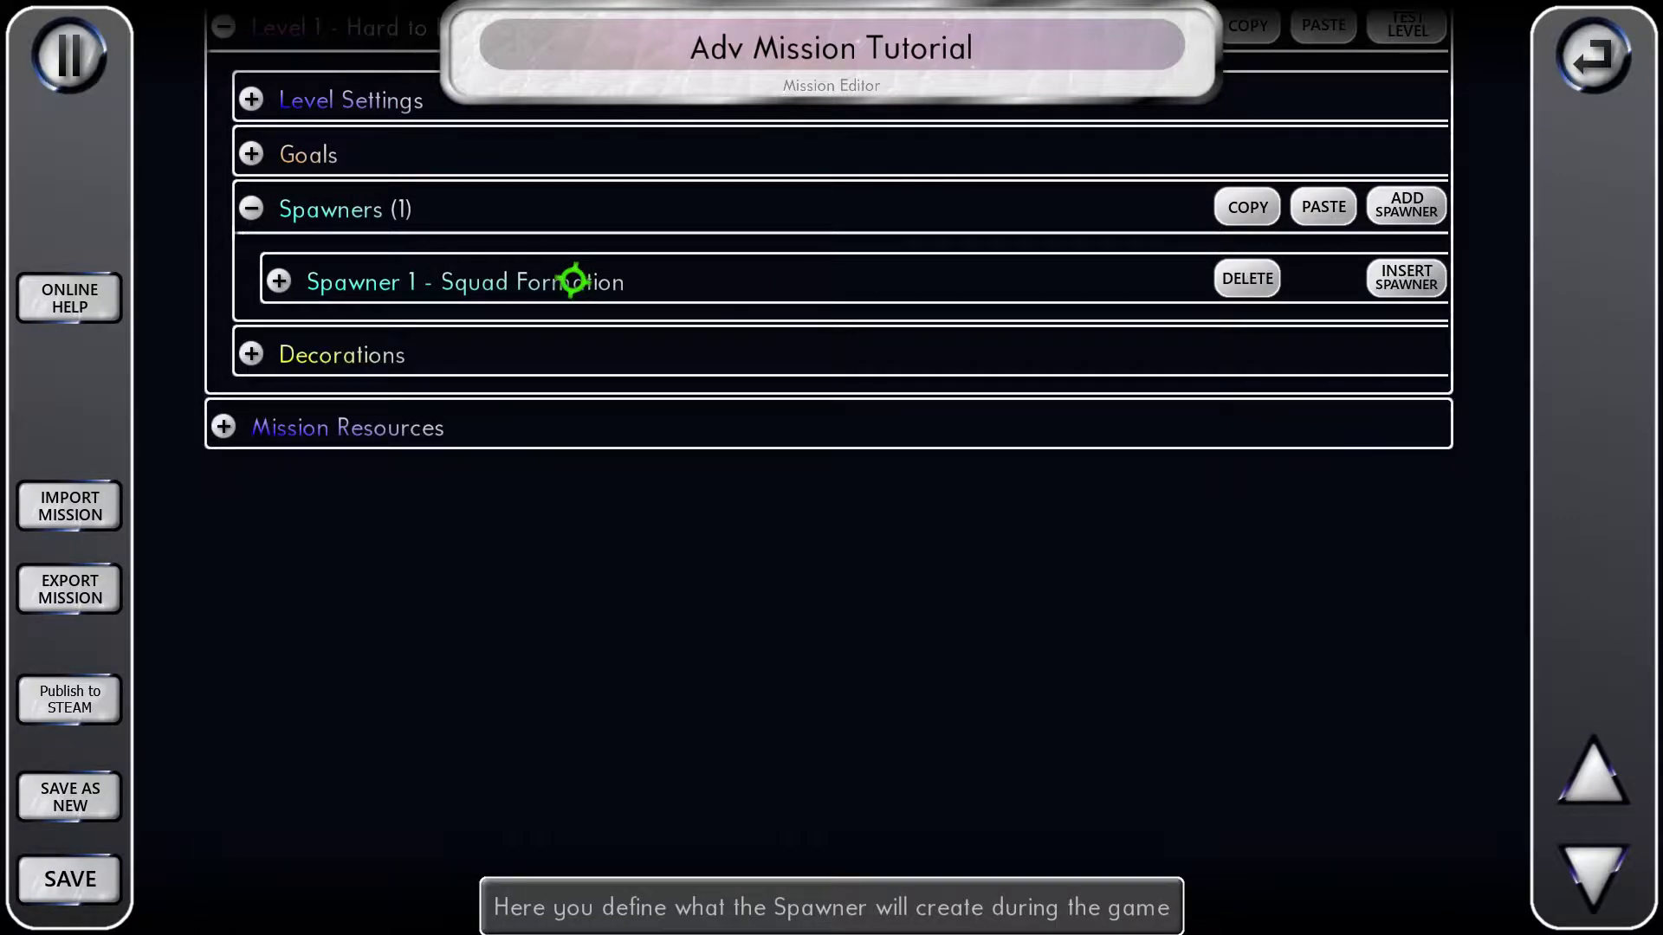
left_click(573, 281)
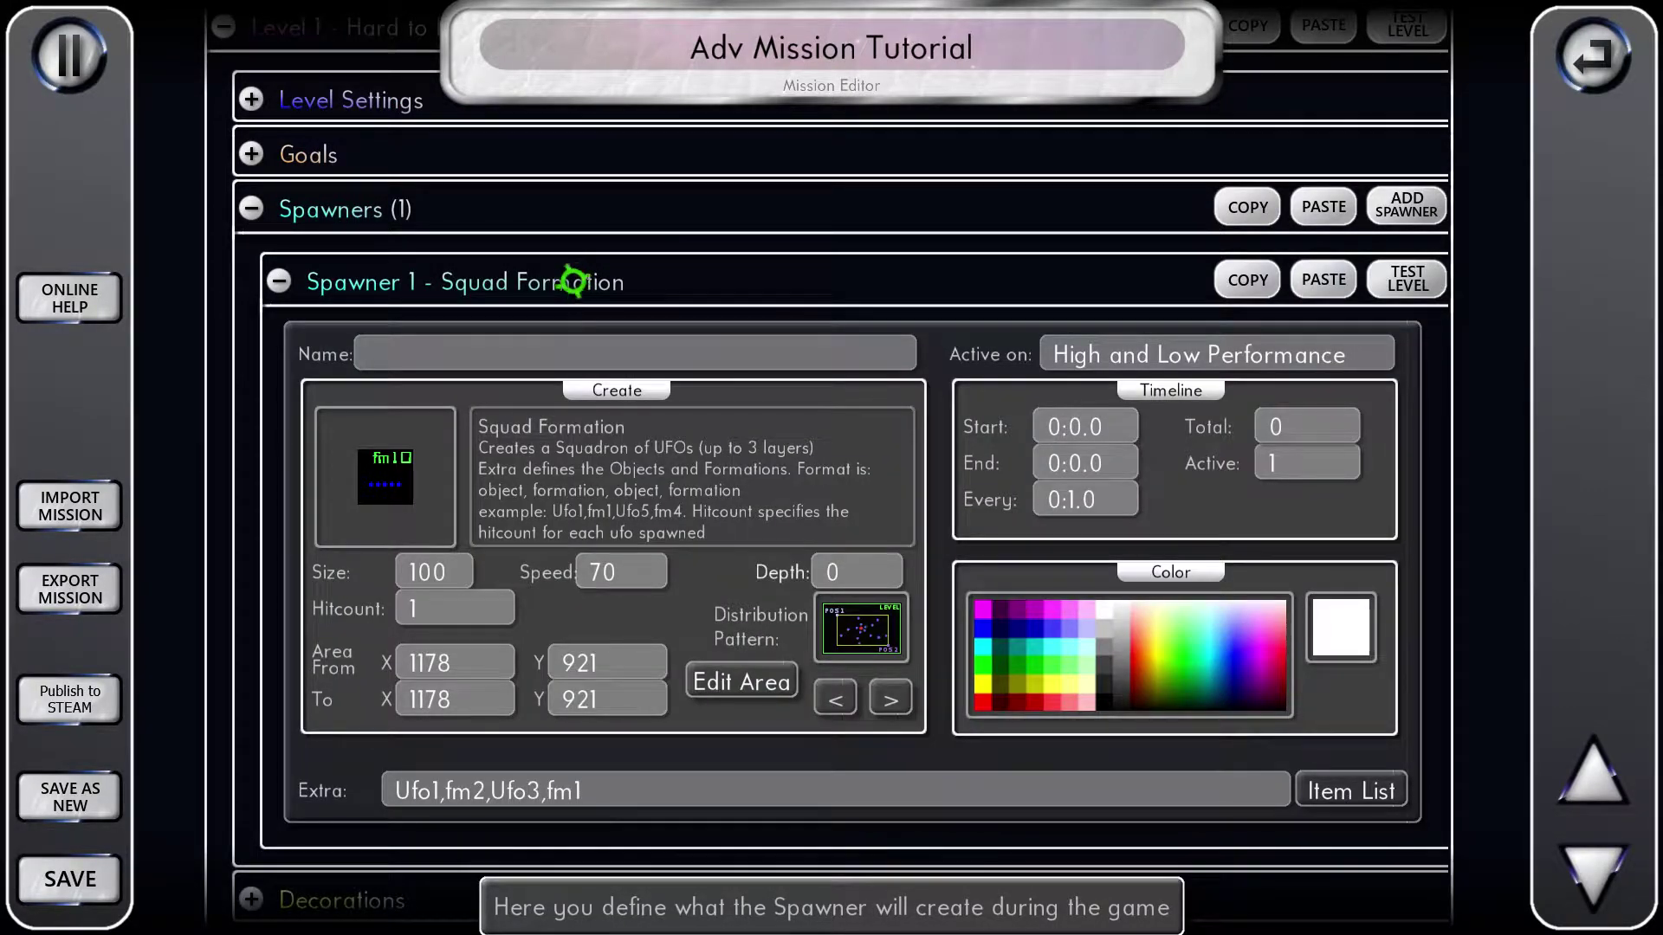
left_click(573, 281)
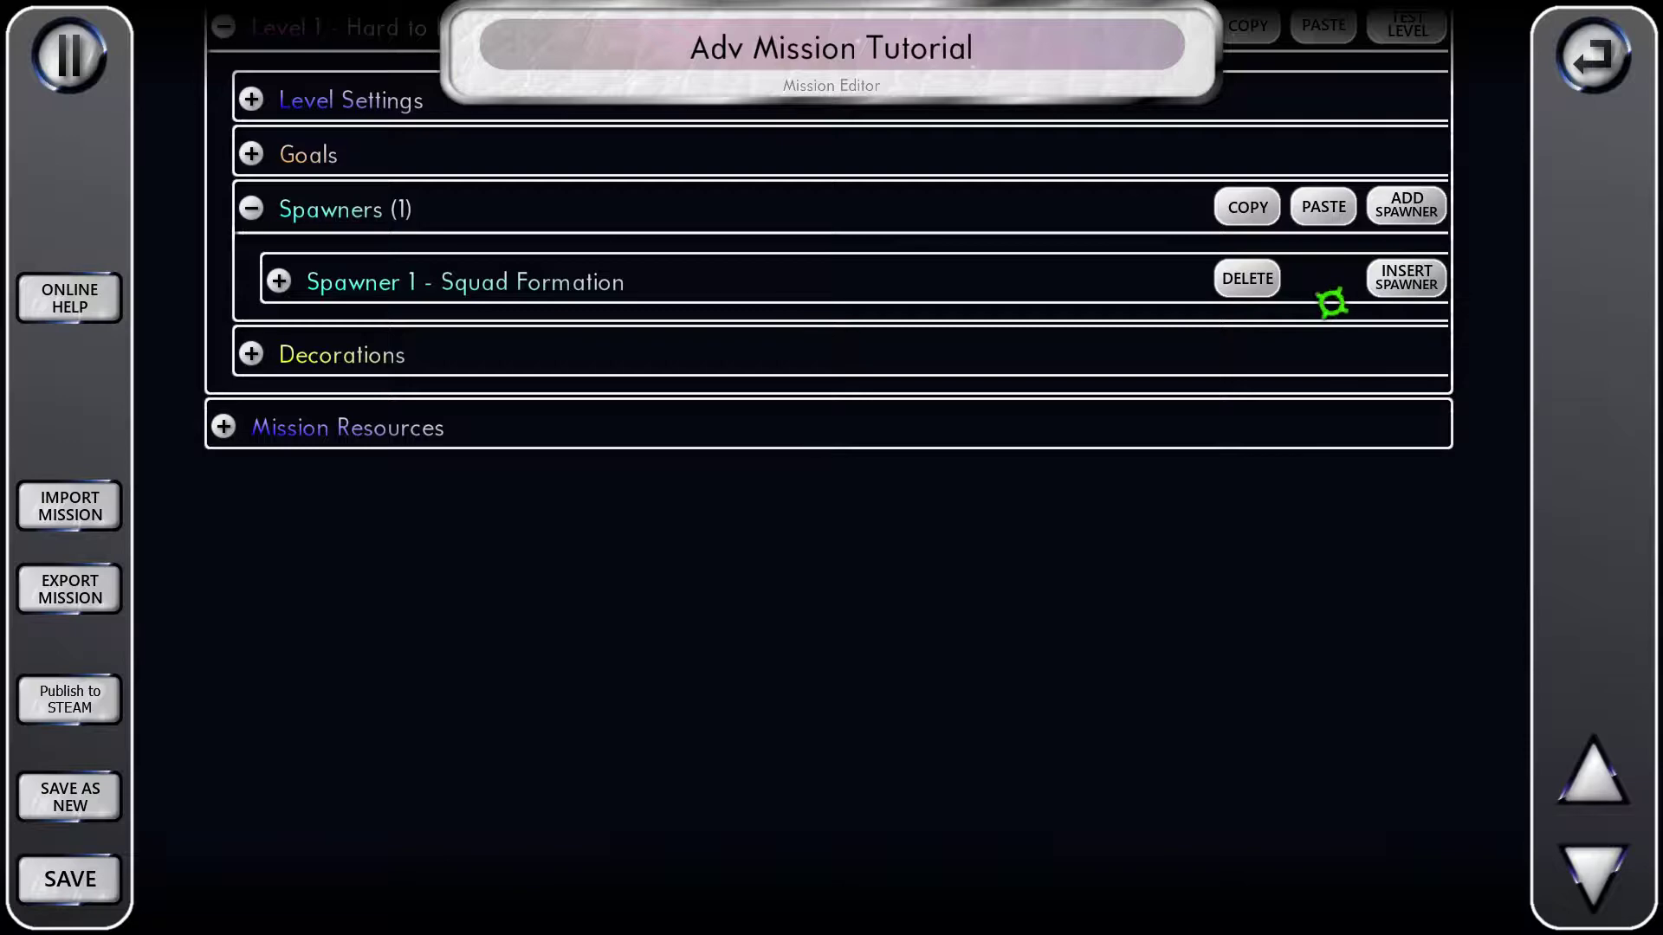
left_click(1403, 276)
left_click(452, 332)
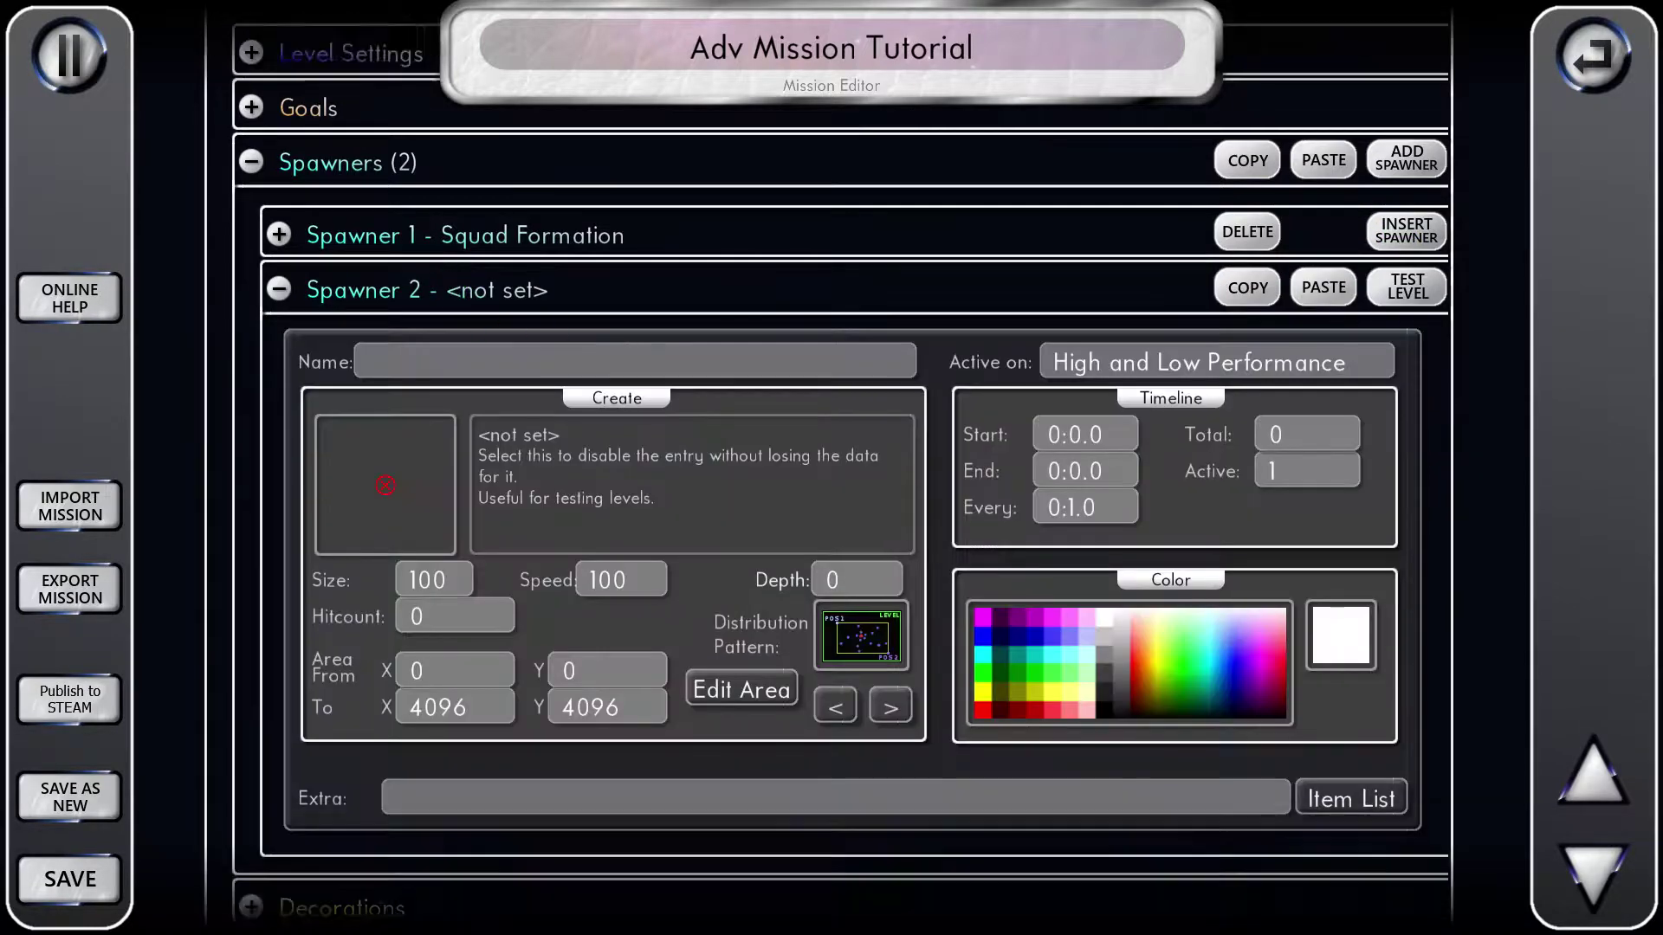
- Choose Squad Boss as the object that Spawner 2 creates
left_click(430, 356)
scroll(750, 432, "down", 5)
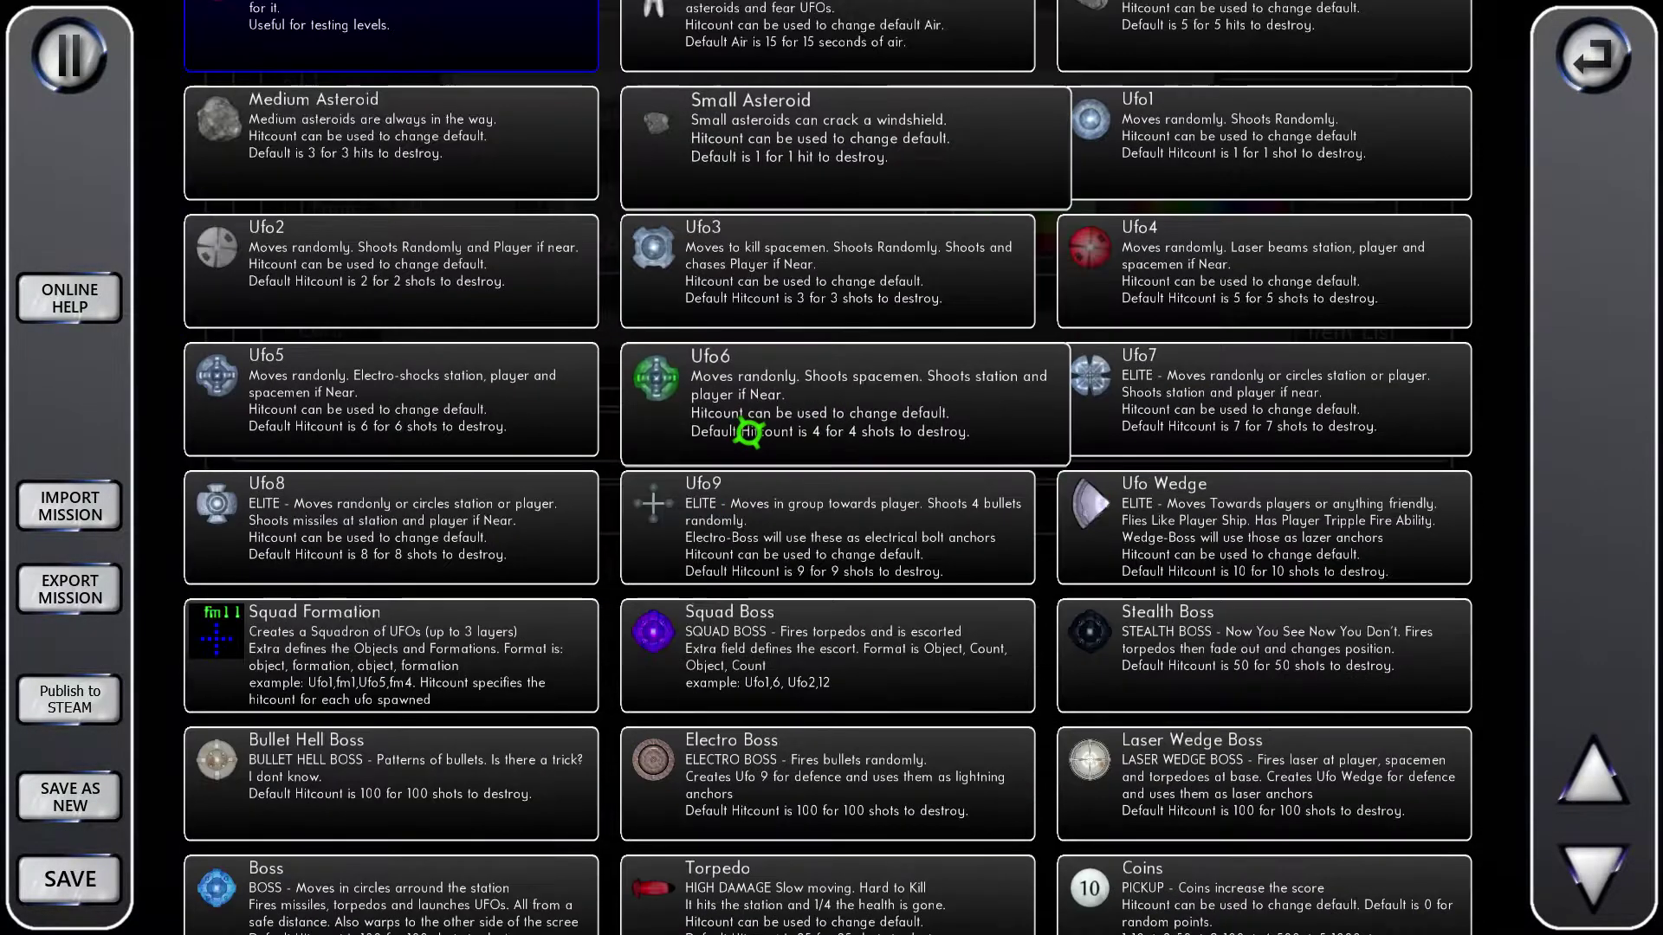
scroll(749, 431, "down", 1)
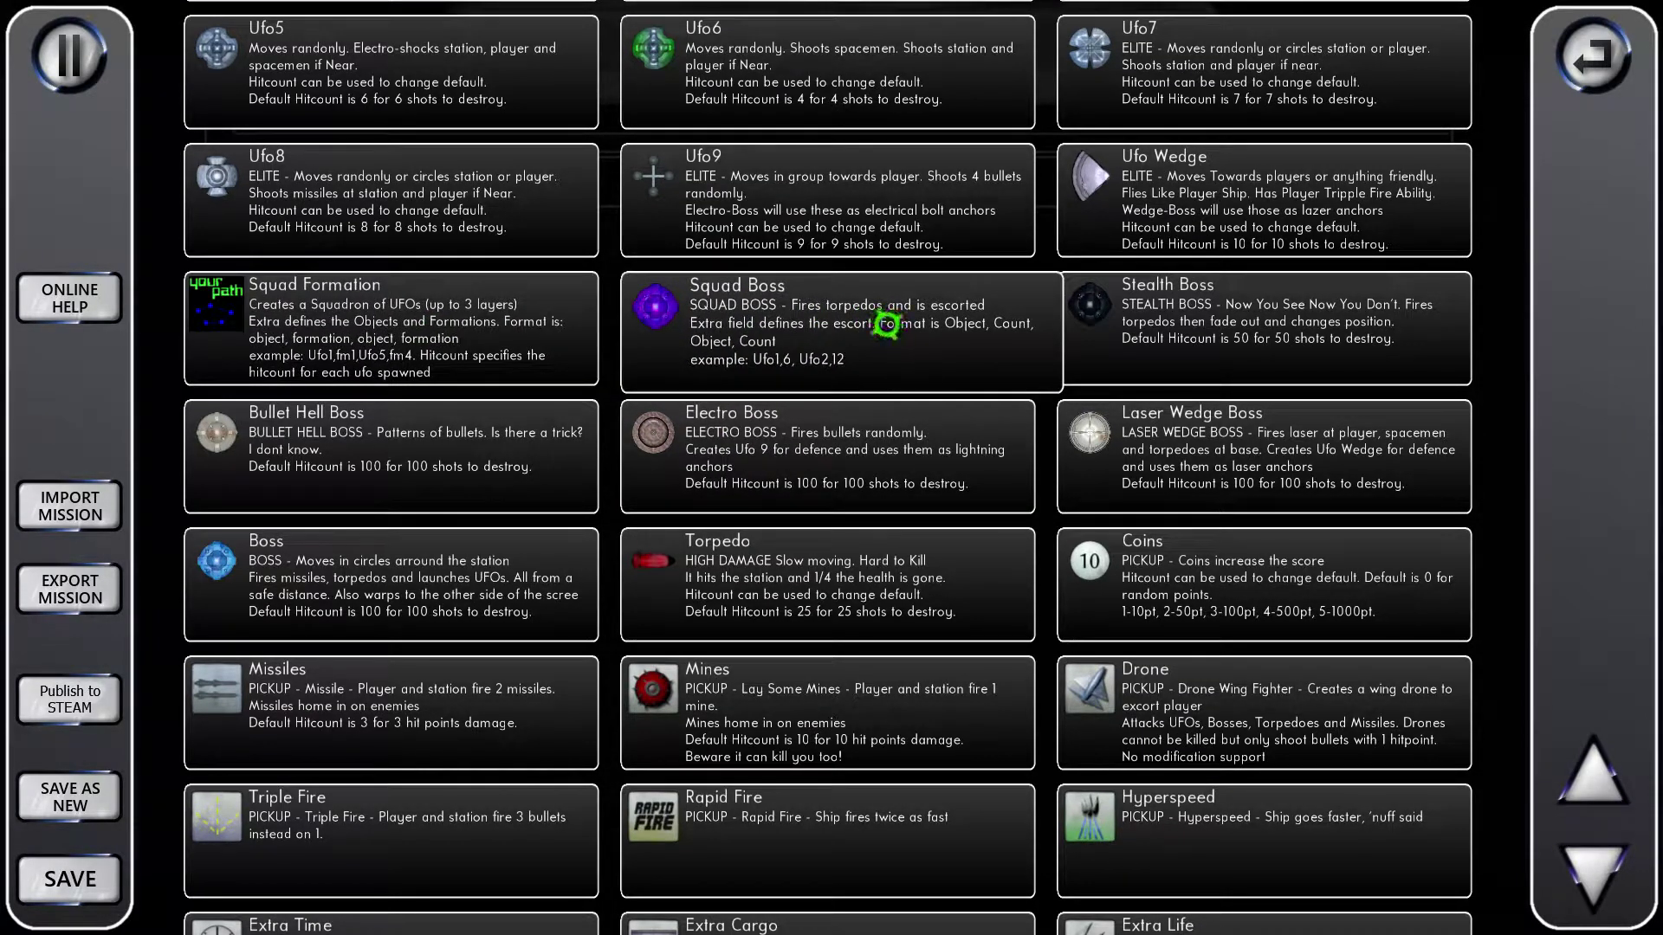
left_click(886, 326)
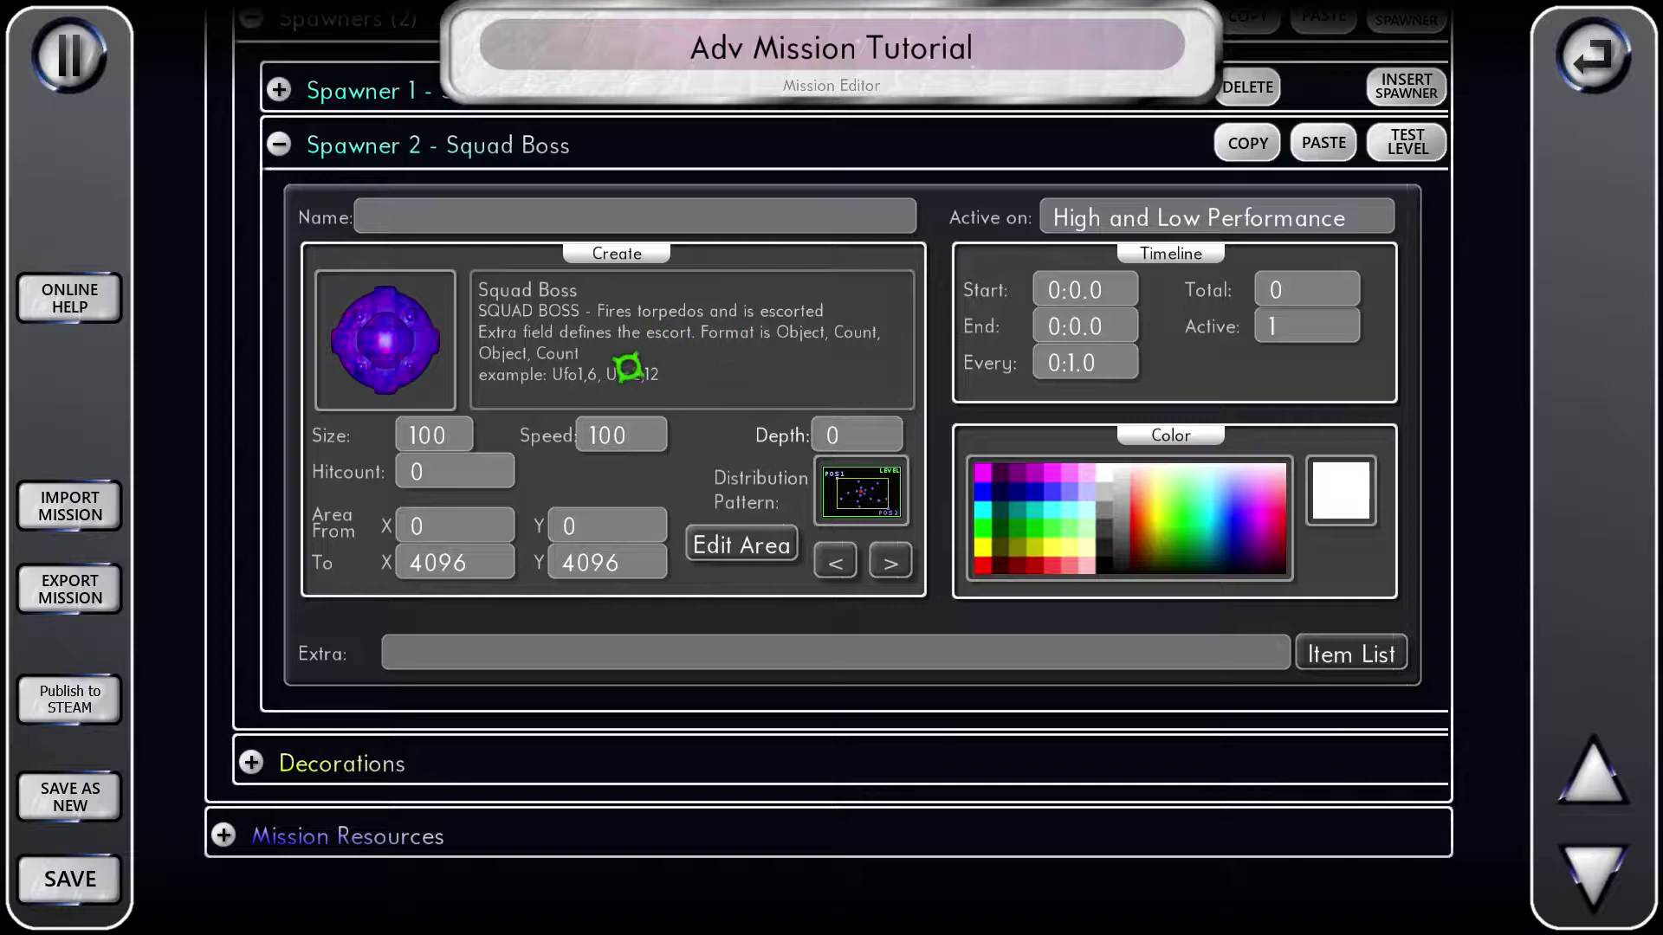
- Define the Squad Boss escort as Ufo1,5,Ufo2,25 and set its spawn area to the single point 3352,3286
left_click(598, 643)
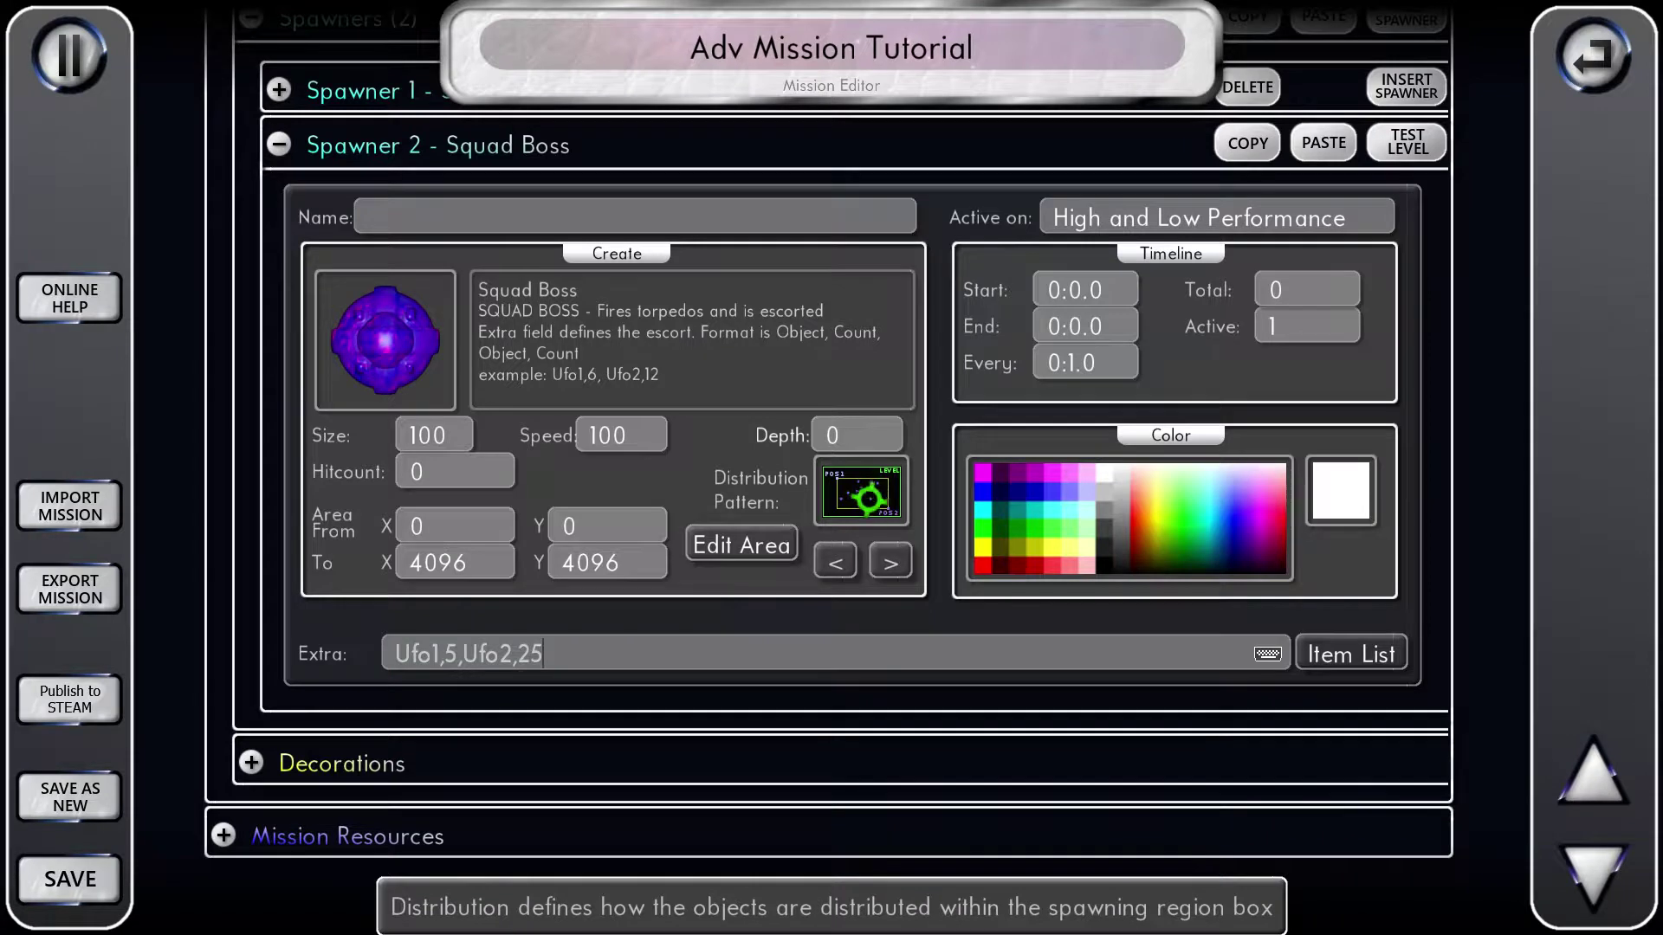
left_click(745, 545)
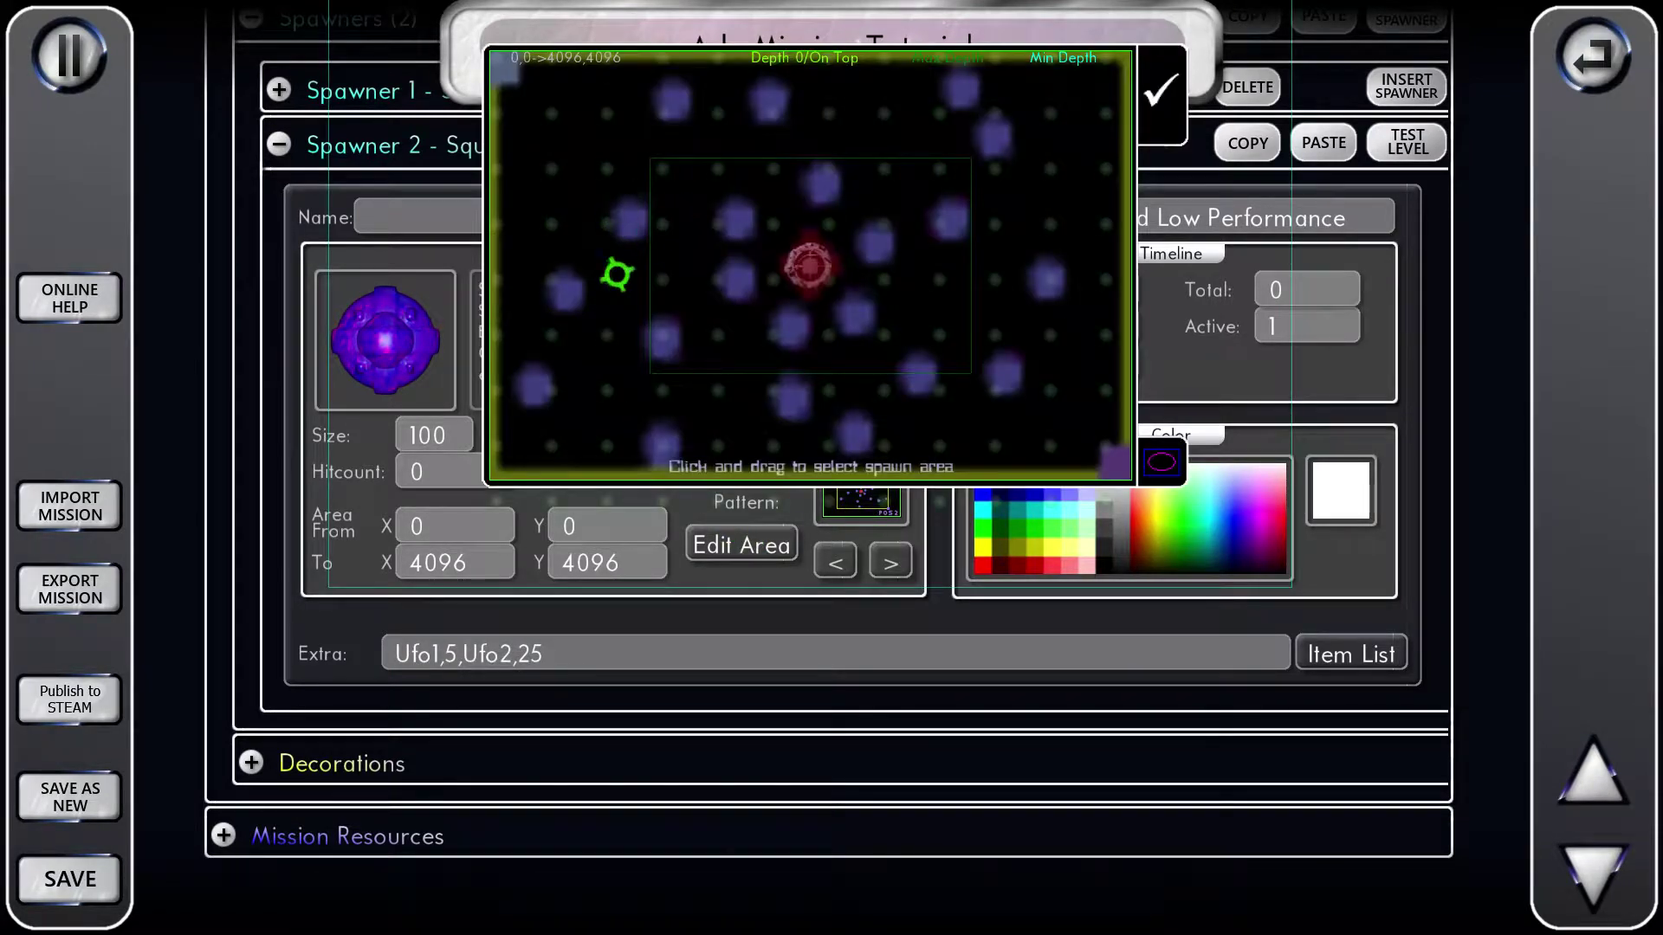
left_click(1014, 394)
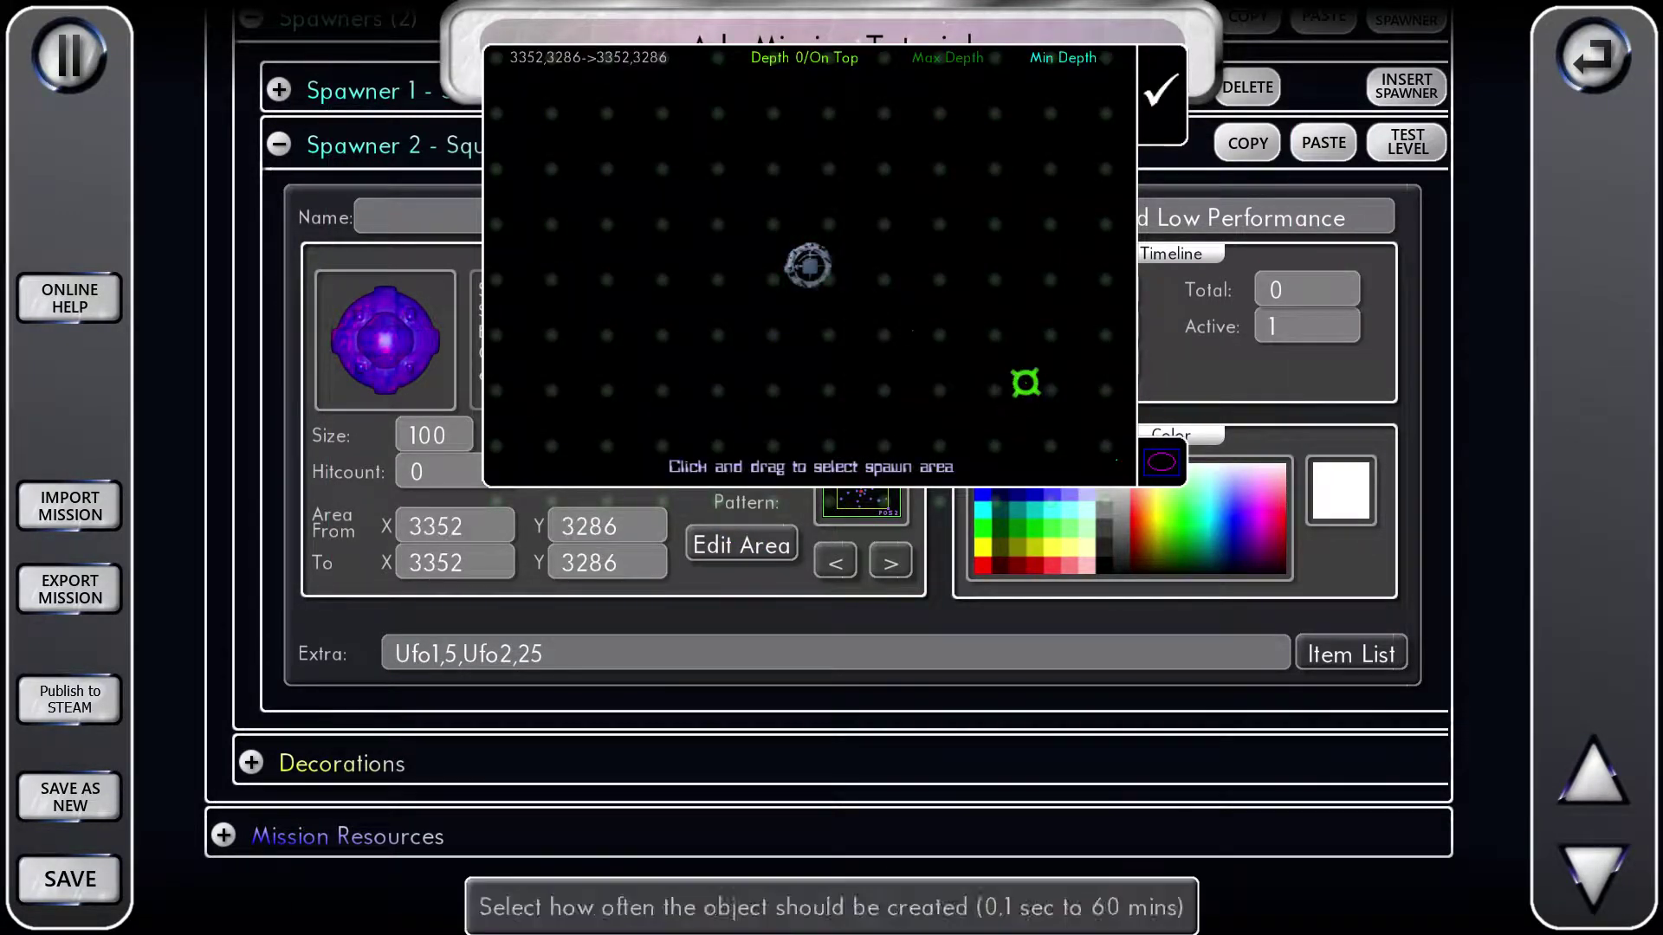
left_click(1188, 361)
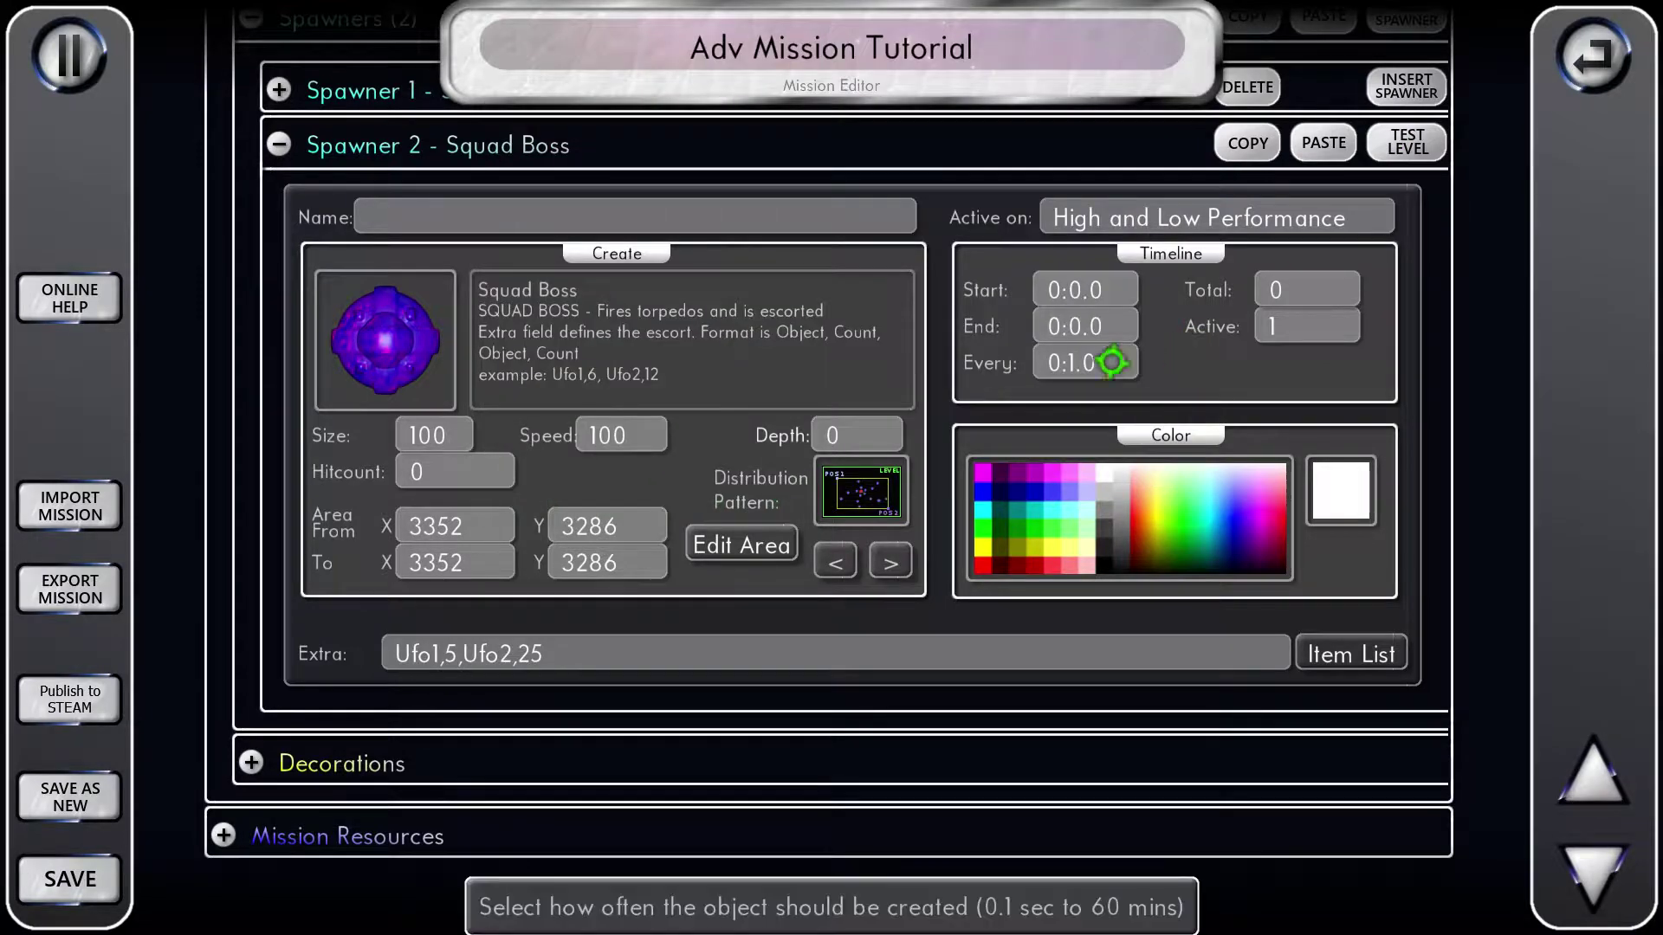
- Disable Spawner 1 by changing its object from Squad Formation to <not set>, and collapse it
scroll(1171, 379, "up", 3)
left_click(568, 327)
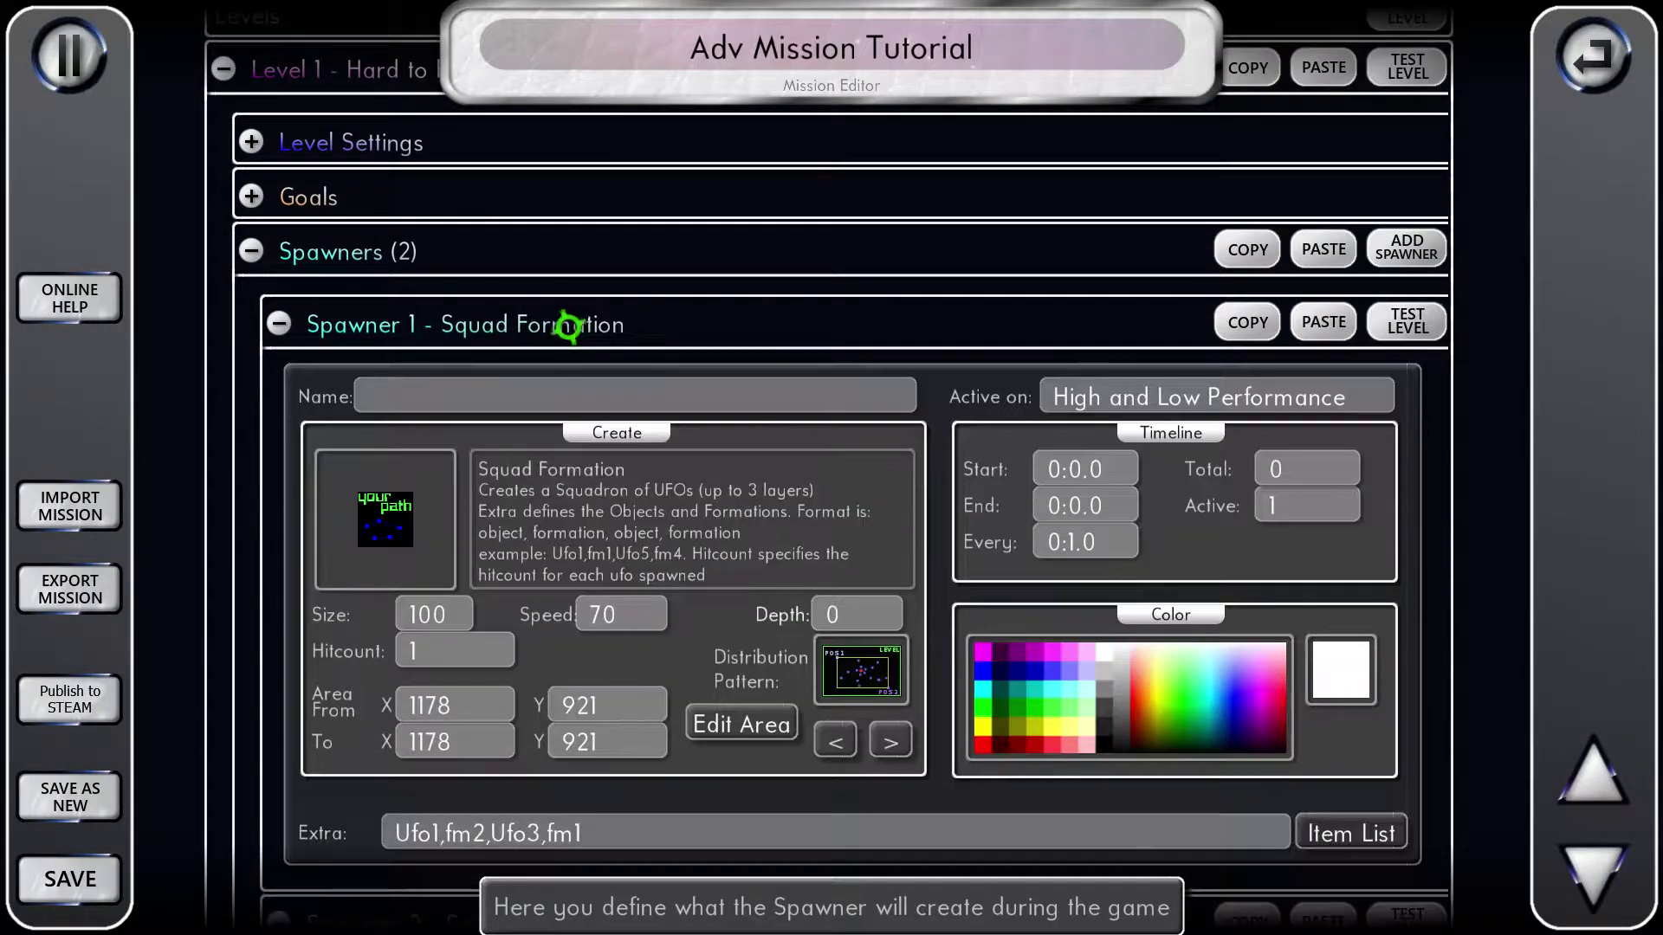
scroll(567, 326, "down", 3)
left_click(381, 280)
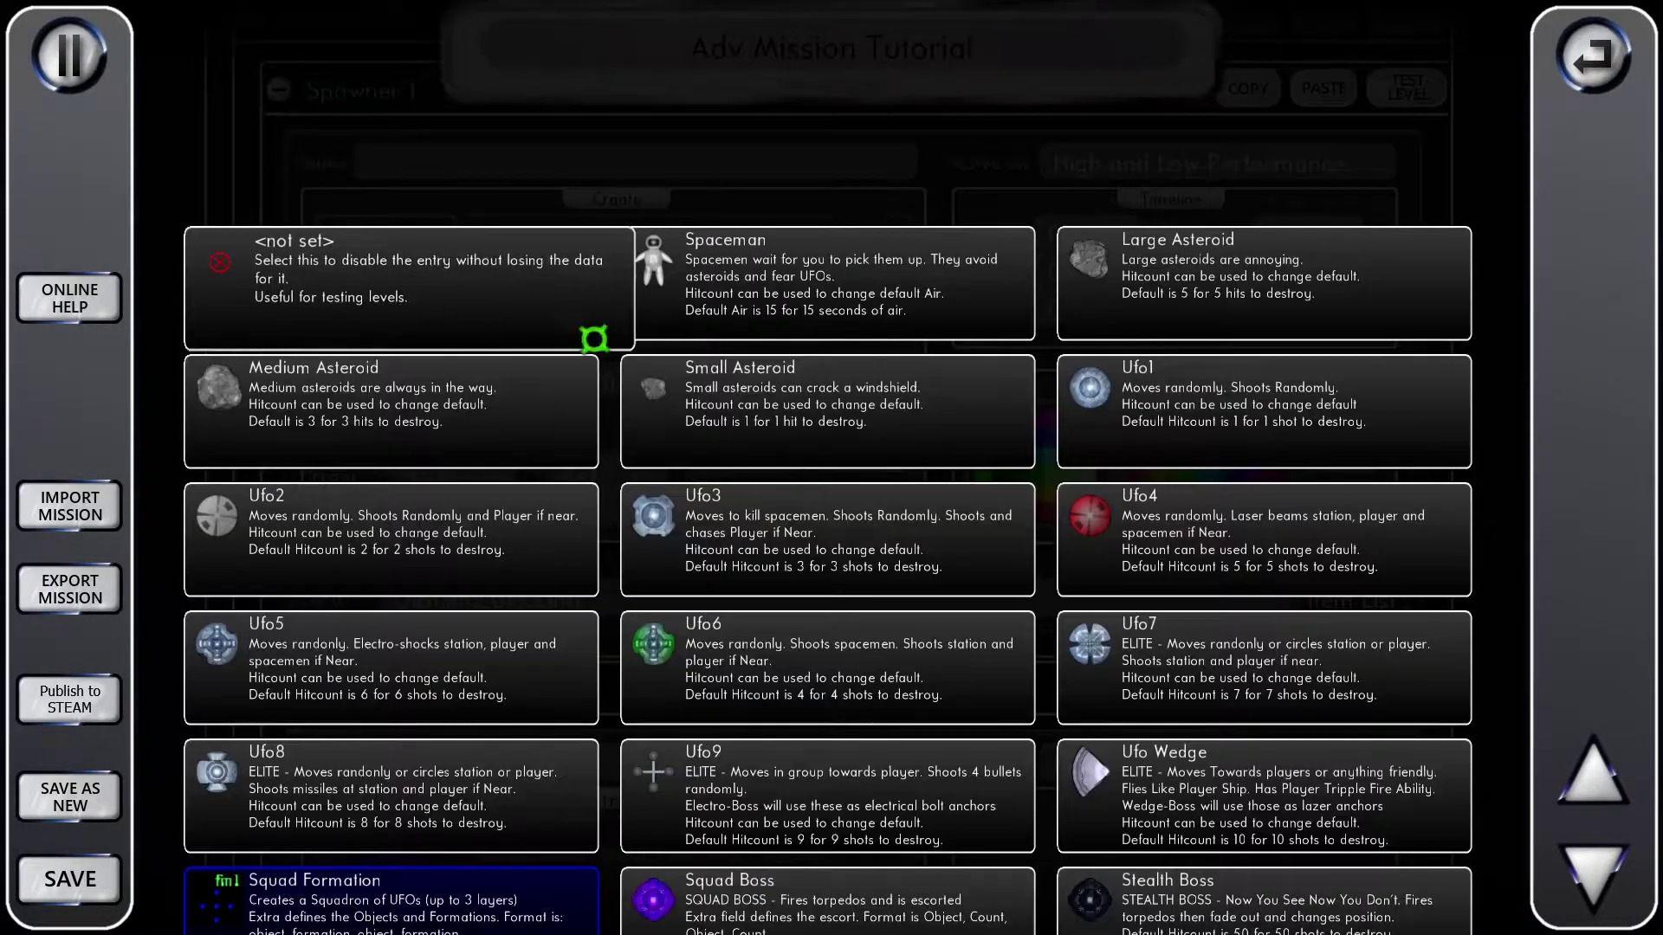
left_click(538, 293)
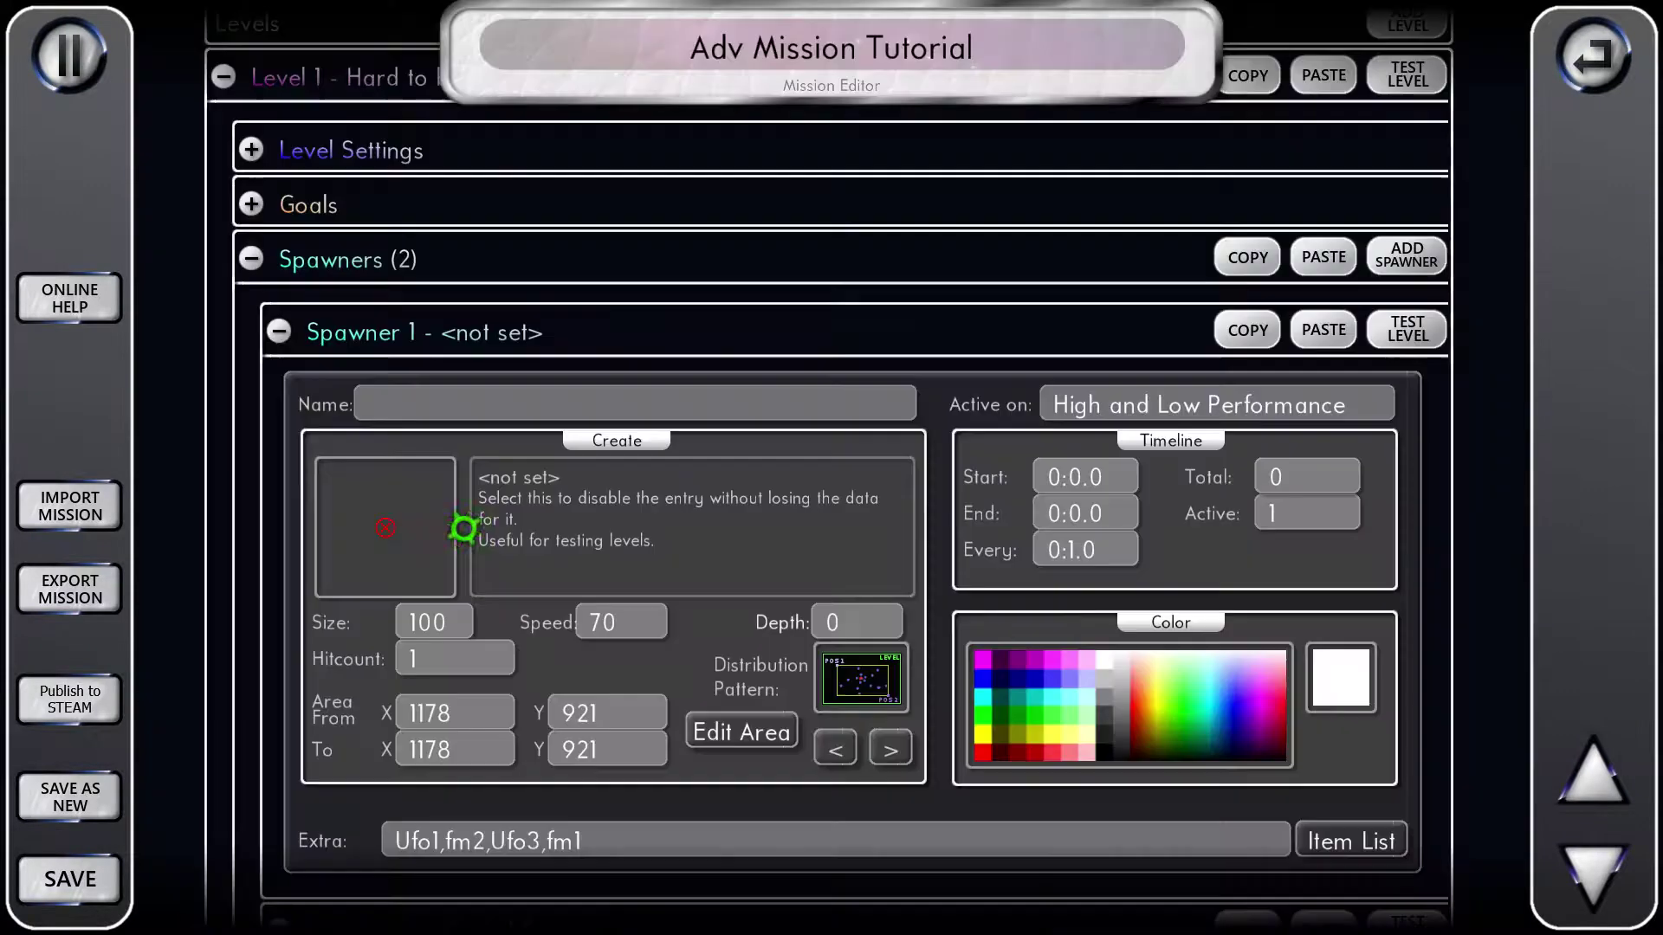
left_click(489, 336)
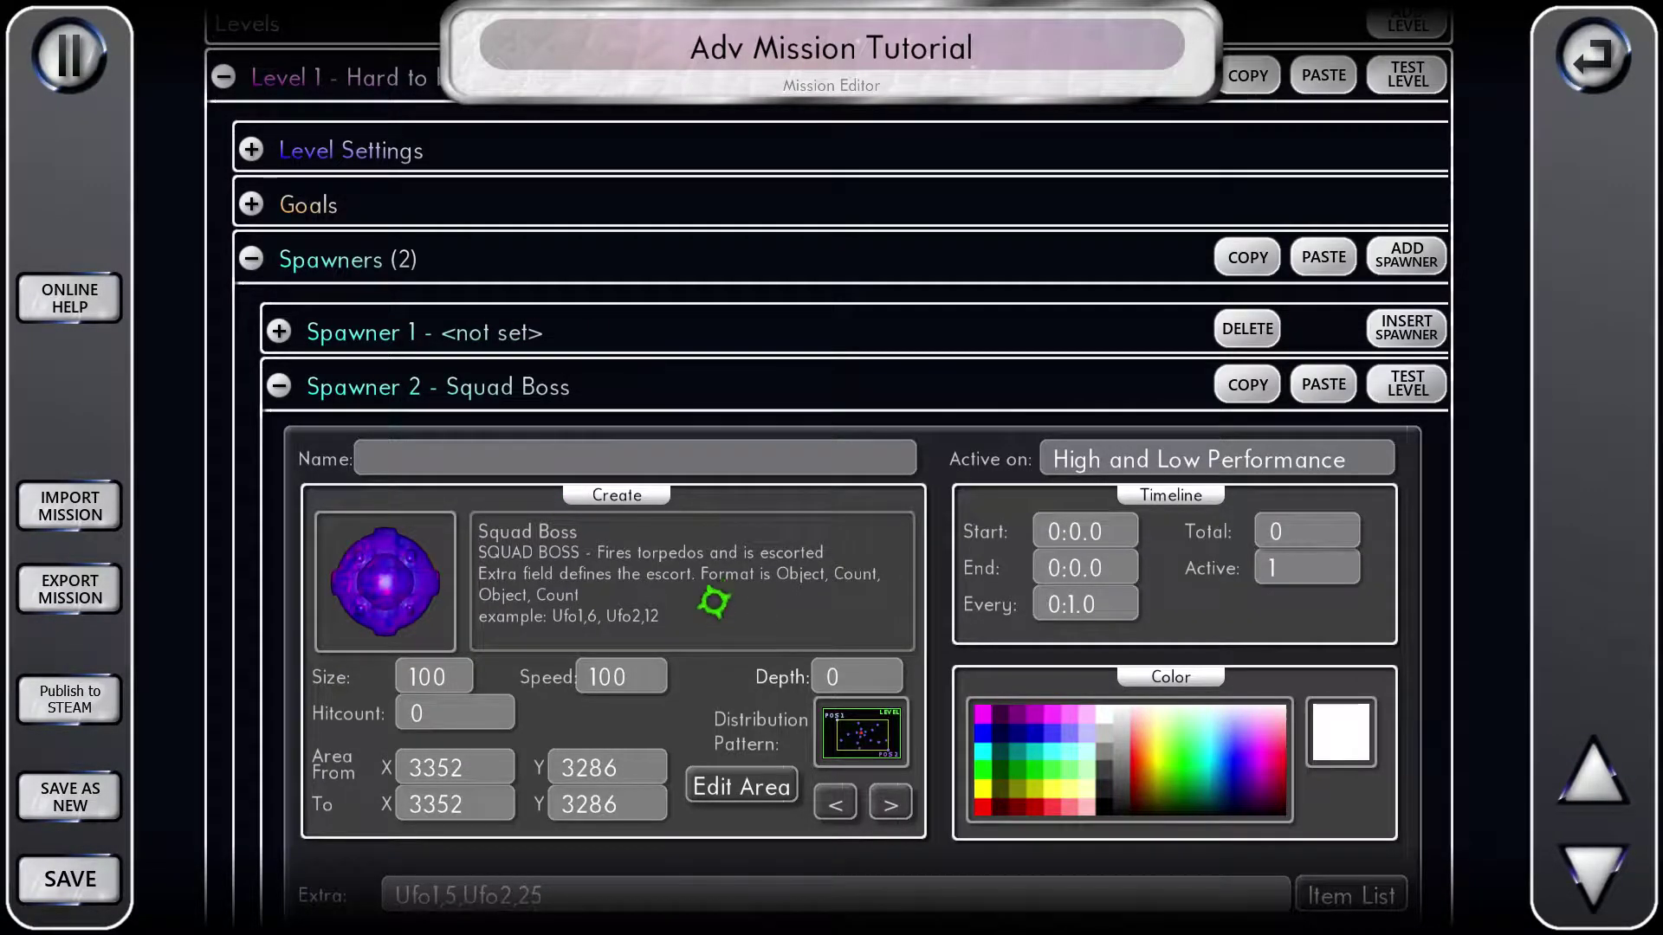
- Test the level with the Squad Boss spawner, flying the ship out of the station to fight the boss and its escort
scroll(715, 605, "down", 2)
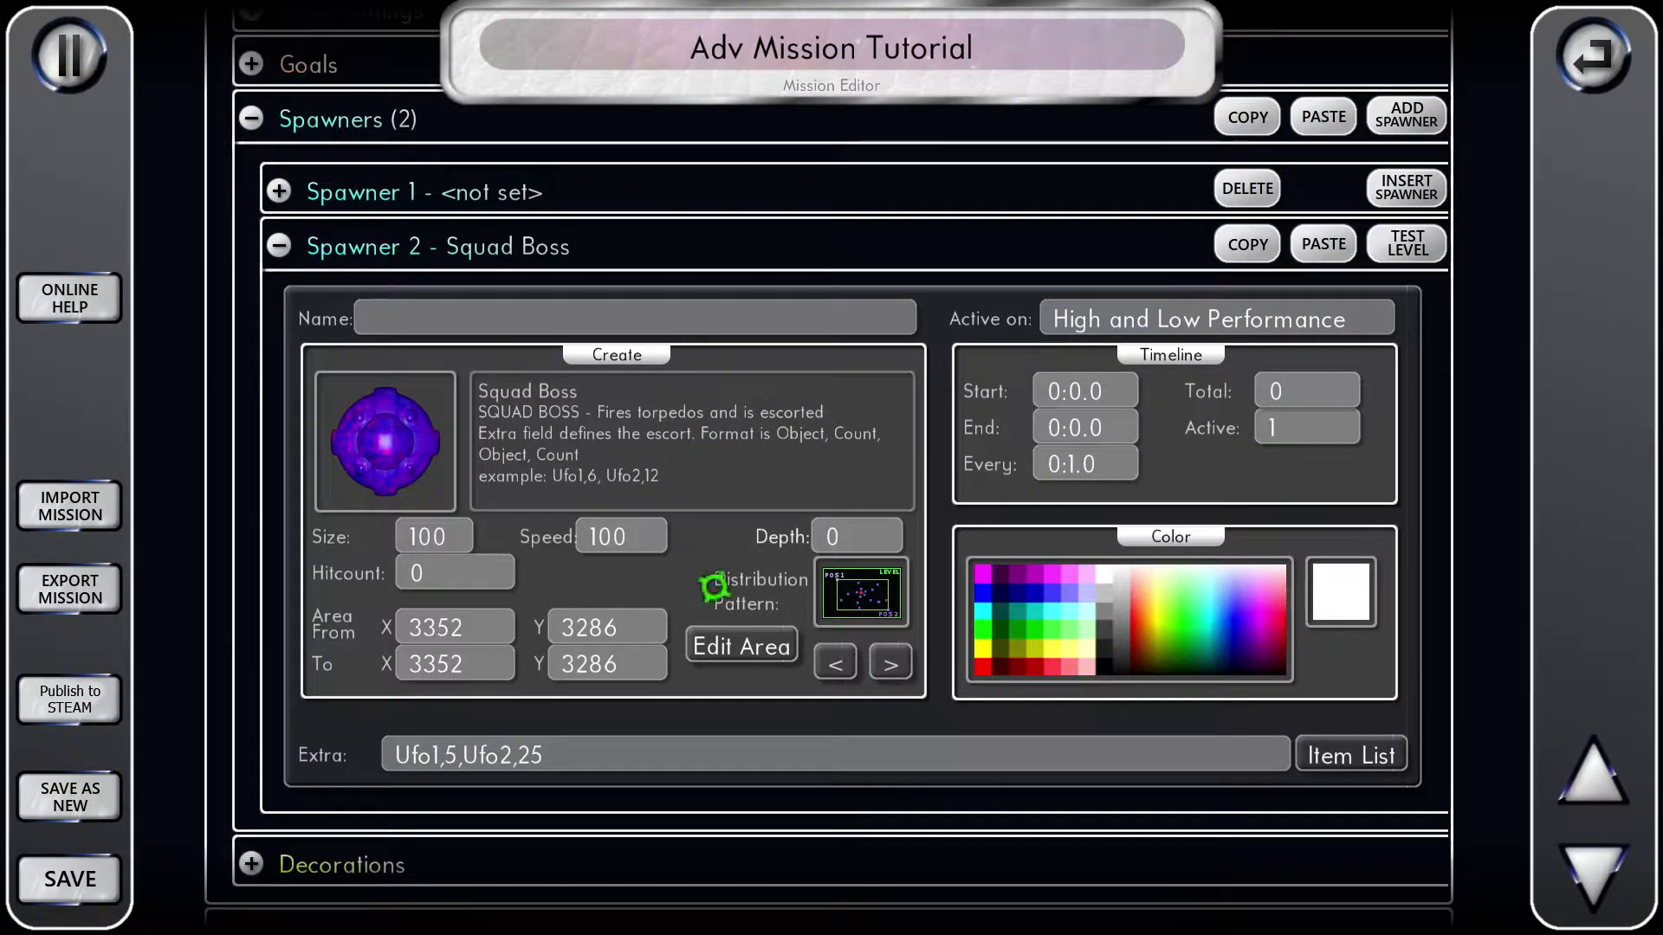
left_click(1418, 239)
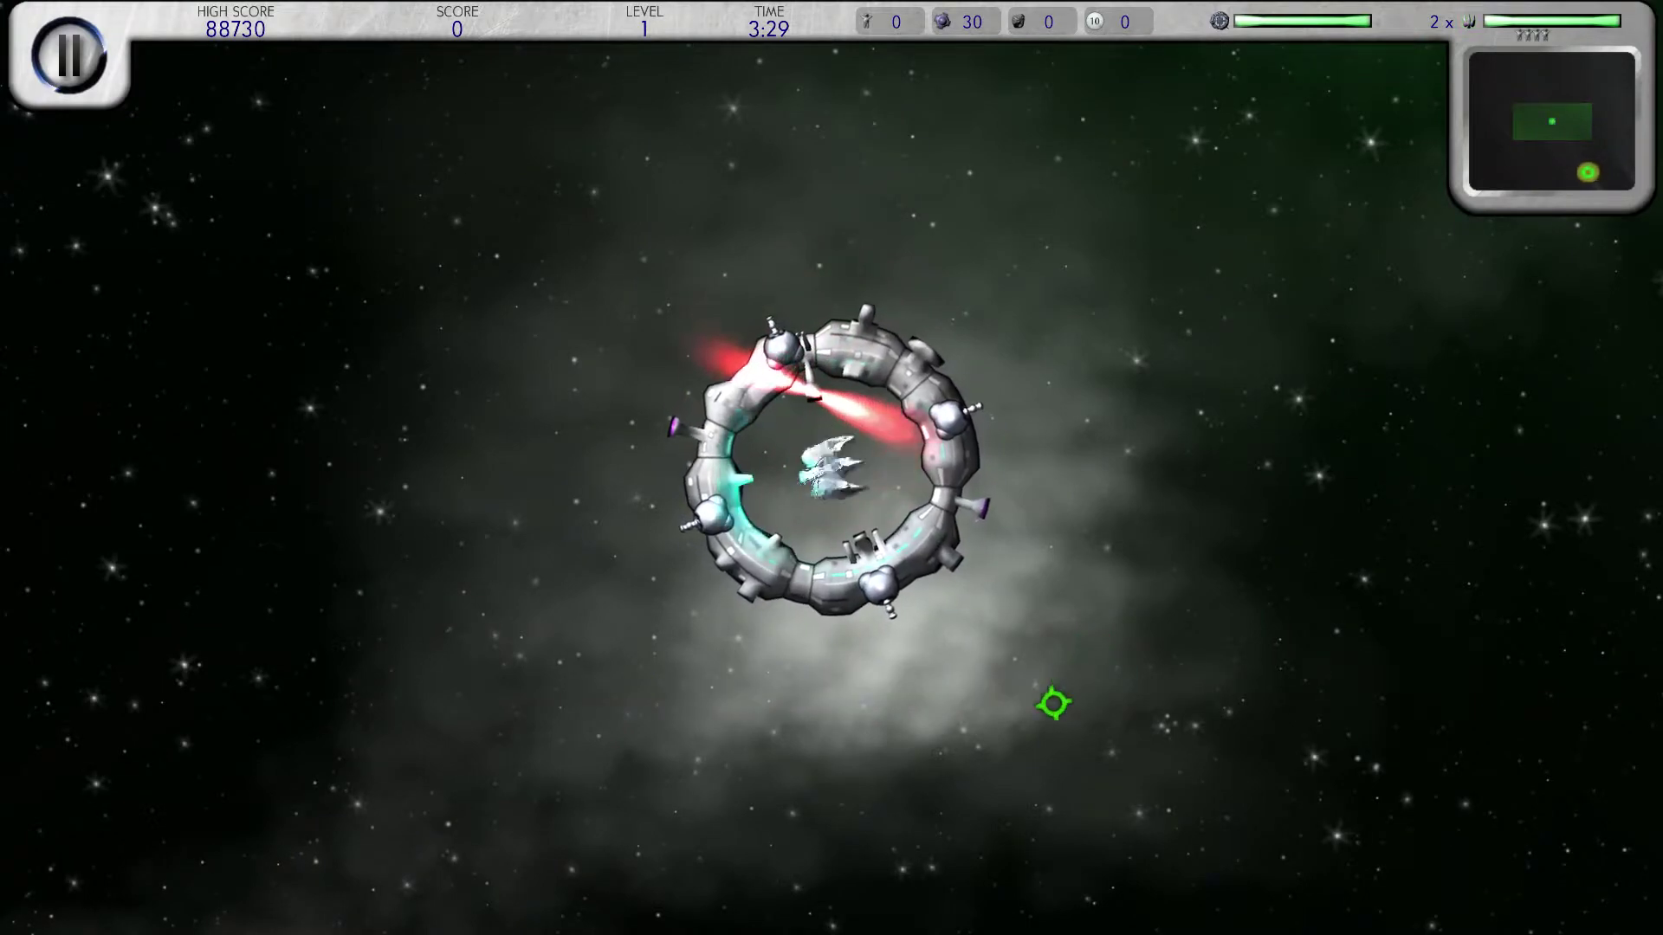
key("w")
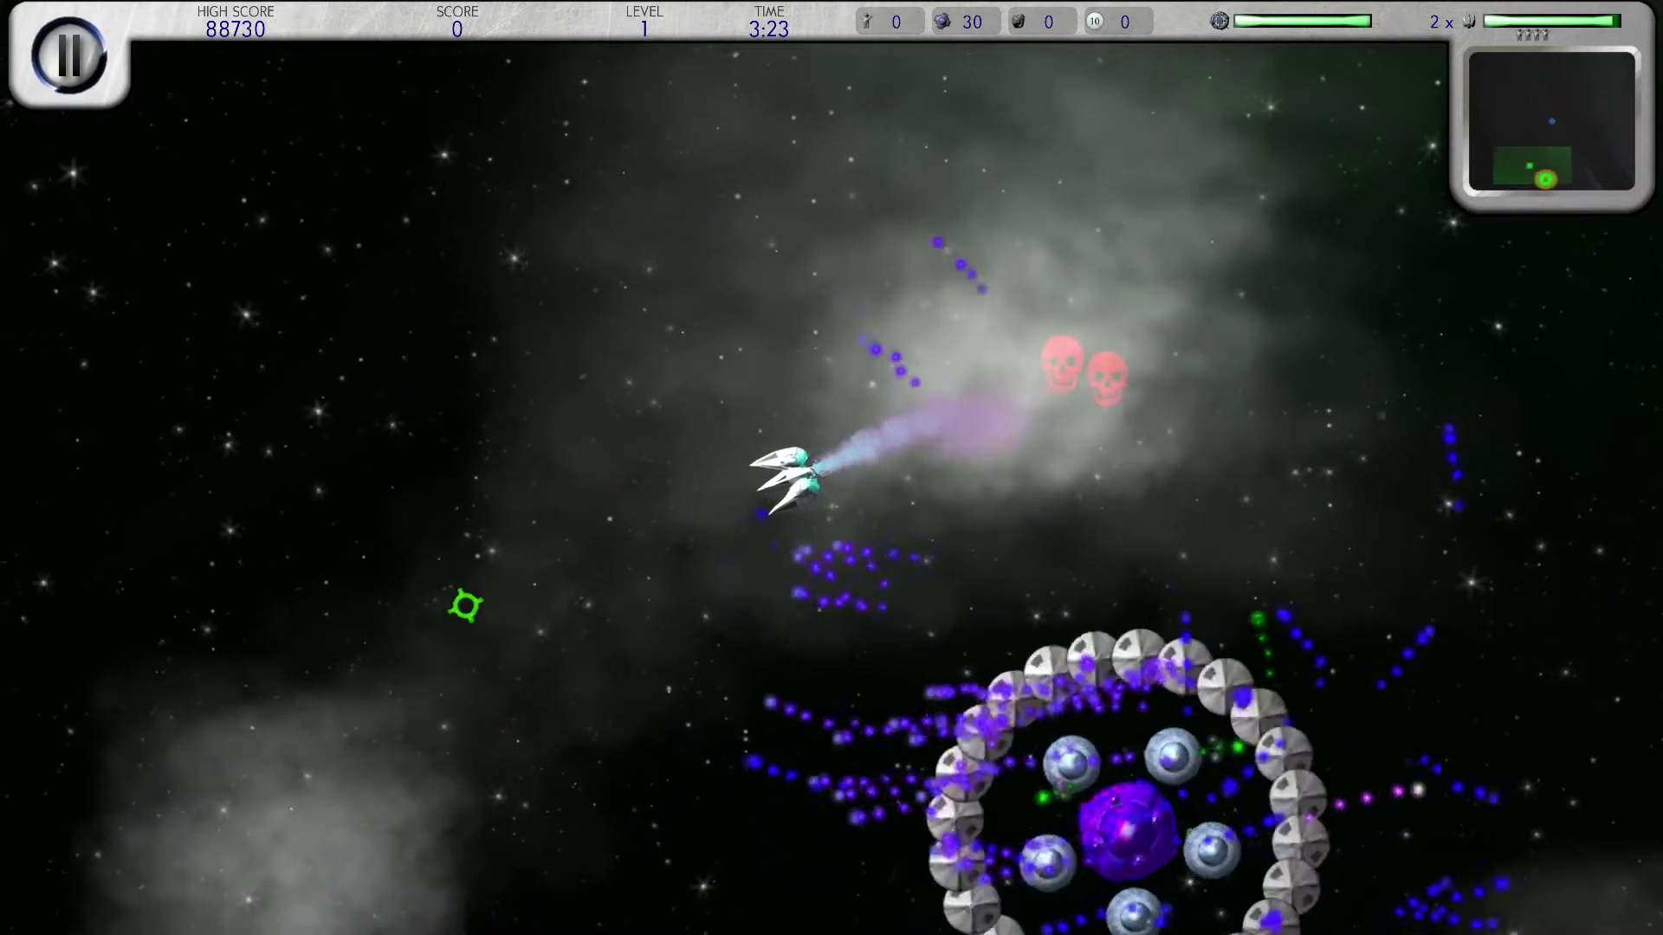
left_click(996, 485)
left_click(1202, 367)
left_click(1173, 485)
left_click(1167, 520)
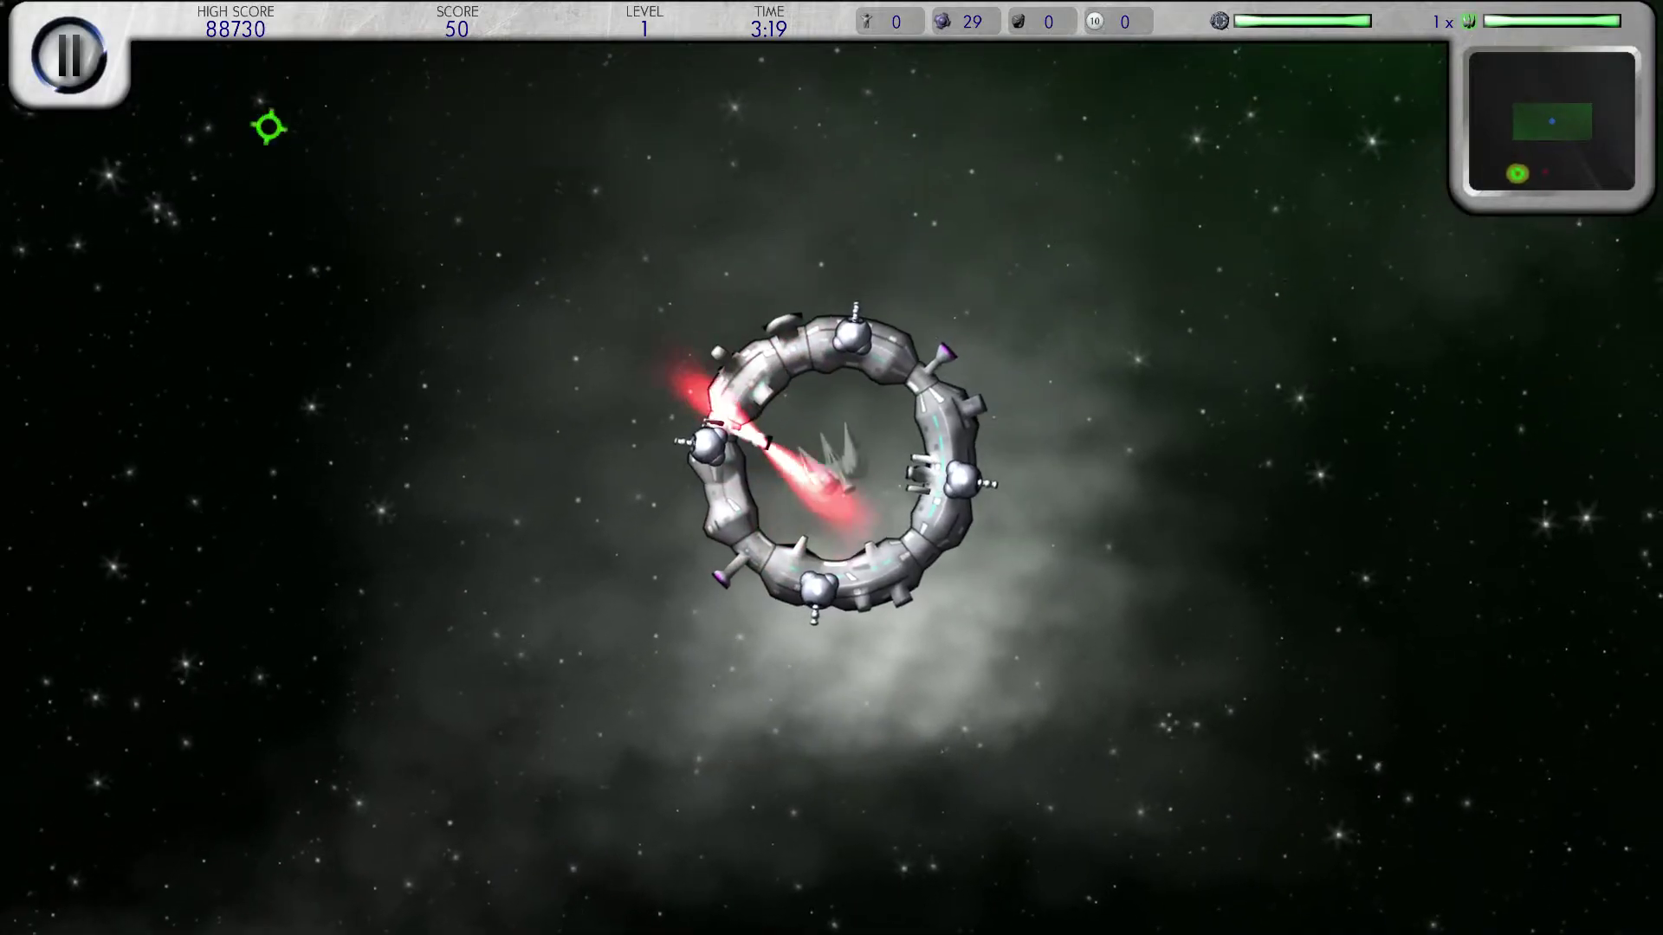
- Leave the Squad Boss test and return to the Mission Editor
left_click(83, 38)
key("Escape")
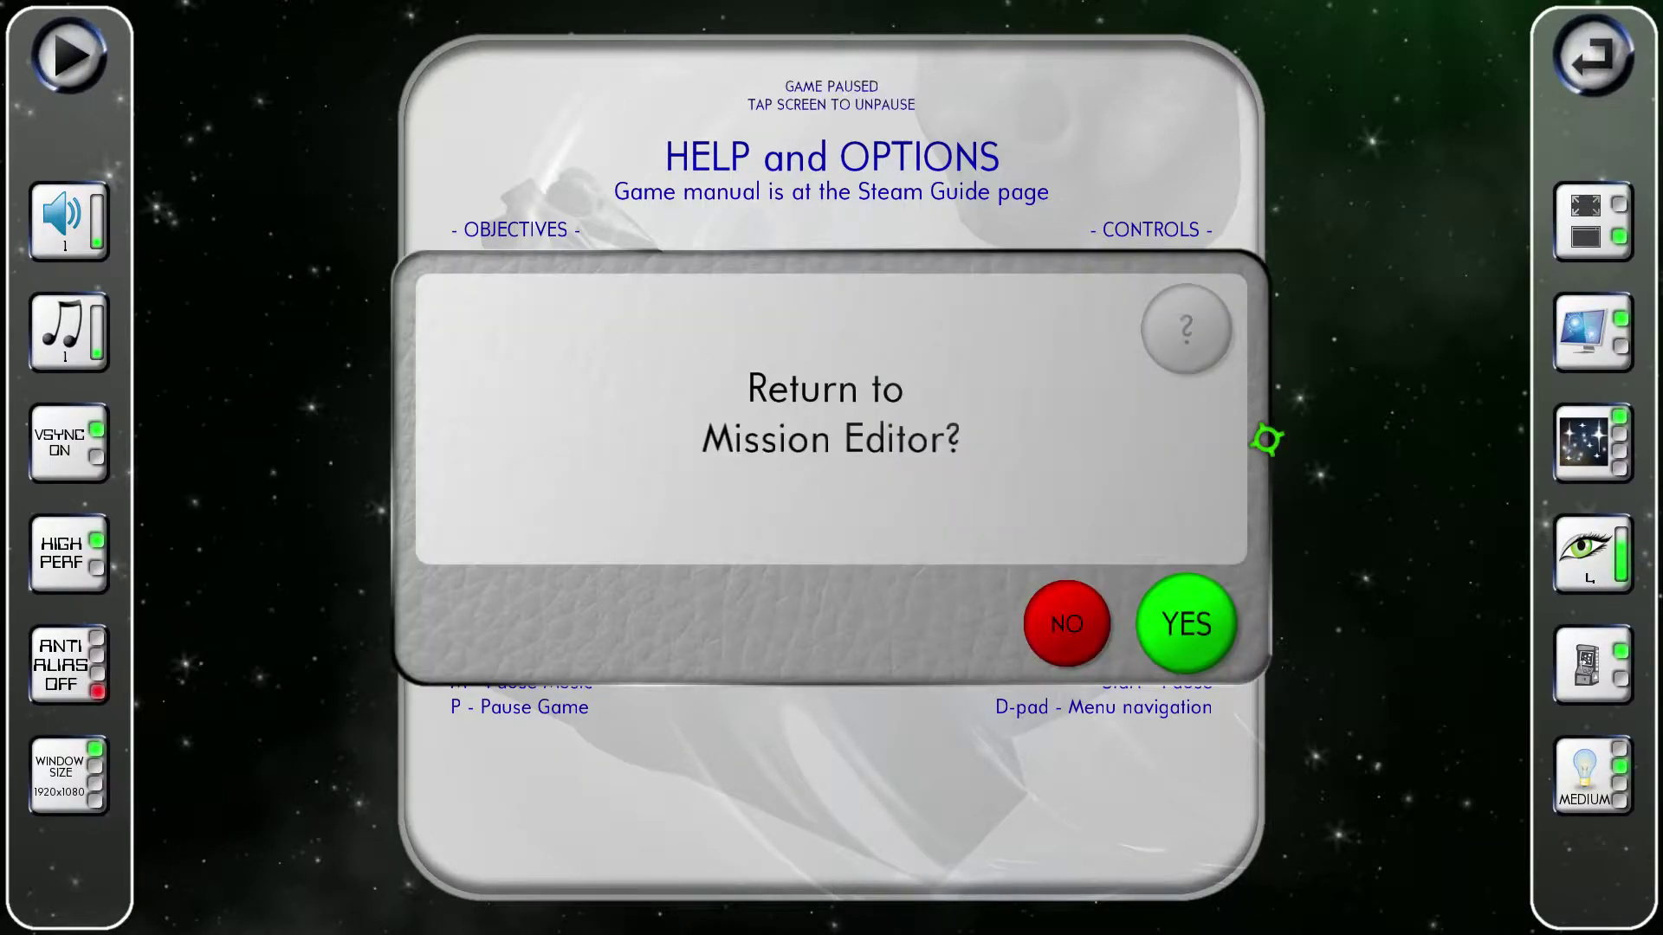
left_click(1185, 623)
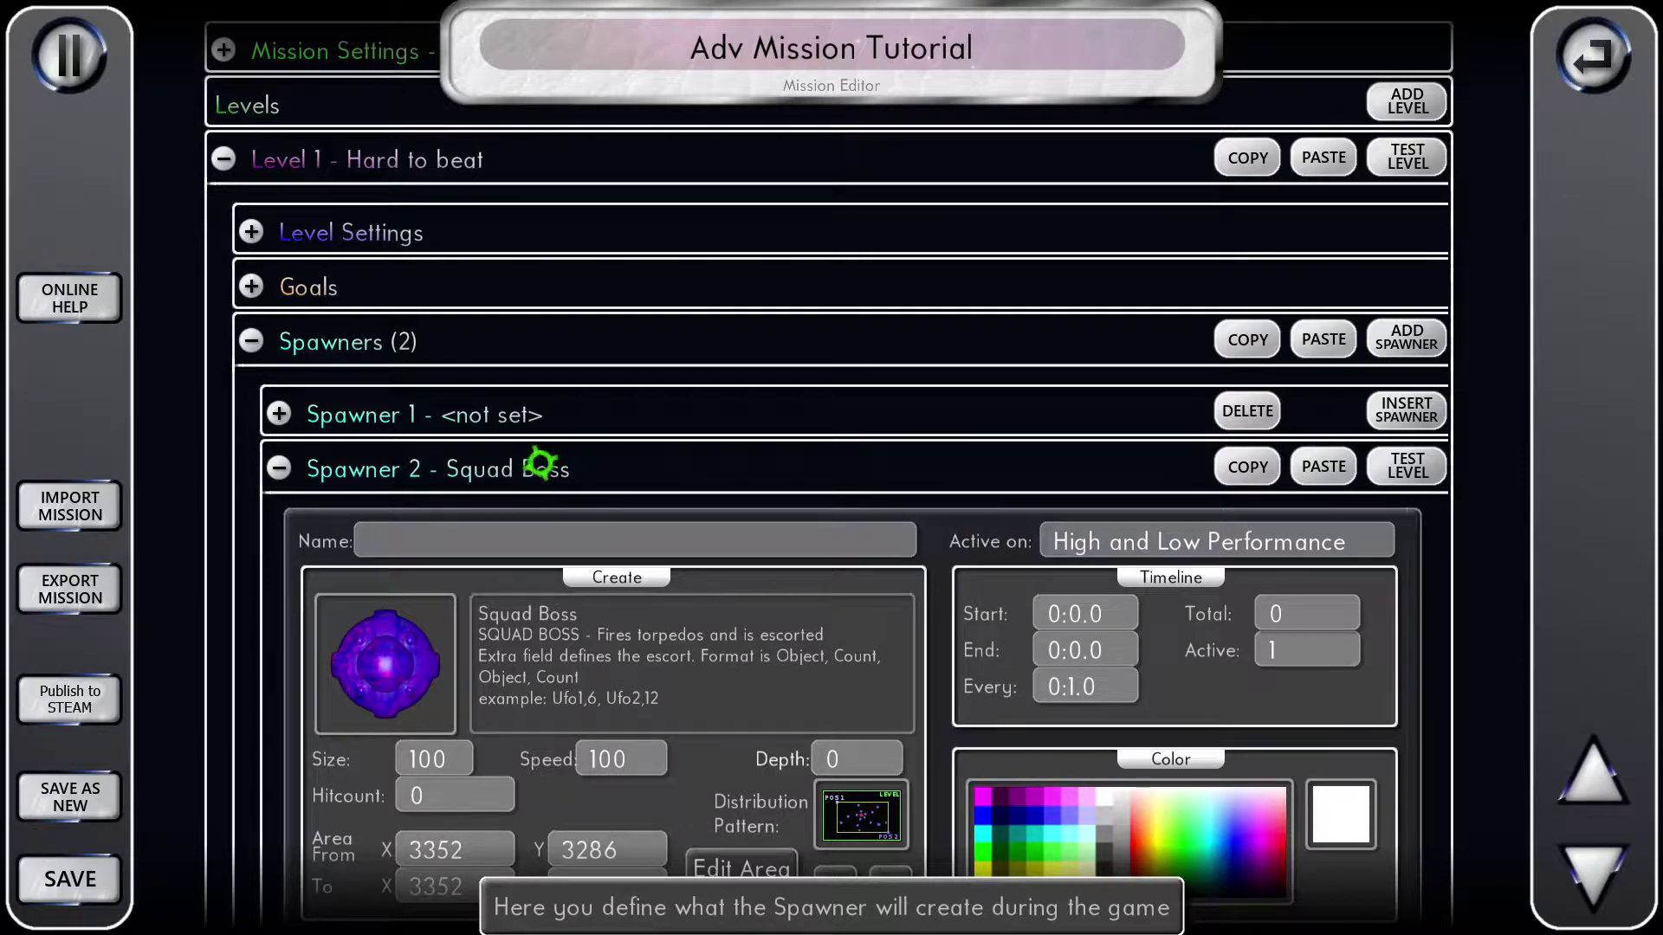
- Set the Squad Boss hitcount to 1 and insert a new spawner after Spawner 2
scroll(539, 463, "down", 3)
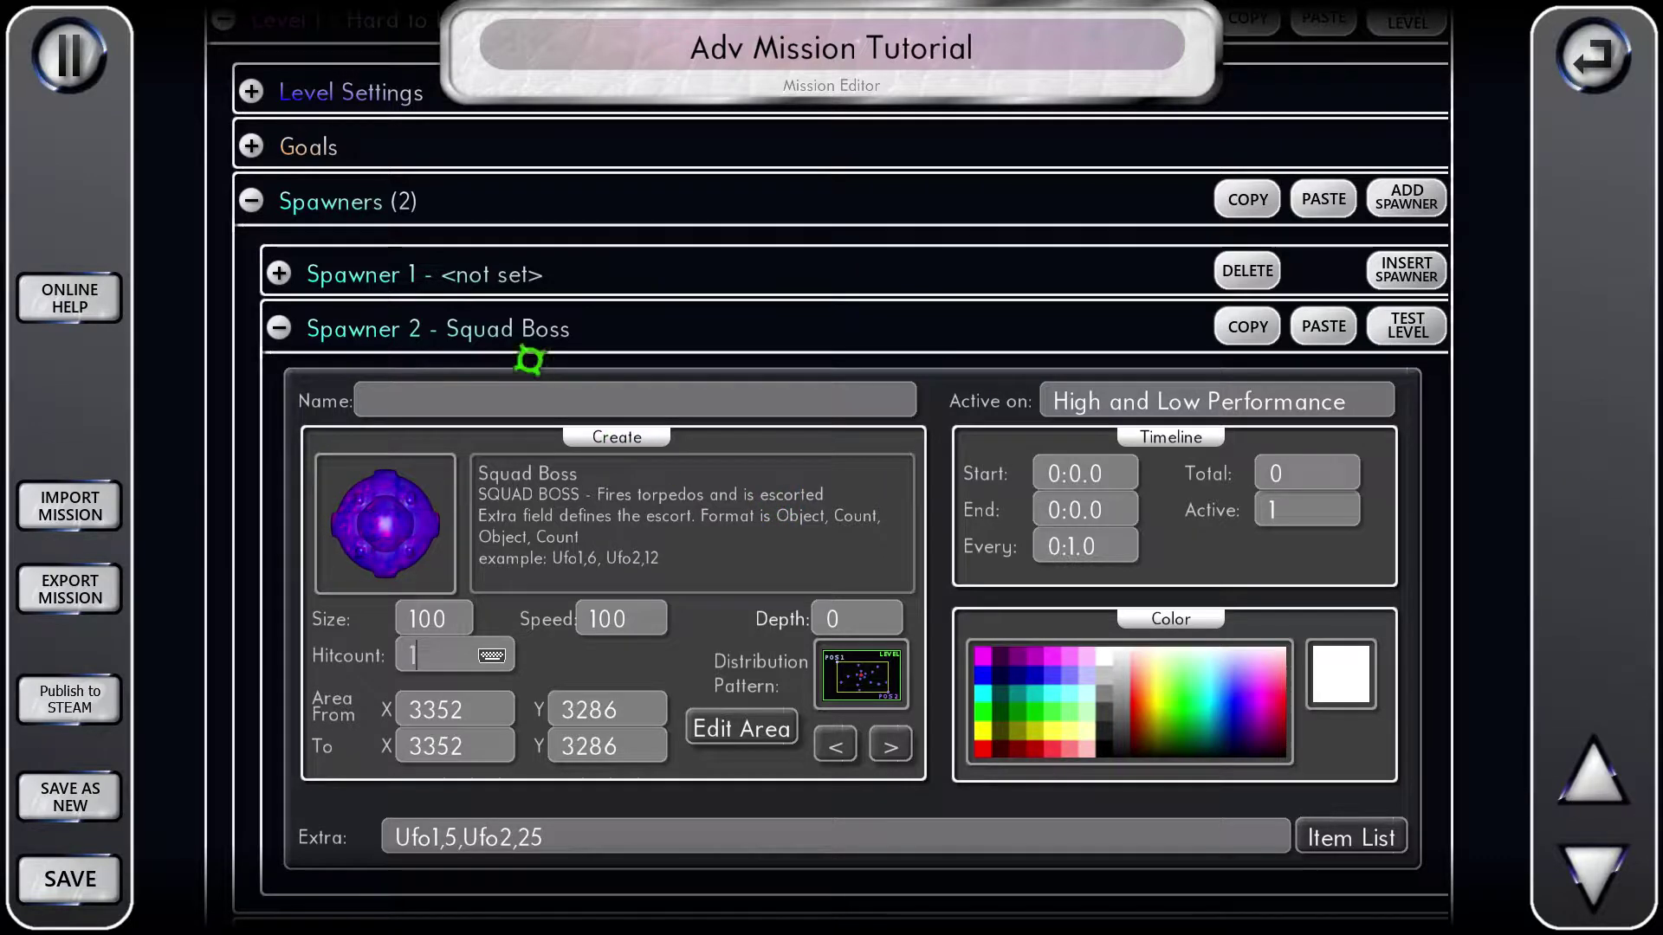
left_click(528, 330)
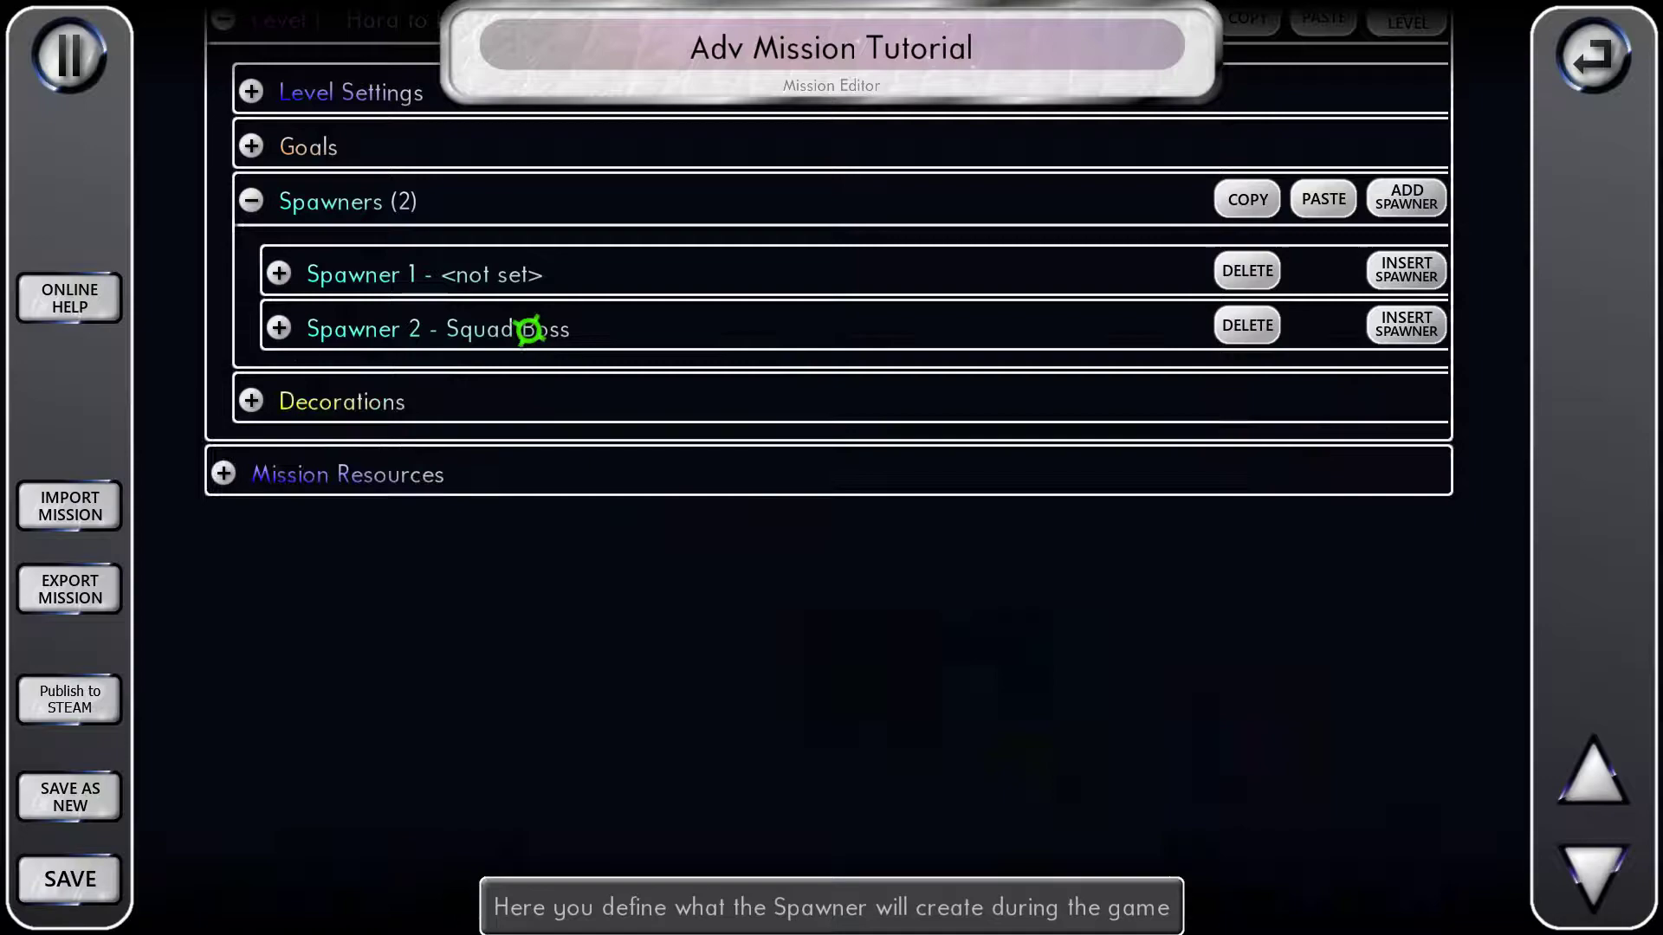
left_click(1392, 326)
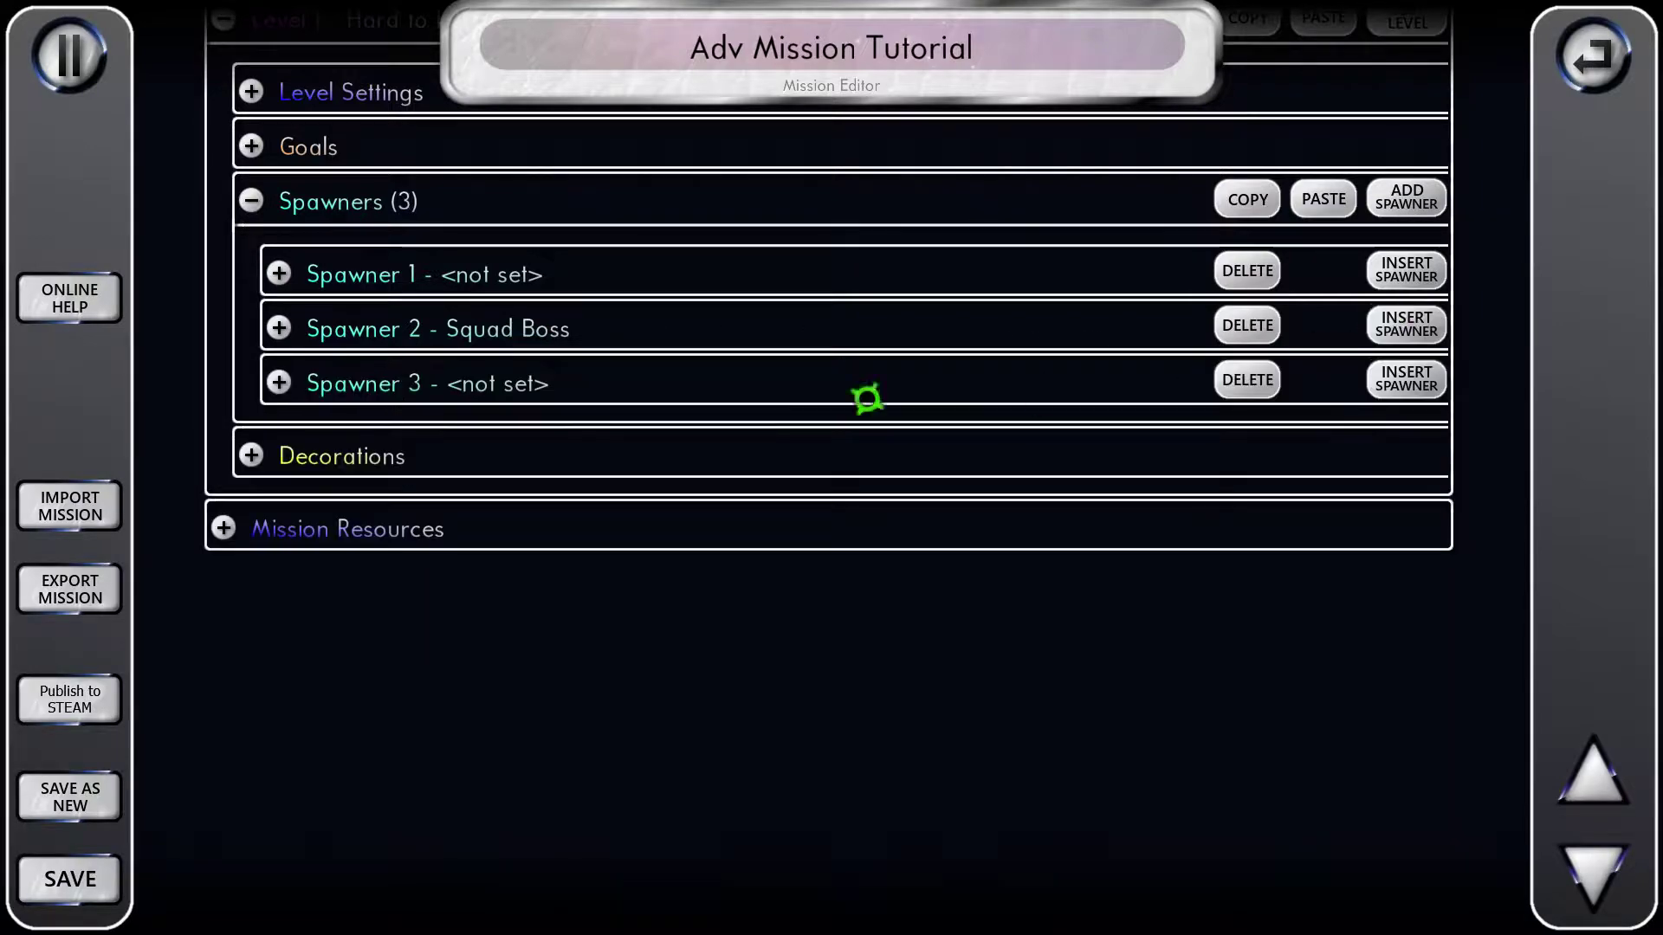
left_click(464, 382)
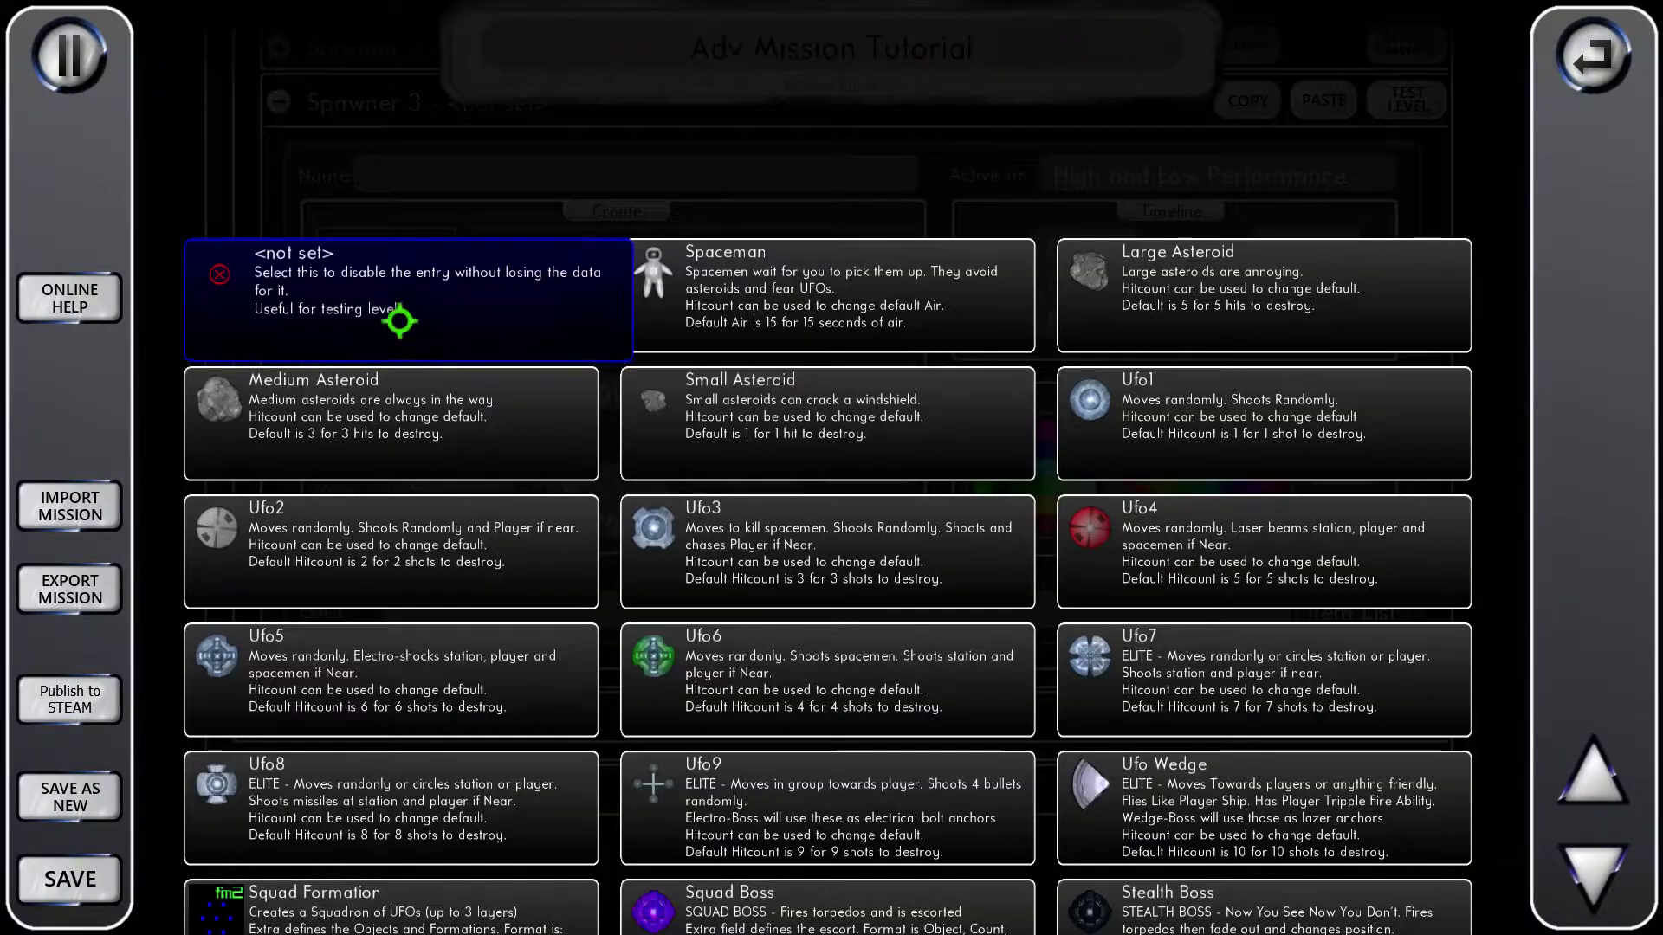
- Look through the object list and choose Railer as the object that Spawner 3 creates
left_click(386, 299)
scroll(827, 485, "down", 5)
scroll(798, 520, "down", 1)
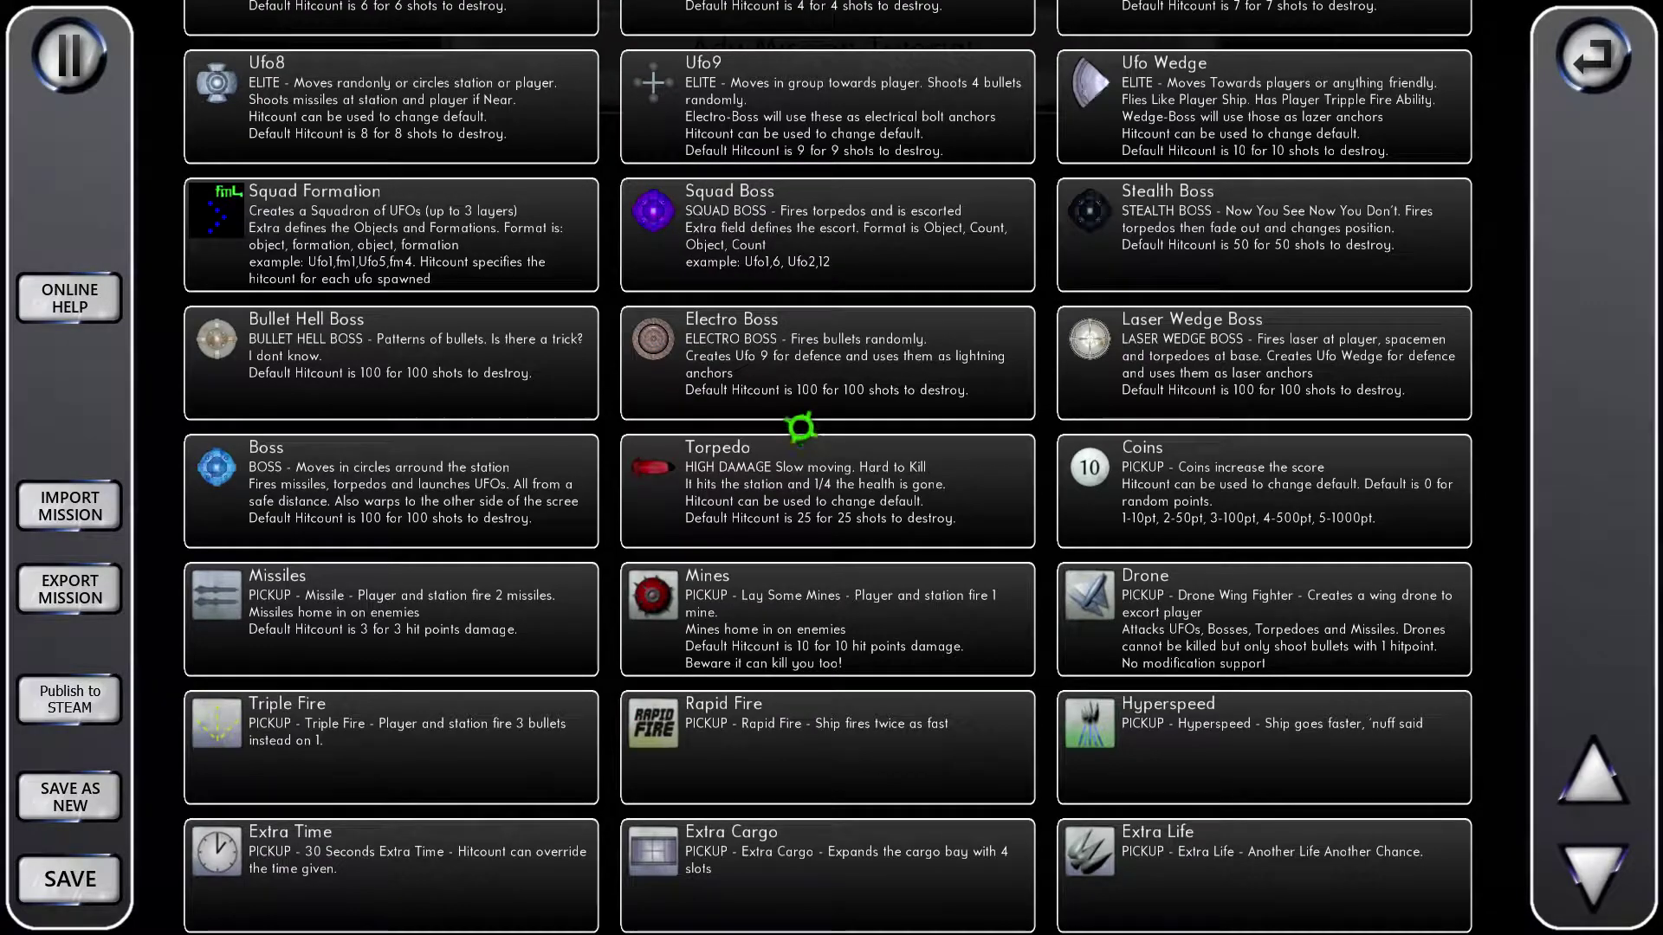
scroll(800, 427, "down", 3)
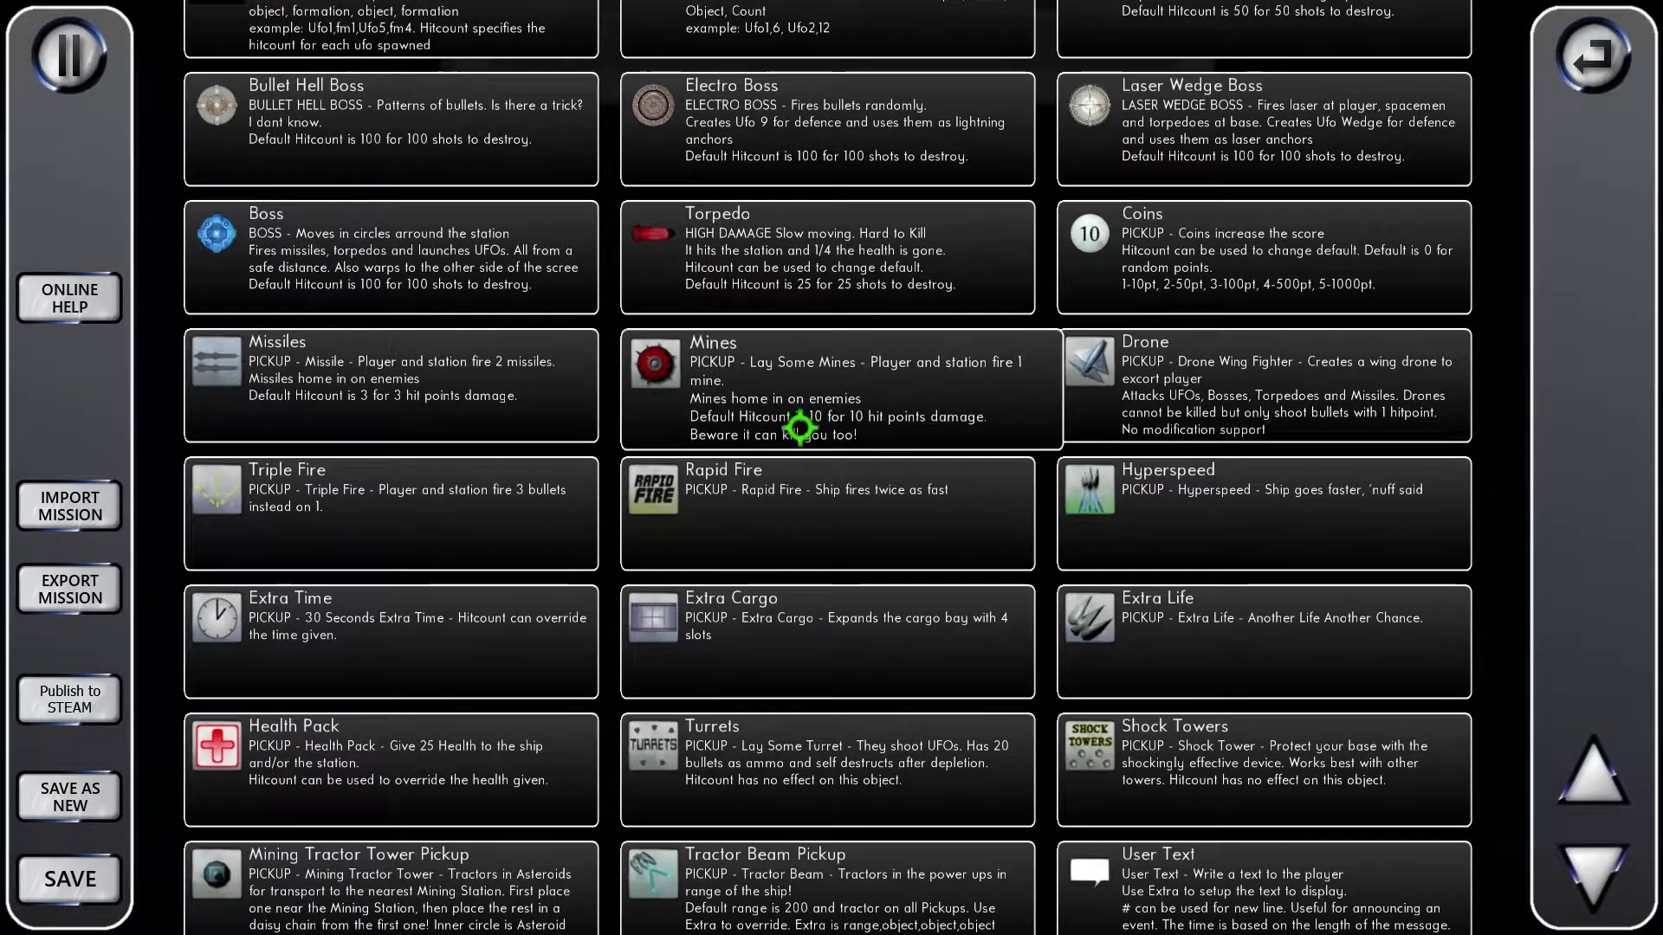
scroll(801, 427, "up", 5)
scroll(798, 437, "down", 10)
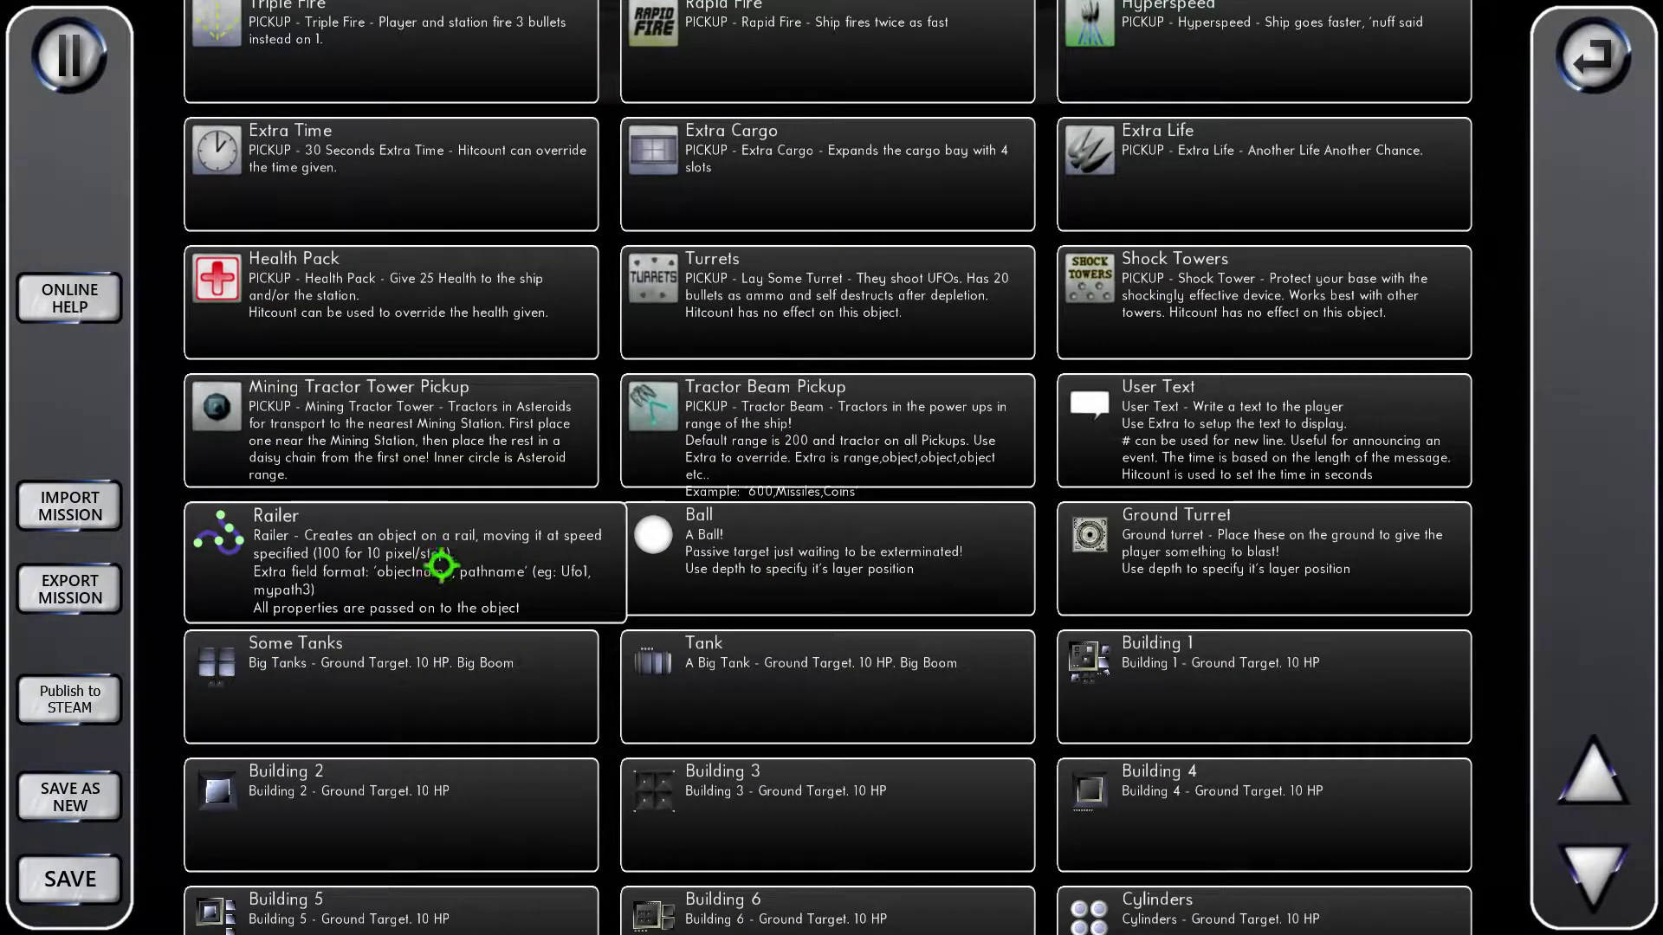
left_click(412, 566)
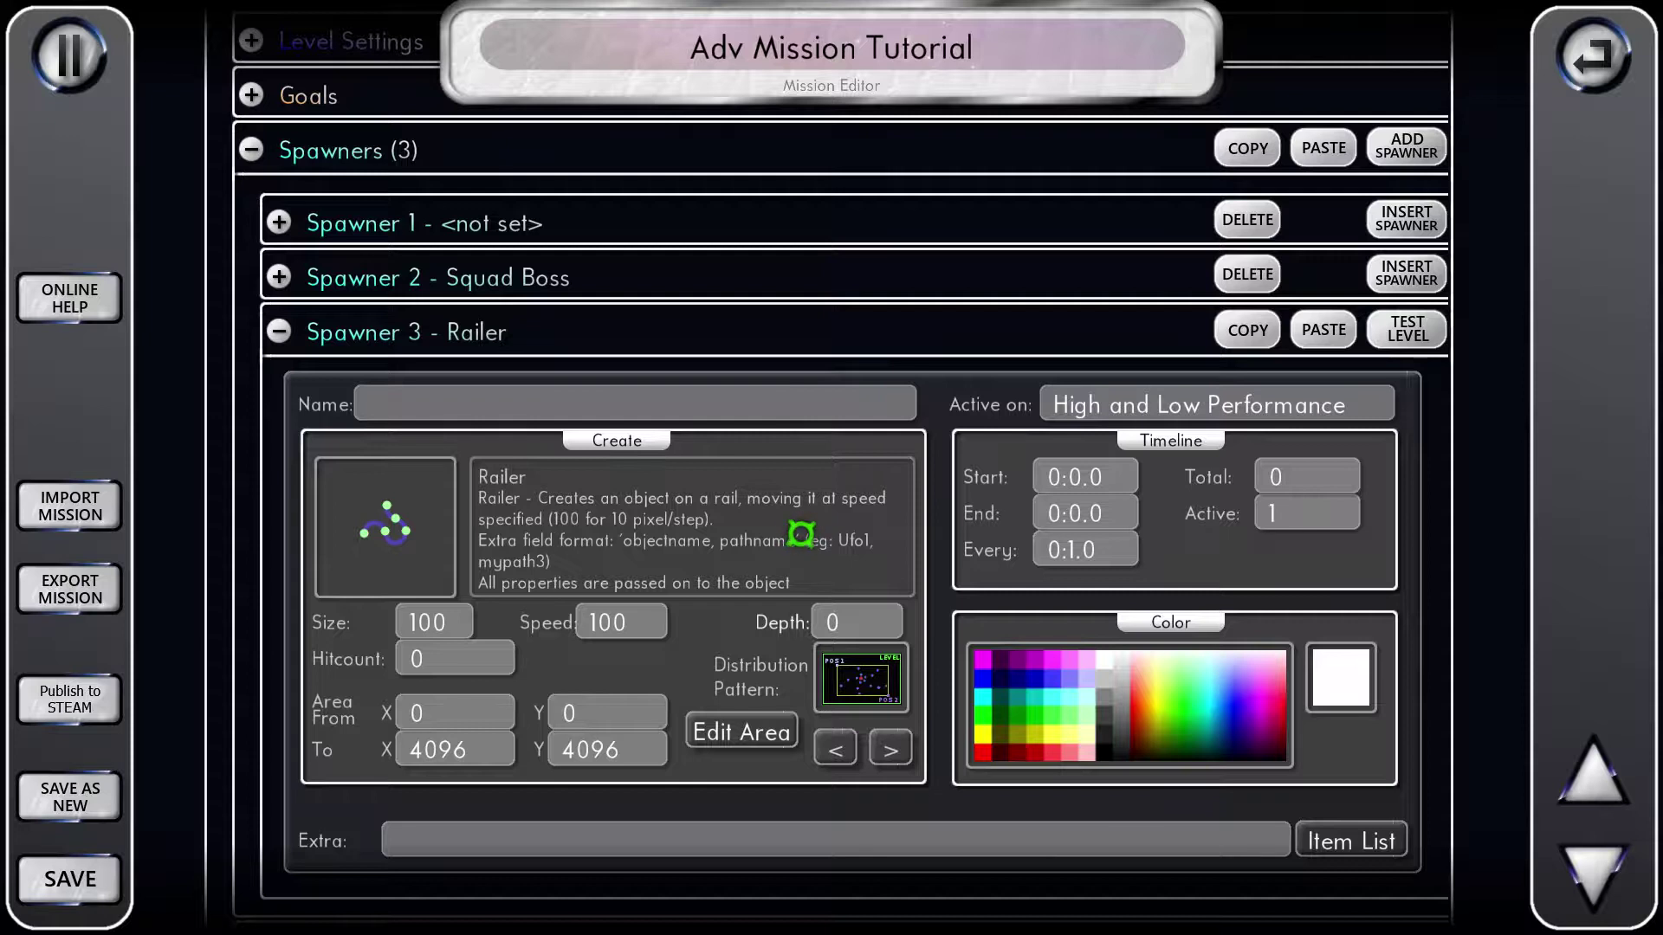
- Add a new path to the Paths section of the Mission Resources and open it for editing
scroll(800, 533, "down", 1)
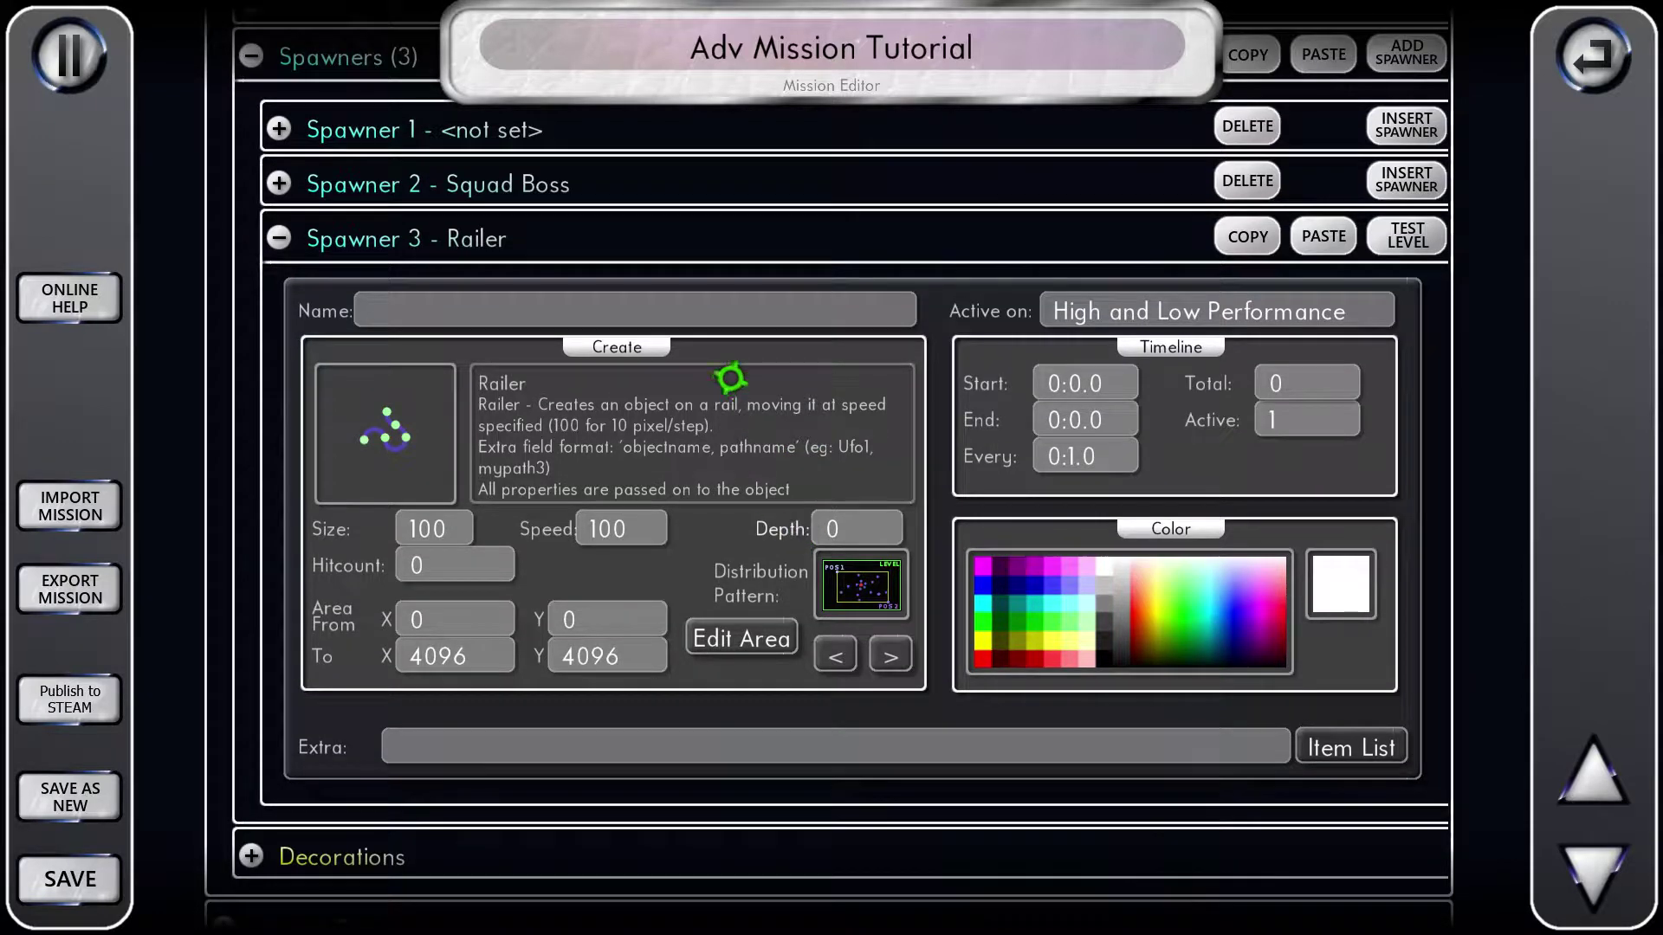
scroll(730, 378, "down", 1)
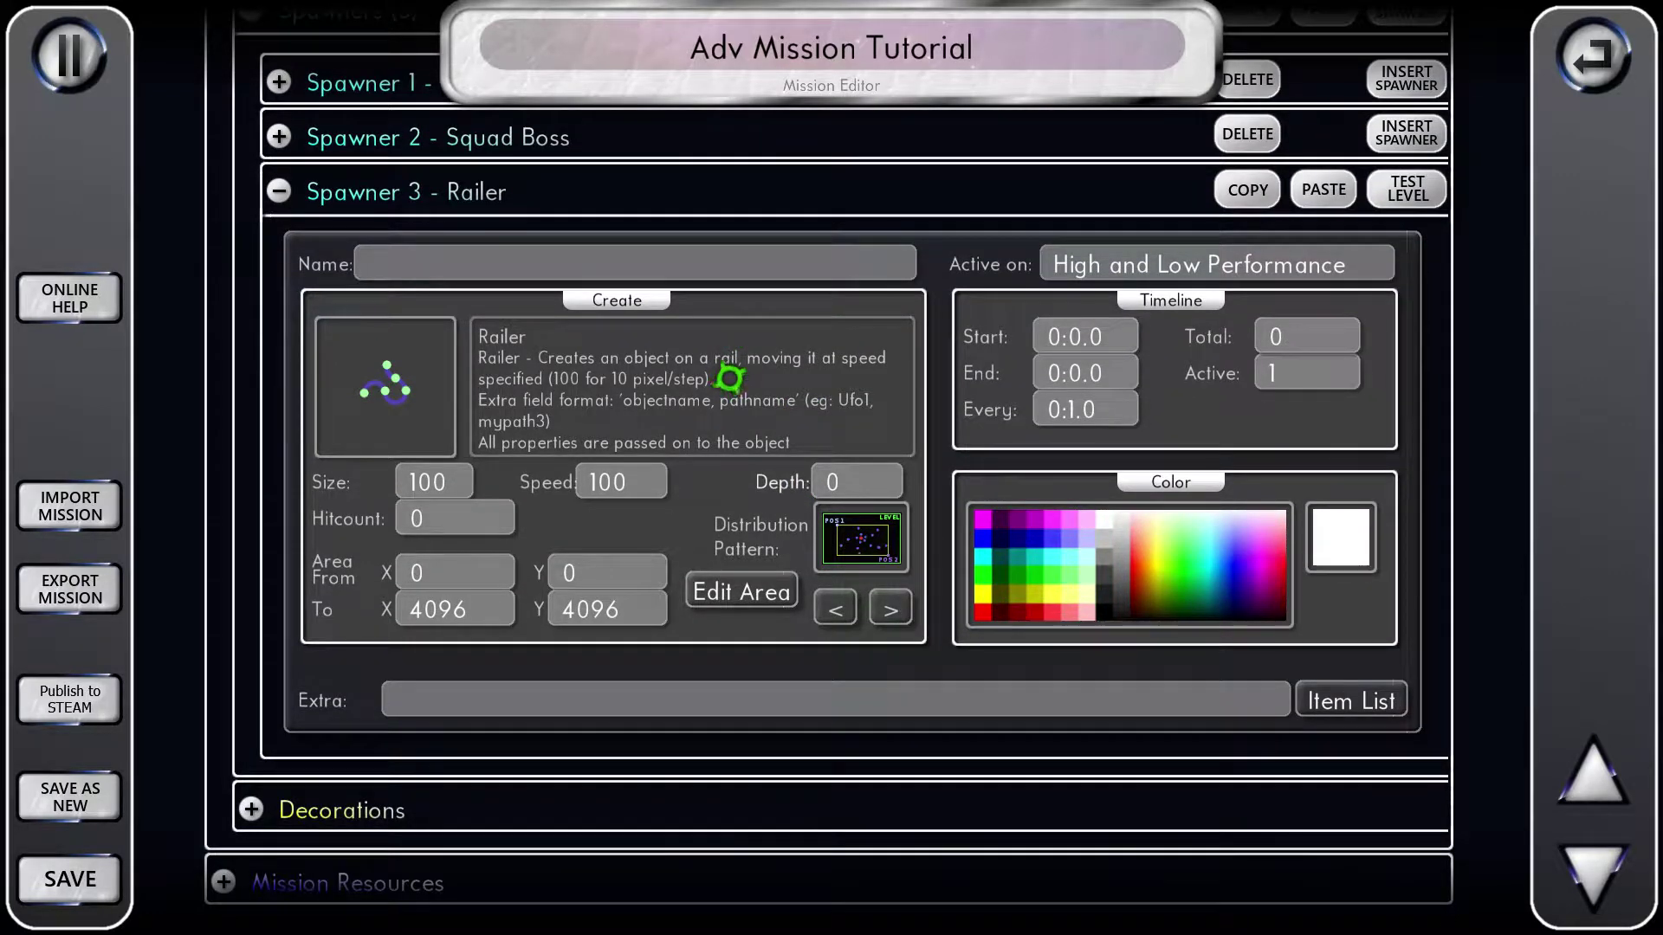
scroll(730, 379, "down", 4)
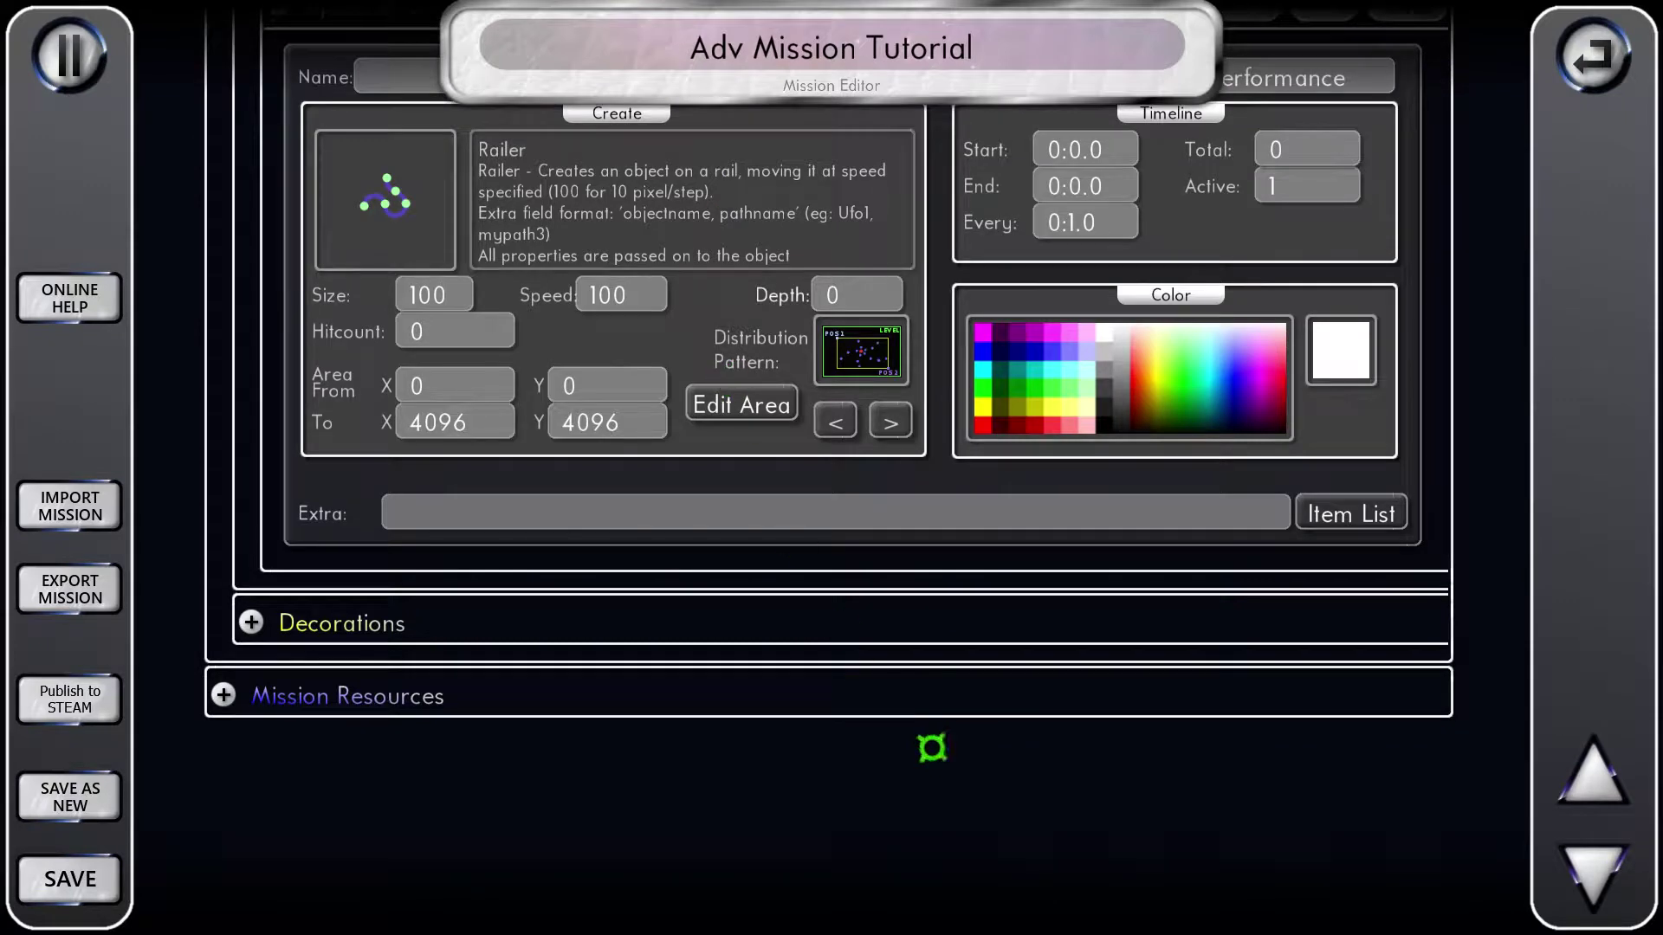
scroll(675, 283, "up", 3)
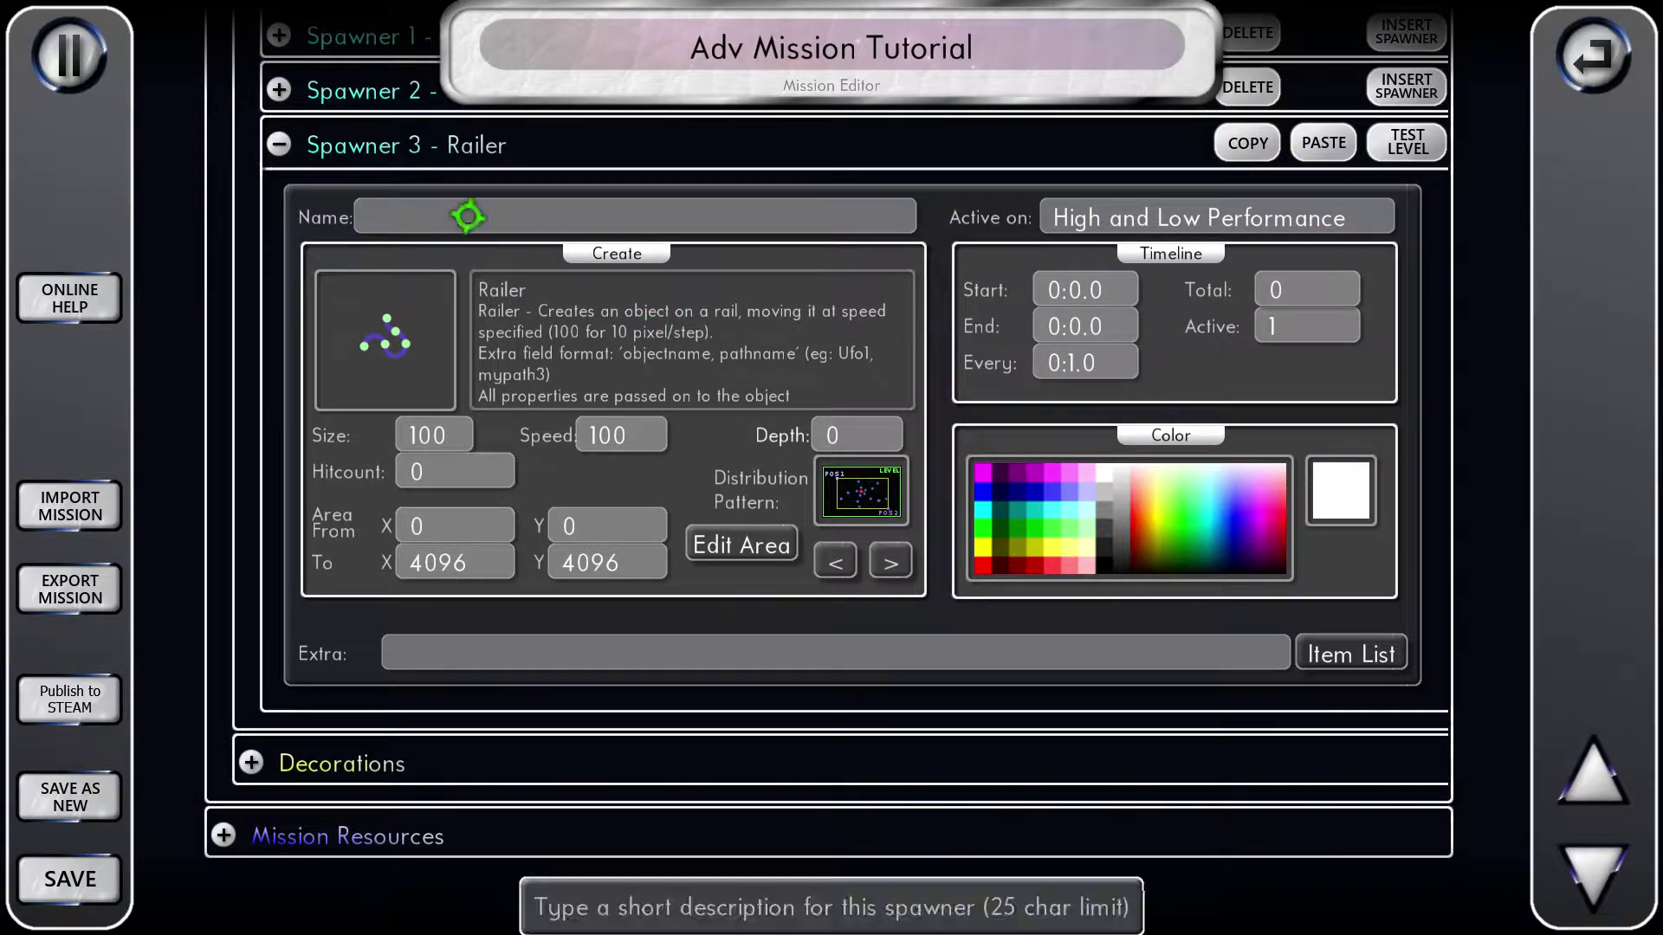
scroll(676, 381, "down", 3)
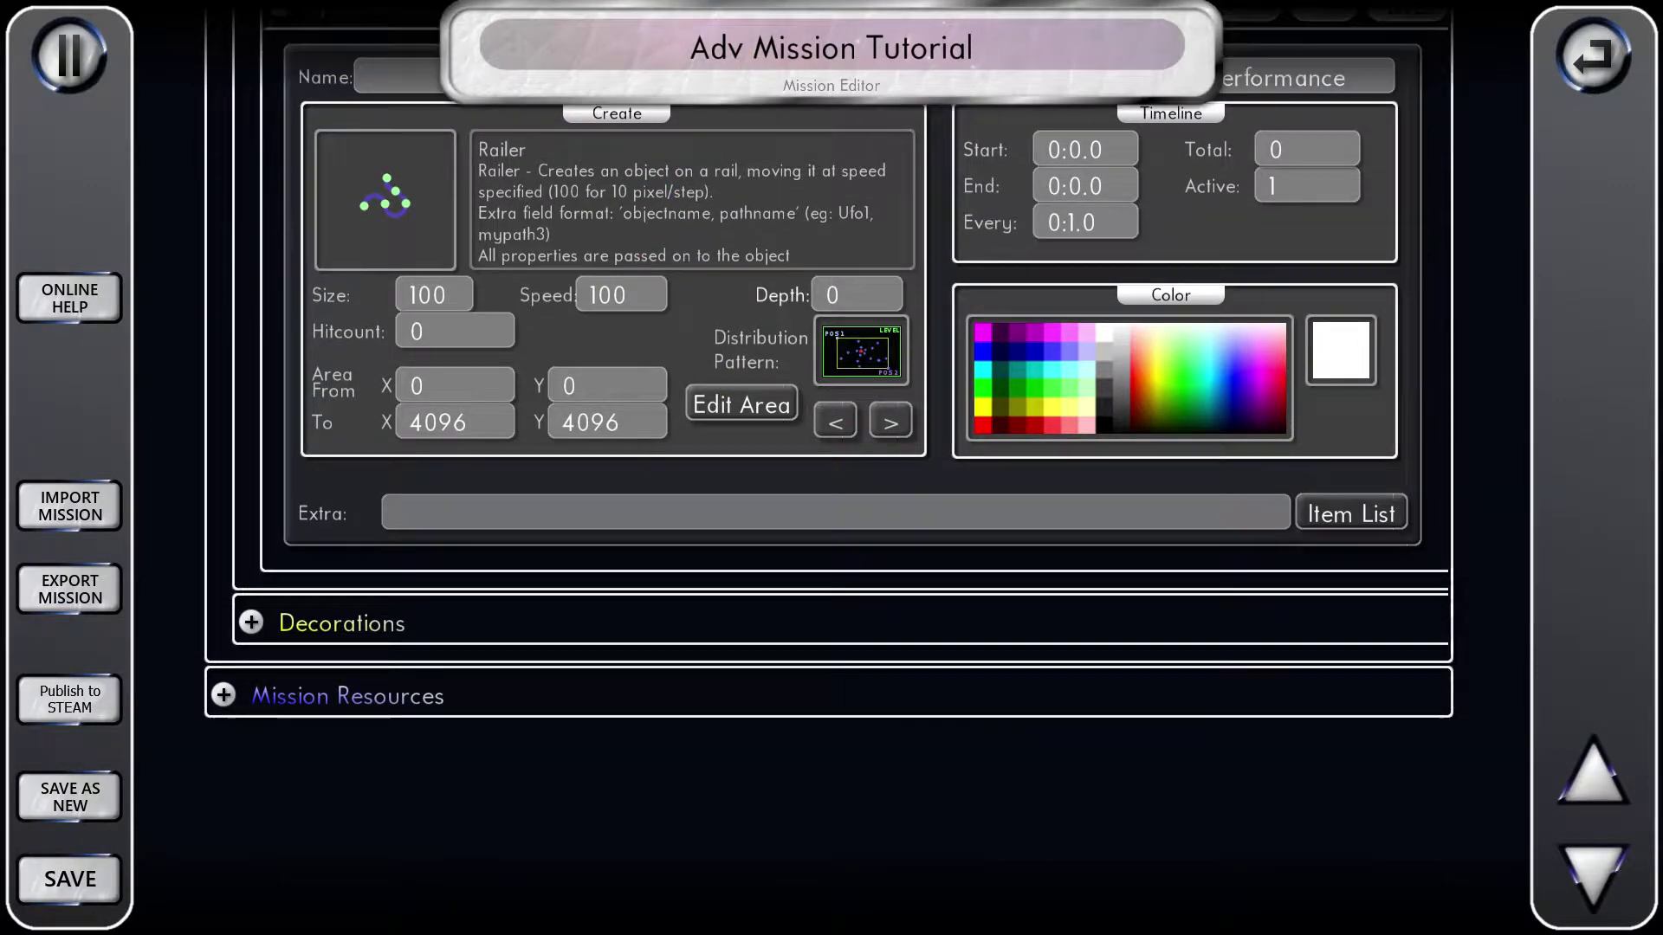
left_click(395, 693)
scroll(419, 694, "down", 5)
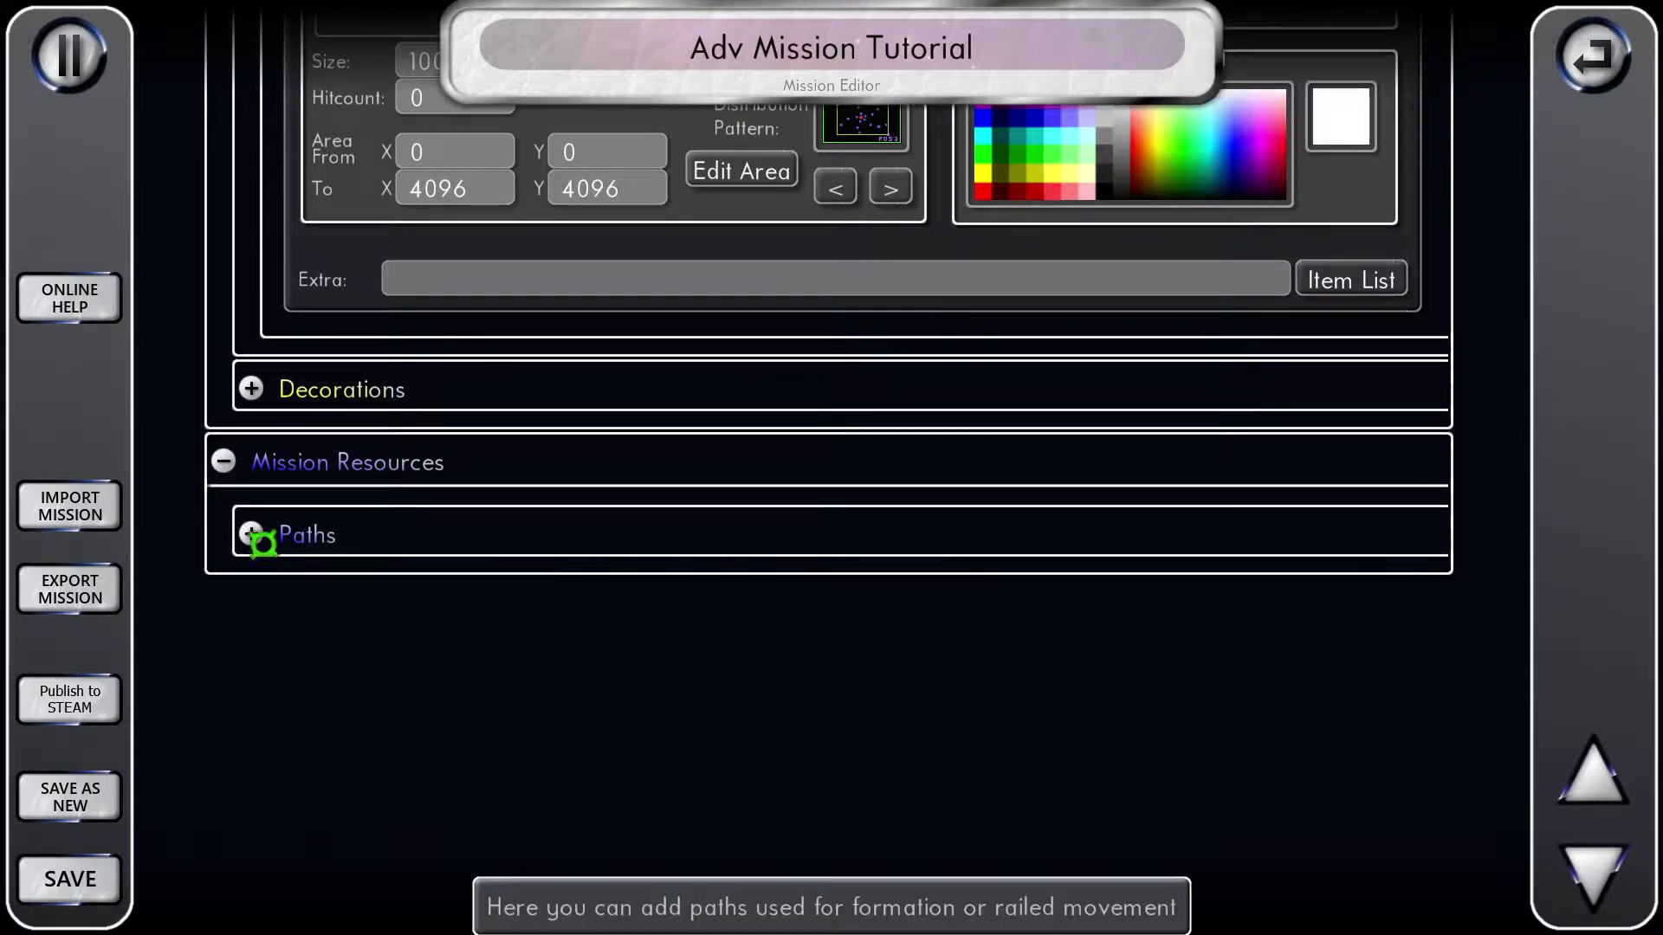
left_click(260, 532)
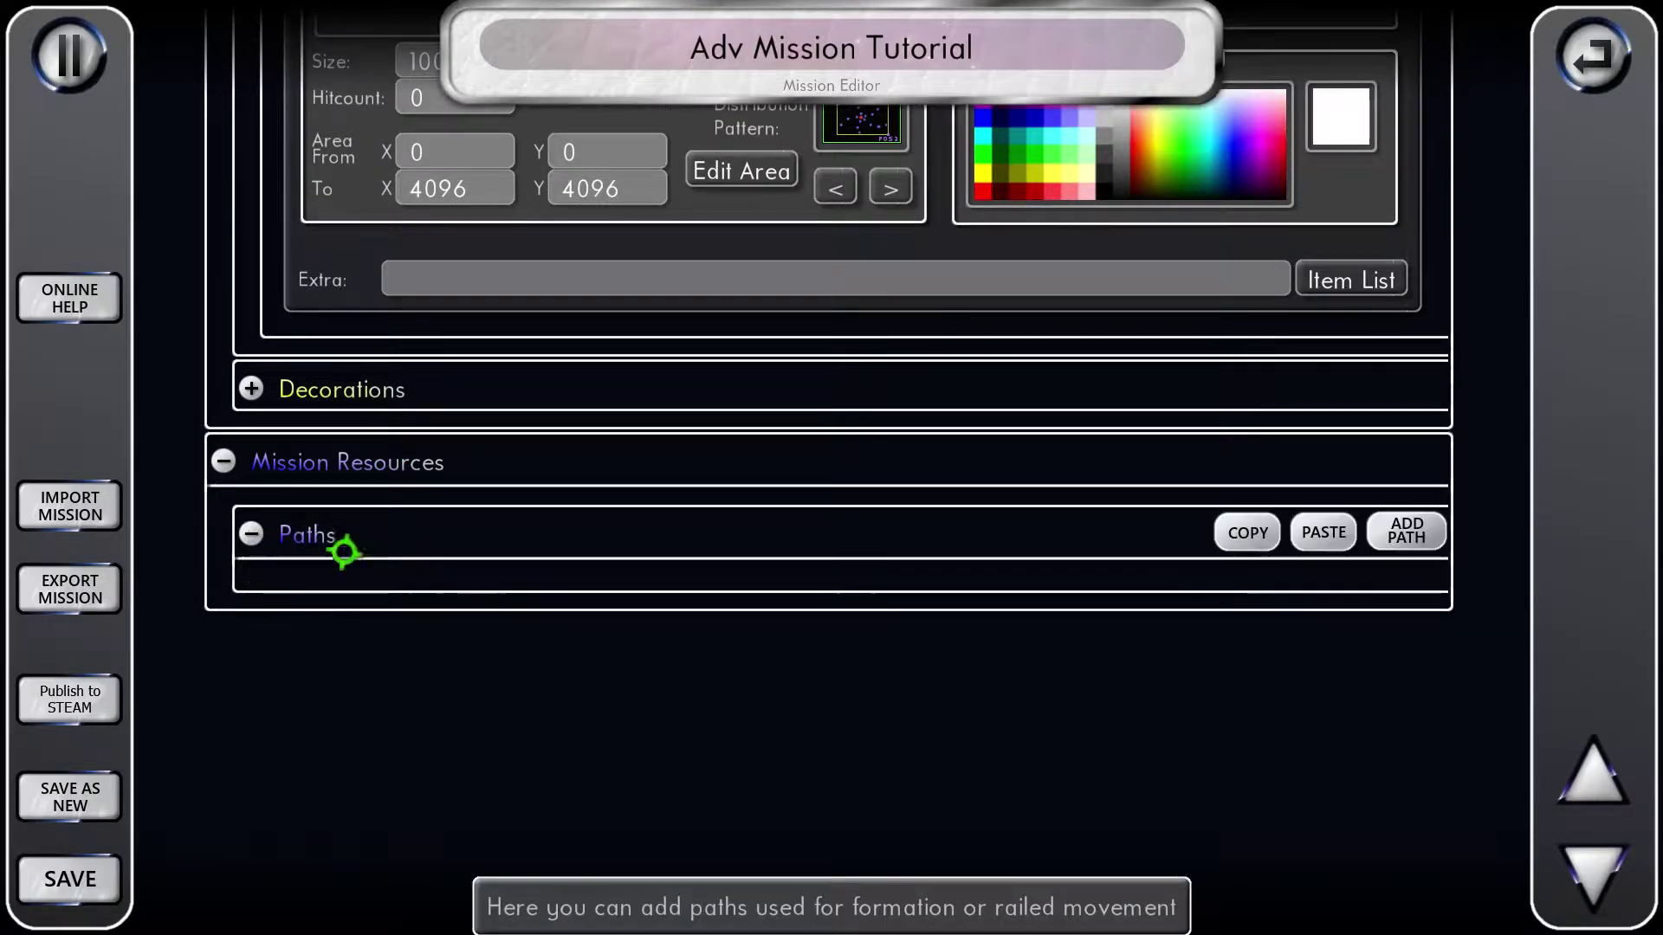
left_click(1407, 531)
left_click(464, 606)
scroll(638, 520, "down", 9)
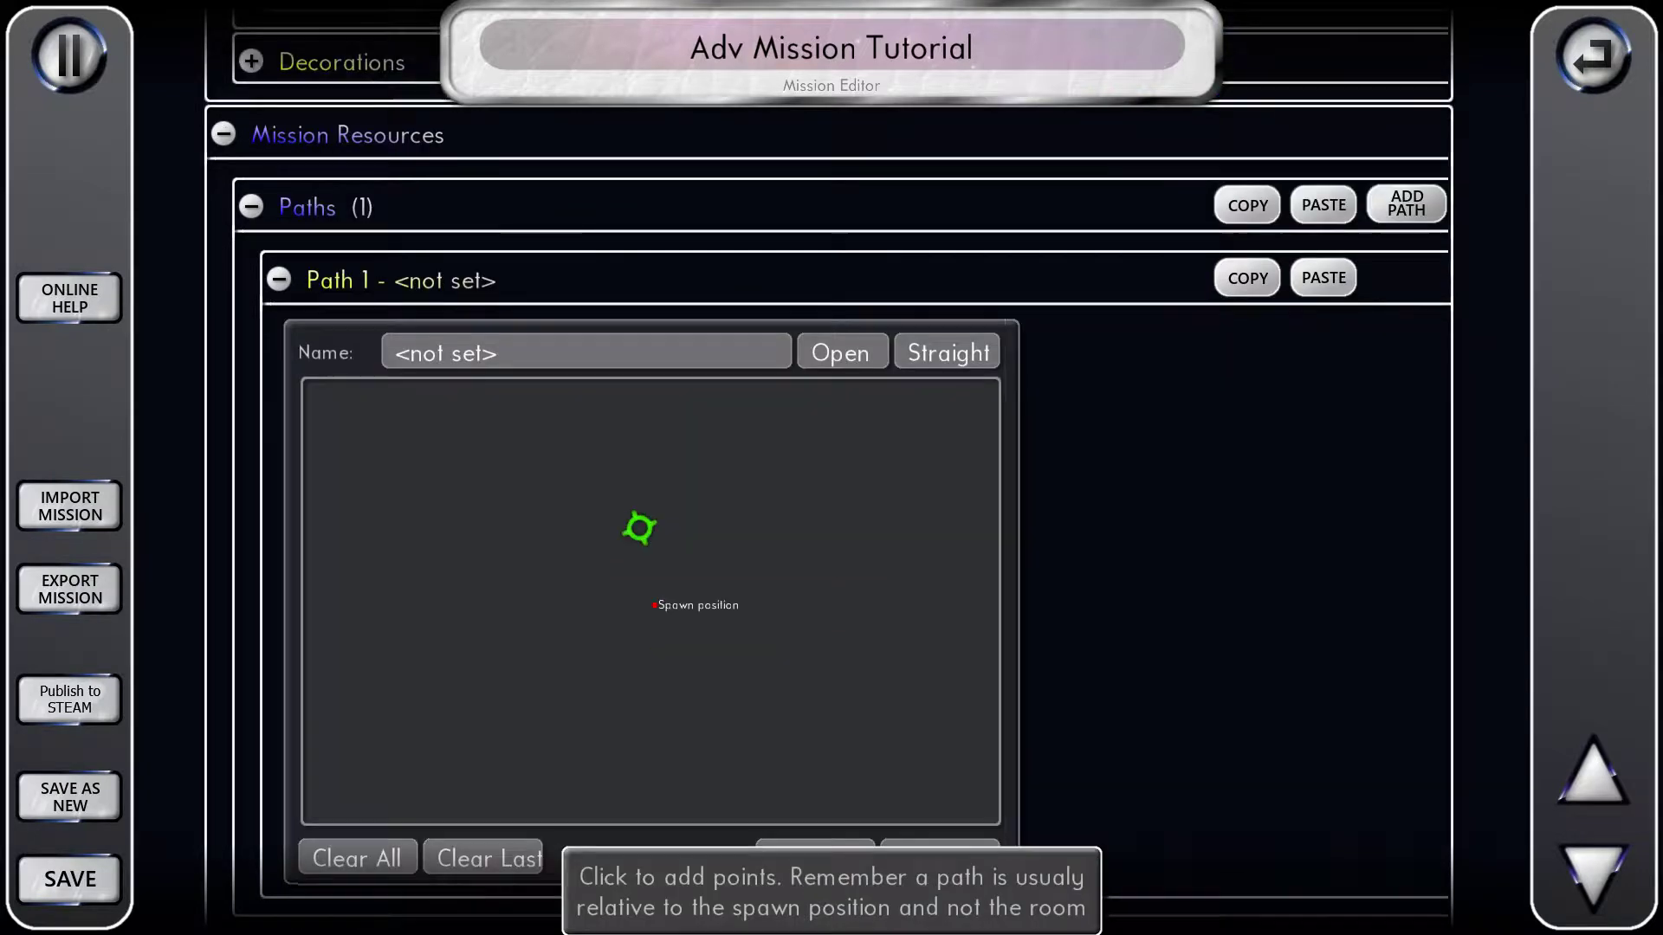
scroll(640, 527, "down", 2)
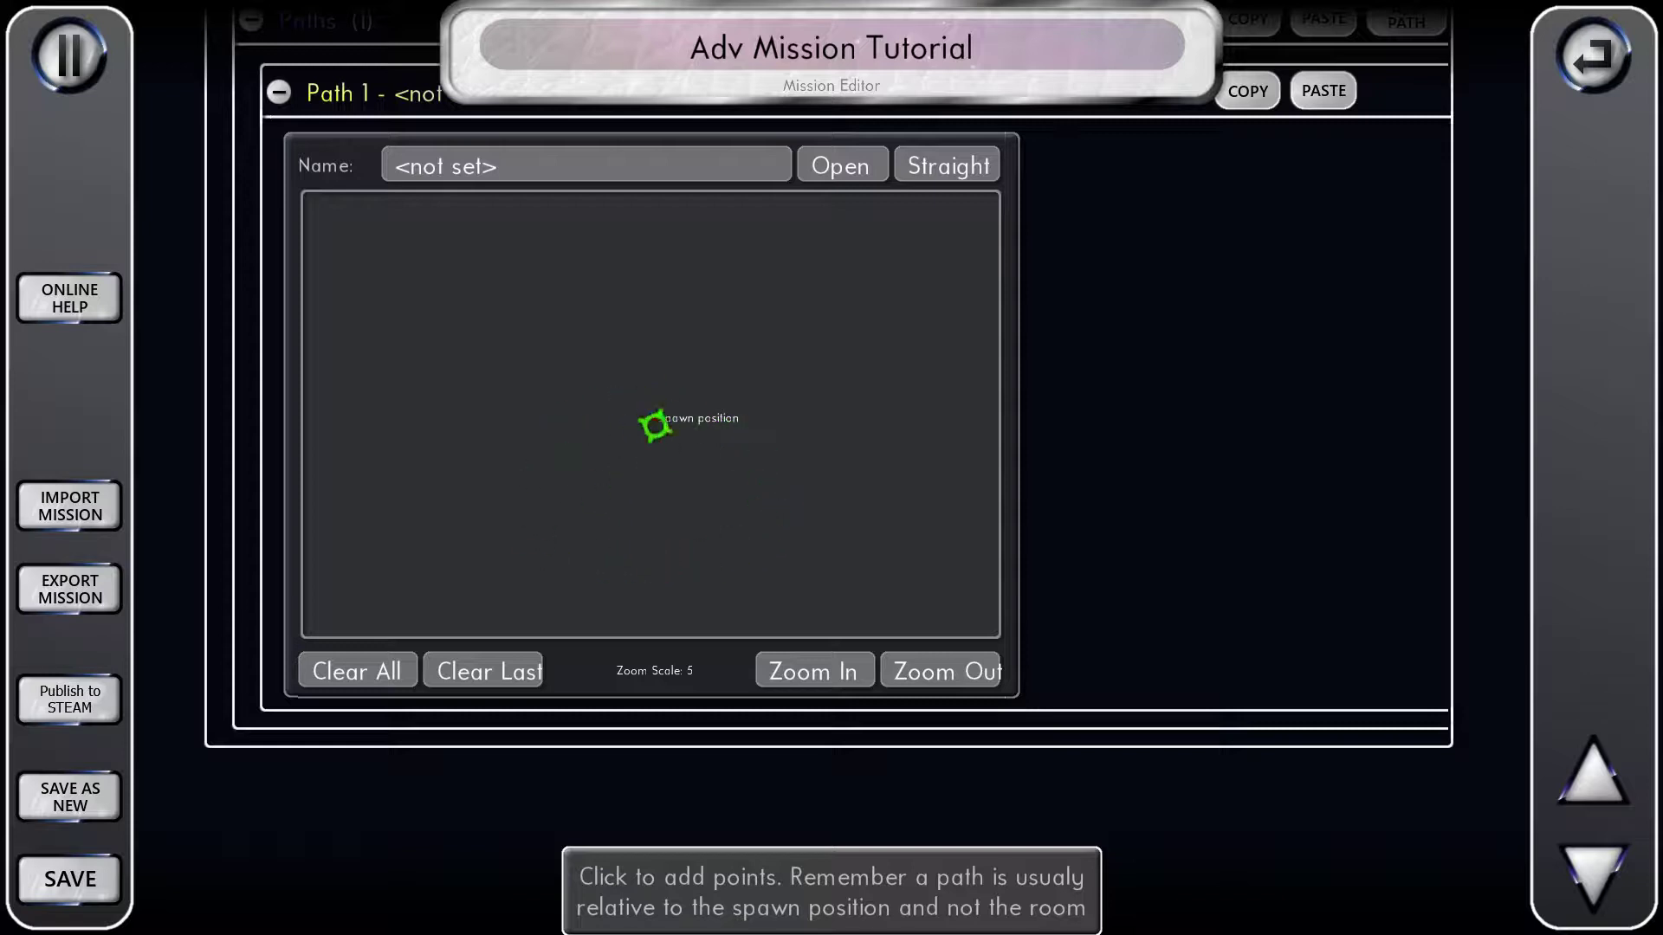
- Set Spawner 3's spawn area to a single point west of the station, at about 796,2178
scroll(650, 427, "up", 10)
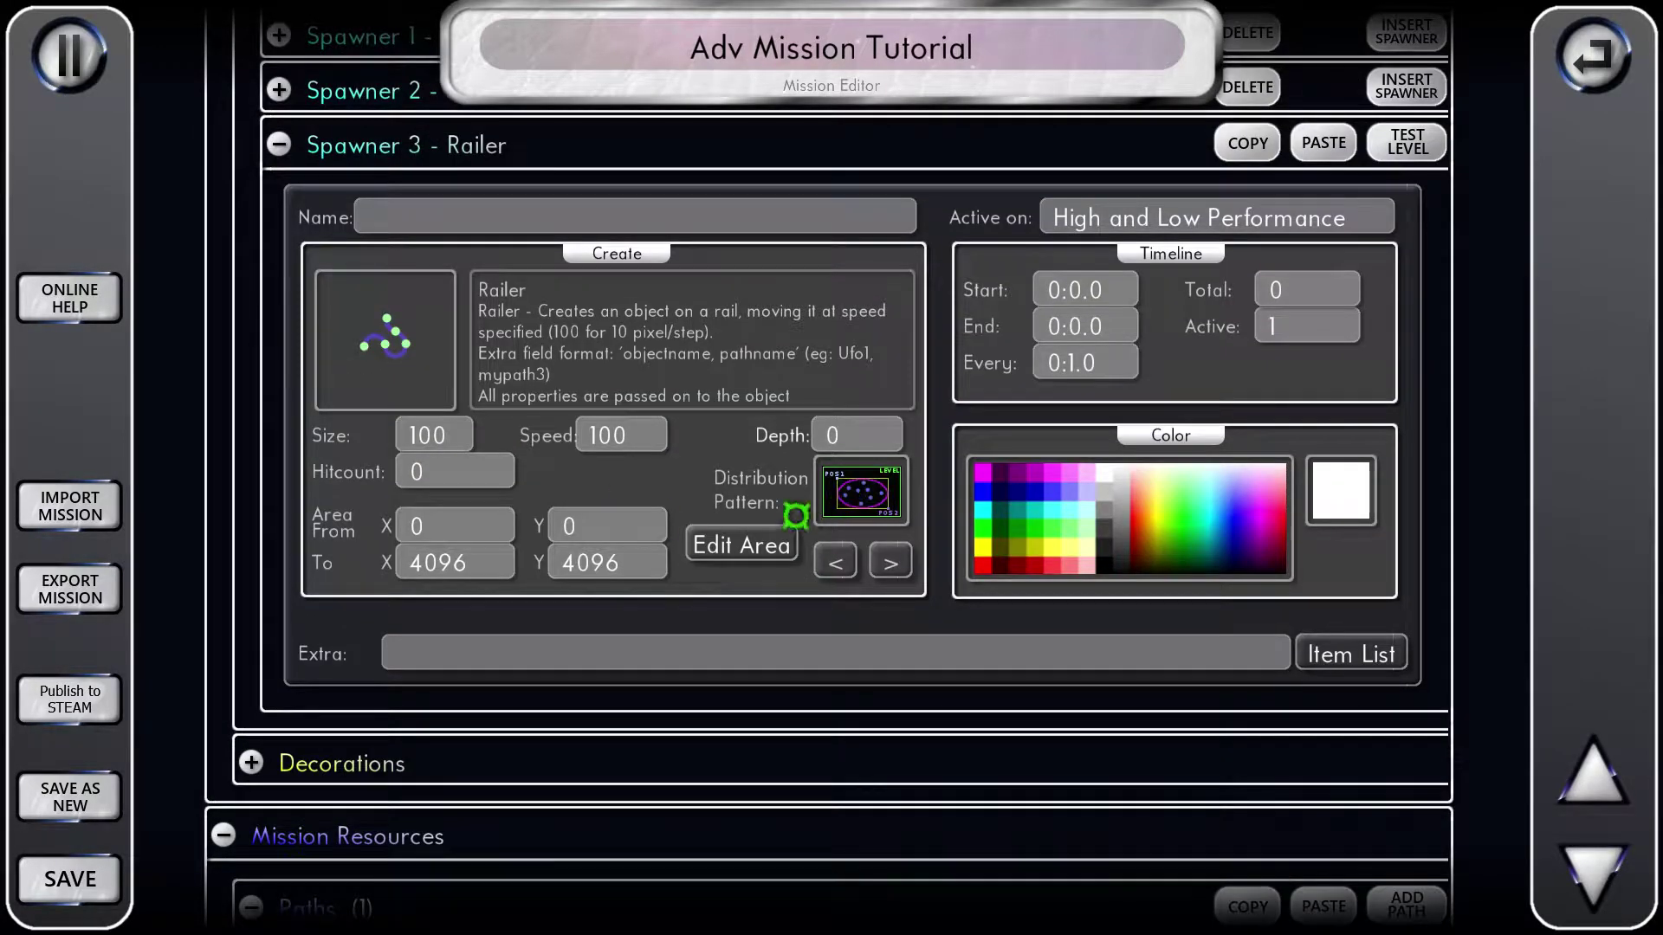
left_click(758, 540)
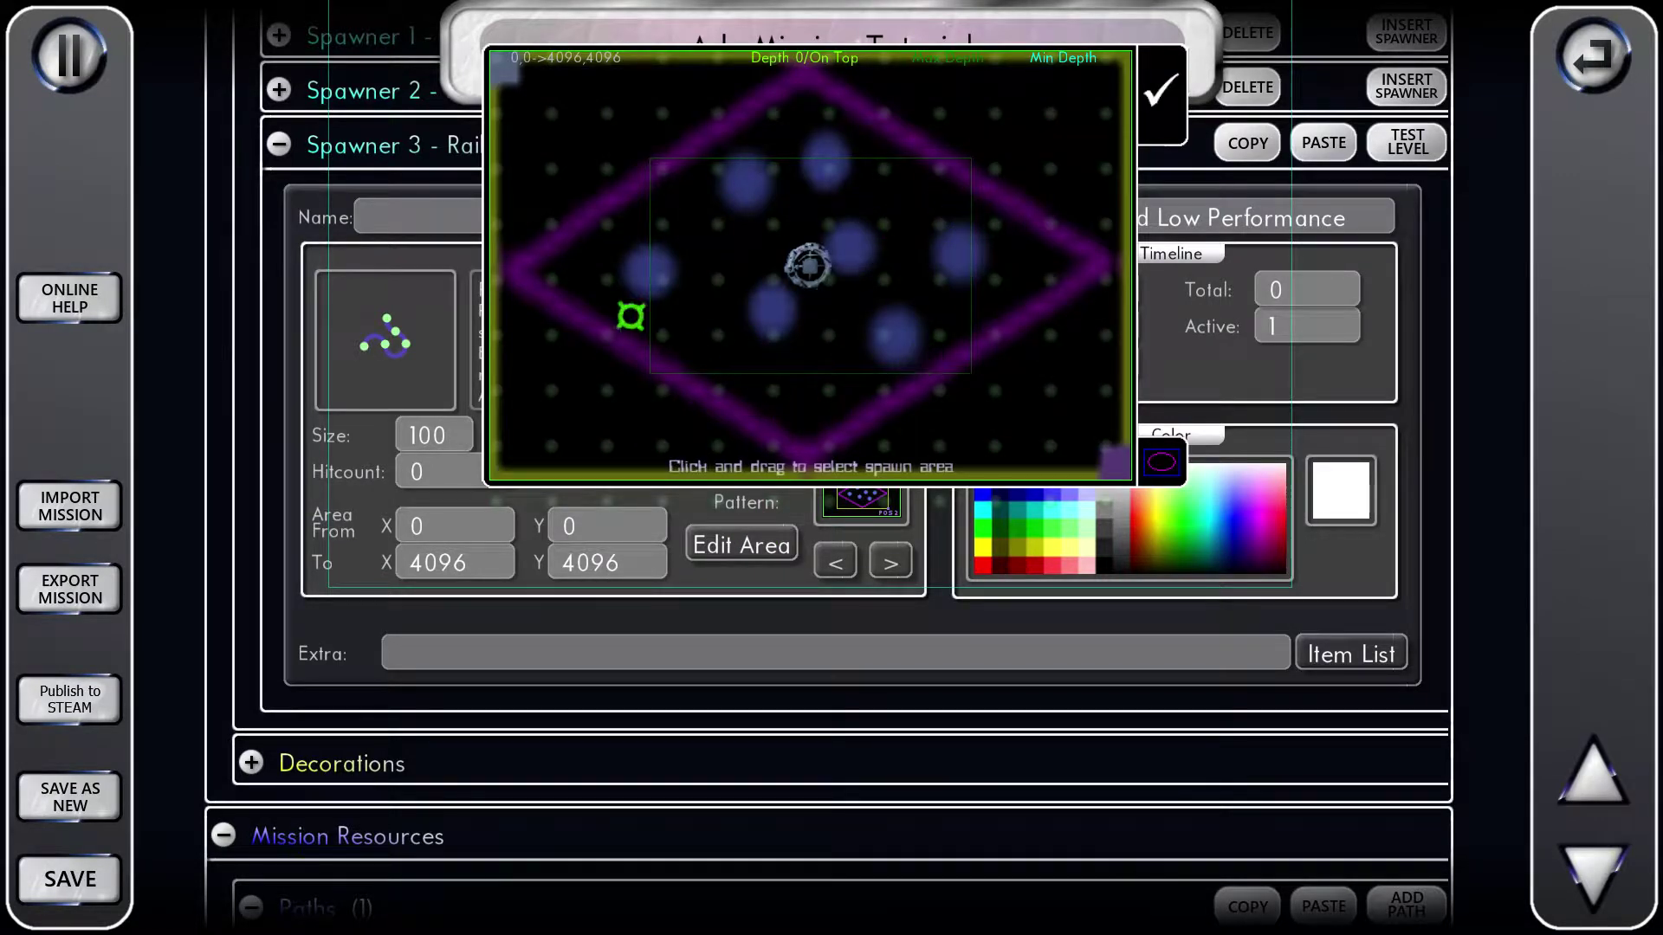
left_click(614, 278)
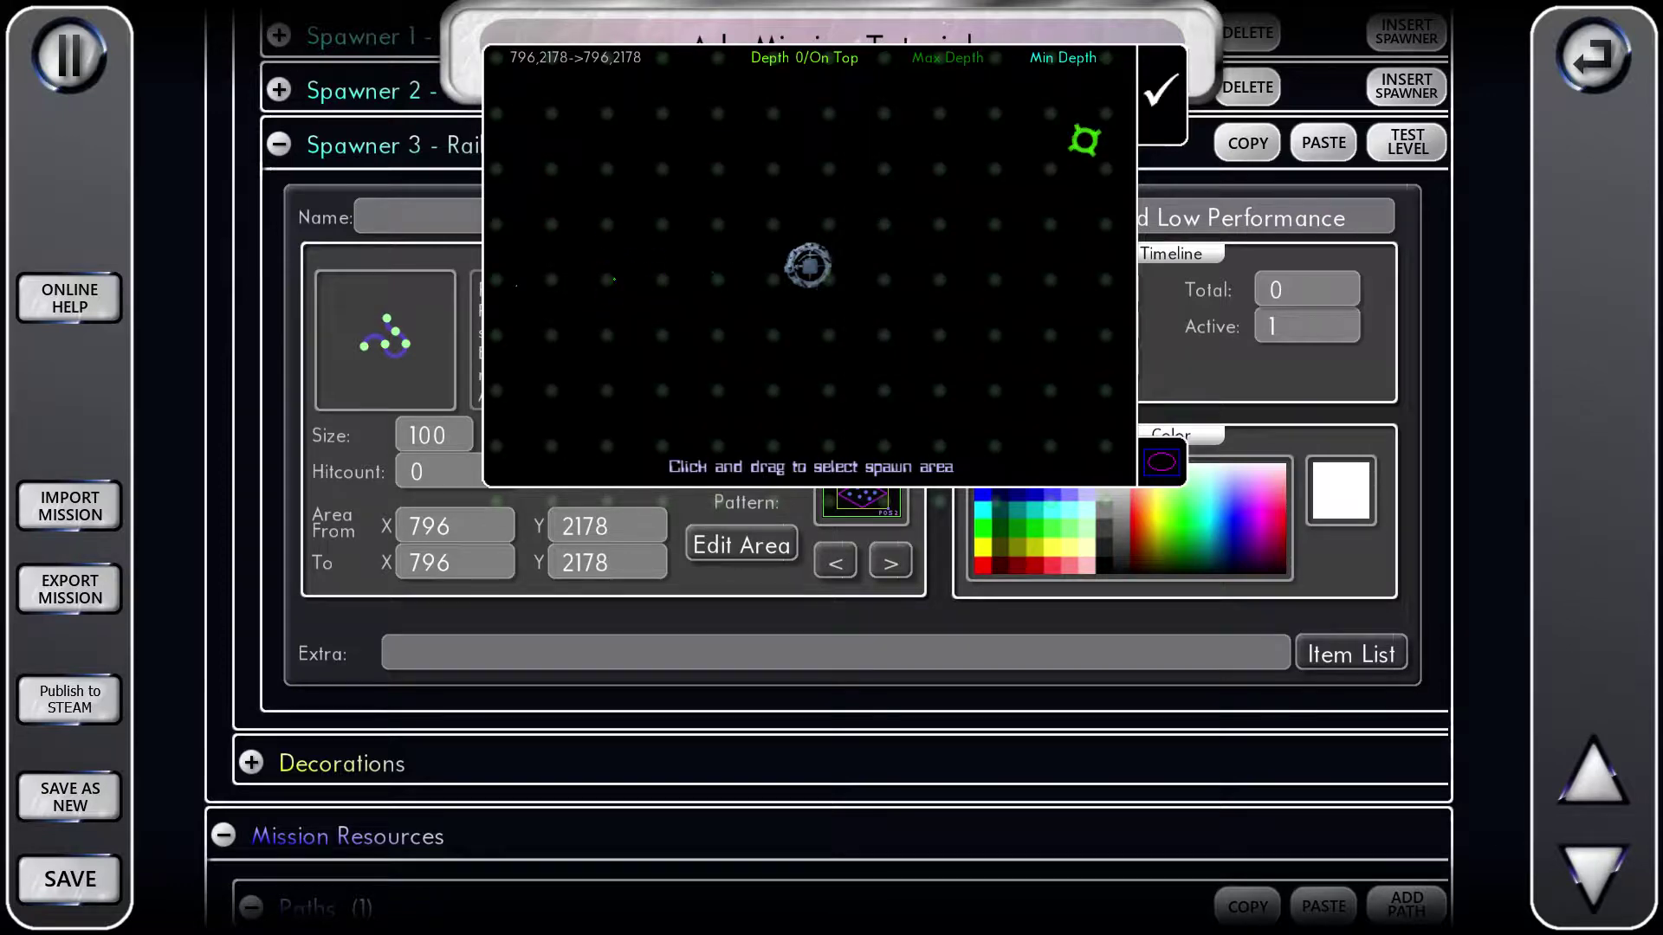
left_click(1160, 89)
- Draw a six-point path from the spawn position through about (410,300), (285,635), (-265,885), (-480,545) and (-465,150)
scroll(925, 343, "down", 3)
scroll(925, 344, "down", 6)
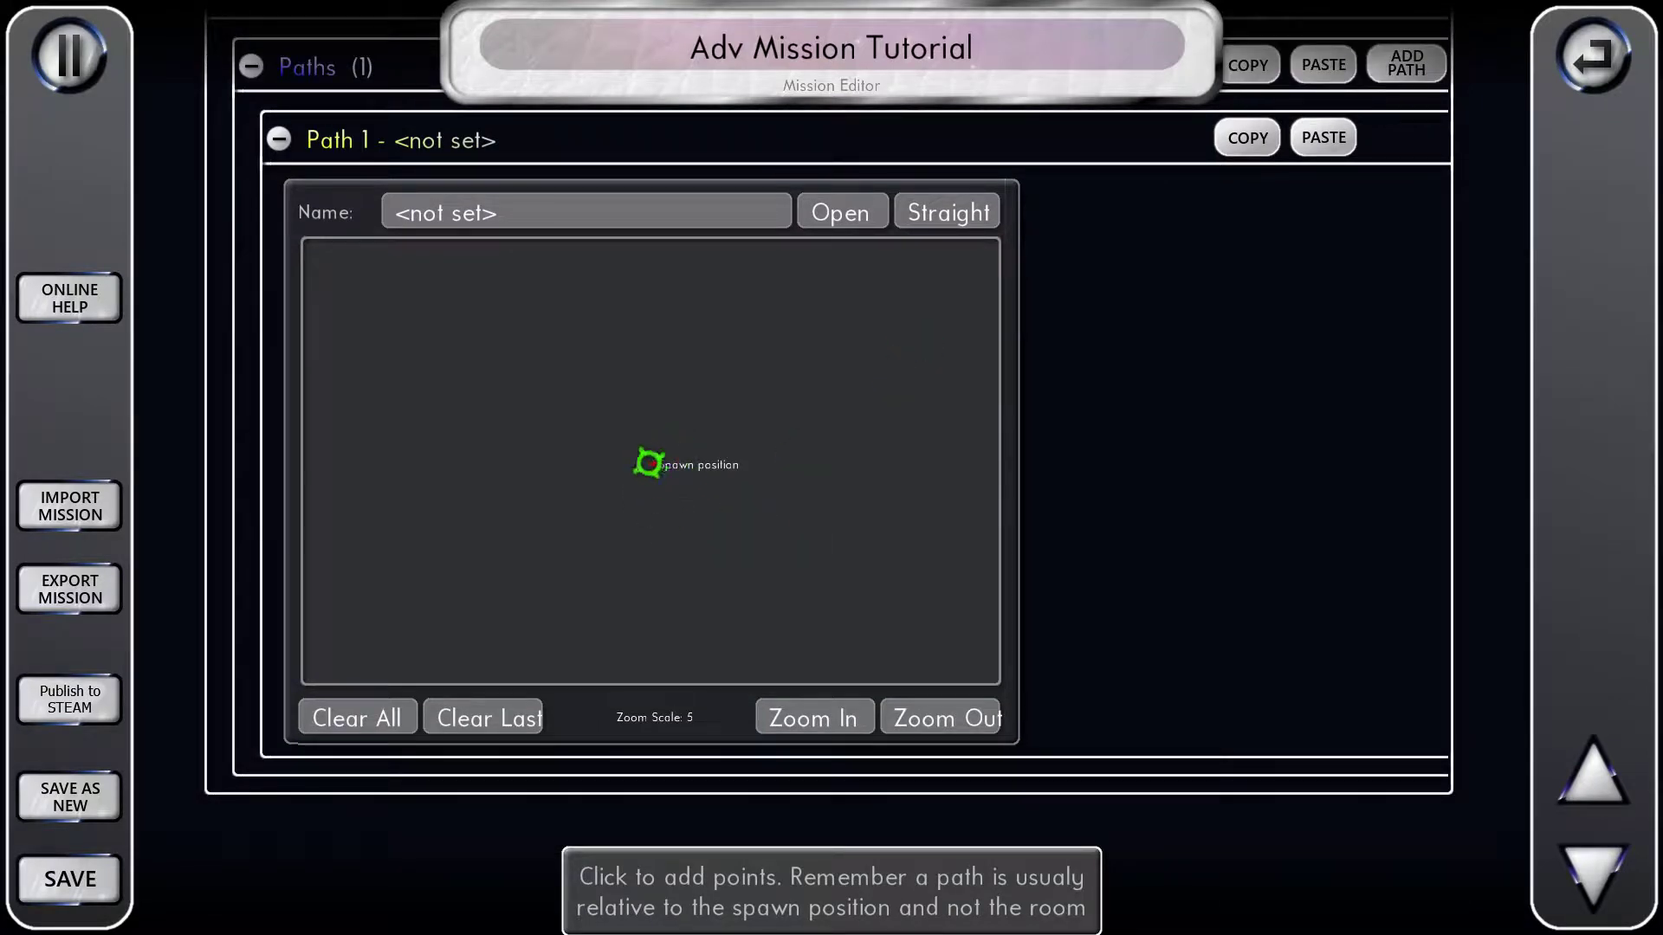
left_click(653, 465)
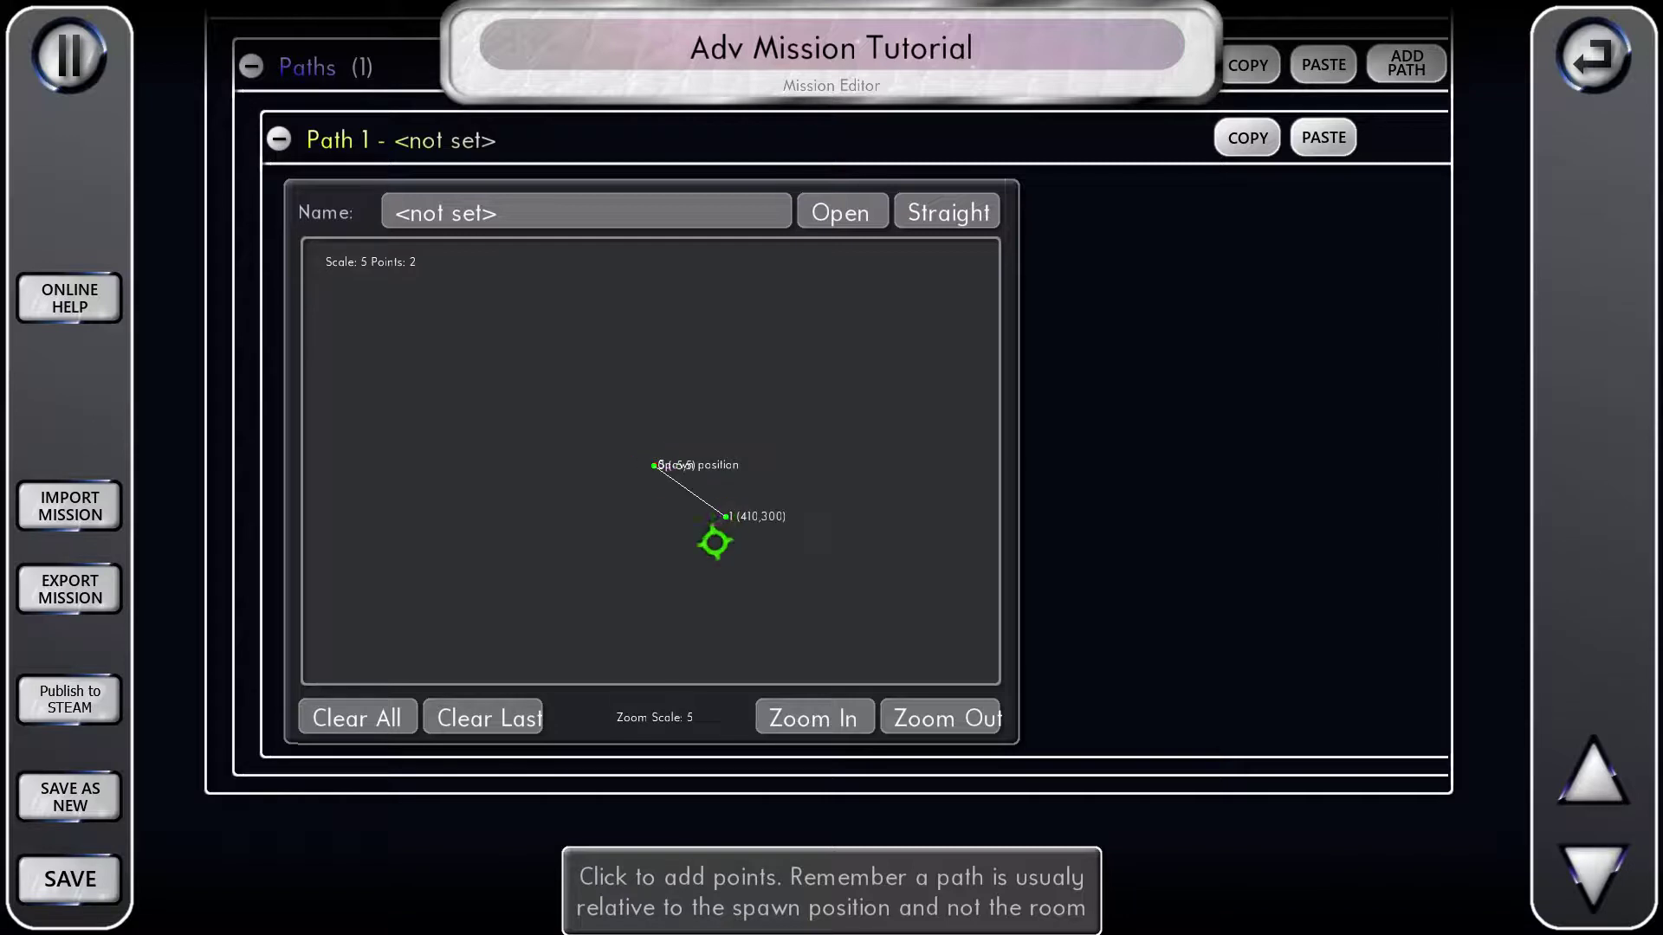
left_click(609, 617)
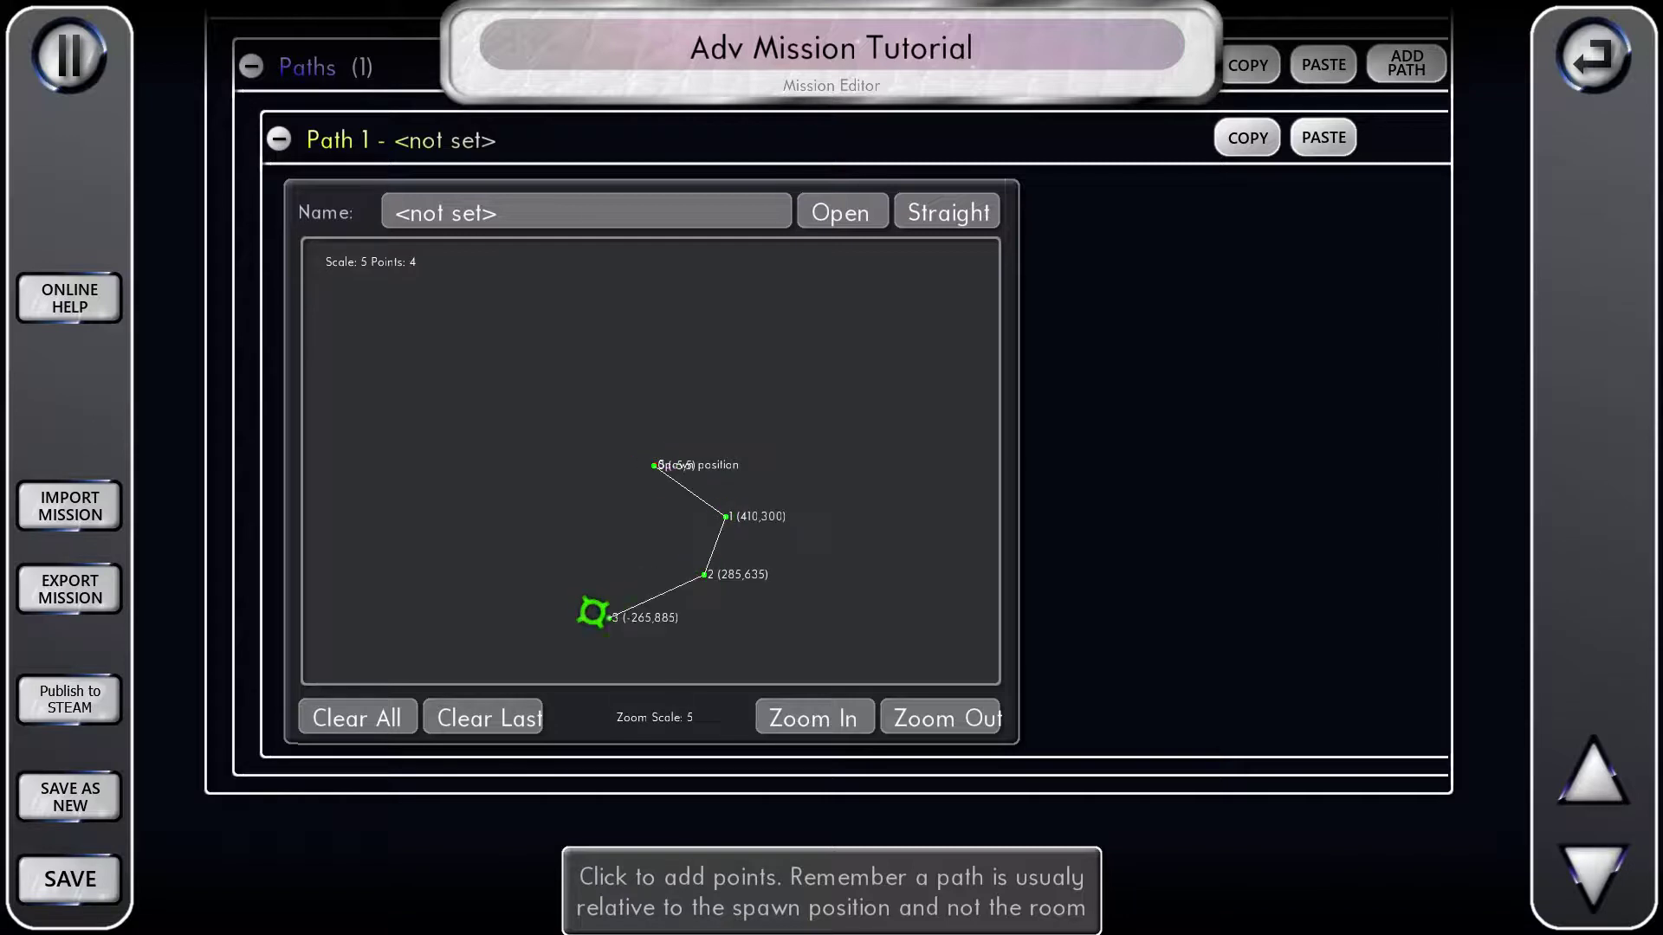
left_click(572, 558)
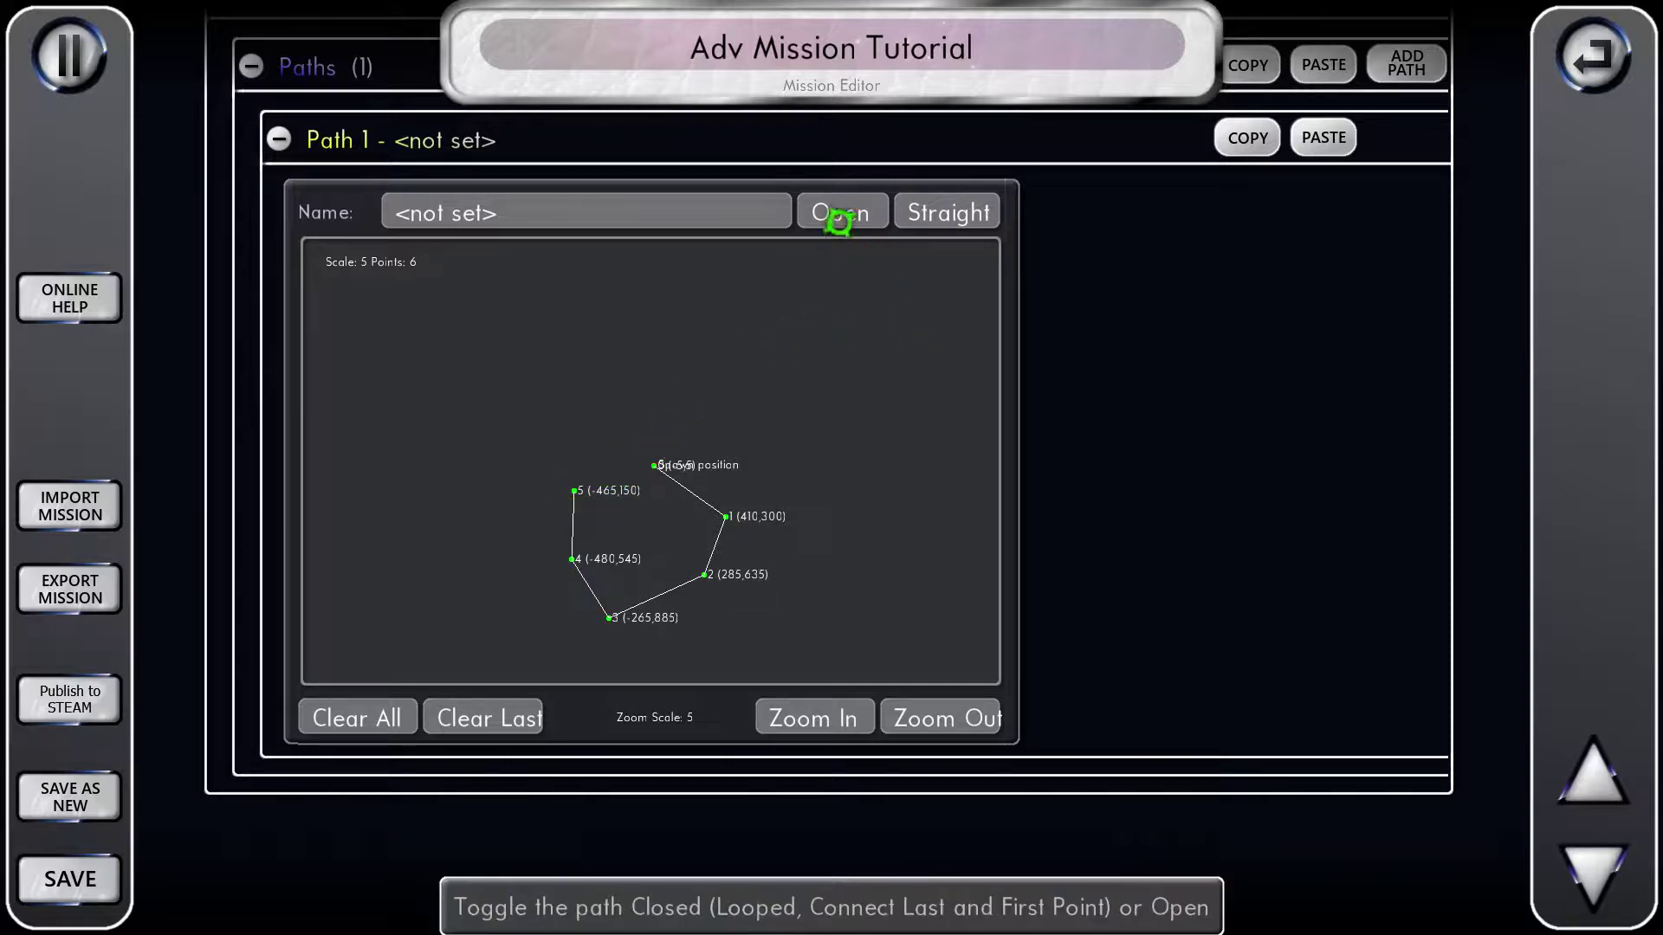
- Make Path 1 closed and curved, name it circle and collapse its entry
left_click(849, 213)
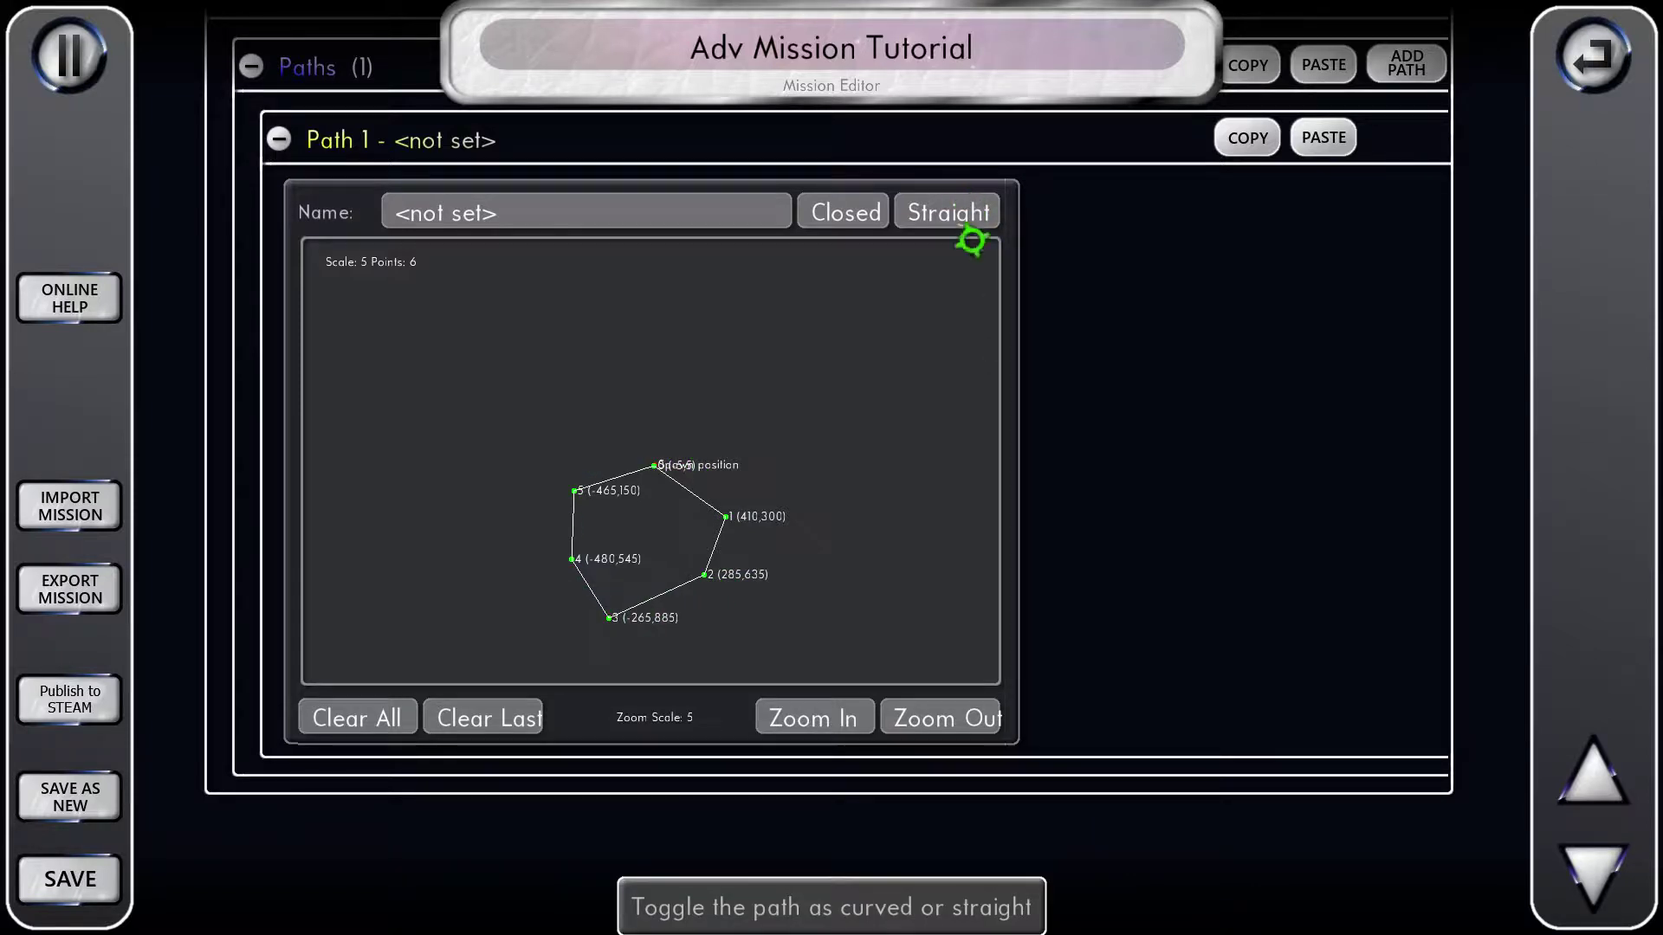
left_click(966, 213)
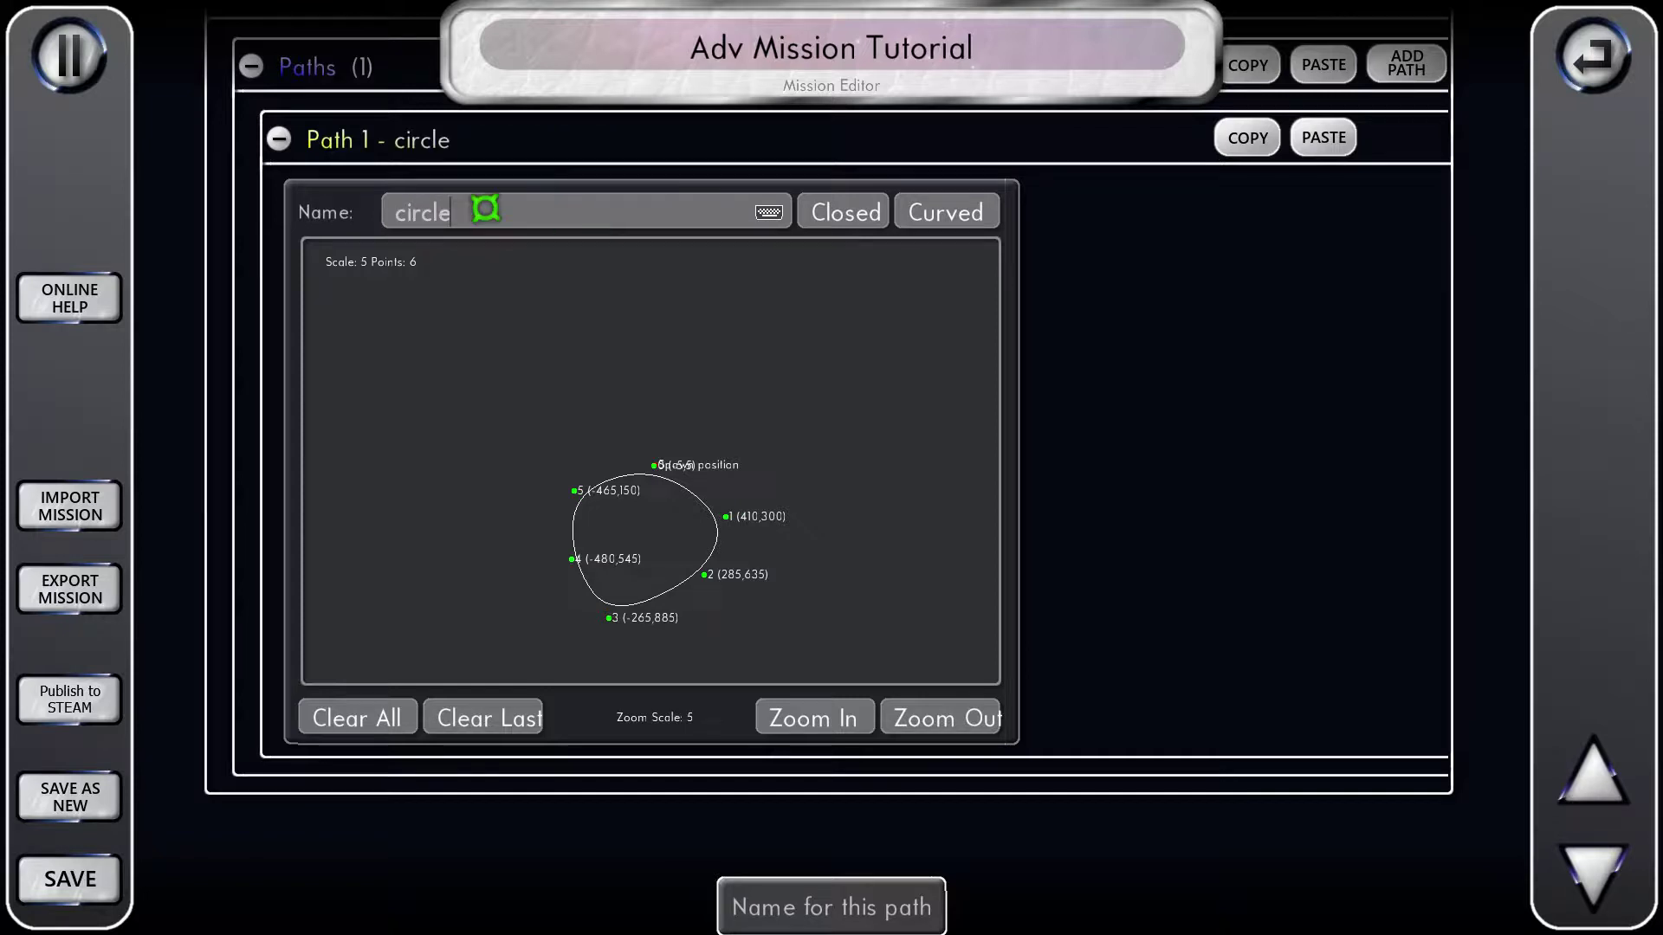
left_click(330, 138)
- Set the Extra value of Spawner 3 to Ufo1,circle
scroll(482, 490, "up", 6)
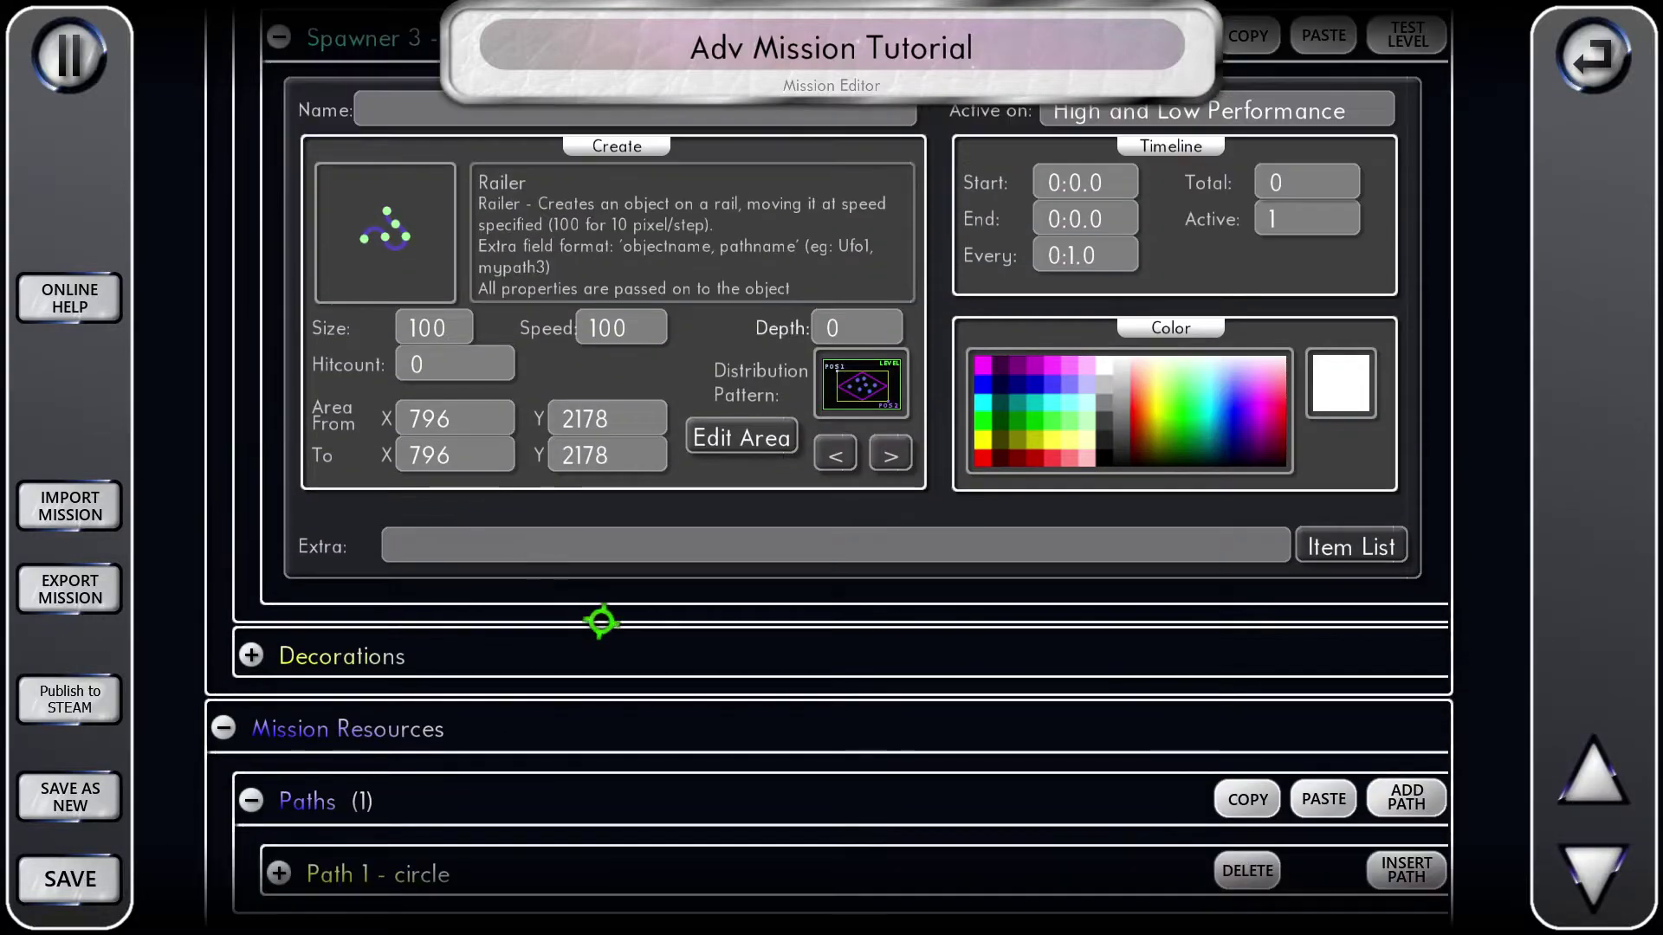
scroll(583, 621, "up", 2)
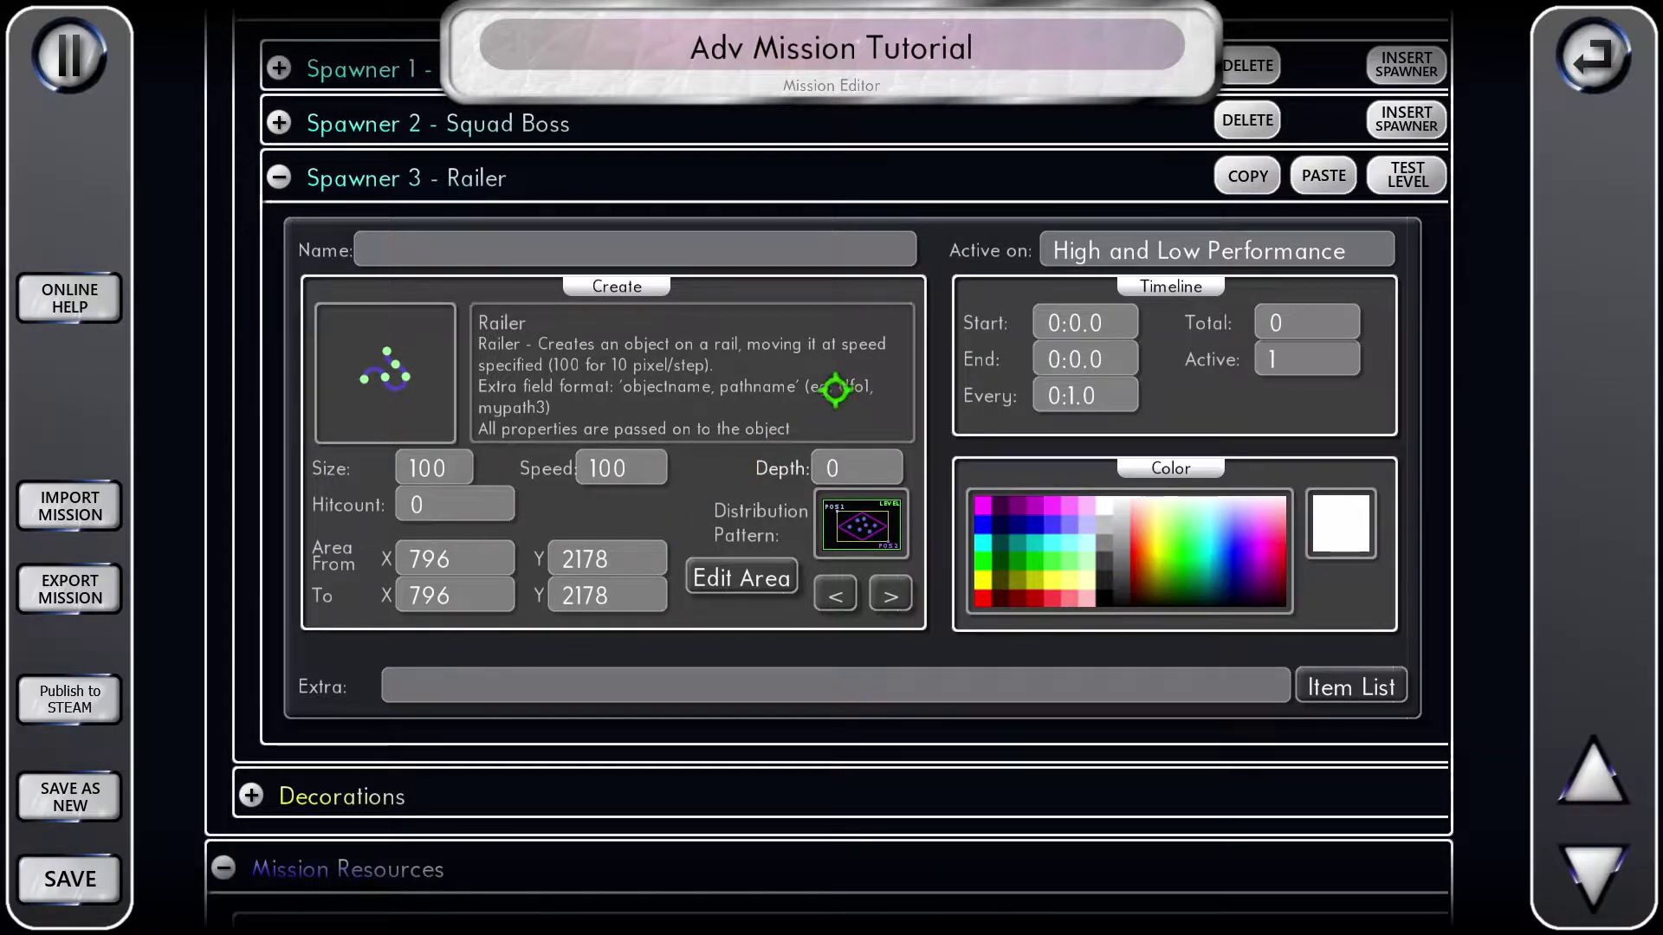
left_click(546, 692)
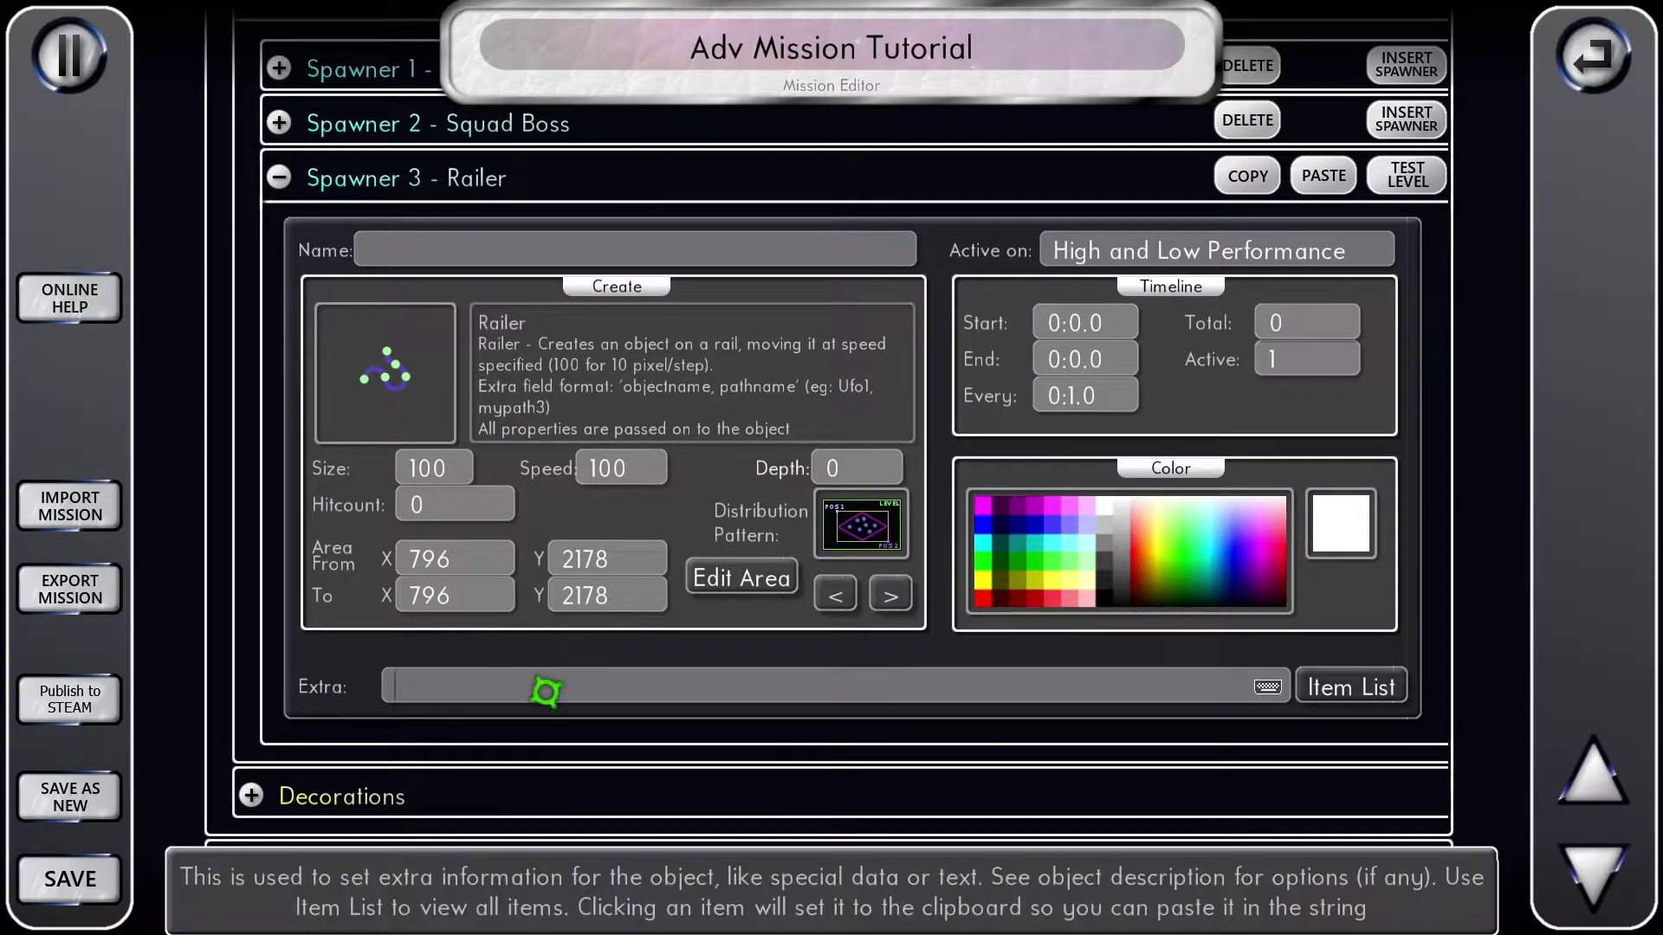
type("Ufo1,circle")
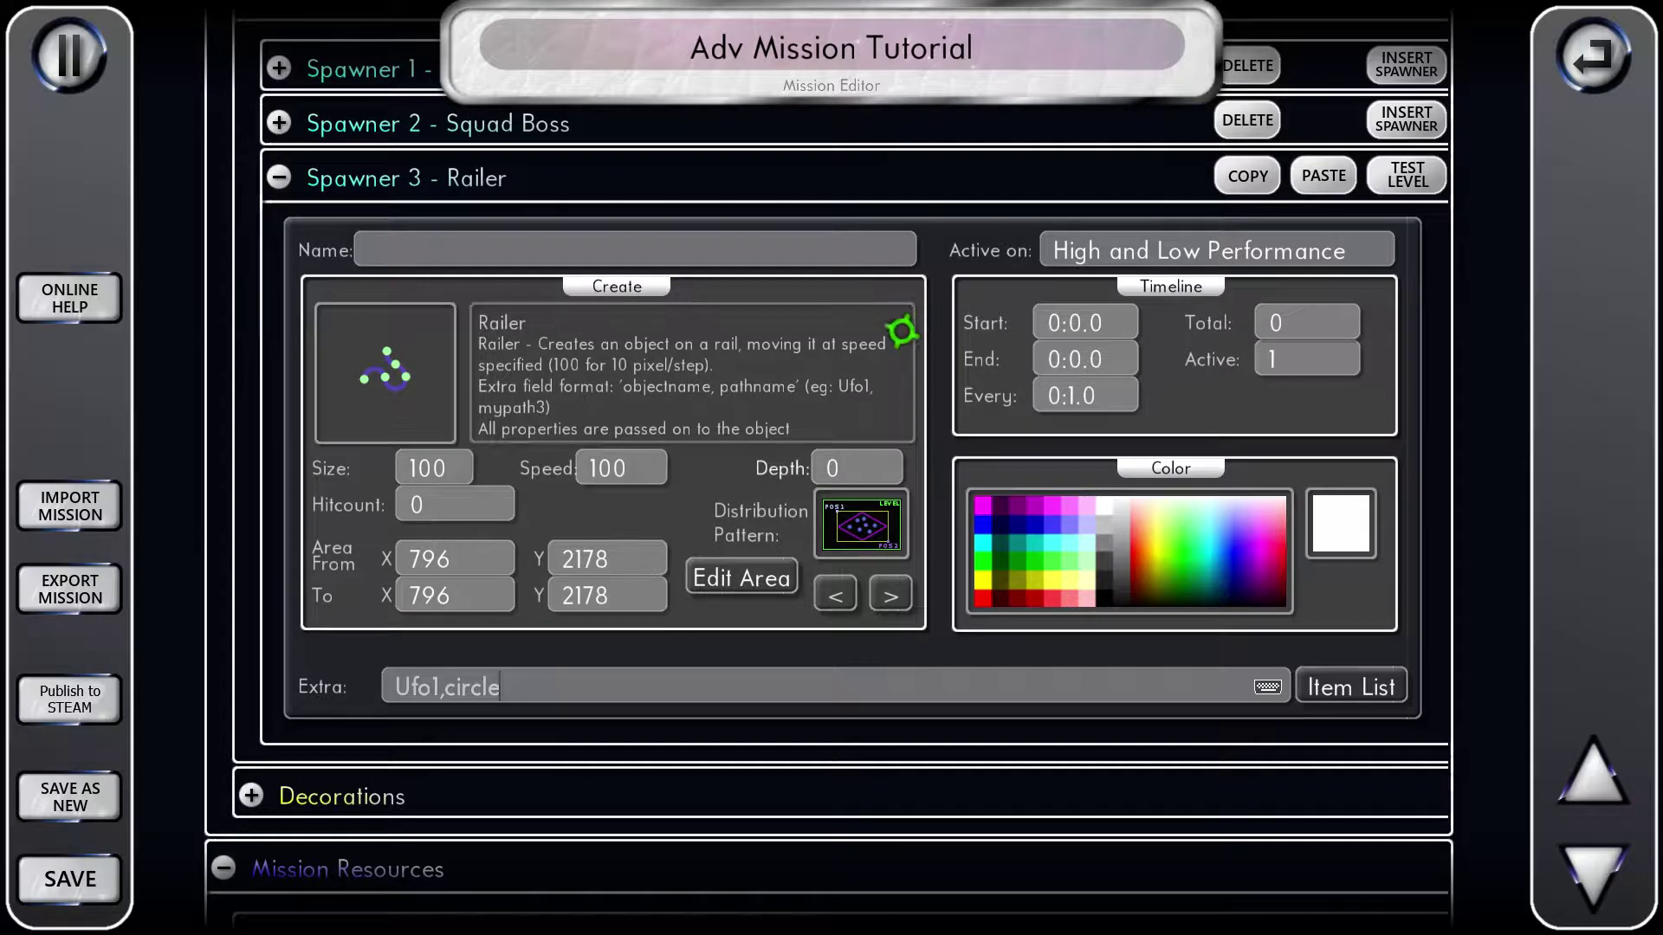
- Set the number of simultaneously active objects for the Railer spawner to 5
scroll(1182, 394, "up", 2)
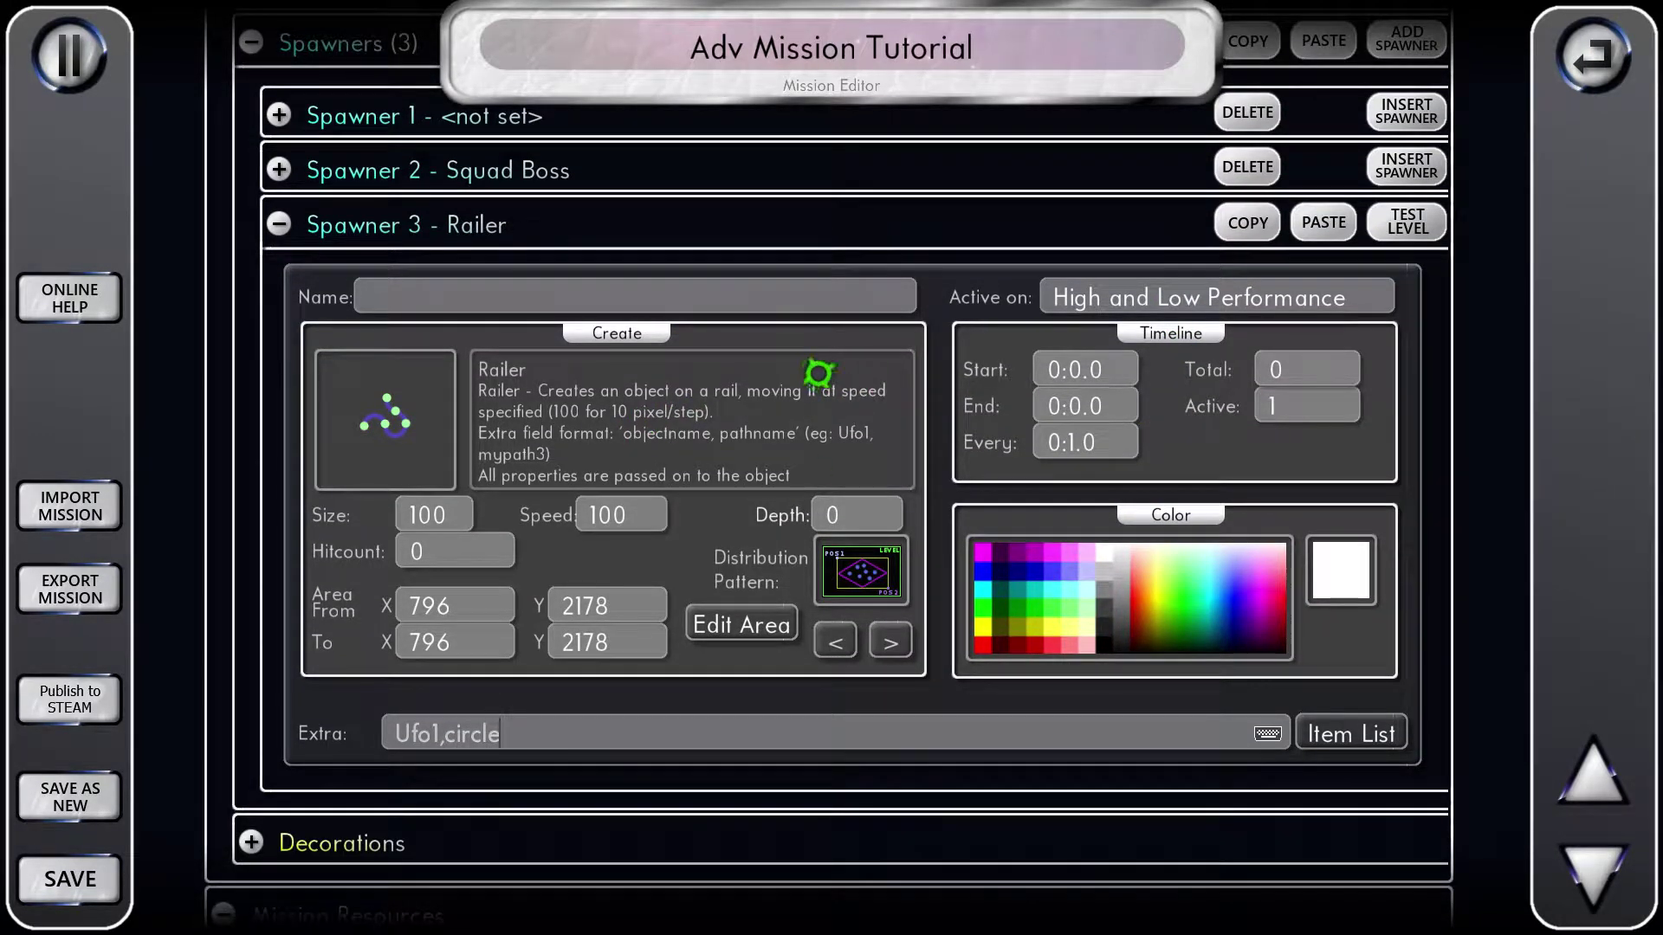
left_click(1313, 412)
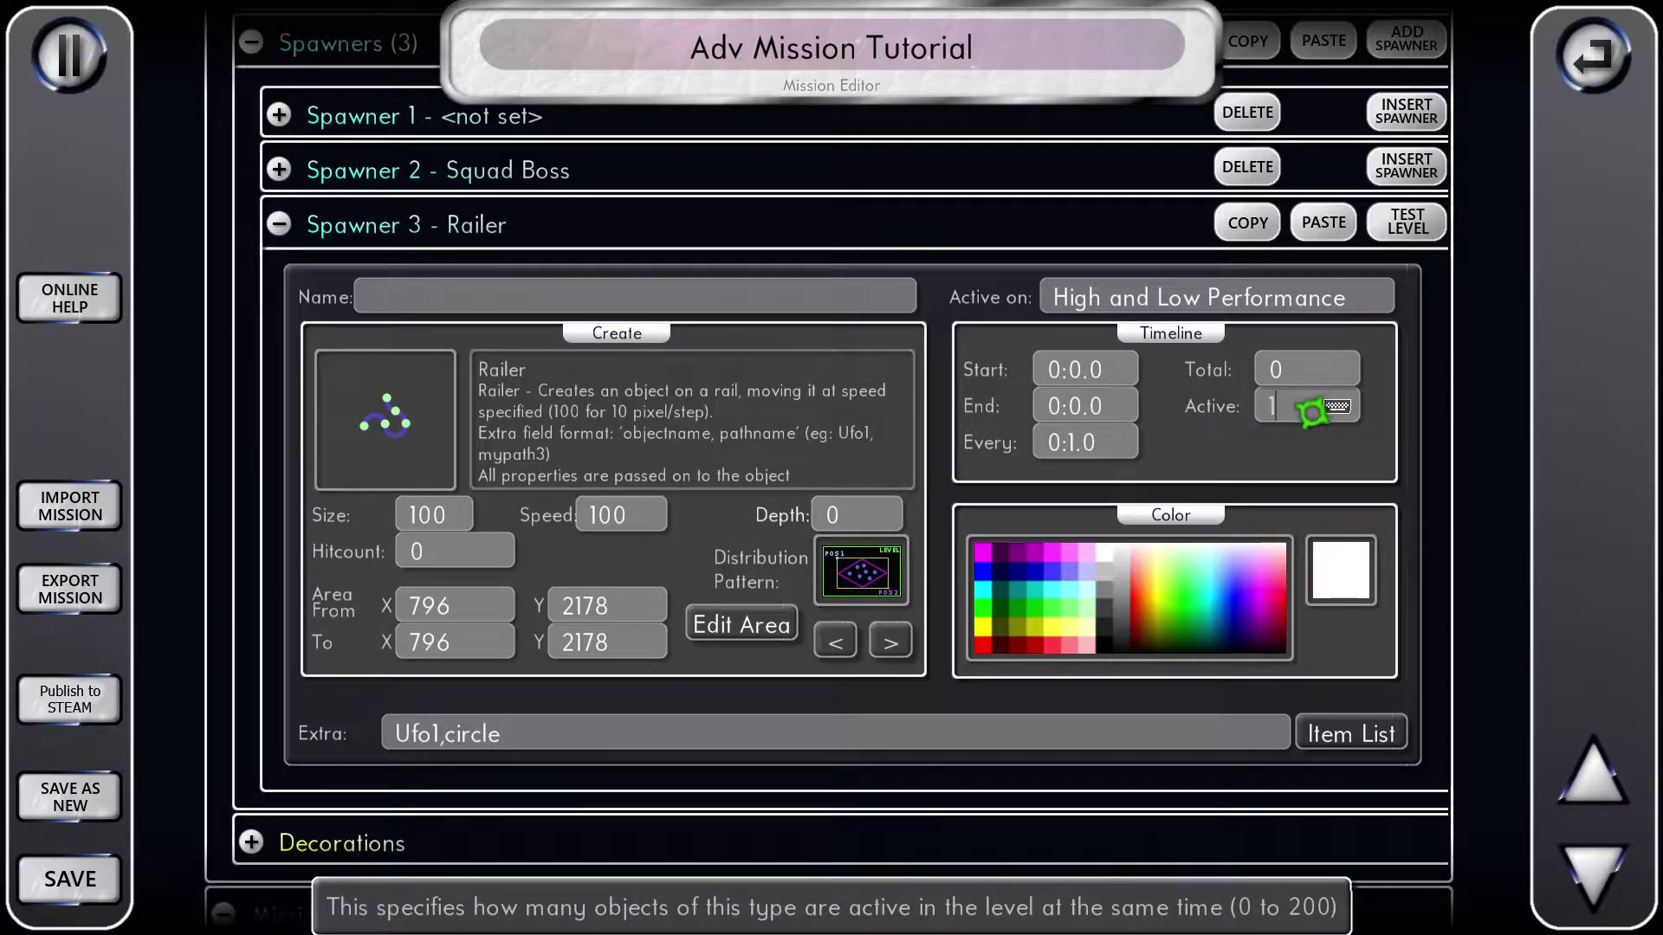
left_click(1341, 406)
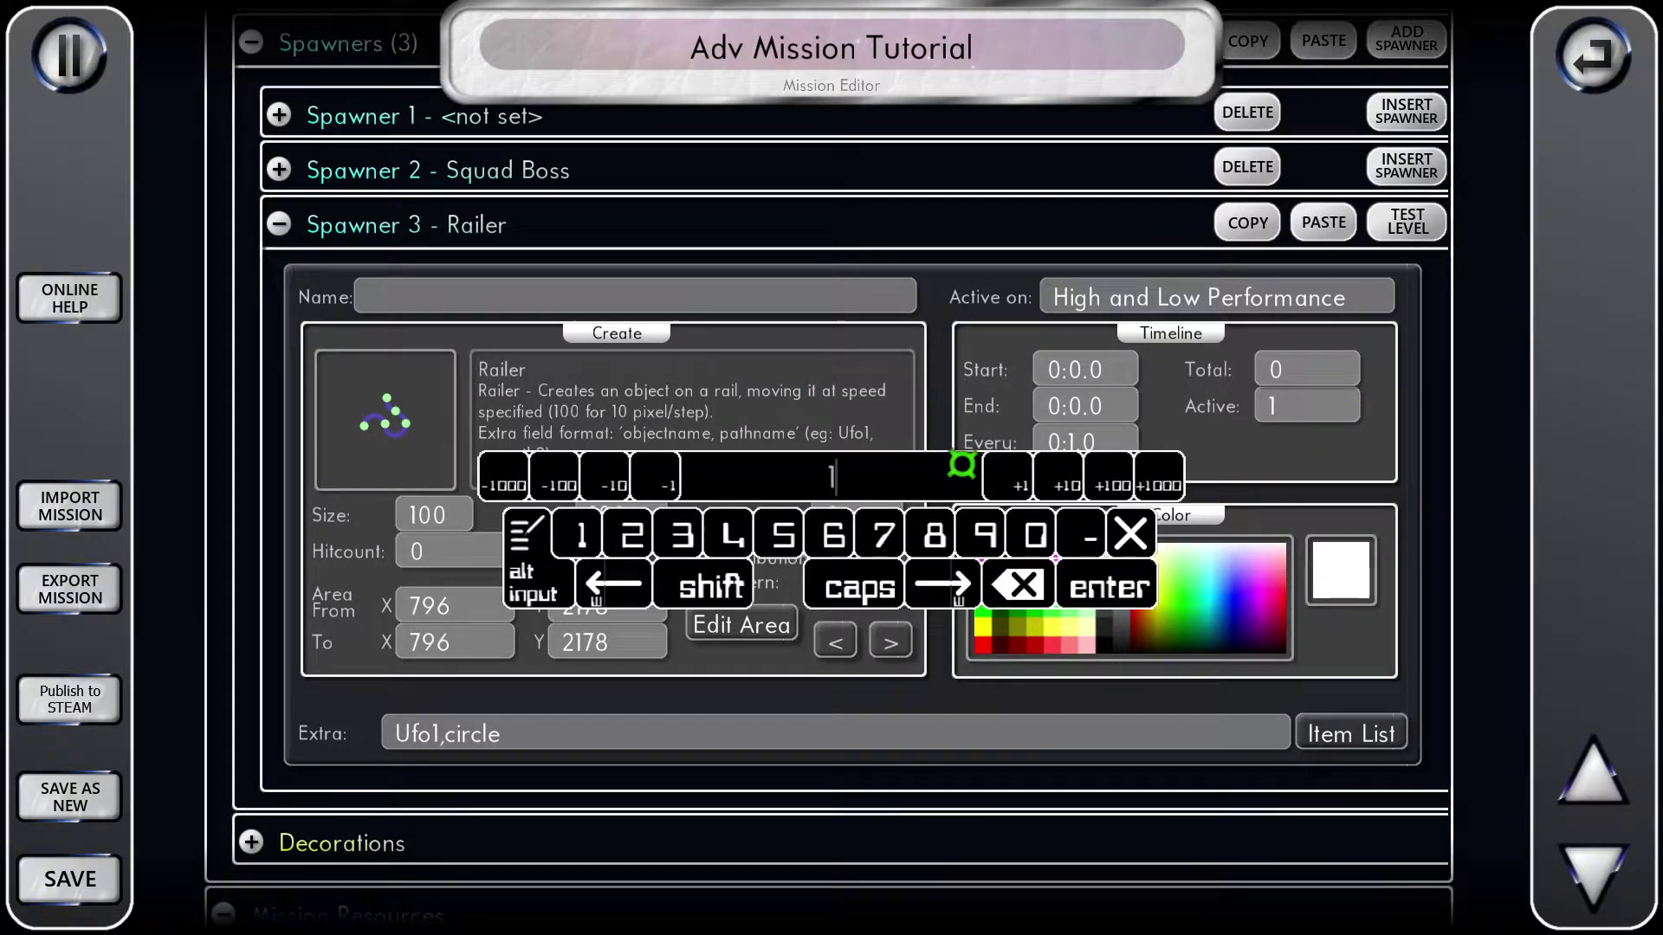
left_click(1014, 484)
left_click(1014, 484)
left_click(1014, 484)
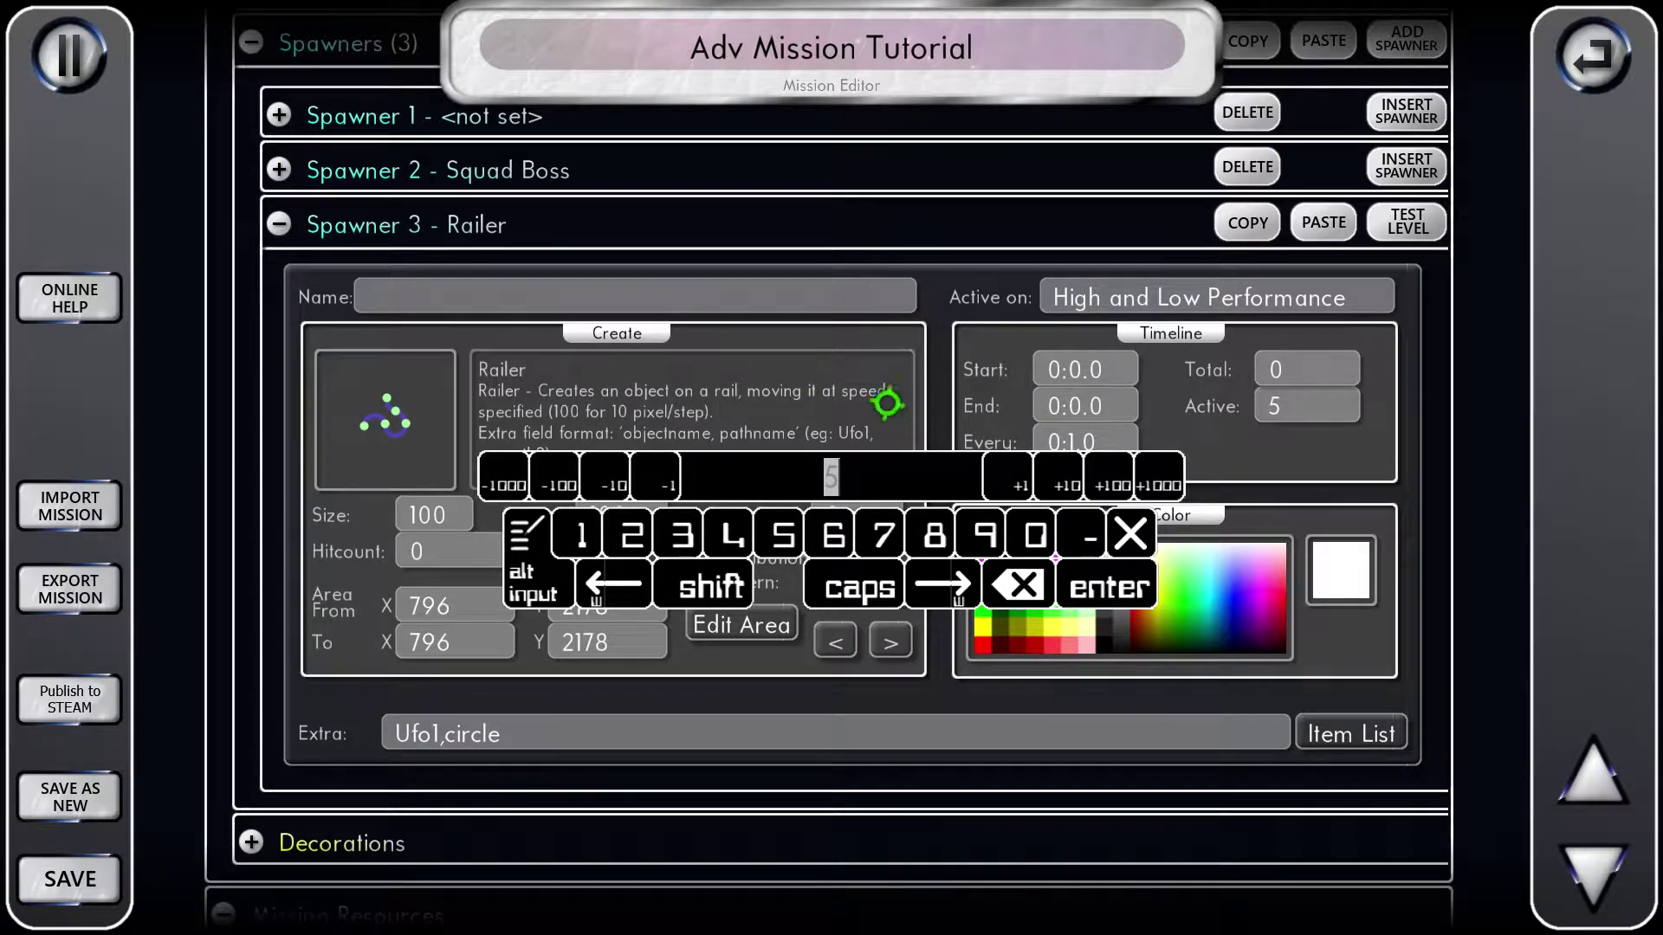
left_click(887, 403)
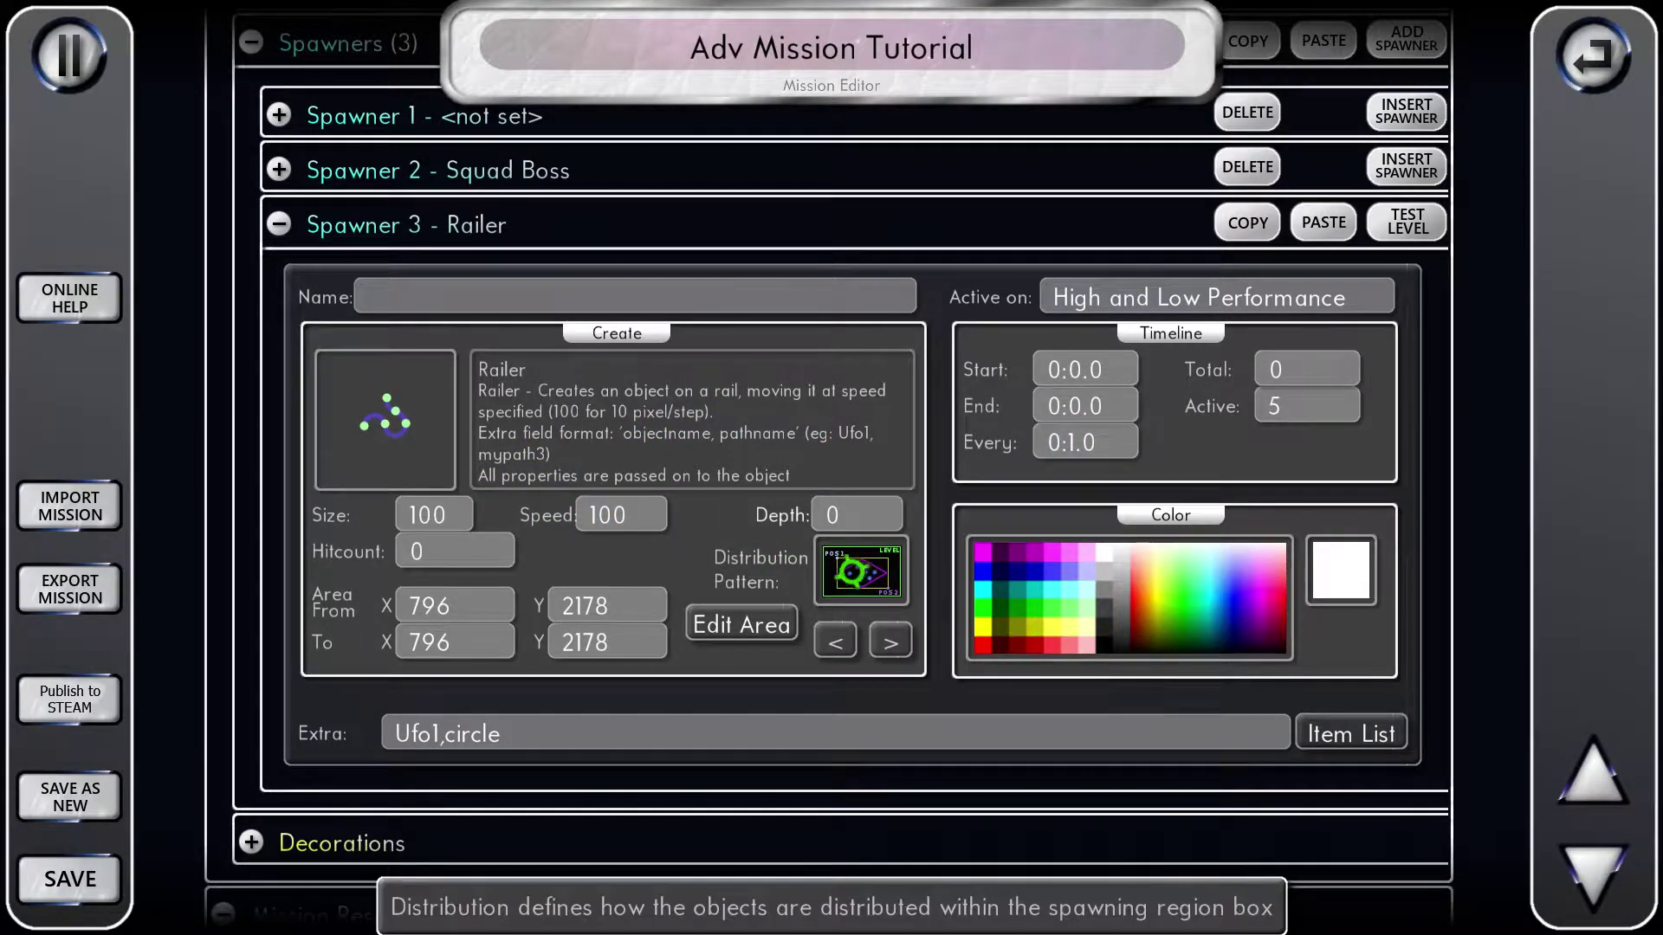
- Check where the Railer's spawn point lies on the level map
left_click(751, 622)
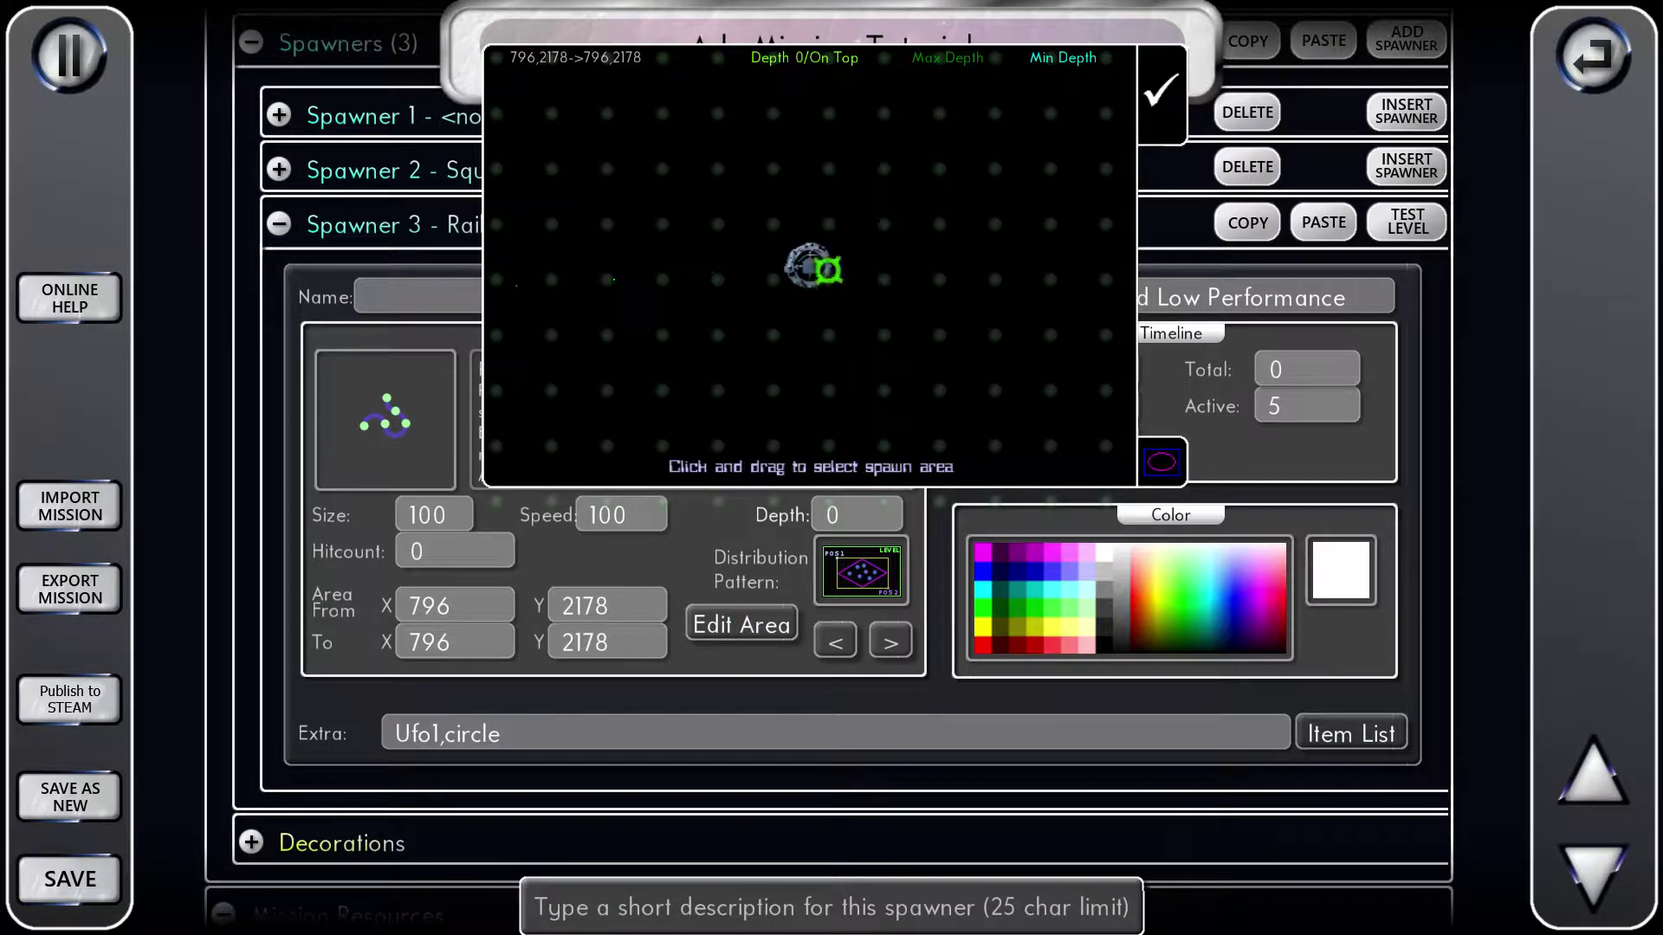
left_click(1160, 97)
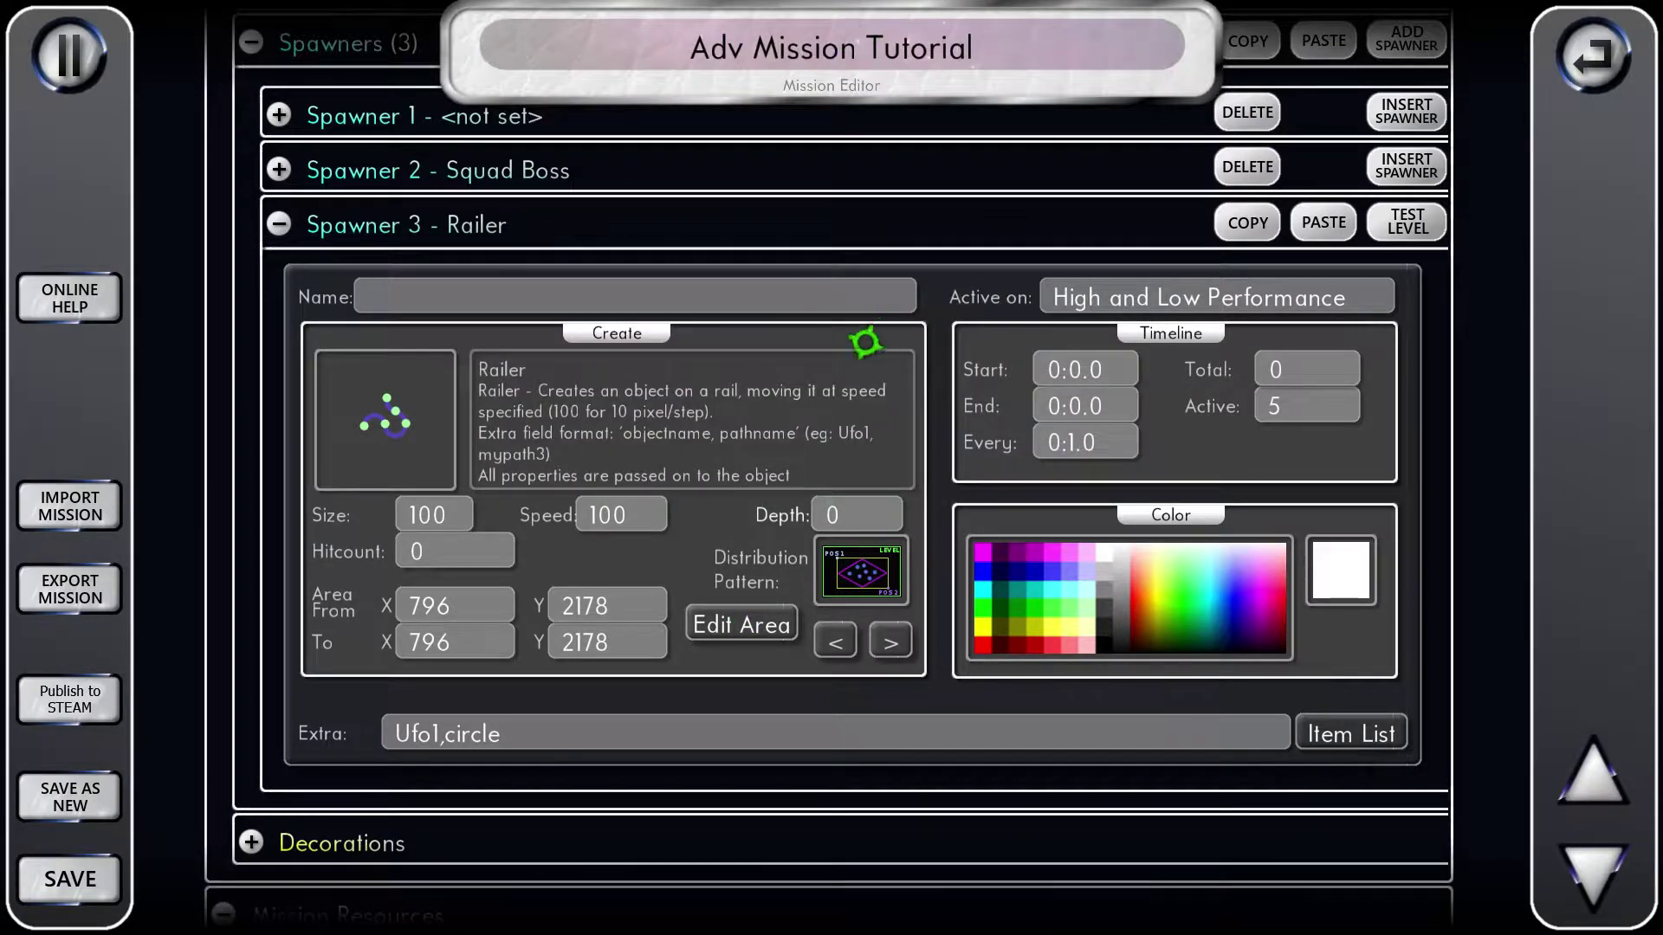
left_click(749, 624)
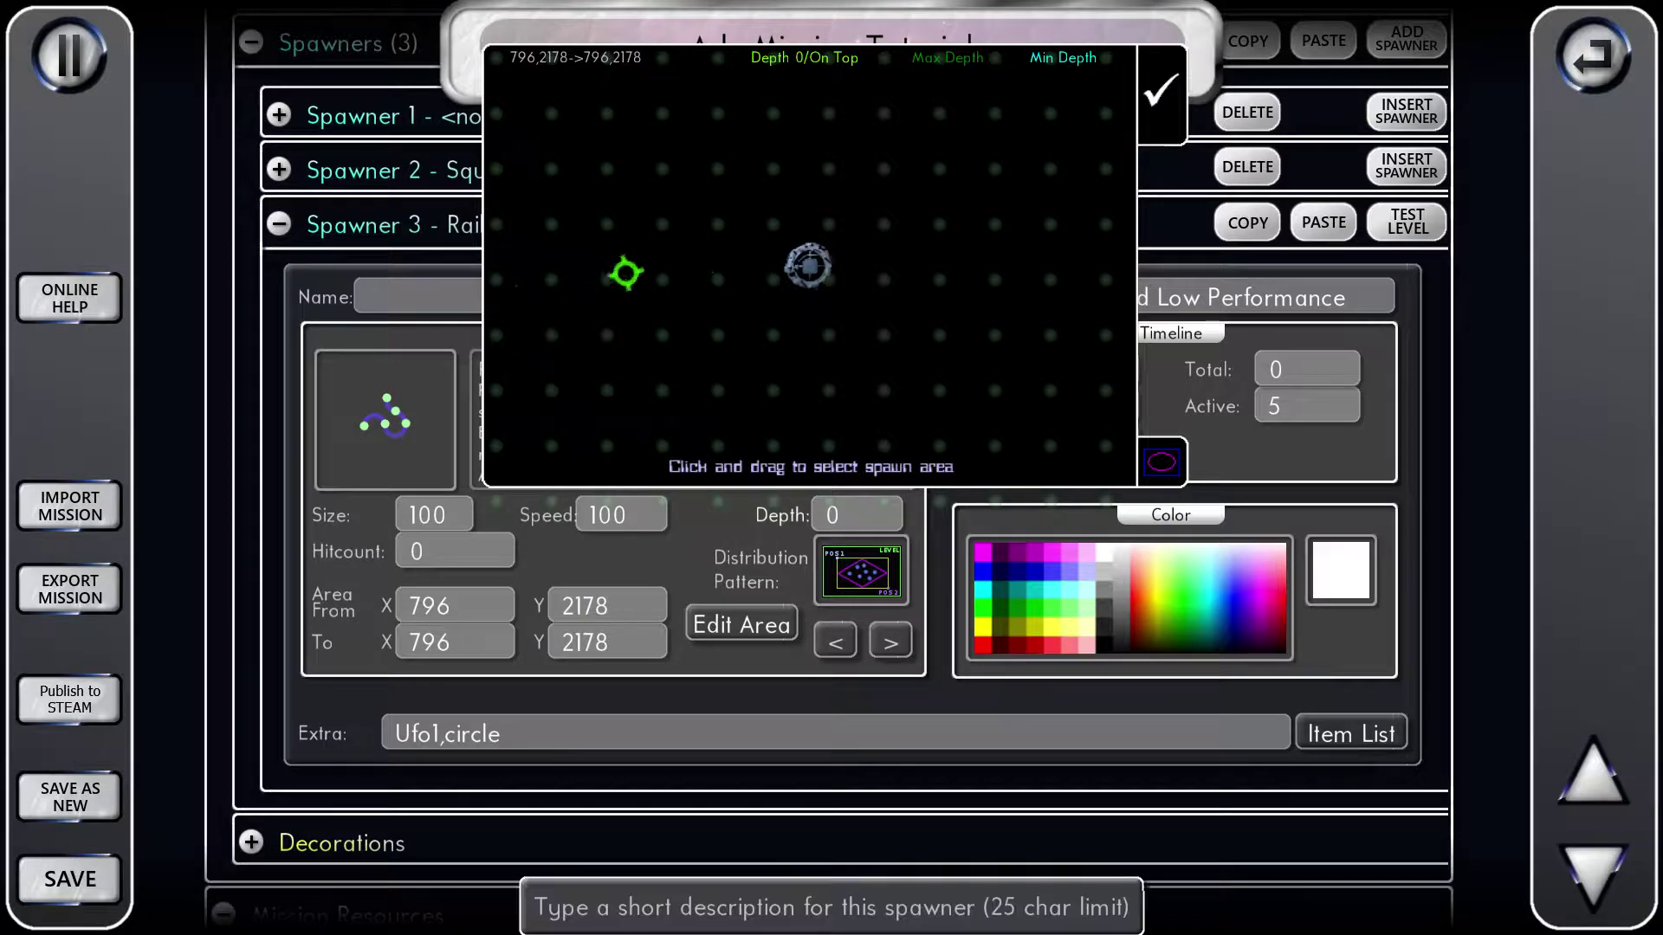
left_click(1136, 100)
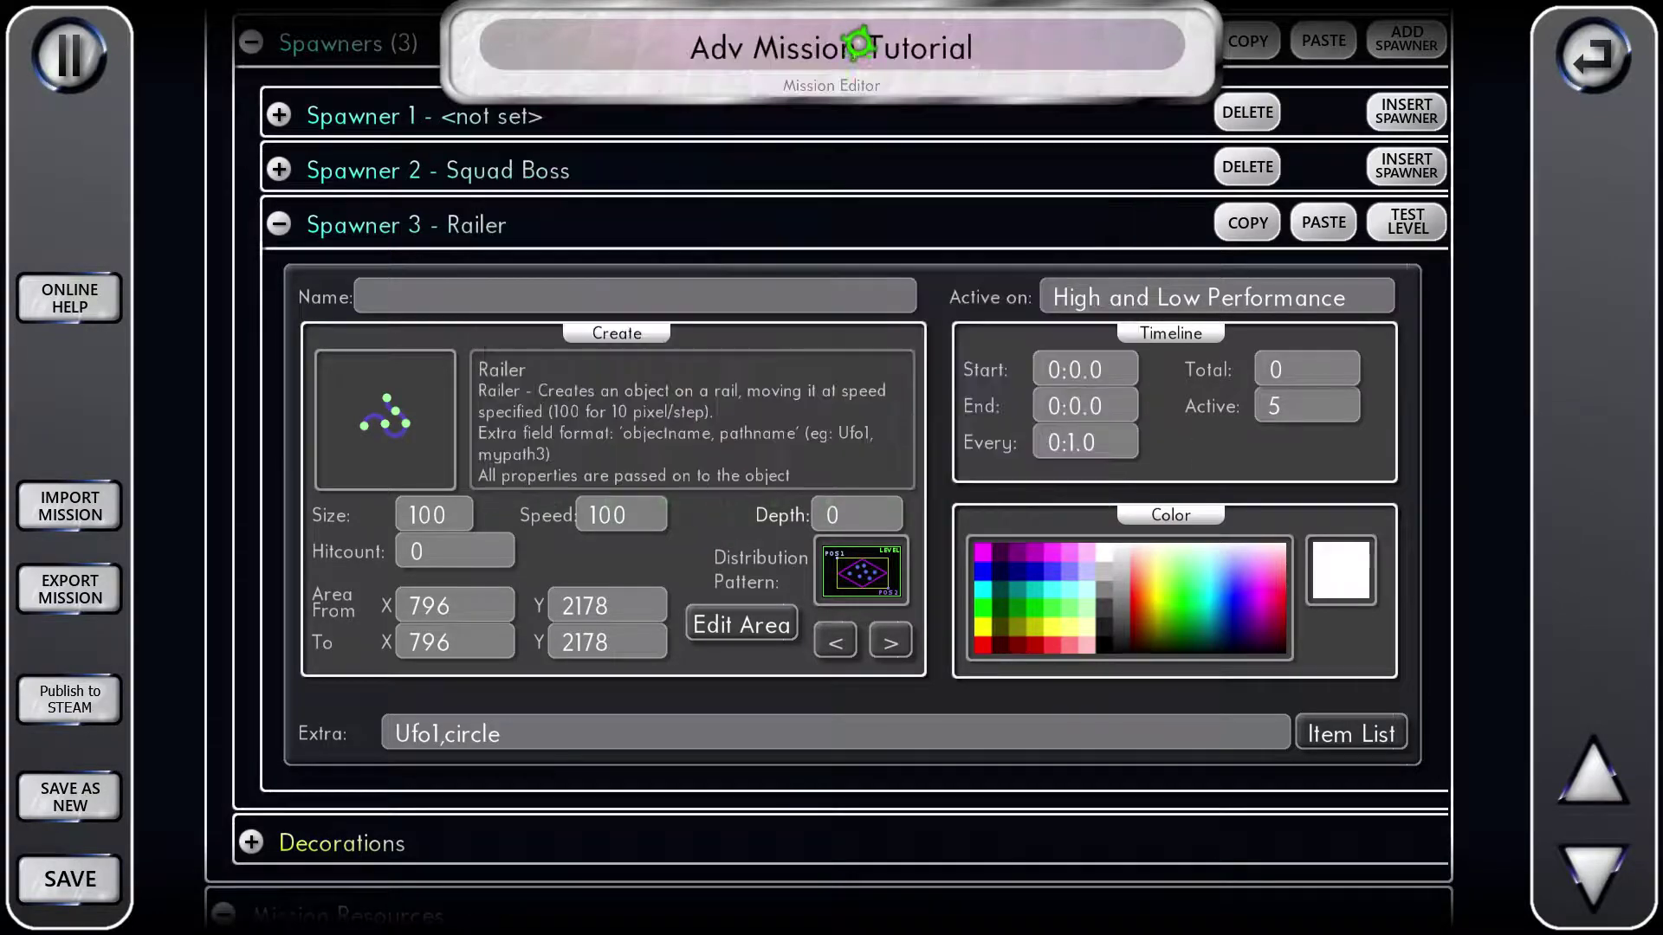
- Test the level by flying around and firing at the UFOs following the circle path, and return to the Mission Editor
left_click(1408, 227)
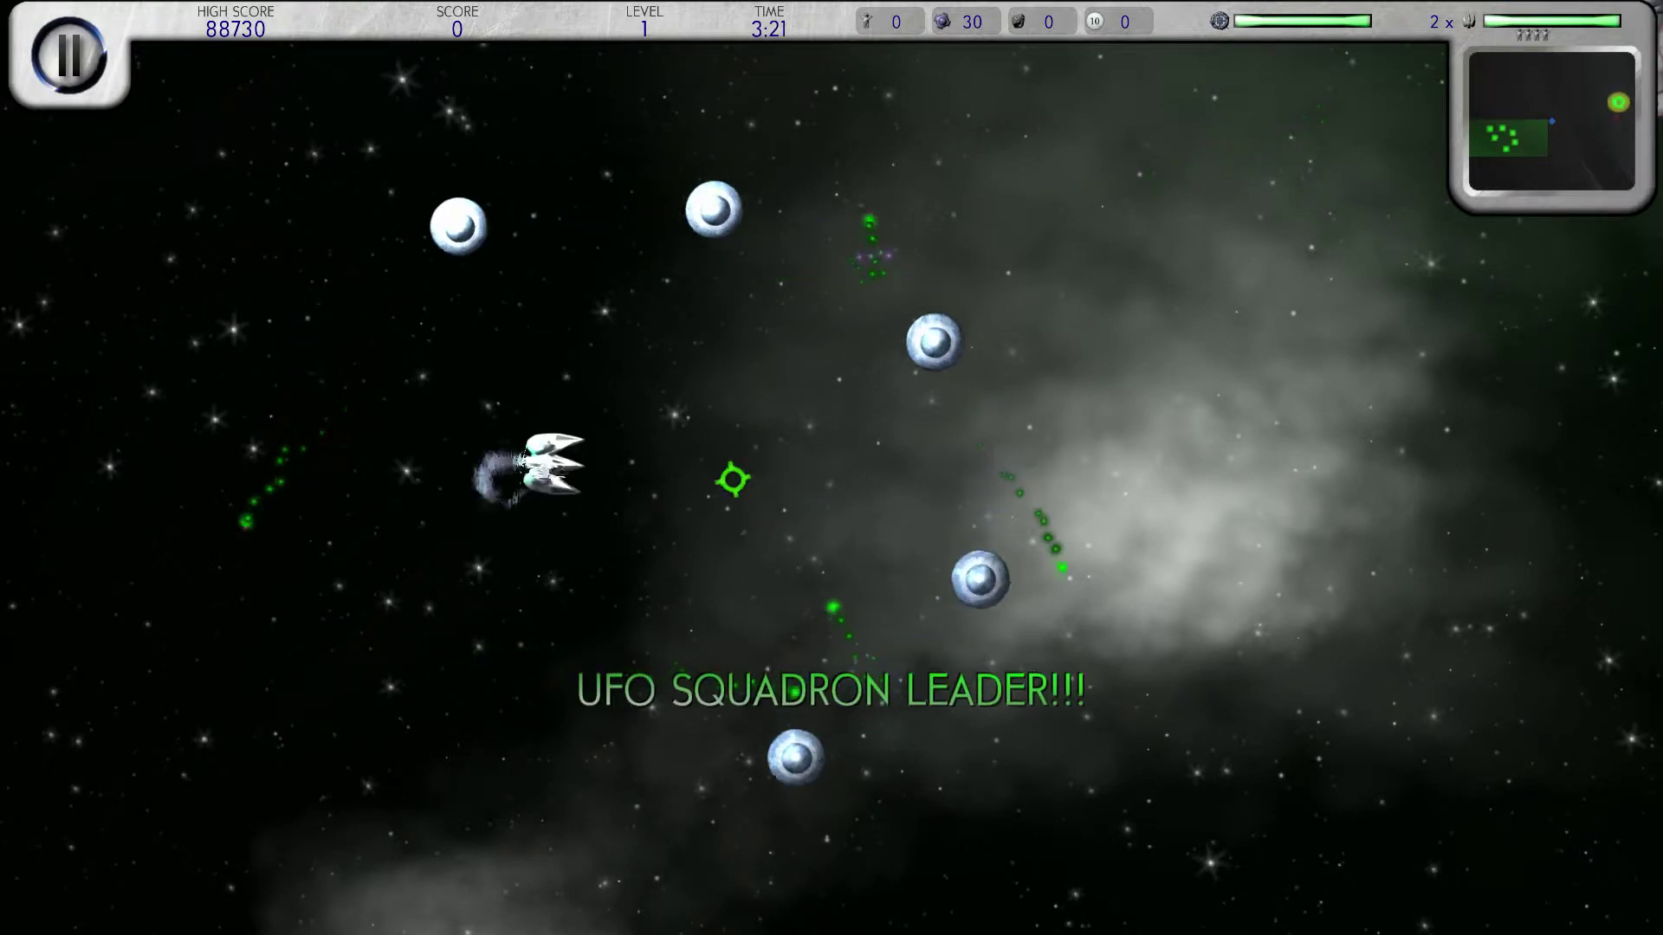
left_click(840, 278)
left_click(1031, 468)
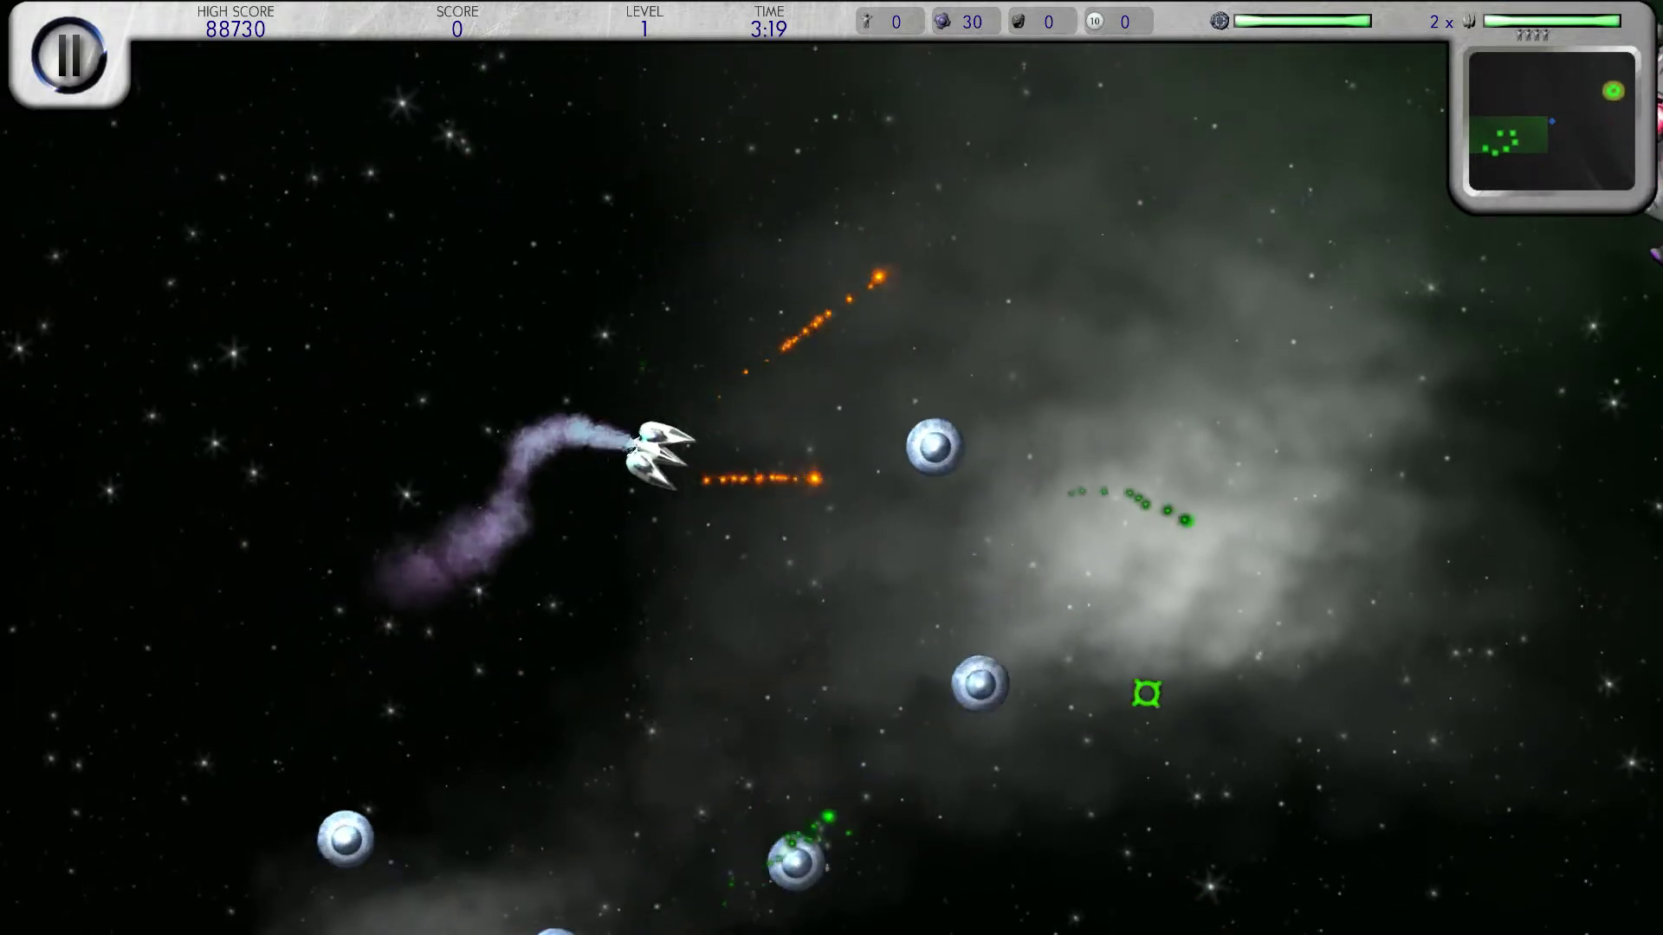
left_click(1134, 745)
left_click(1107, 819)
left_click(970, 866)
left_click(208, 632)
left_click(156, 459)
left_click(165, 363)
left_click(320, 225)
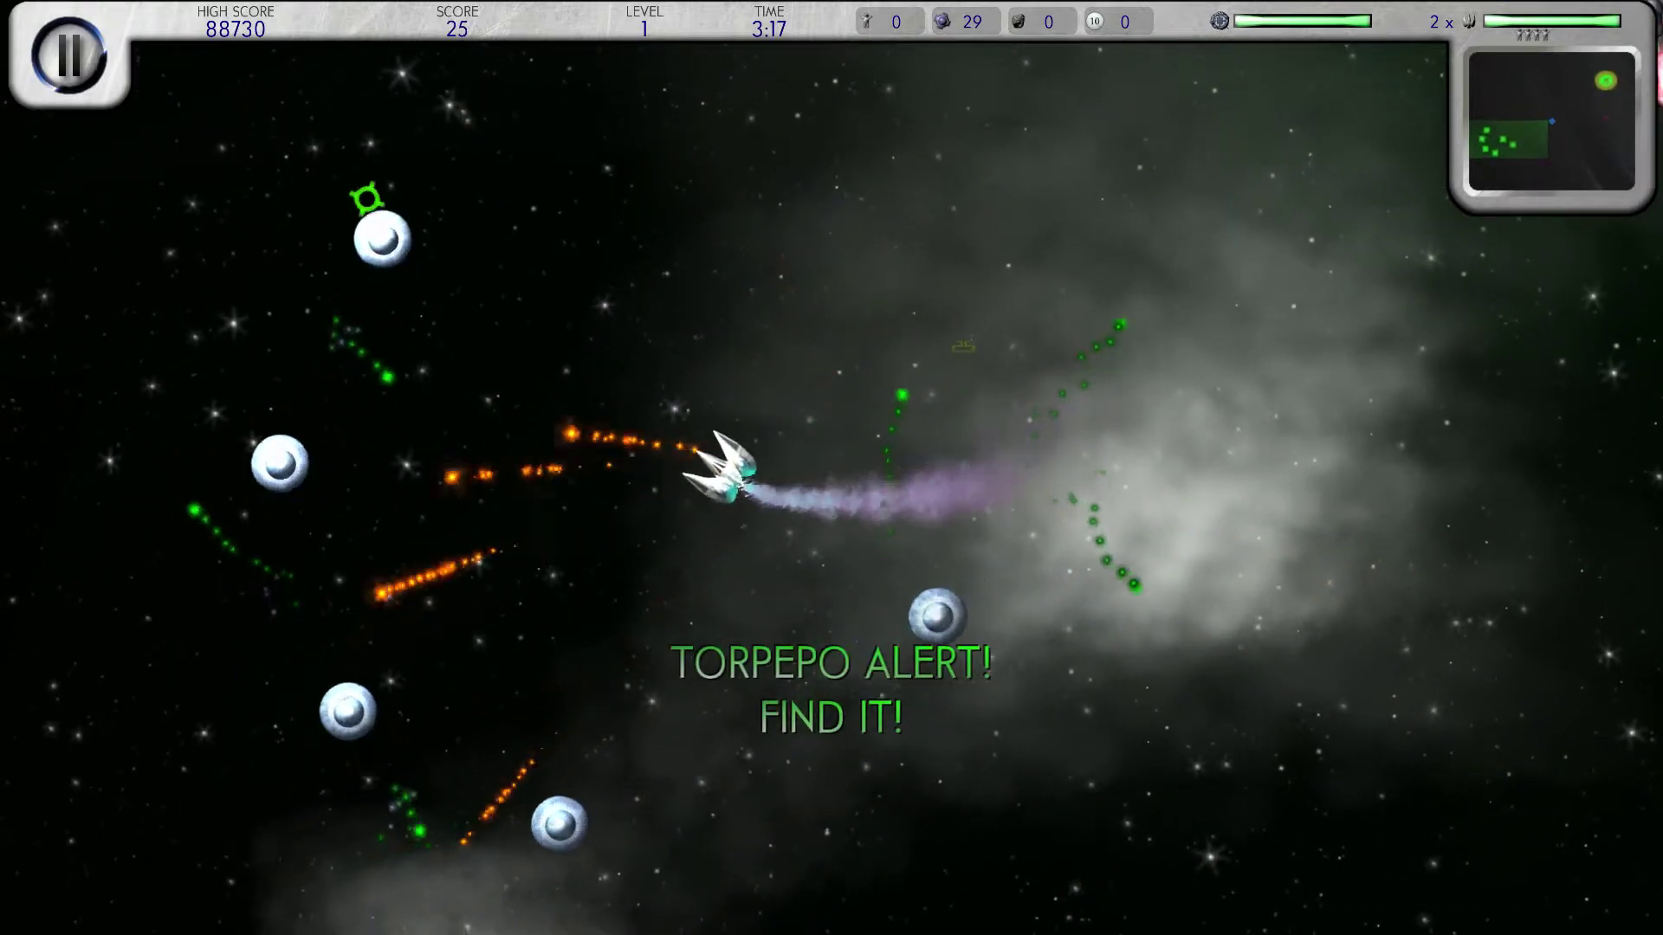
left_click(563, 168)
left_click(662, 177)
left_click(745, 243)
left_click(970, 468)
left_click(1036, 606)
left_click(935, 719)
left_click(804, 771)
left_click(790, 772)
left_click(788, 771)
left_click(983, 460)
left_click(1336, 278)
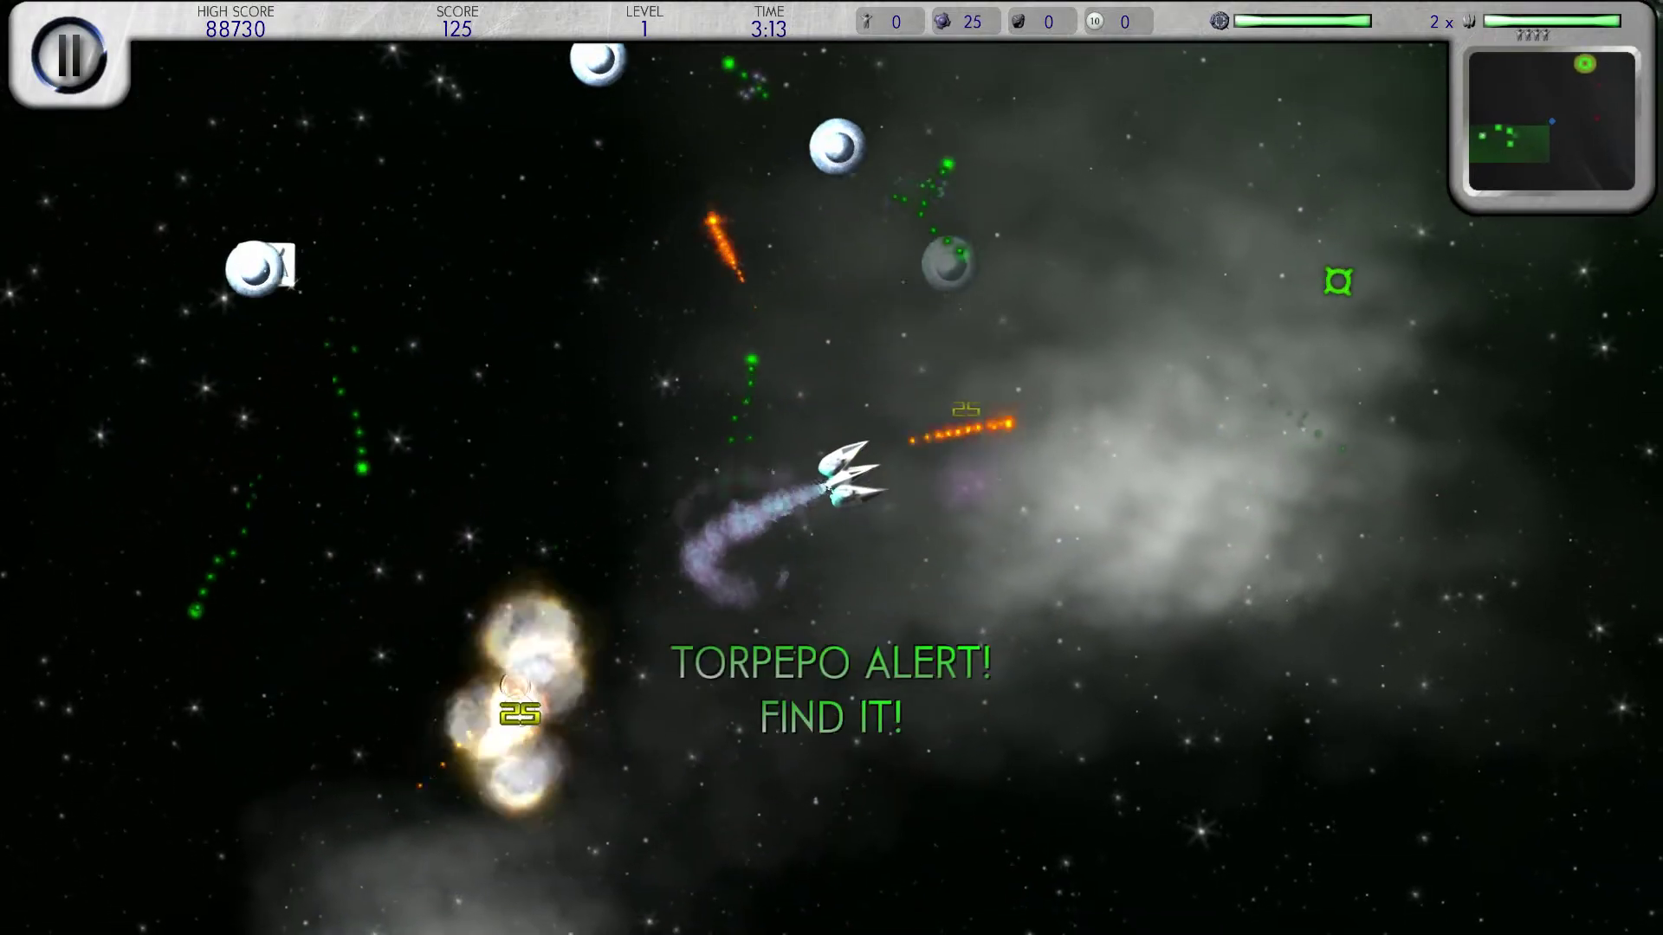
left_click(1328, 275)
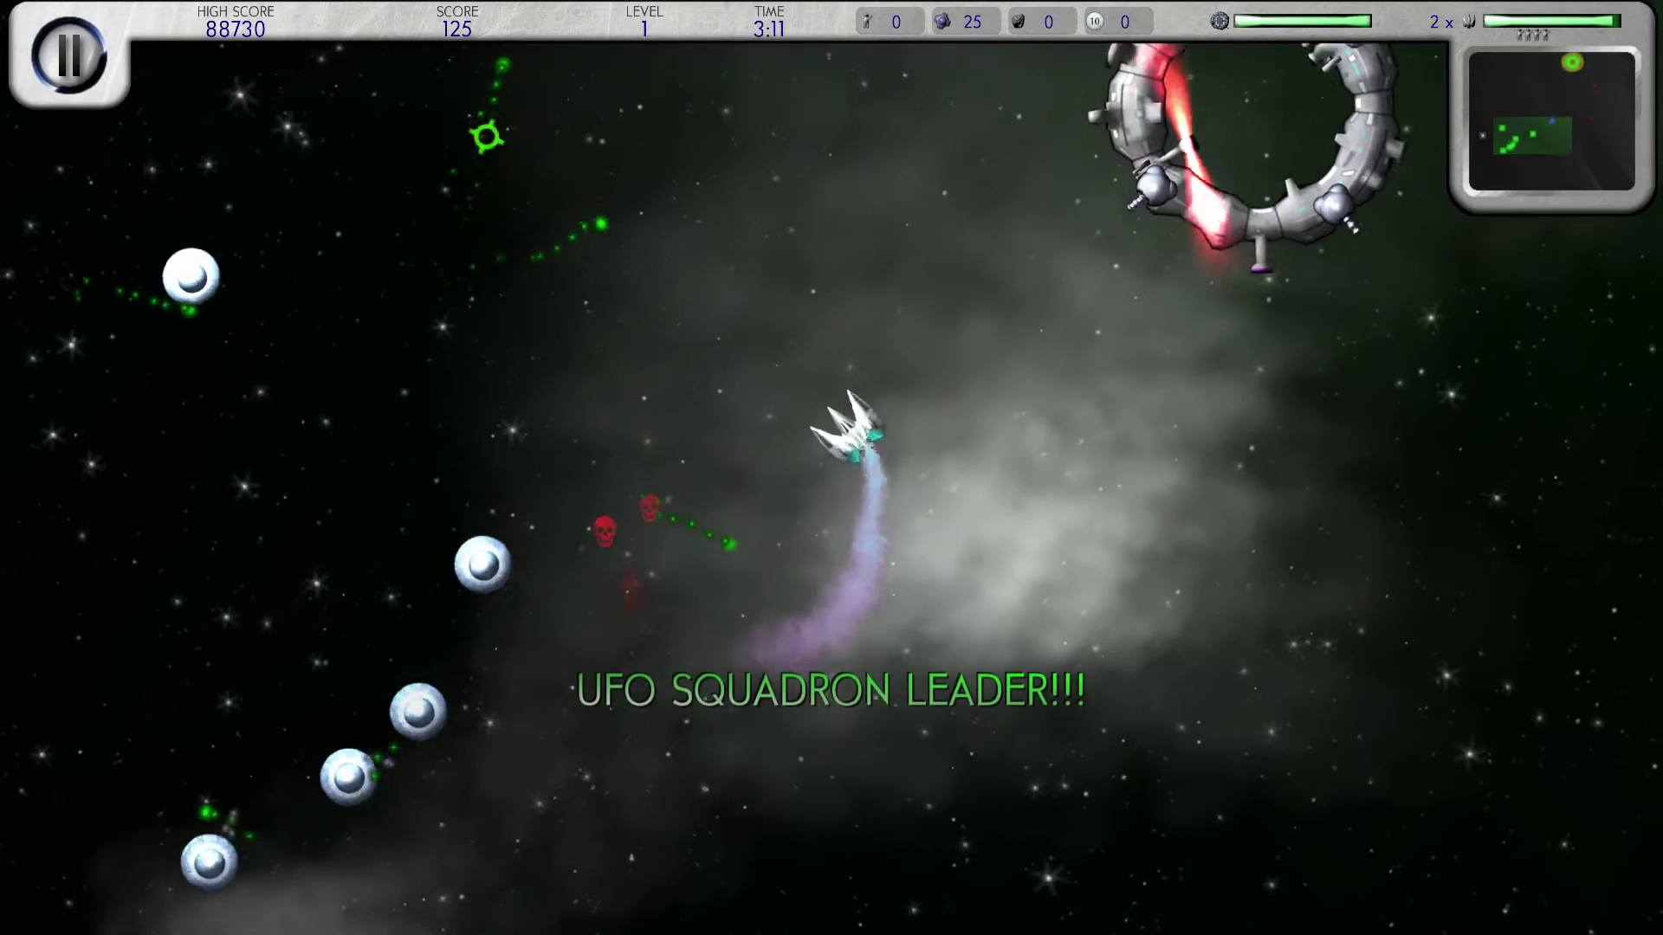
left_click(107, 76)
left_click(1592, 55)
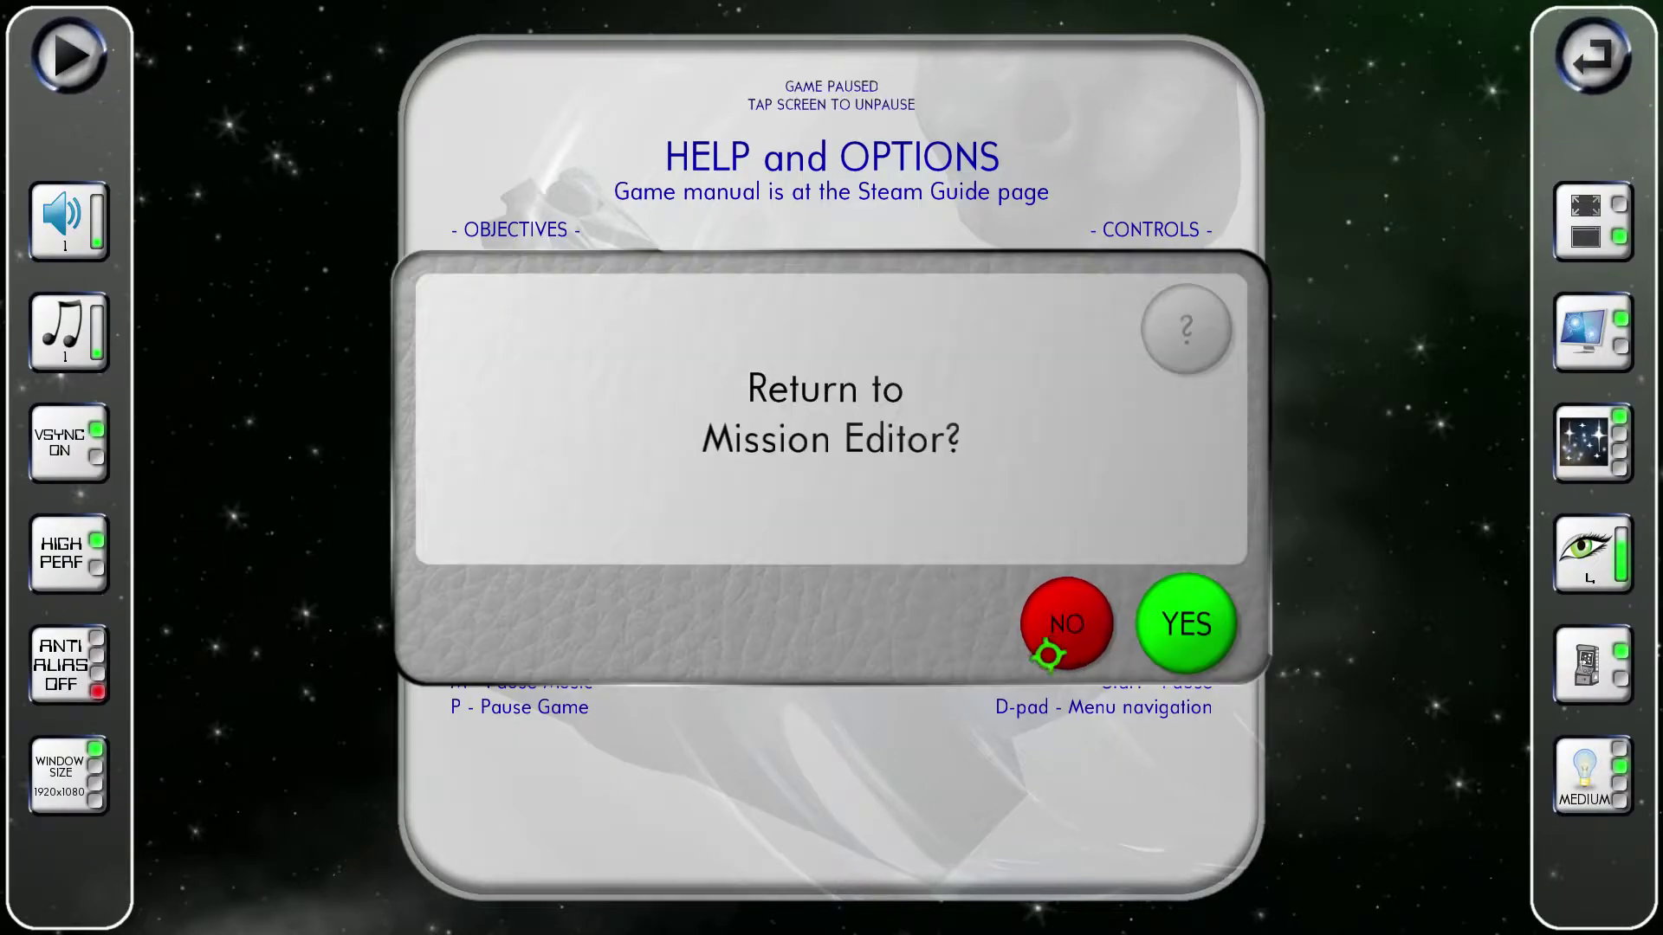
left_click(1183, 622)
- Collapse Spawner 3 and insert a new spawner after it, expanding the new entry
scroll(639, 414, "down", 5)
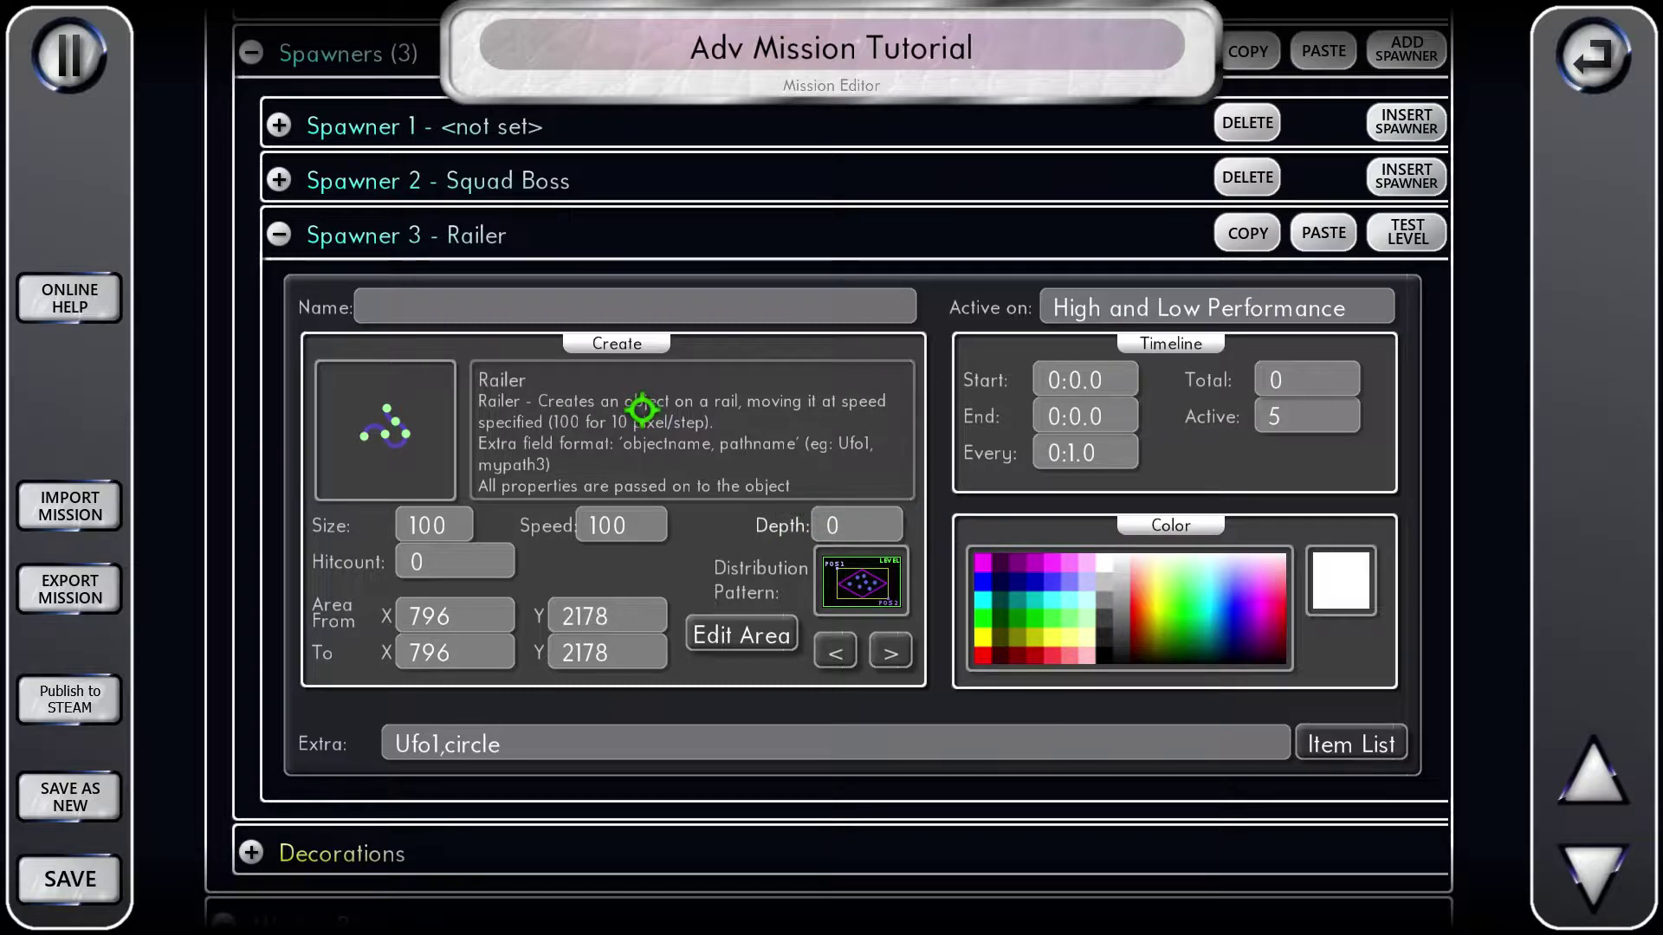
scroll(642, 411, "down", 3)
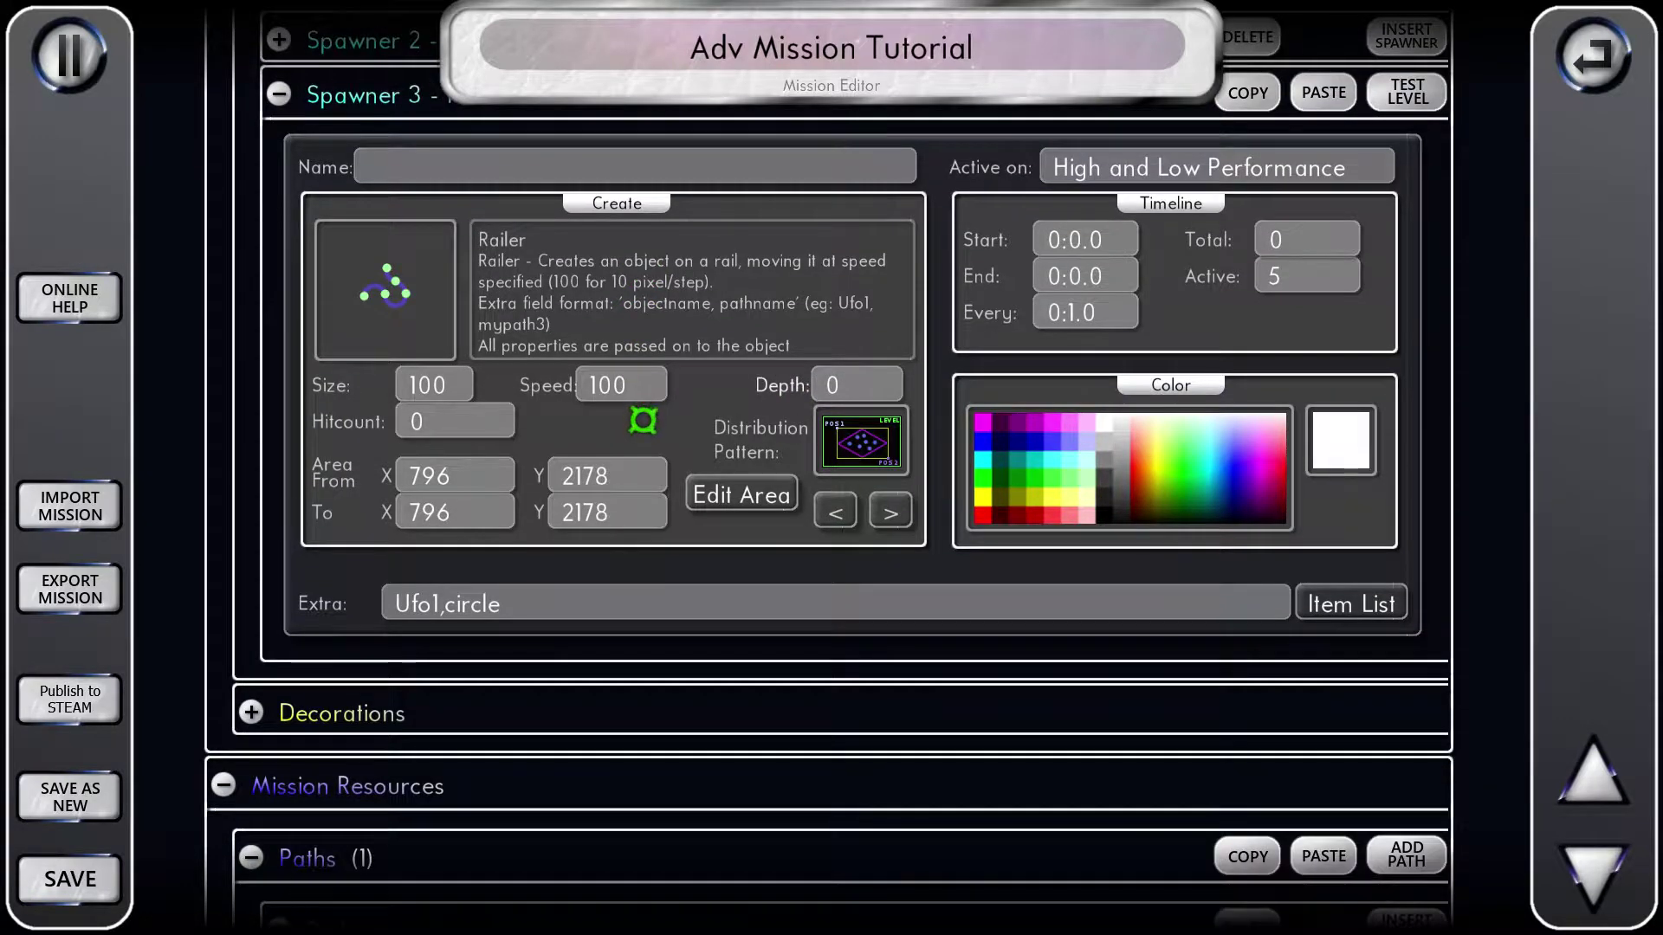
scroll(393, 393, "up", 4)
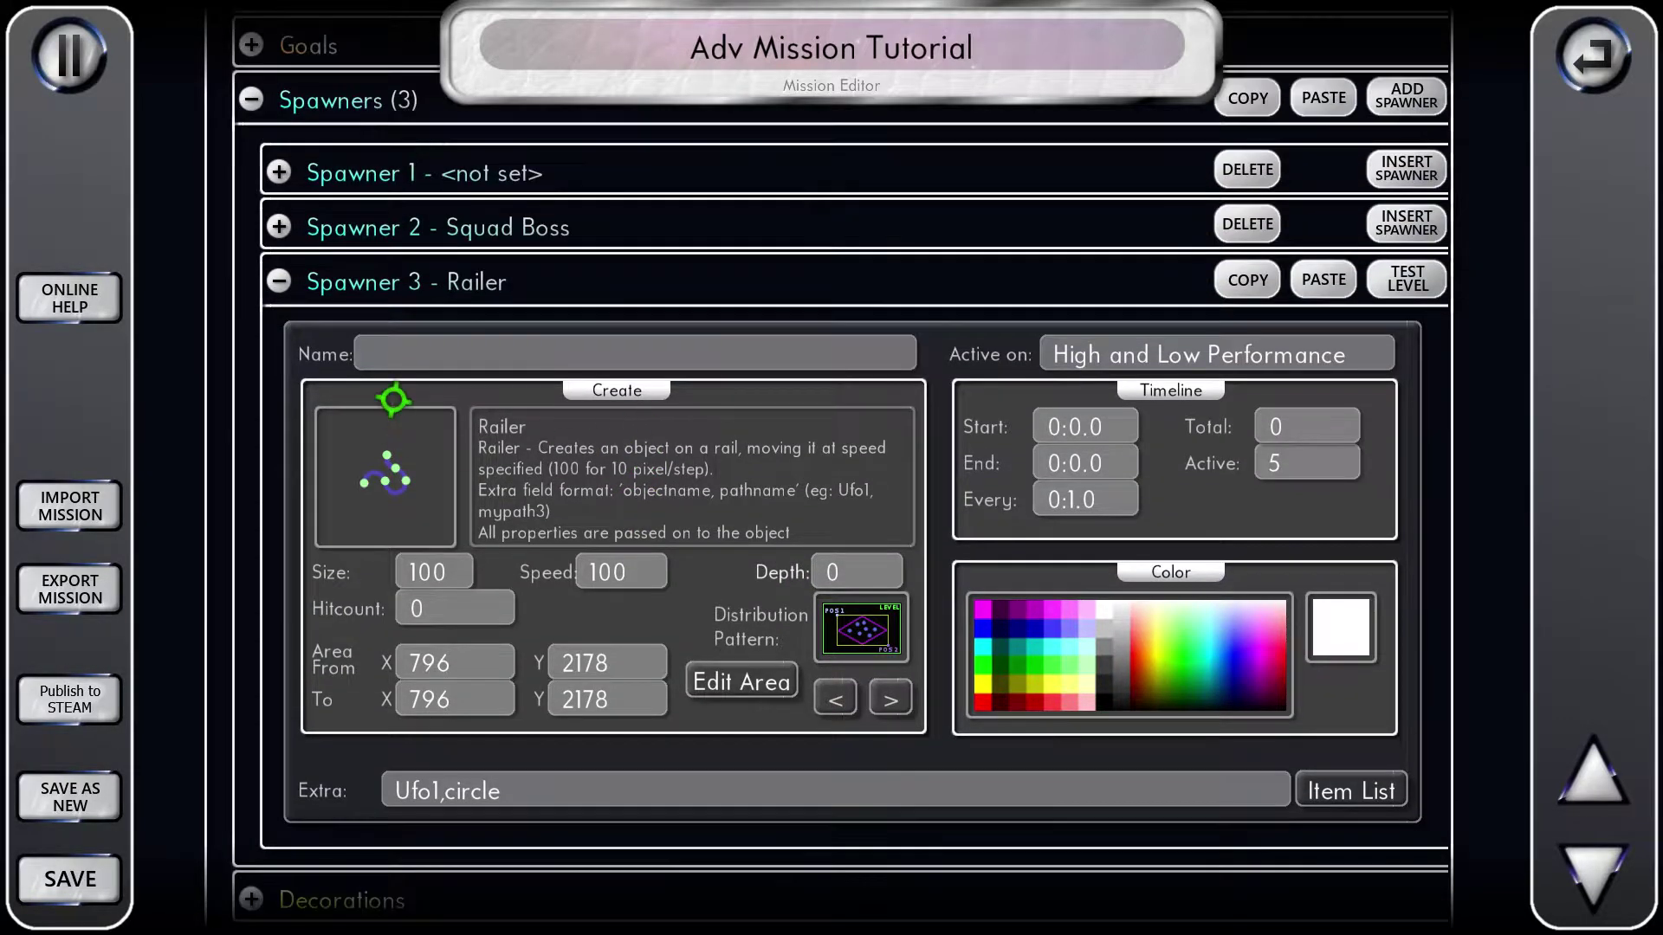
left_click(449, 282)
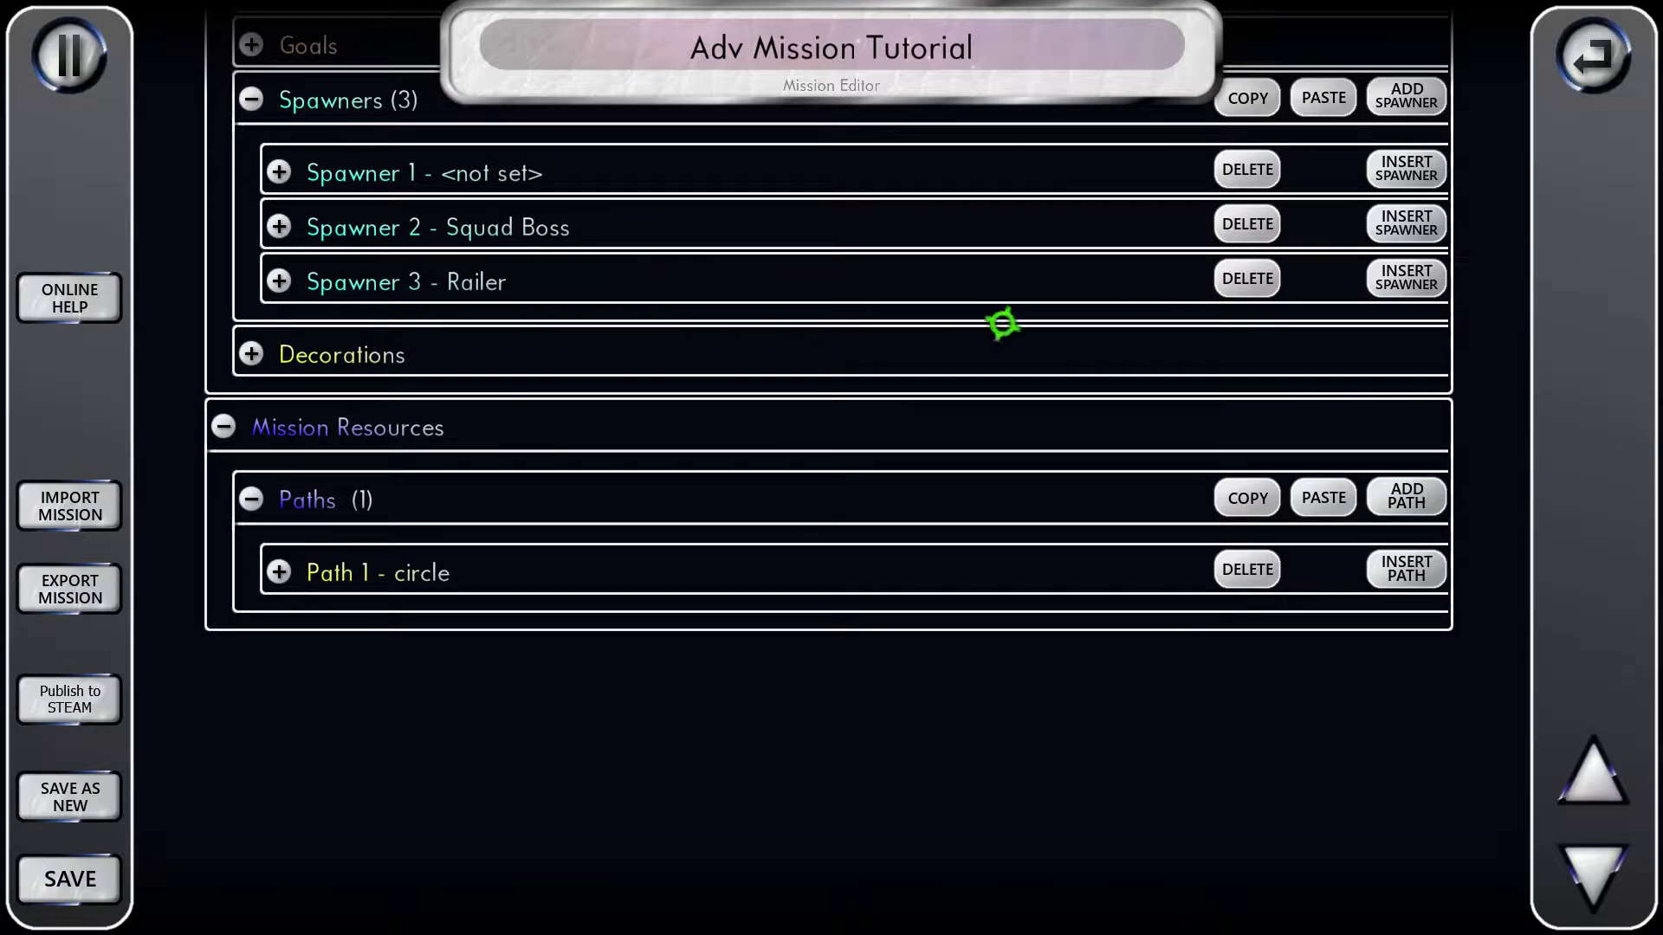
left_click(1406, 277)
left_click(419, 338)
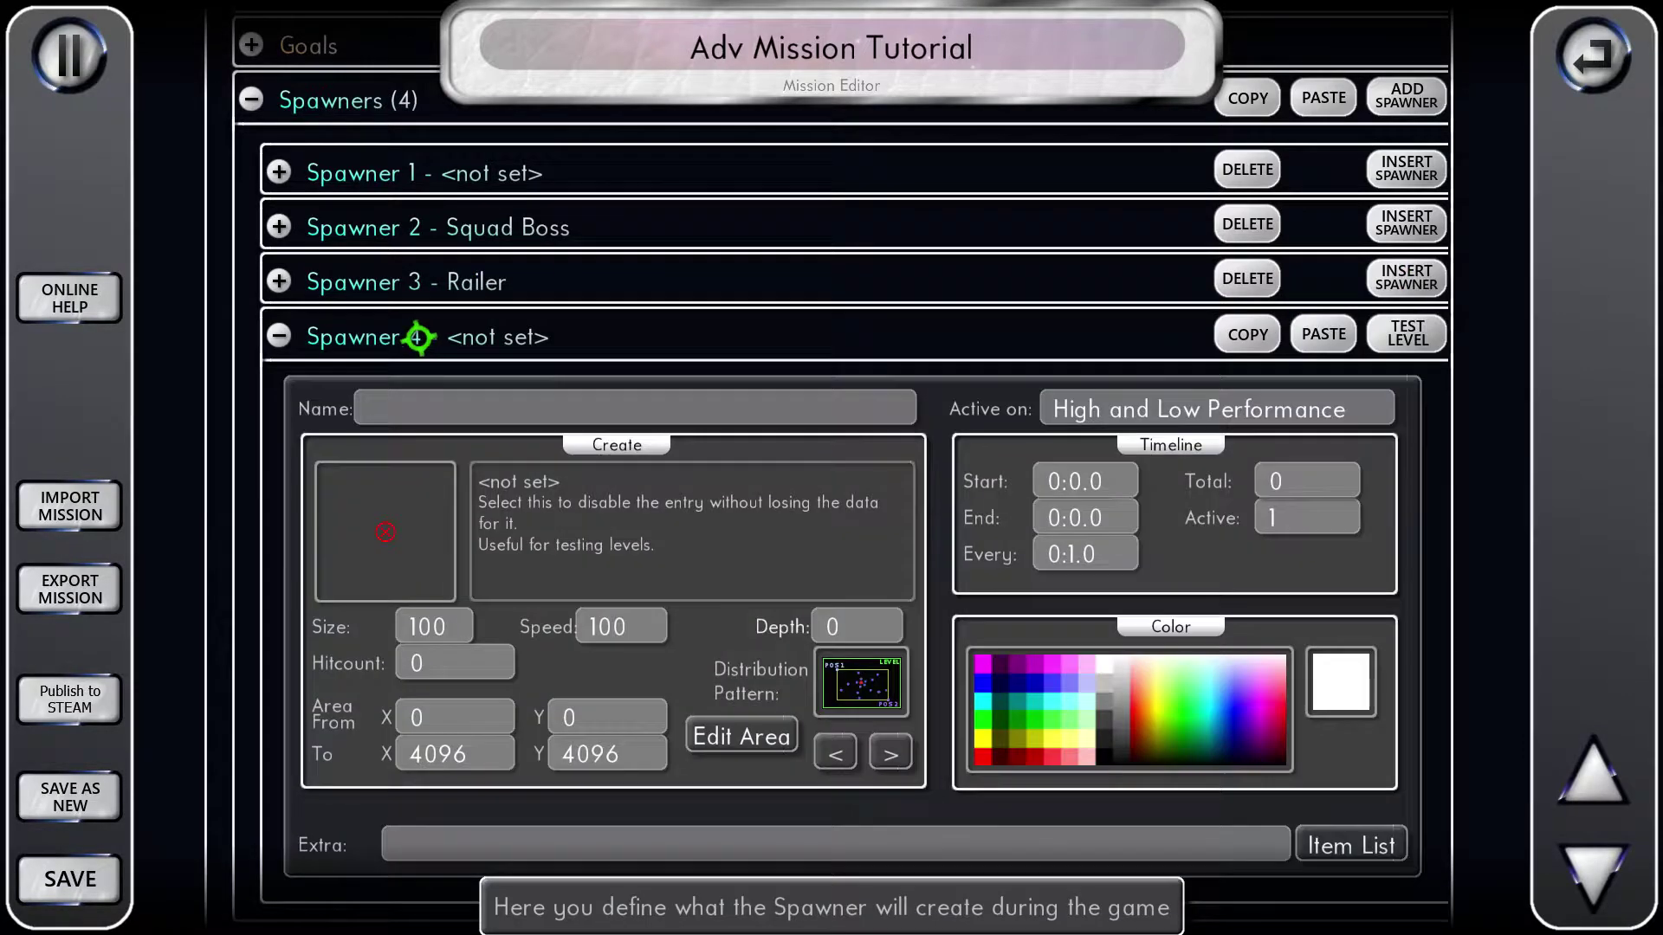
- Choose User Text as the object that Spawner 4 creates
left_click(401, 576)
scroll(630, 489, "down", 5)
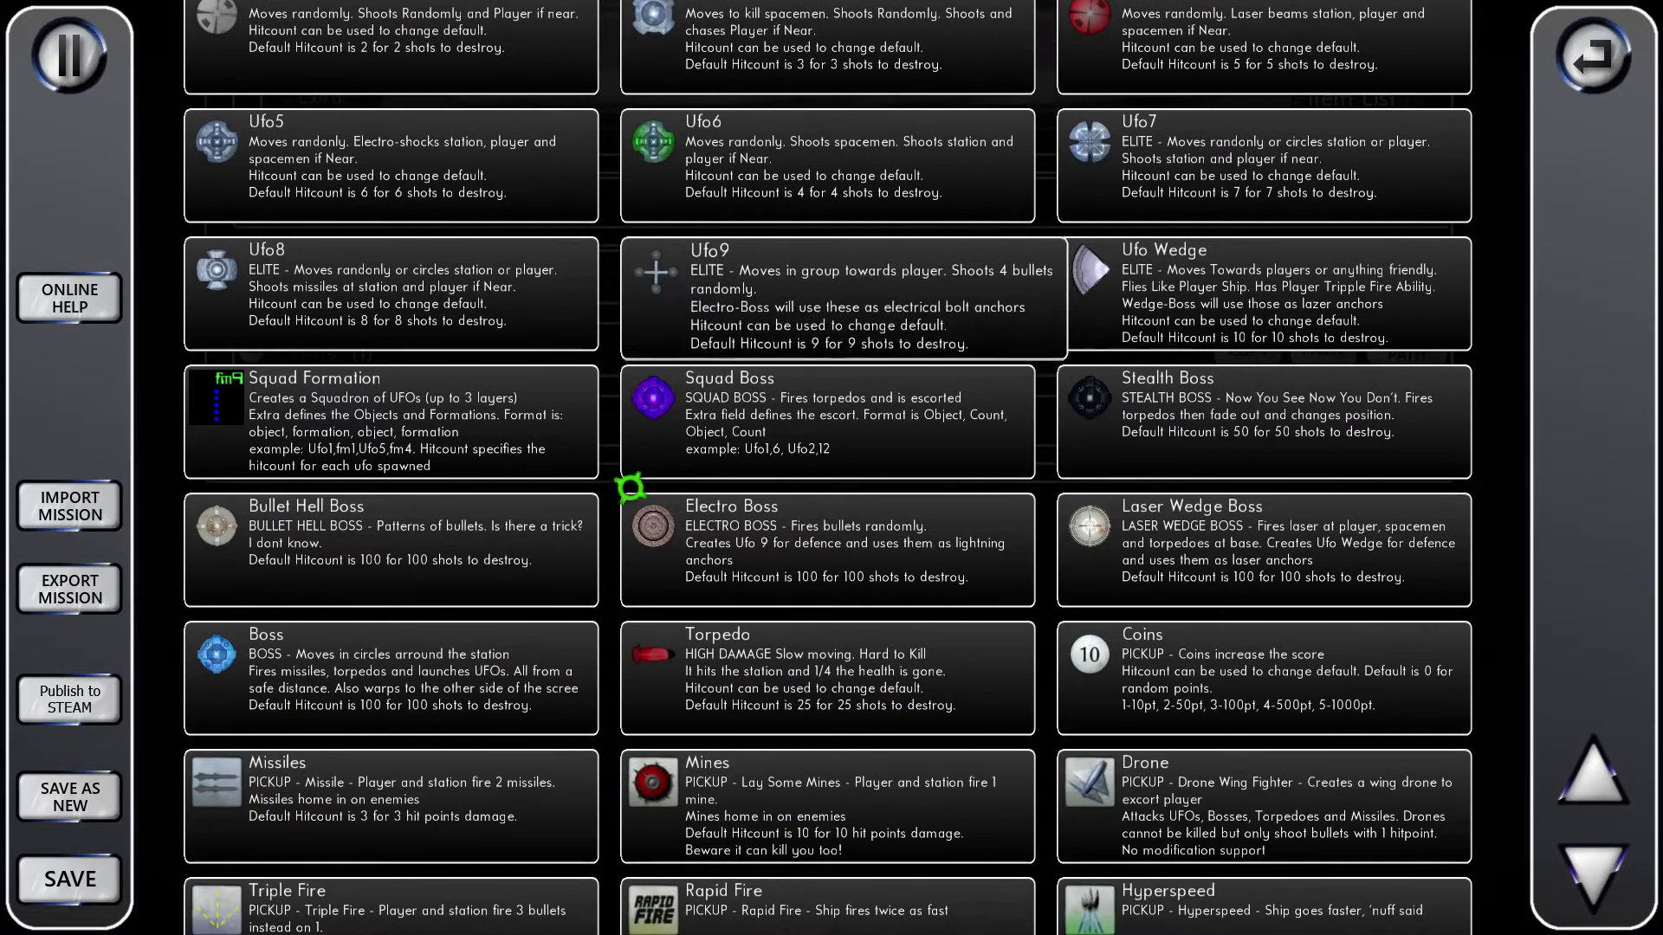
scroll(630, 488, "down", 2)
scroll(630, 487, "down", 4)
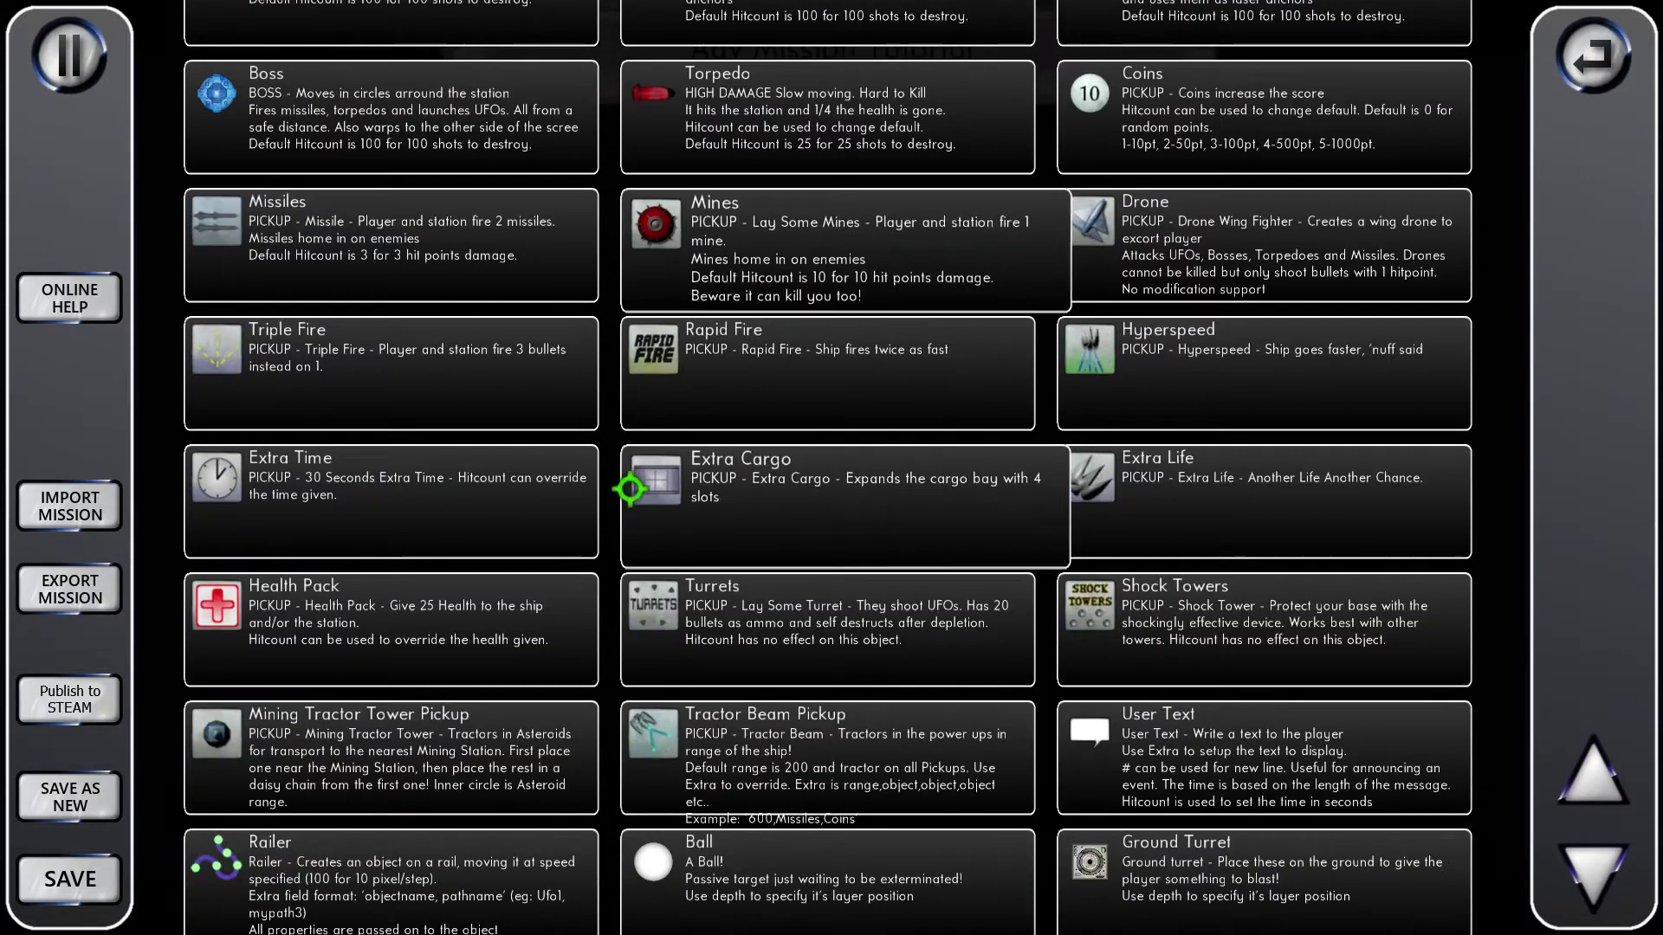
scroll(790, 535, "down", 2)
scroll(791, 530, "up", 3)
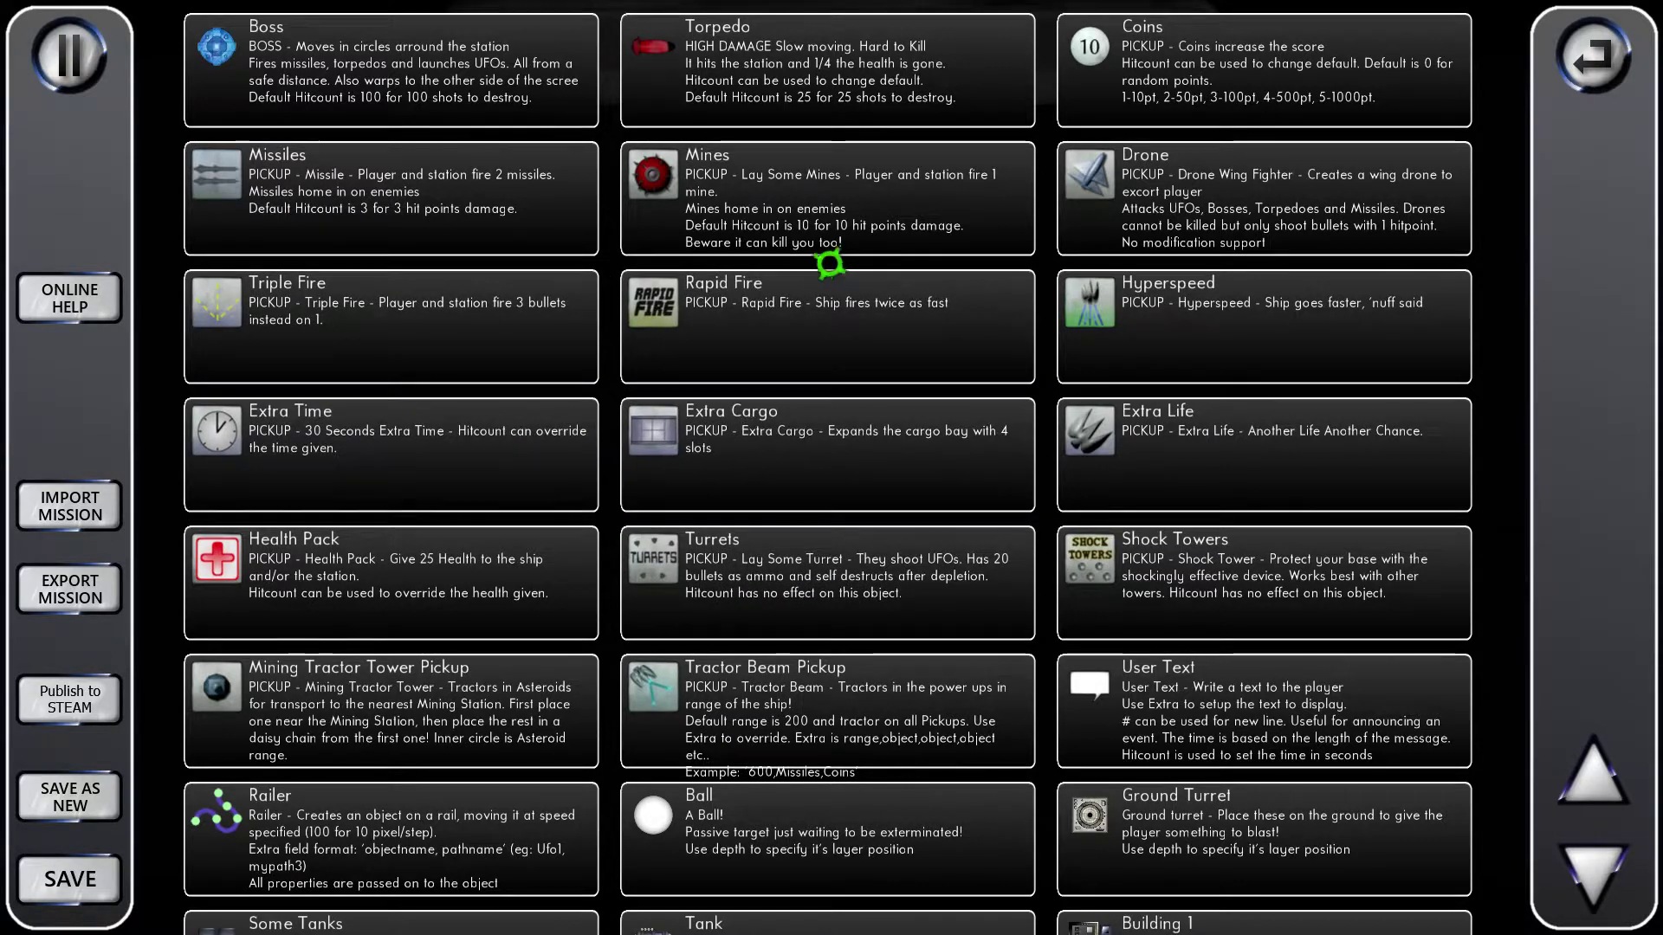
scroll(845, 364, "up", 3)
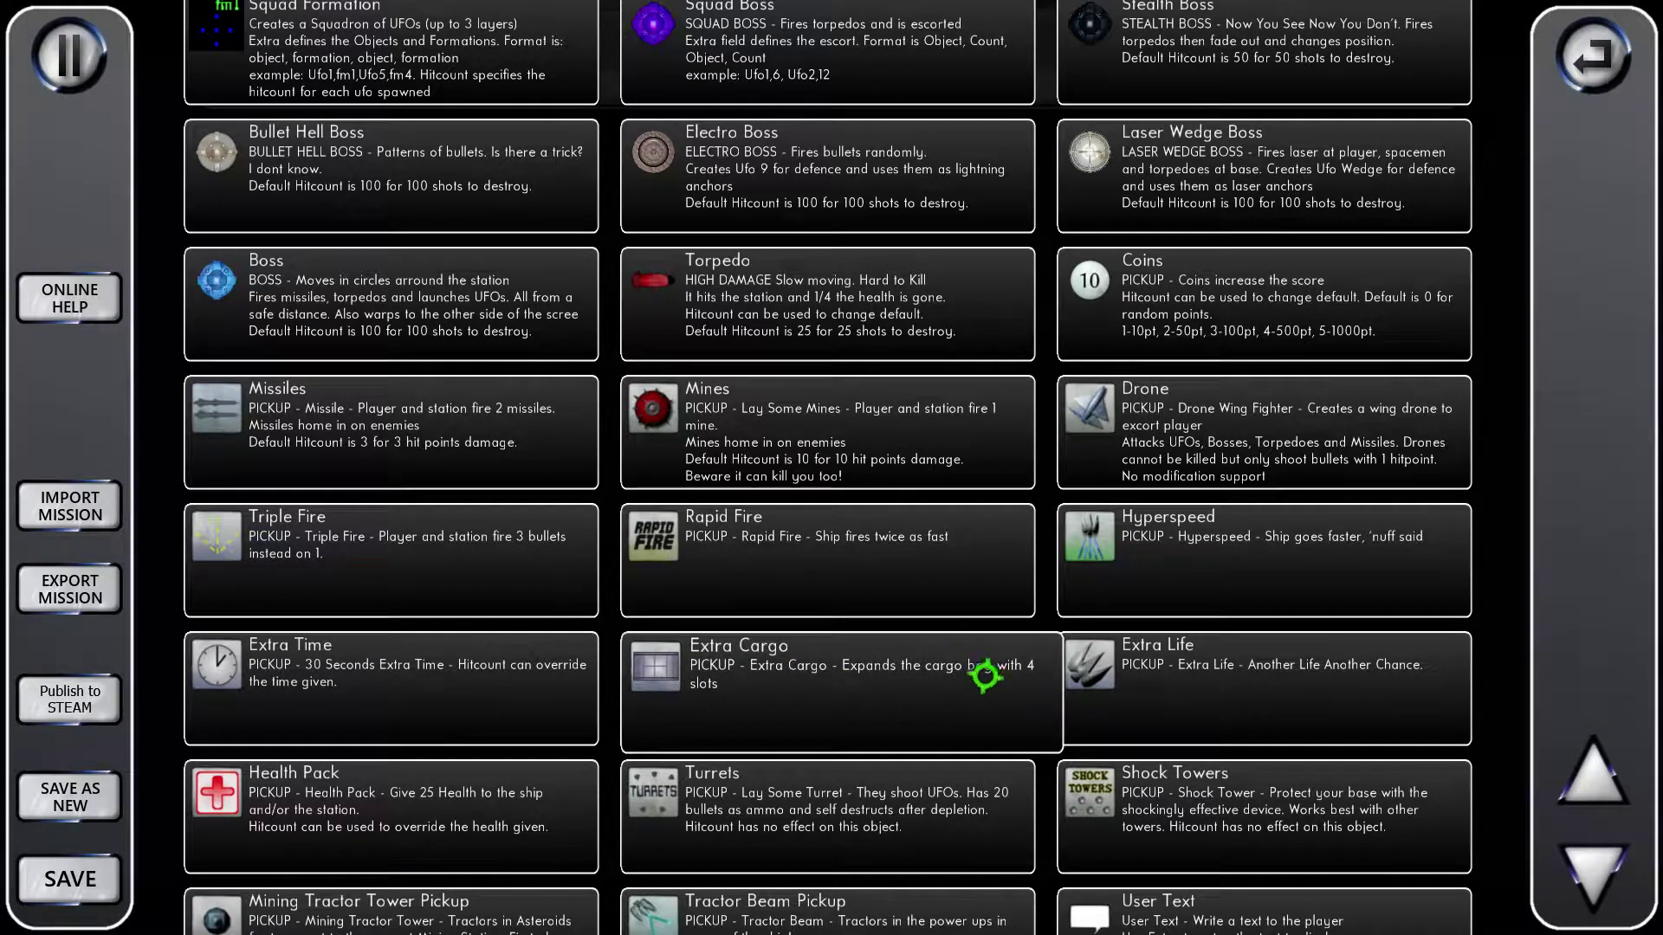
scroll(684, 637, "down", 3)
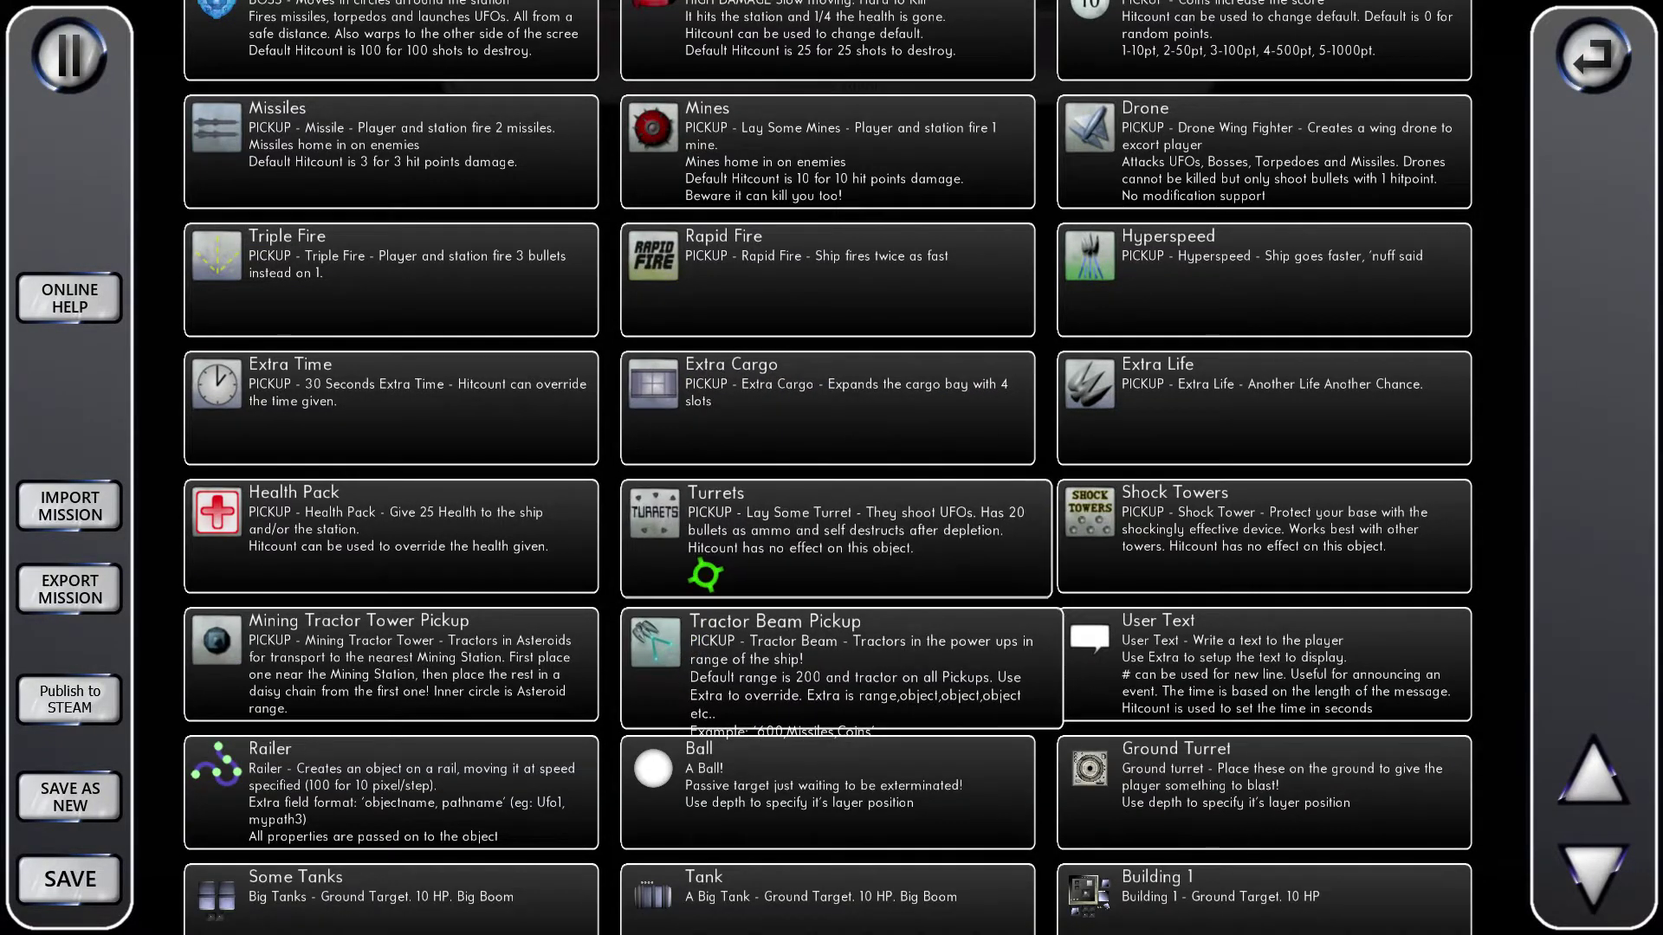
scroll(762, 605, "down", 2)
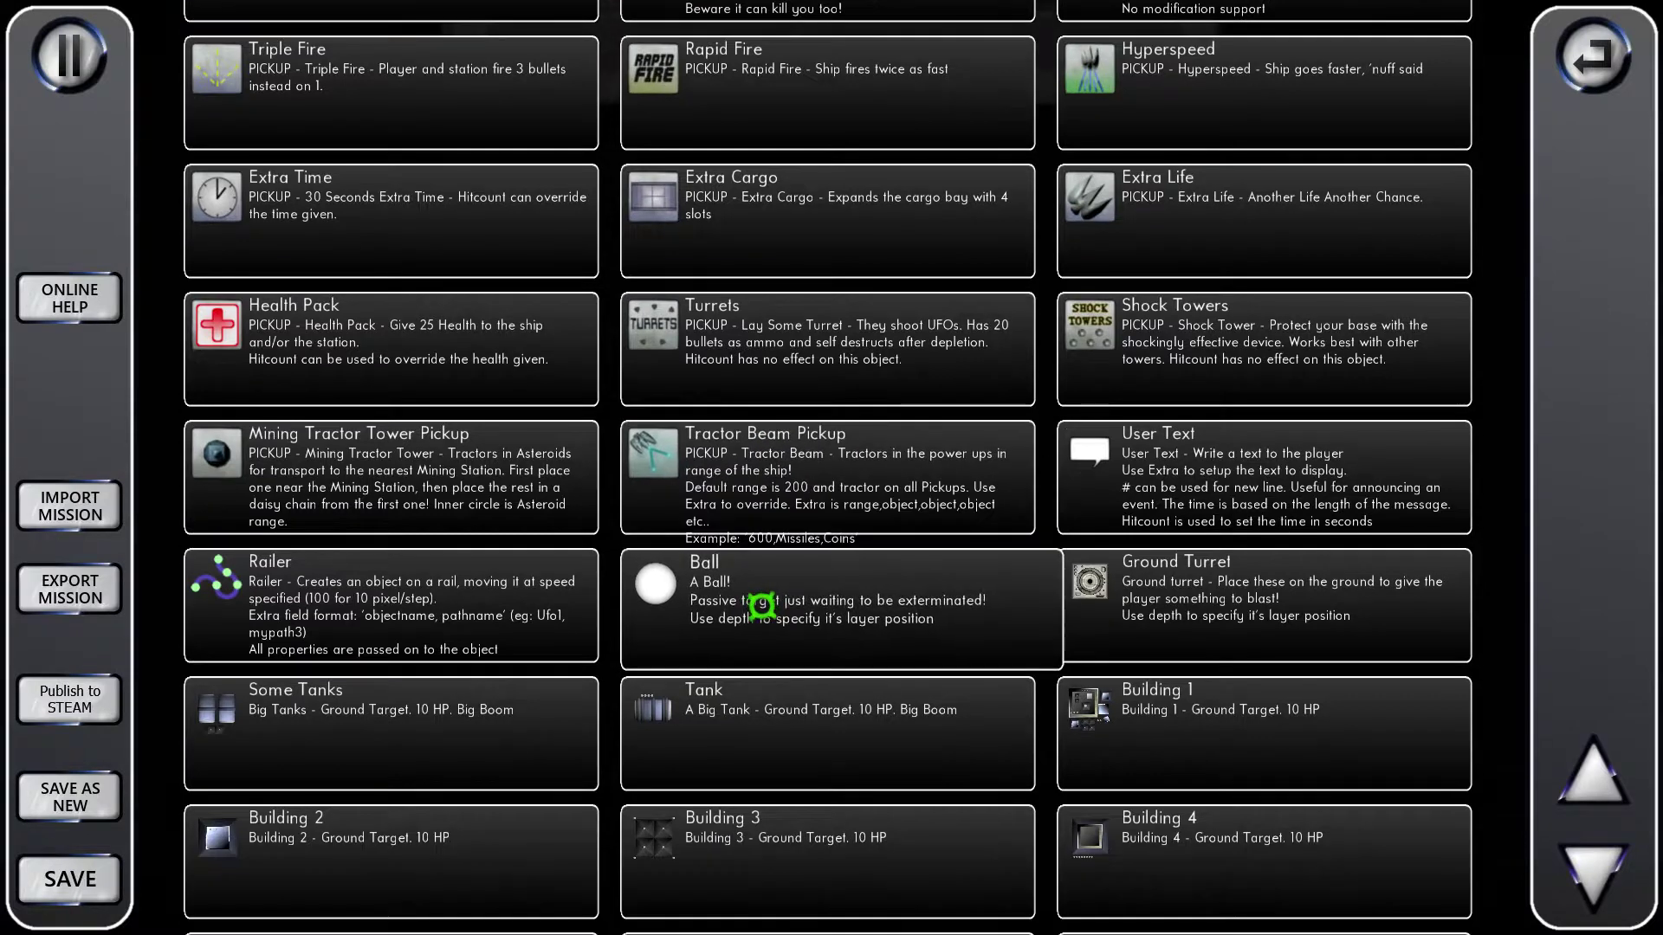
left_click(1195, 480)
- Set the User Text spawner's start time to 0:5.0 and its Extra text to Be safe Space Ranger
scroll(545, 557, "down", 2)
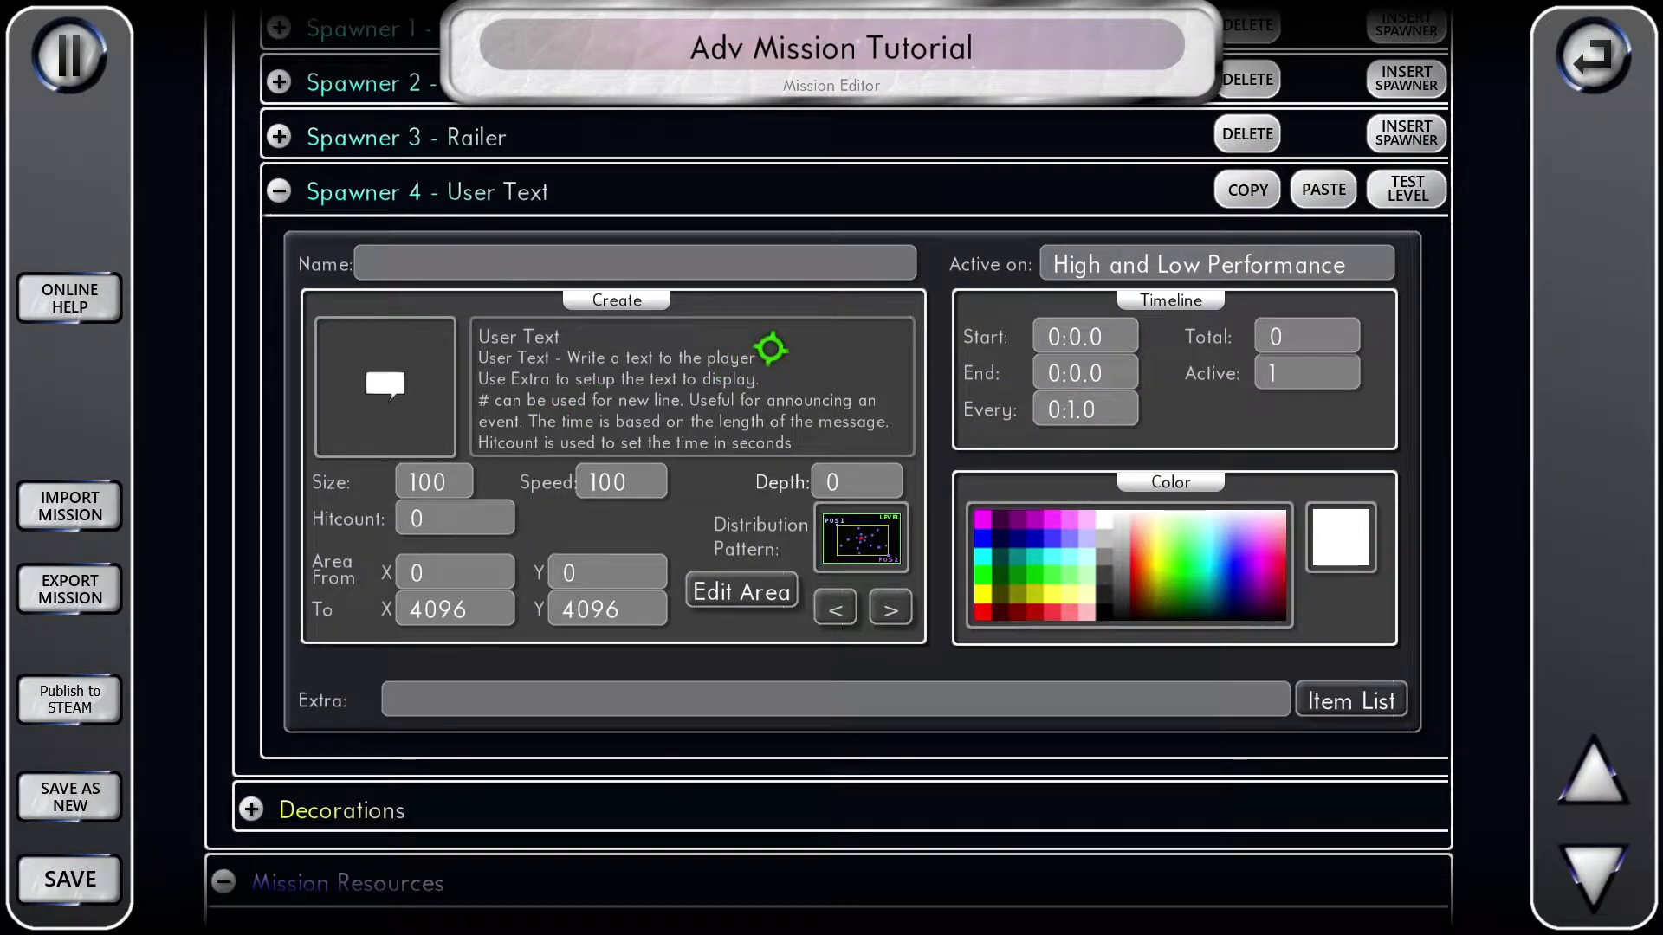
left_click(1073, 335)
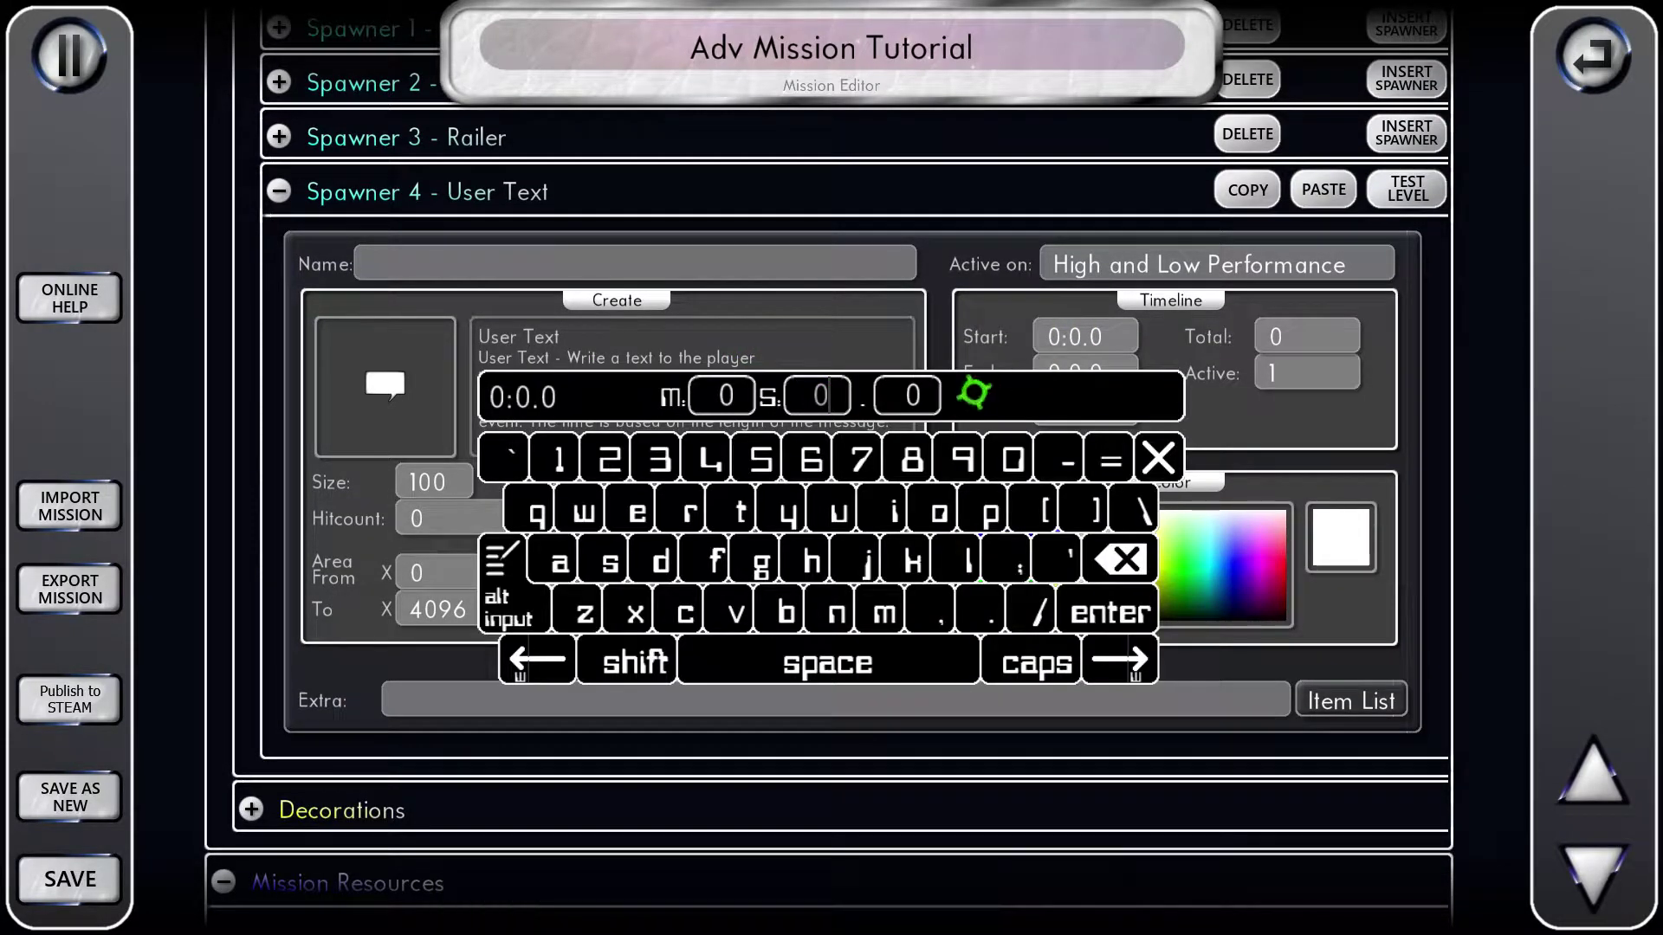
left_click(758, 459)
left_click(892, 341)
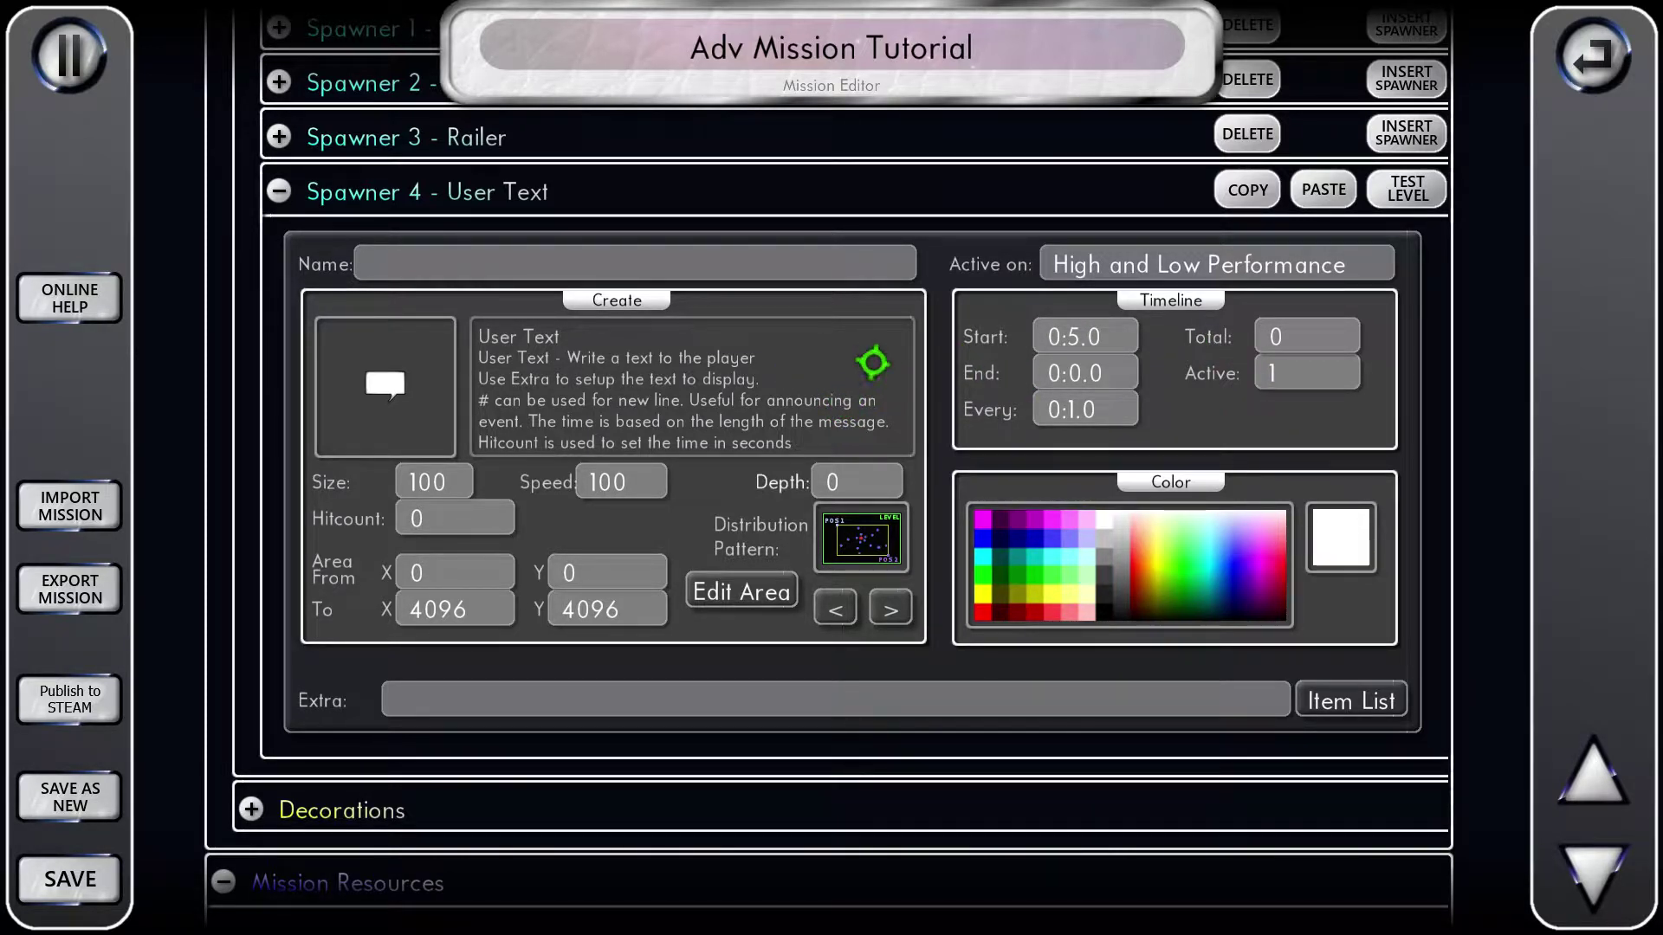
scroll(871, 360, "down", 1)
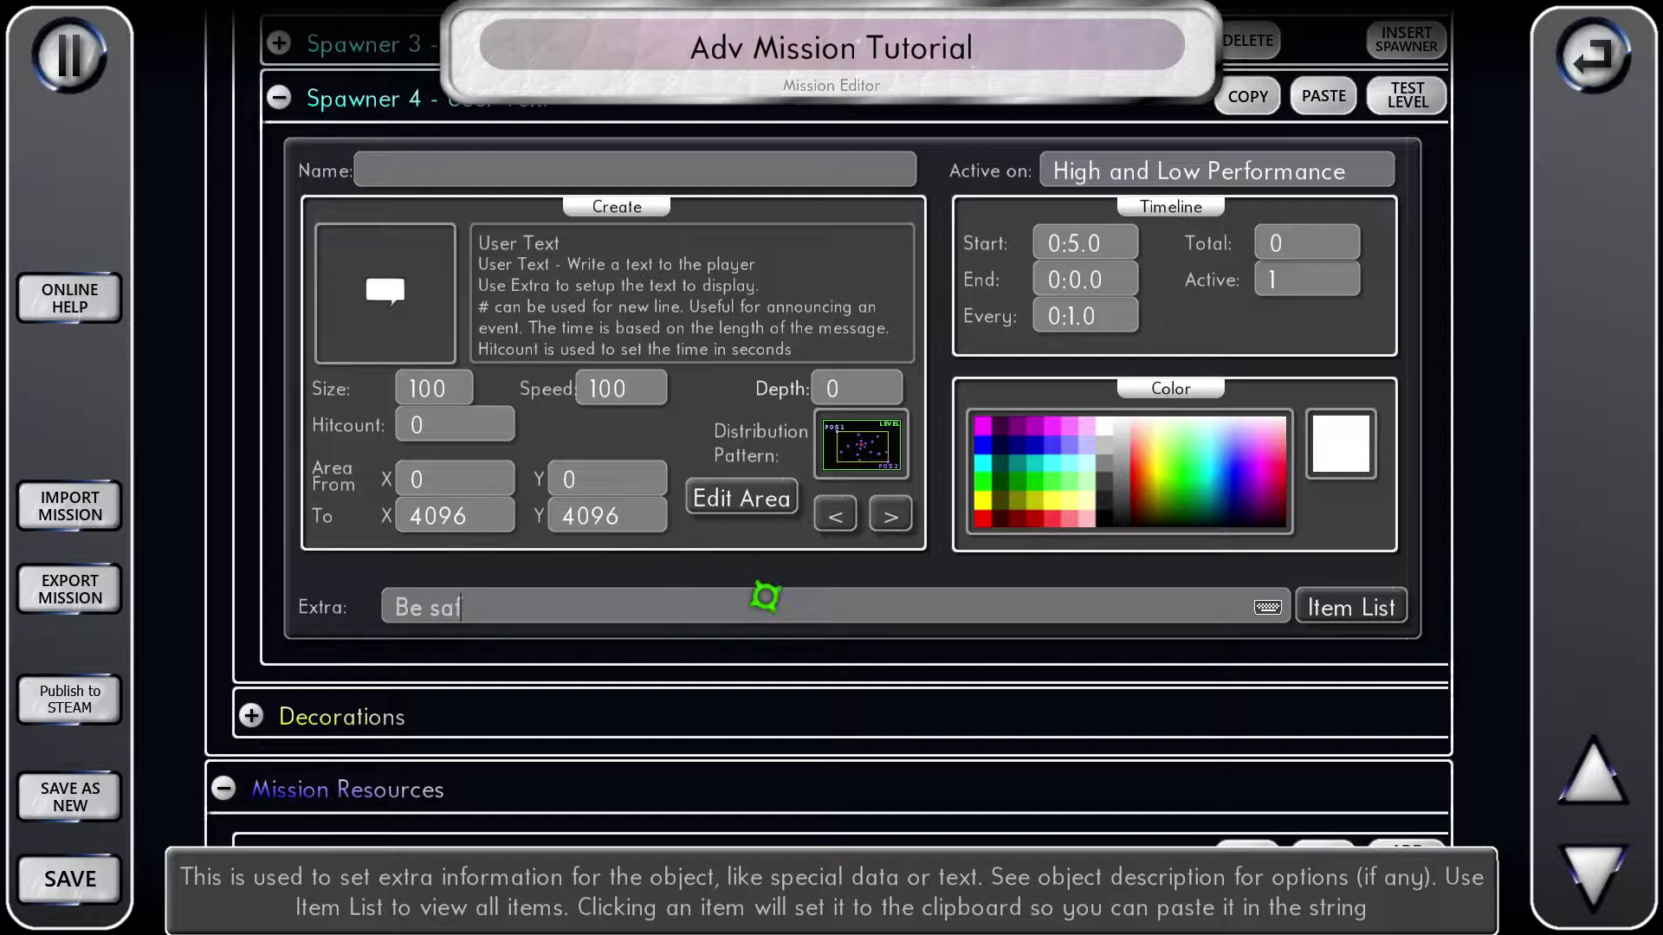
type("Space Ranger")
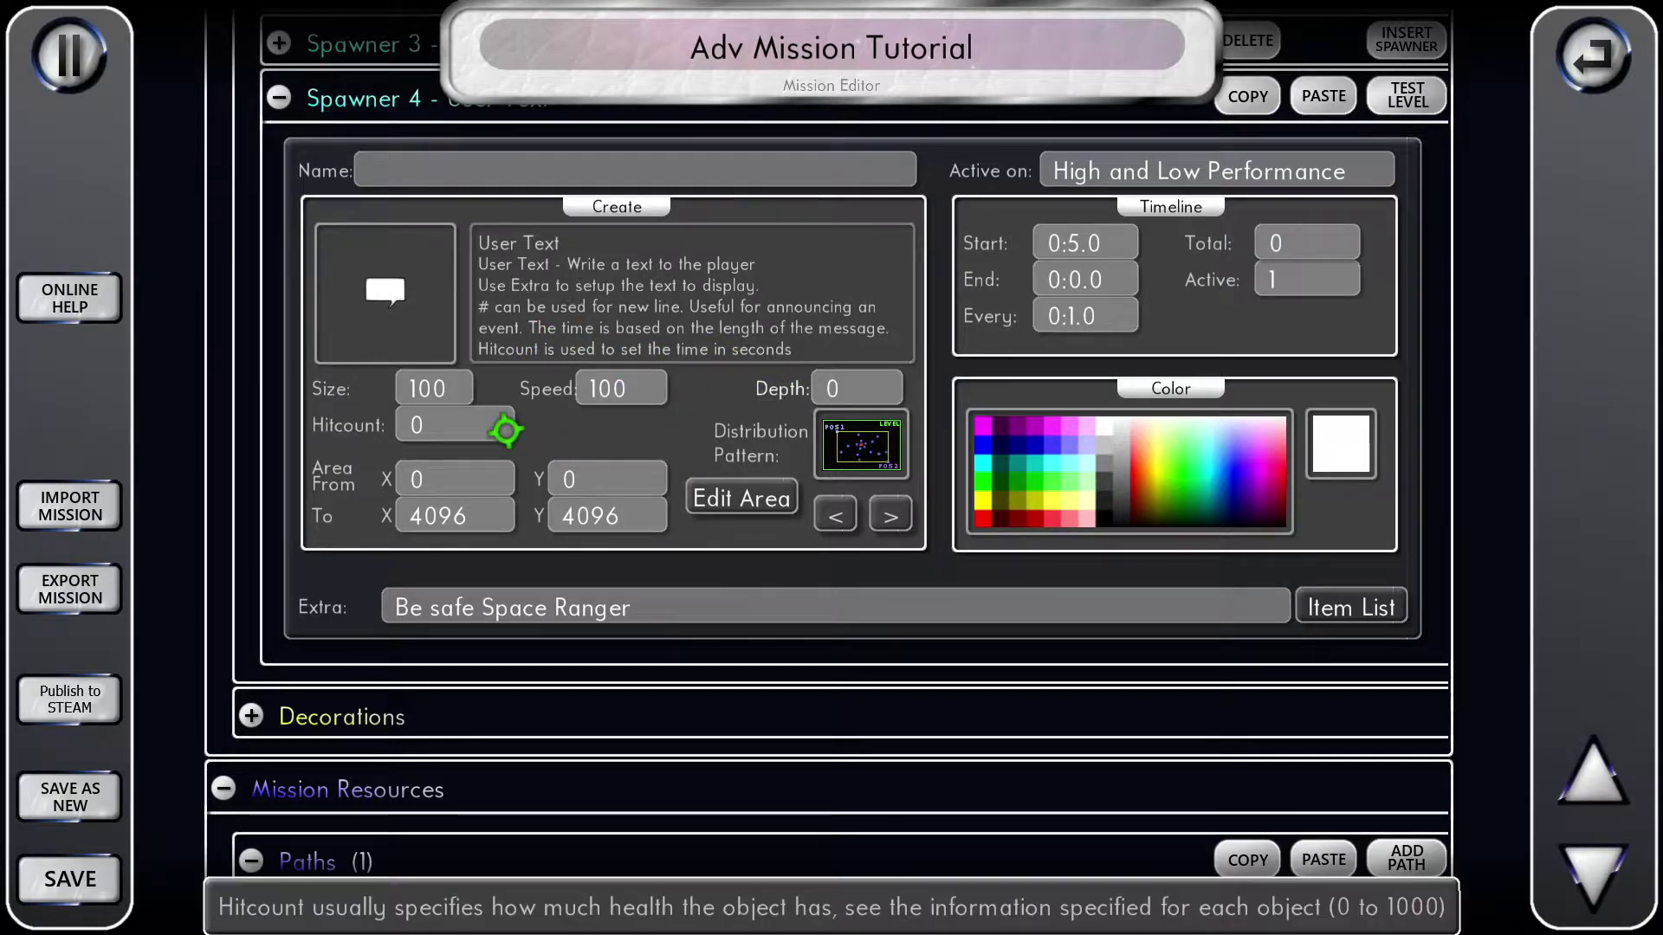
- Set the User Text spawner's hitcount to 3 and its color to pale lavender
left_click(479, 428)
key("BackSpace")
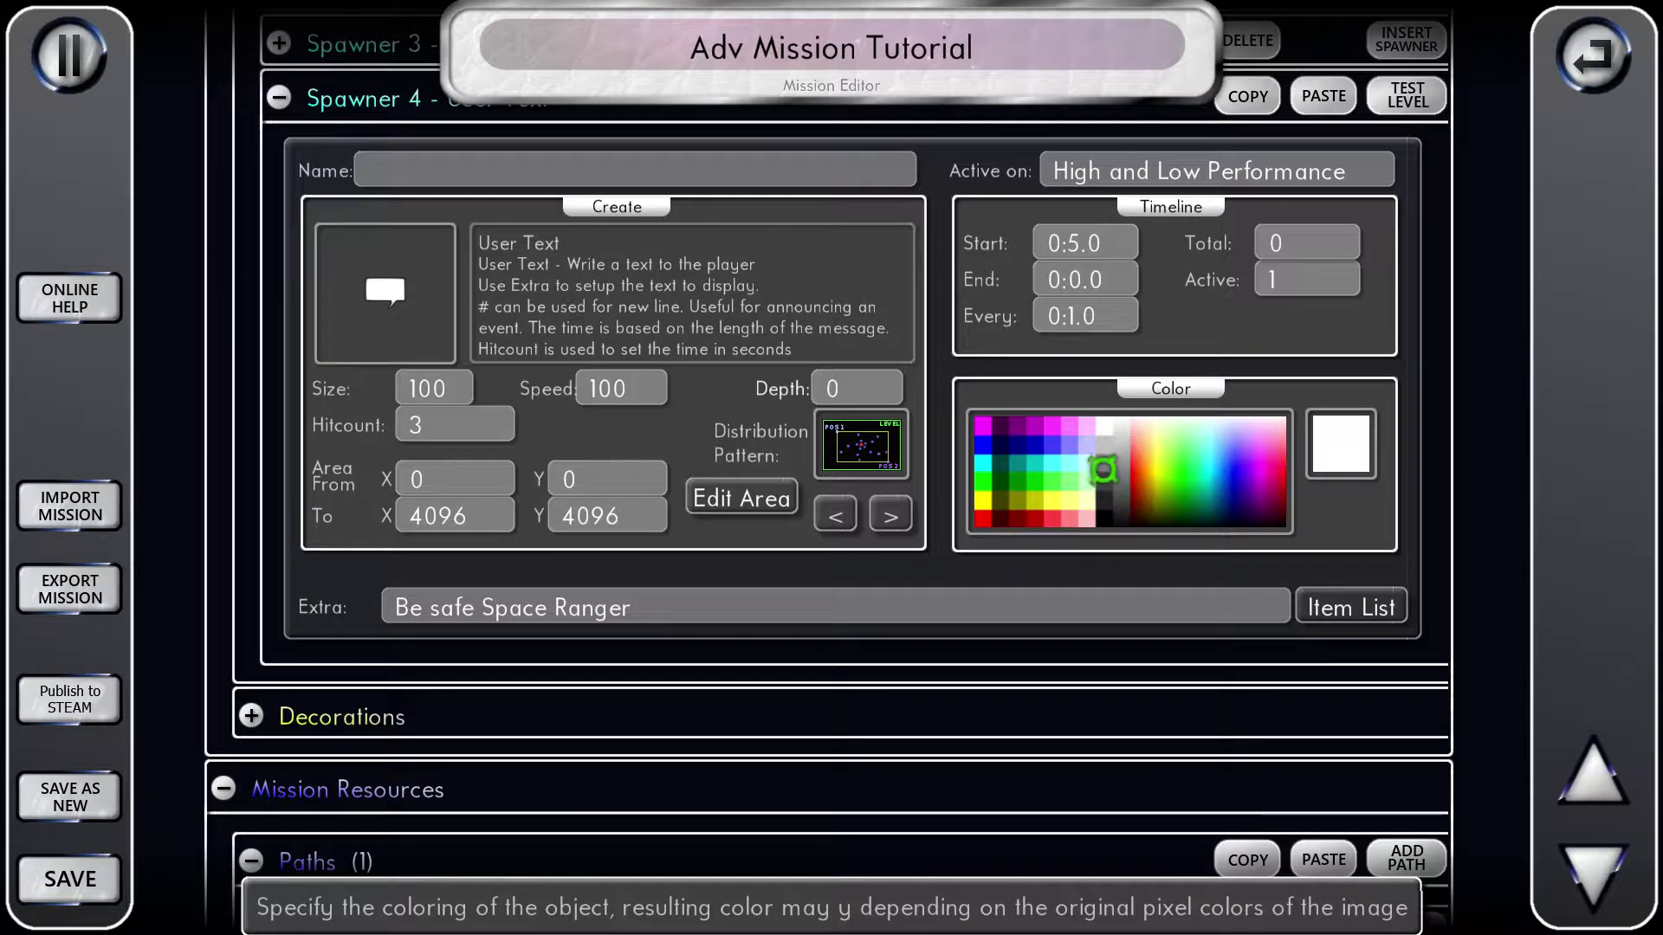
left_click(1084, 445)
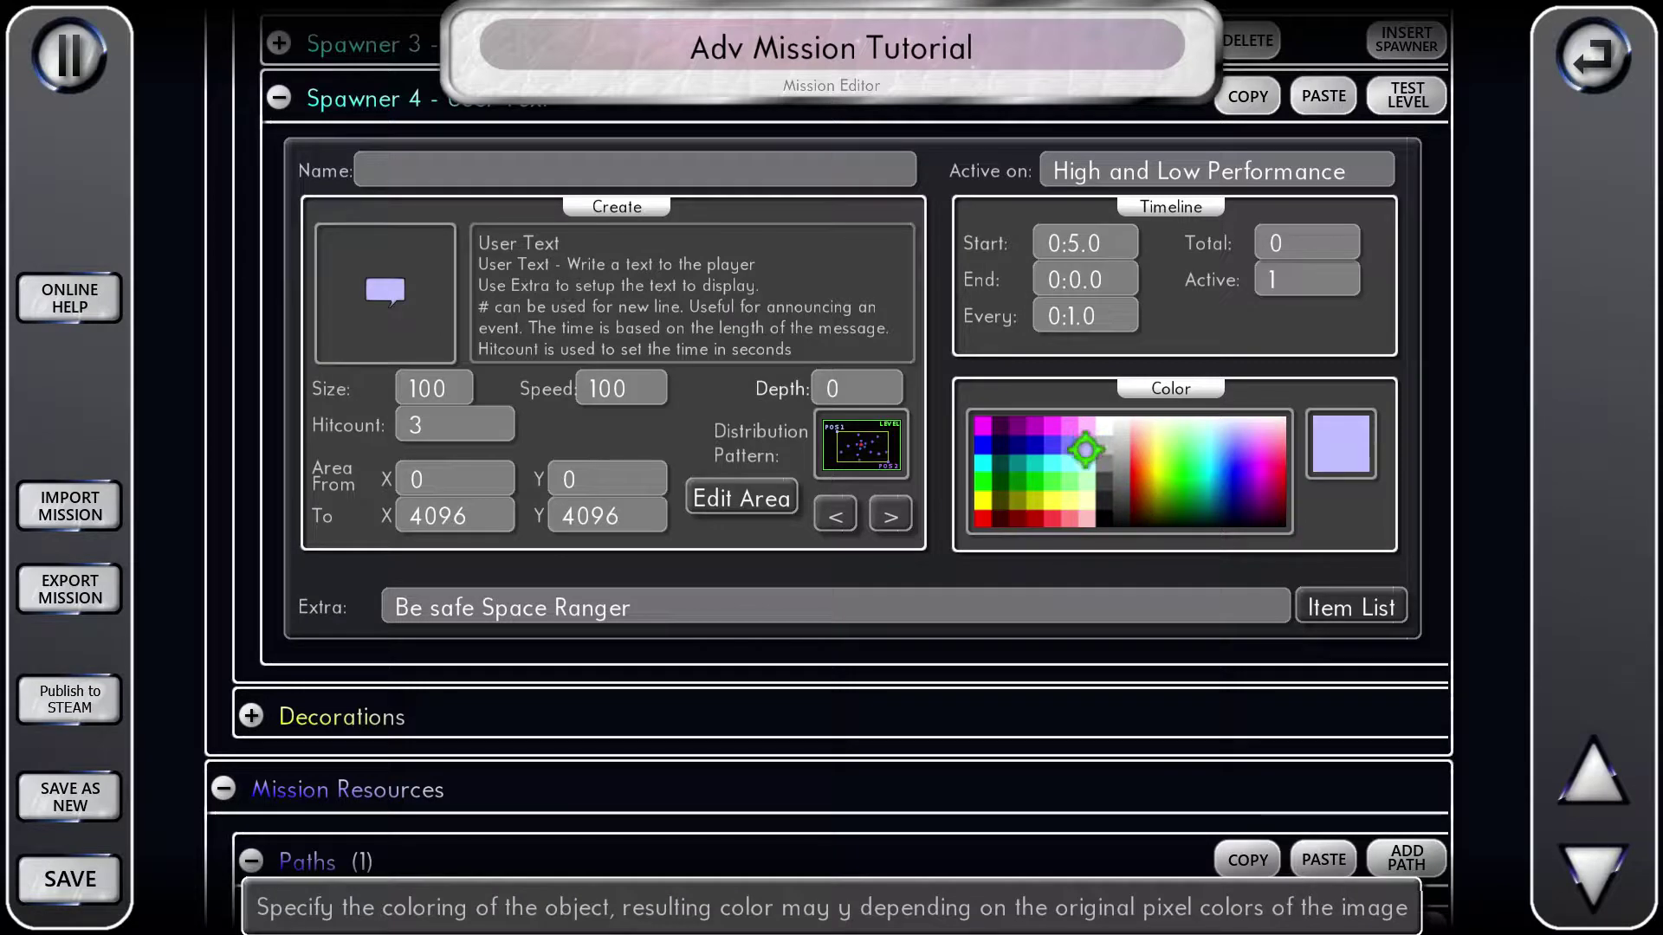
- Test the level to check the on-screen text message, and return to the Mission Editor
scroll(884, 400, "up", 1)
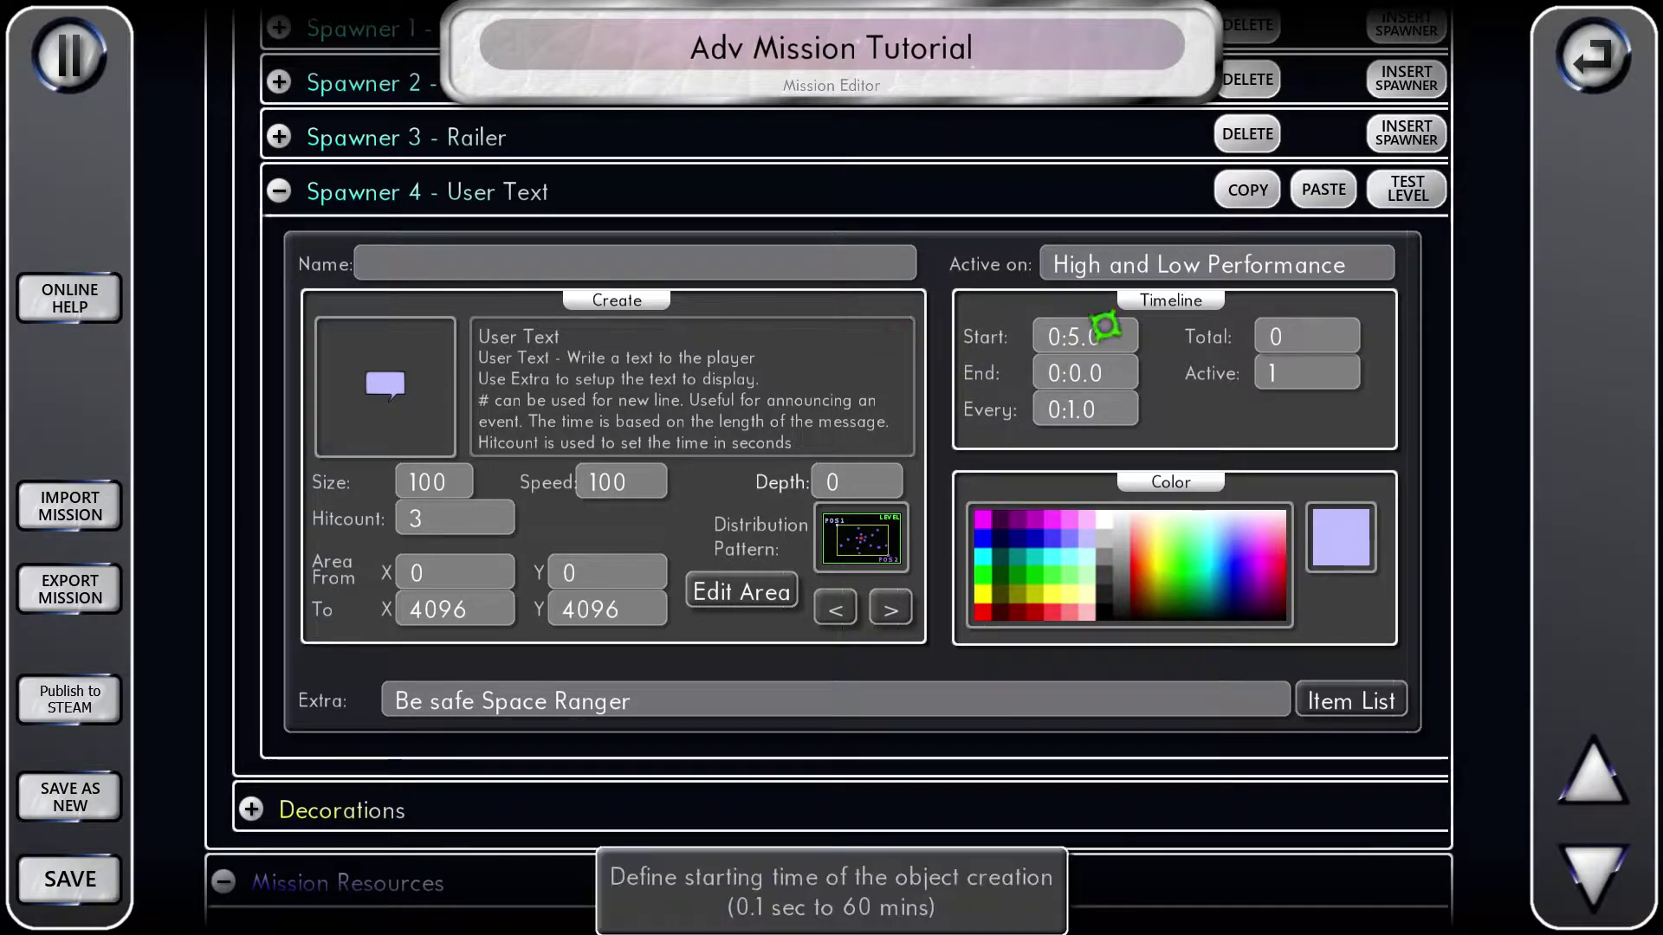
left_click(1406, 199)
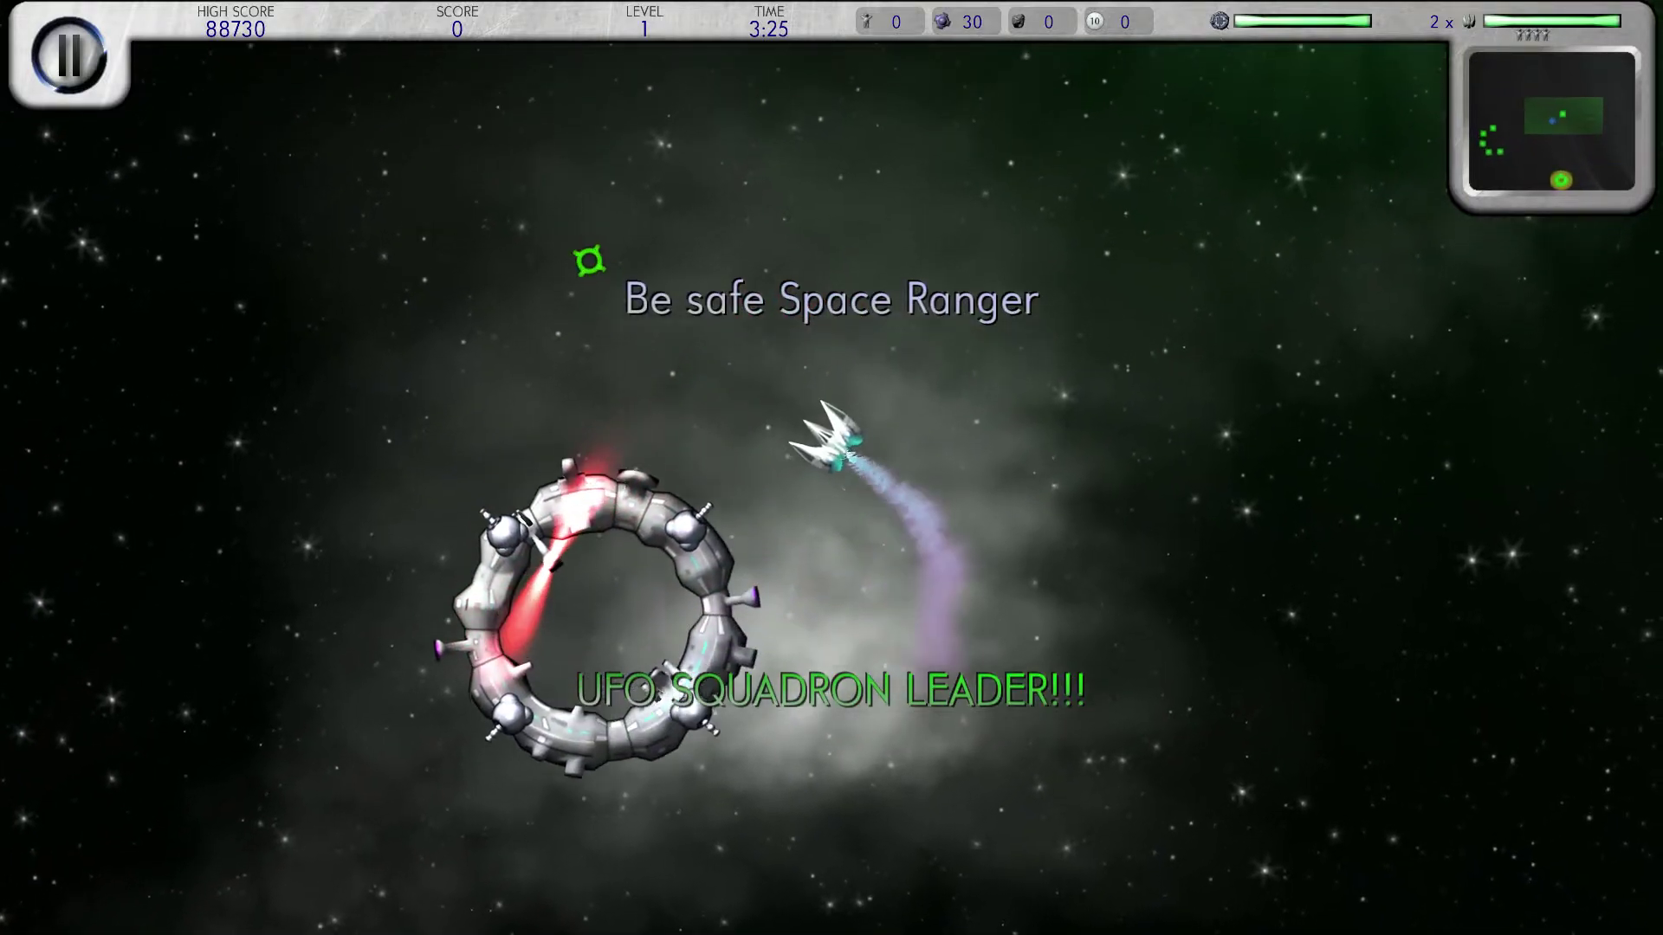
left_click(69, 55)
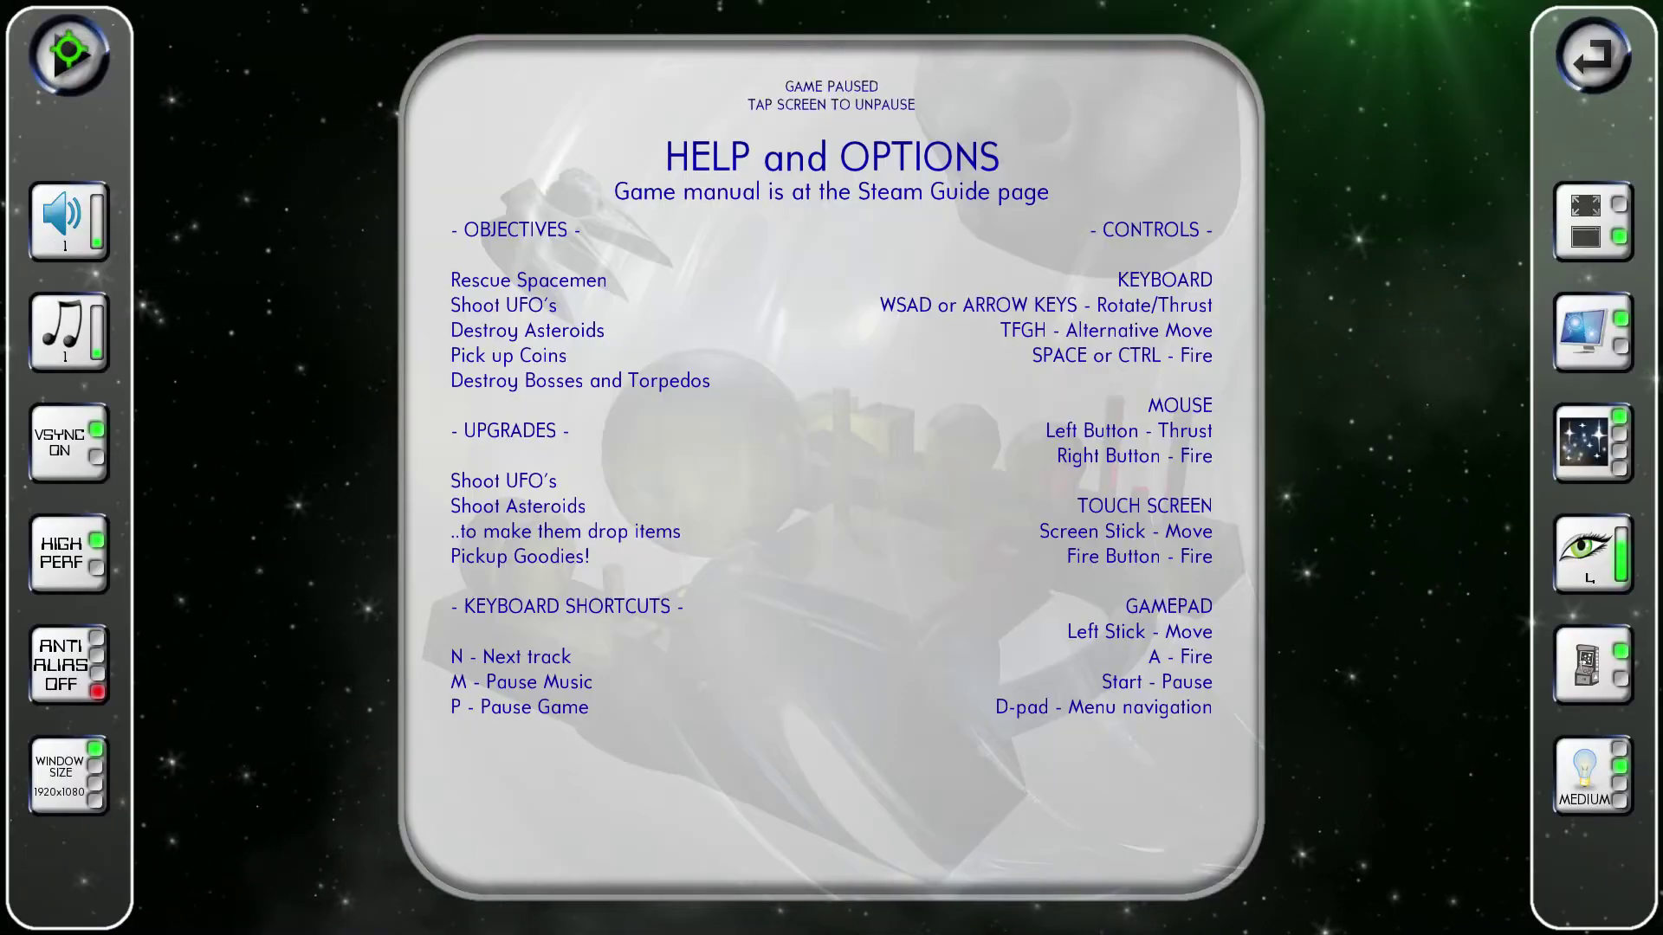
left_click(1592, 56)
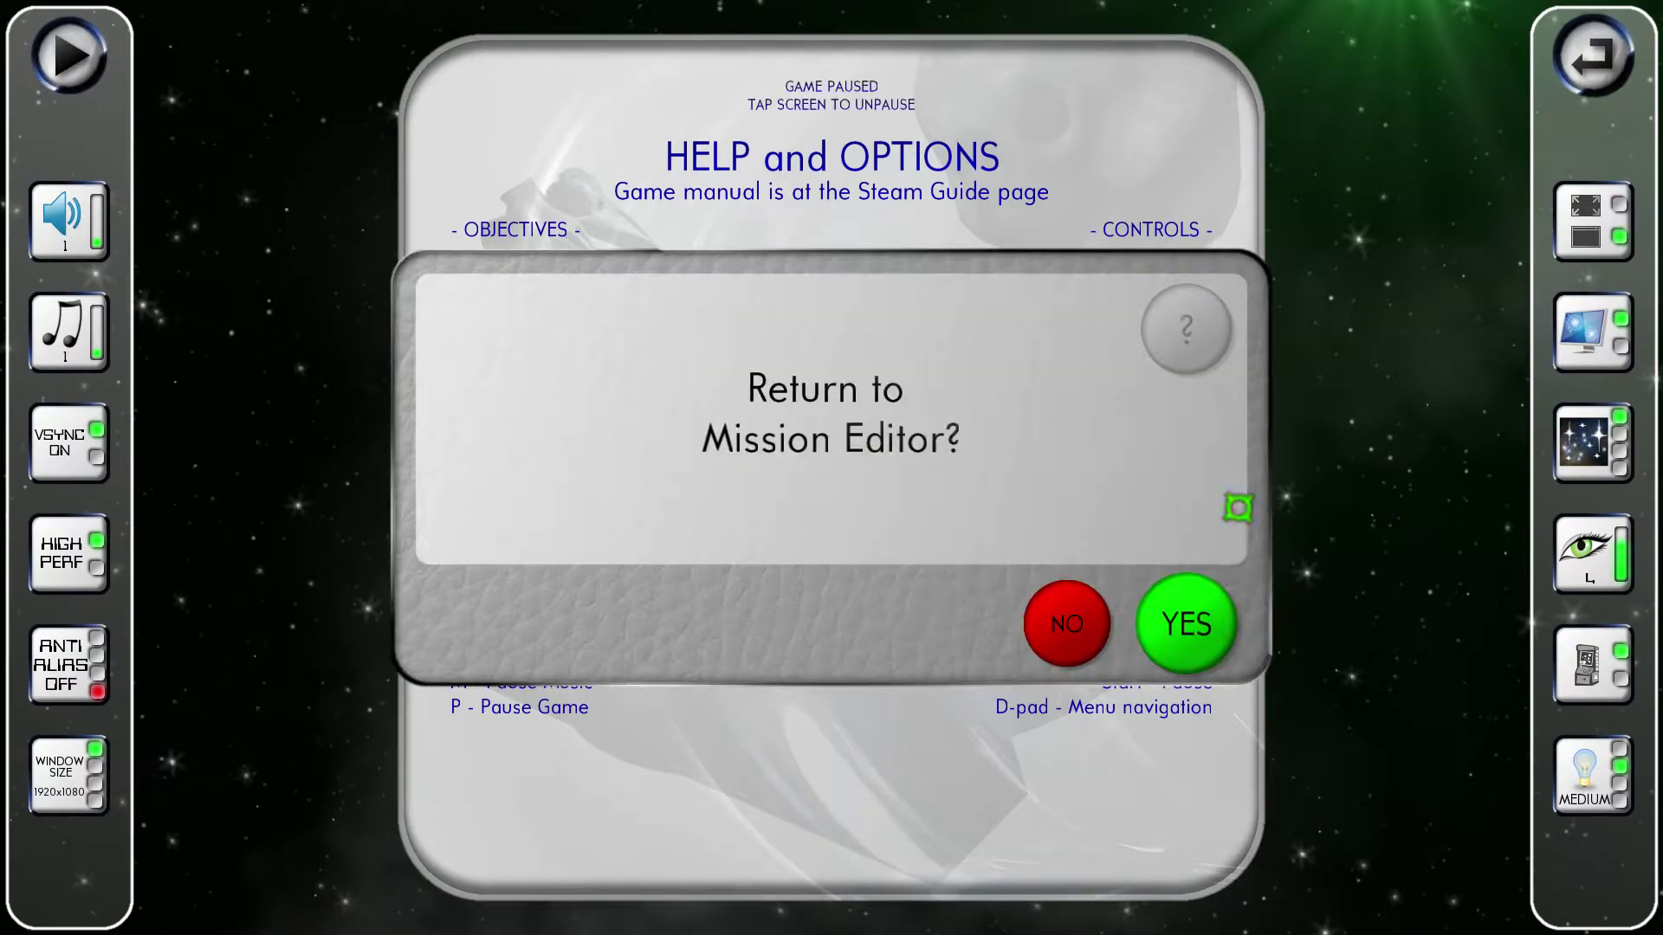
left_click(1210, 629)
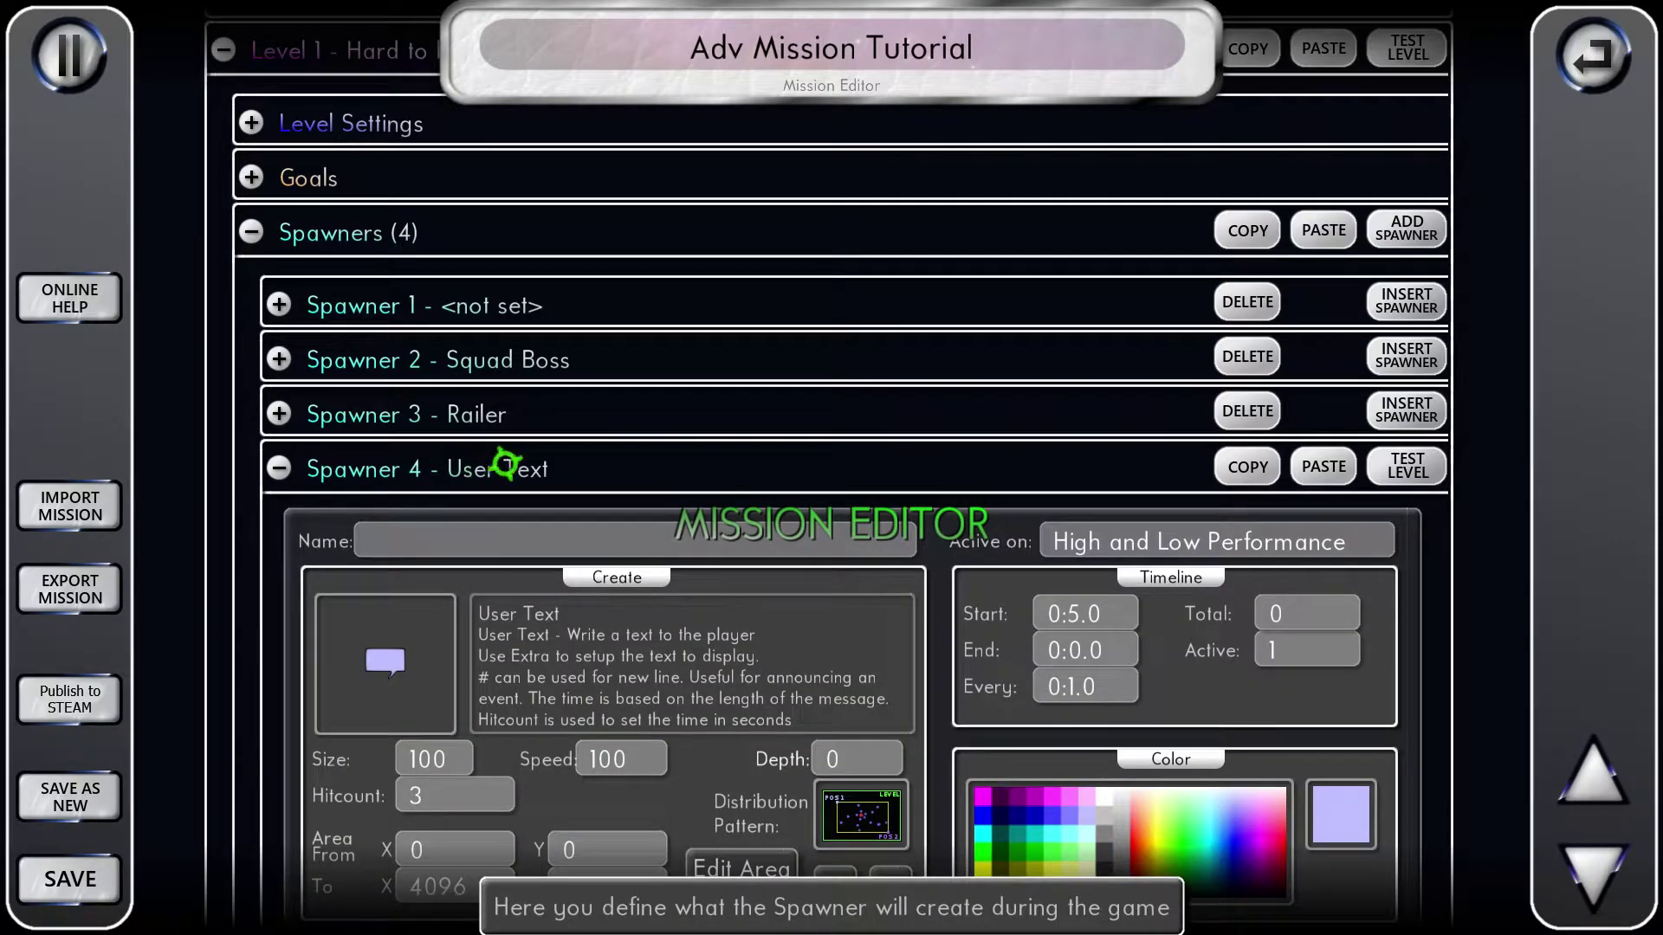
- Collapse Spawner 4 and insert a new spawner after it, expanding the new entry
scroll(505, 465, "down", 3)
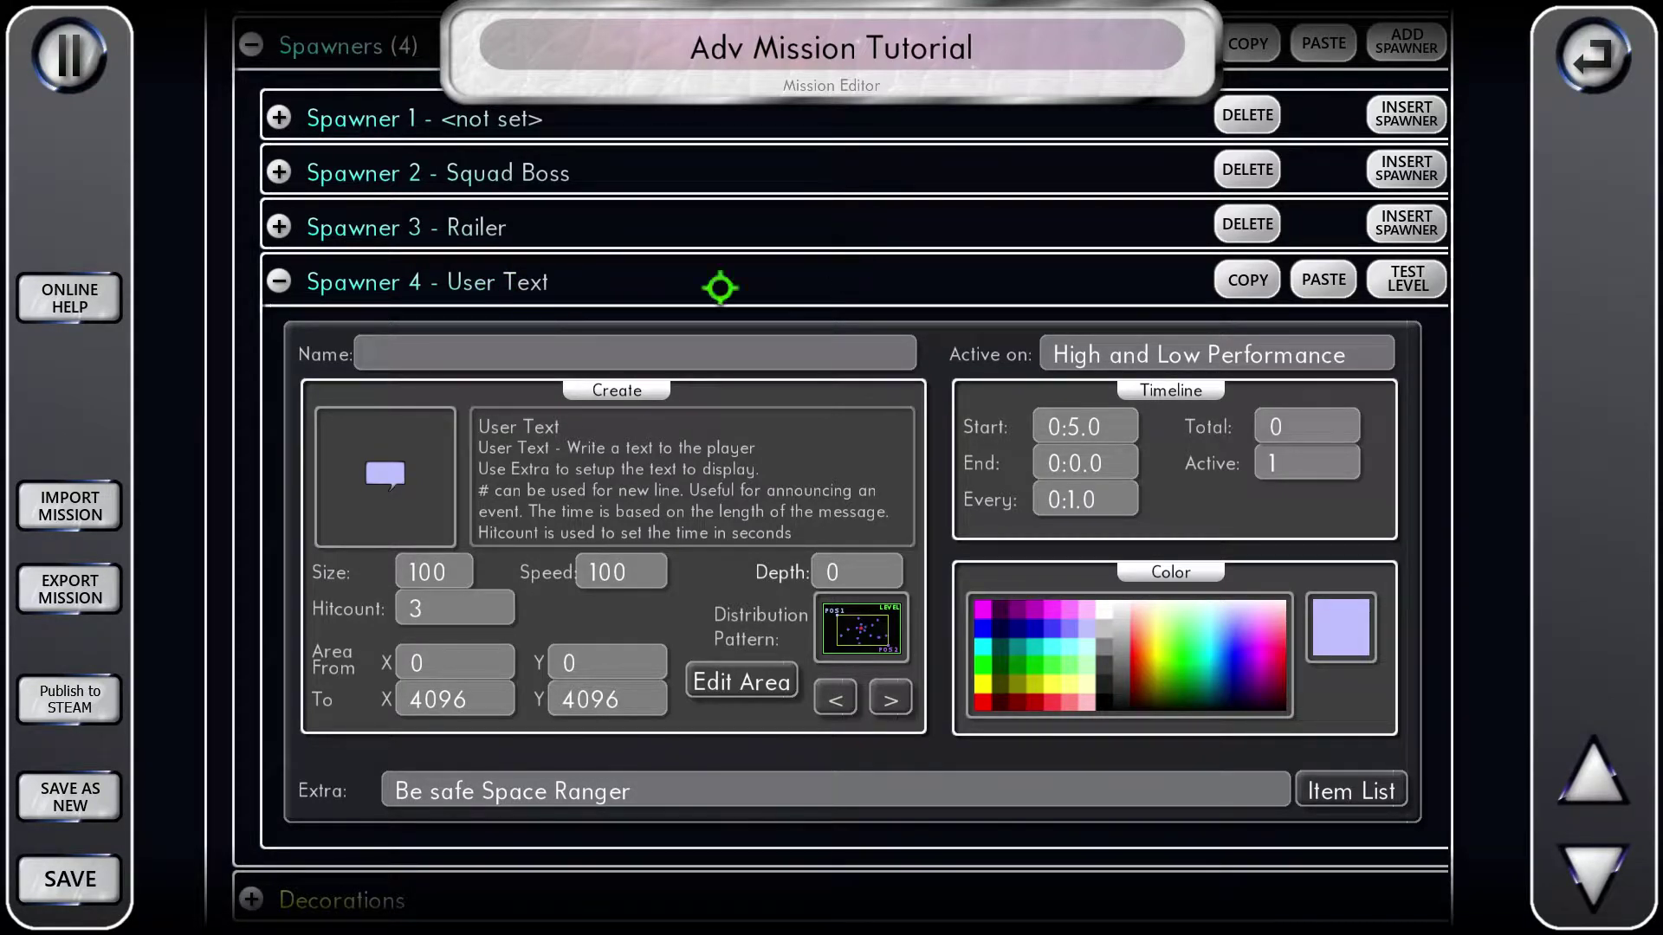
left_click(522, 288)
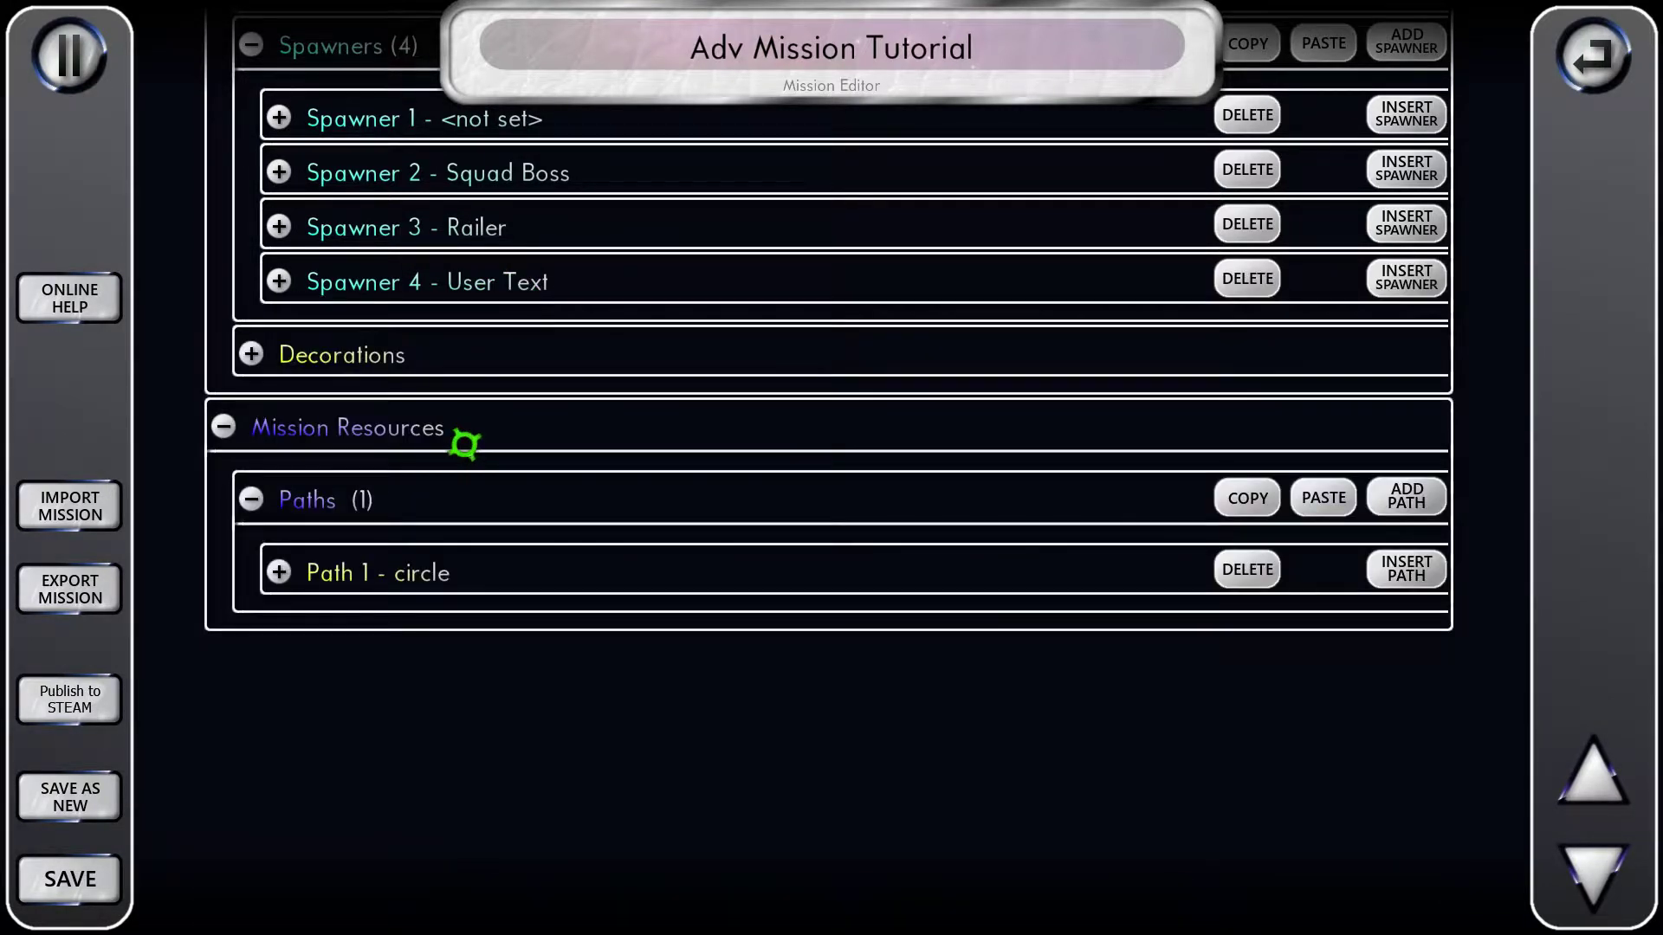
left_click(473, 280)
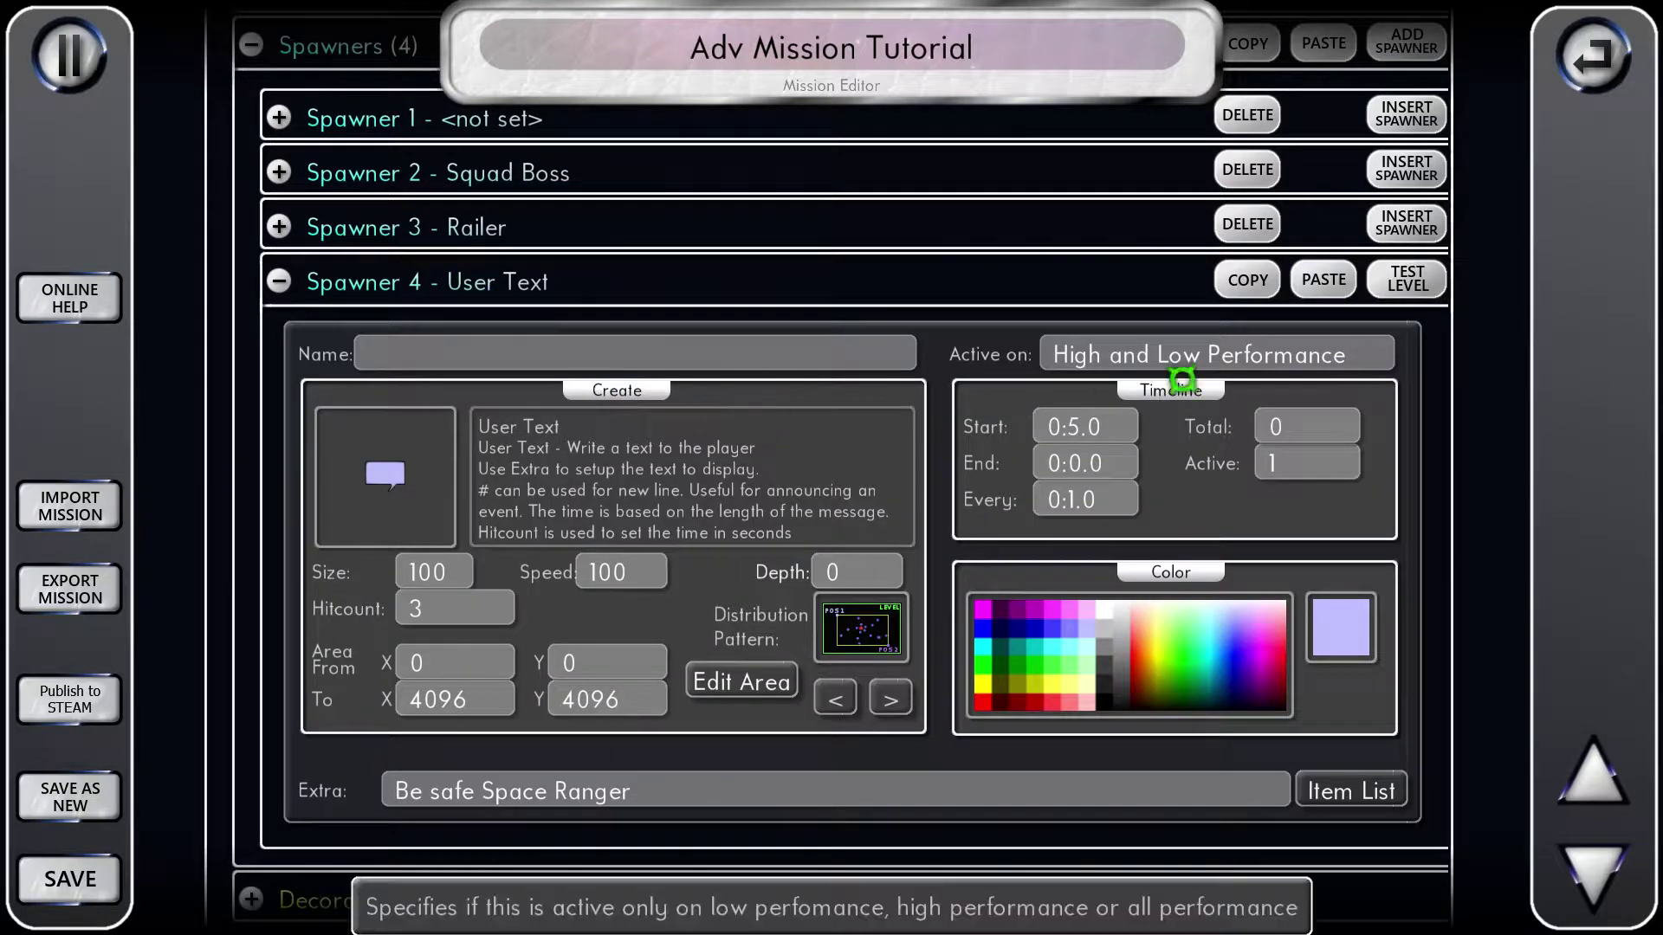
left_click(494, 282)
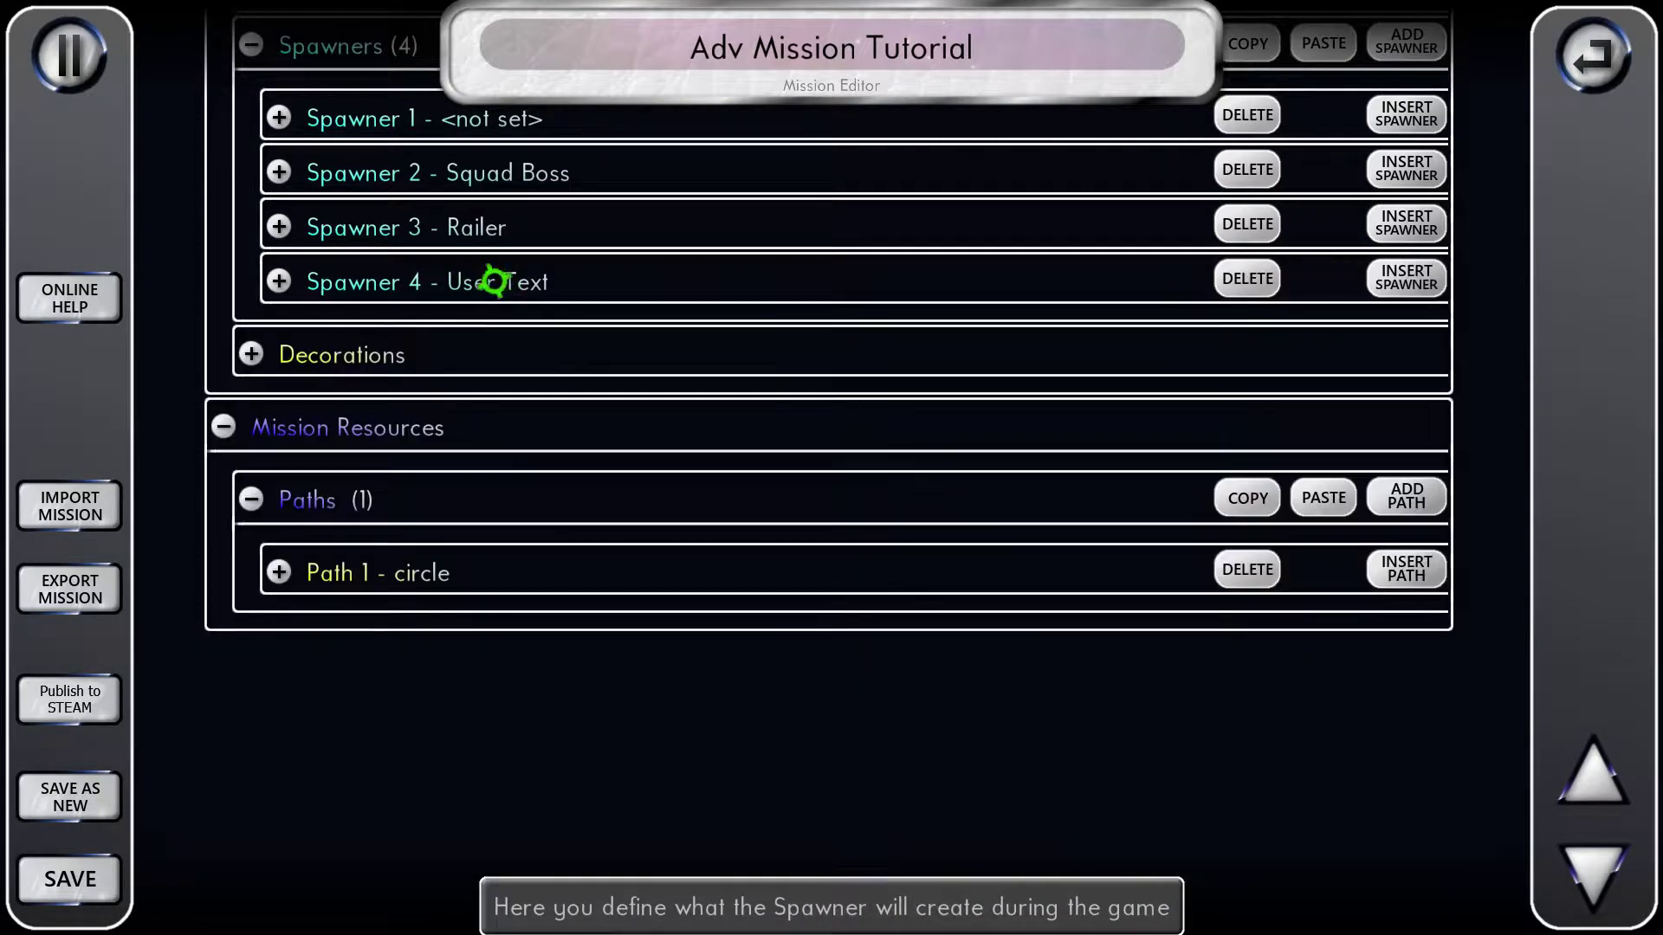
left_click(1403, 277)
left_click(423, 328)
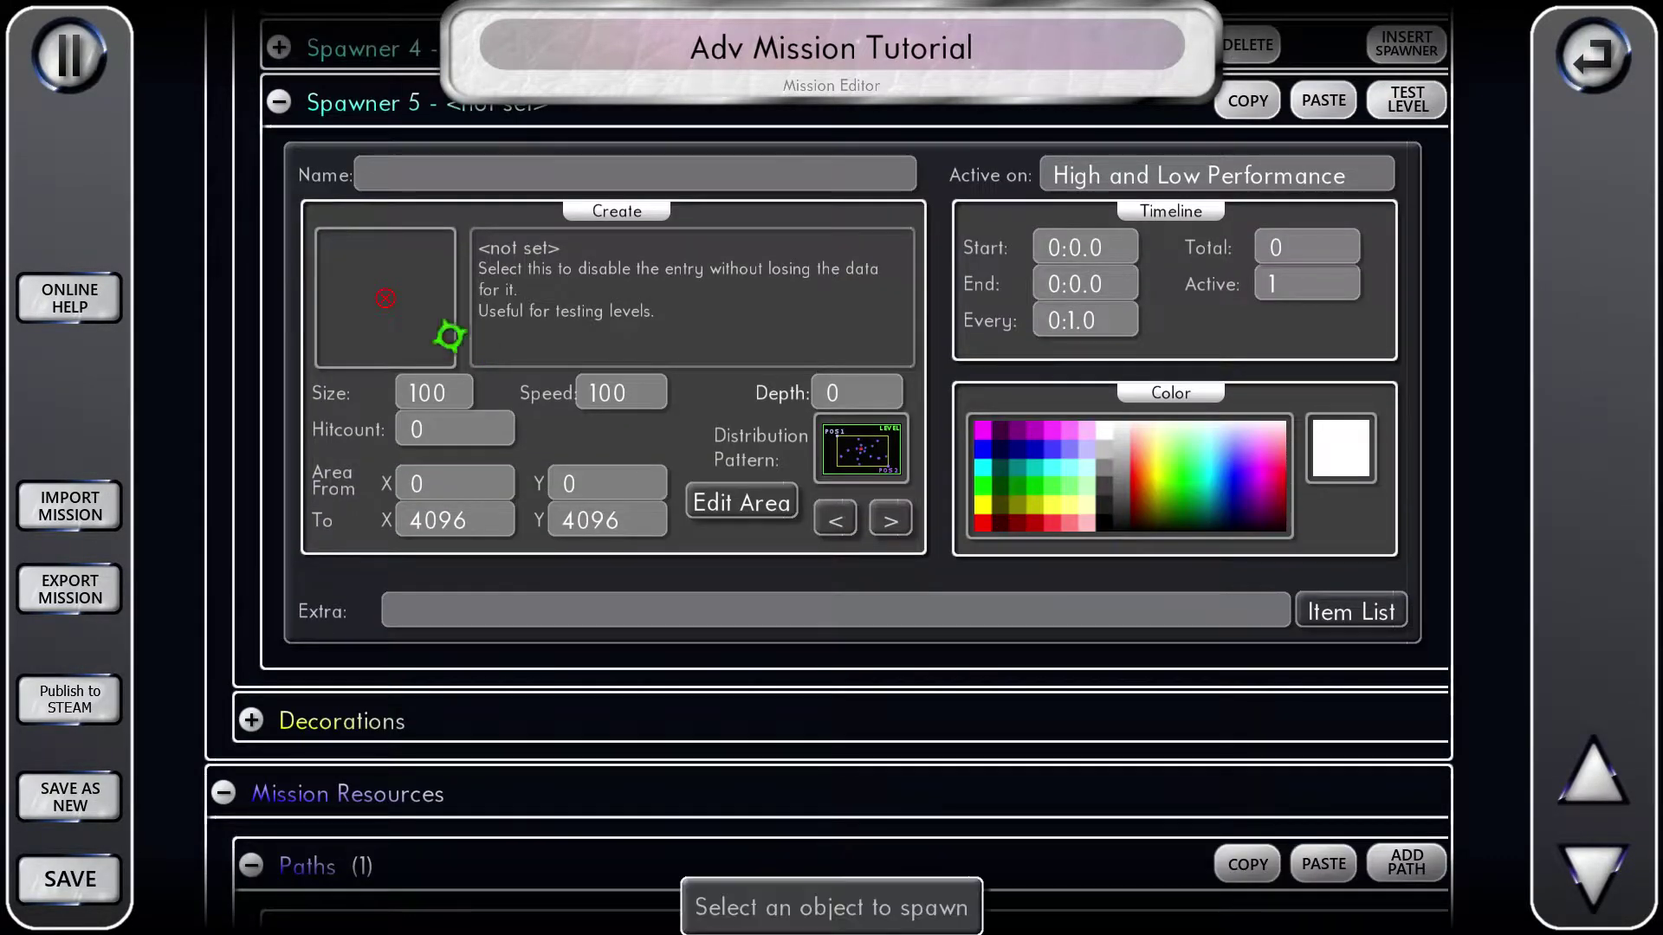
- Examine the objects available for Spawner 5, including the ground targets and stations, and leave the spawner unset
left_click(445, 334)
scroll(686, 394, "down", 10)
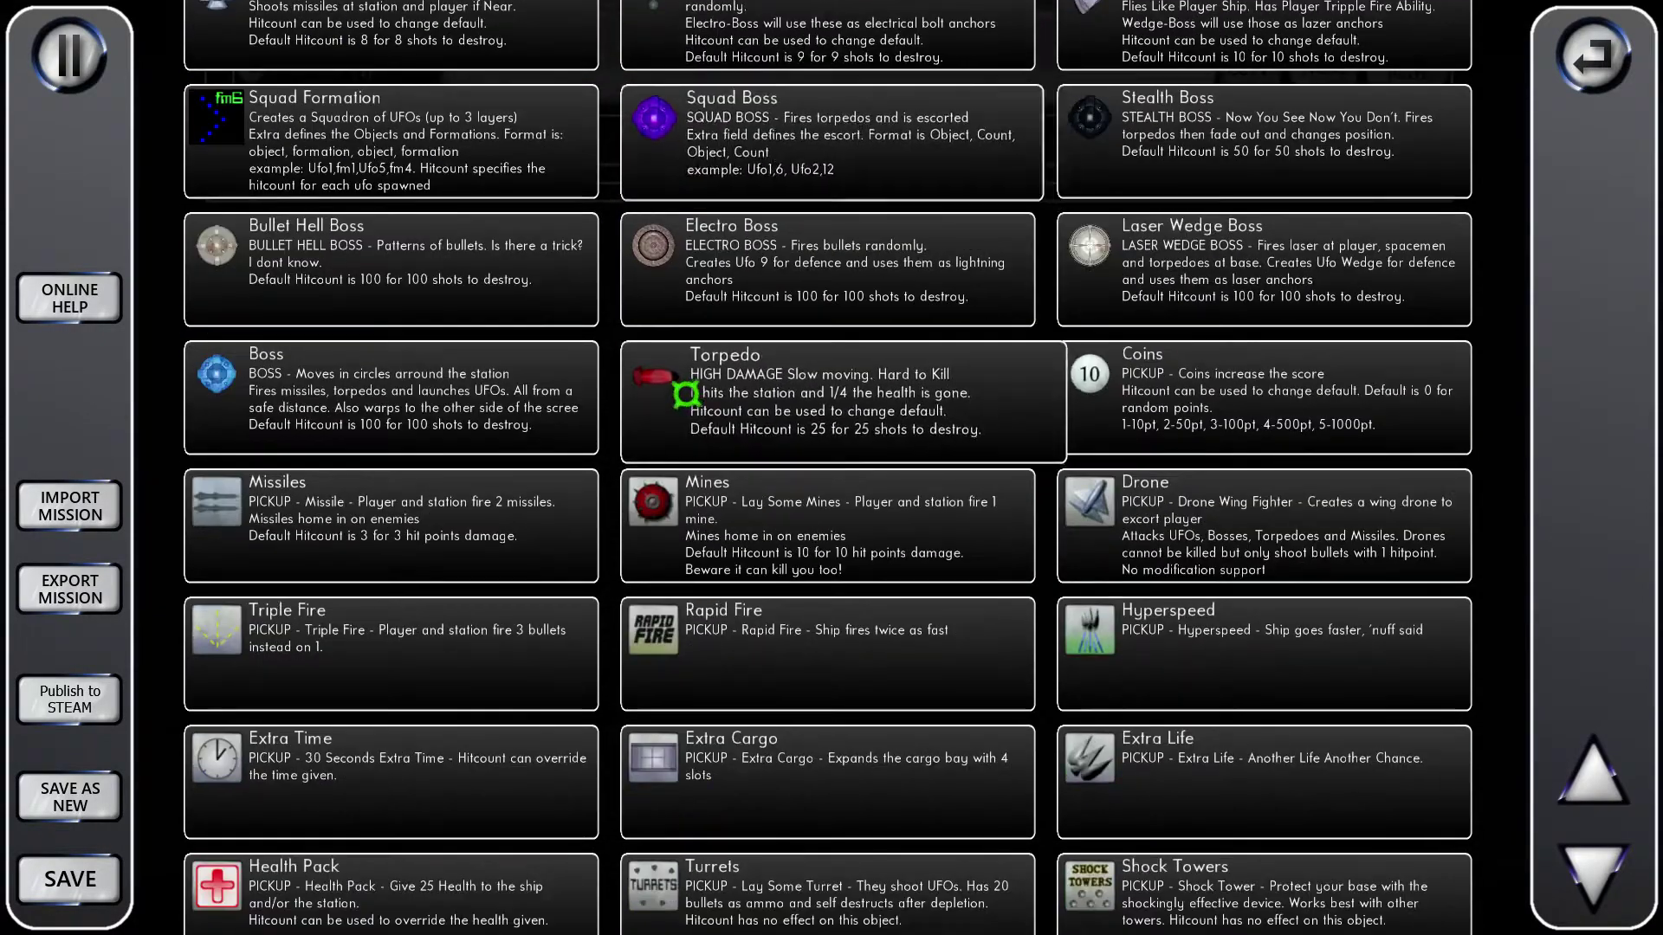
scroll(683, 387, "down", 5)
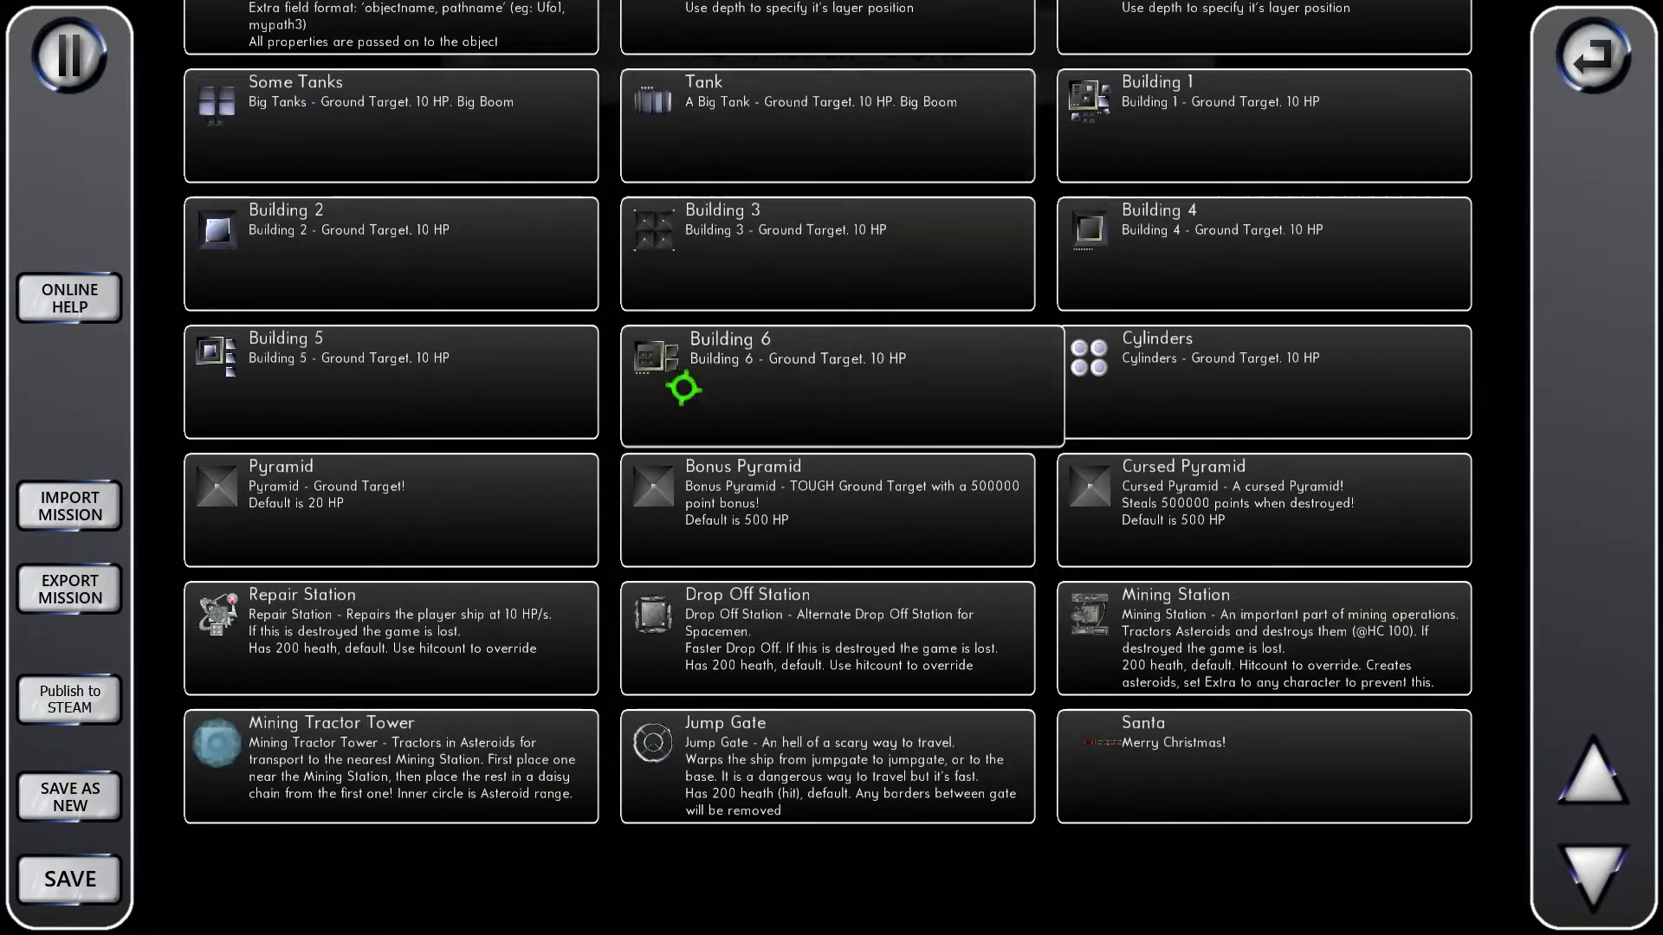
scroll(836, 470, "up", 2)
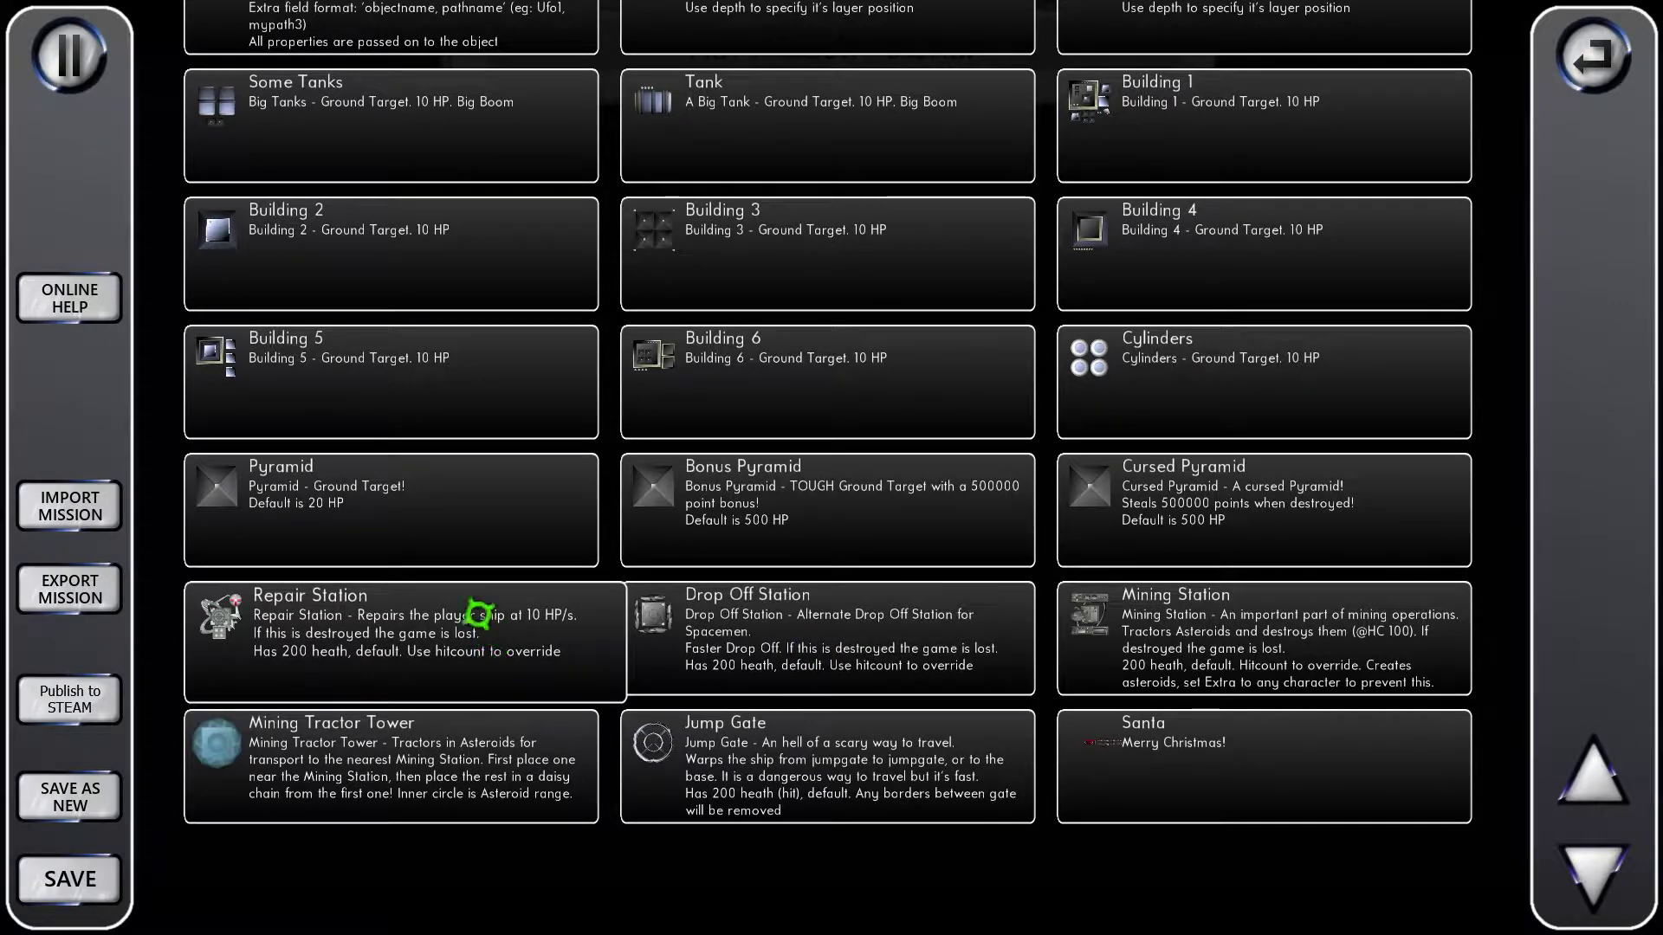
scroll(449, 633, "up", 6)
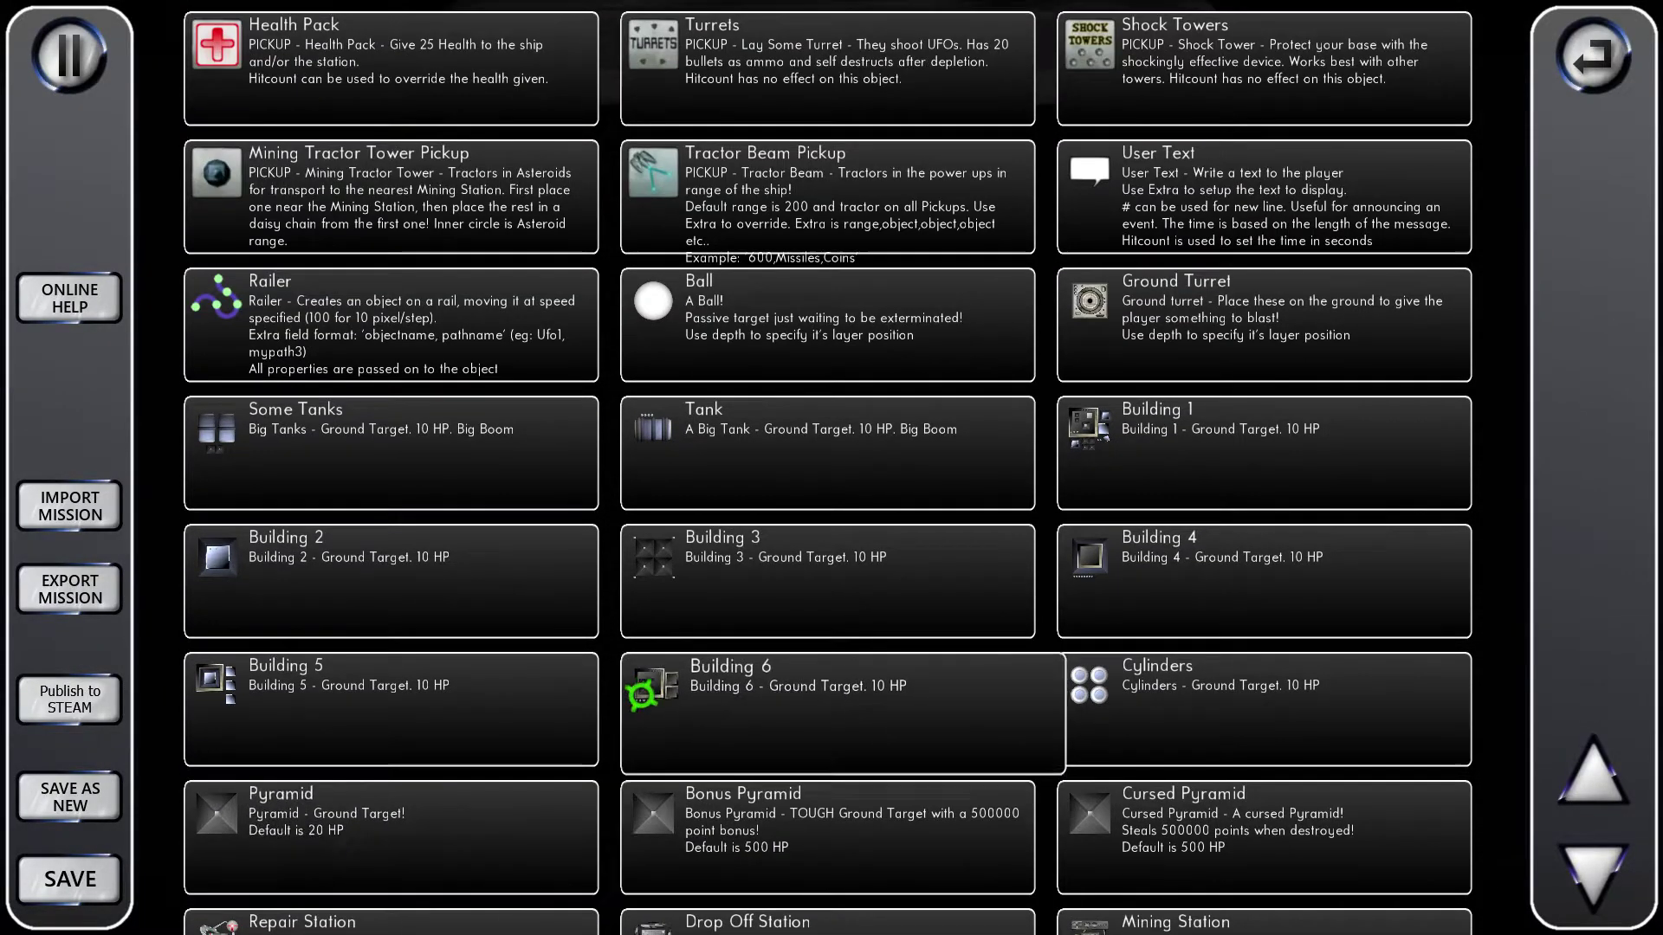
scroll(844, 684, "up", 10)
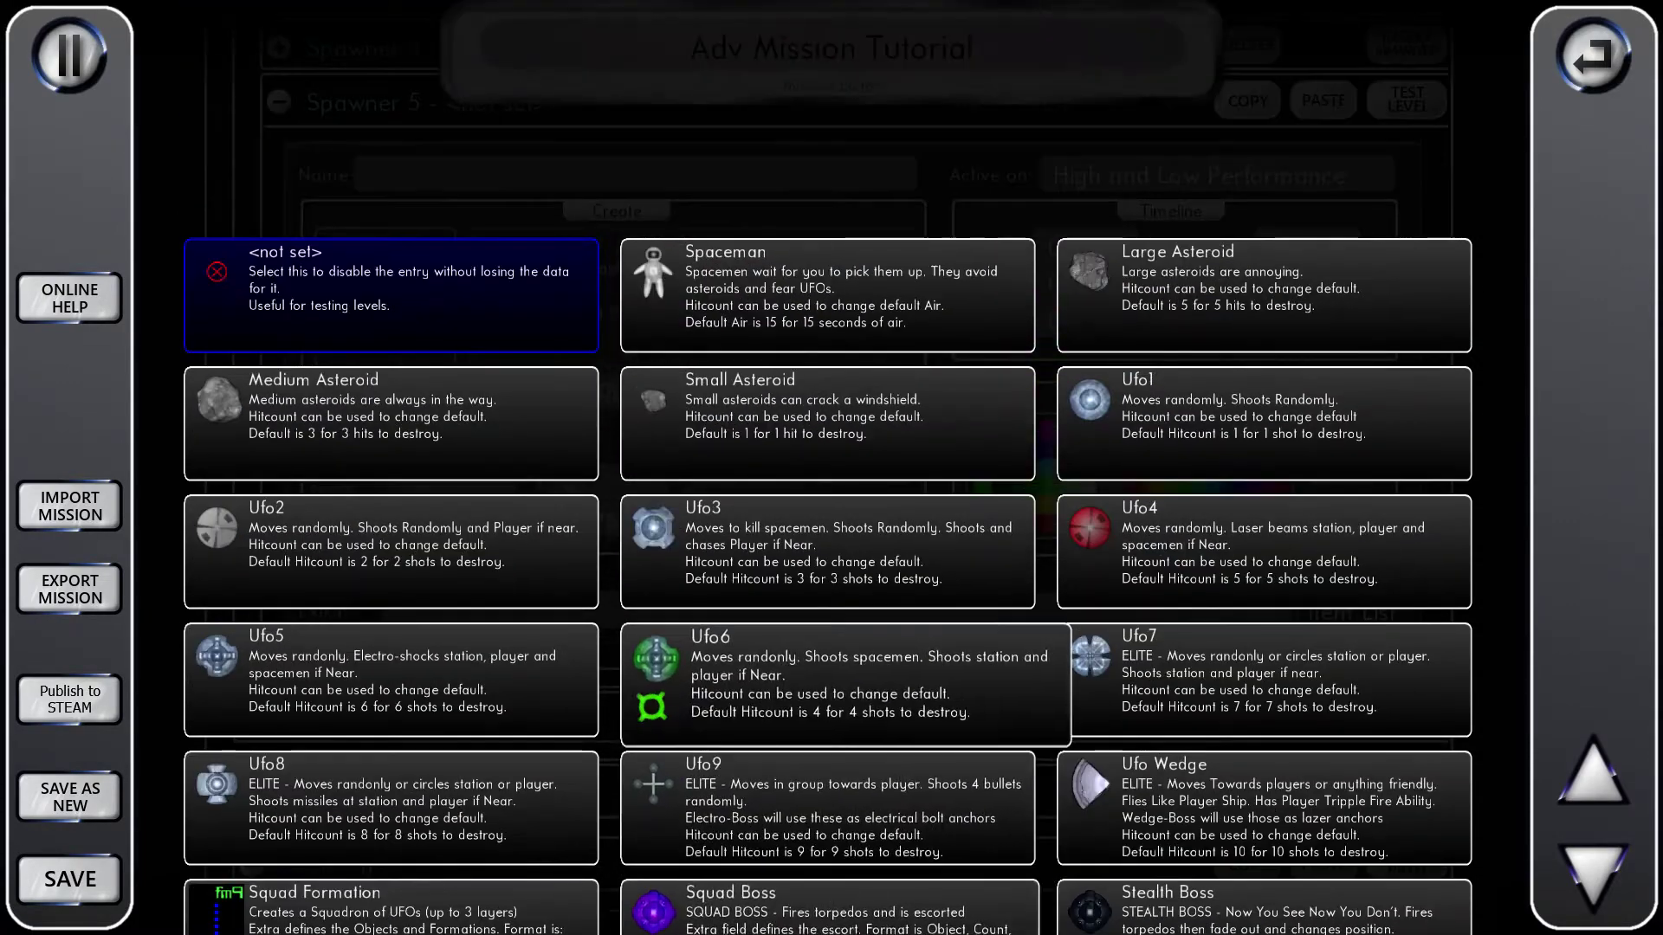
scroll(651, 707, "up", 4)
left_click(1108, 486)
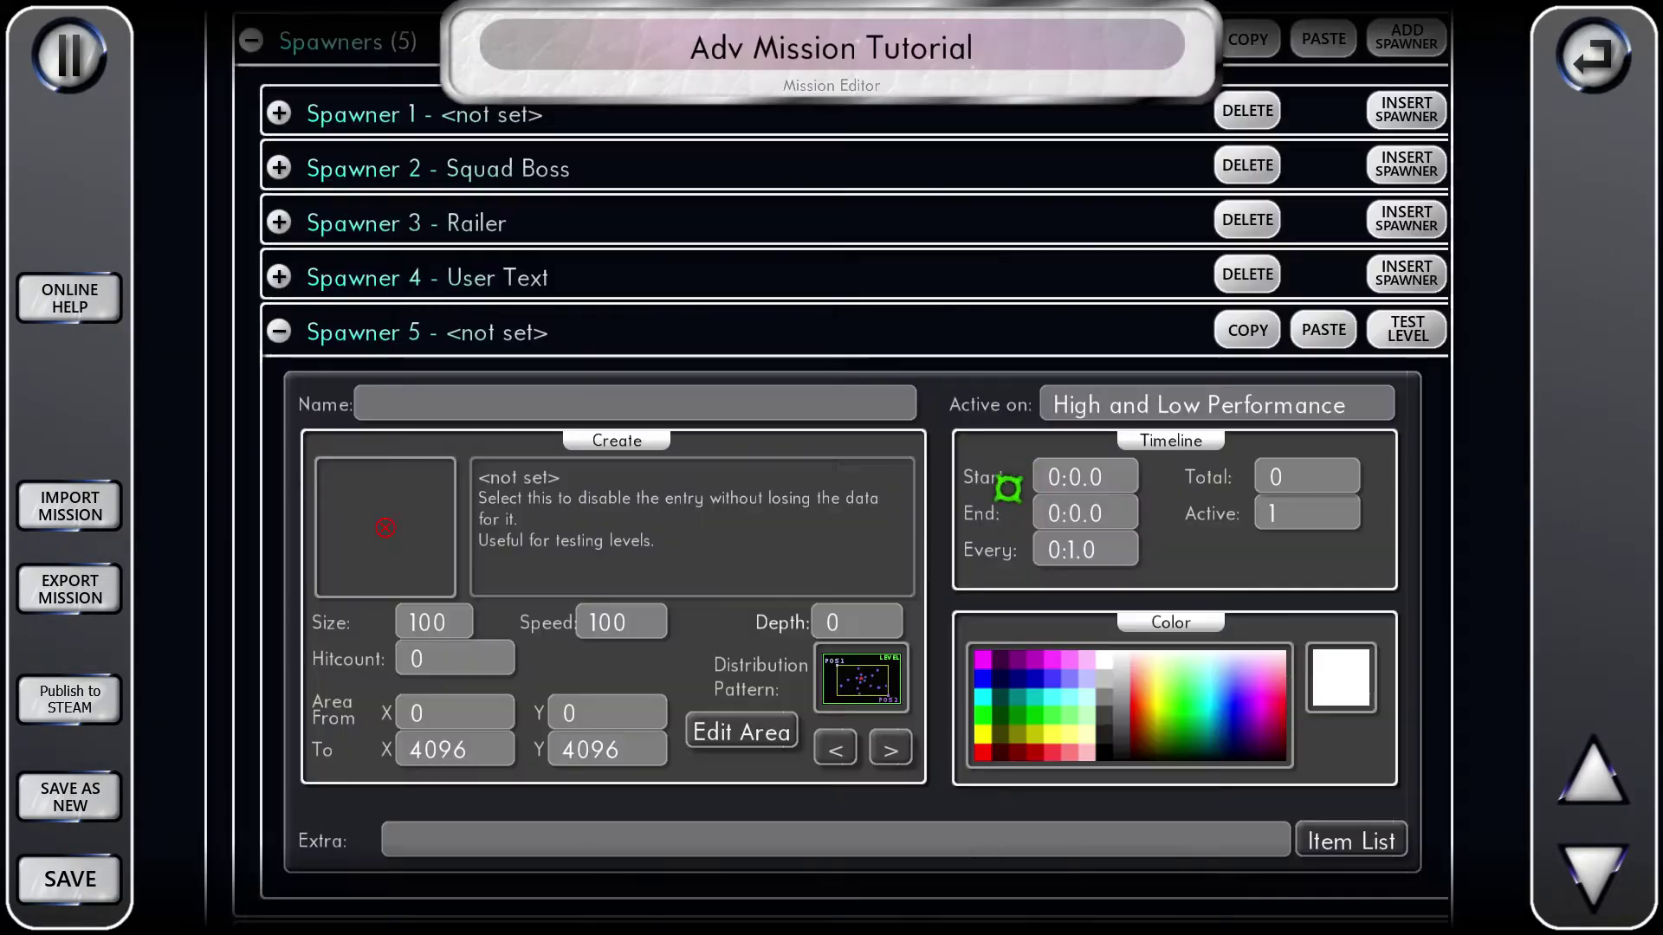
- Collapse Spawner 5, add a decoration in the Decorations section, and expand the new entry
left_click(477, 326)
scroll(419, 320, "down", 3)
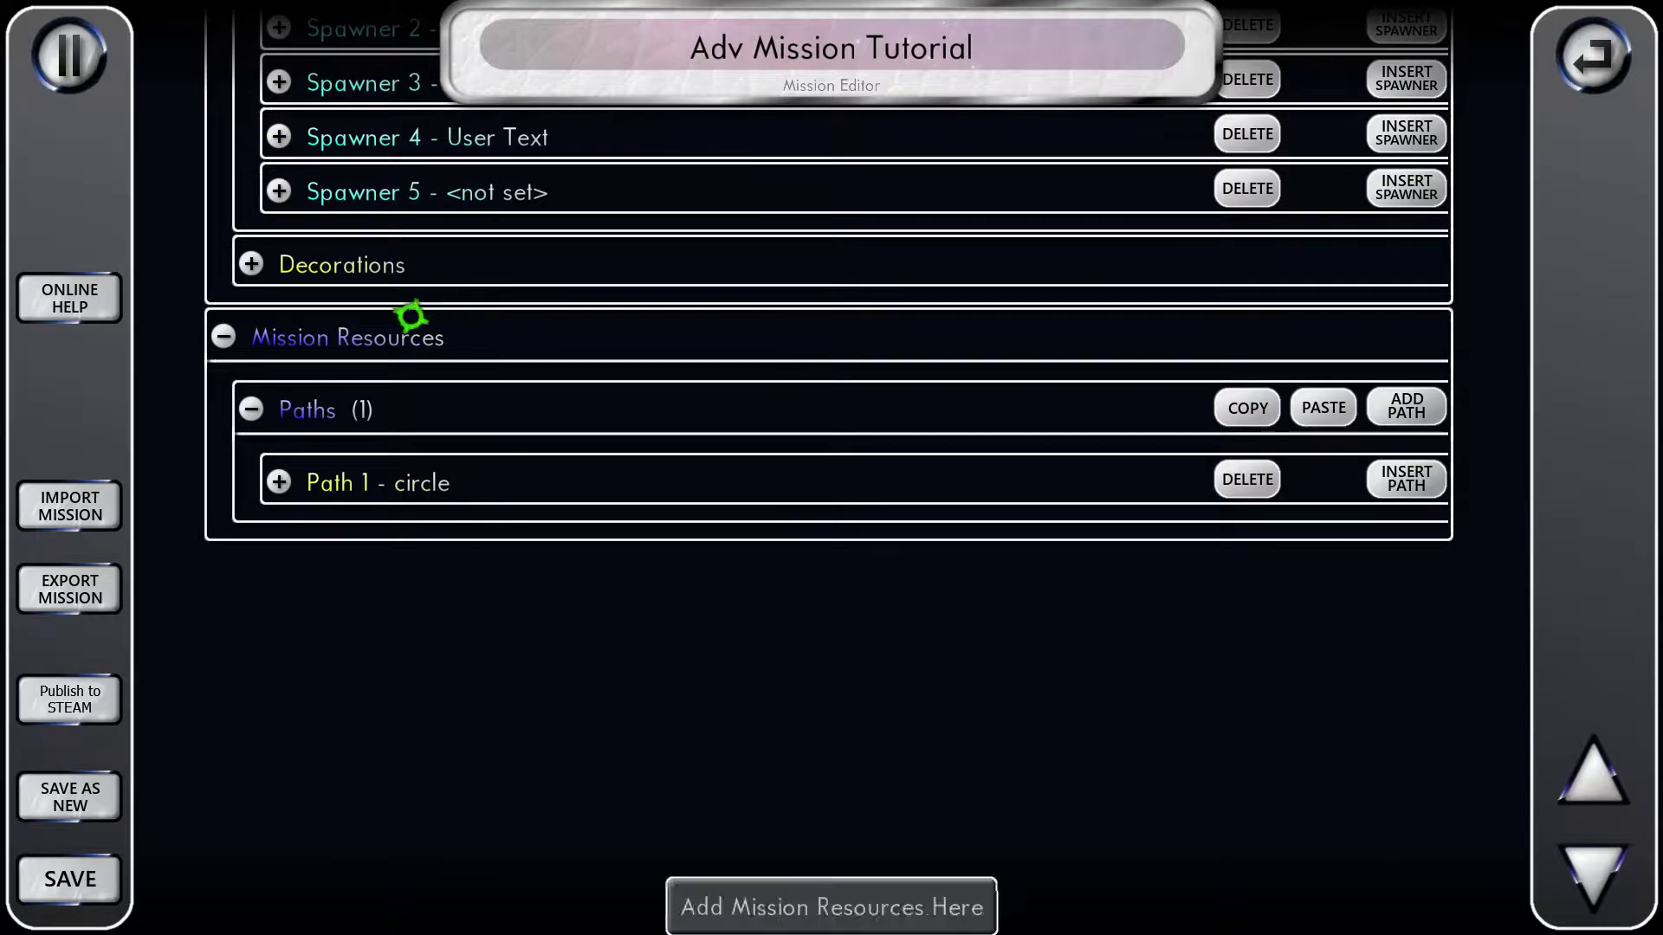
left_click(353, 261)
scroll(661, 317, "down", 3)
scroll(924, 309, "up", 5)
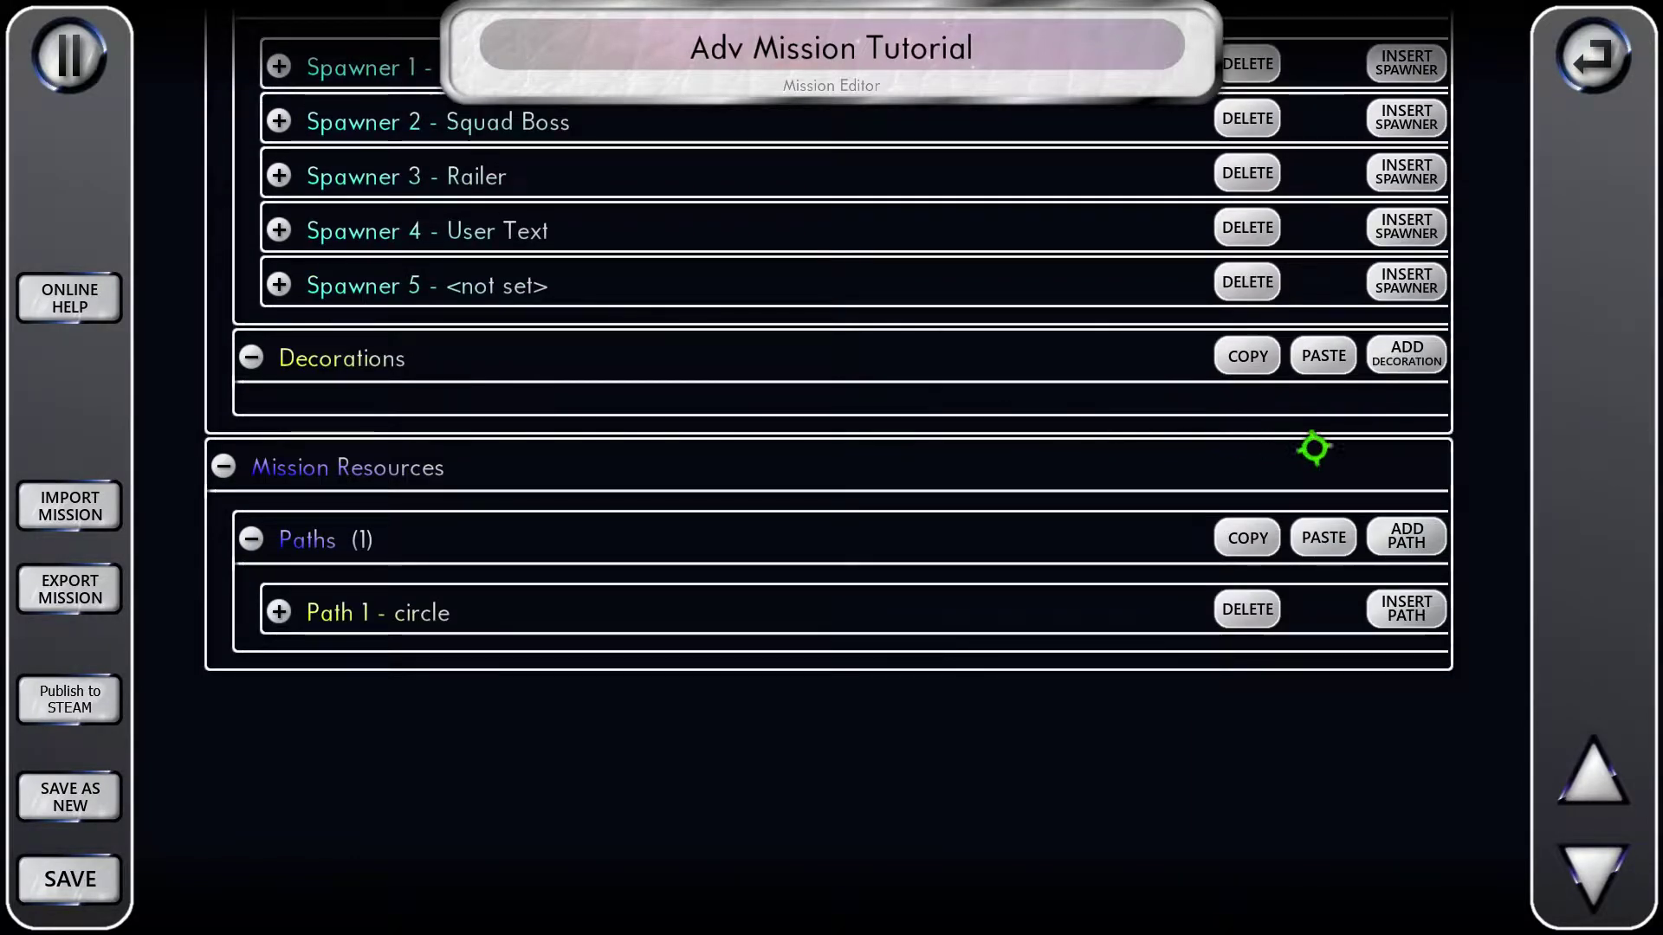
left_click(1407, 355)
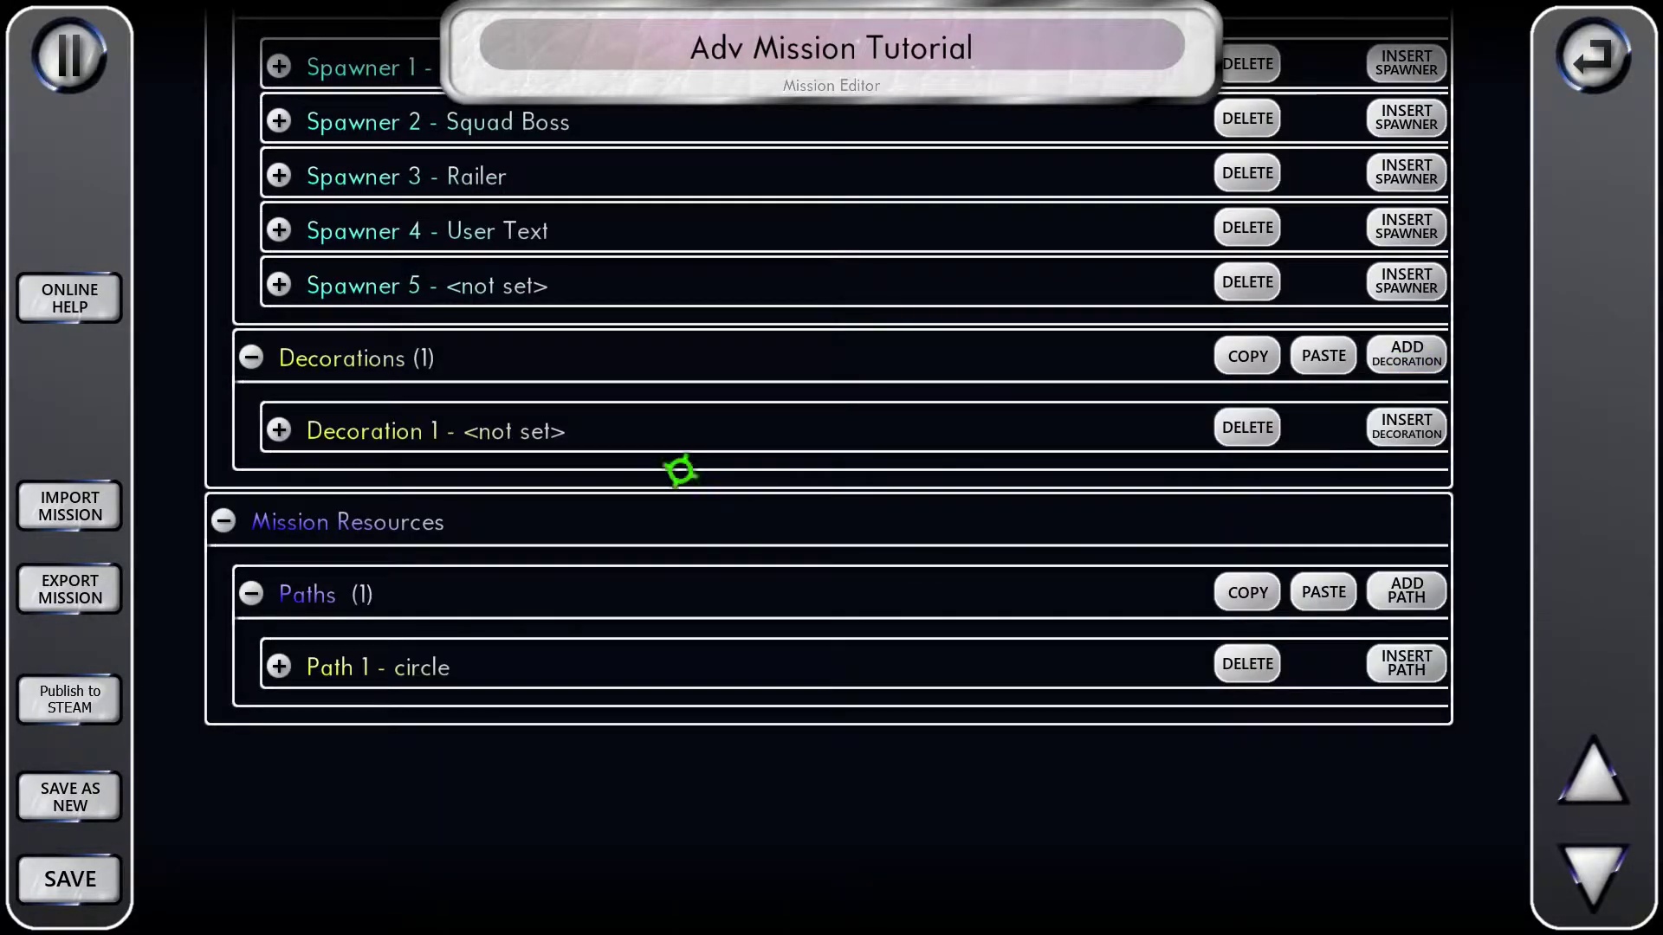
left_click(520, 429)
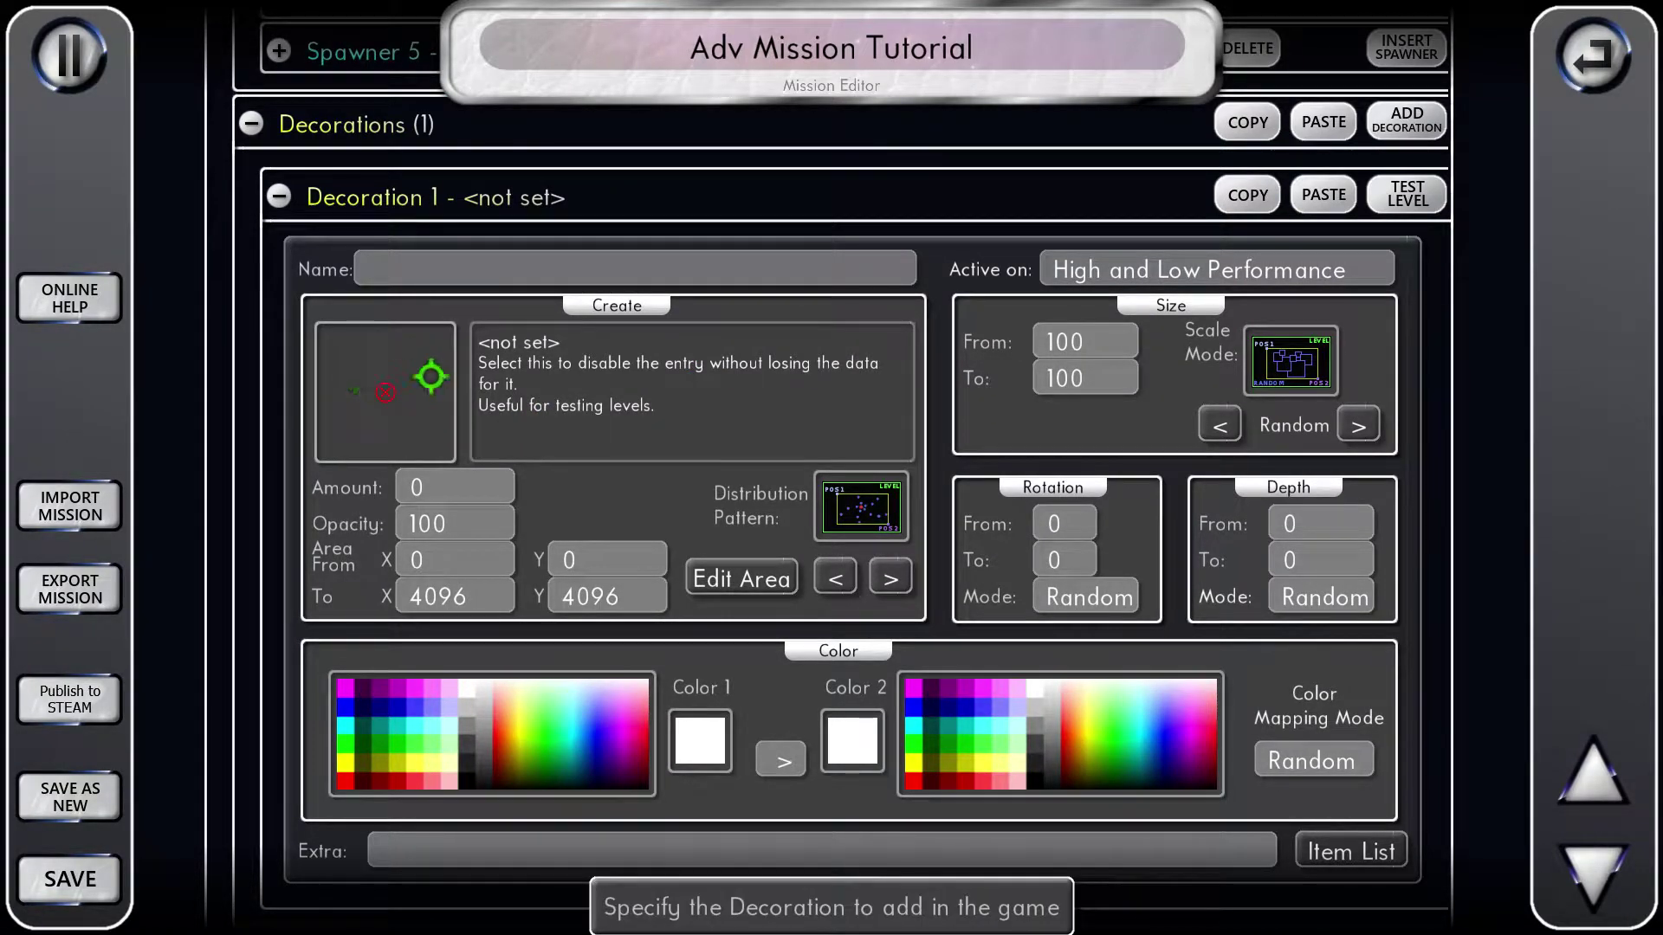
- Browse the available decorations and choose Tile Moon for Decoration 1
left_click(370, 375)
scroll(875, 356, "down", 5)
scroll(875, 355, "down", 5)
scroll(872, 356, "down", 2)
scroll(872, 356, "up", 5)
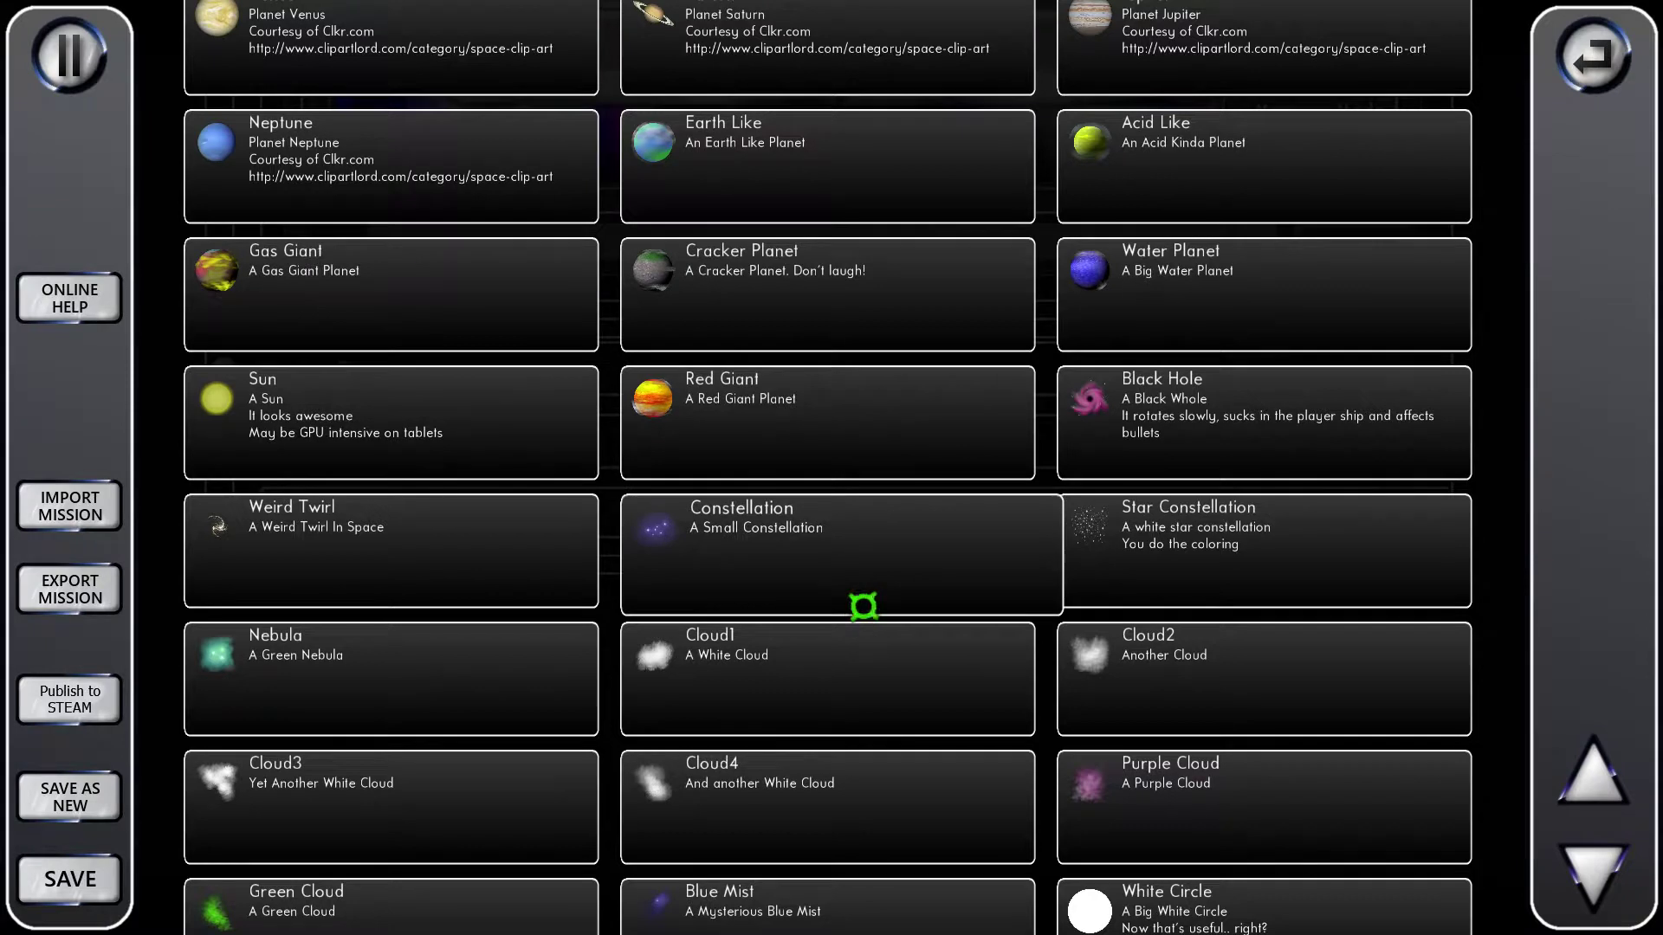
scroll(762, 494, "down", 2)
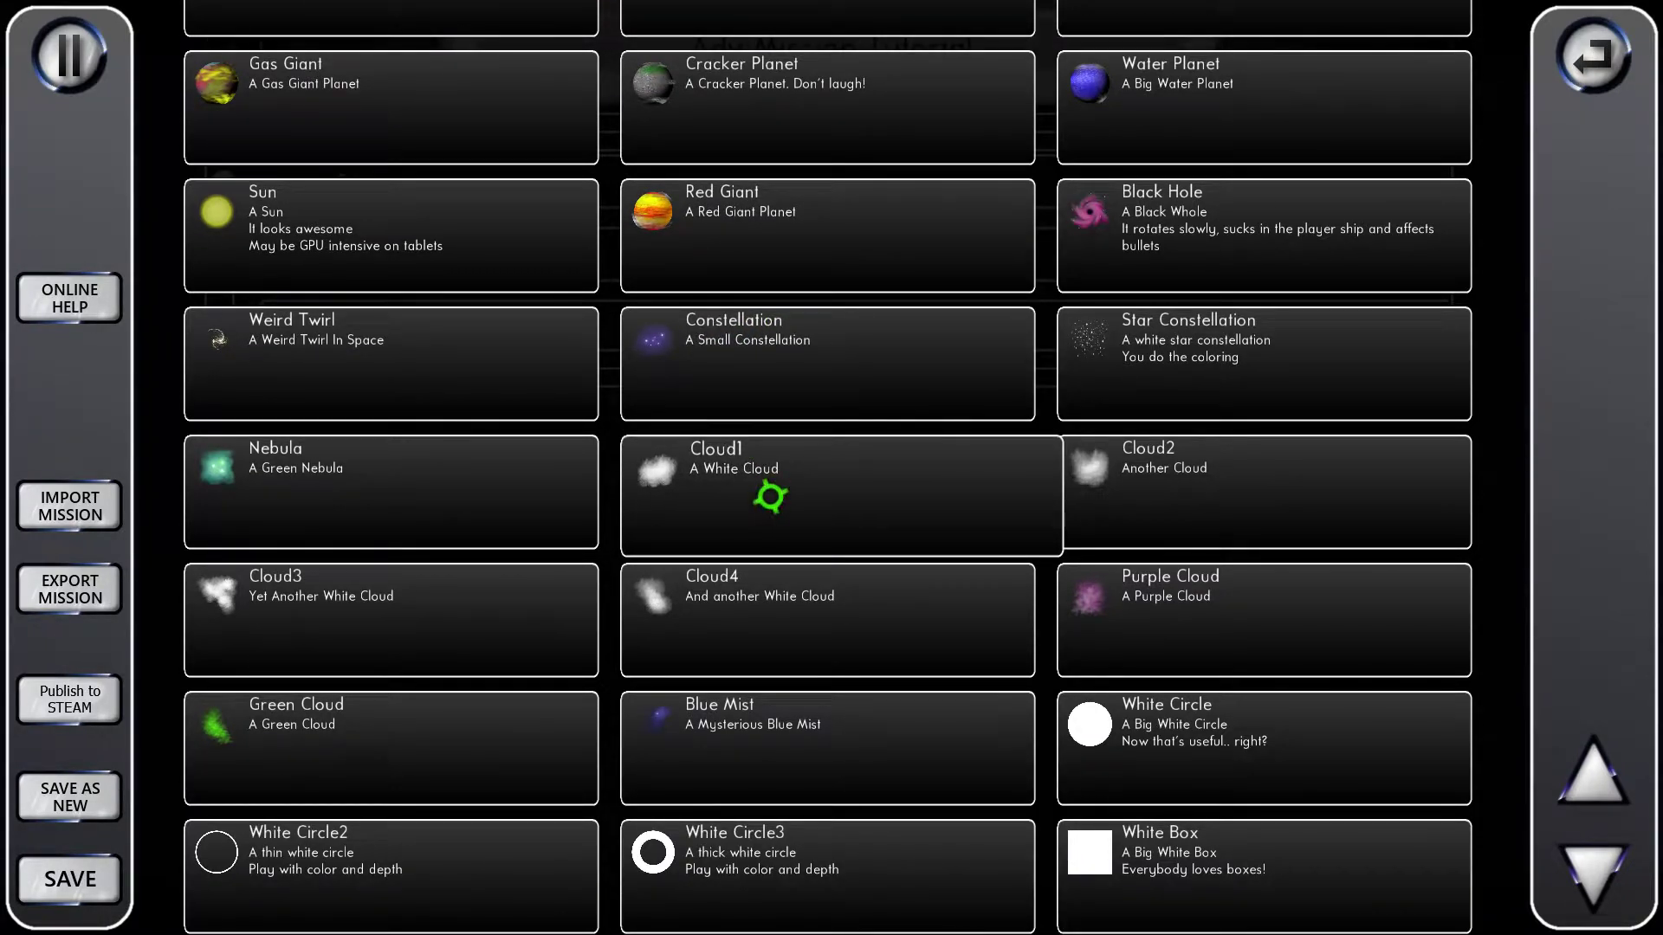
scroll(769, 495, "down", 7)
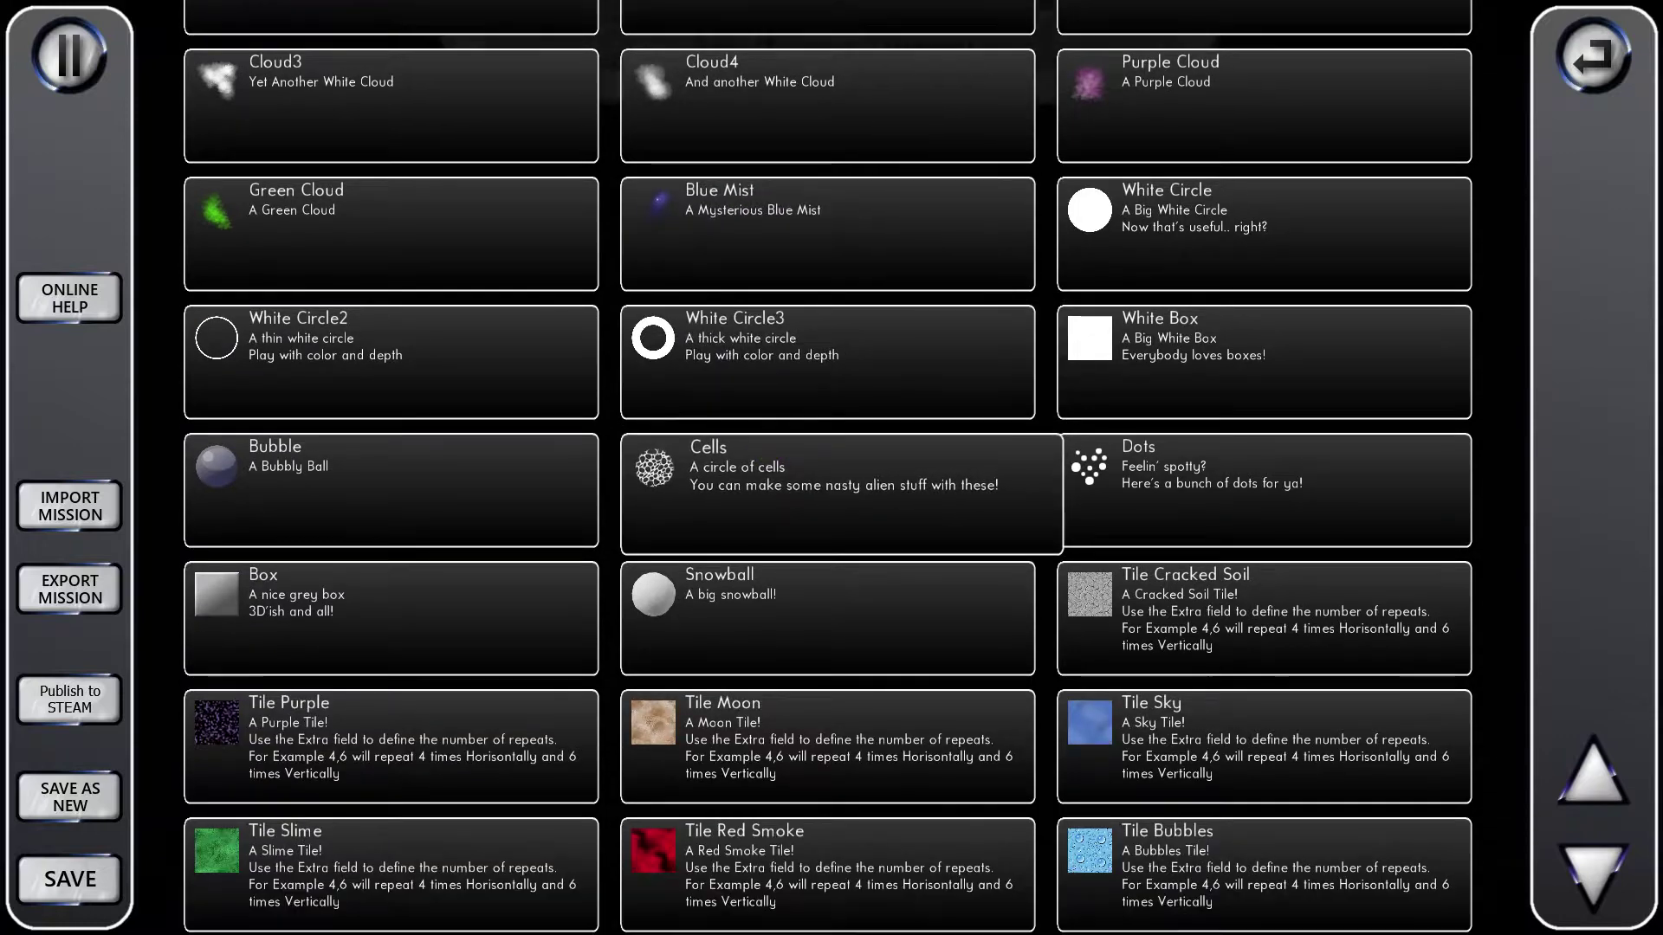
scroll(767, 487, "down", 4)
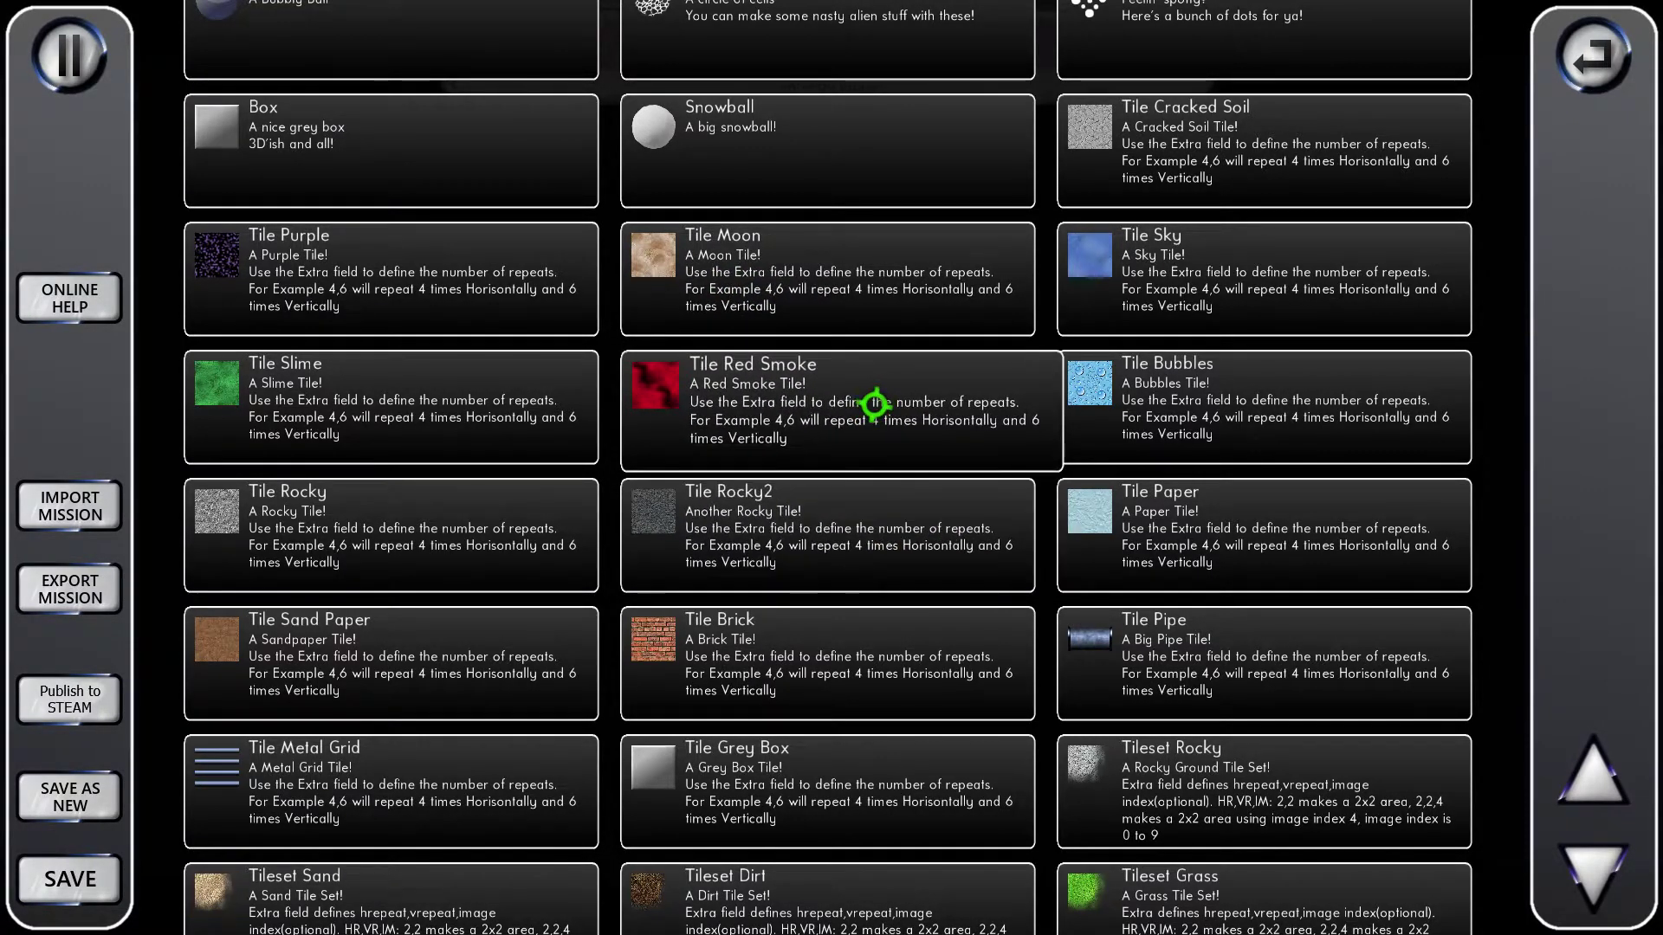
left_click(835, 282)
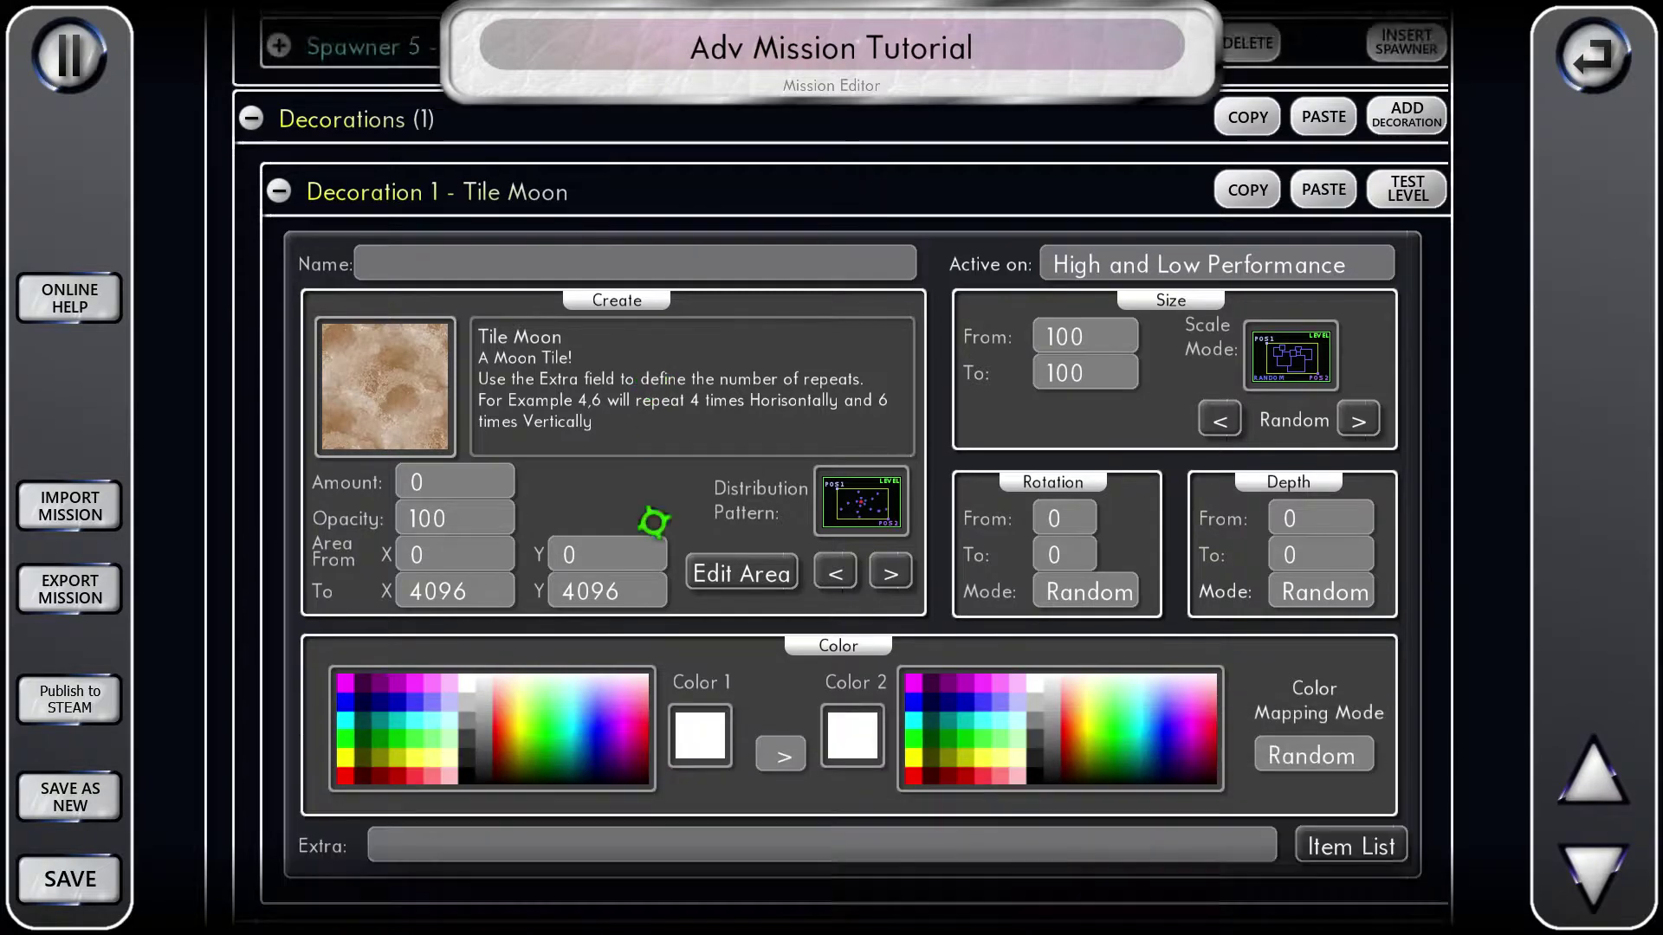
- Set Decoration 1's area to the single point X 1322, Y 1359 and accept it
scroll(661, 520, "down", 3)
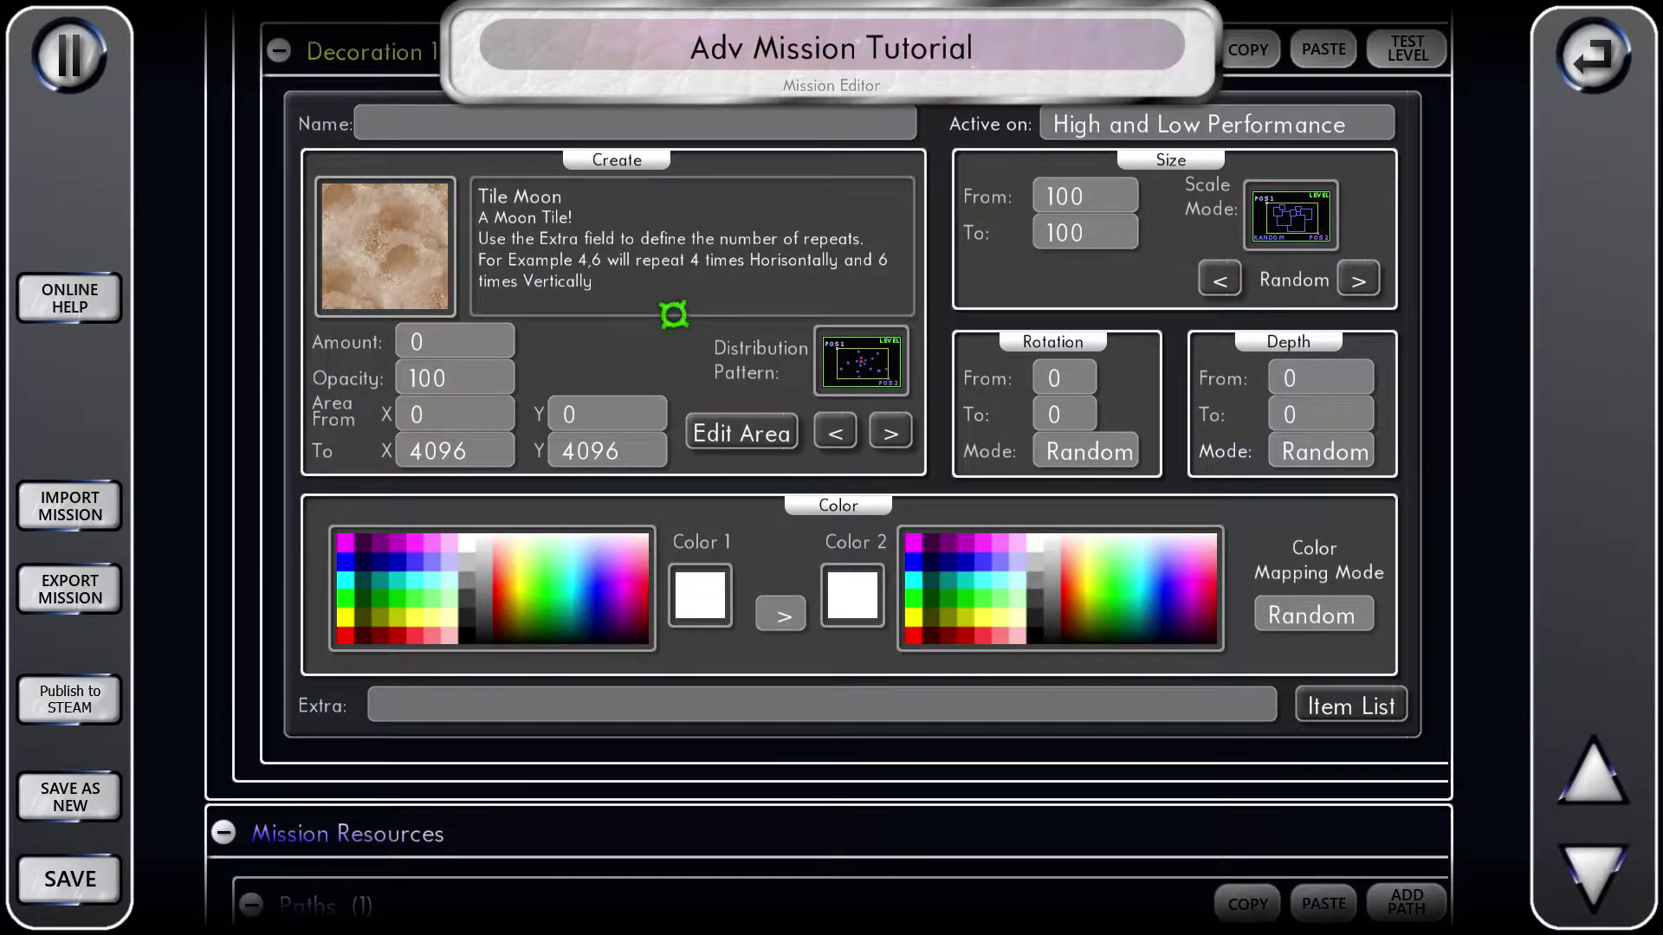
left_click(739, 434)
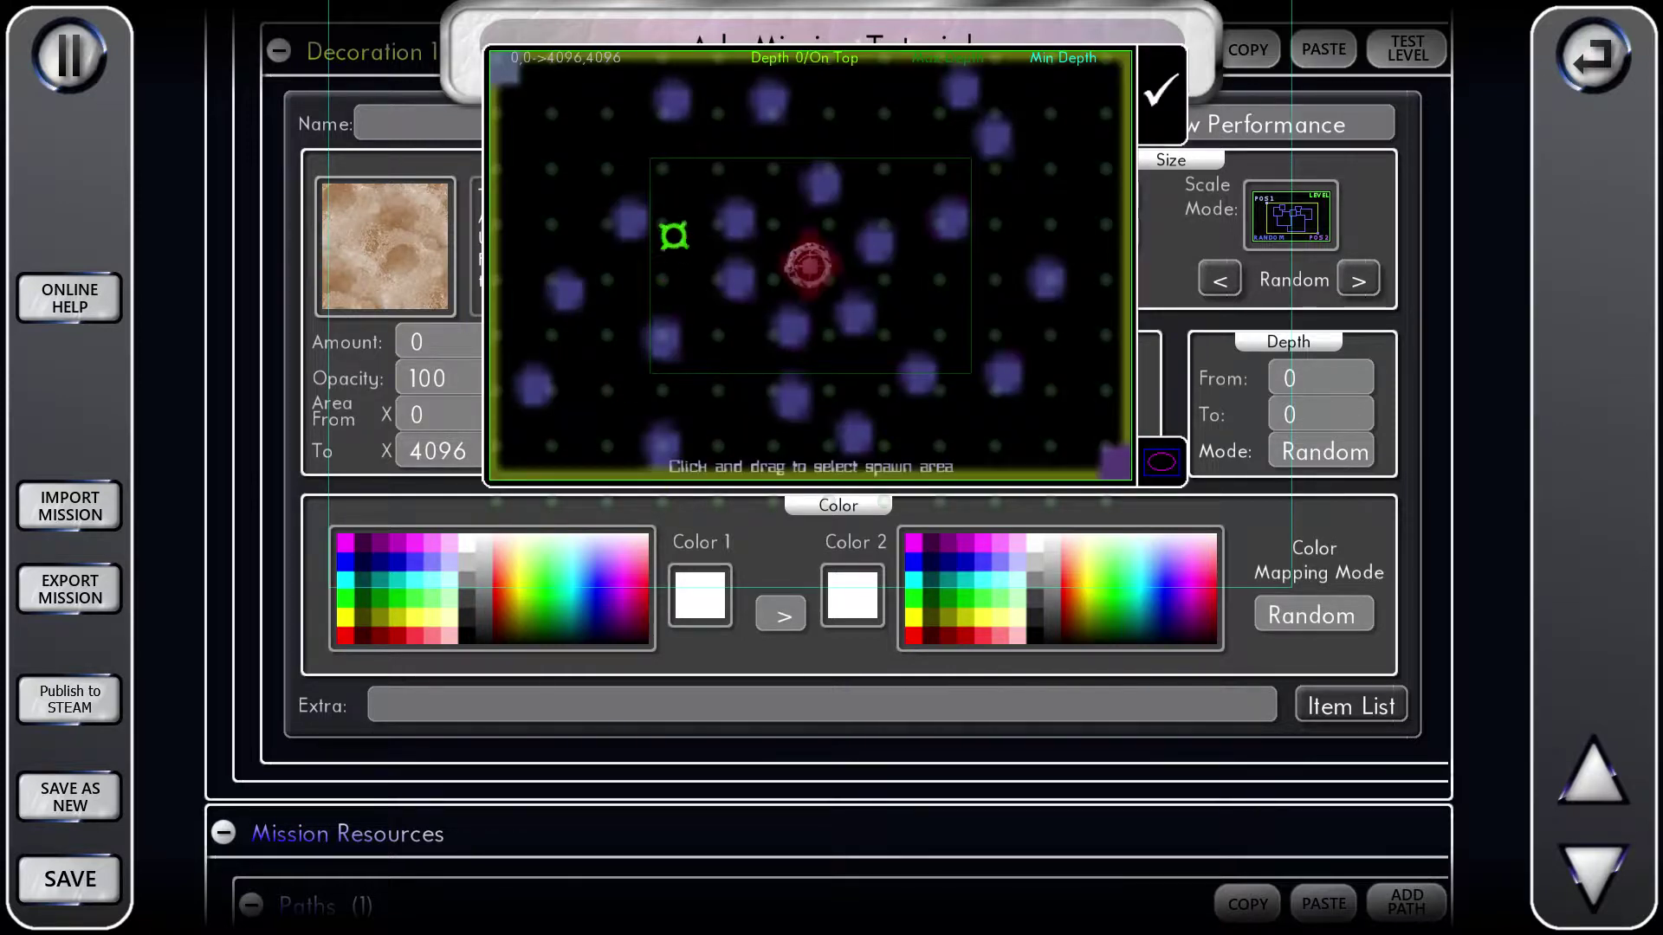
left_click(695, 202)
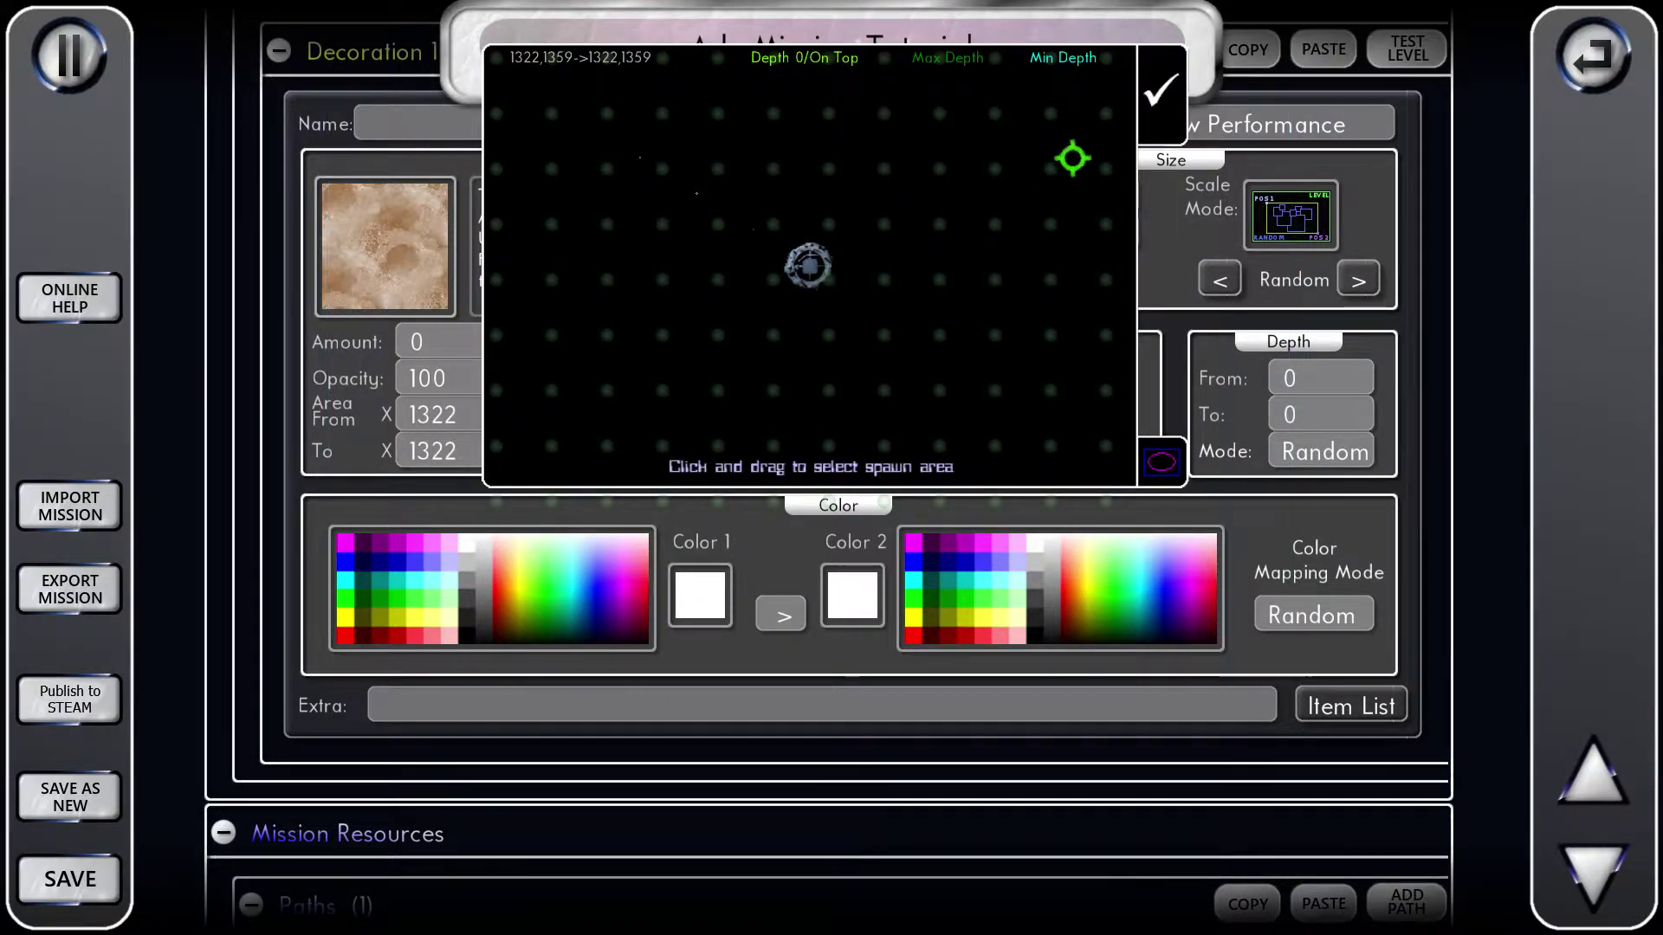
left_click(1160, 89)
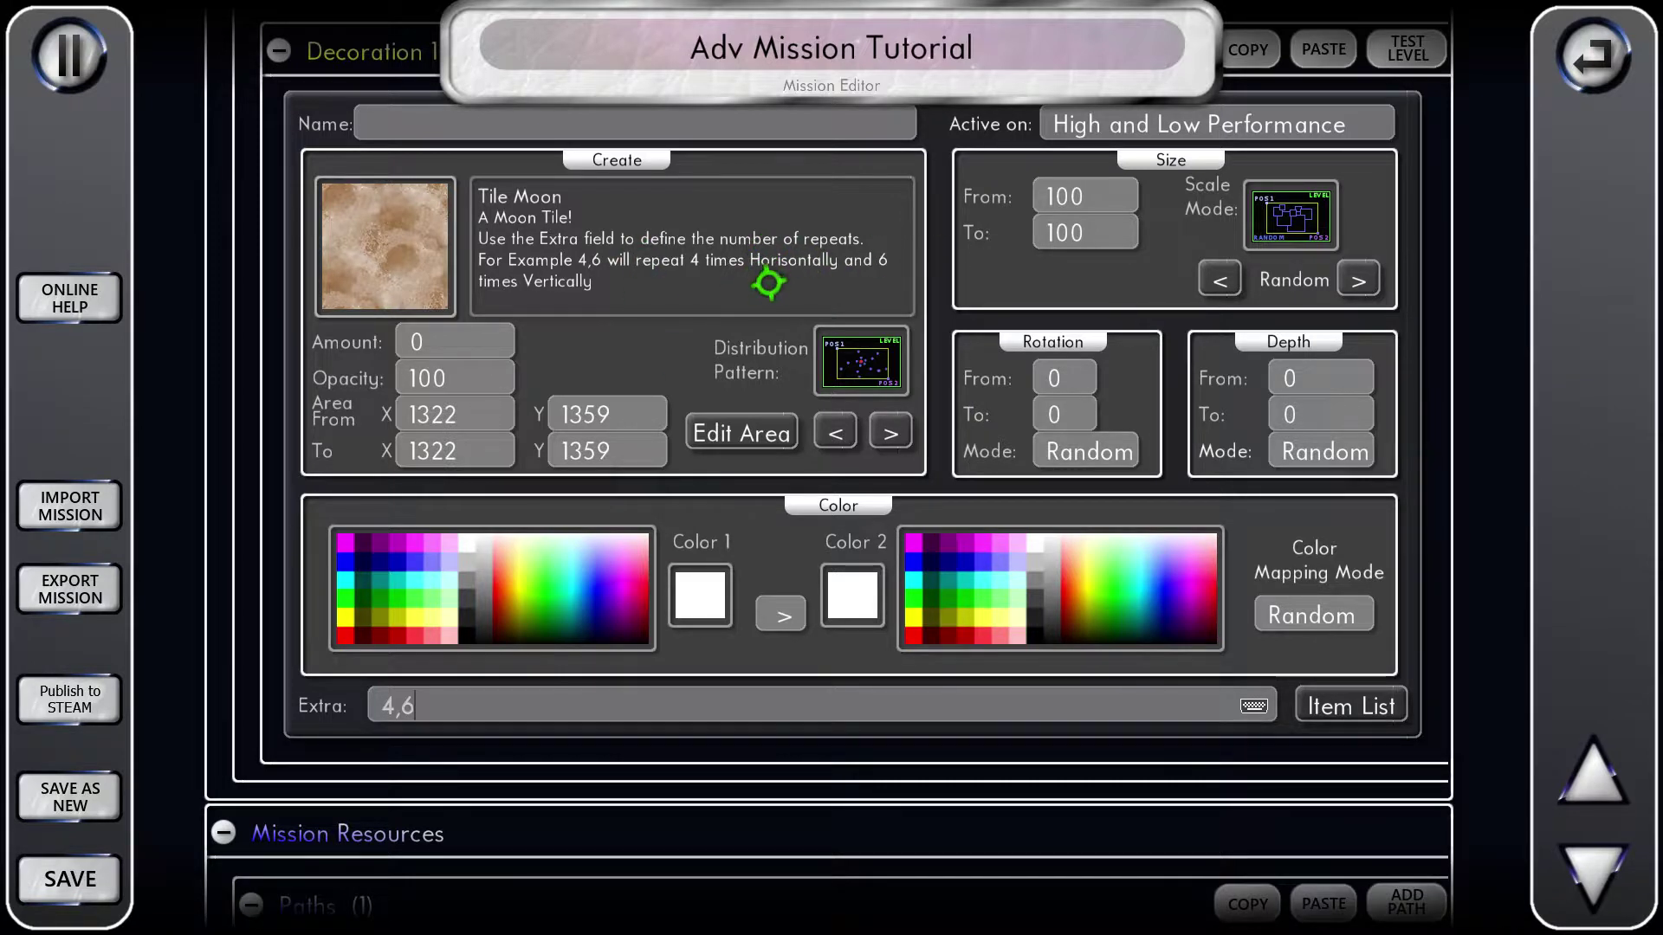
- Set Decoration 1's Extra repeats to 4,6 and its Amount to 1
left_click(491, 338)
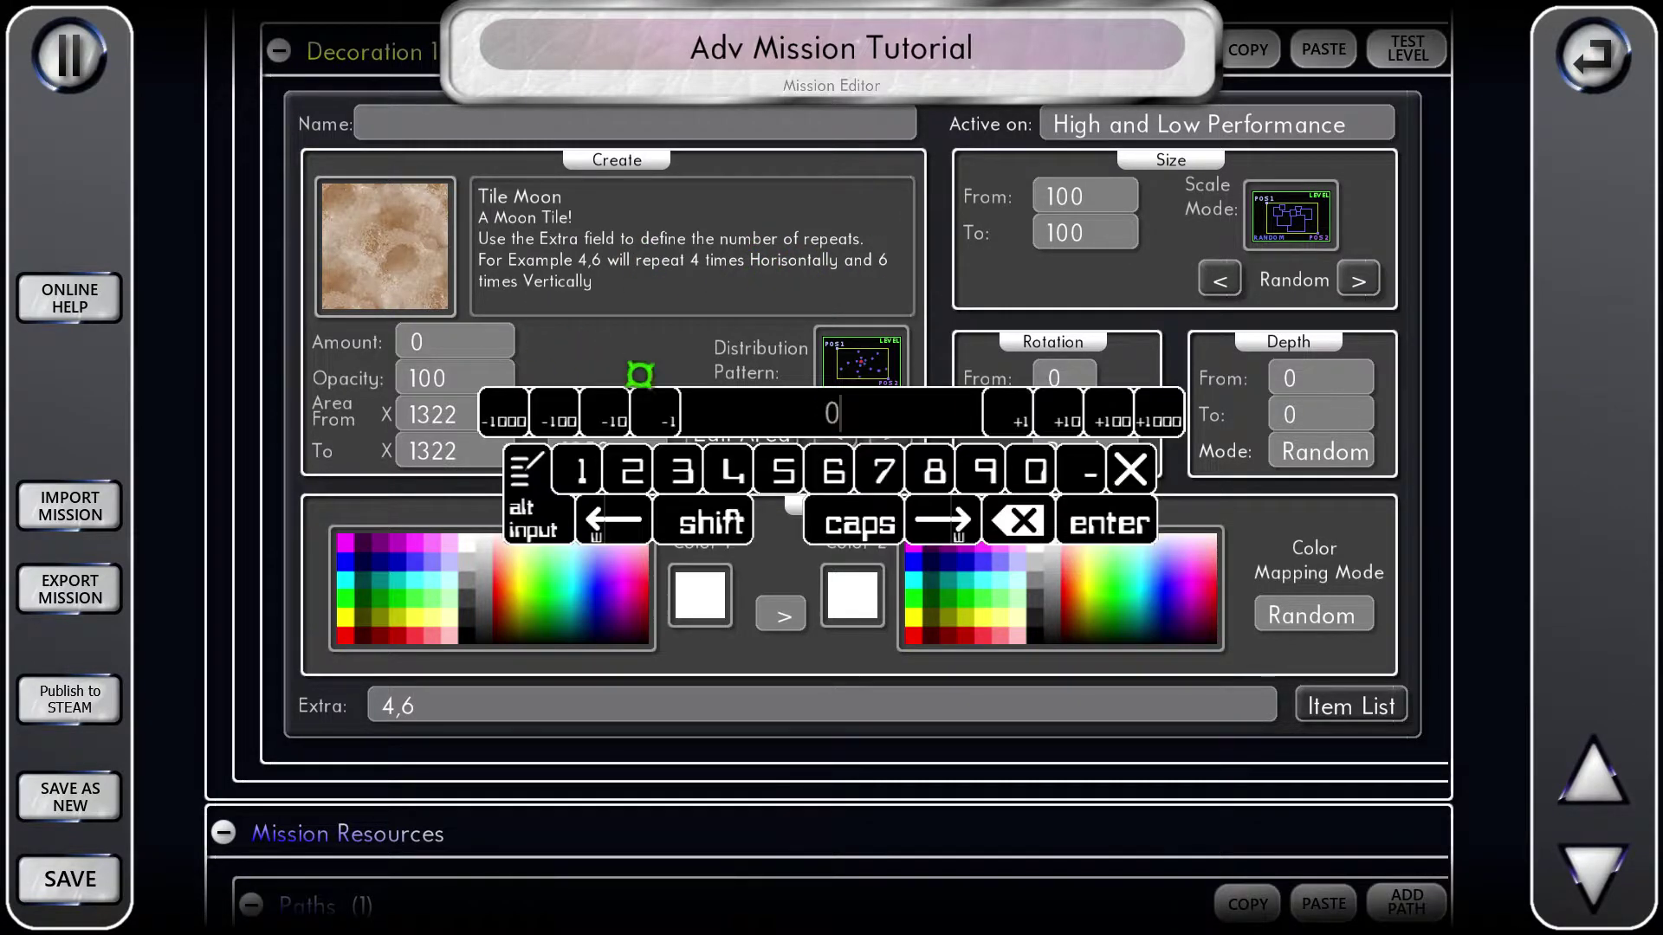
left_click(1019, 419)
left_click(631, 289)
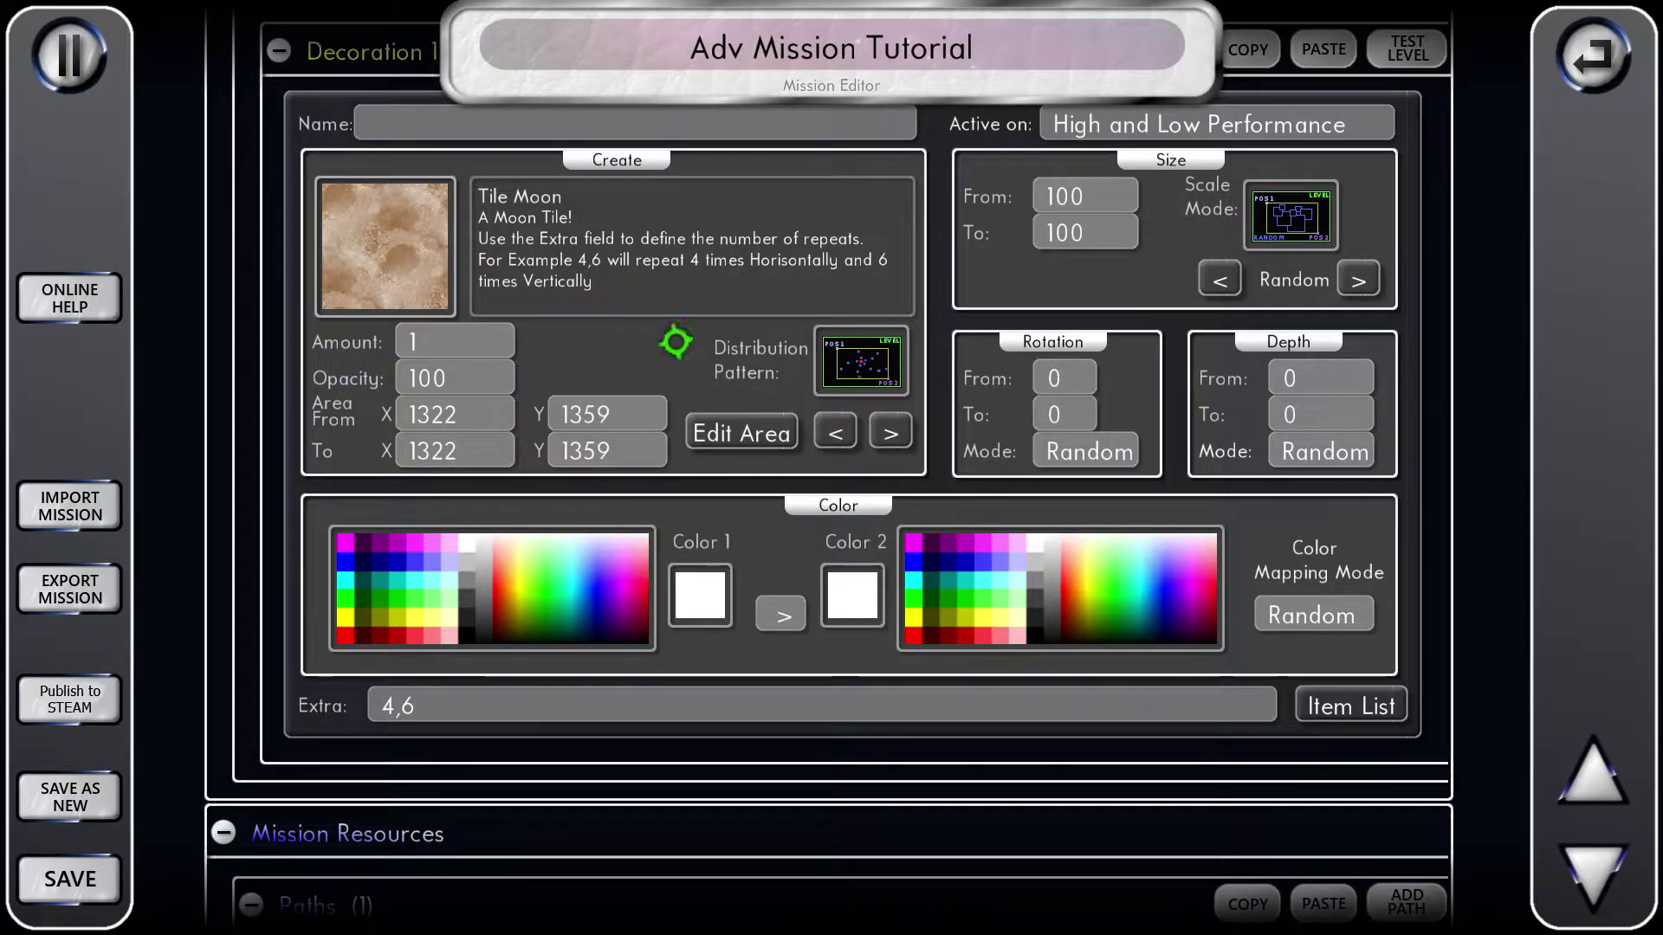
- Test the level to check the tiled moon surface, and return to the Mission Editor
scroll(686, 365, "up", 1)
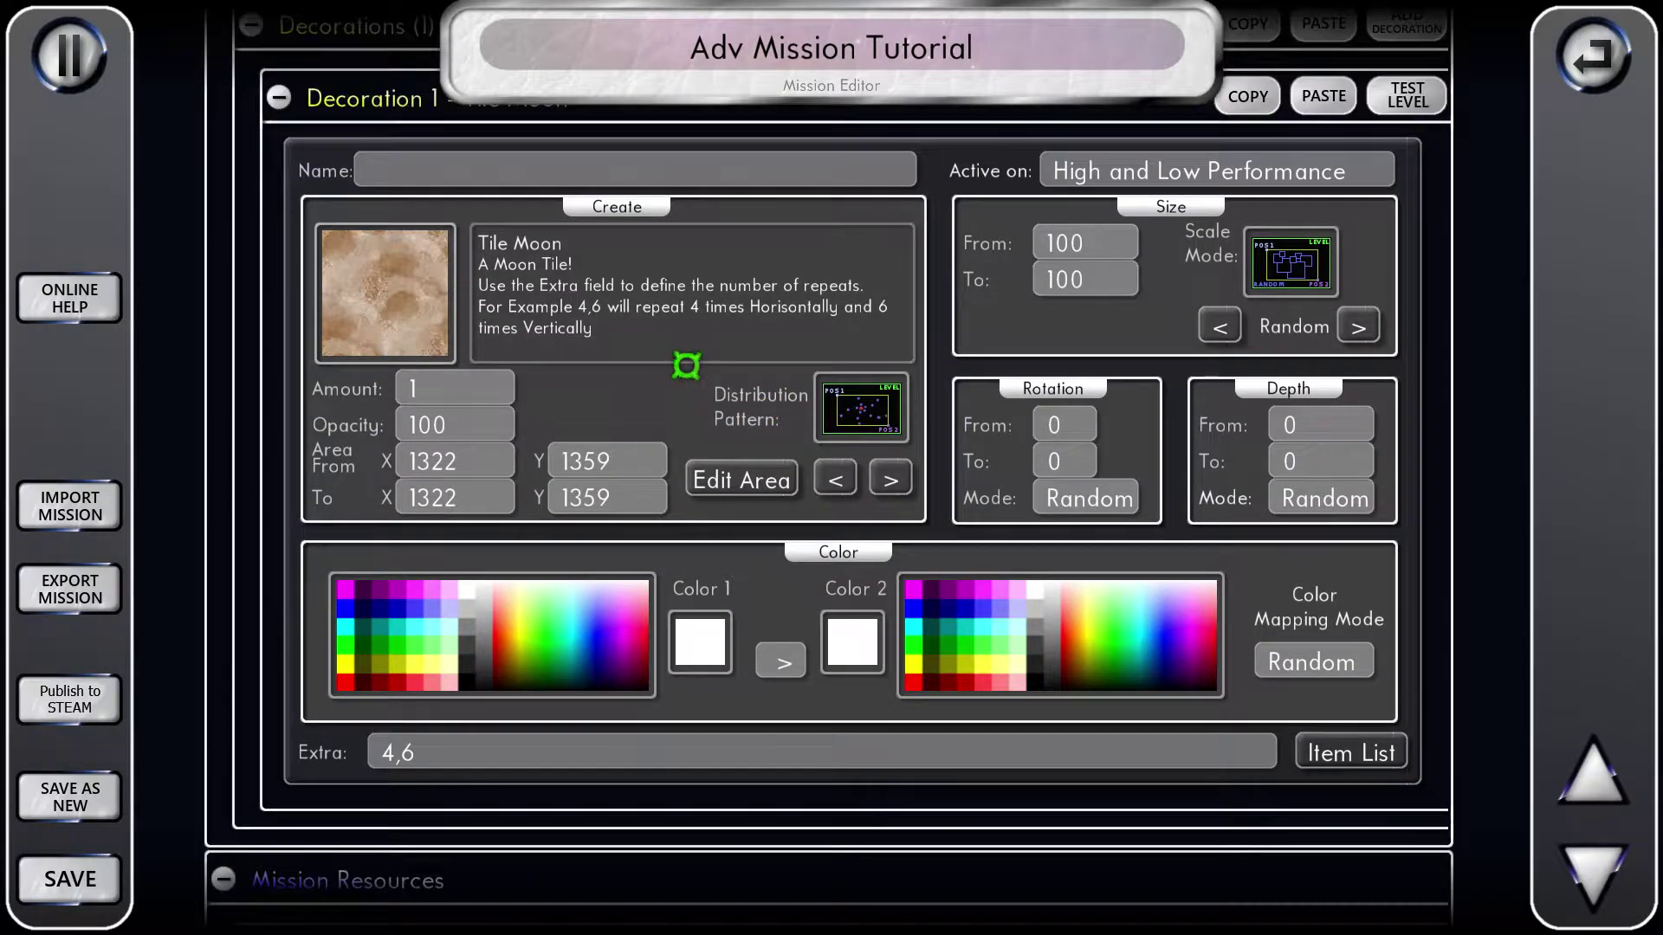
left_click(1408, 96)
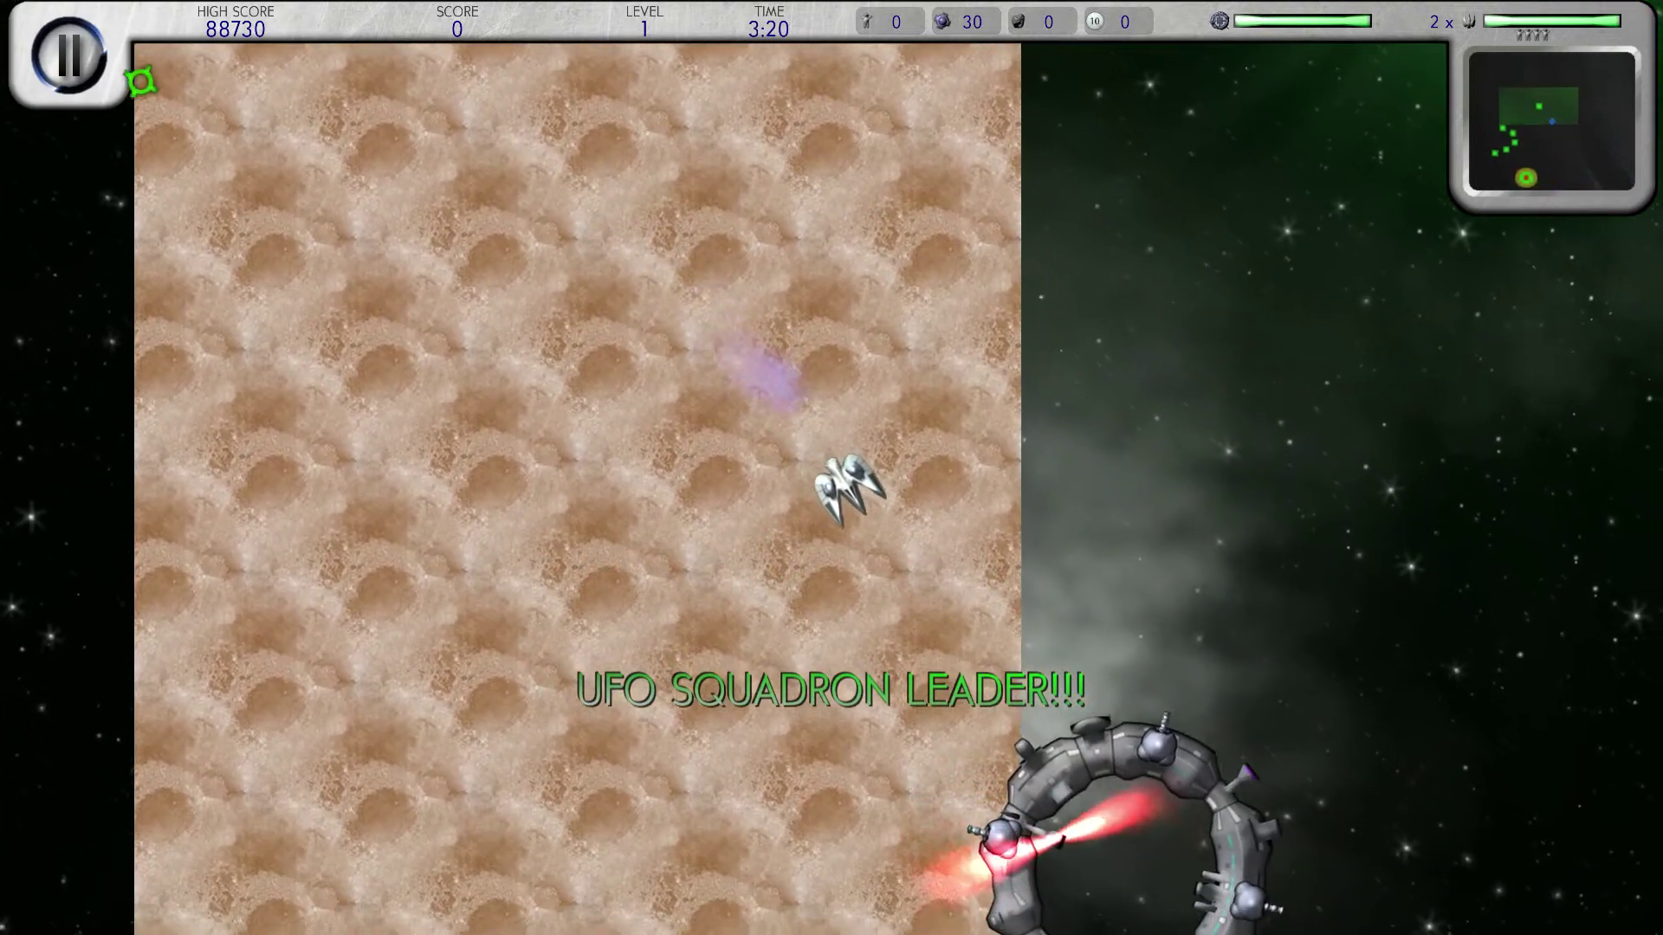
left_click(69, 57)
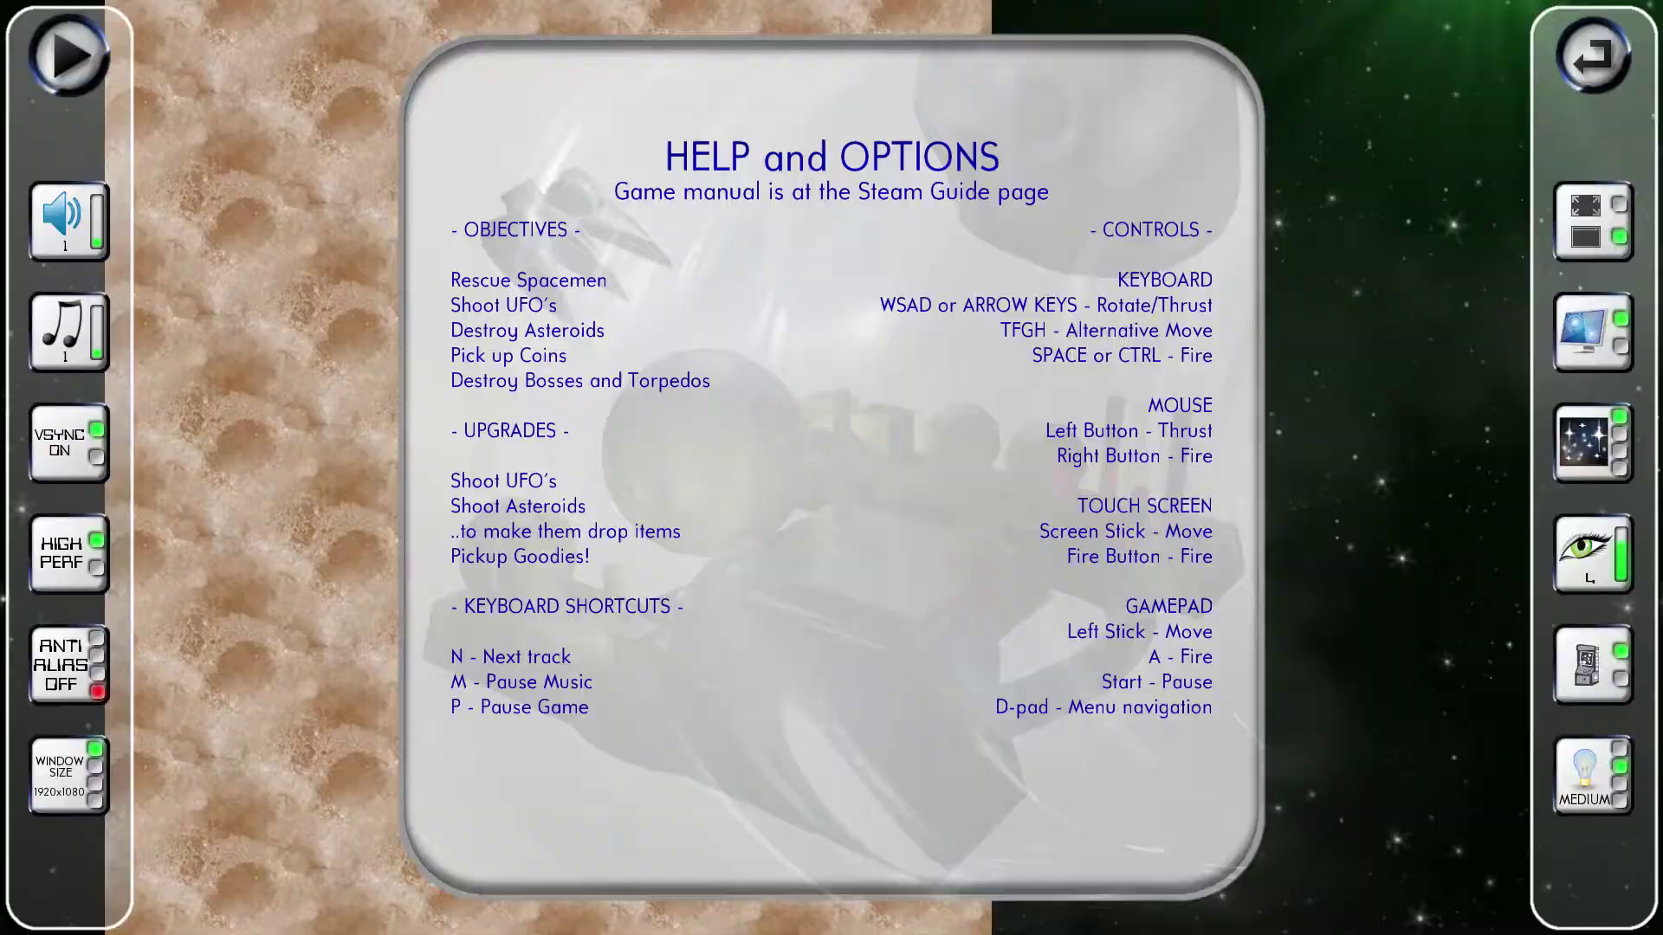
key("Escape")
left_click(1180, 615)
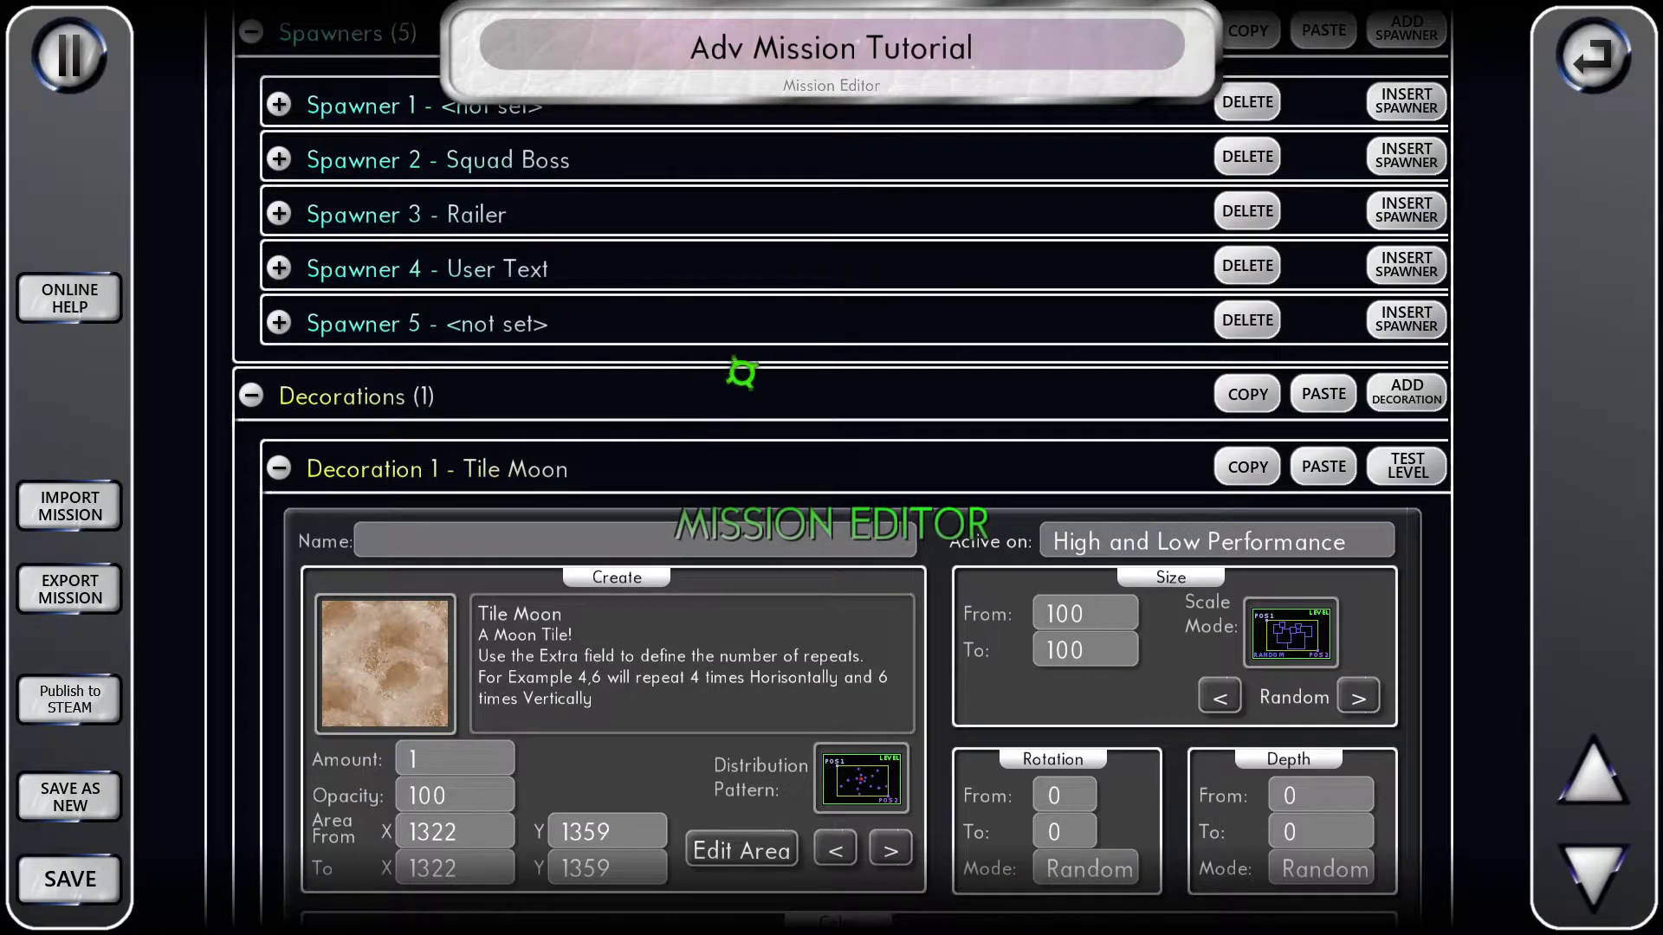
- Change Decoration 1's object from Tile Moon to Tileset Ocean
scroll(624, 439, "down", 2)
scroll(532, 344, "down", 3)
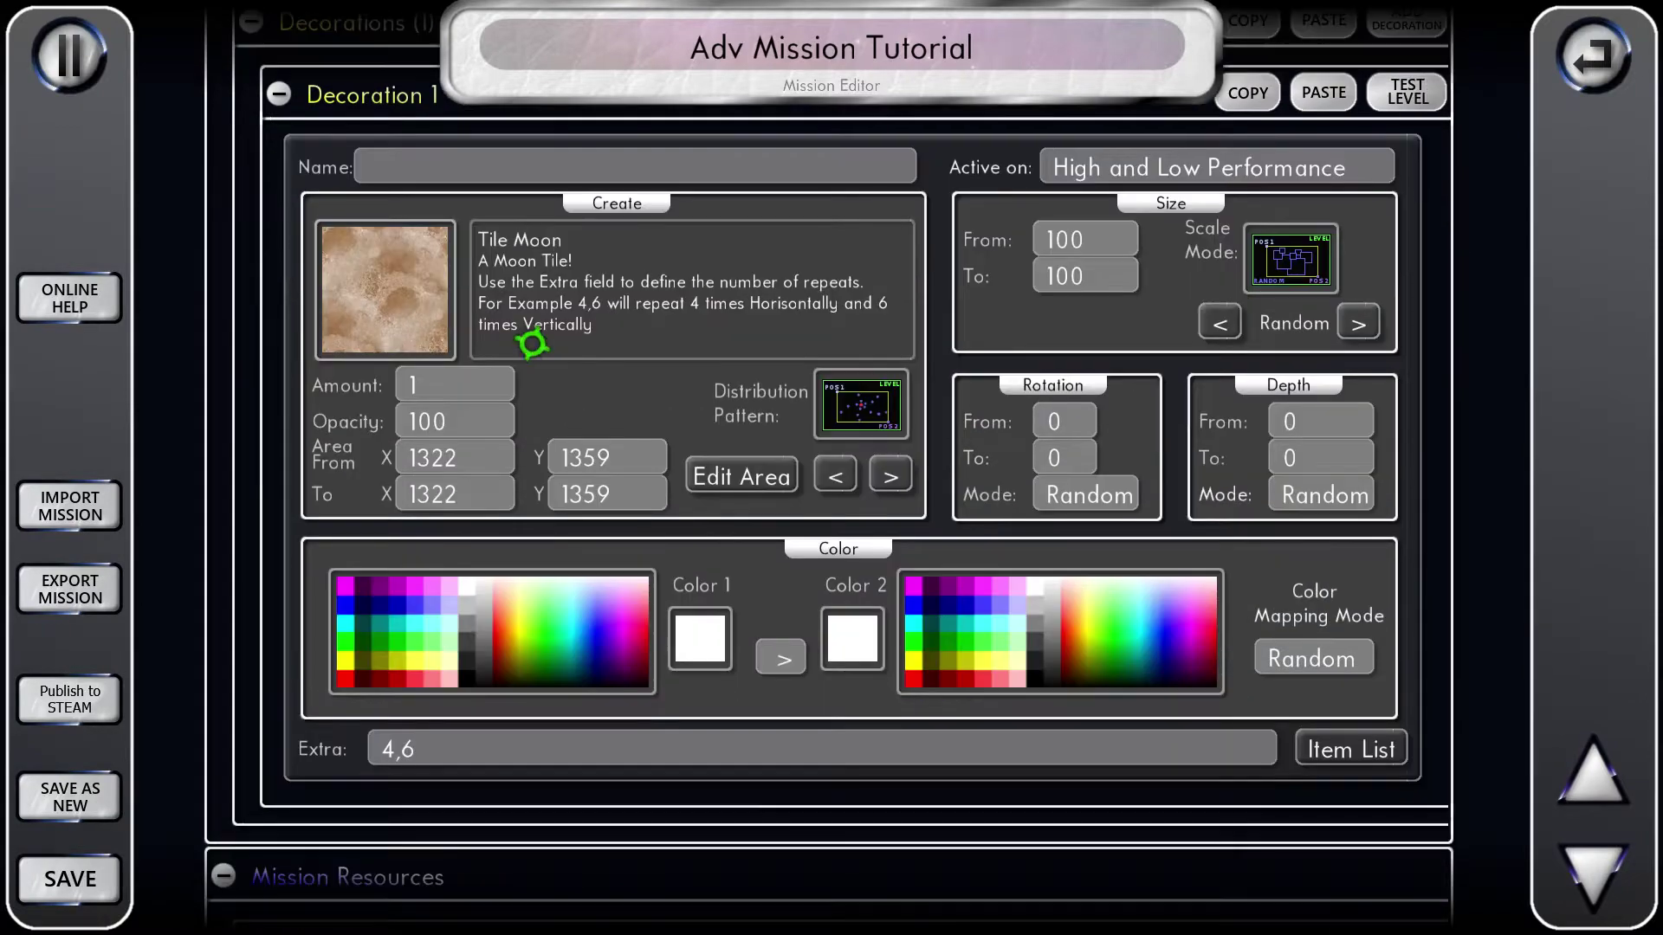
left_click(437, 286)
scroll(797, 420, "down", 3)
scroll(797, 419, "down", 8)
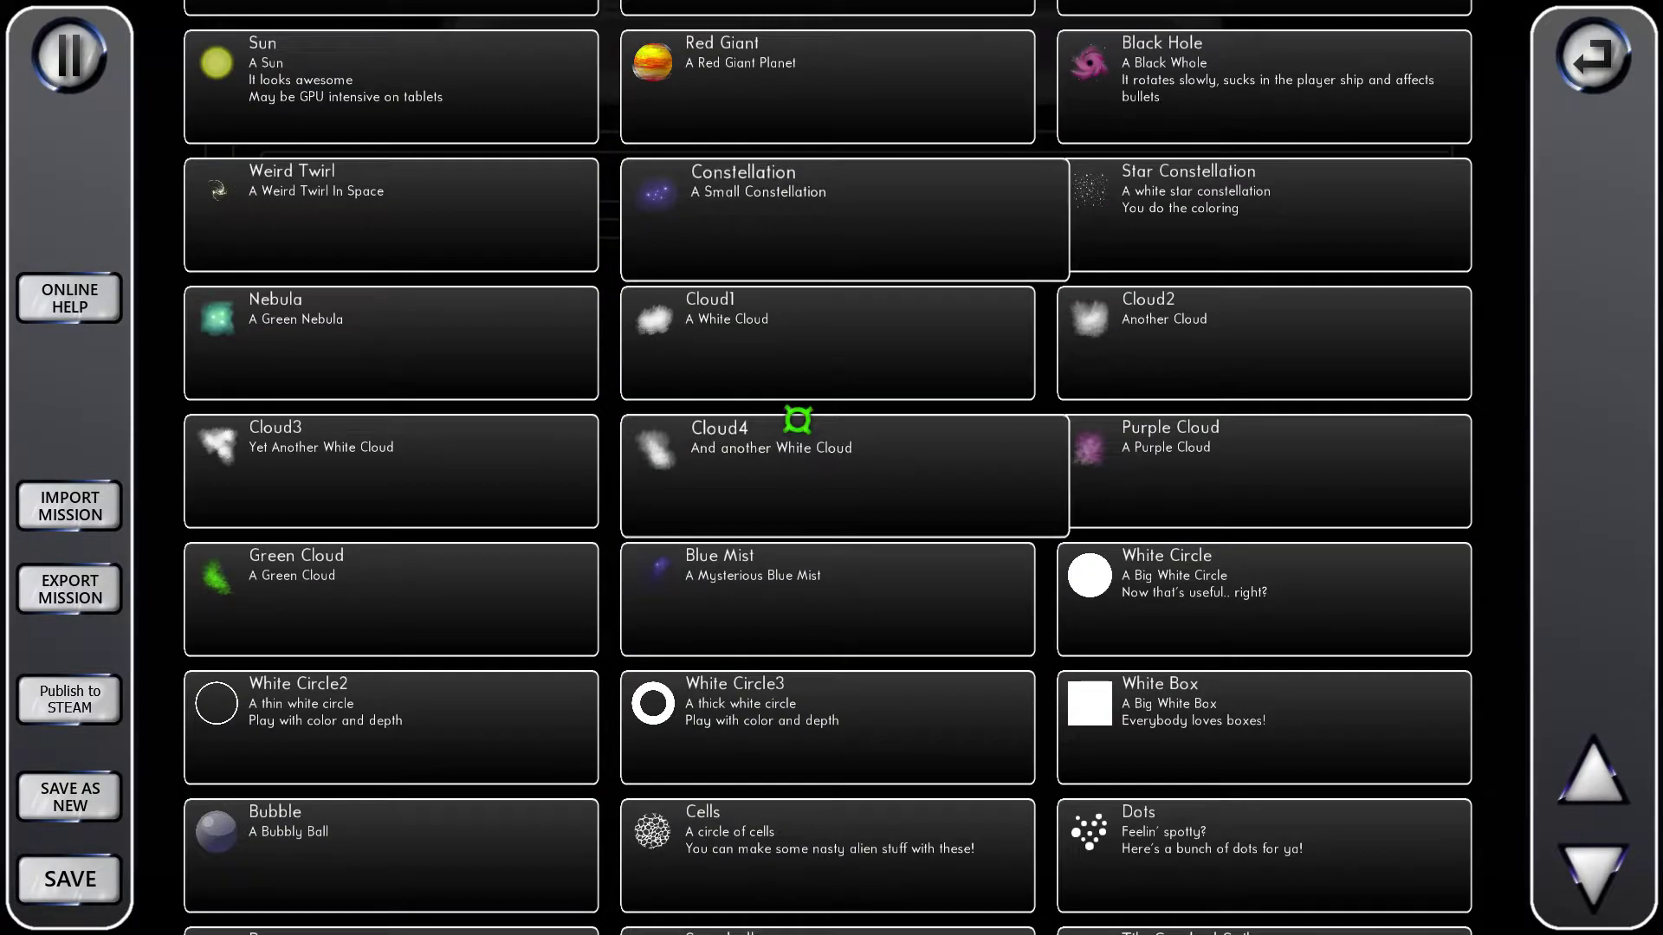
scroll(798, 420, "down", 4)
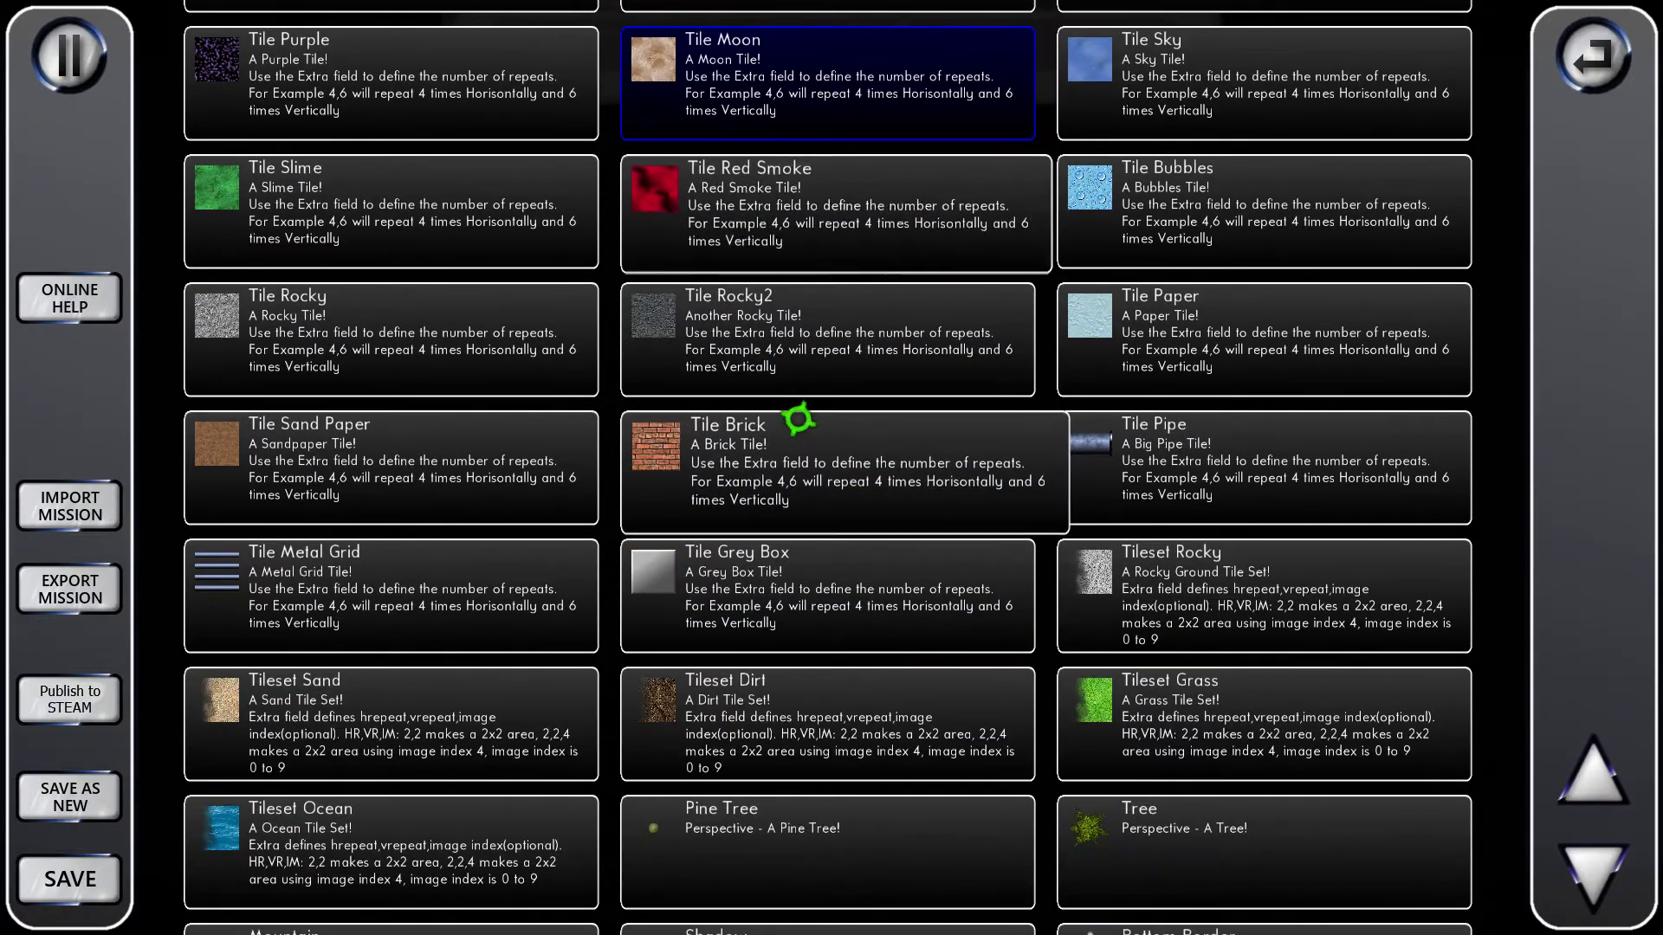
scroll(817, 559, "down", 1)
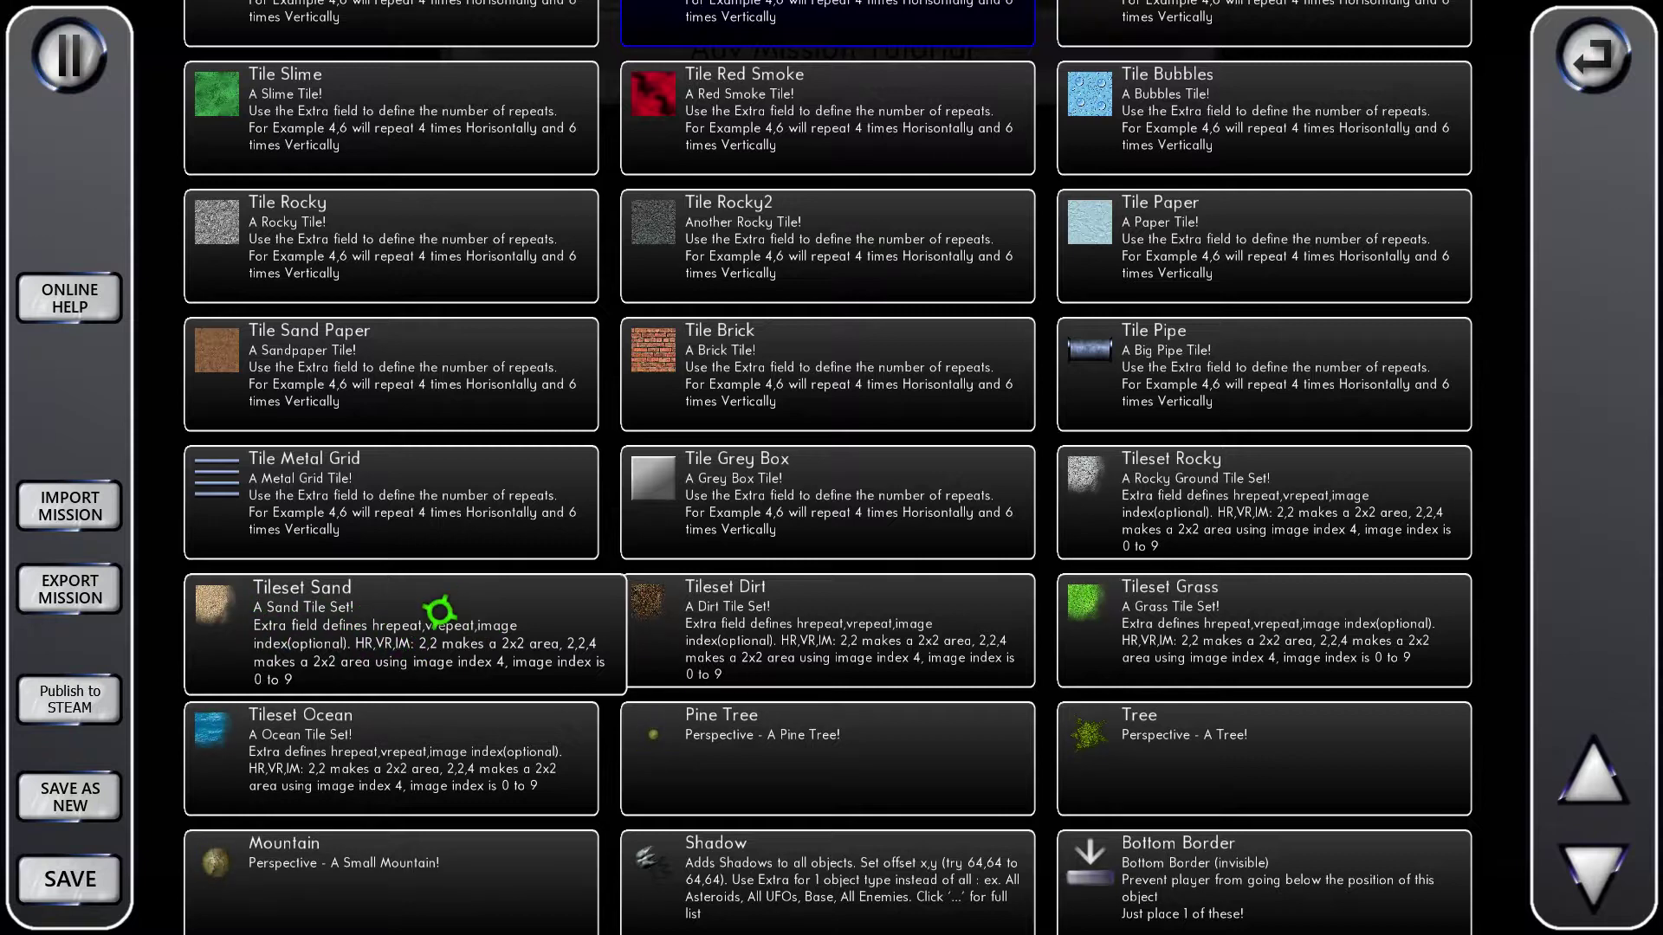
left_click(391, 750)
- Set the Tileset Ocean decoration's Depth to 200 for both From and To
scroll(717, 463, "down", 3)
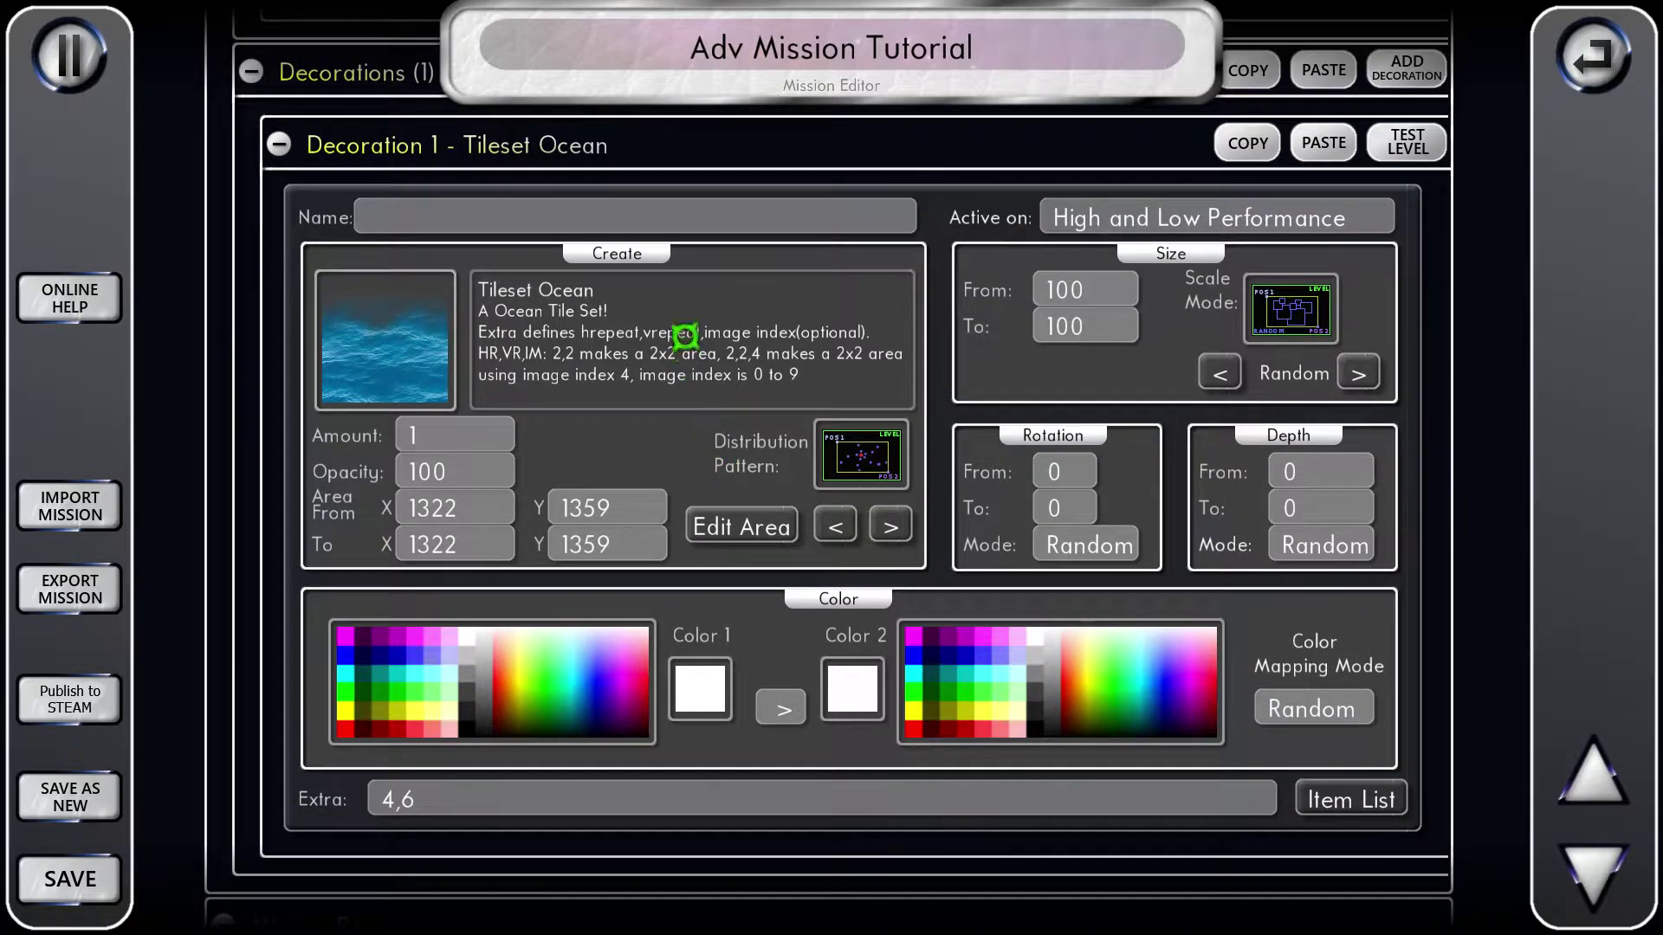
scroll(691, 316, "down", 1)
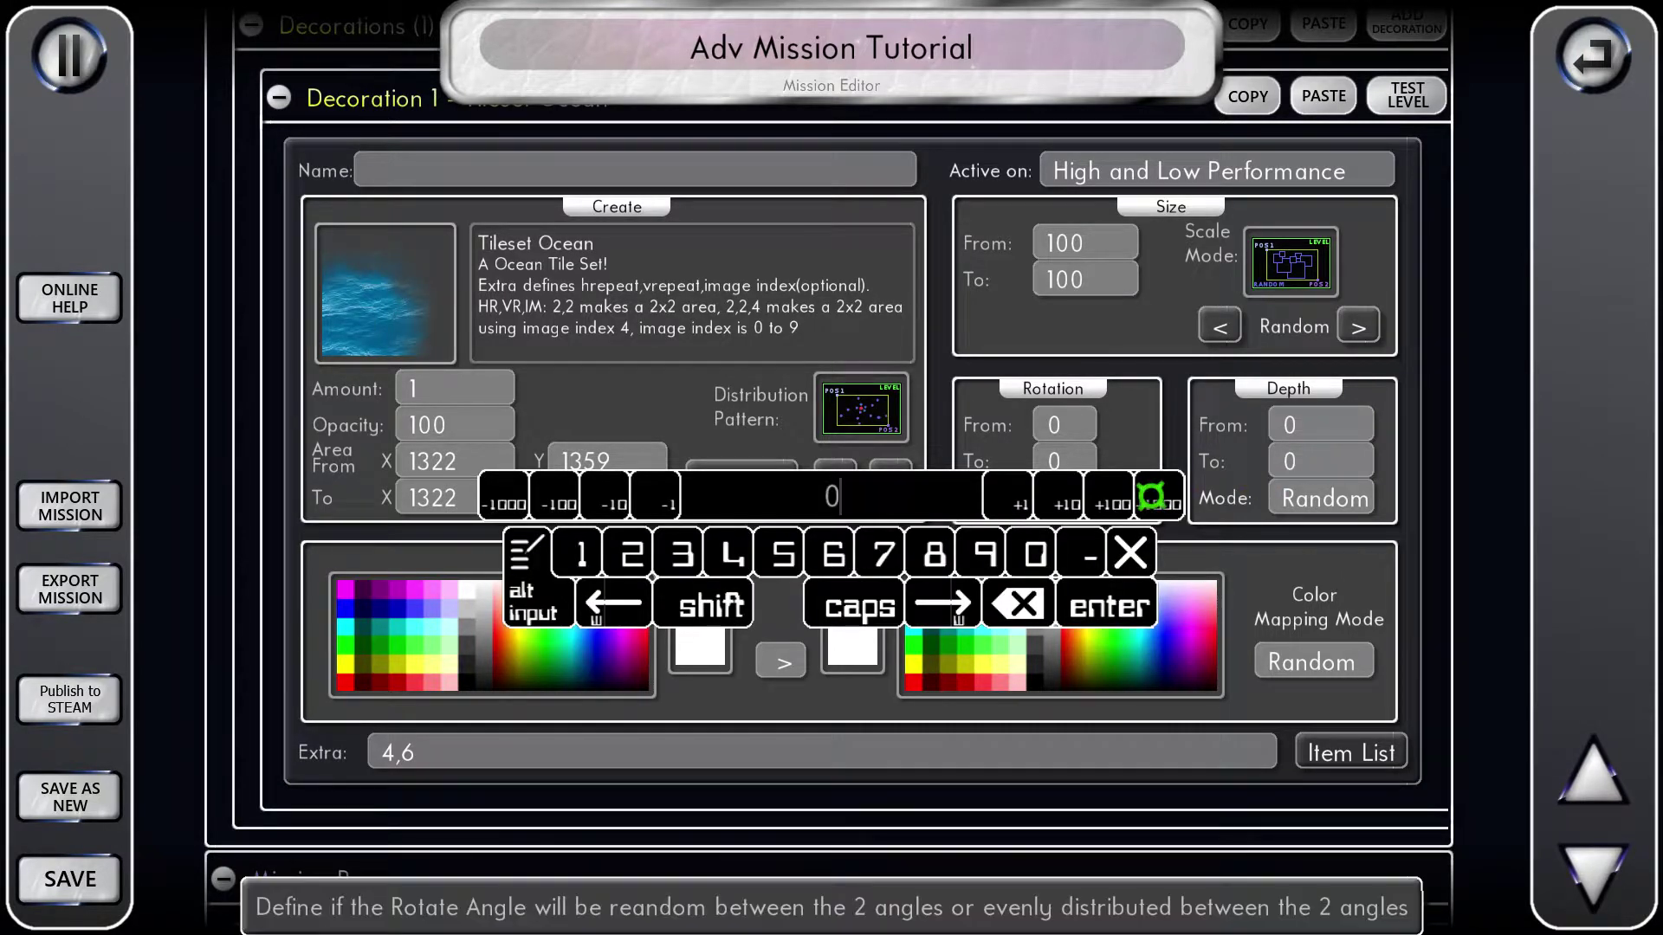
left_click(1116, 498)
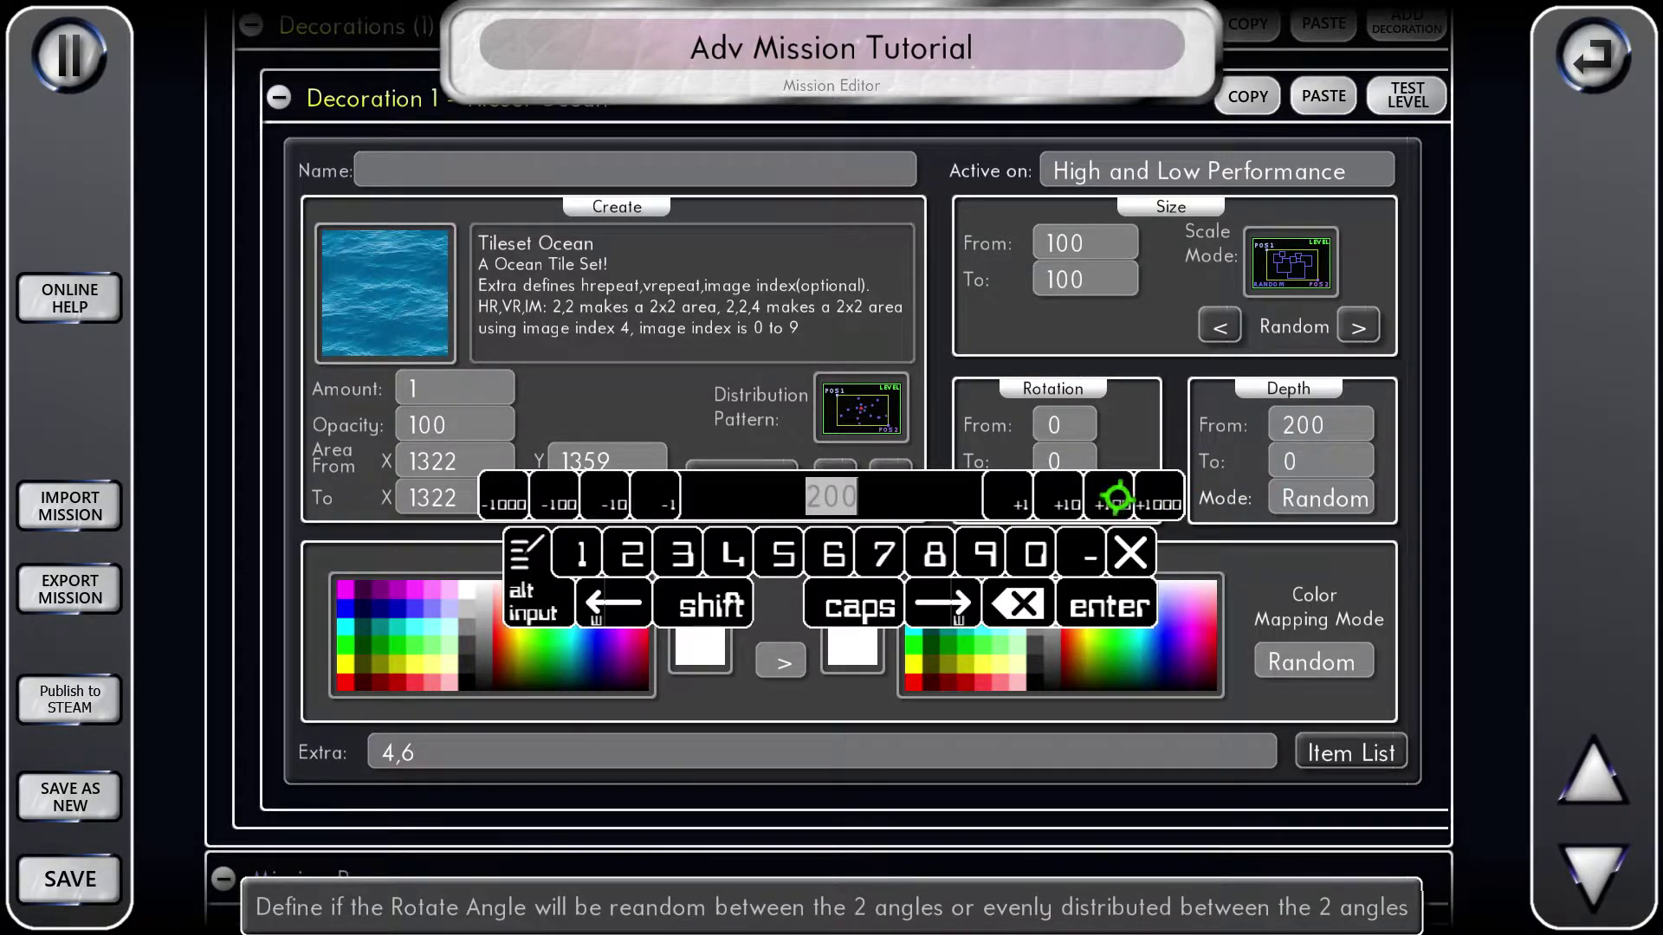
left_click(1352, 460)
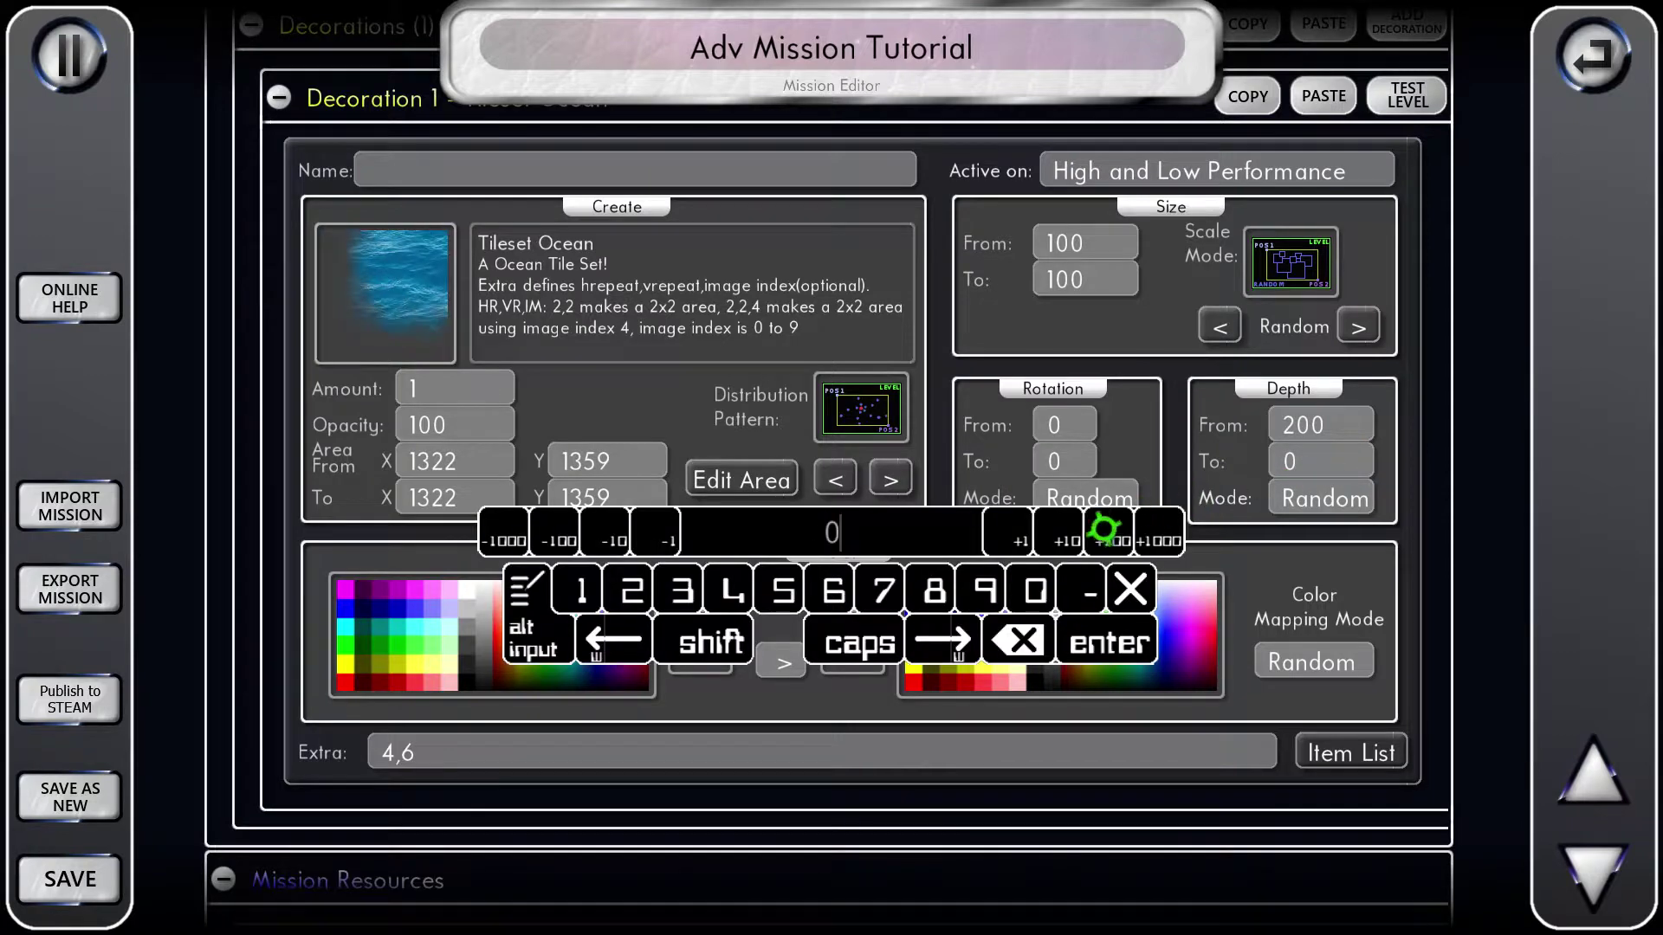
left_click(1108, 529)
left_click(1107, 529)
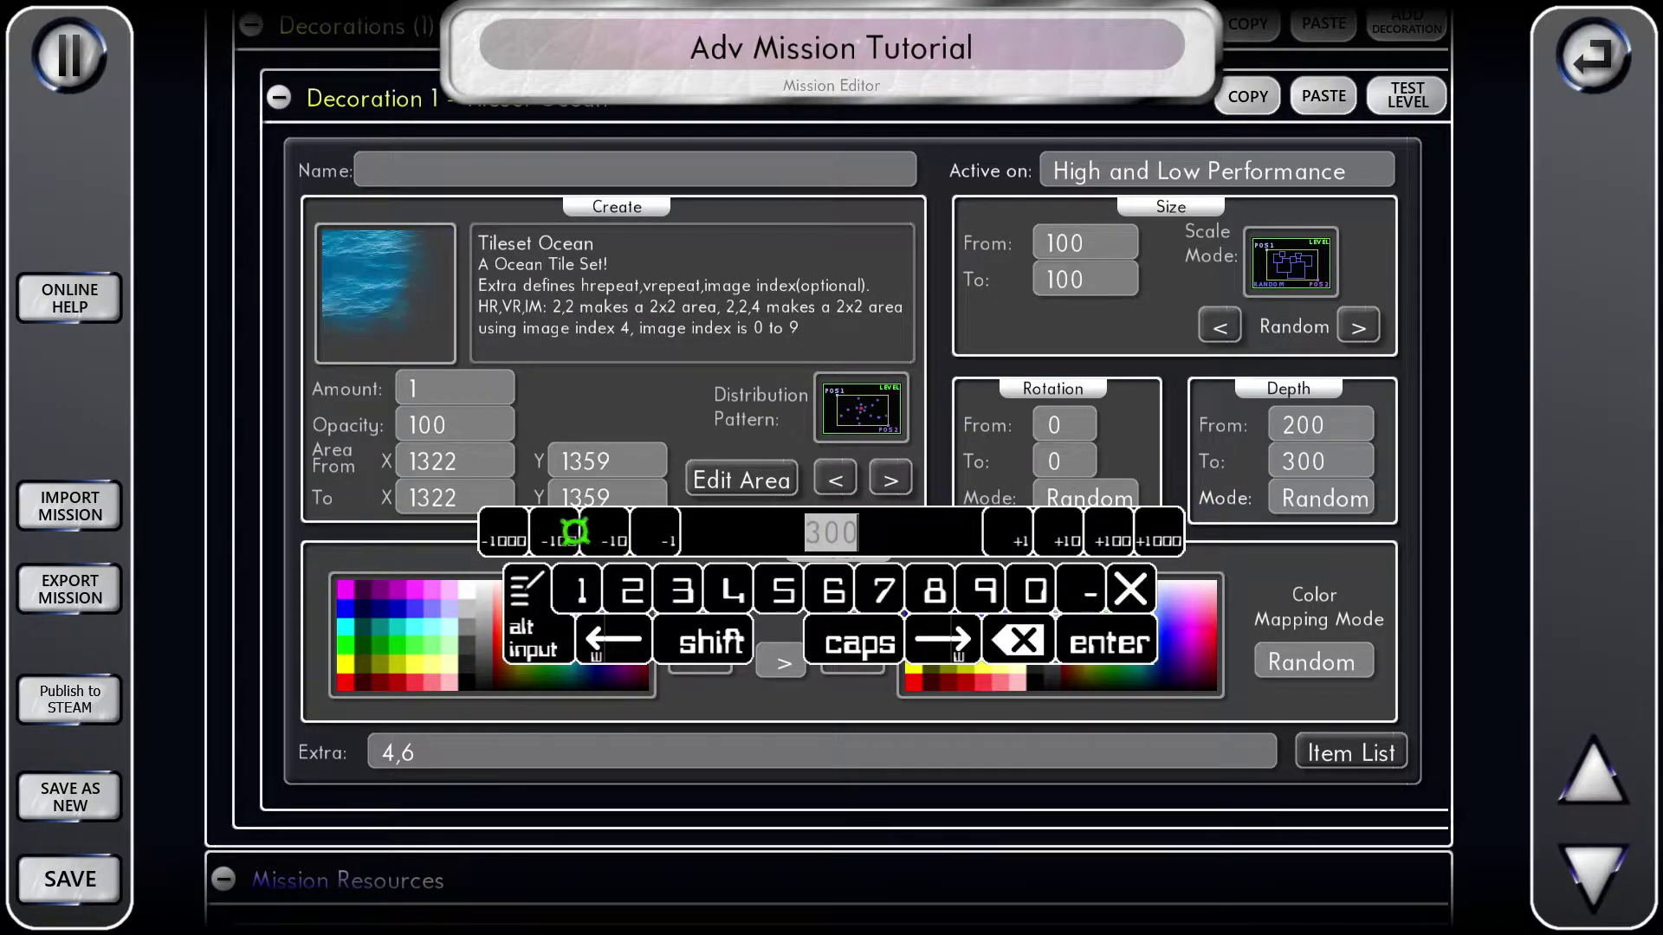
left_click(1401, 433)
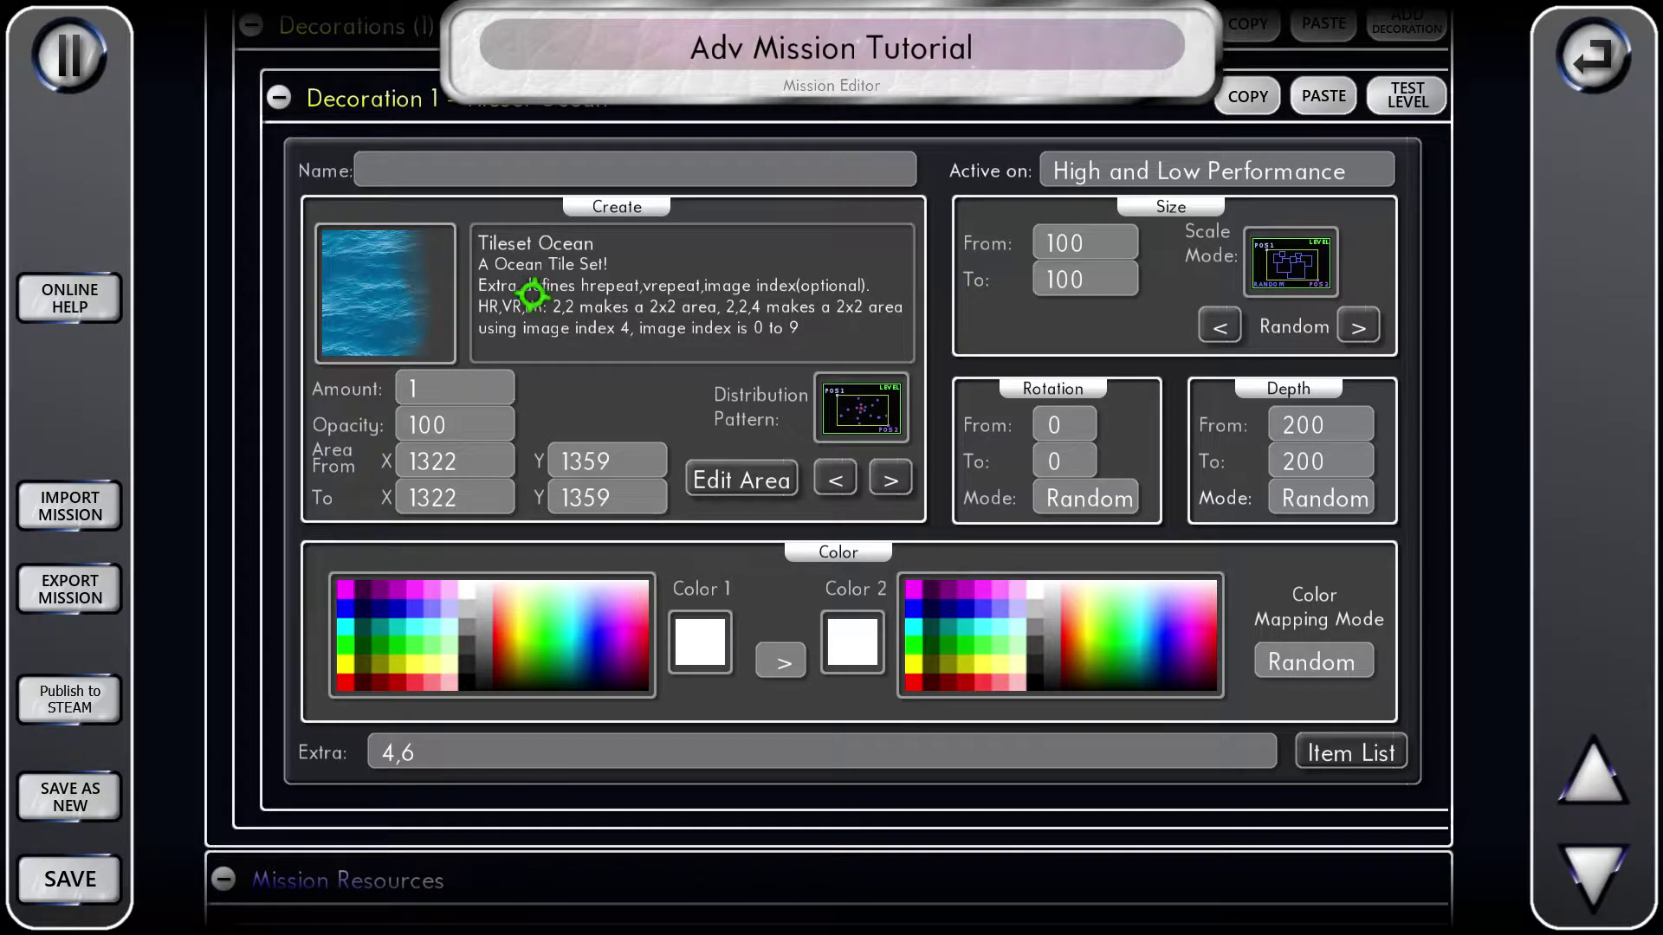
- Move the Tileset Ocean decoration's area to the map centre at 2047,2046, and test the level before returning to the Mission Editor
left_click(740, 480)
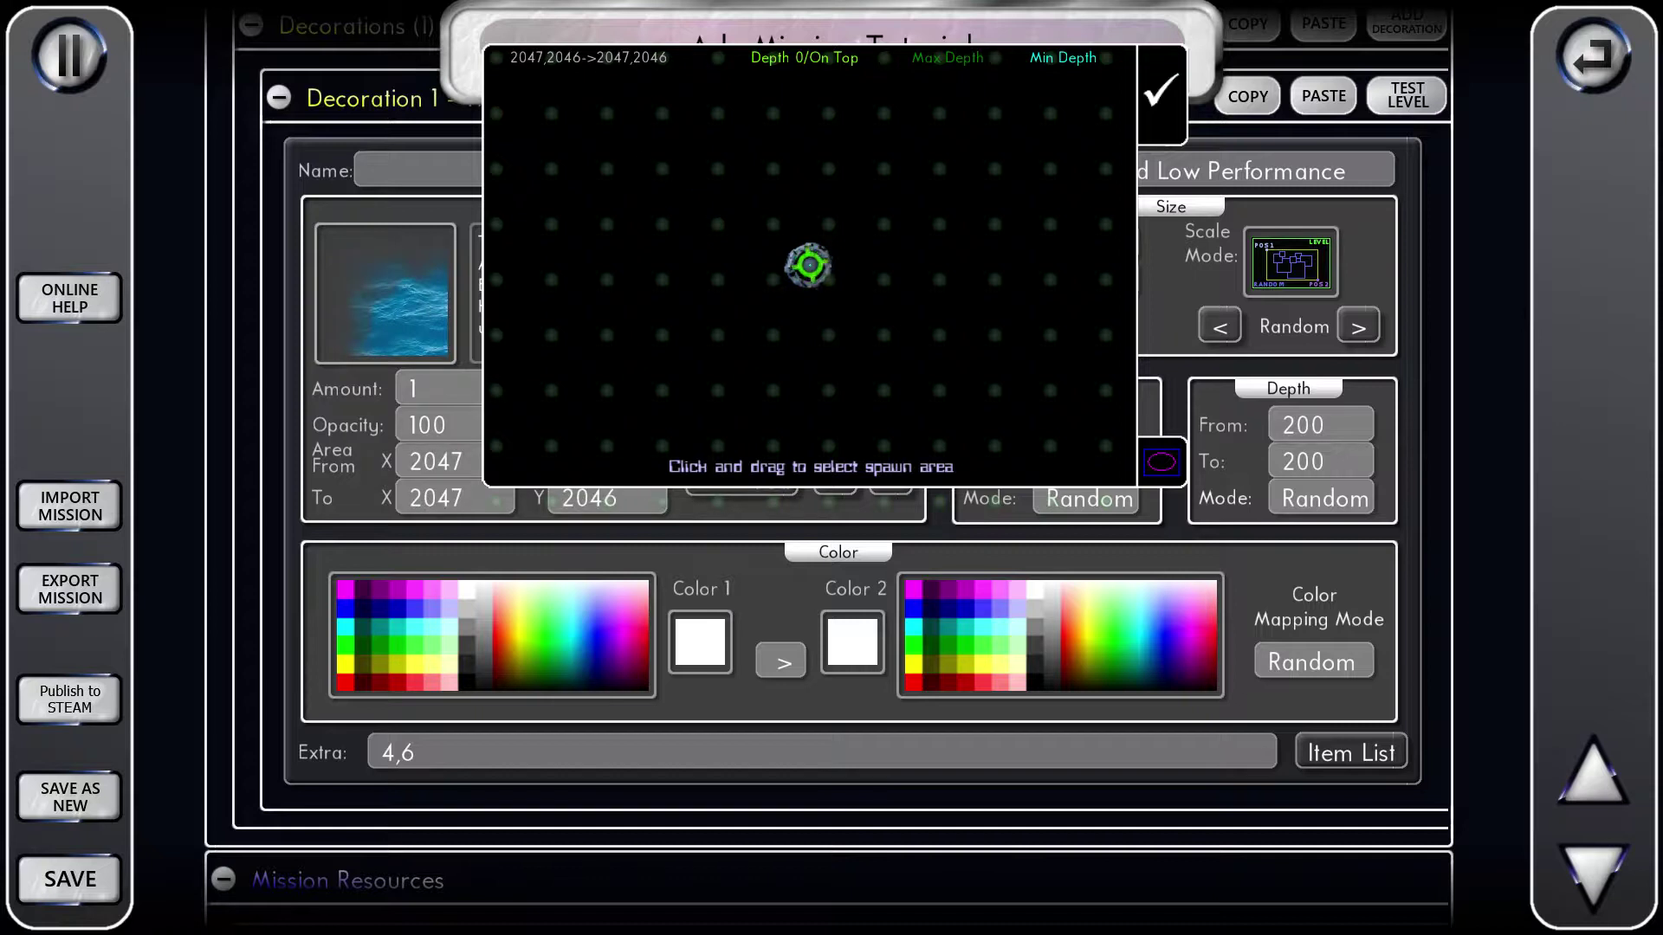
left_click(1161, 90)
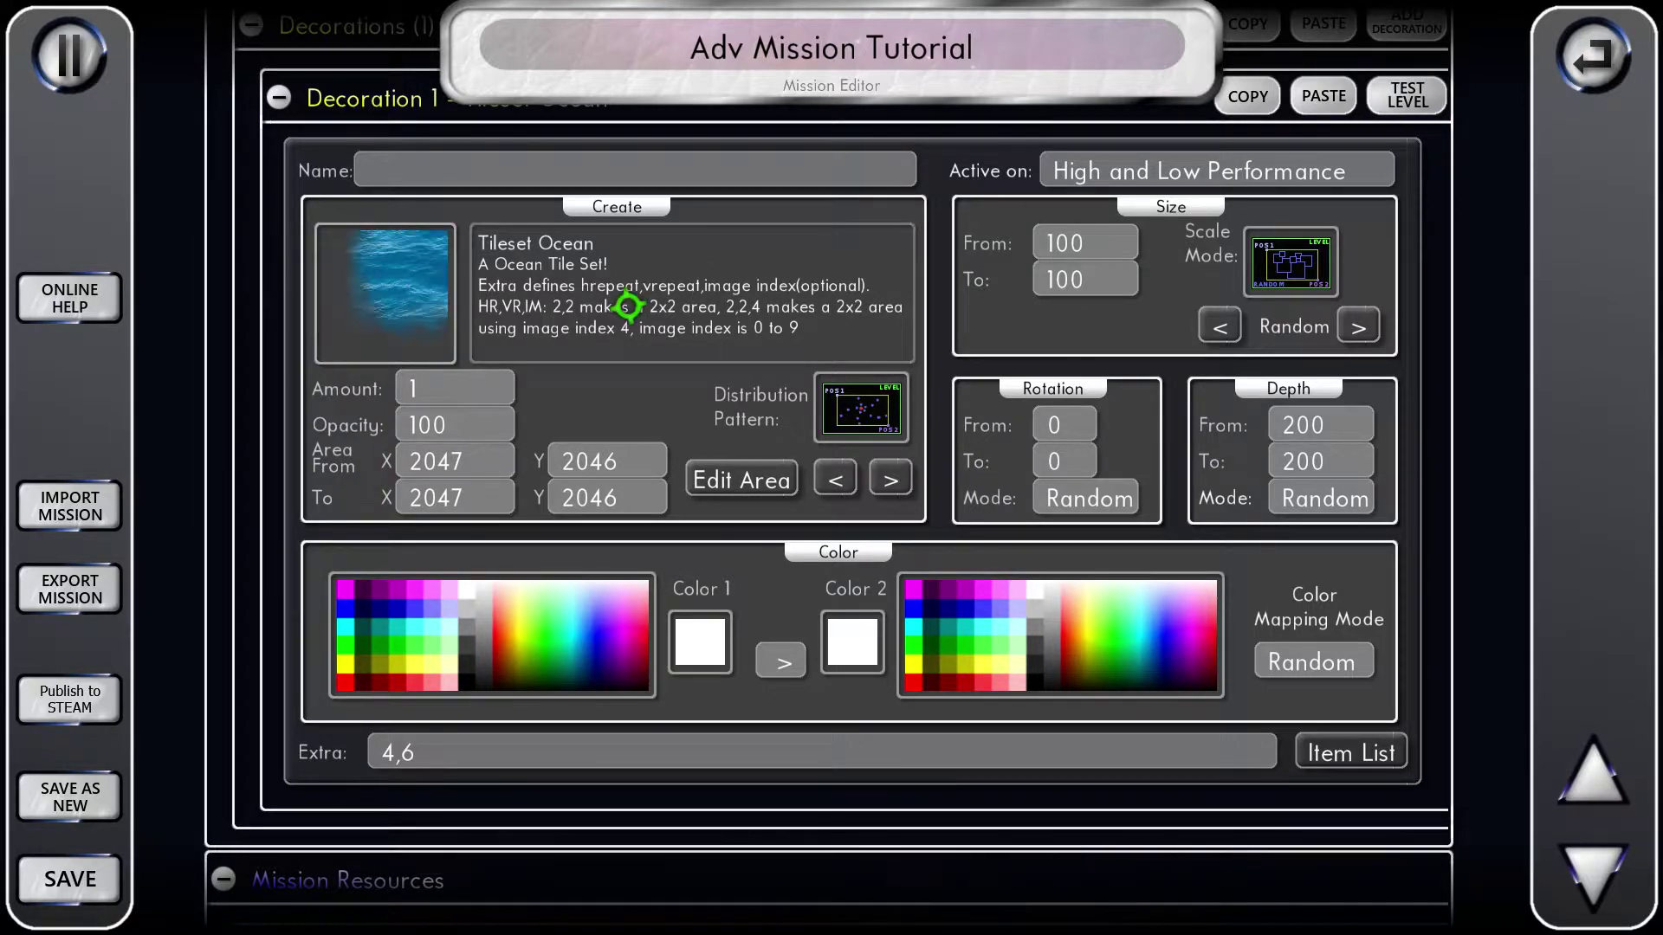
left_click(1406, 96)
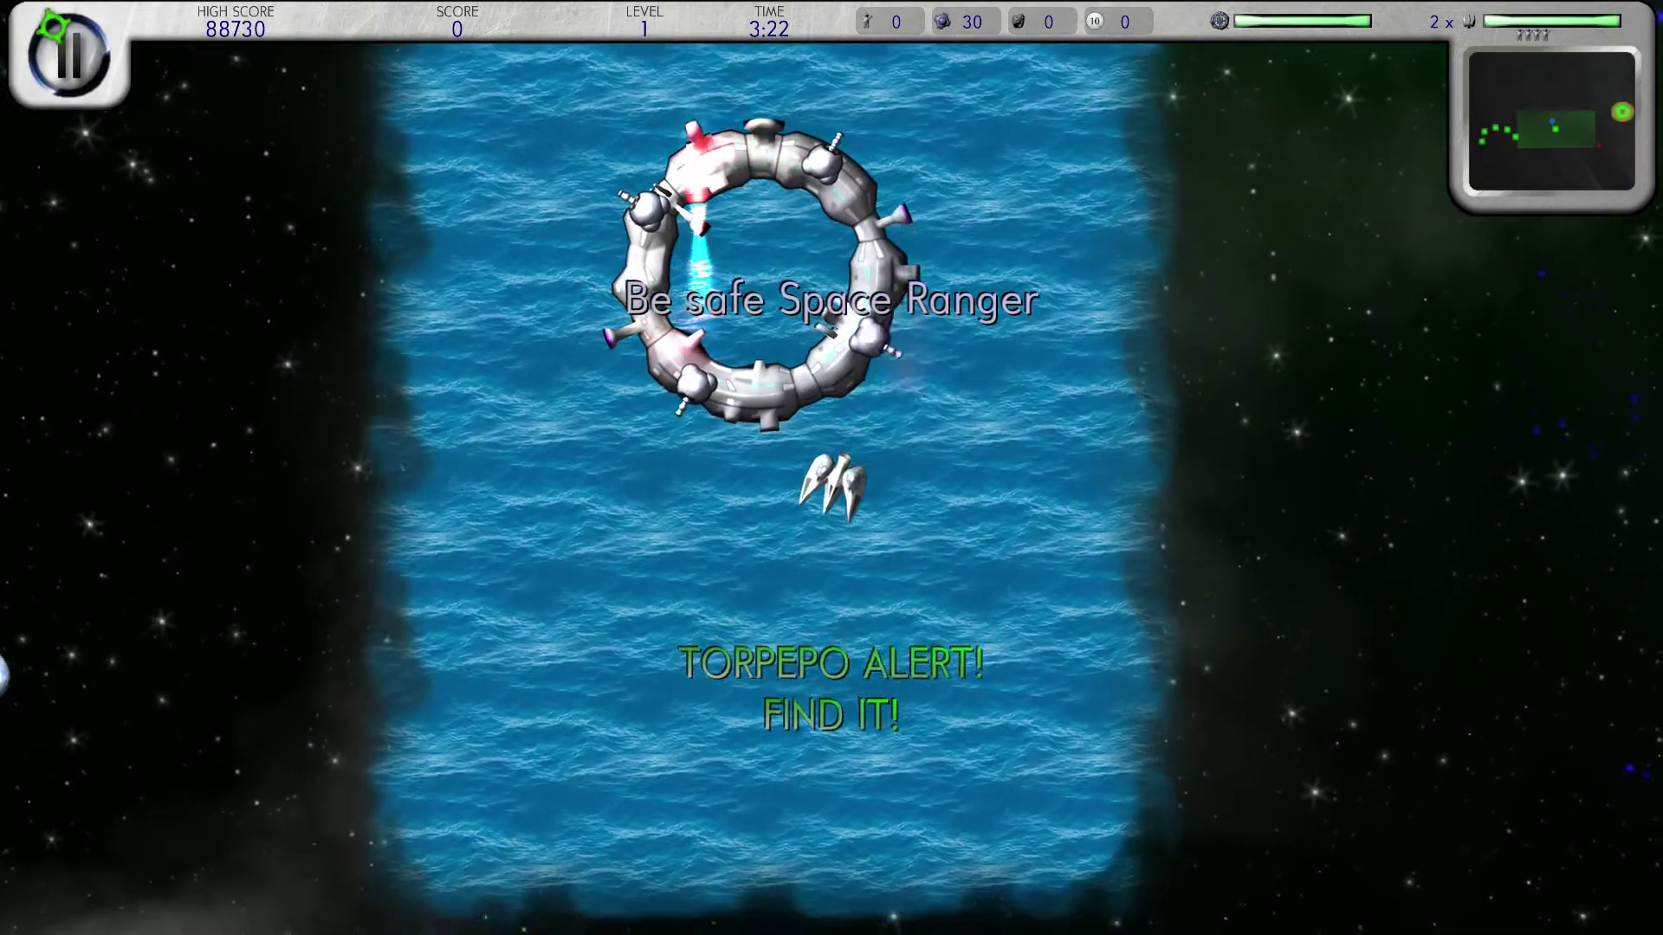
left_click(55, 29)
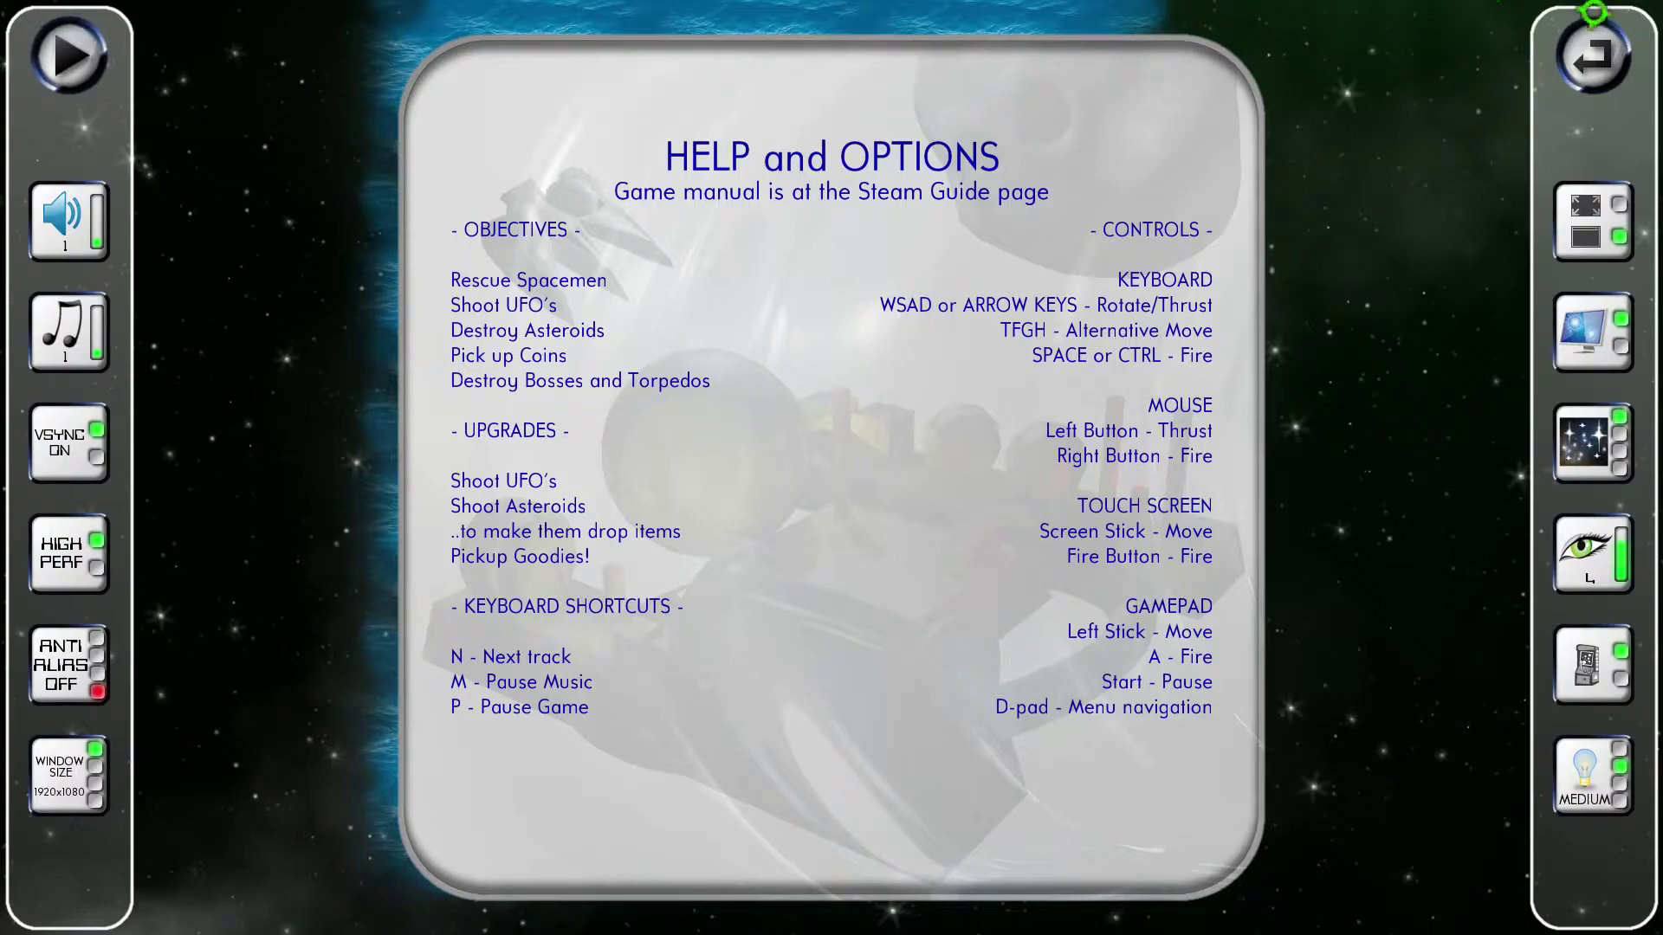
left_click(1577, 47)
left_click(1191, 620)
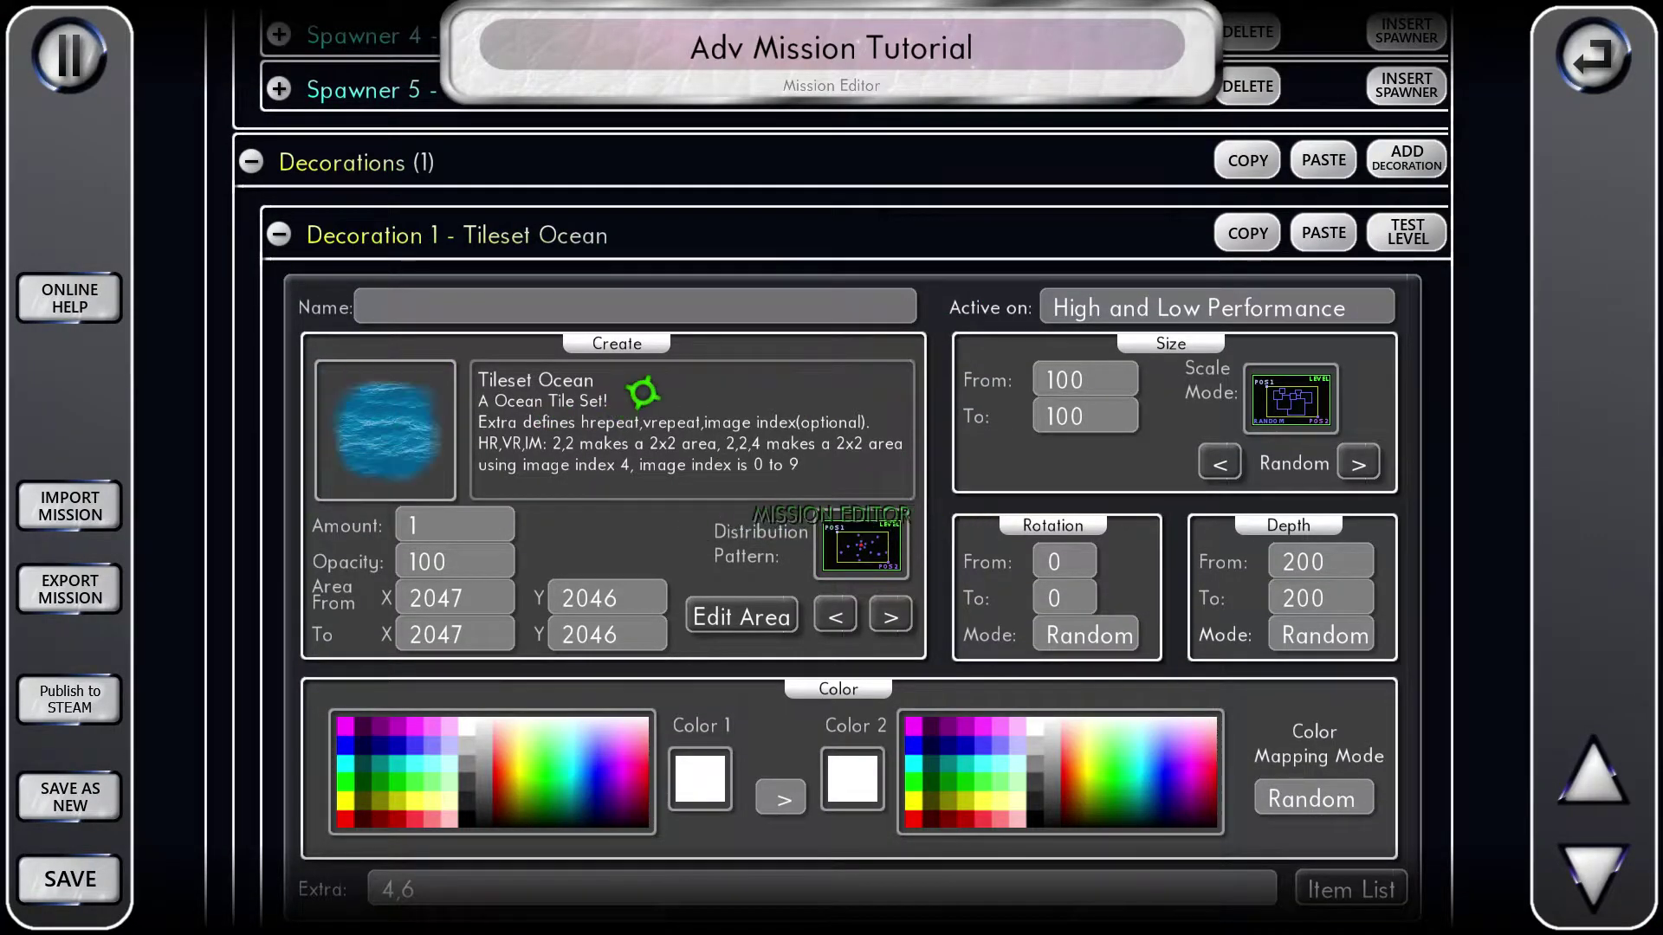
- Set the Tileset Ocean decoration's Extra to 16,16,2 to repeat image index 2 over a 16x16 area
scroll(670, 372, "down", 1)
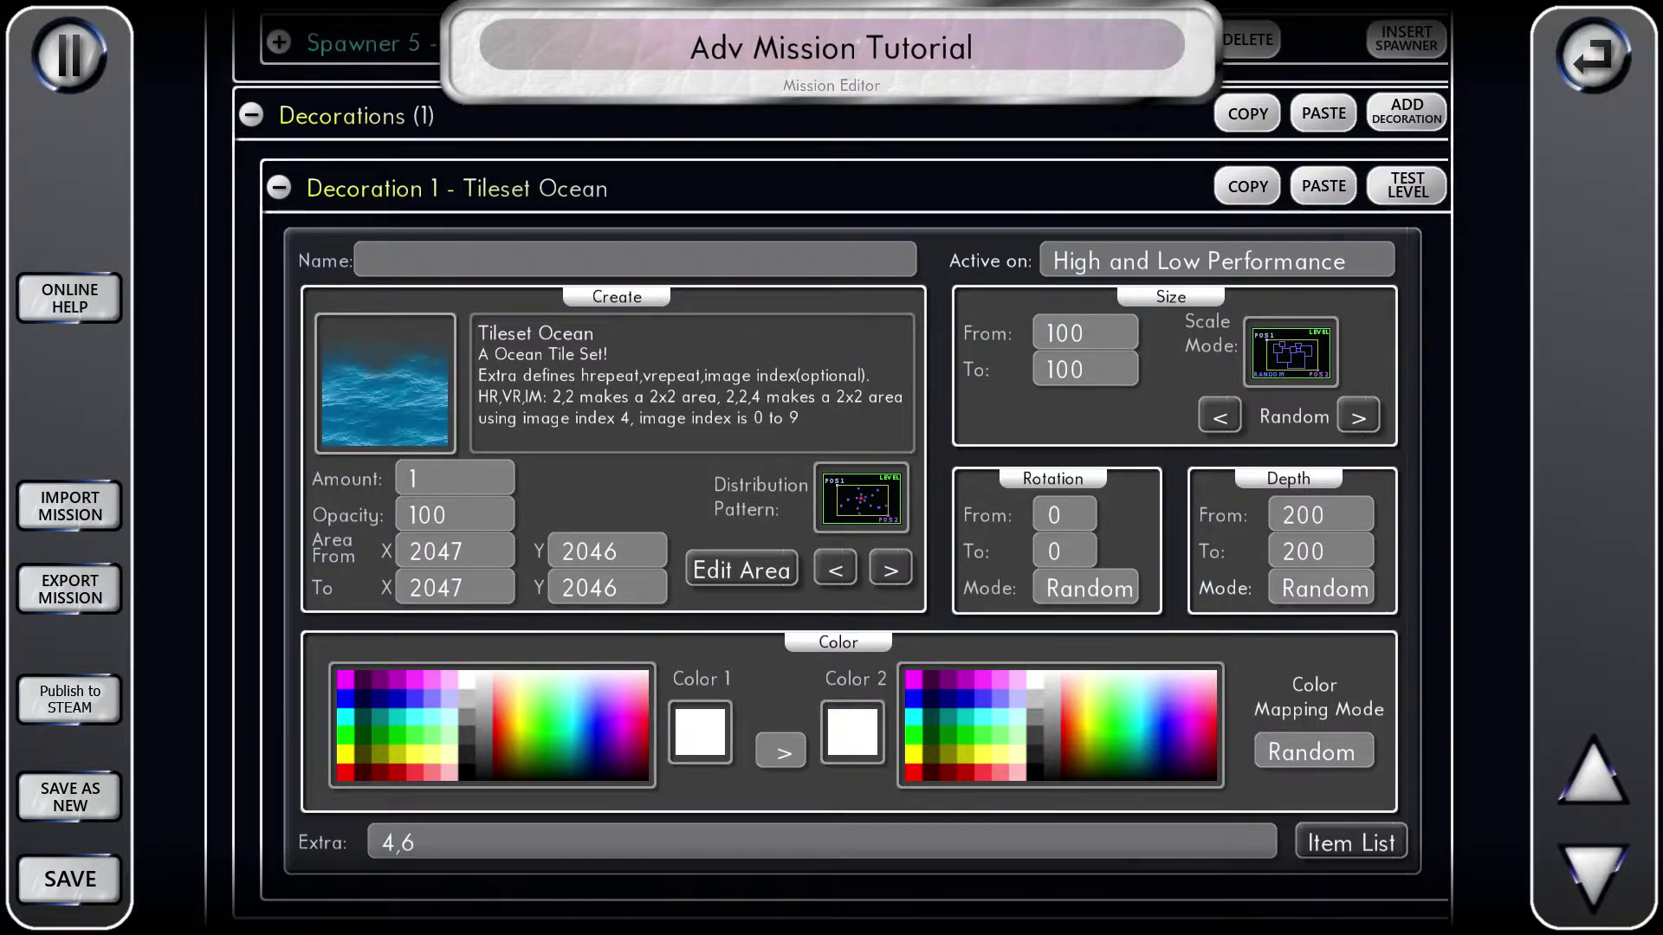
scroll(669, 372, "down", 1)
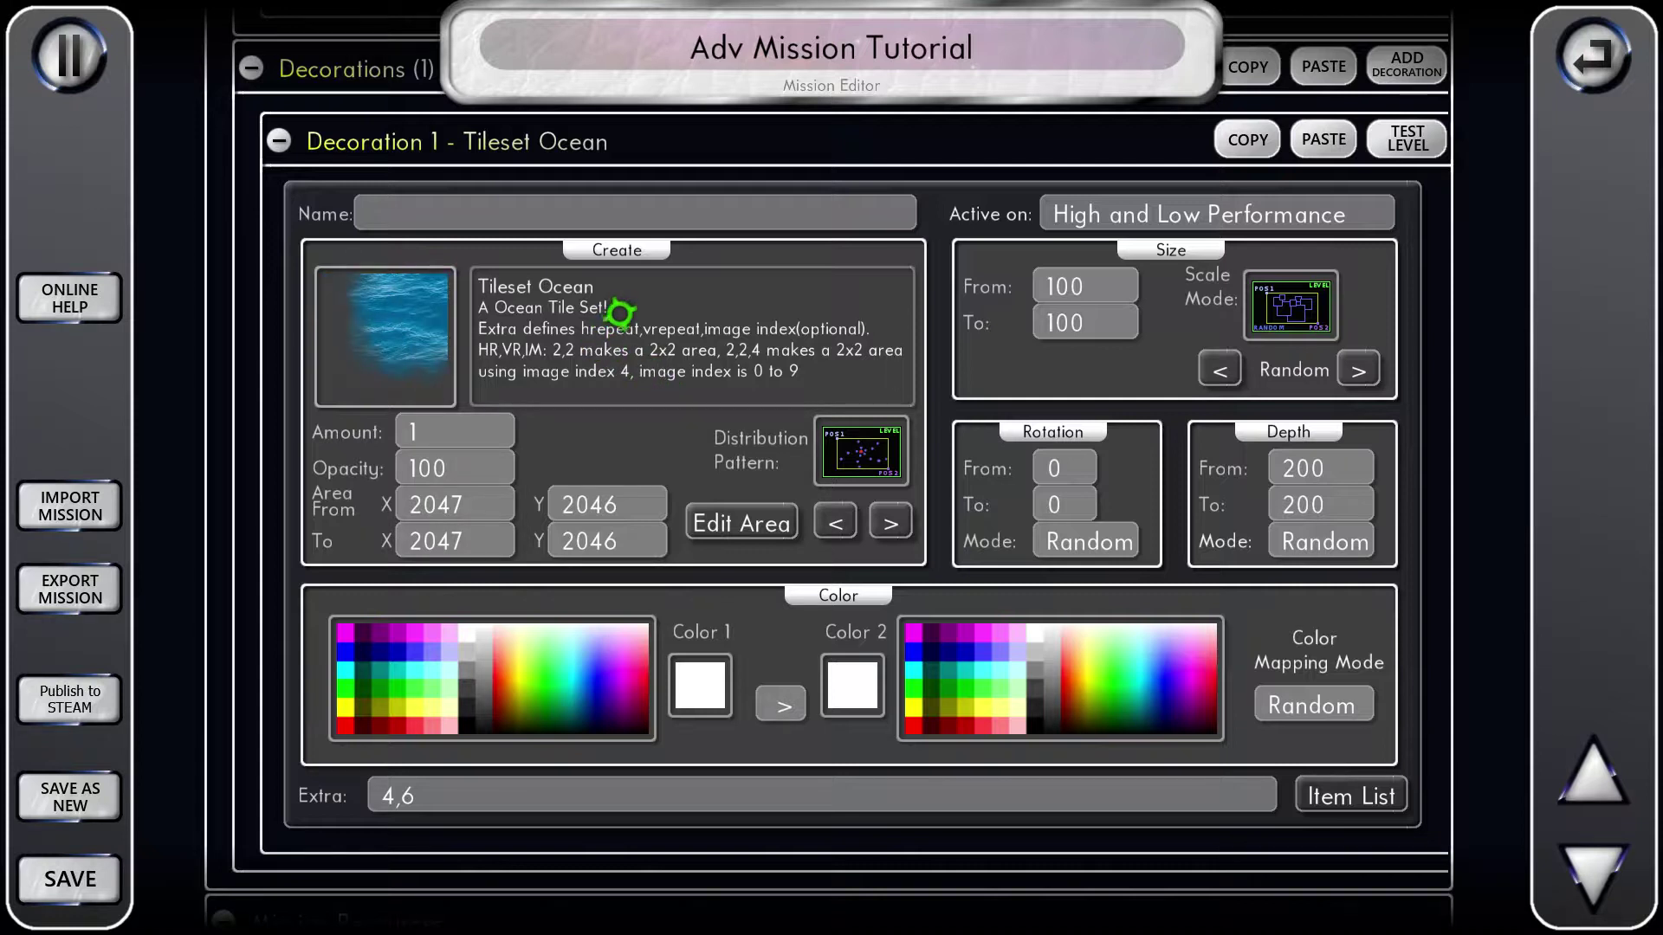
scroll(617, 312, "down", 1)
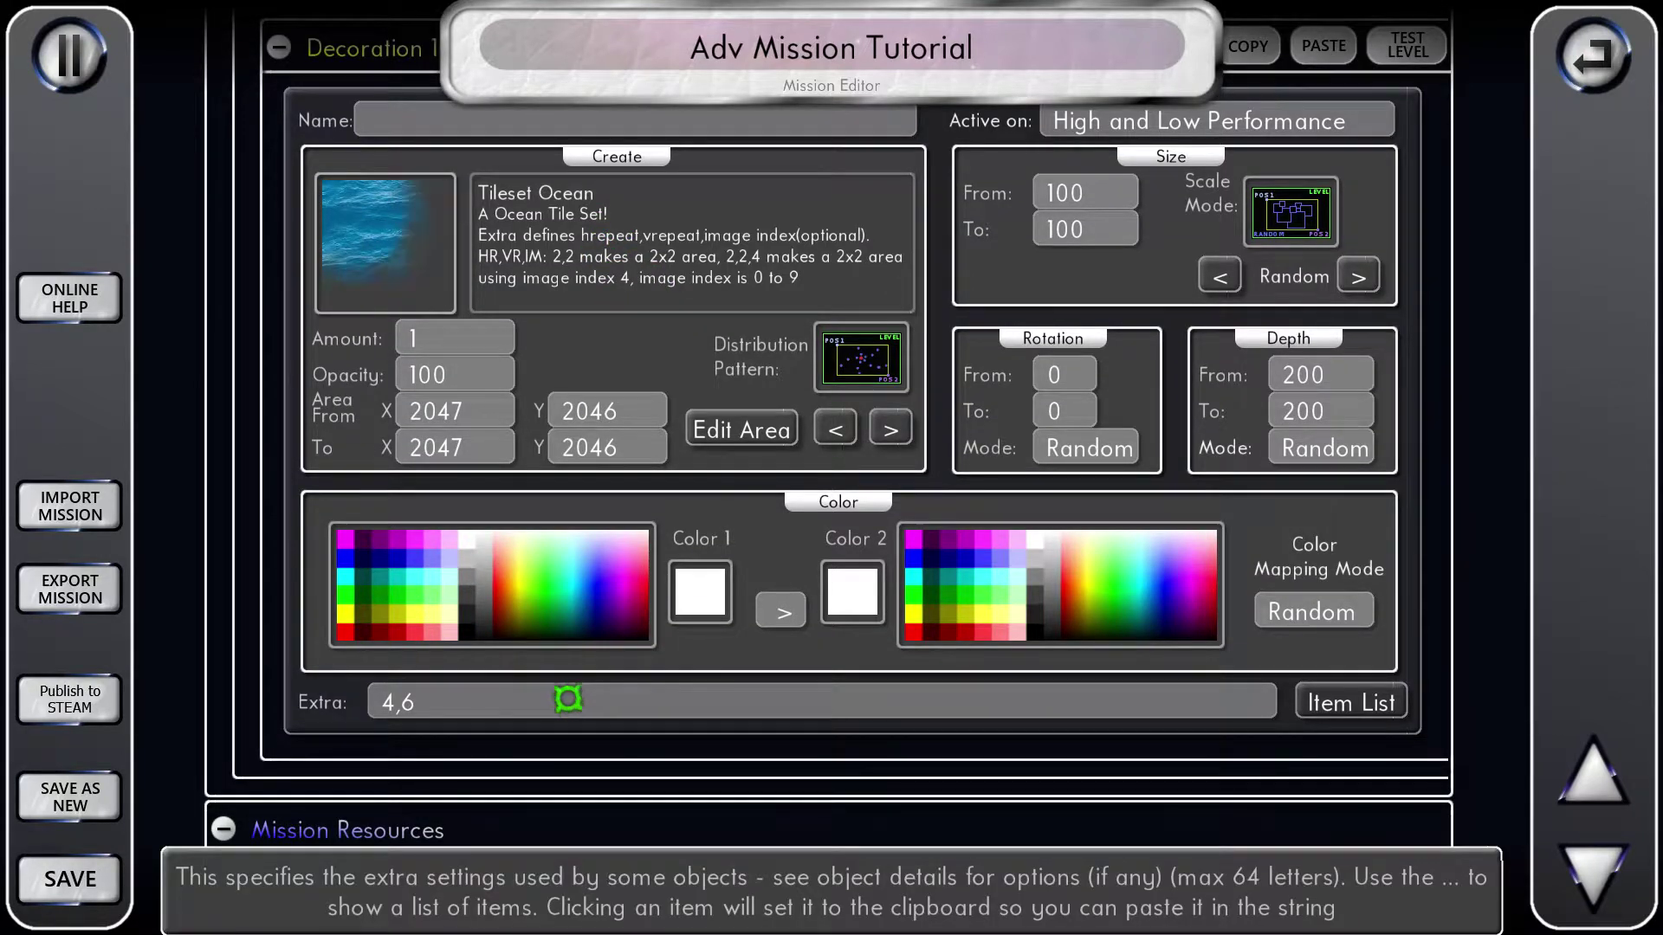
key("BackSpace")
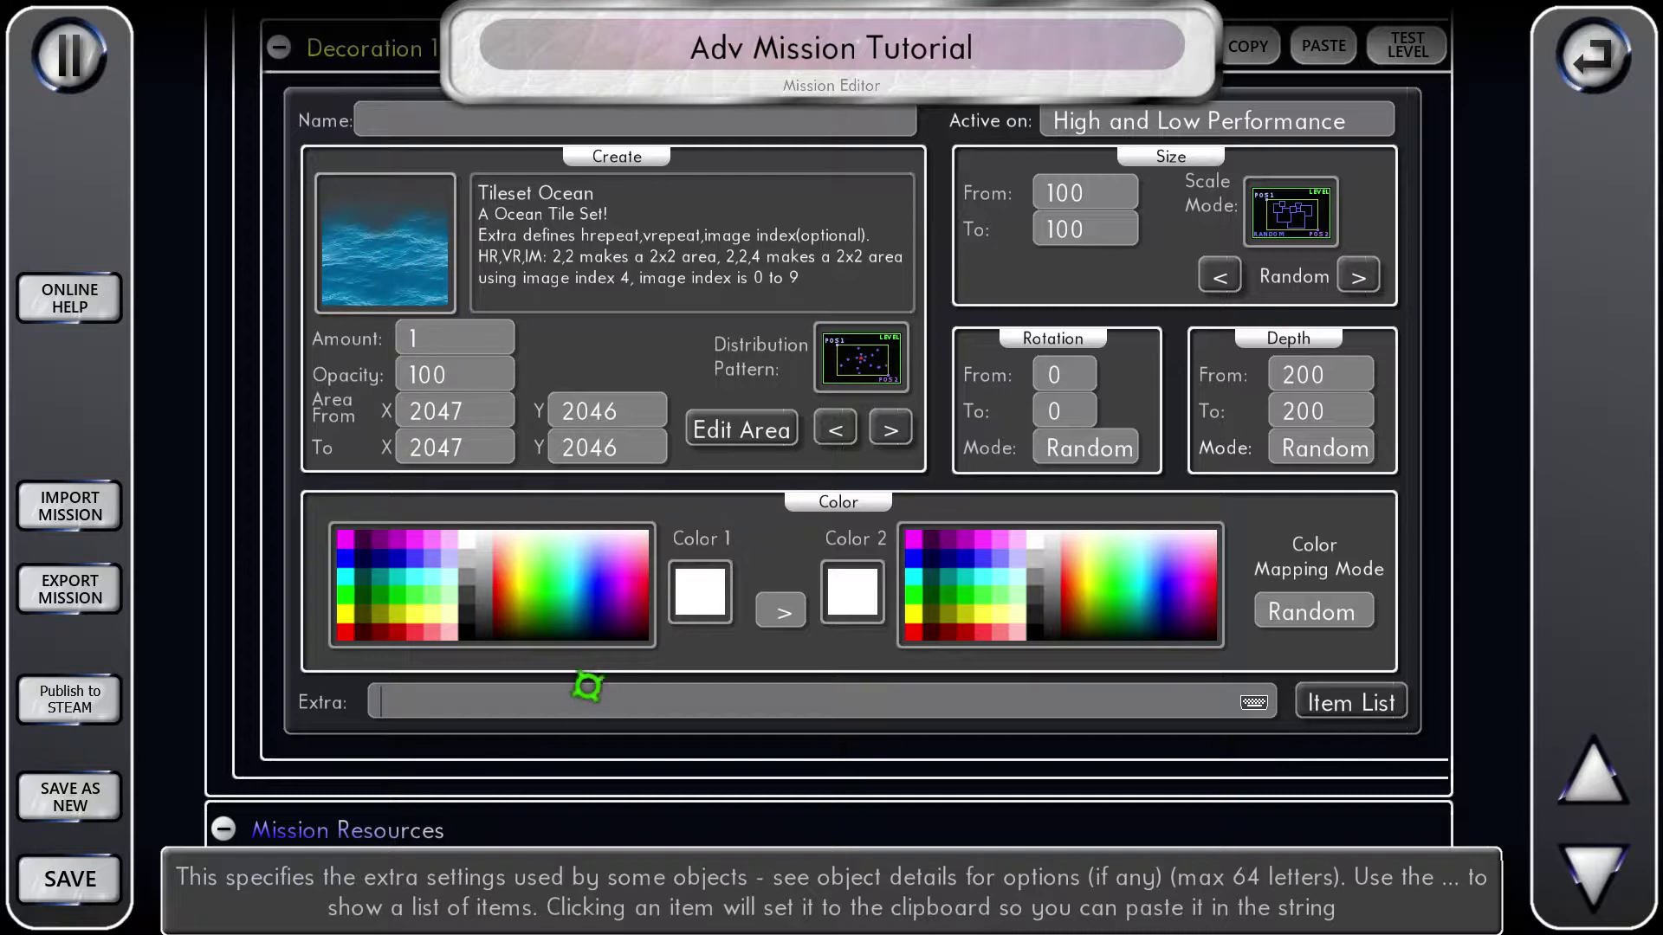
type("16")
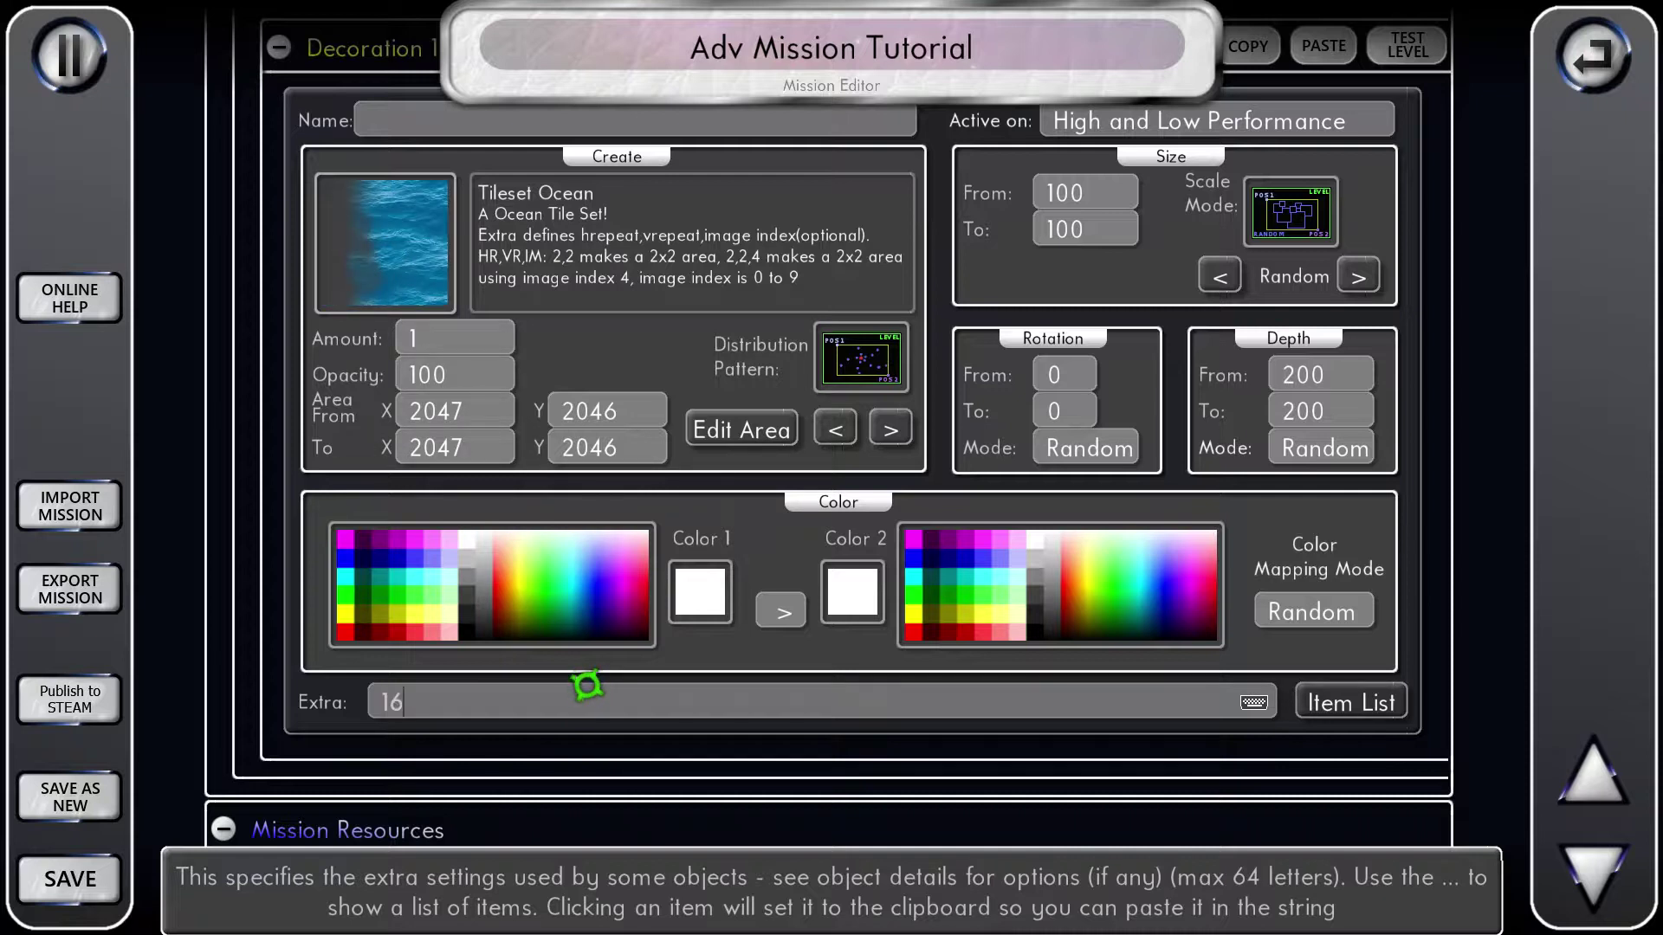
type(",16,2")
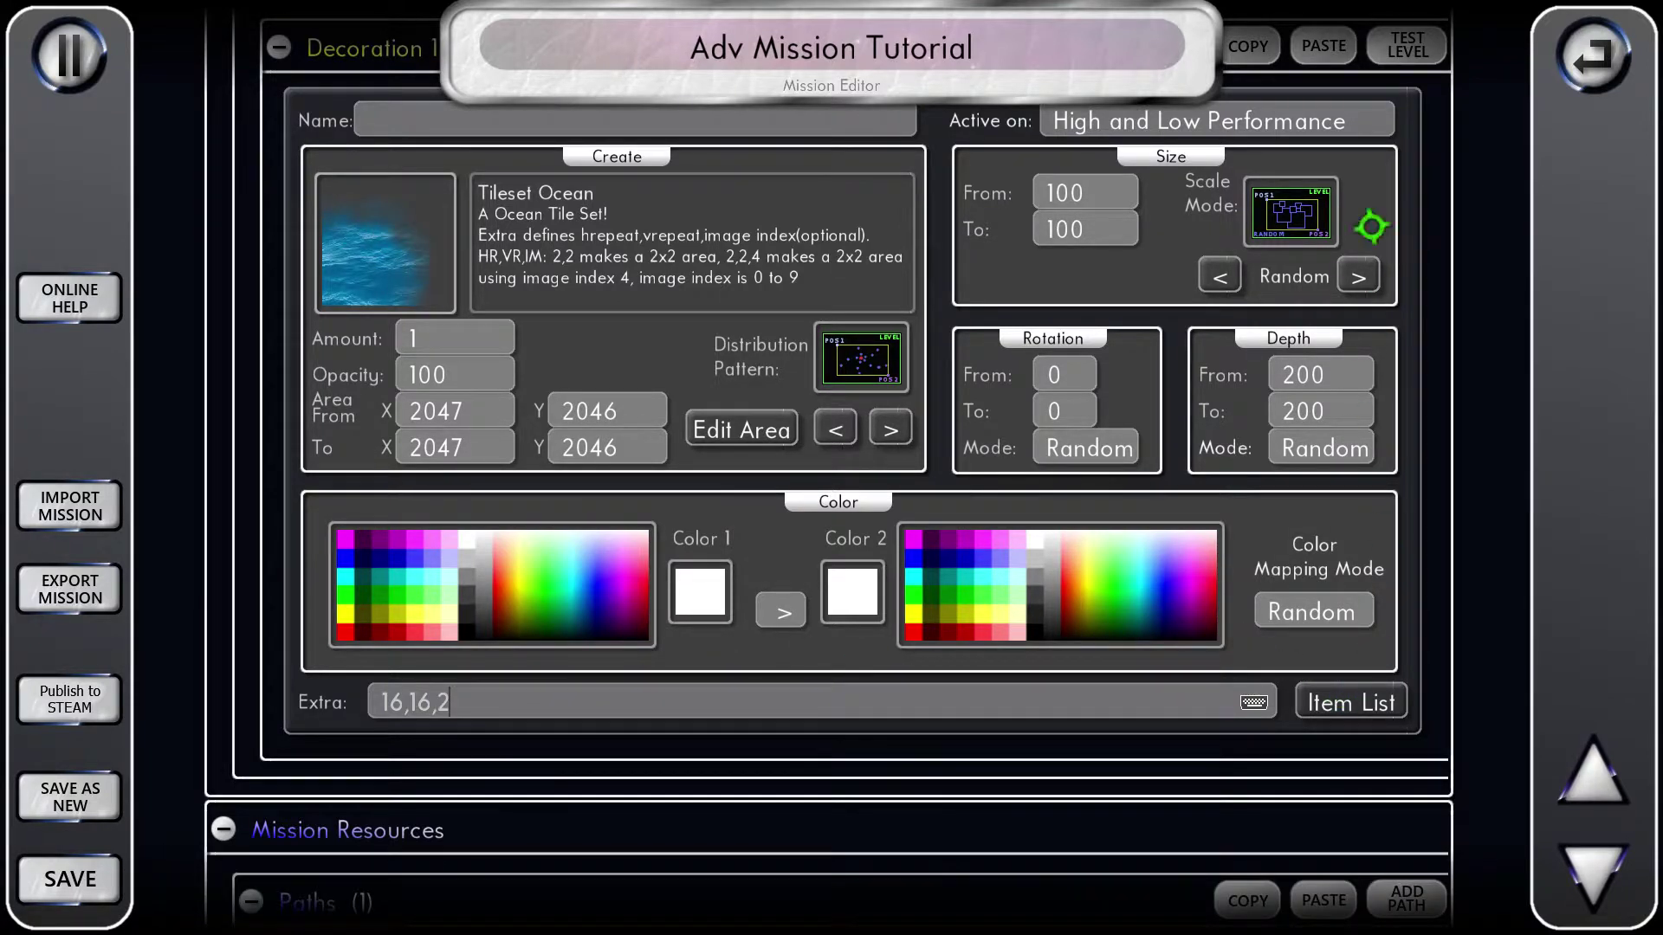
- Test the level to check the repeated ocean tile image, and return to the Mission Editor
left_click(1410, 57)
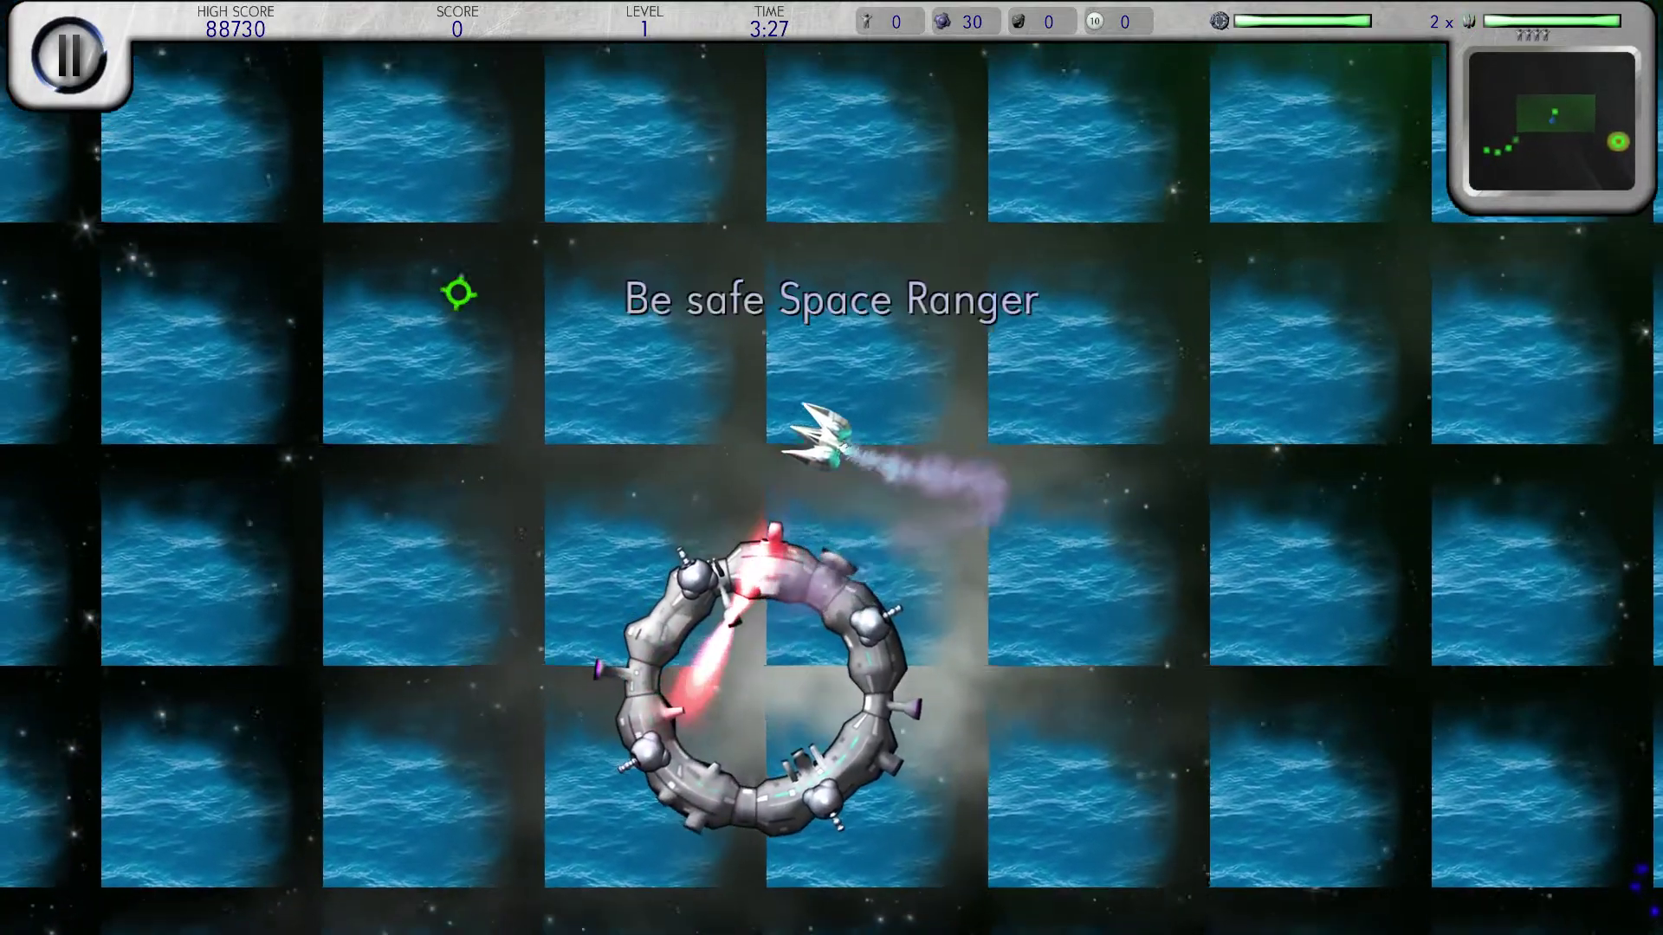
key("p")
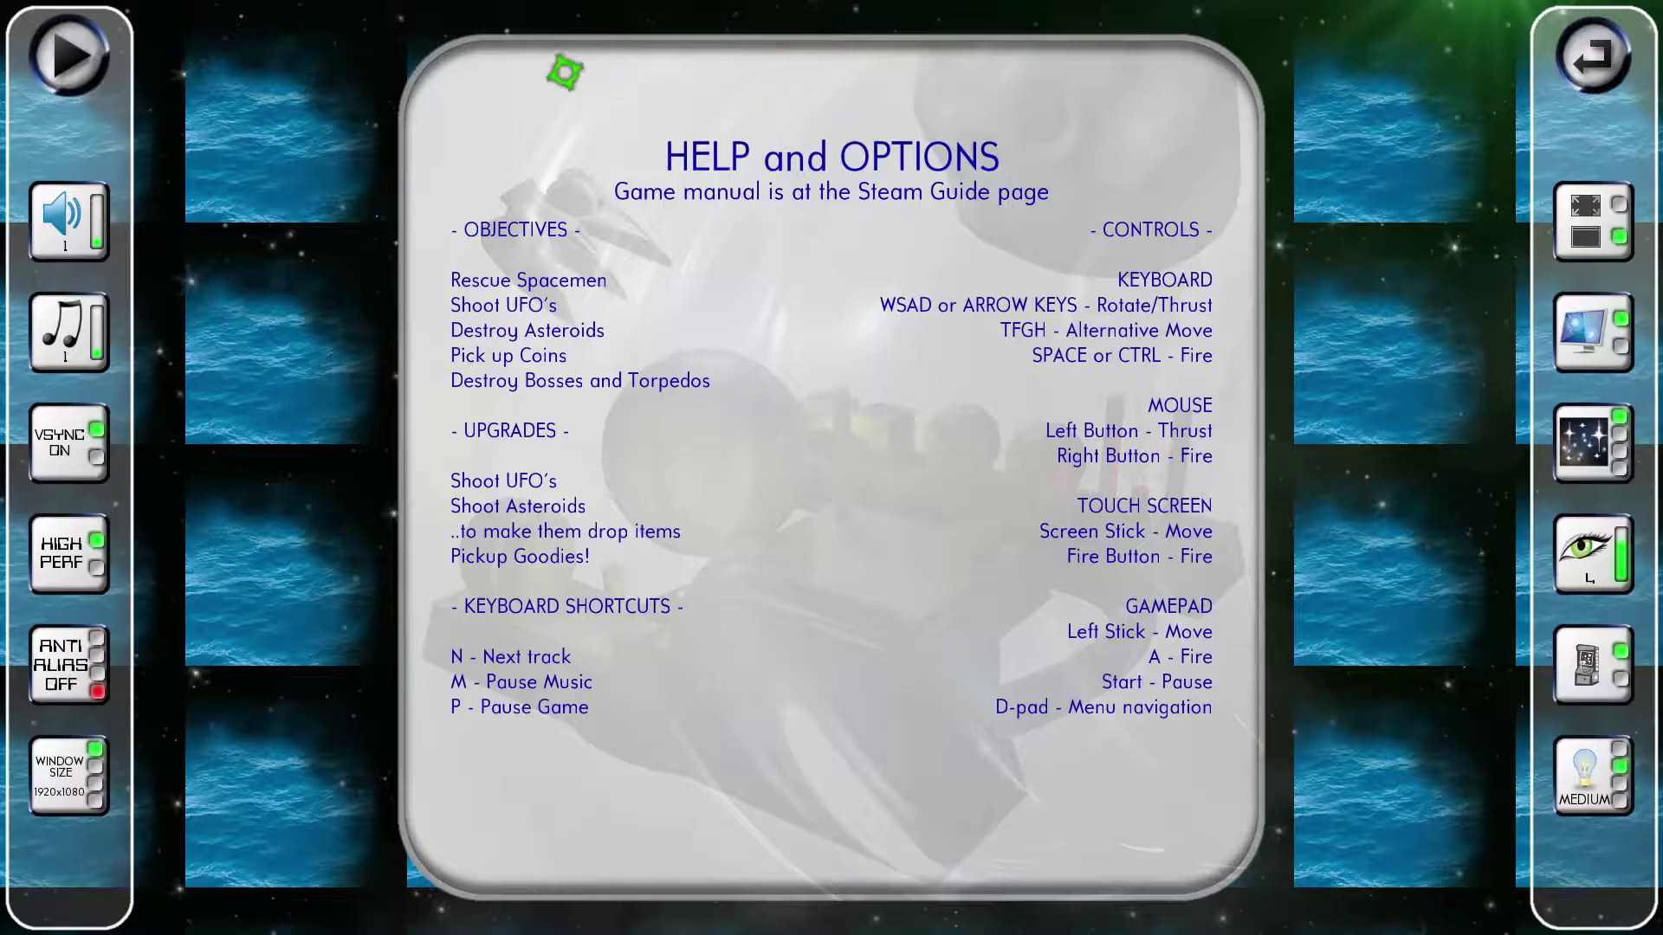
key("Escape")
left_click(1188, 623)
- Remove the image index from the Tileset Ocean decoration's Extra, leaving 16,16
scroll(705, 598, "down", 5)
scroll(557, 483, "down", 1)
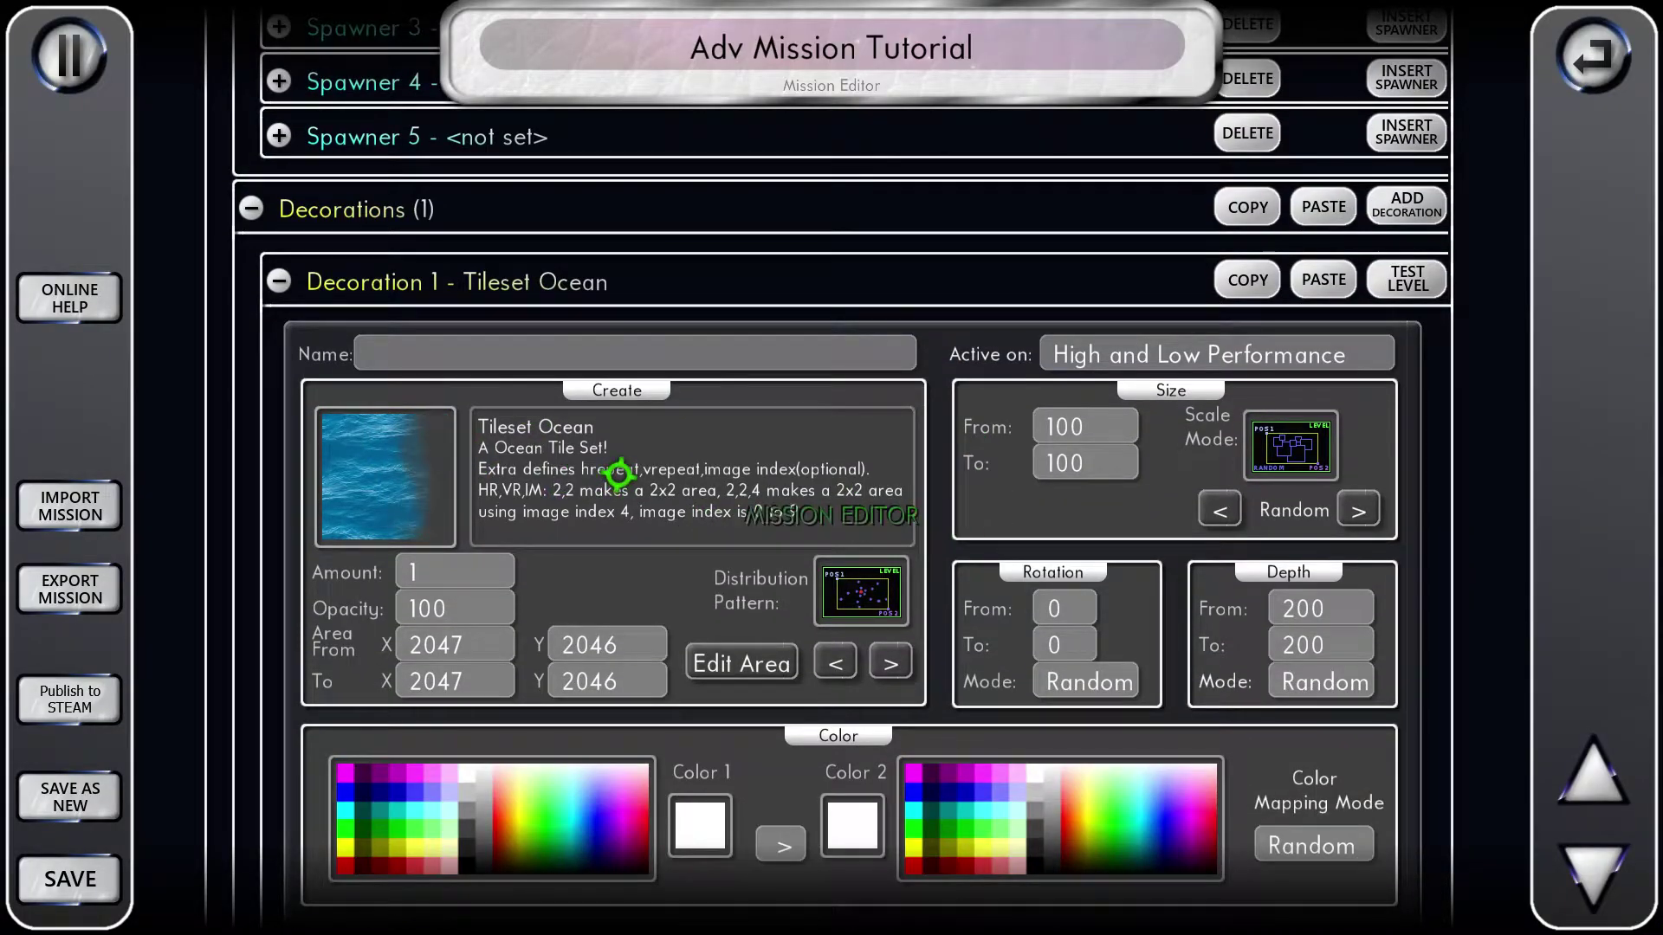
scroll(620, 474, "down", 1)
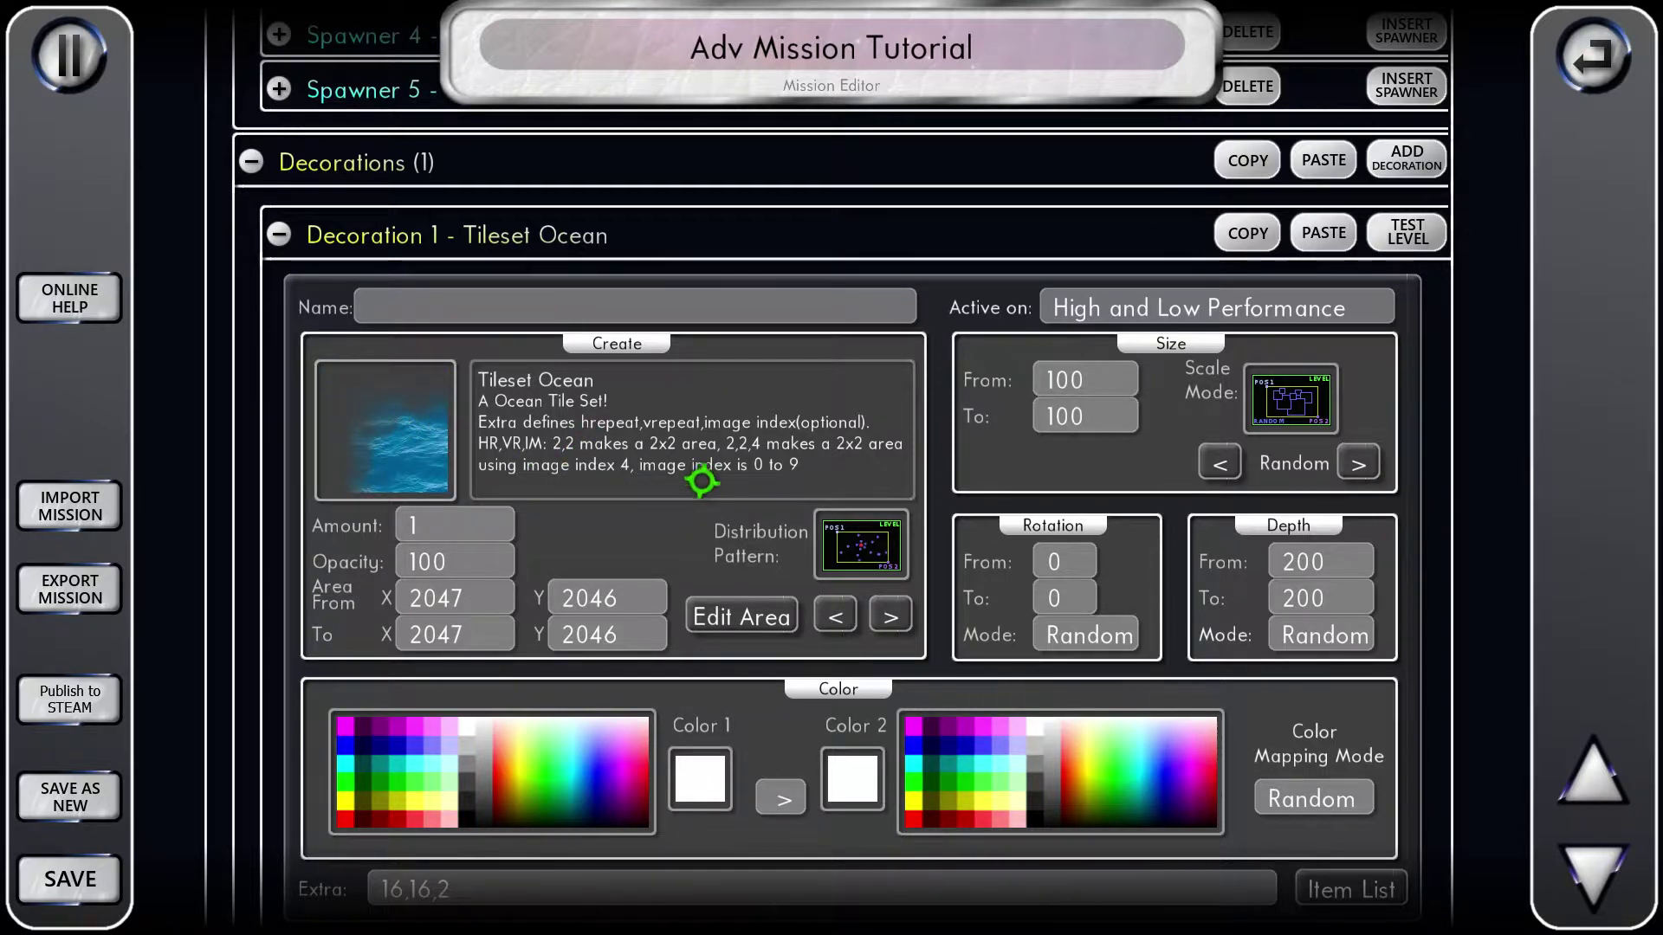
scroll(812, 471, "down", 2)
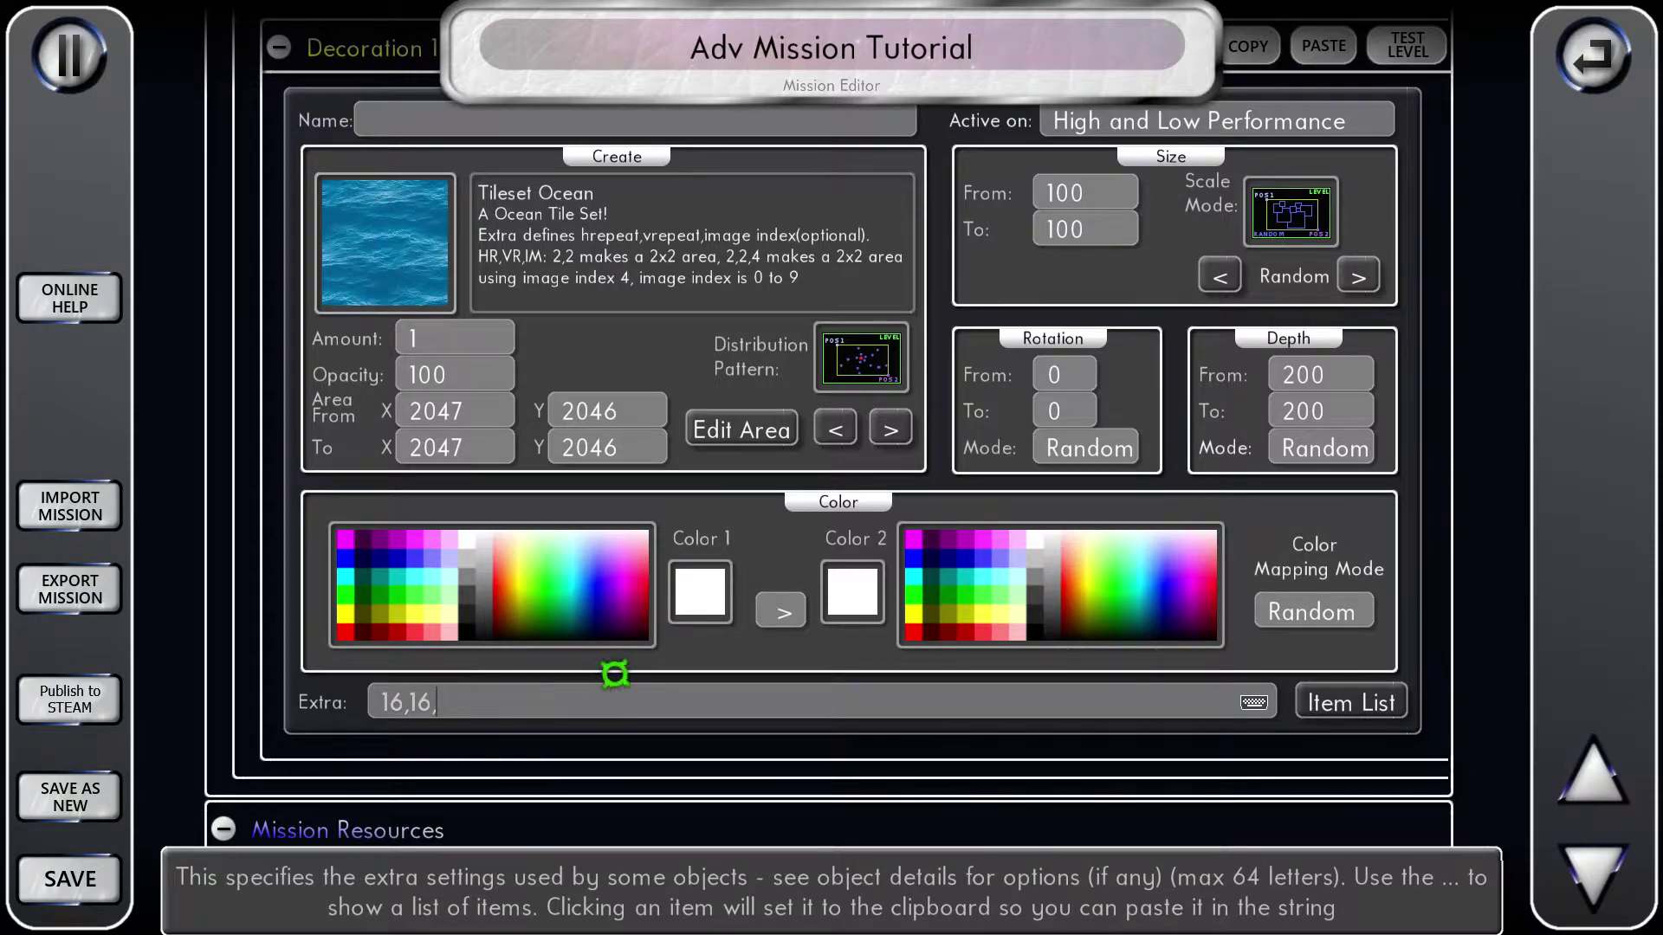
key("BackSpace")
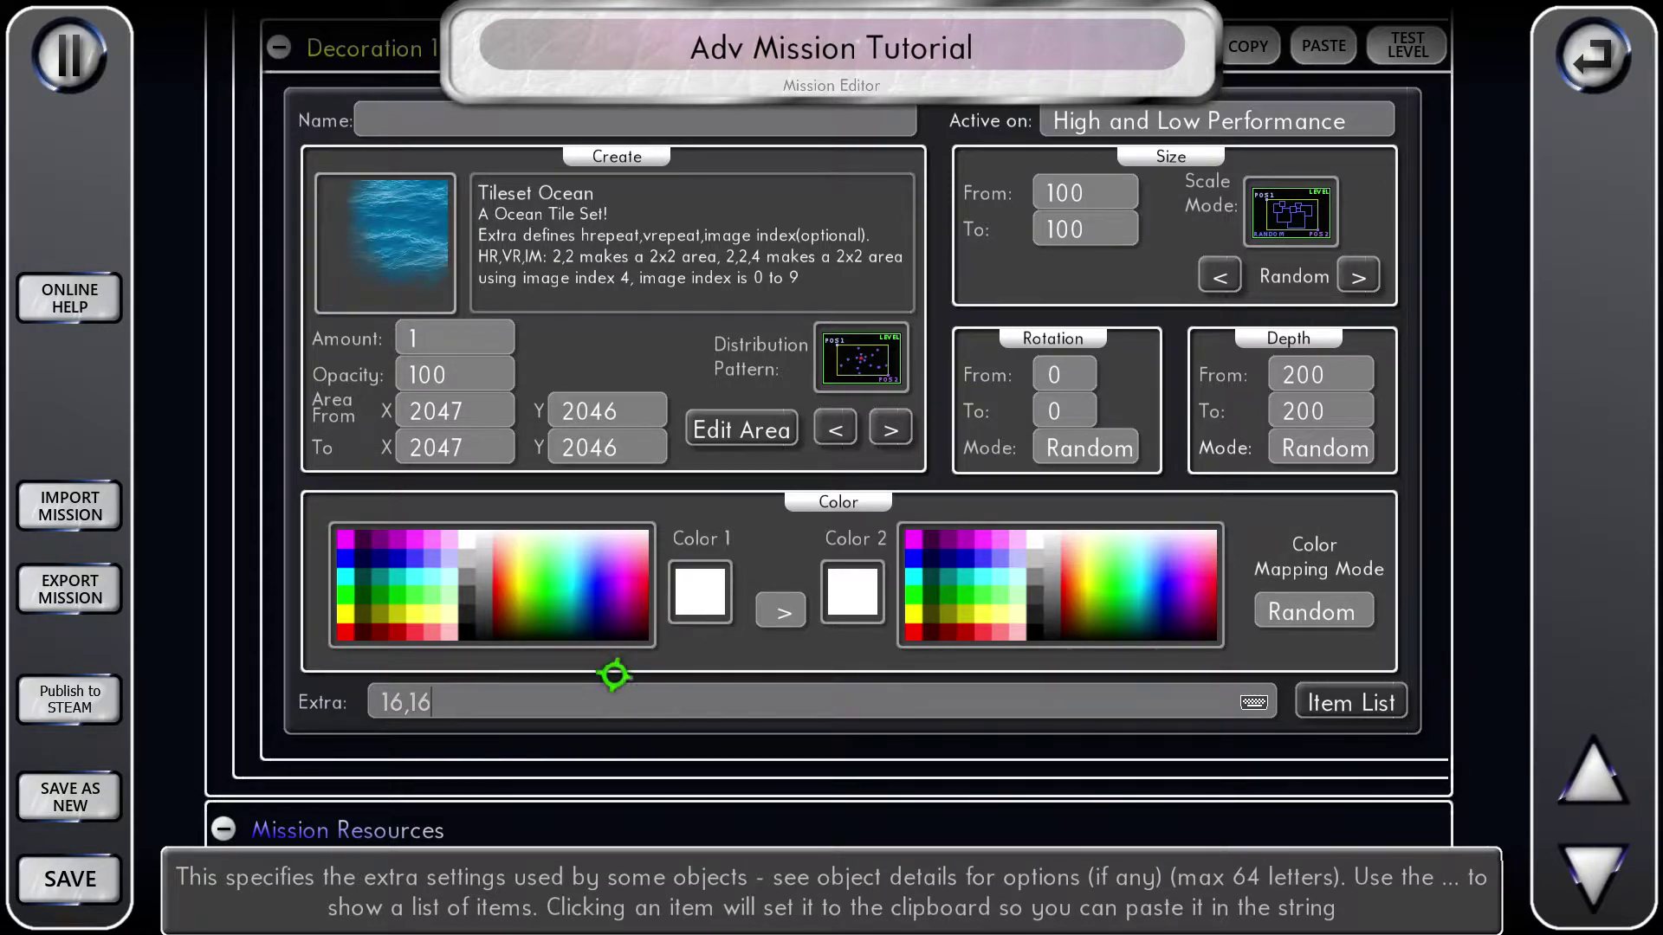
- Test the level by flying the ship over the 16x16 ocean, and return to the Mission Editor
scroll(727, 278, "up", 3)
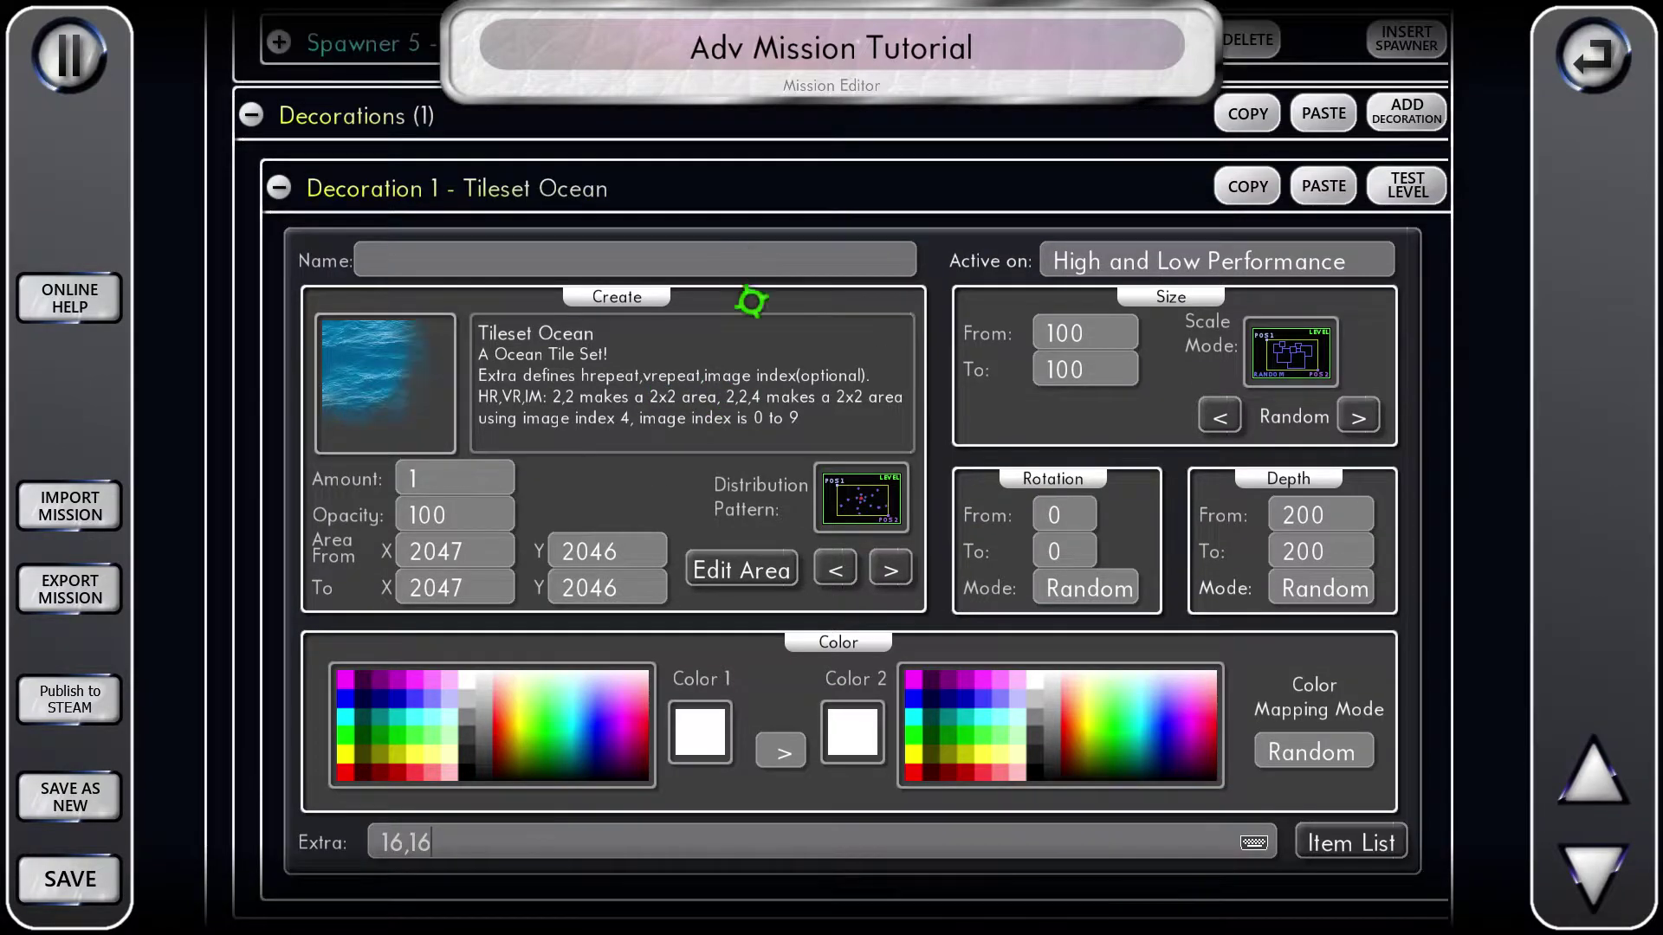
left_click(1405, 183)
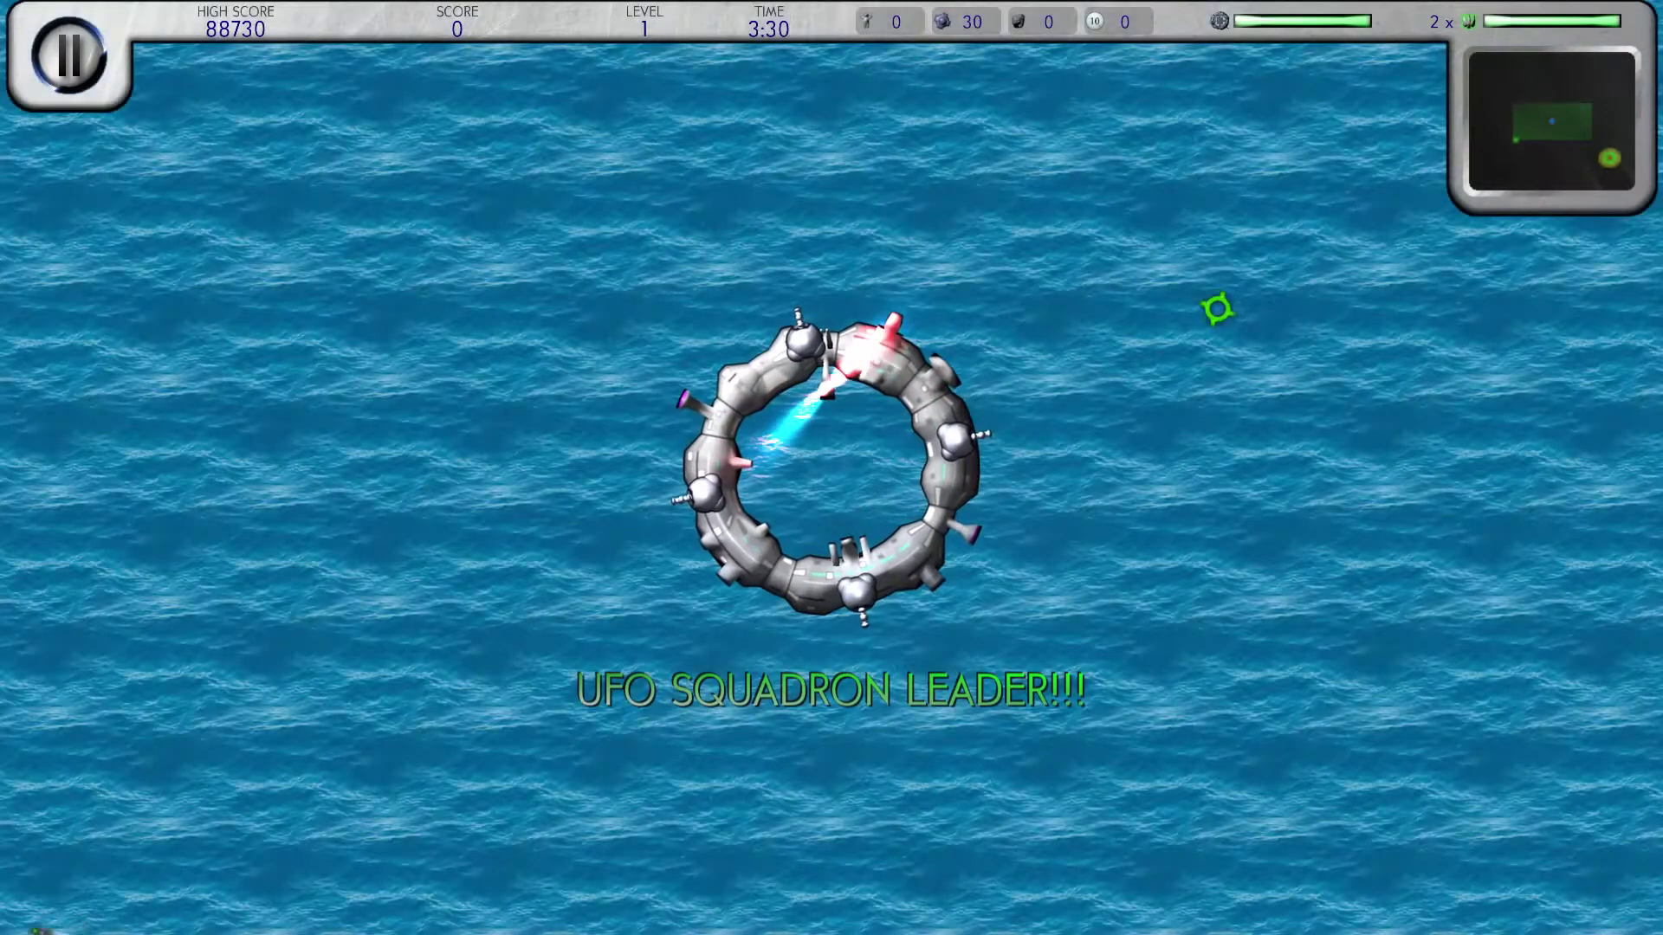
key("w")
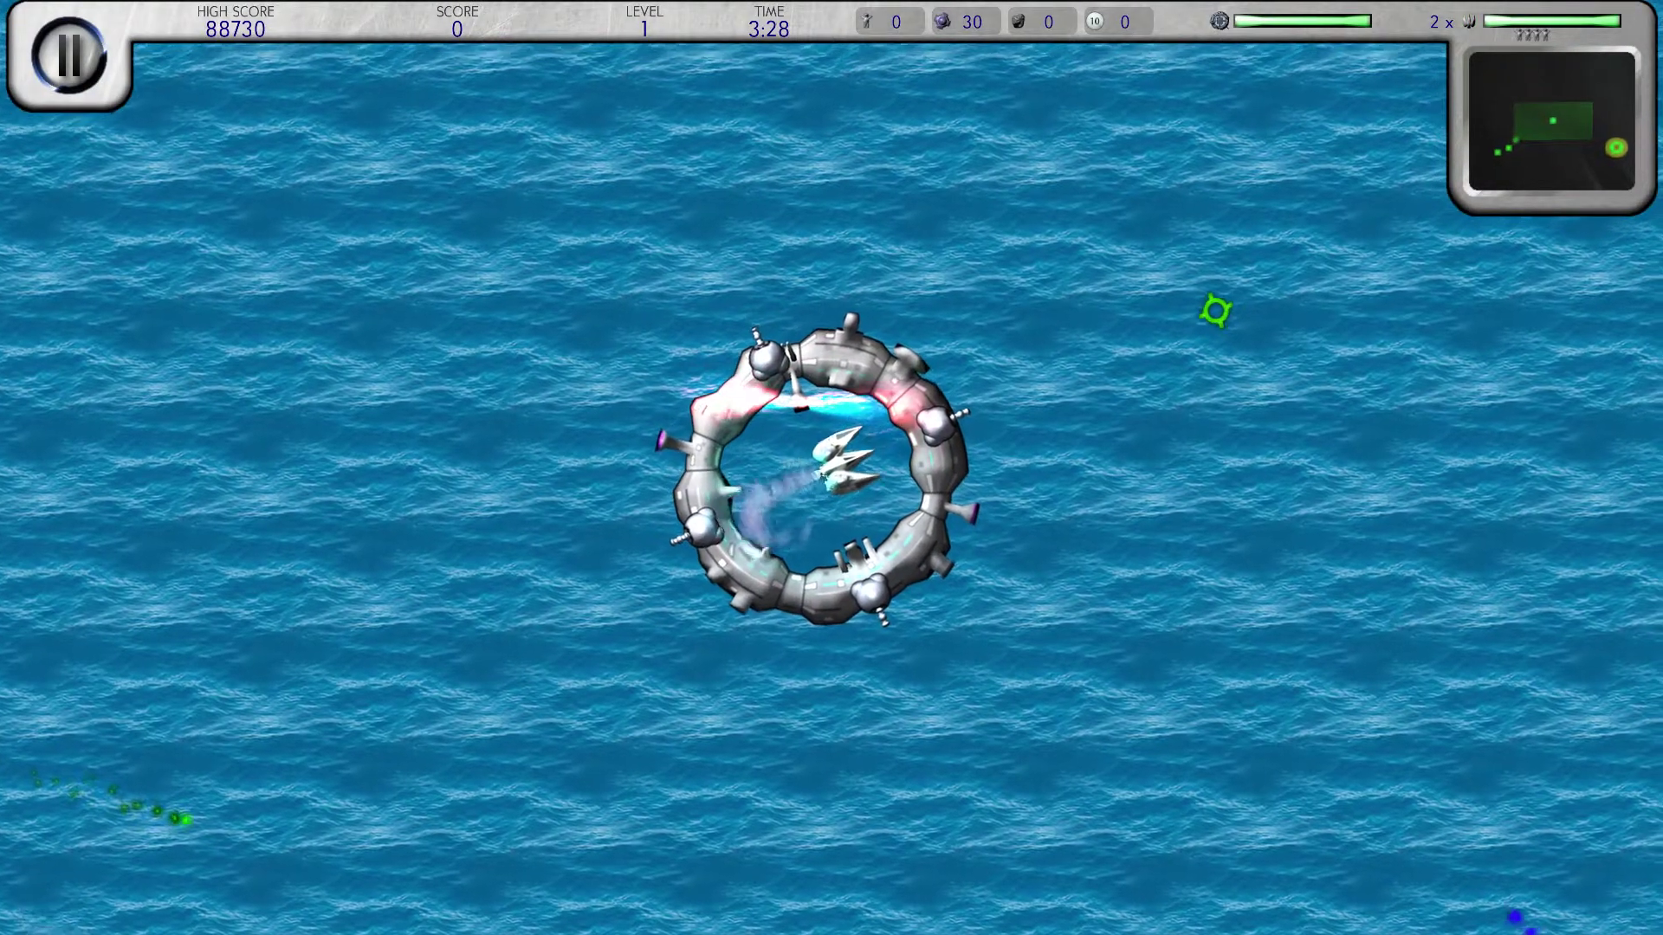
key("w")
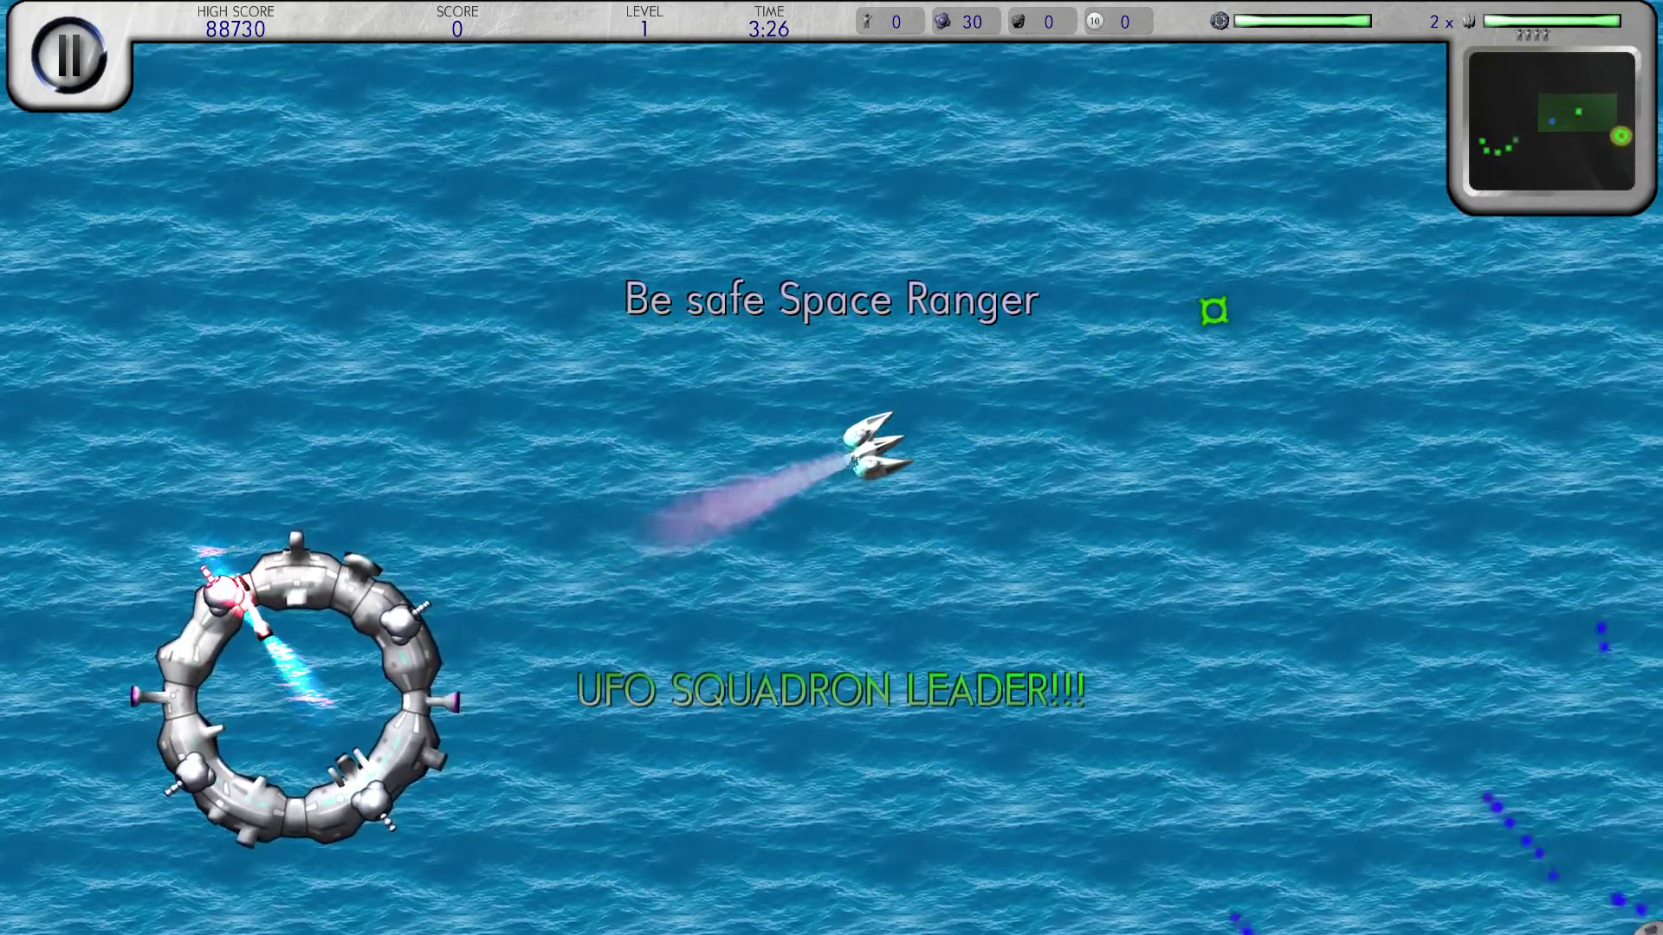
key("w")
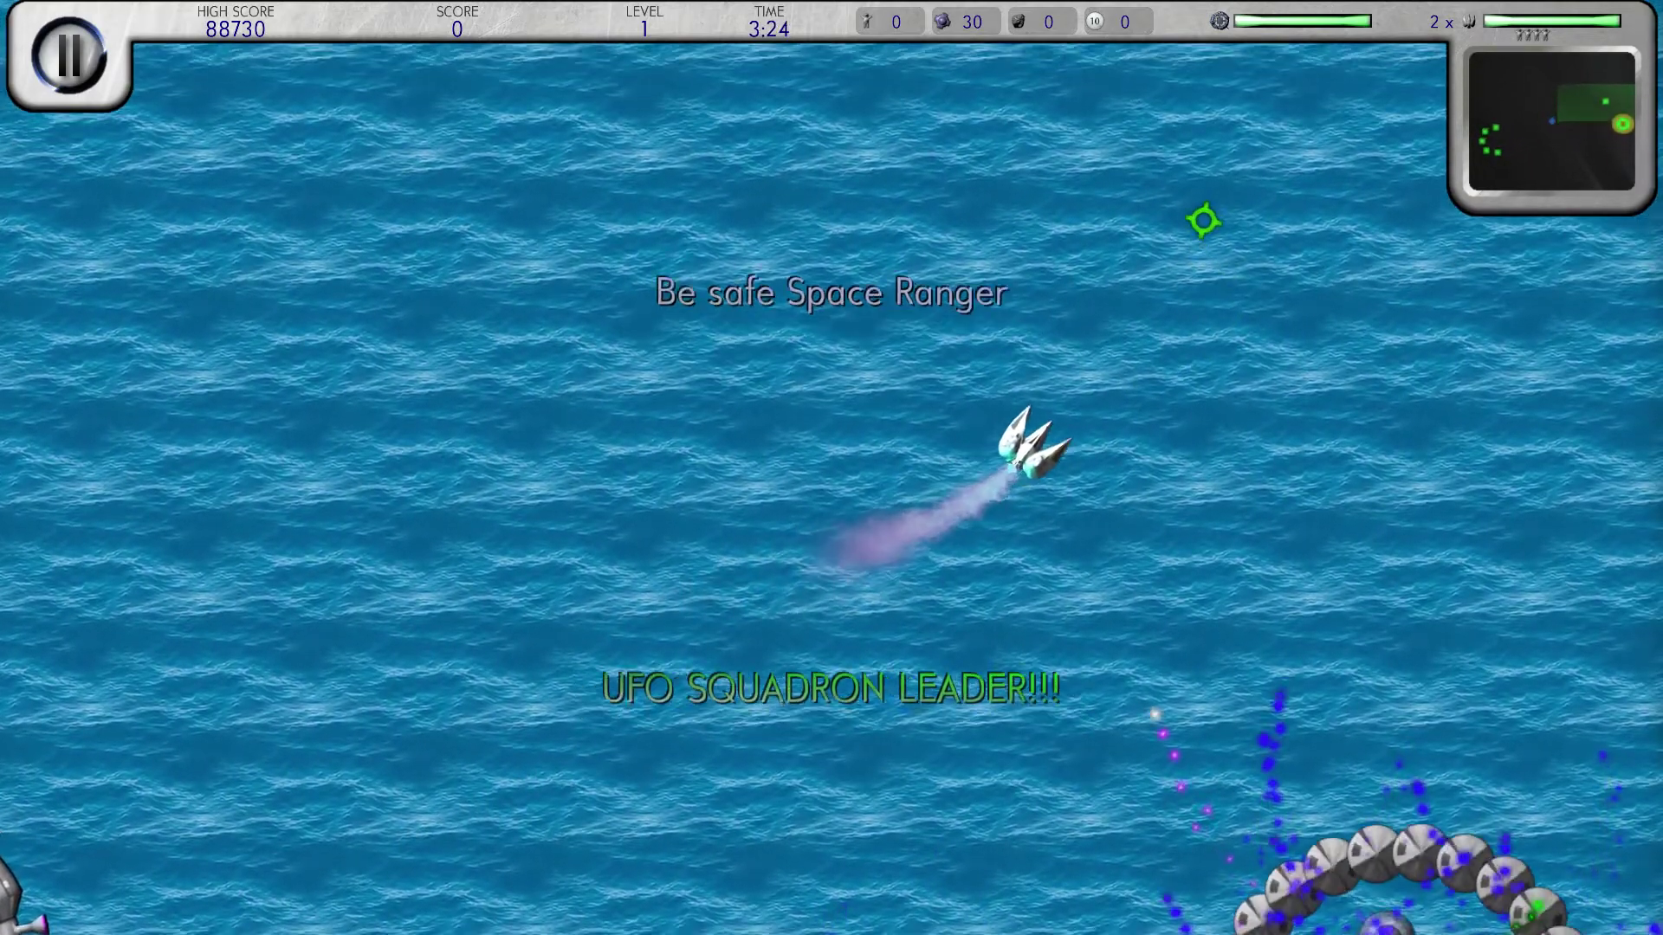
key("w")
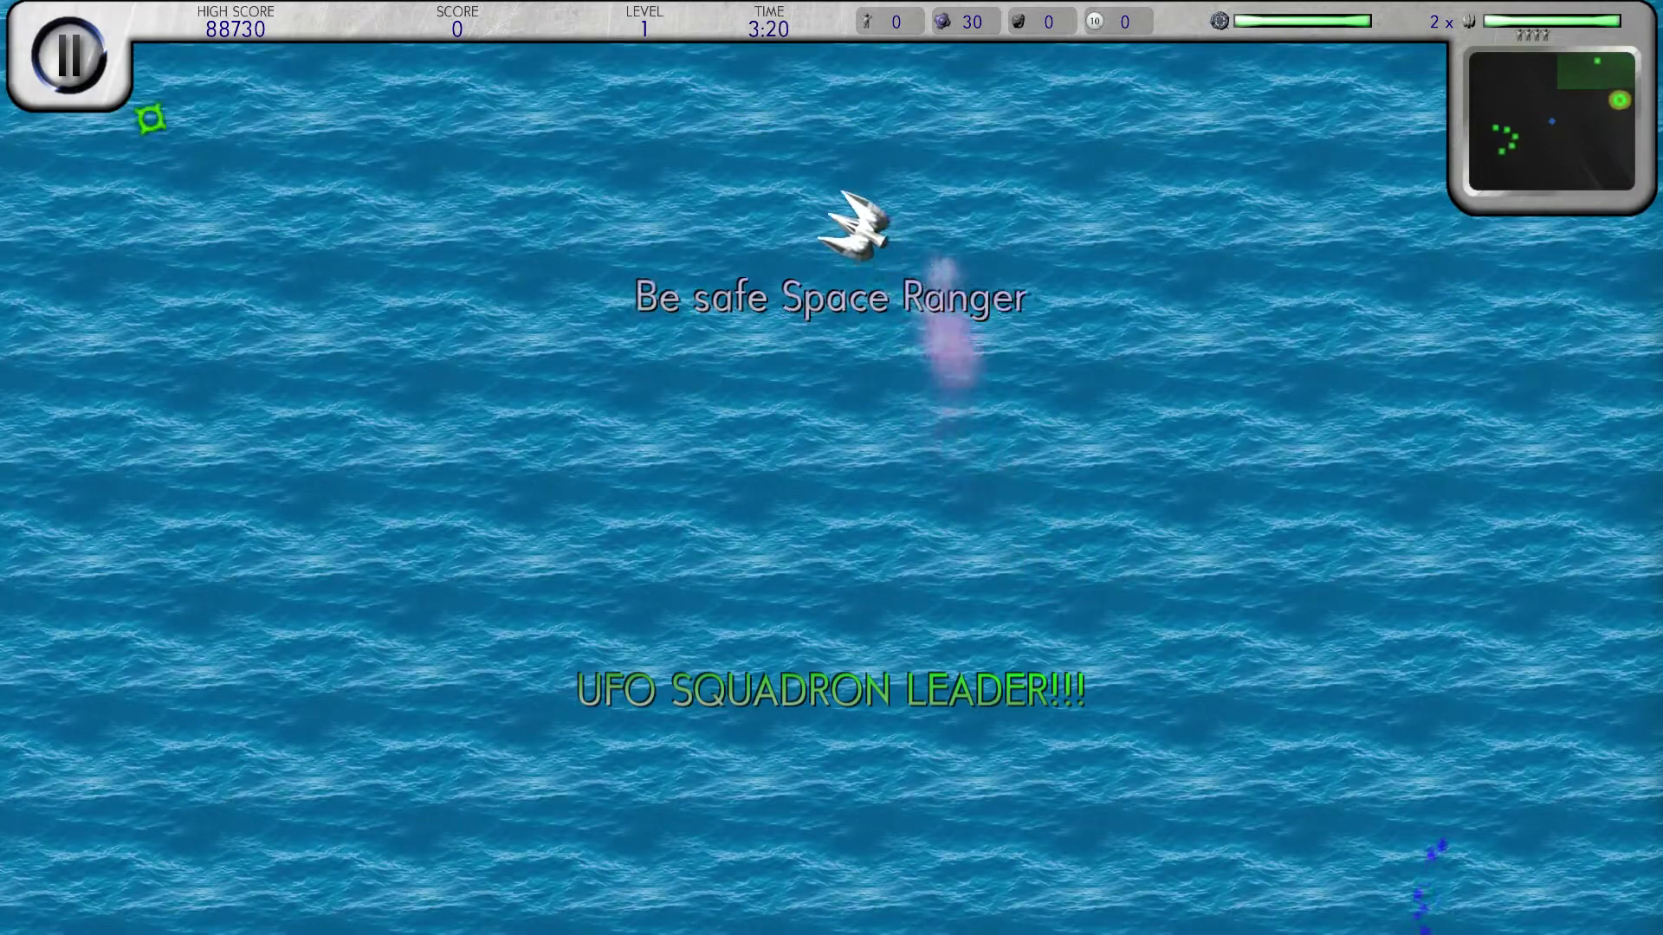
left_click(69, 54)
left_click(1570, 65)
left_click(1181, 617)
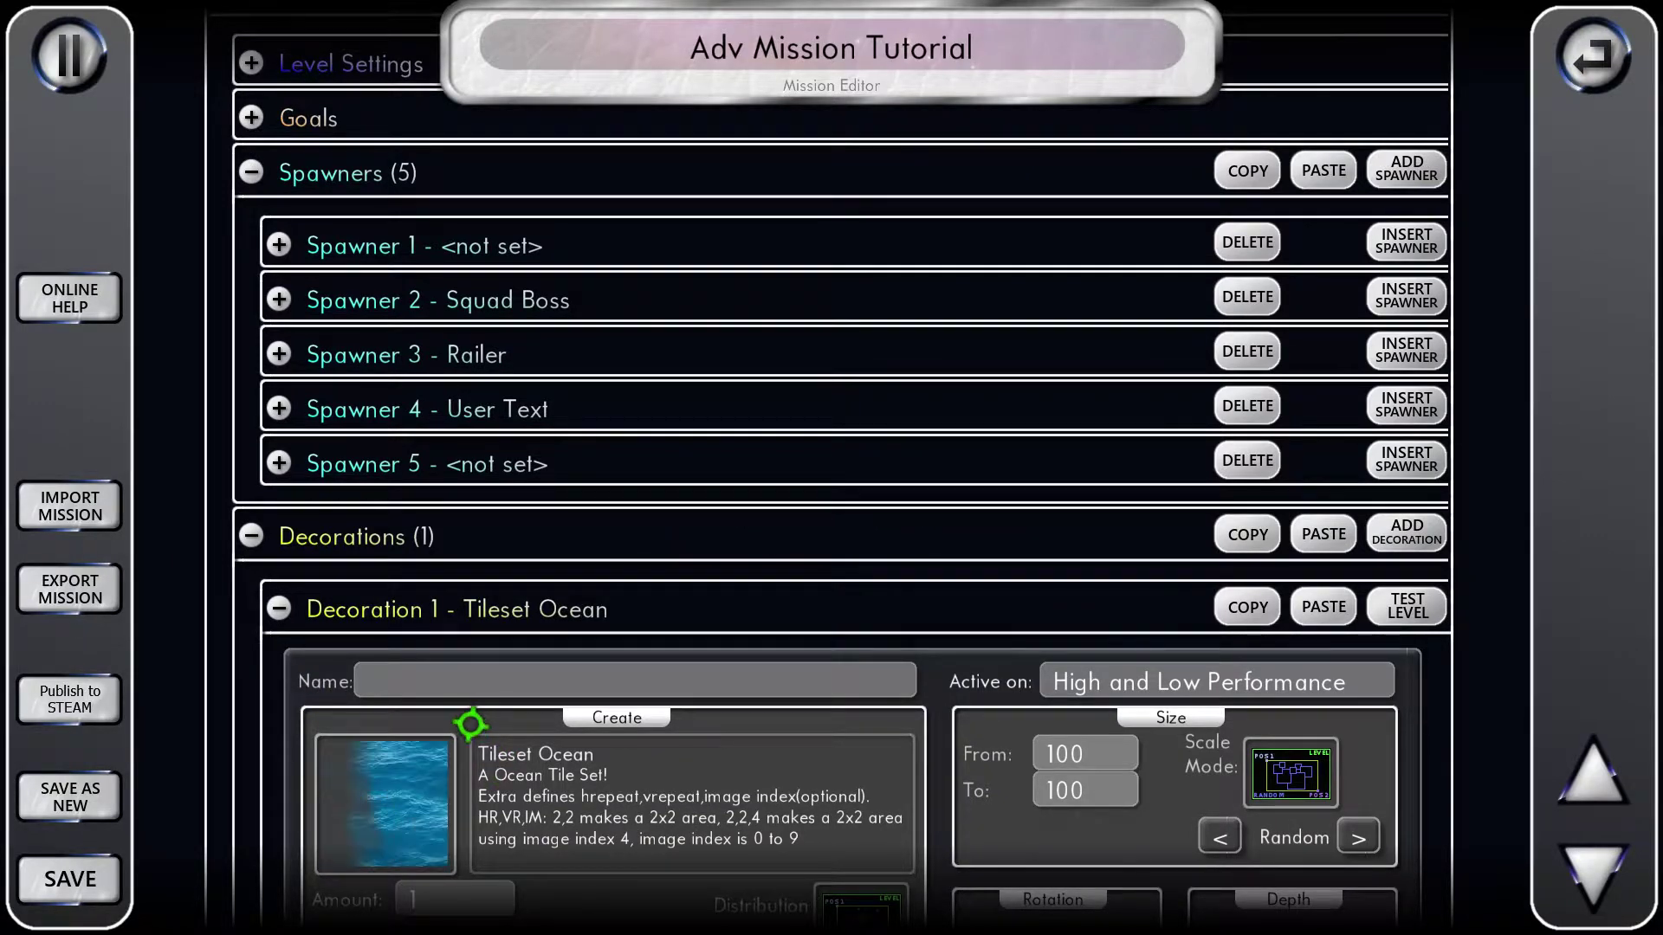
- Turn the background and stars off in Level 1's settings, and collapse the settings
scroll(464, 716, "down", 1)
scroll(720, 714, "up", 2)
scroll(721, 714, "up", 2)
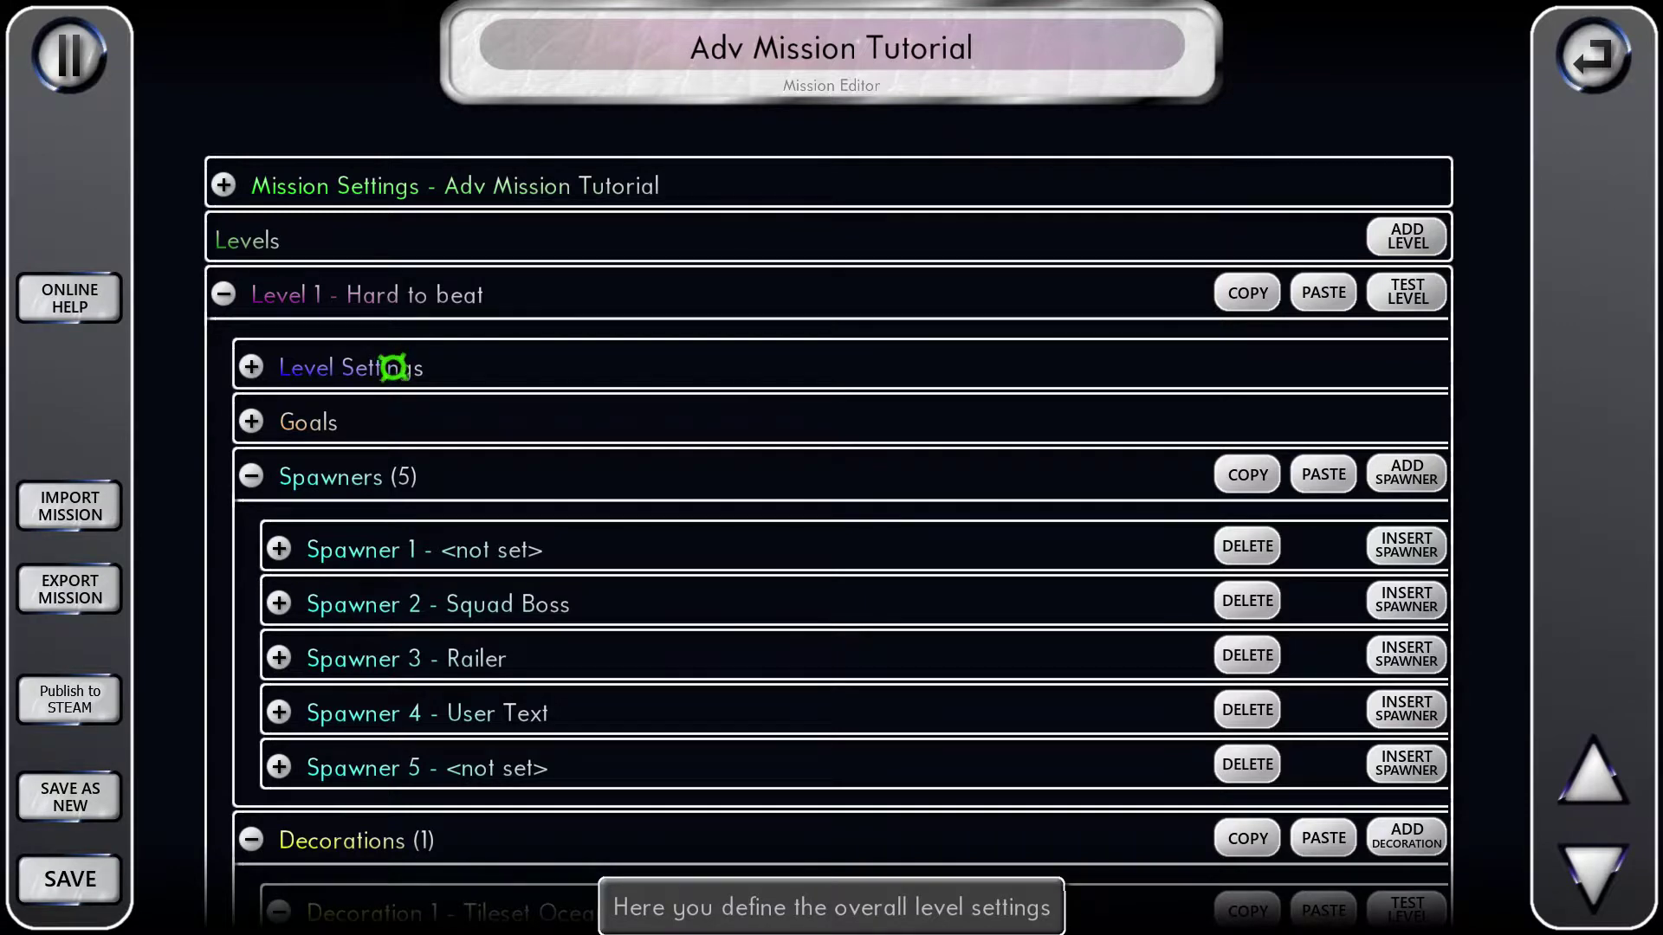
left_click(394, 368)
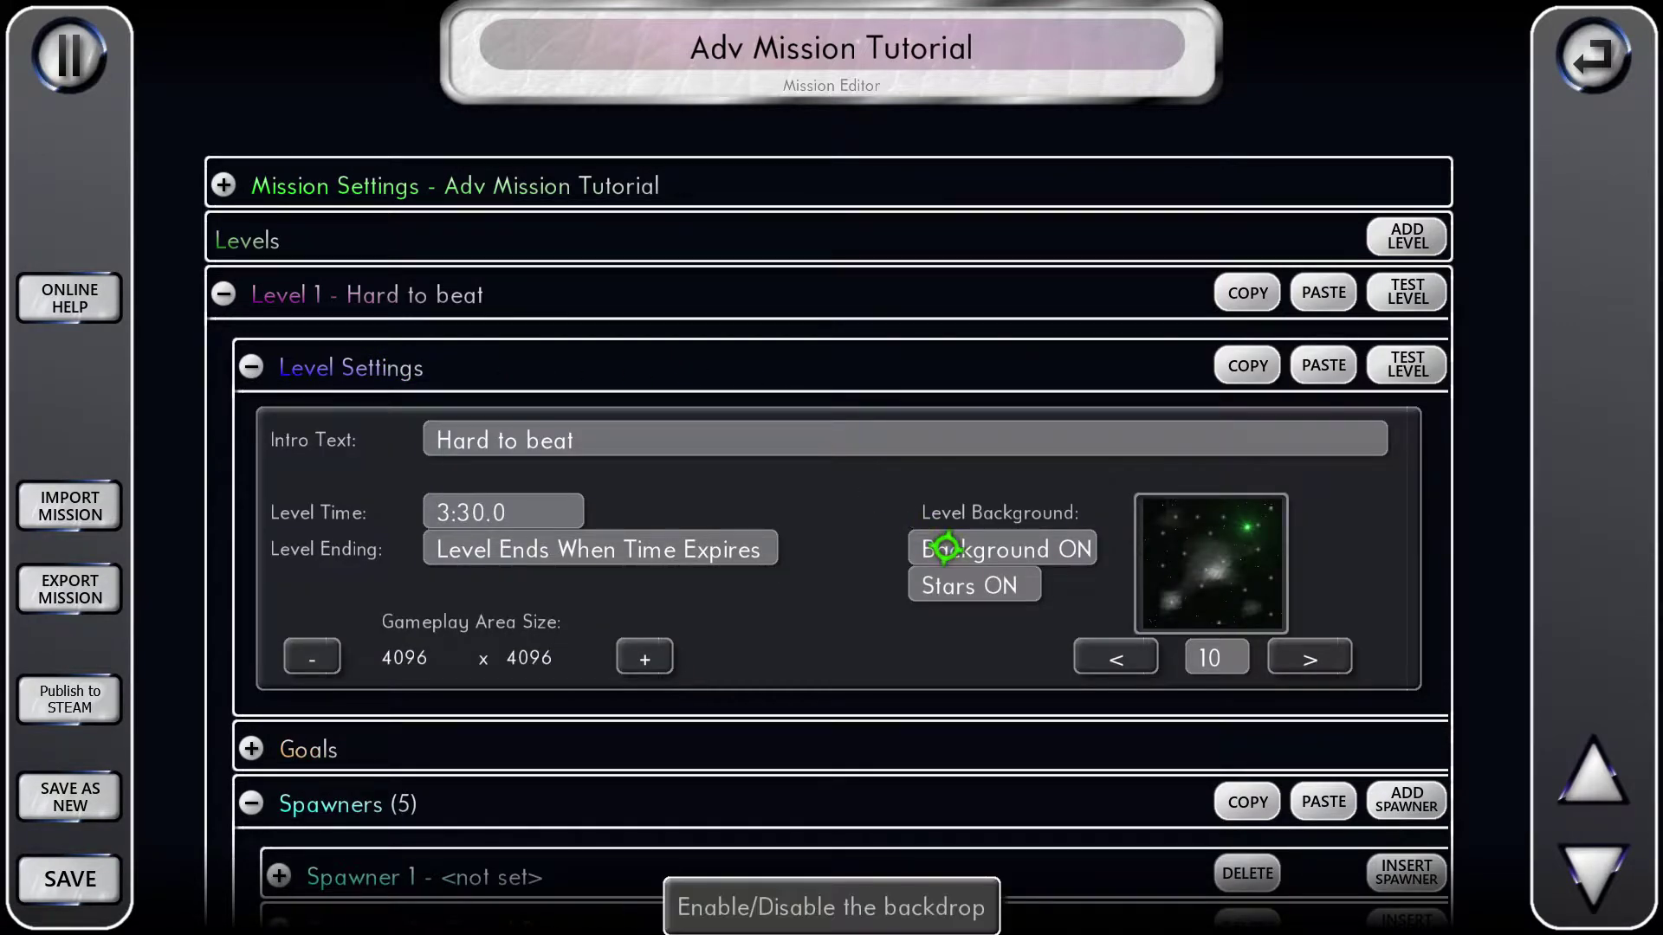
left_click(946, 548)
left_click(966, 584)
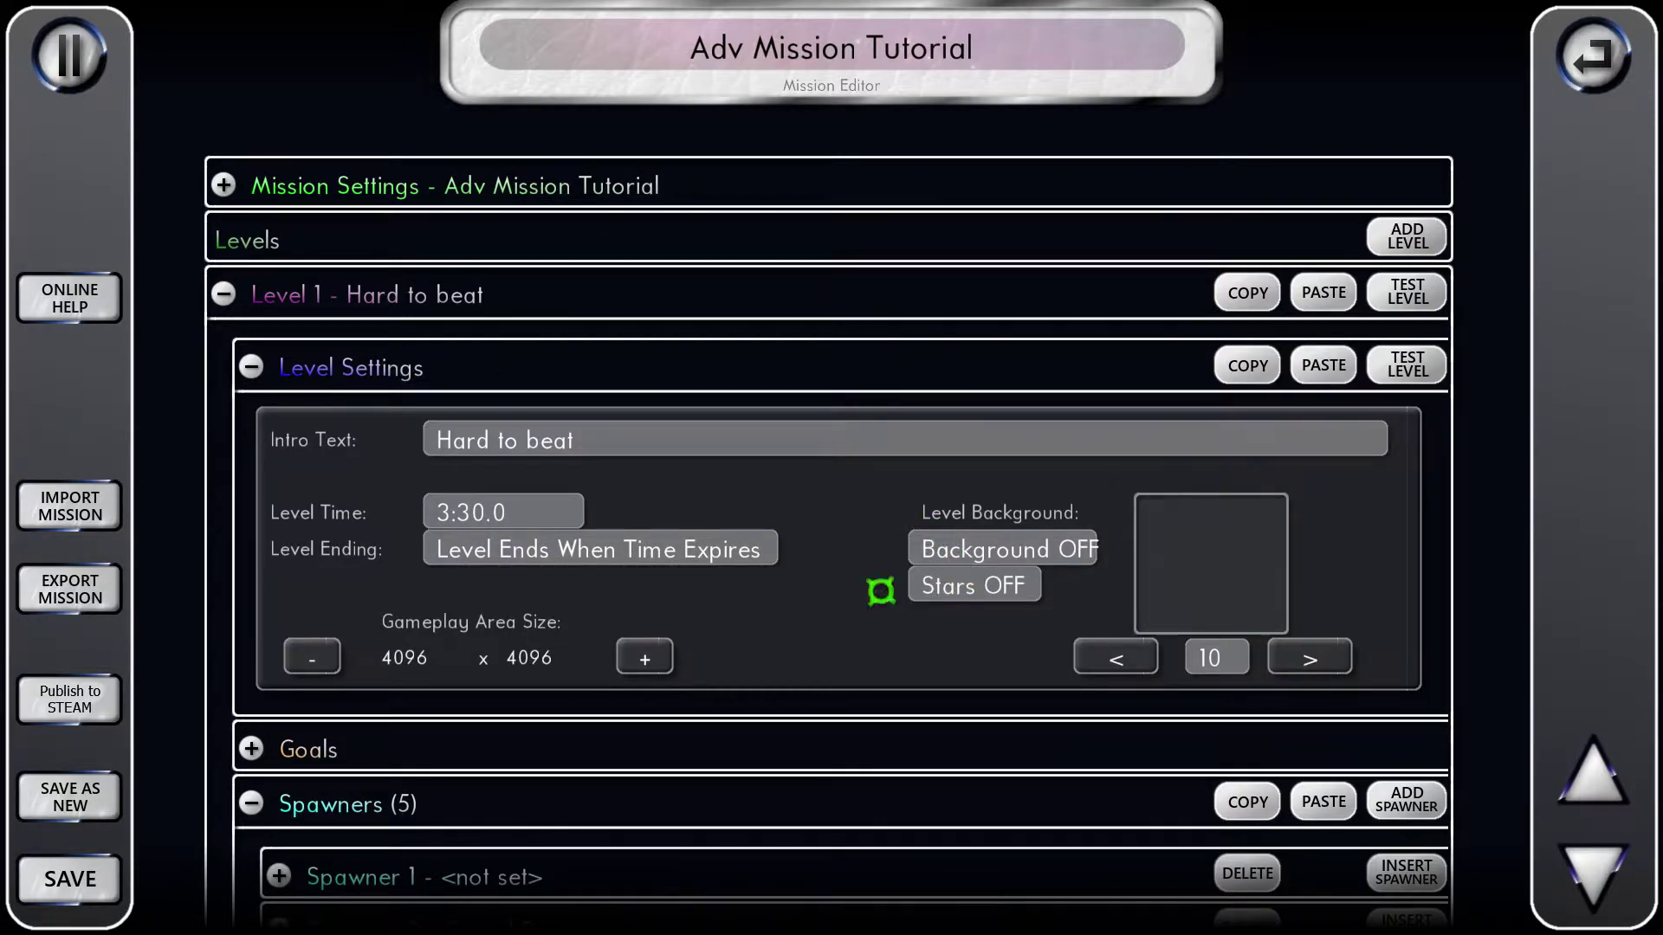
left_click(370, 378)
left_click(381, 369)
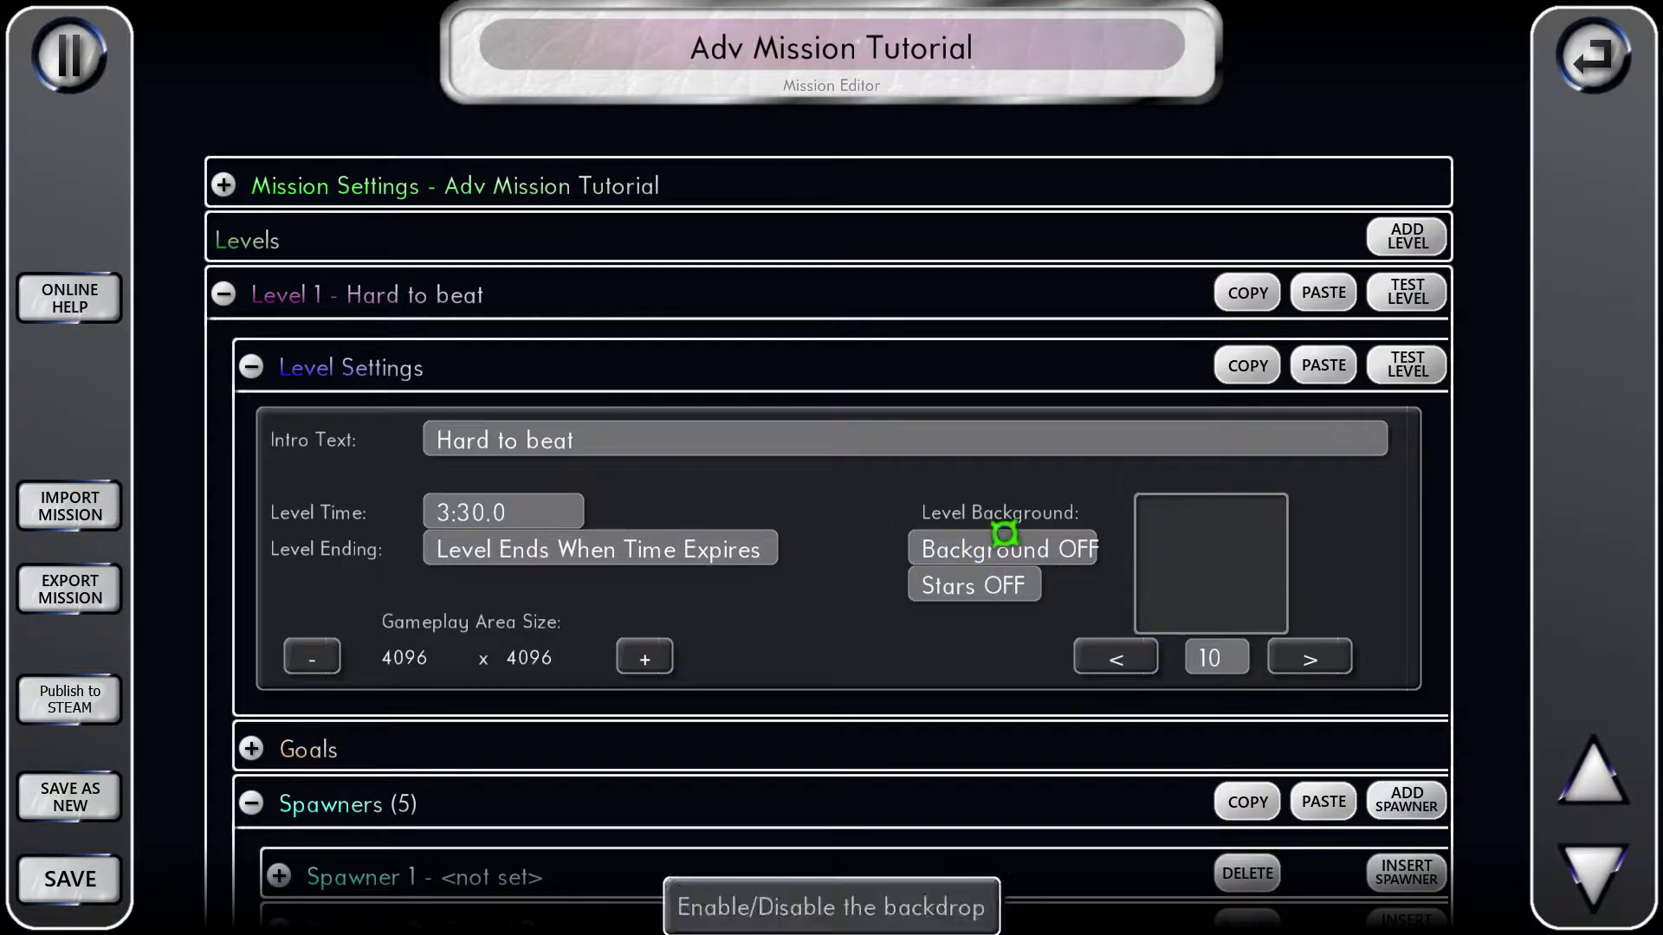
left_click(356, 365)
- Collapse Decoration 1, insert a second decoration and open its settings
scroll(620, 397, "down", 5)
scroll(623, 399, "down", 3)
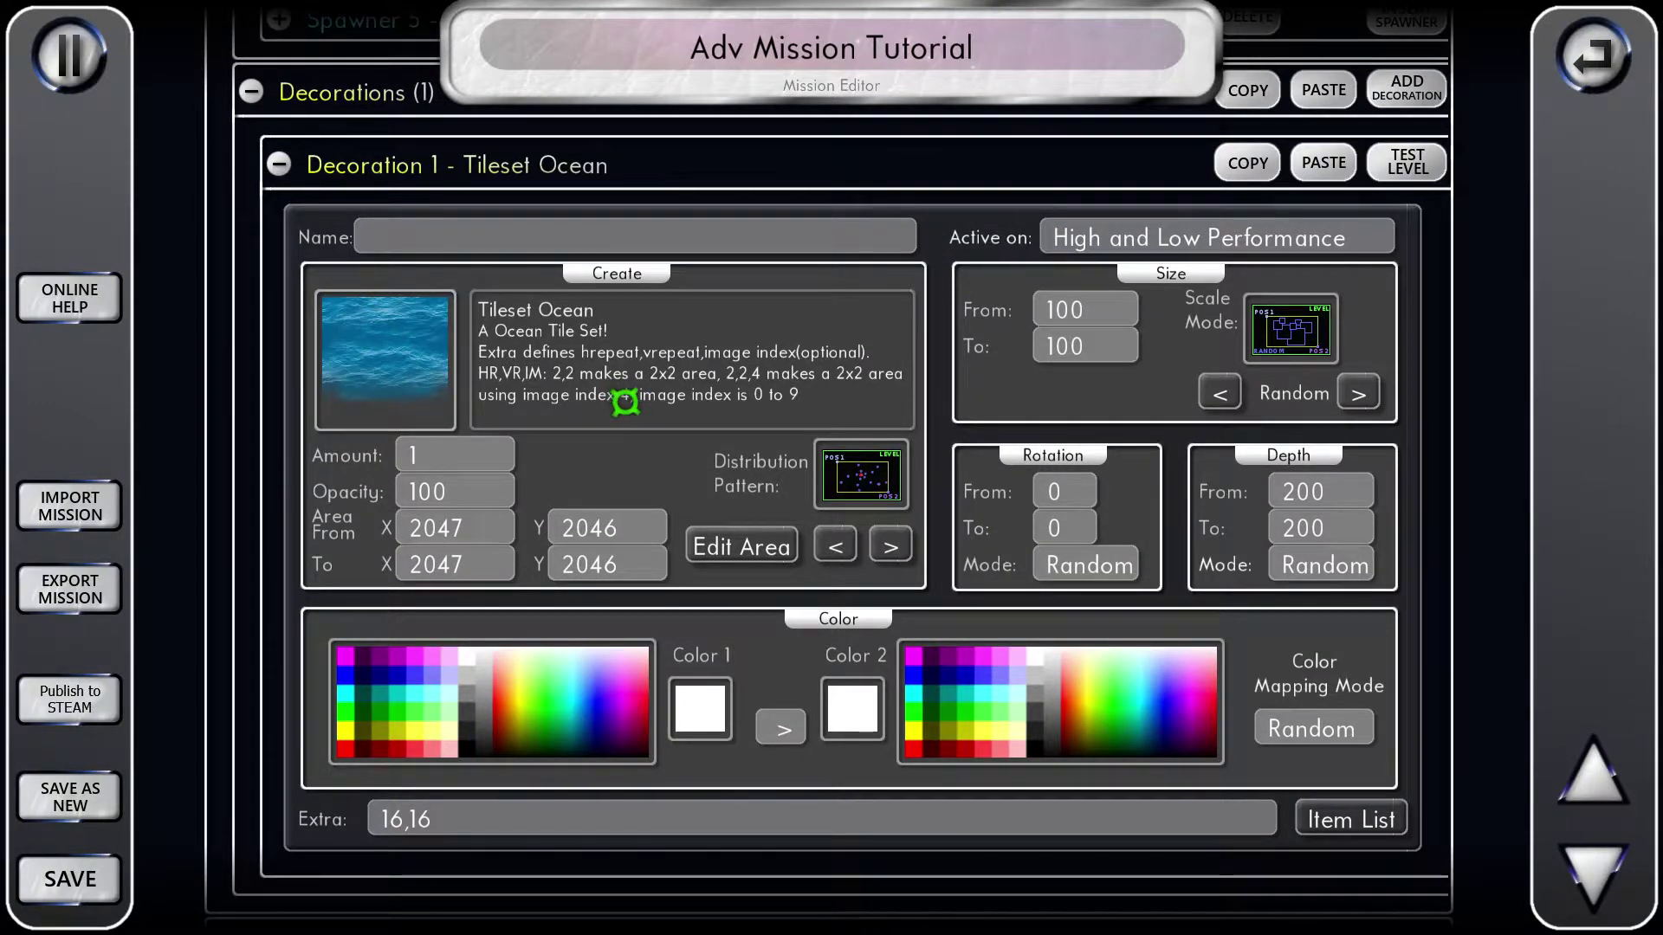
left_click(494, 166)
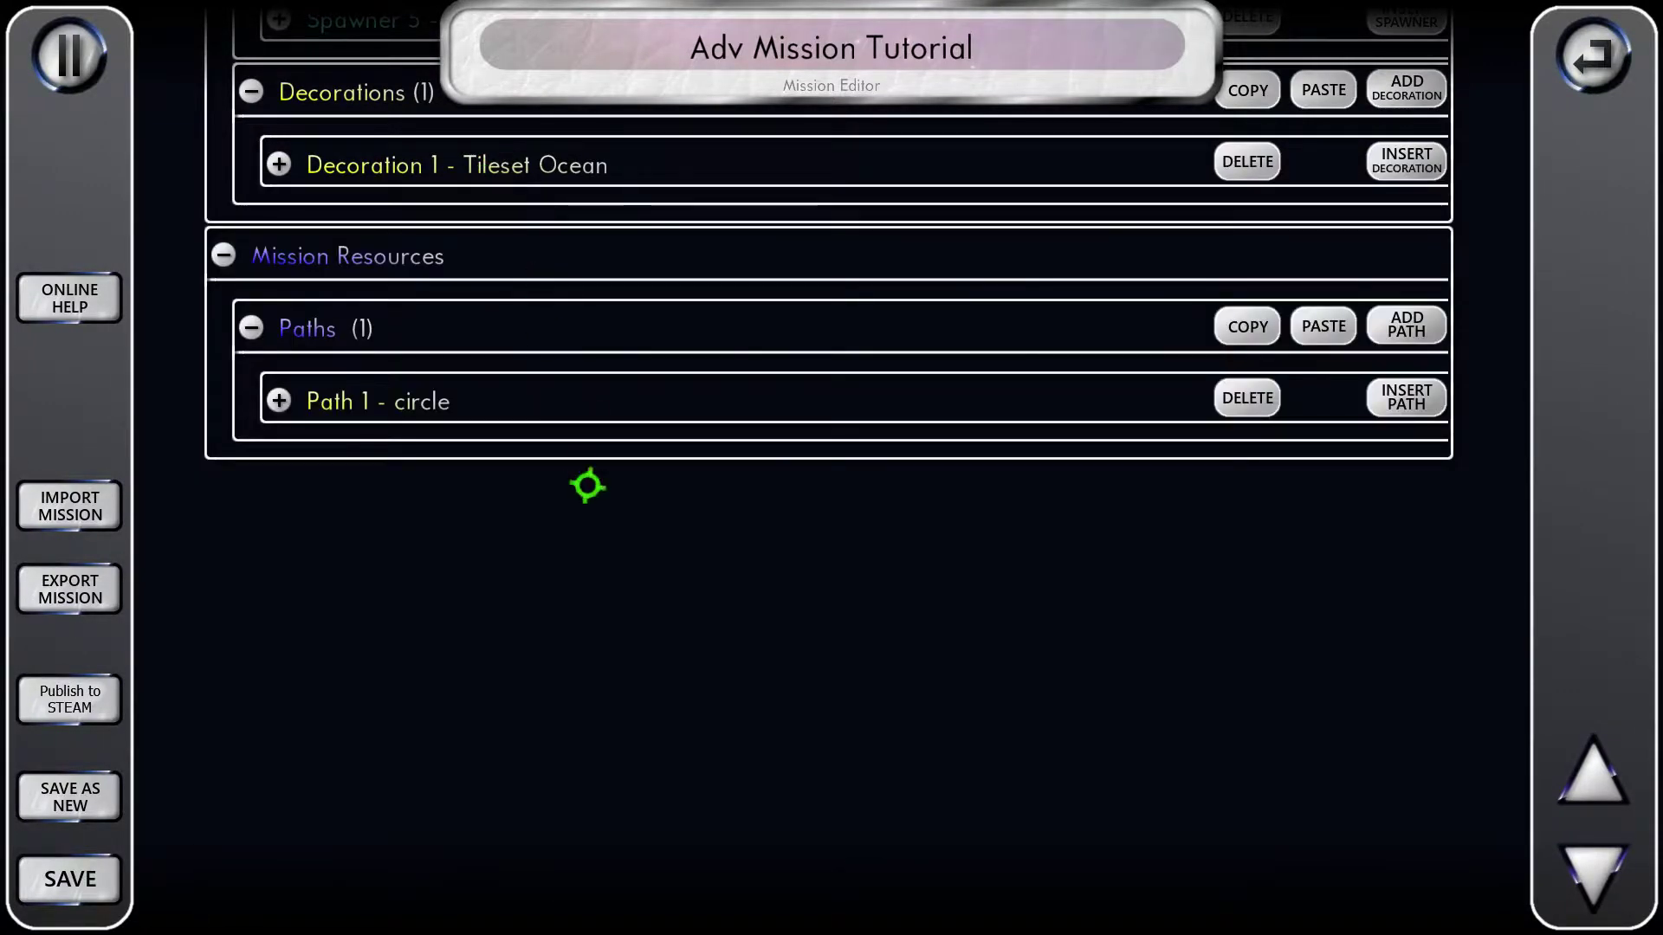
left_click(526, 253)
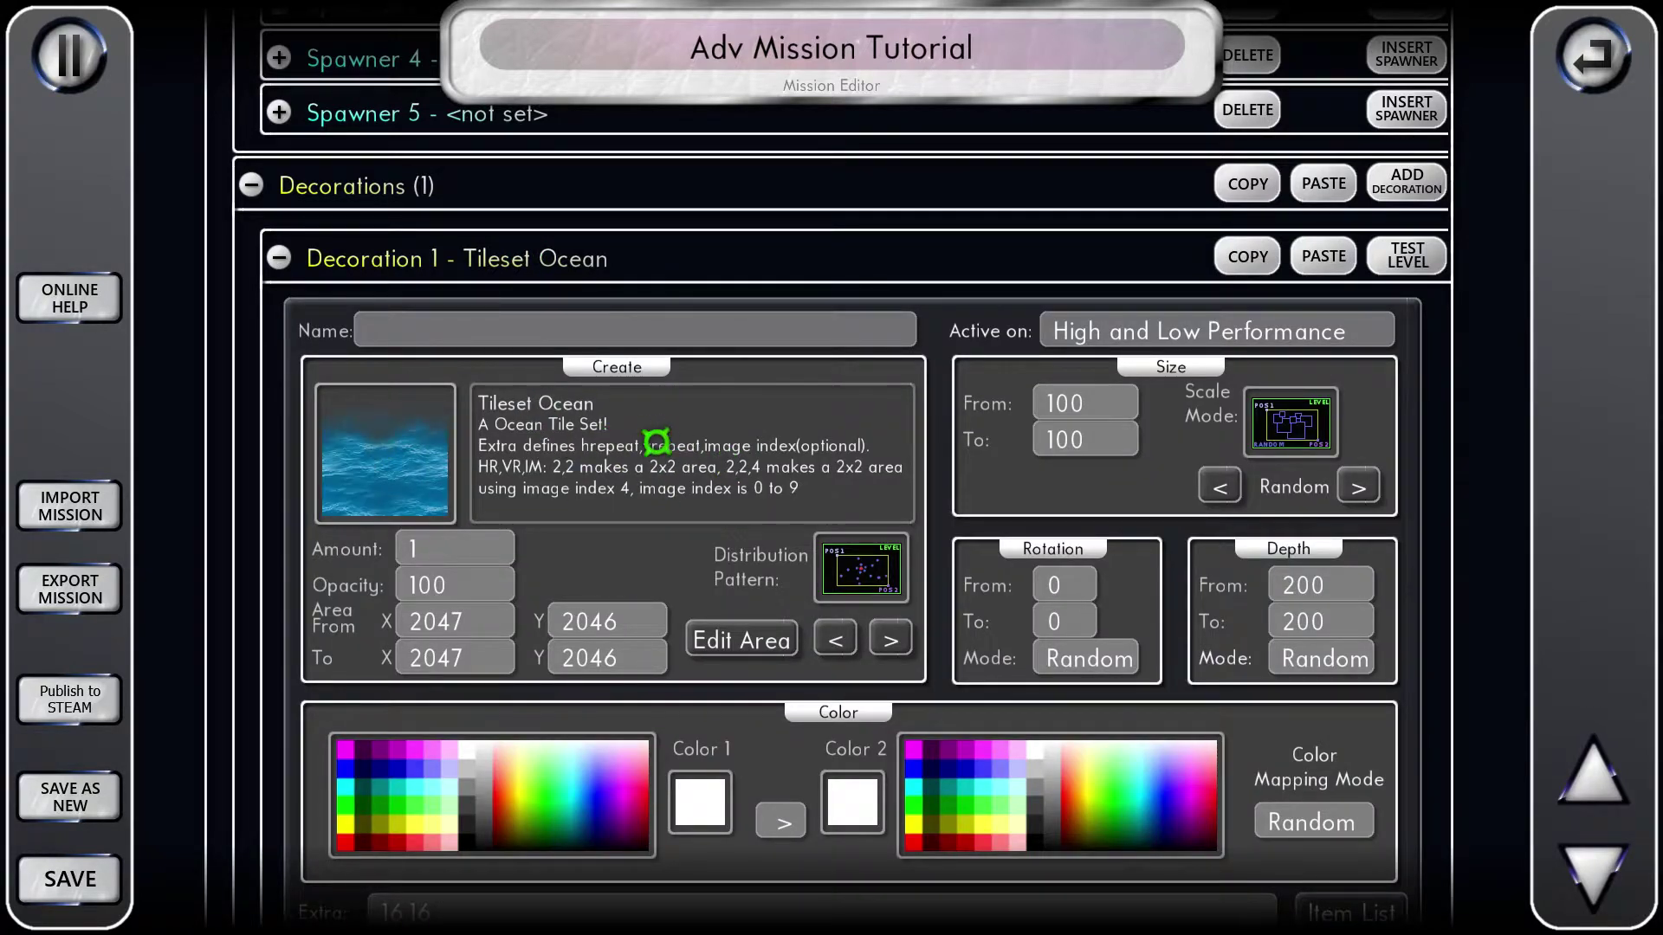
left_click(569, 258)
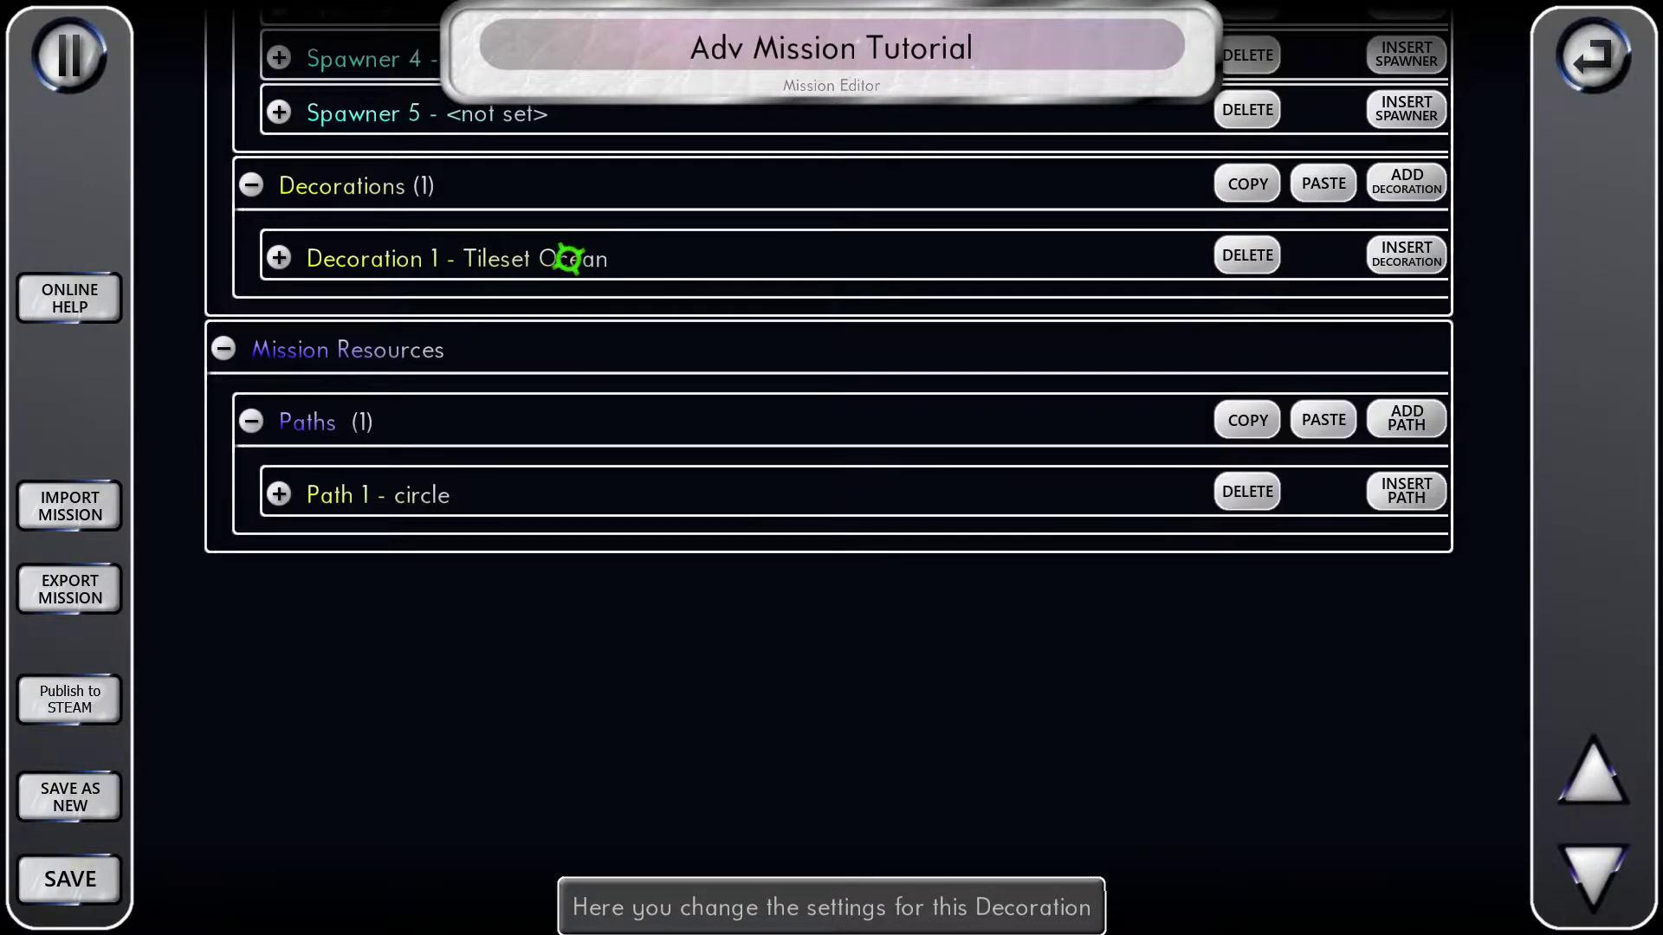
left_click(1404, 257)
left_click(549, 318)
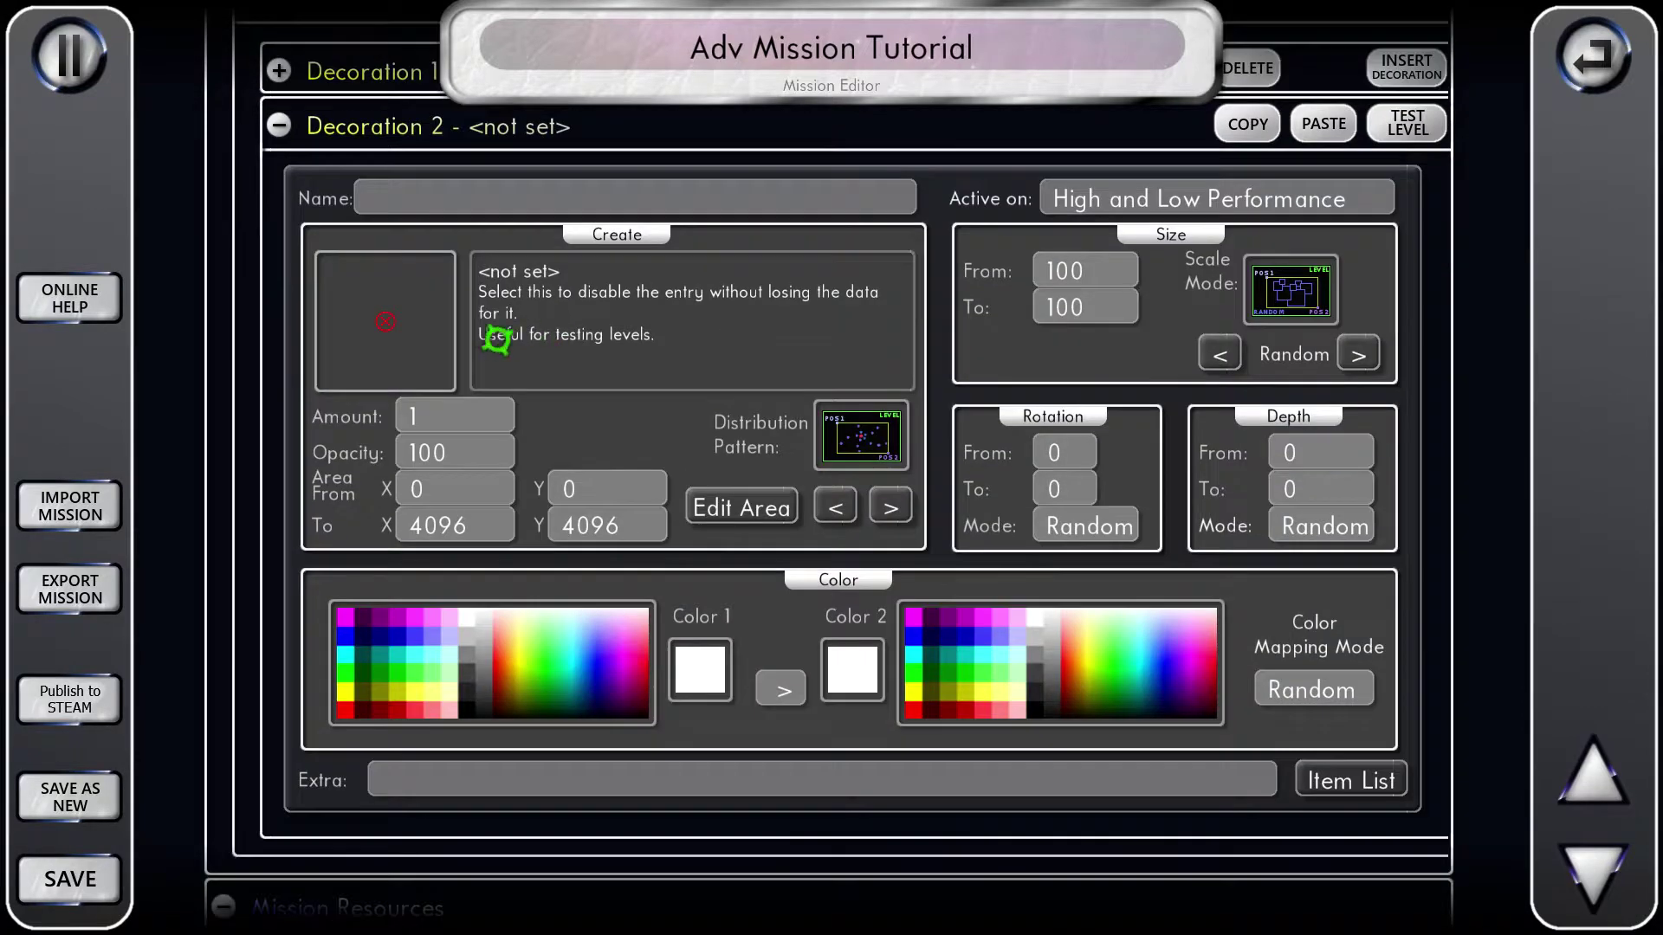
- Choose Shadow as Decoration 2's object
left_click(385, 321)
scroll(836, 516, "down", 5)
scroll(712, 556, "down", 9)
scroll(712, 556, "down", 5)
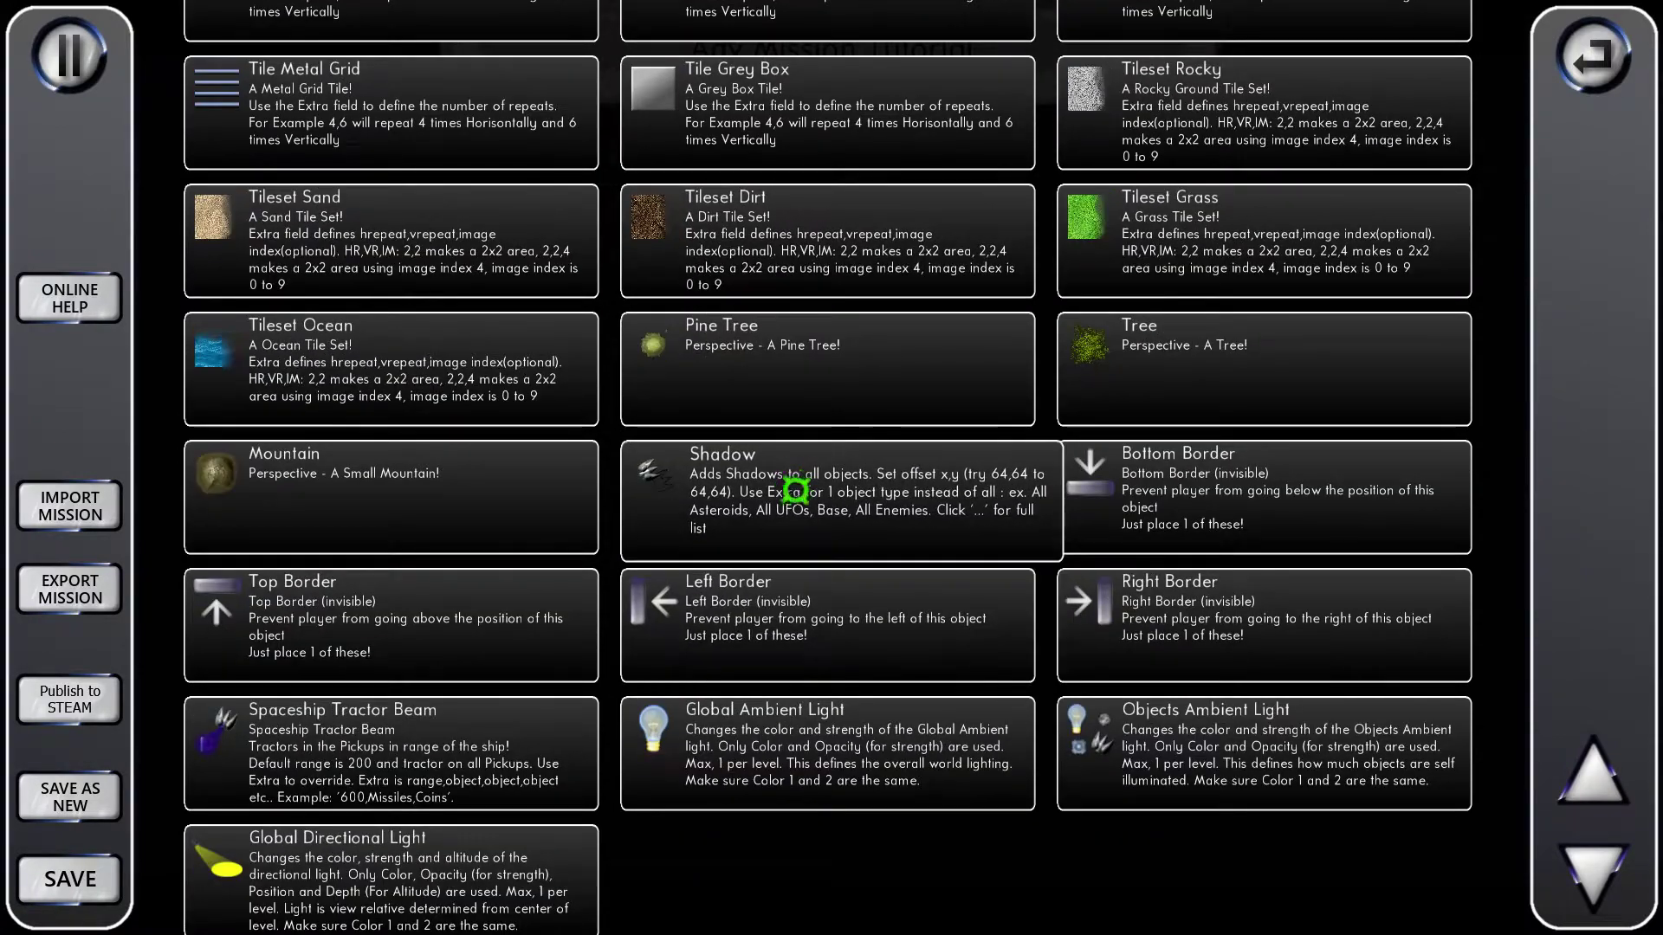
left_click(795, 492)
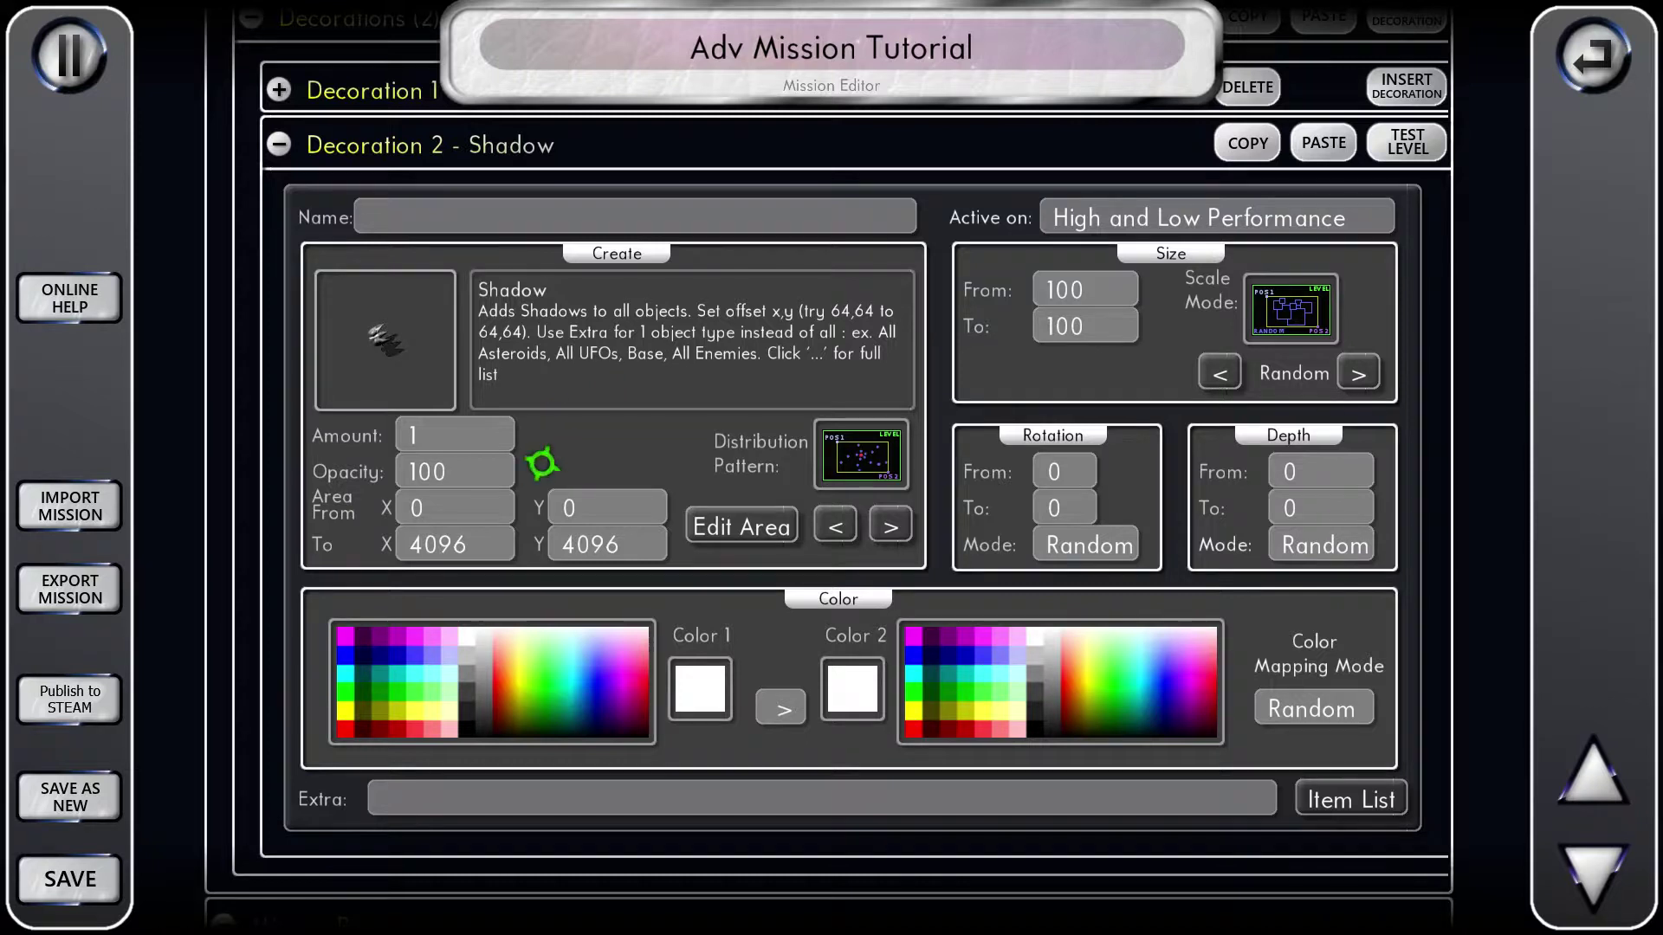
- Set the Shadow decoration's opacity to 40
left_click(493, 470)
left_click(610, 541)
left_click(610, 541)
left_click(610, 541)
left_click(610, 541)
left_click(610, 542)
left_click(610, 541)
left_click(617, 468)
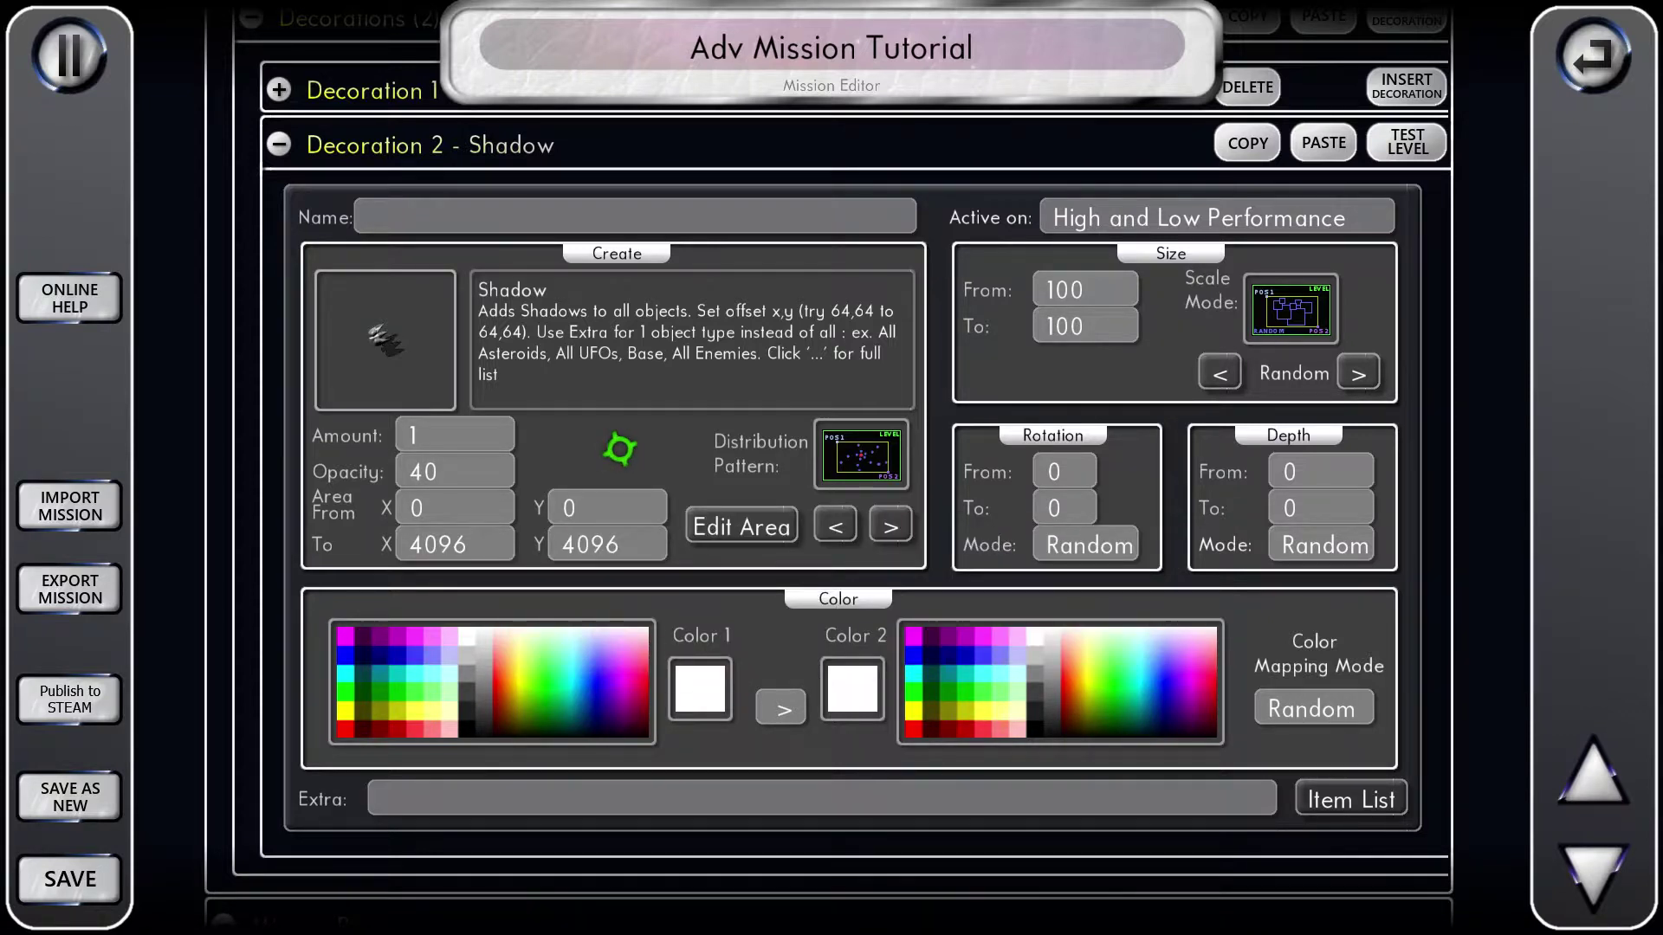
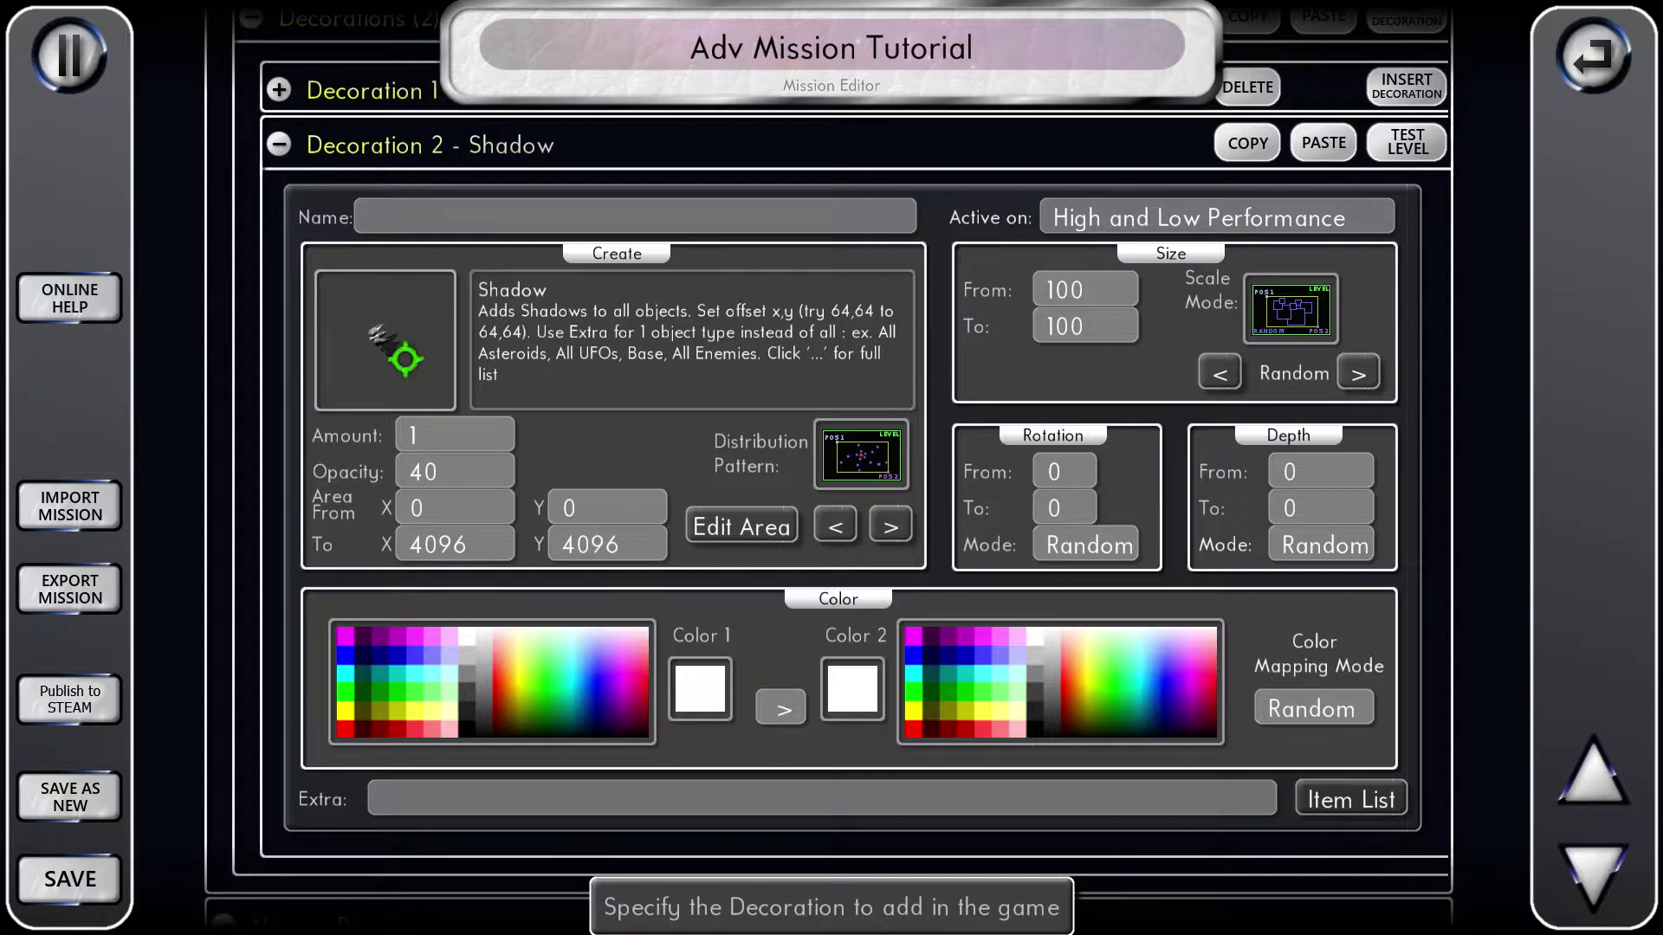
- Set the Shadow's Area From offset to X 64 and Y 64
left_click(486, 513)
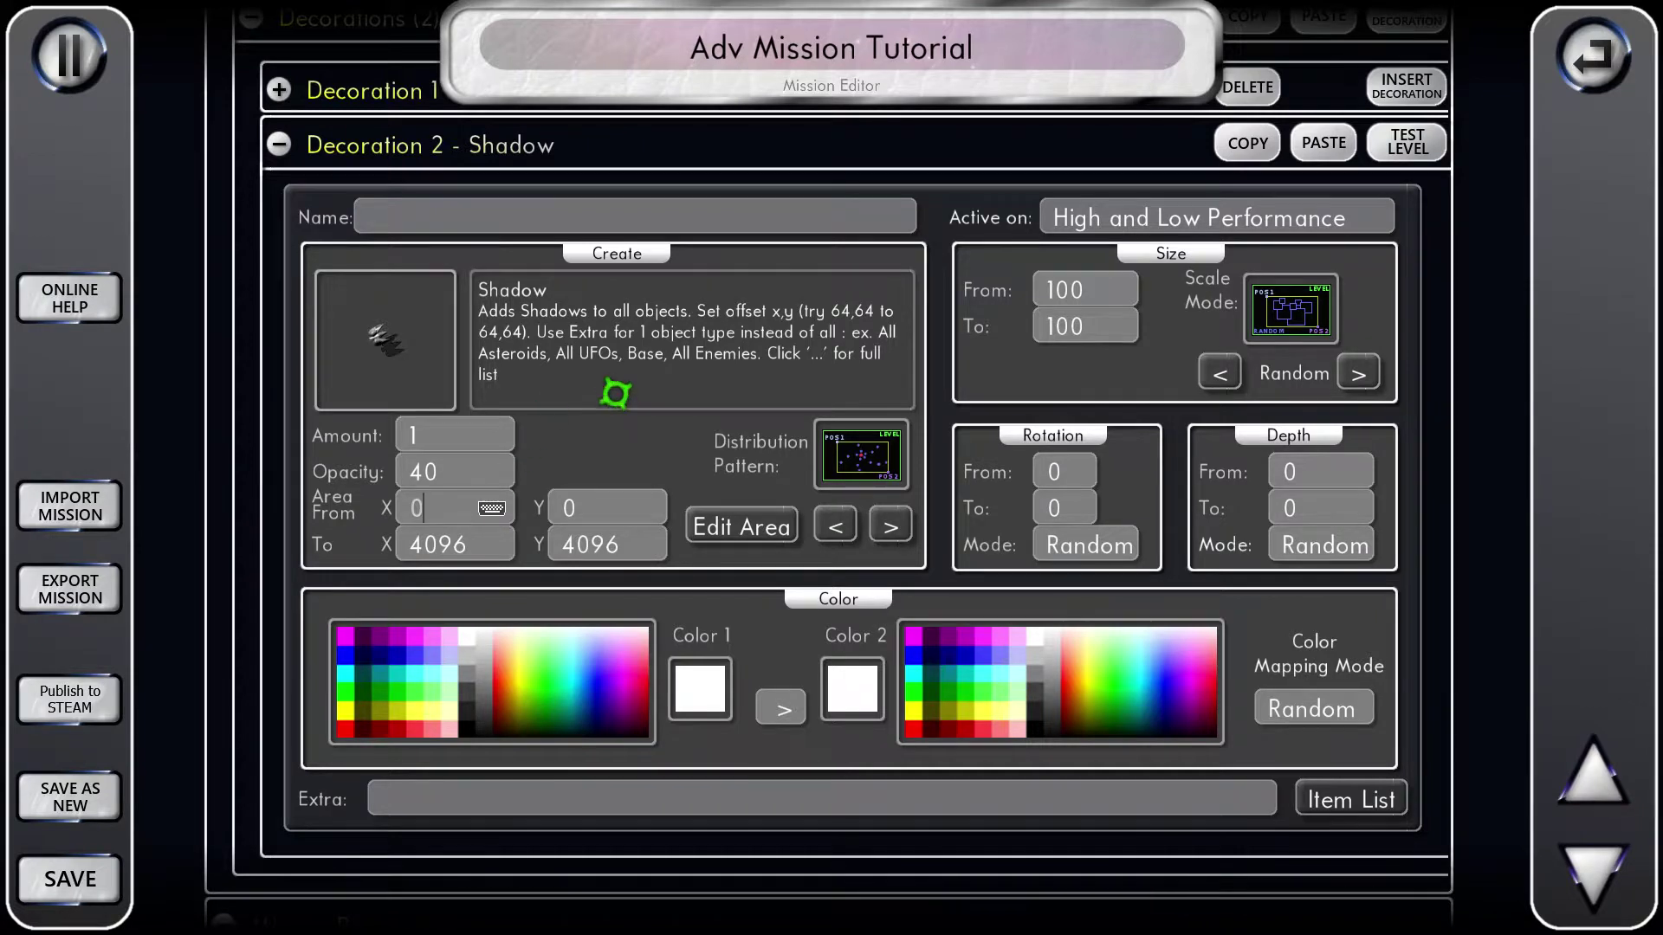
type("64")
left_click(613, 511)
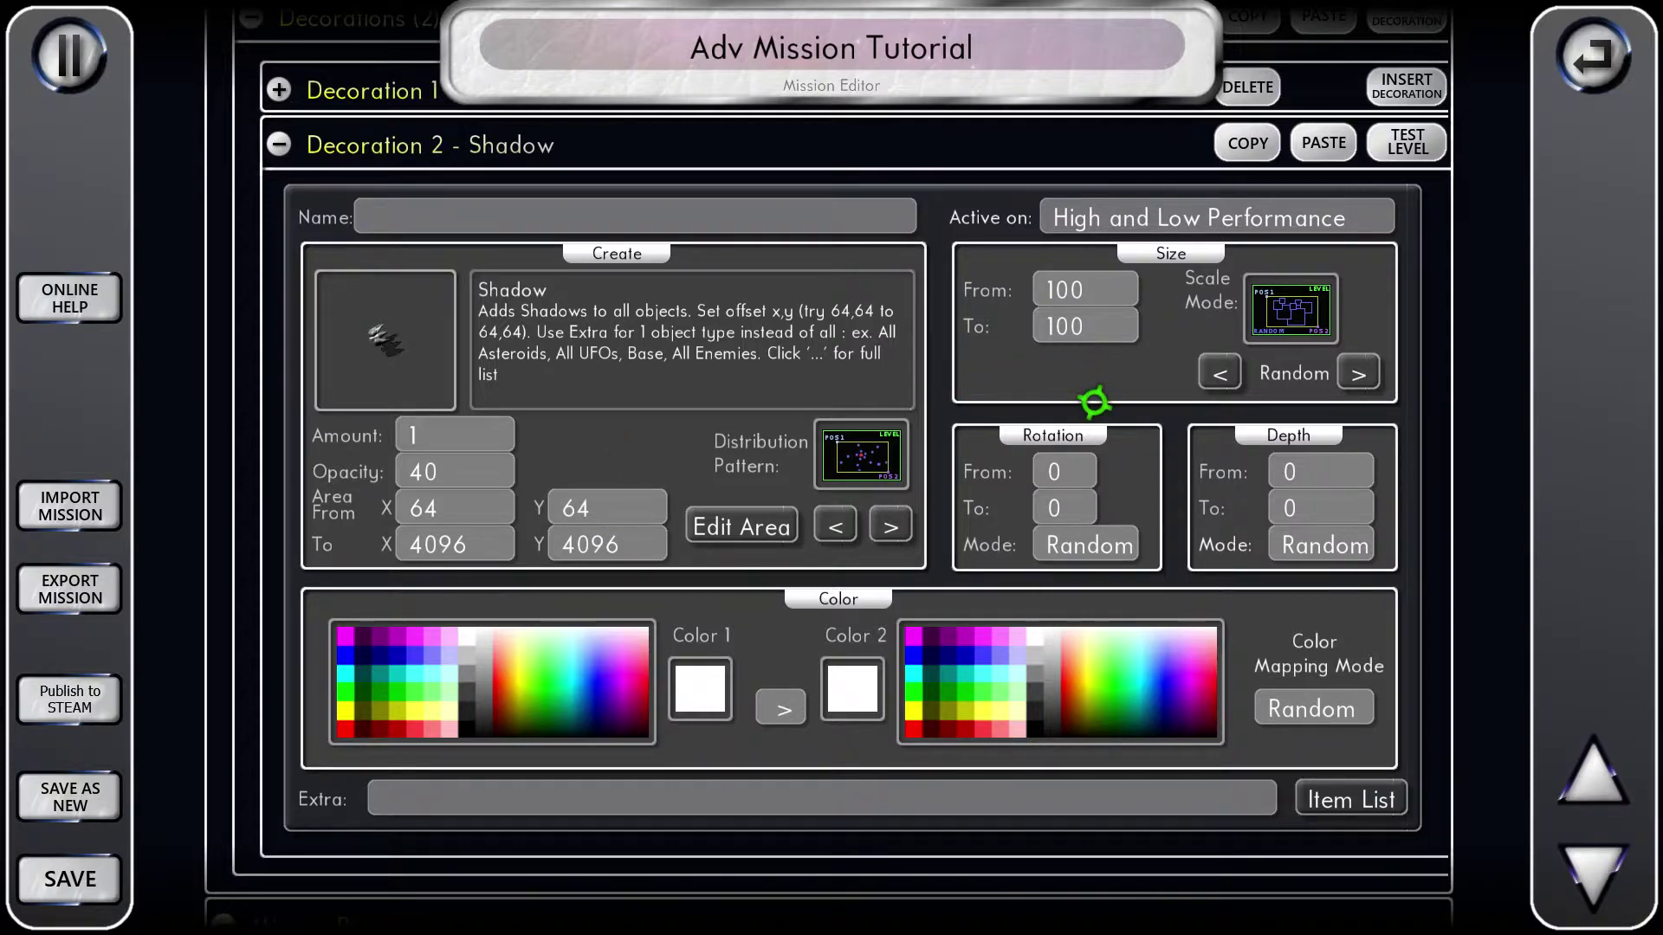
- Set the Shadow's starting size (From) to 50
left_click(1121, 289)
left_click(605, 360)
left_click(605, 360)
left_click(606, 361)
left_click(607, 360)
left_click(607, 360)
left_click(982, 295)
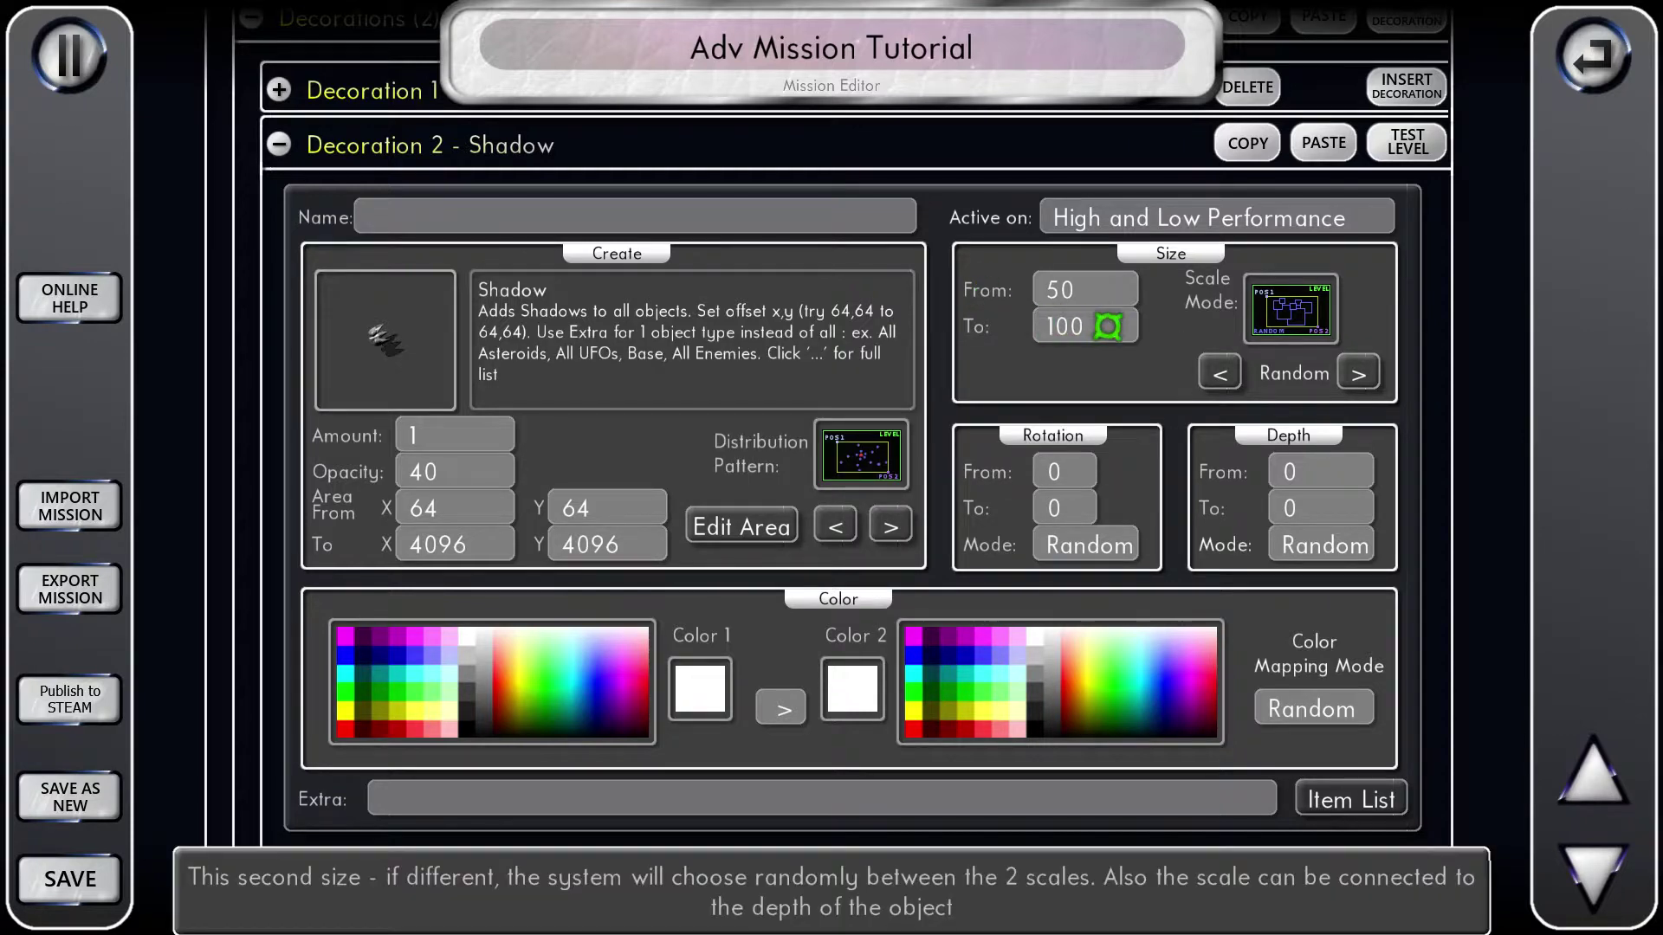
- Set the Shadow's ending size (To) to 50 as well
left_click(1117, 327)
left_click(608, 398)
left_click(608, 398)
left_click(608, 399)
left_click(608, 398)
left_click(608, 398)
left_click(976, 288)
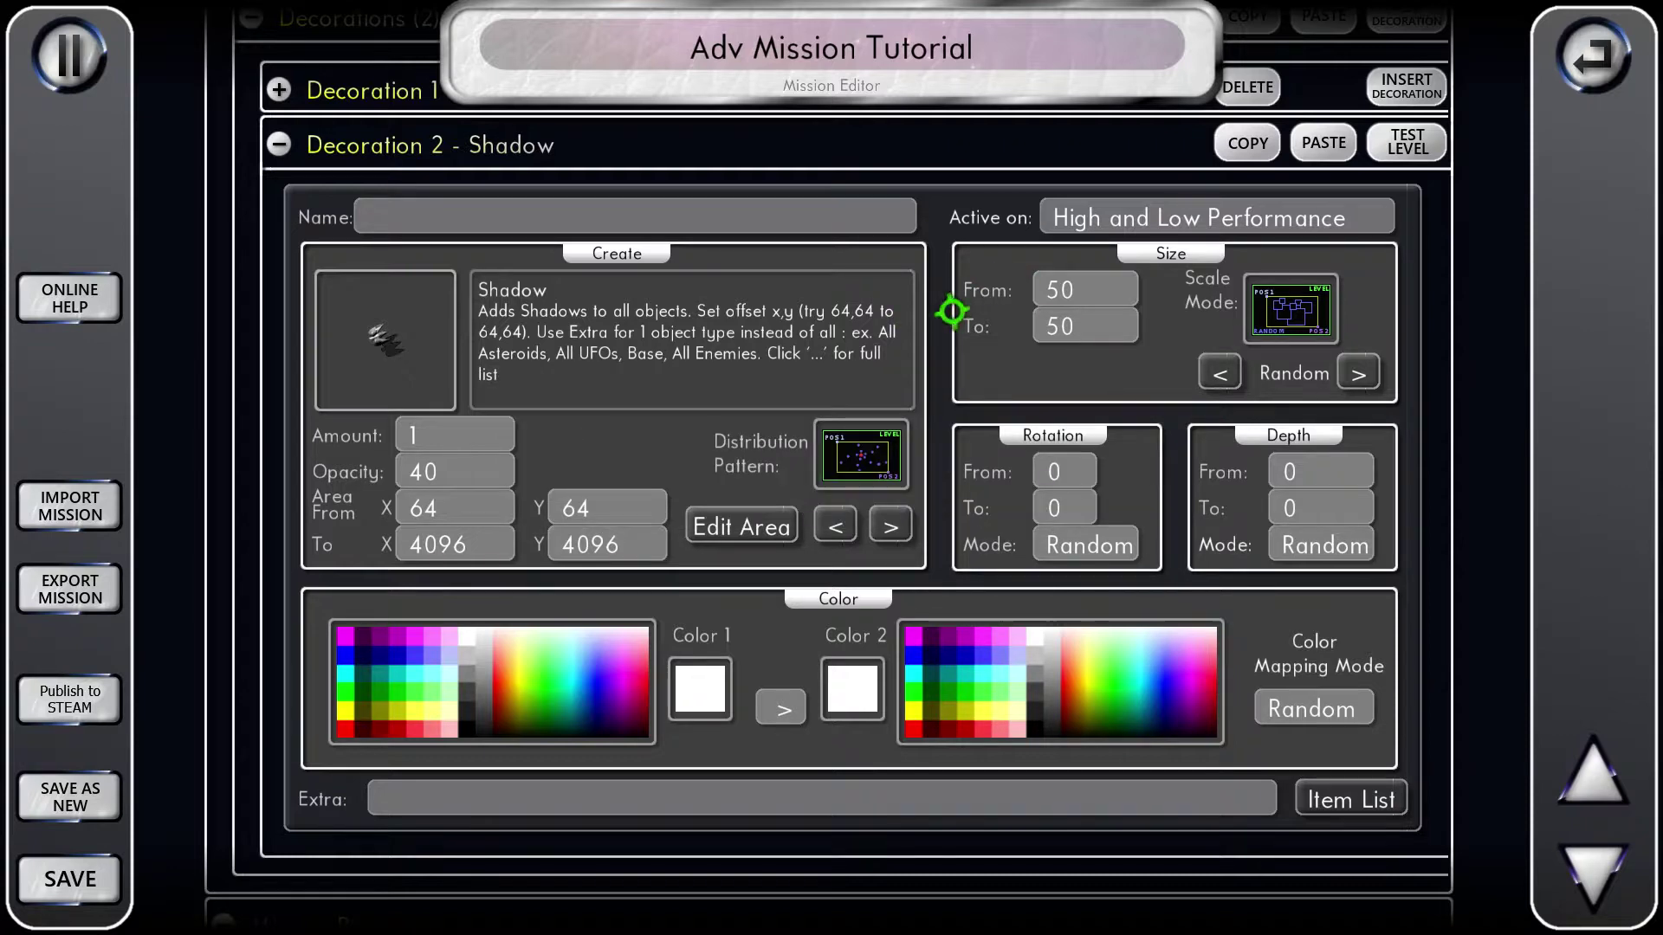
- Check the depth used by Decoration 1, and set the Shadow's From depth to 198 in Decoration 2
scroll(959, 310, "up", 3)
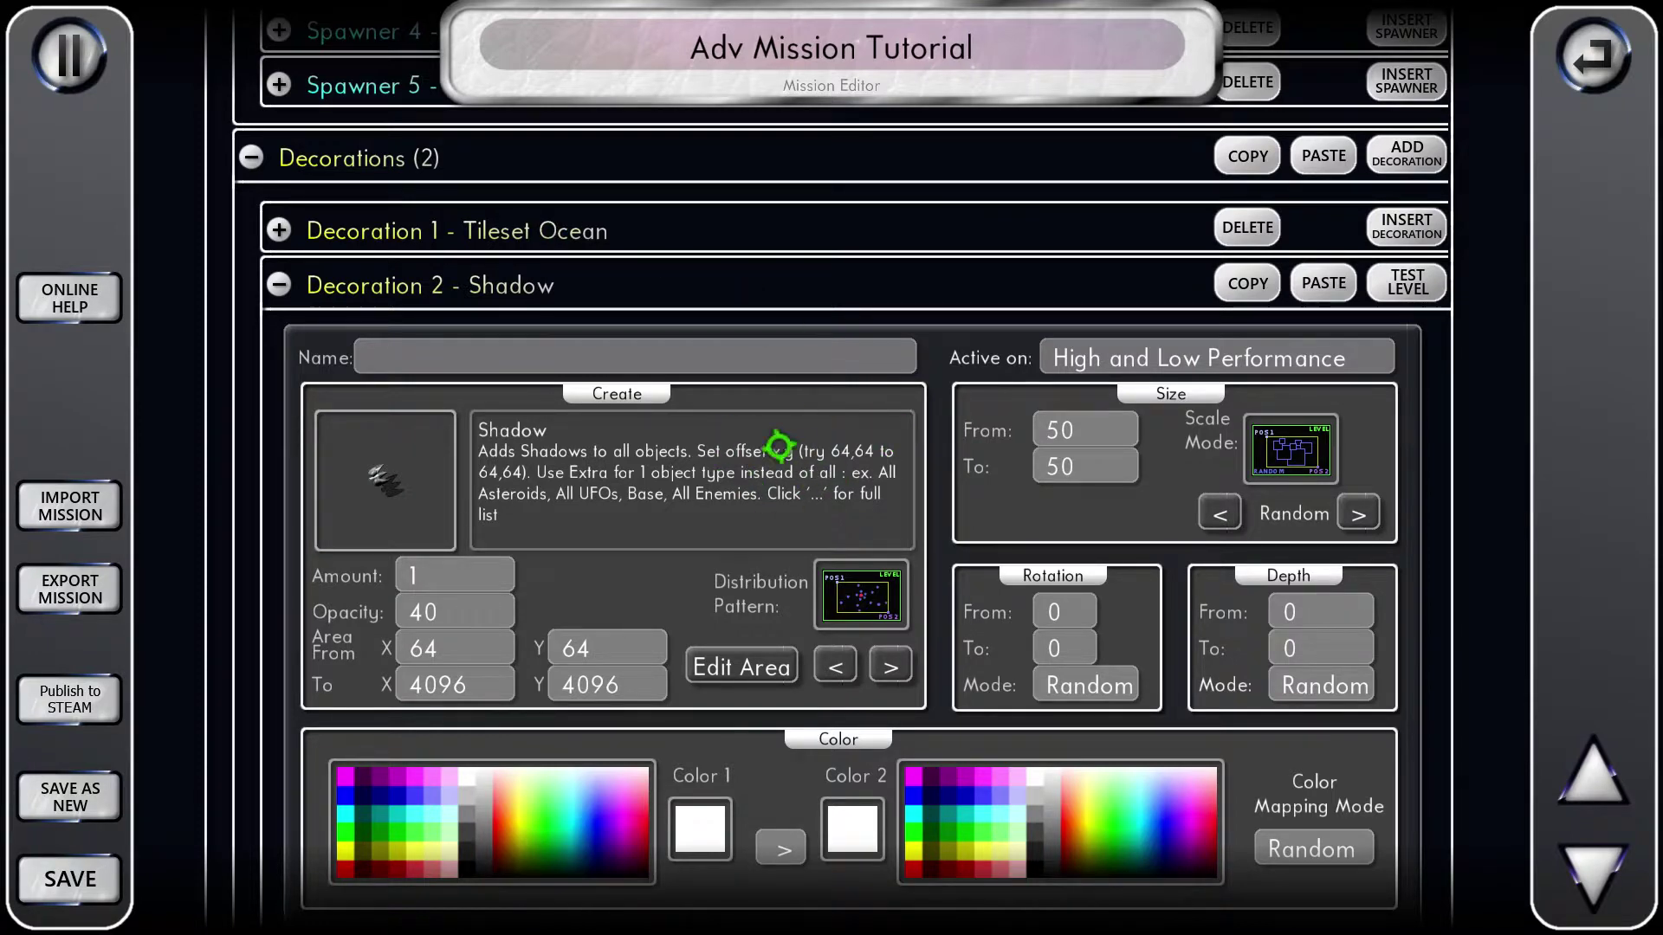
left_click(565, 236)
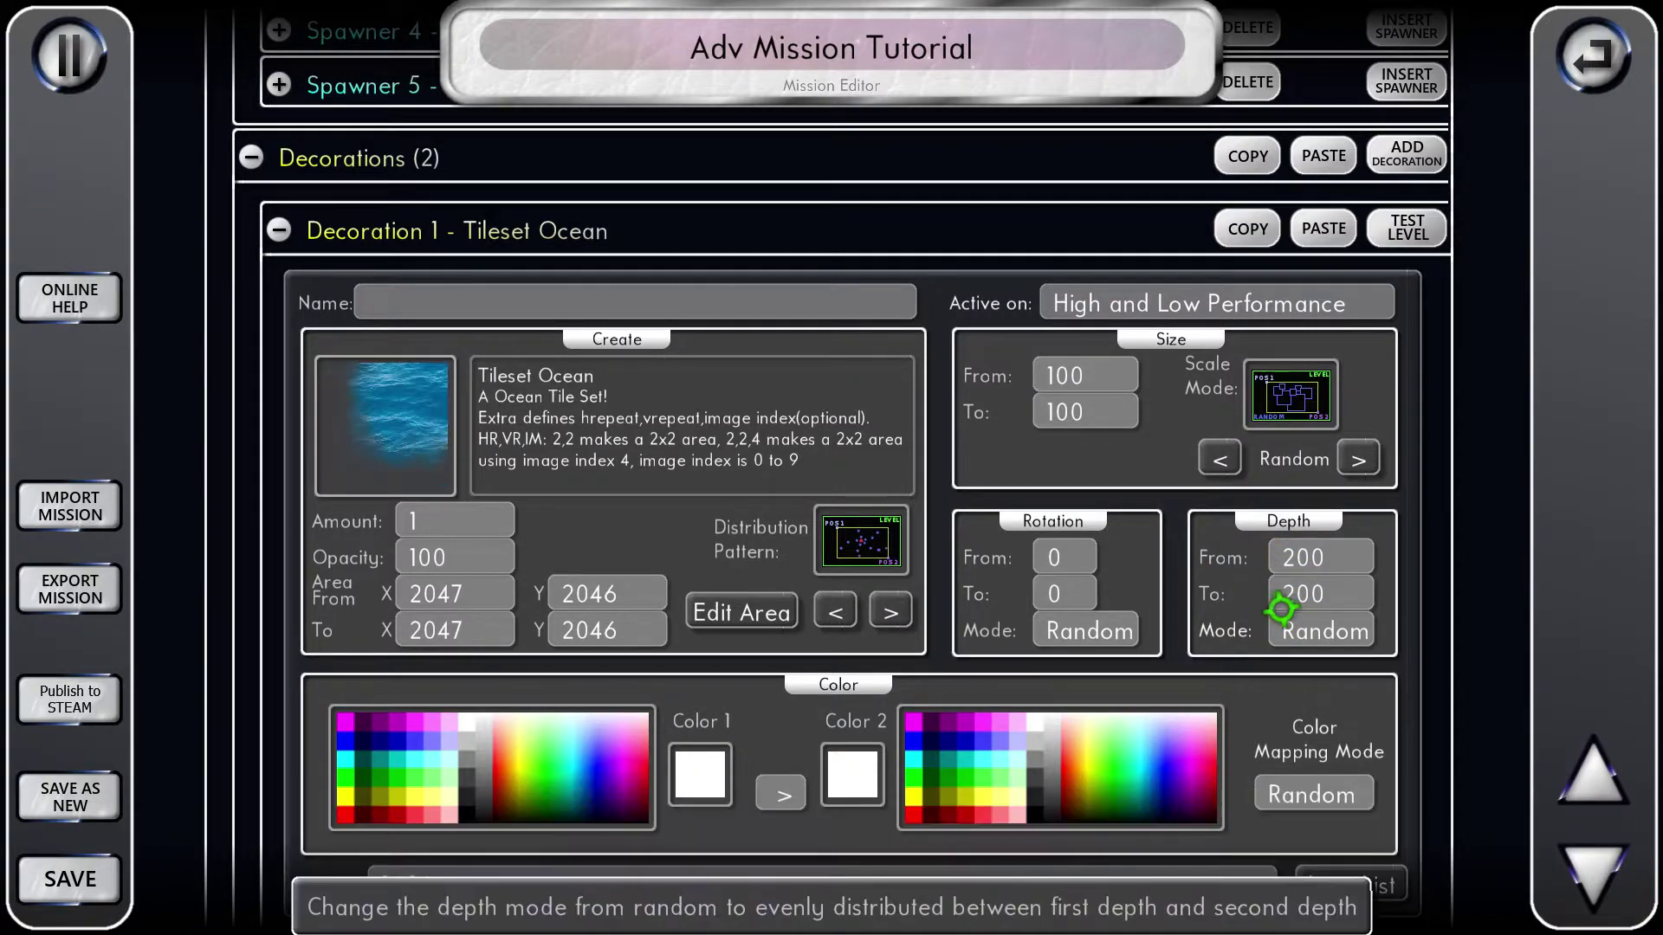
left_click(428, 229)
scroll(1126, 433, "down", 3)
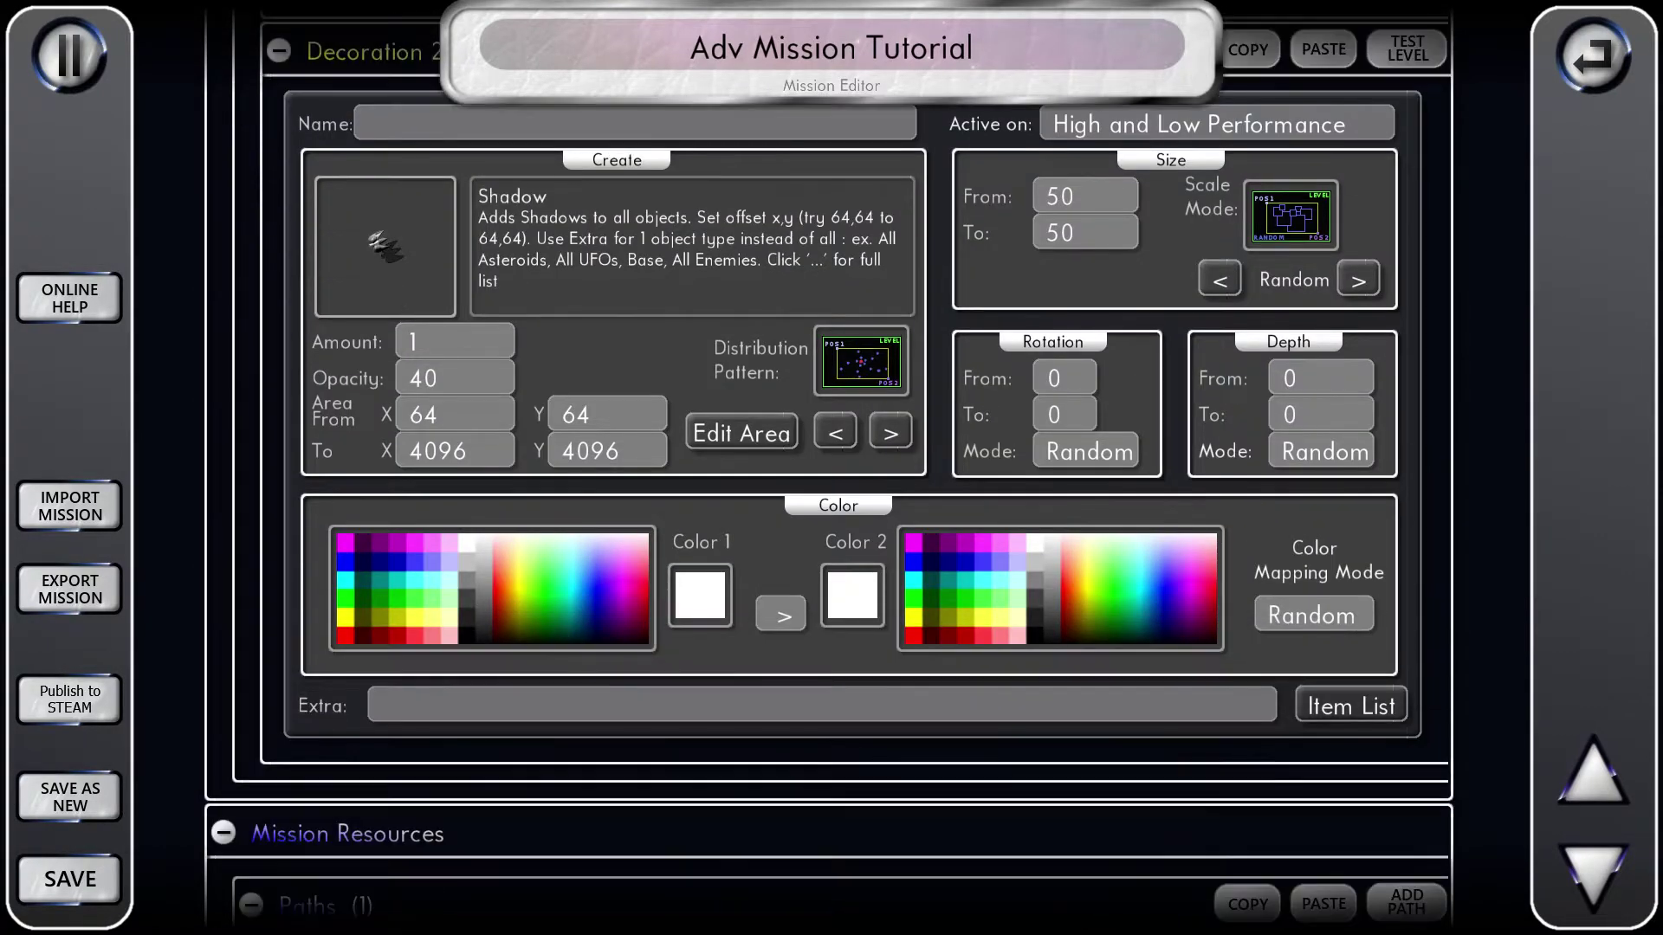
left_click(1330, 375)
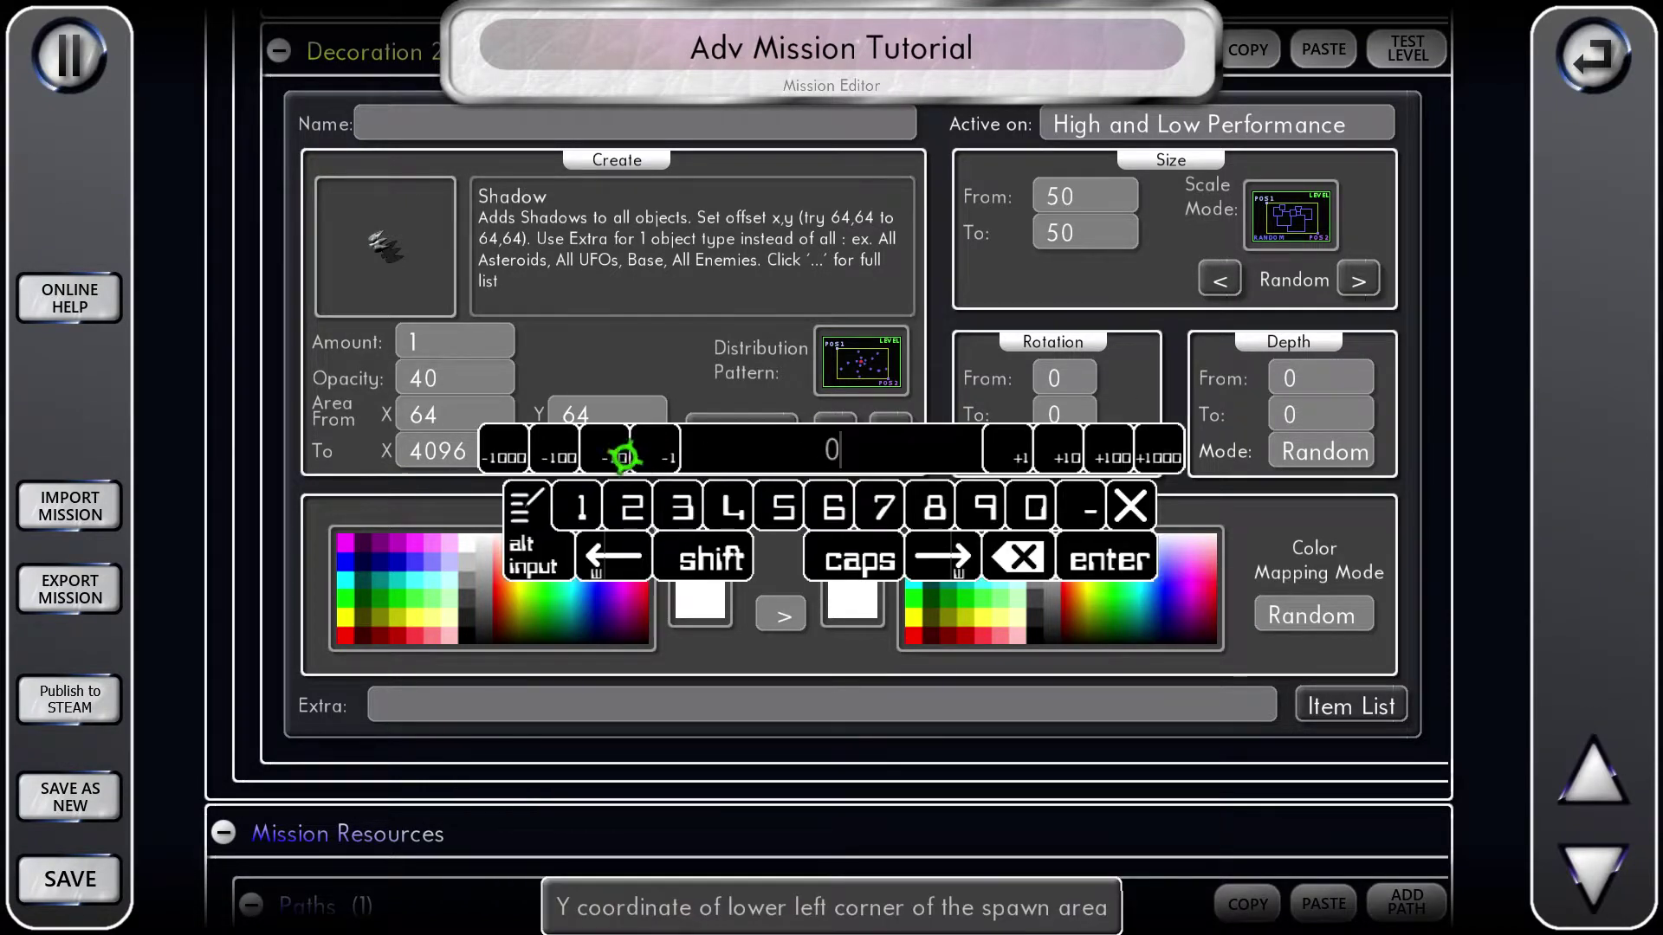
left_click(1111, 448)
left_click(1111, 449)
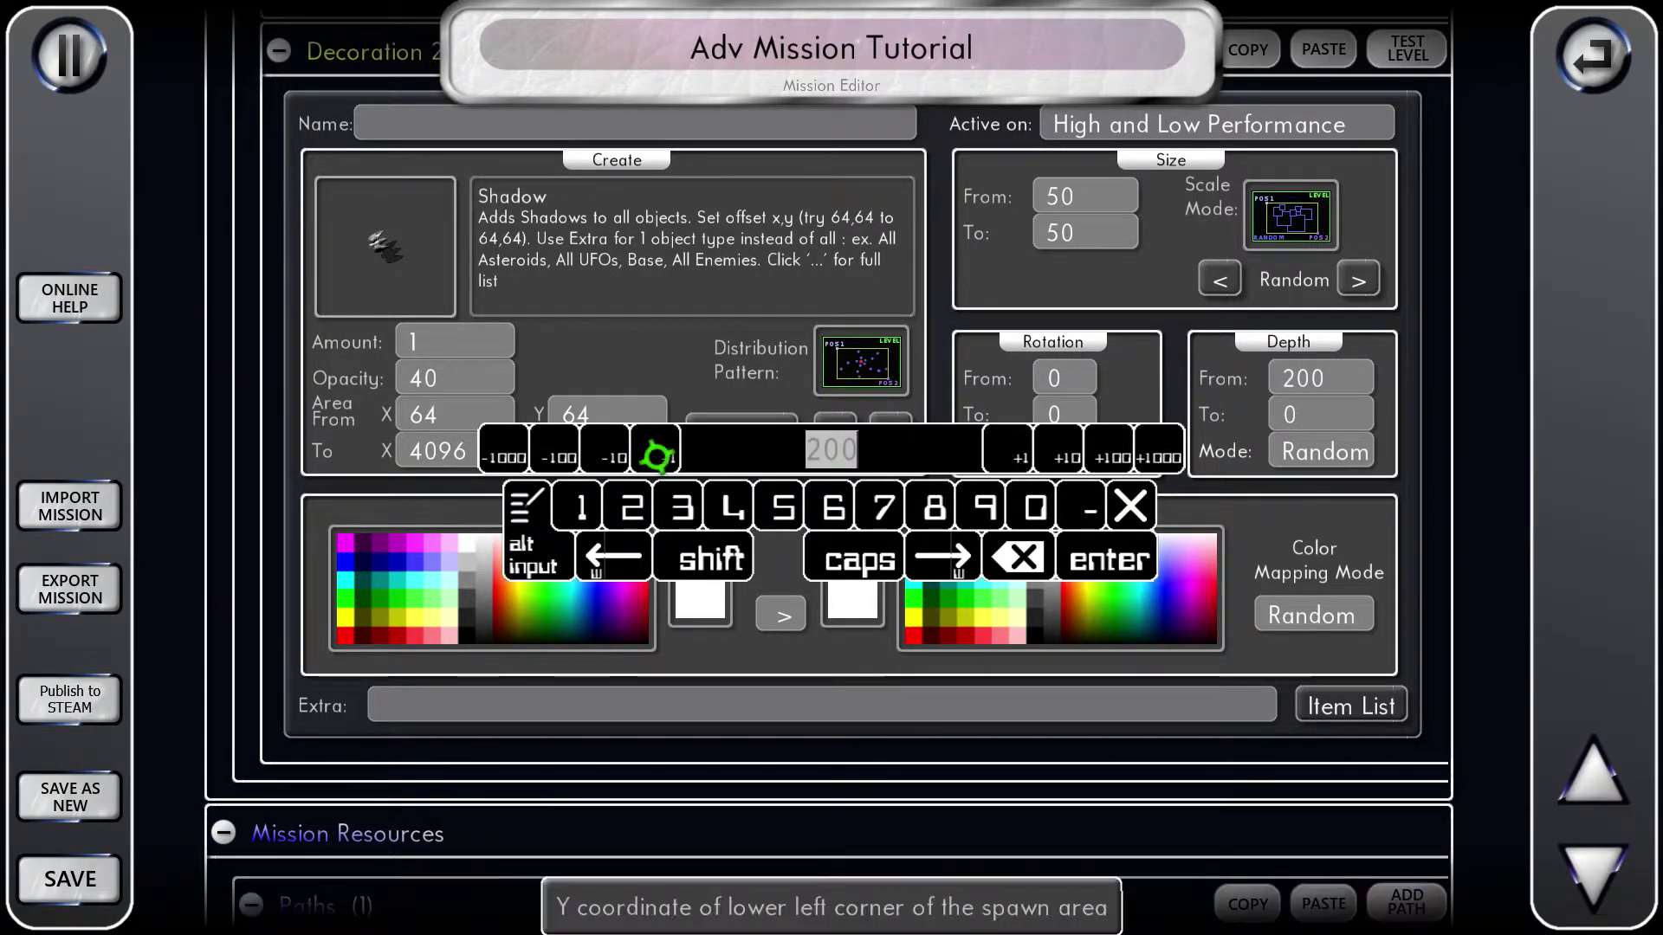
left_click(629, 455)
left_click(629, 455)
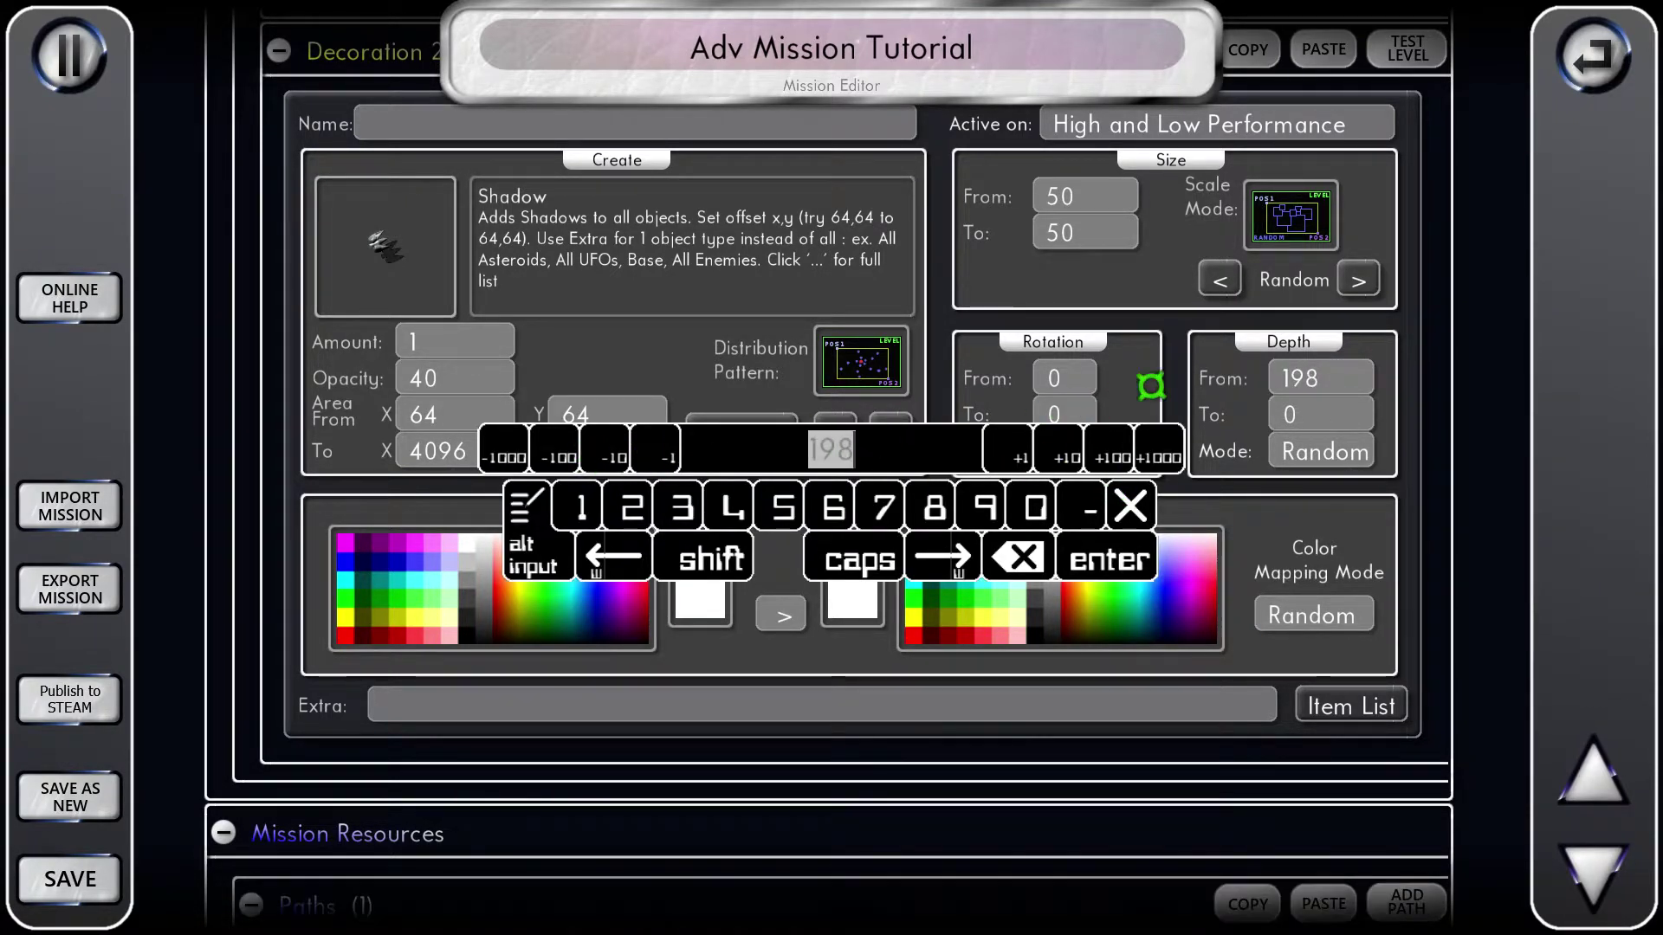
- Set the Shadow's To depth to 198
left_click(1338, 413)
left_click(1338, 413)
left_click(1106, 489)
left_click(1104, 487)
left_click(646, 481)
left_click(645, 480)
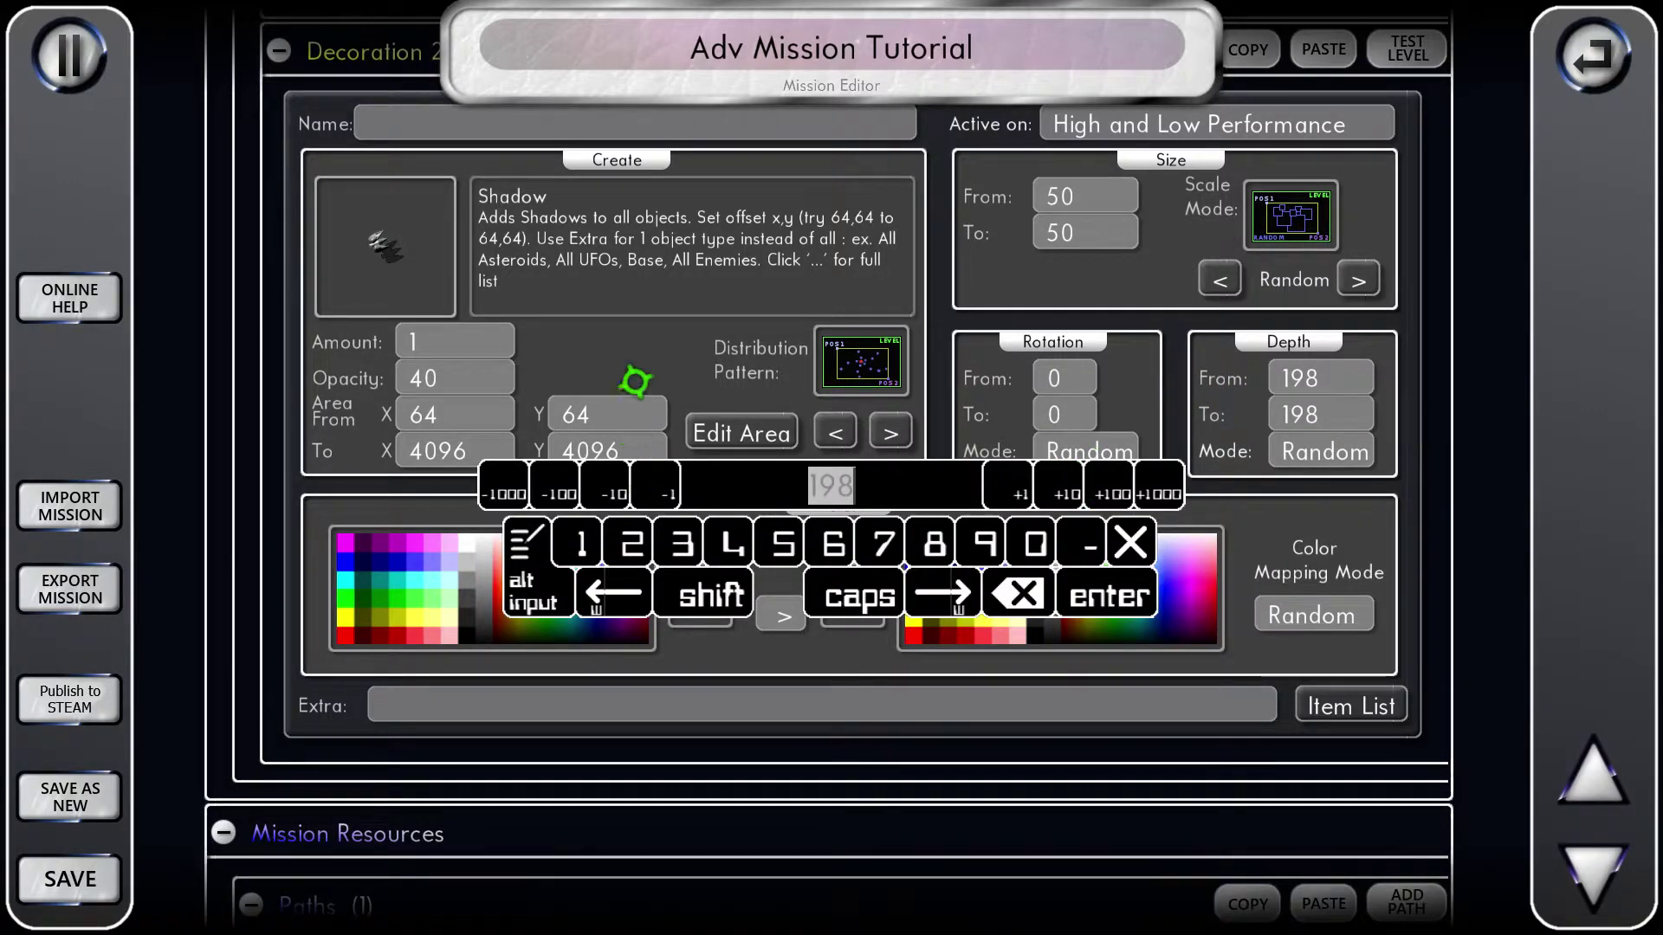
left_click(647, 345)
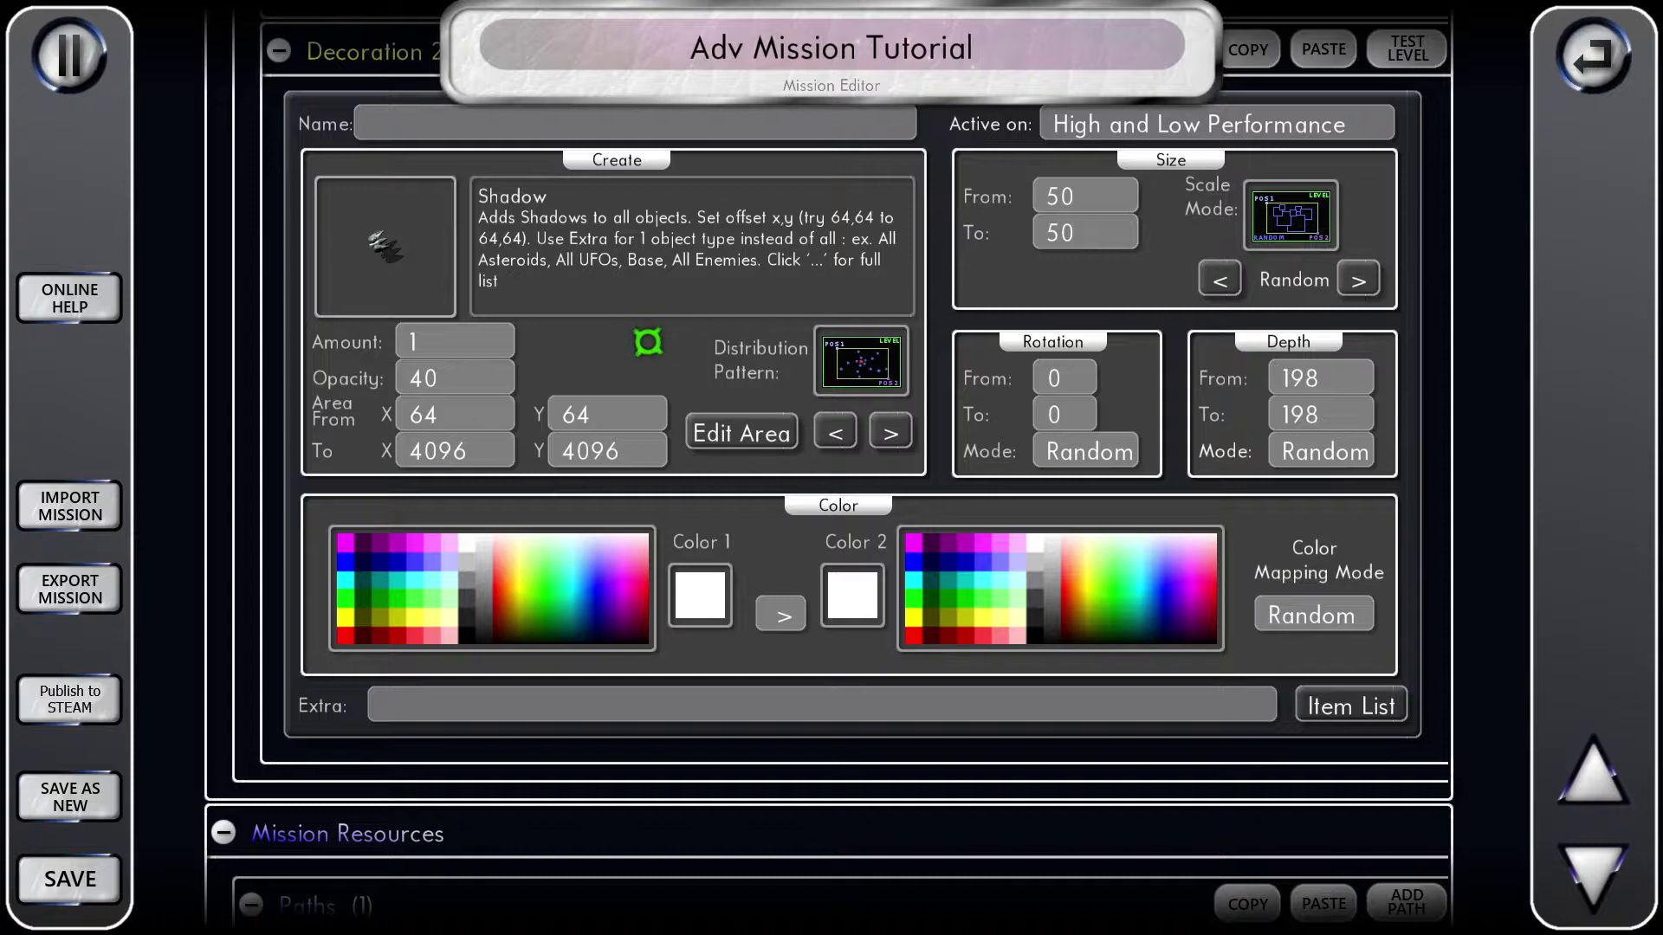
- Set the Shadow's coloring to black
scroll(654, 345, "up", 1)
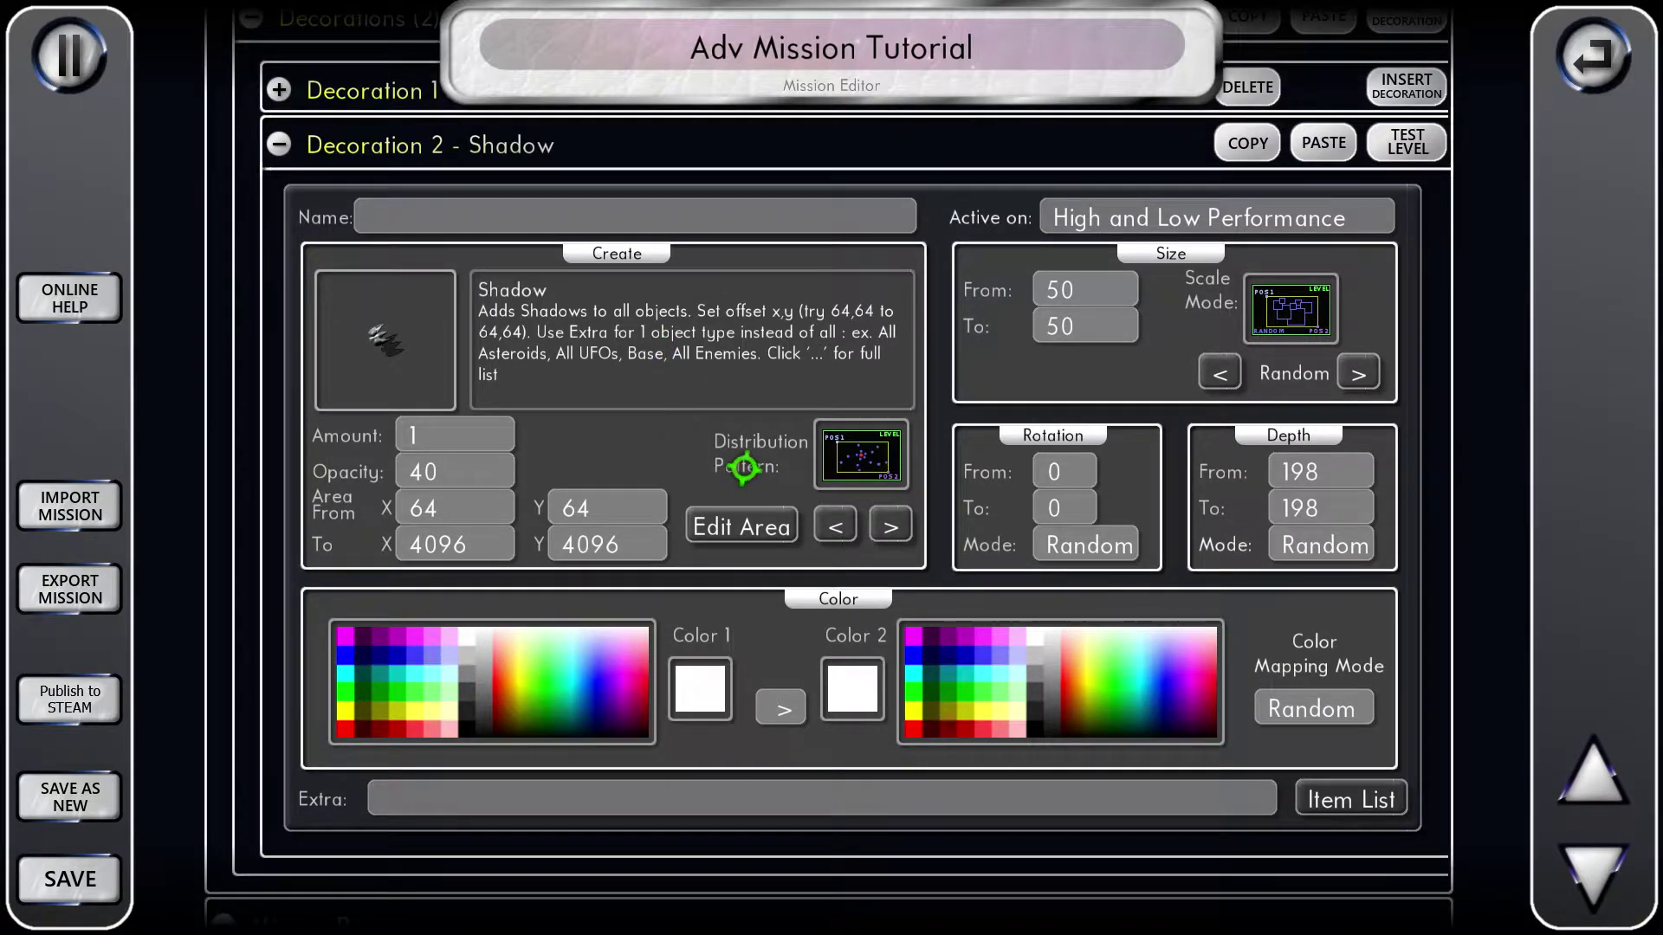
scroll(744, 468, "down", 1)
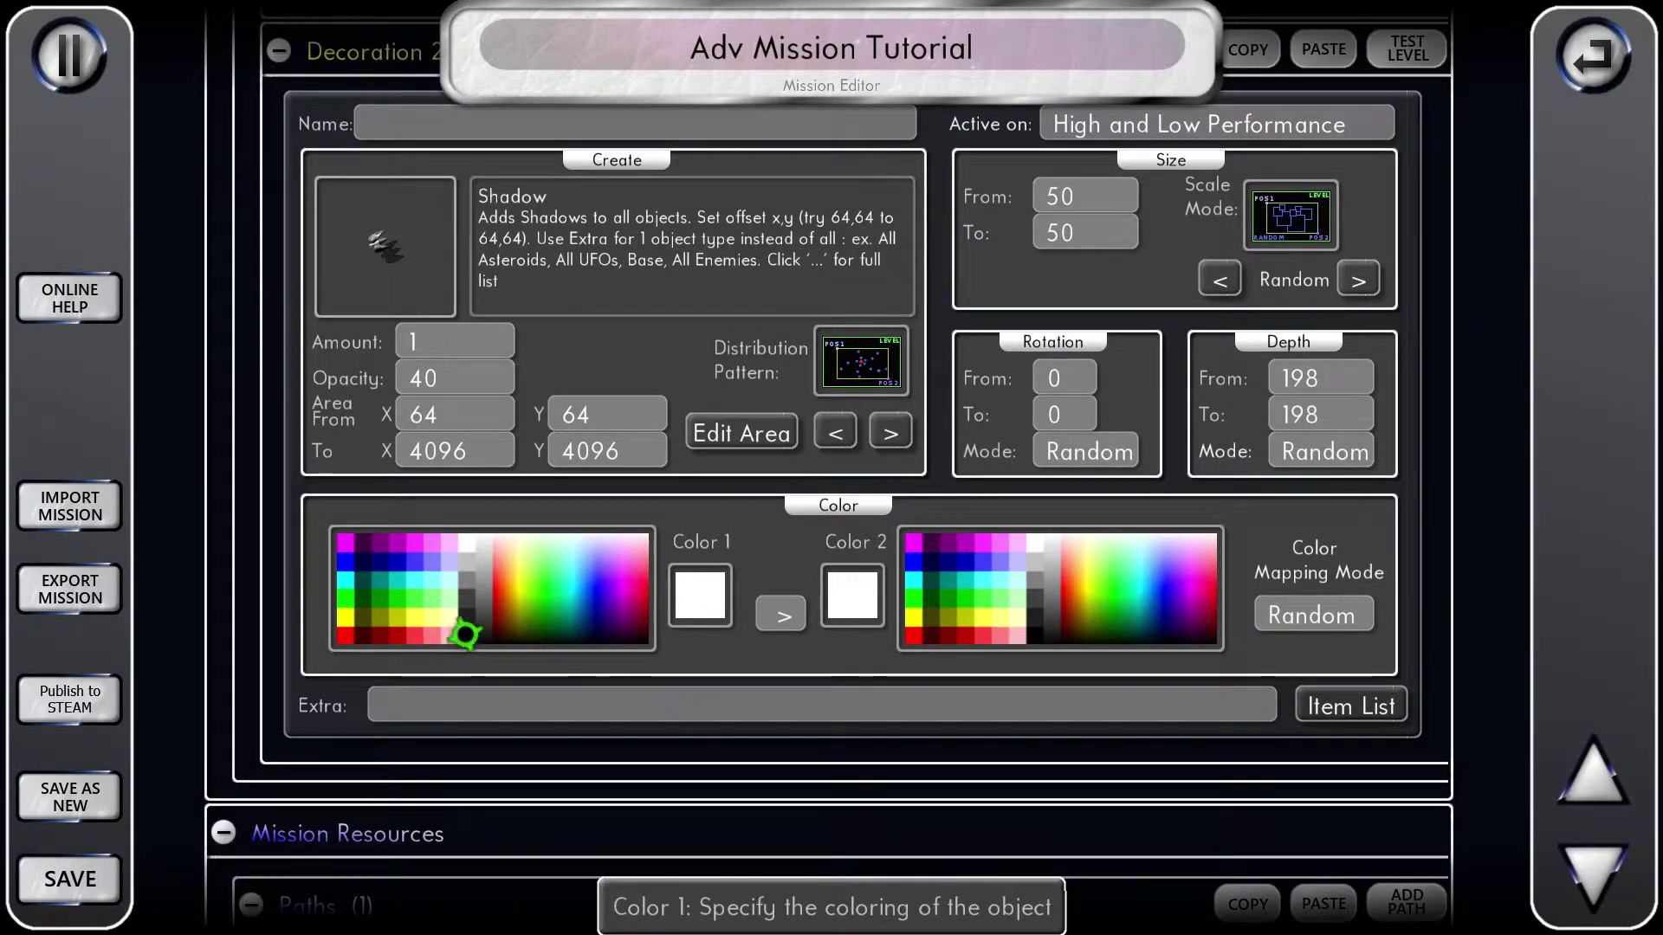
left_click(465, 635)
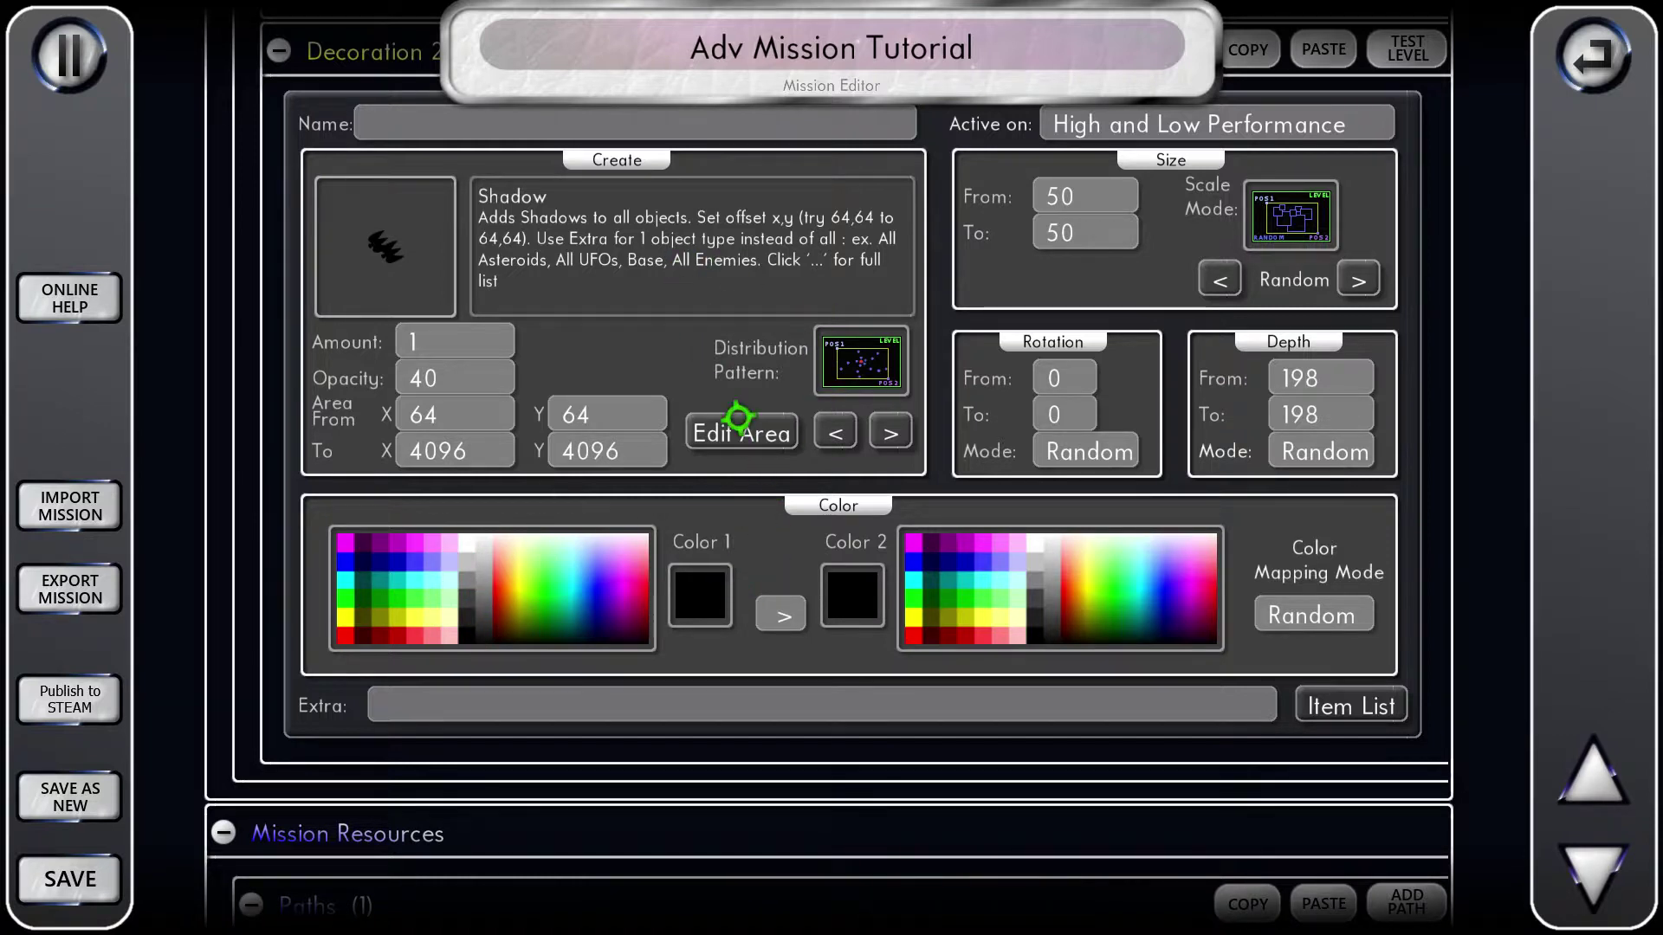
- Test the level to examine the shadows over the ocean, and return to the Mission Editor
scroll(708, 273, "up", 2)
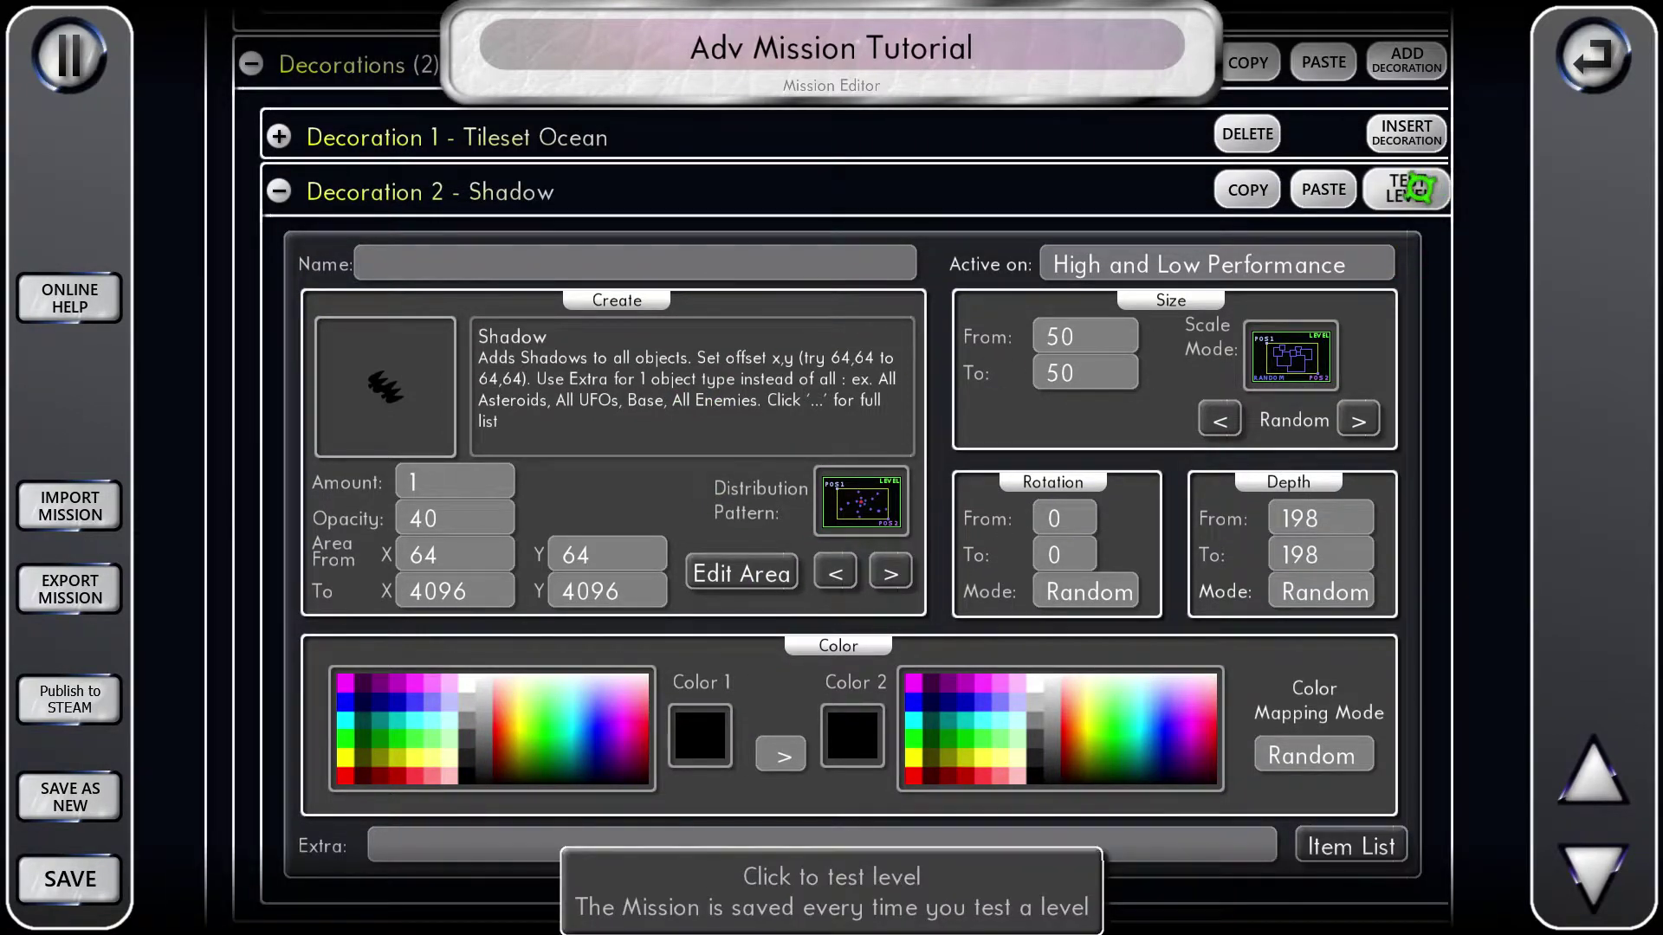
left_click(1421, 188)
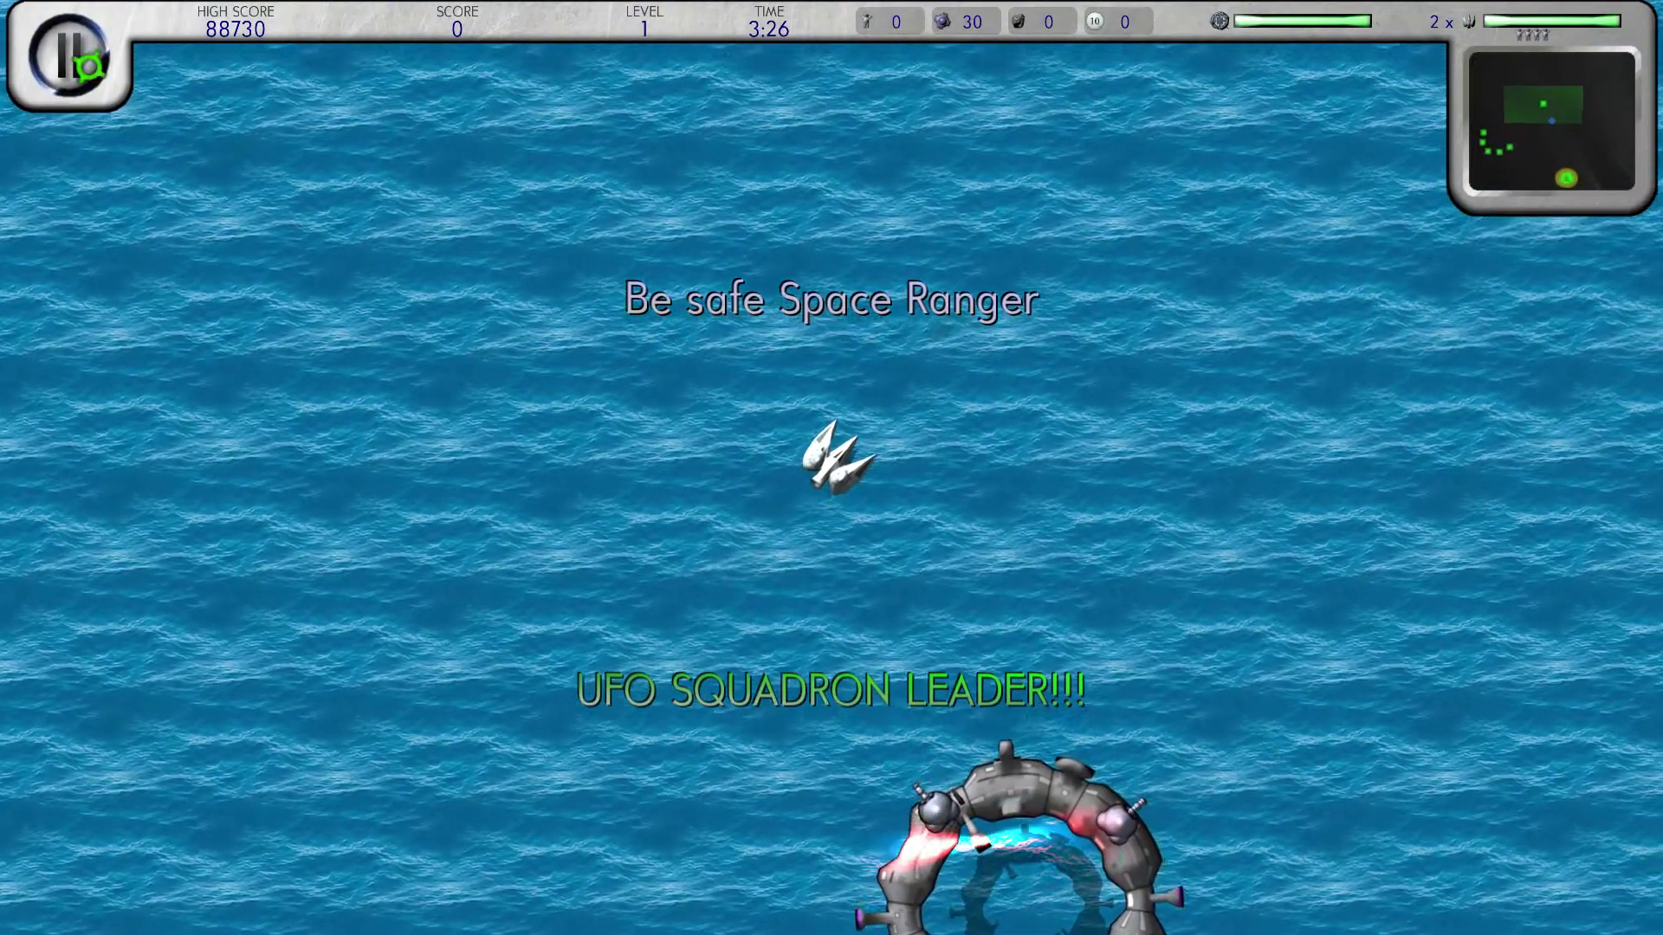
left_click(69, 55)
left_click(1594, 55)
left_click(1178, 621)
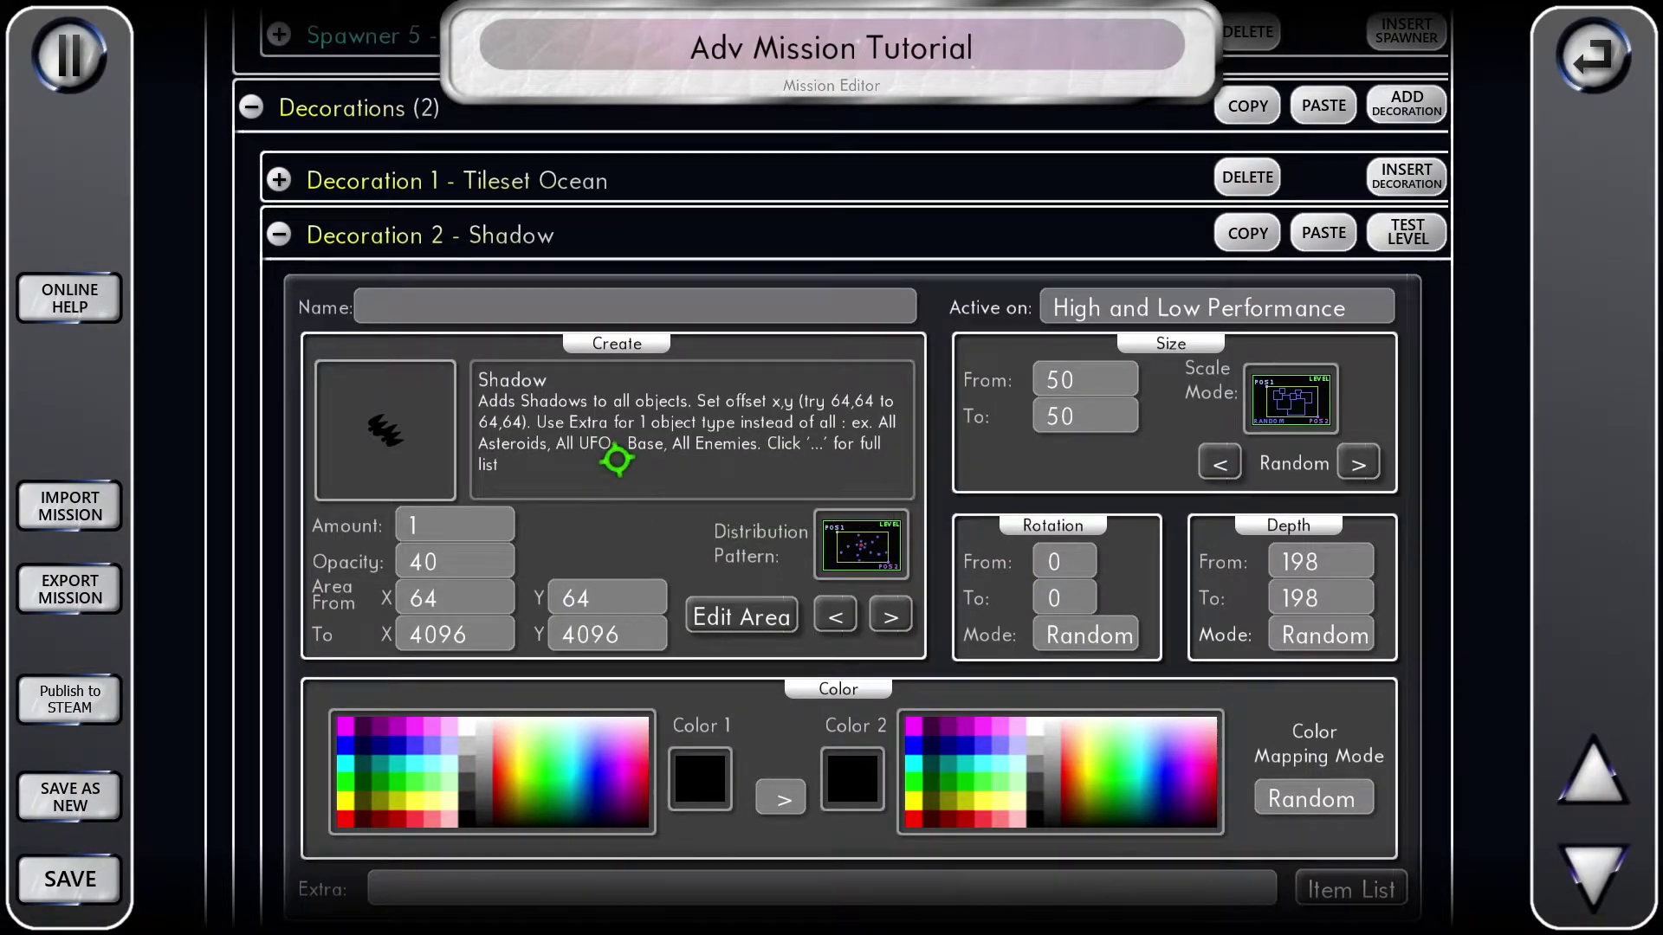
- Set the Shadow's area offset to 128 for X and Y in both the From and To values
scroll(616, 460, "down", 1)
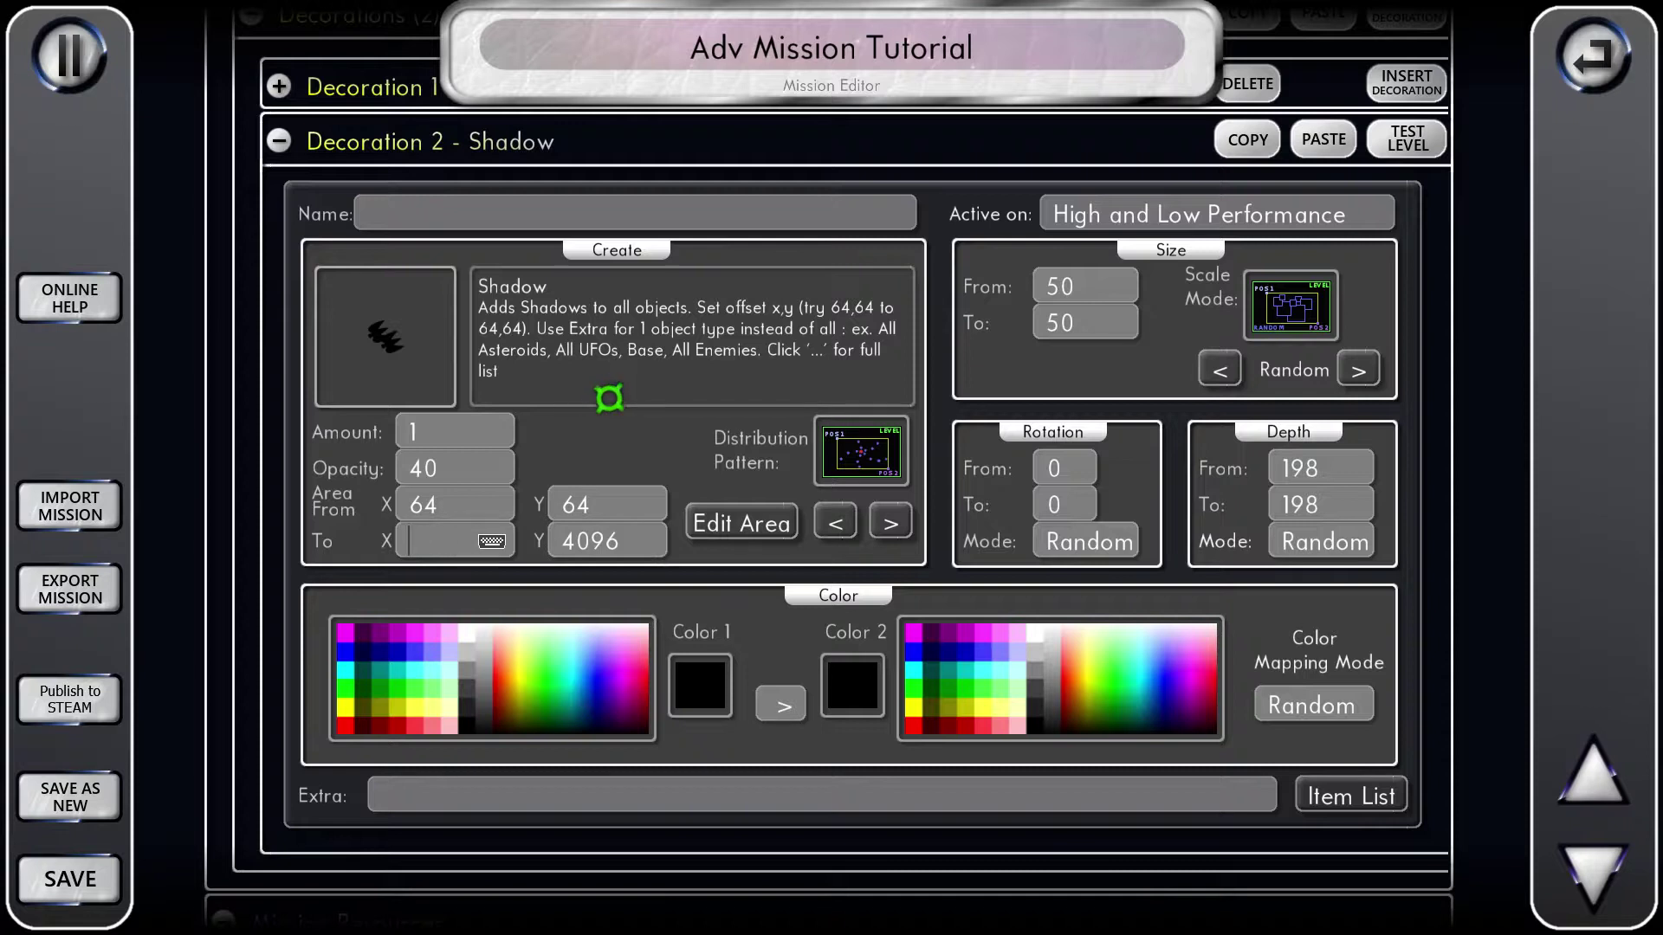
left_click(639, 542)
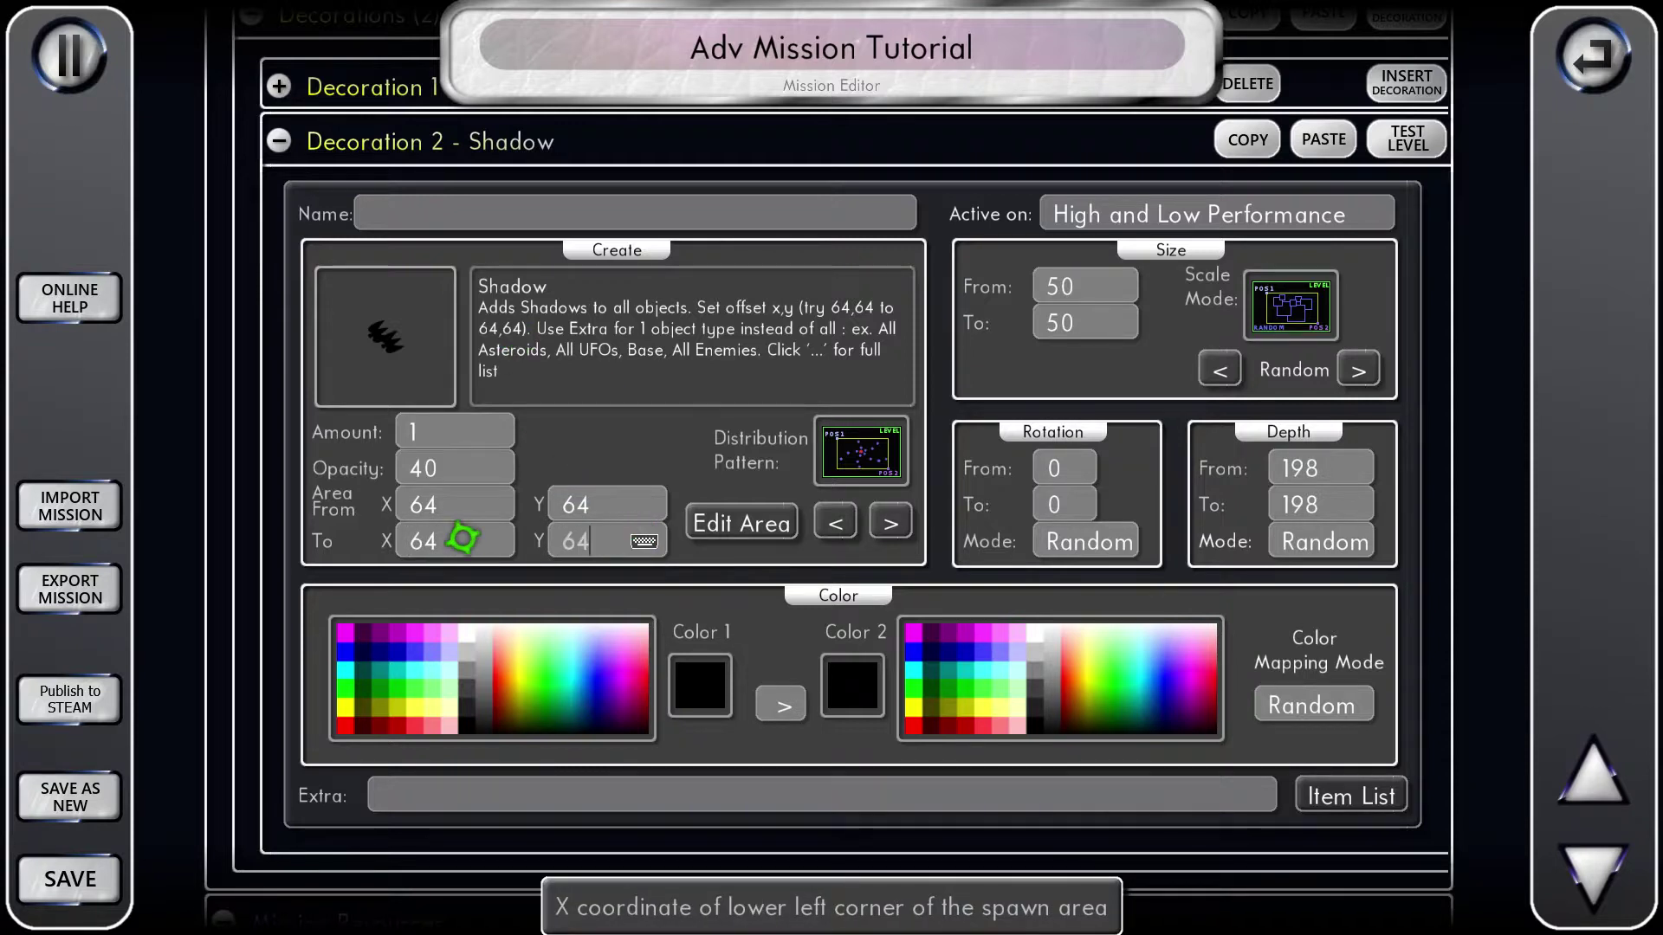
left_click(460, 511)
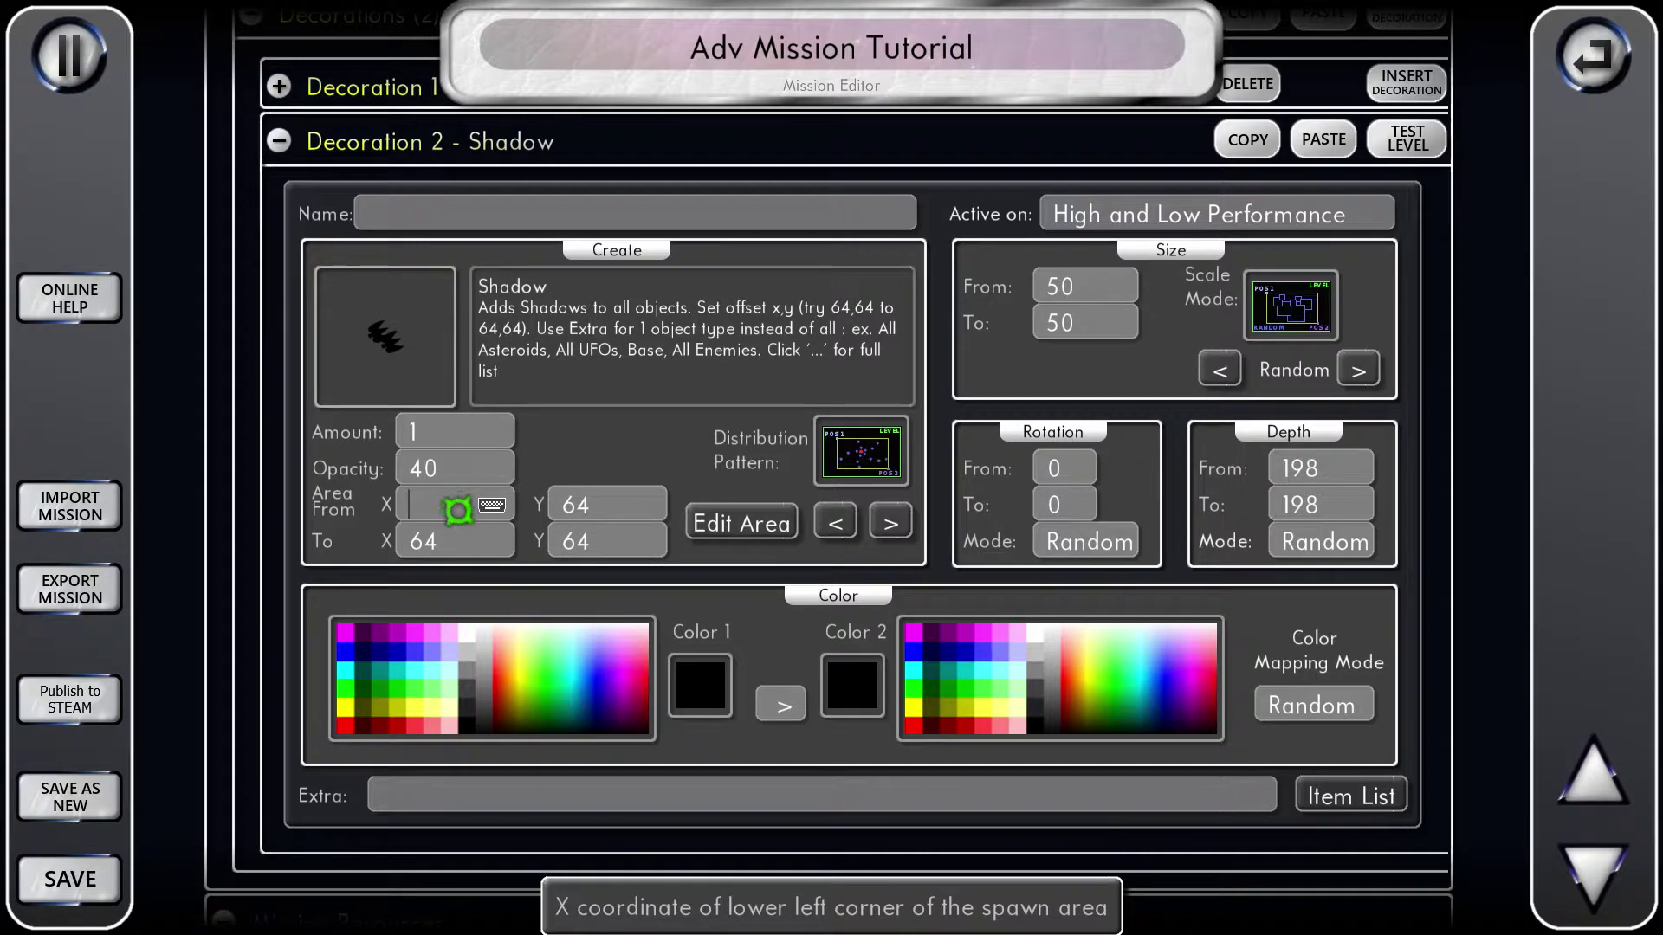
type("128")
left_click(607, 505)
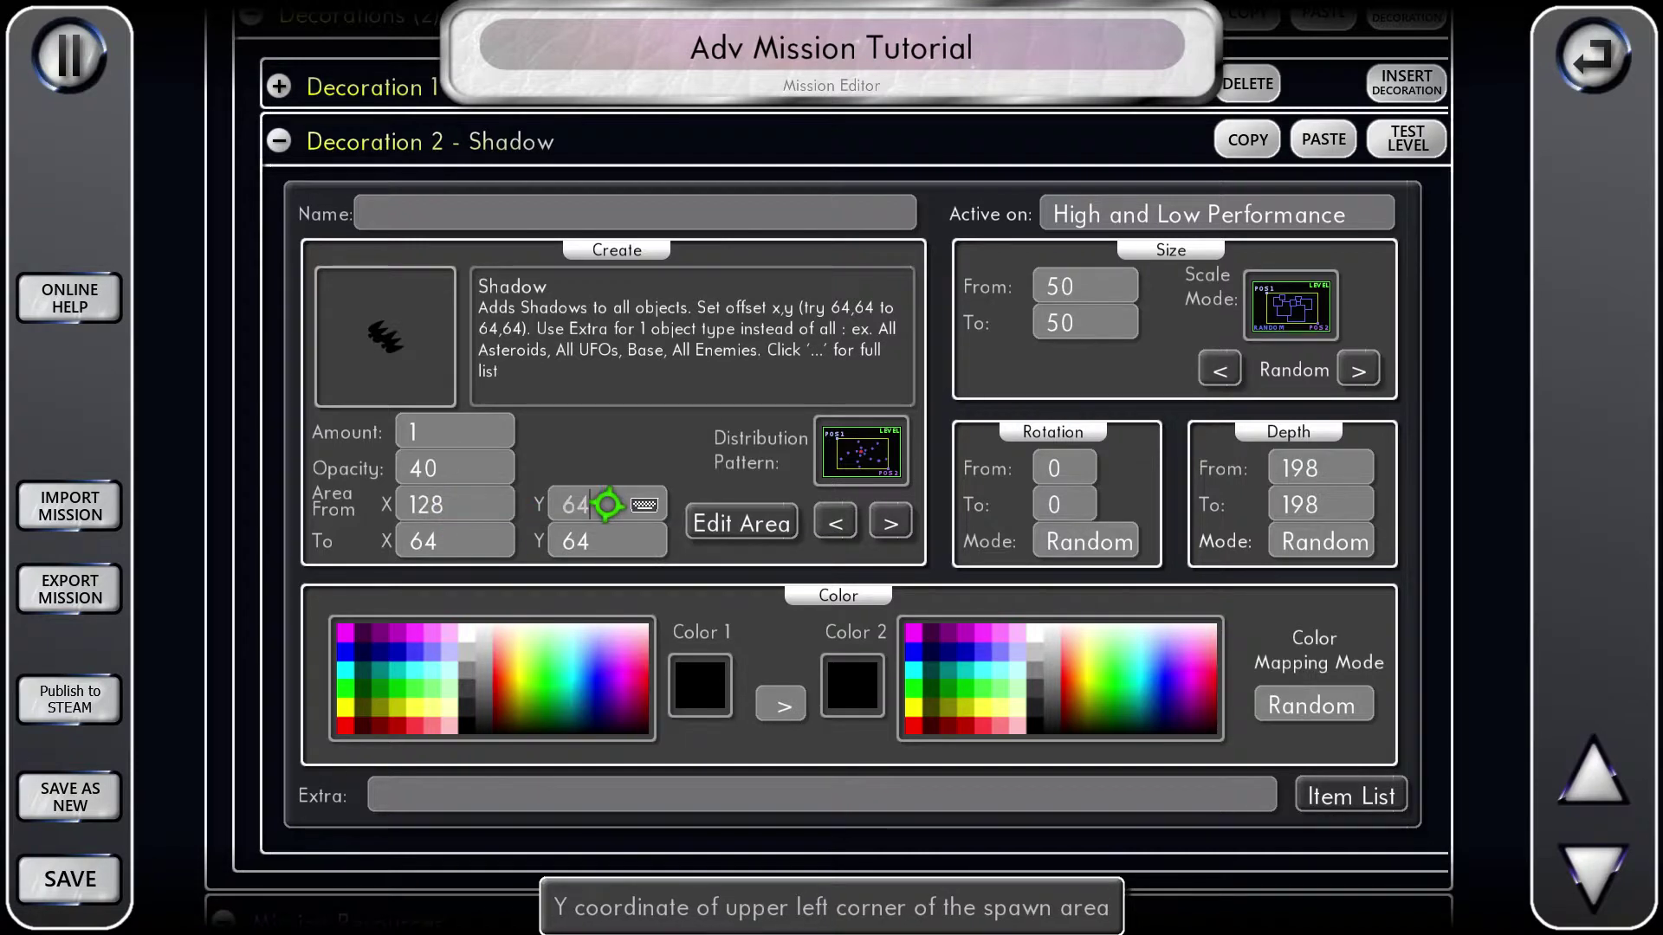
key("Return")
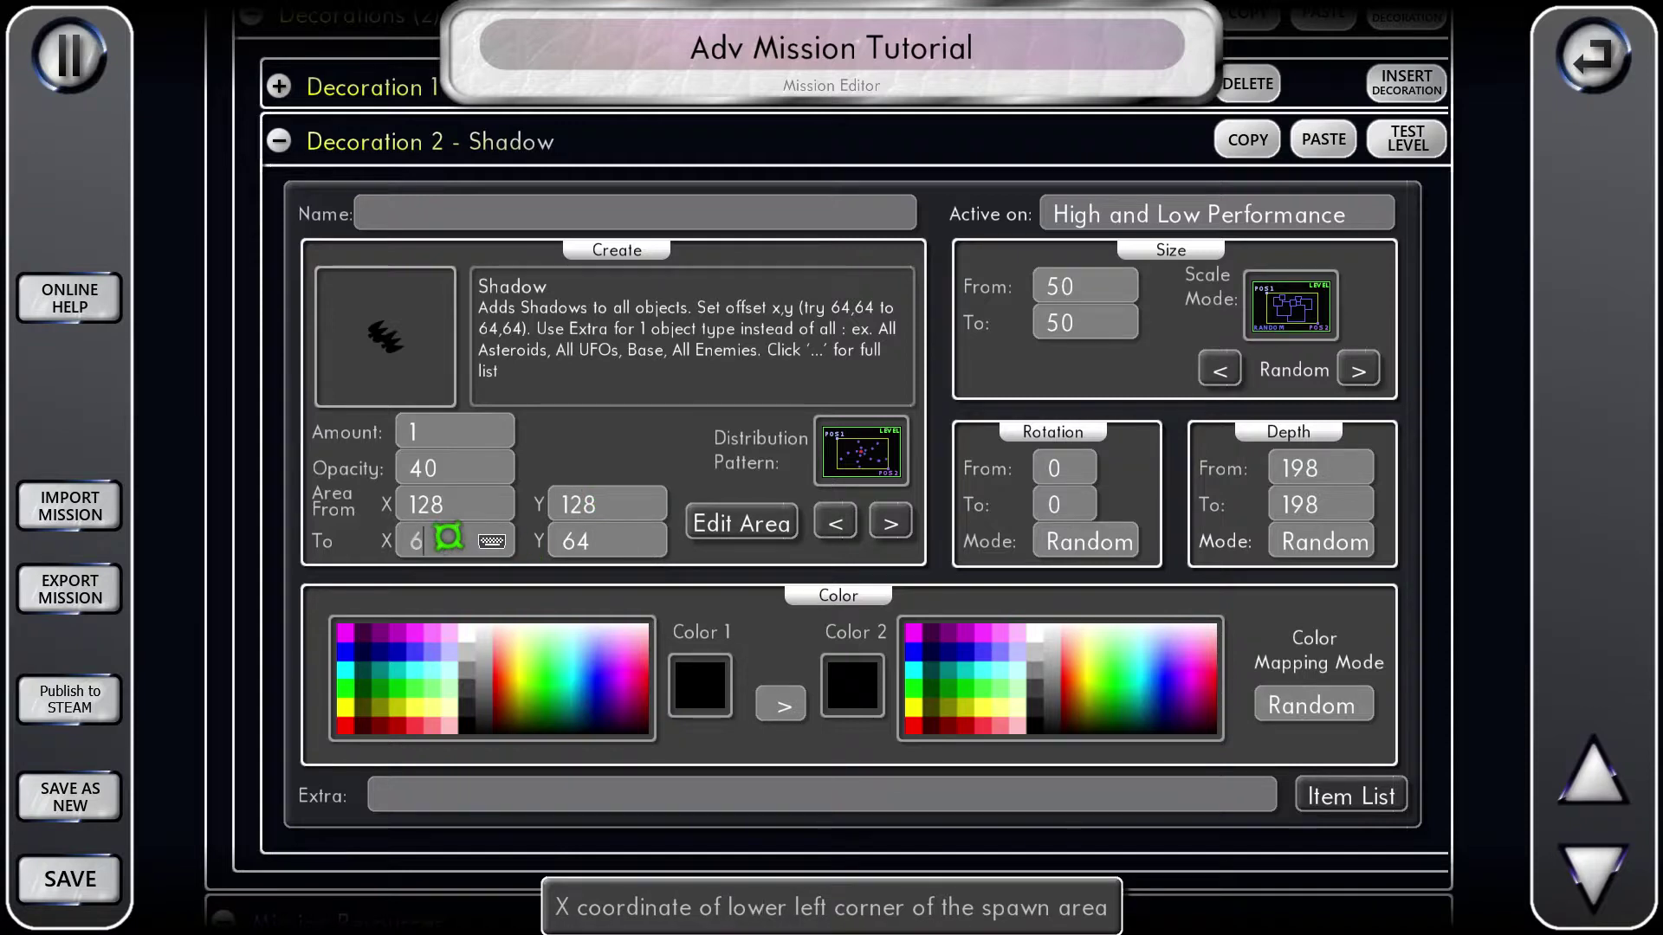
left_click(606, 546)
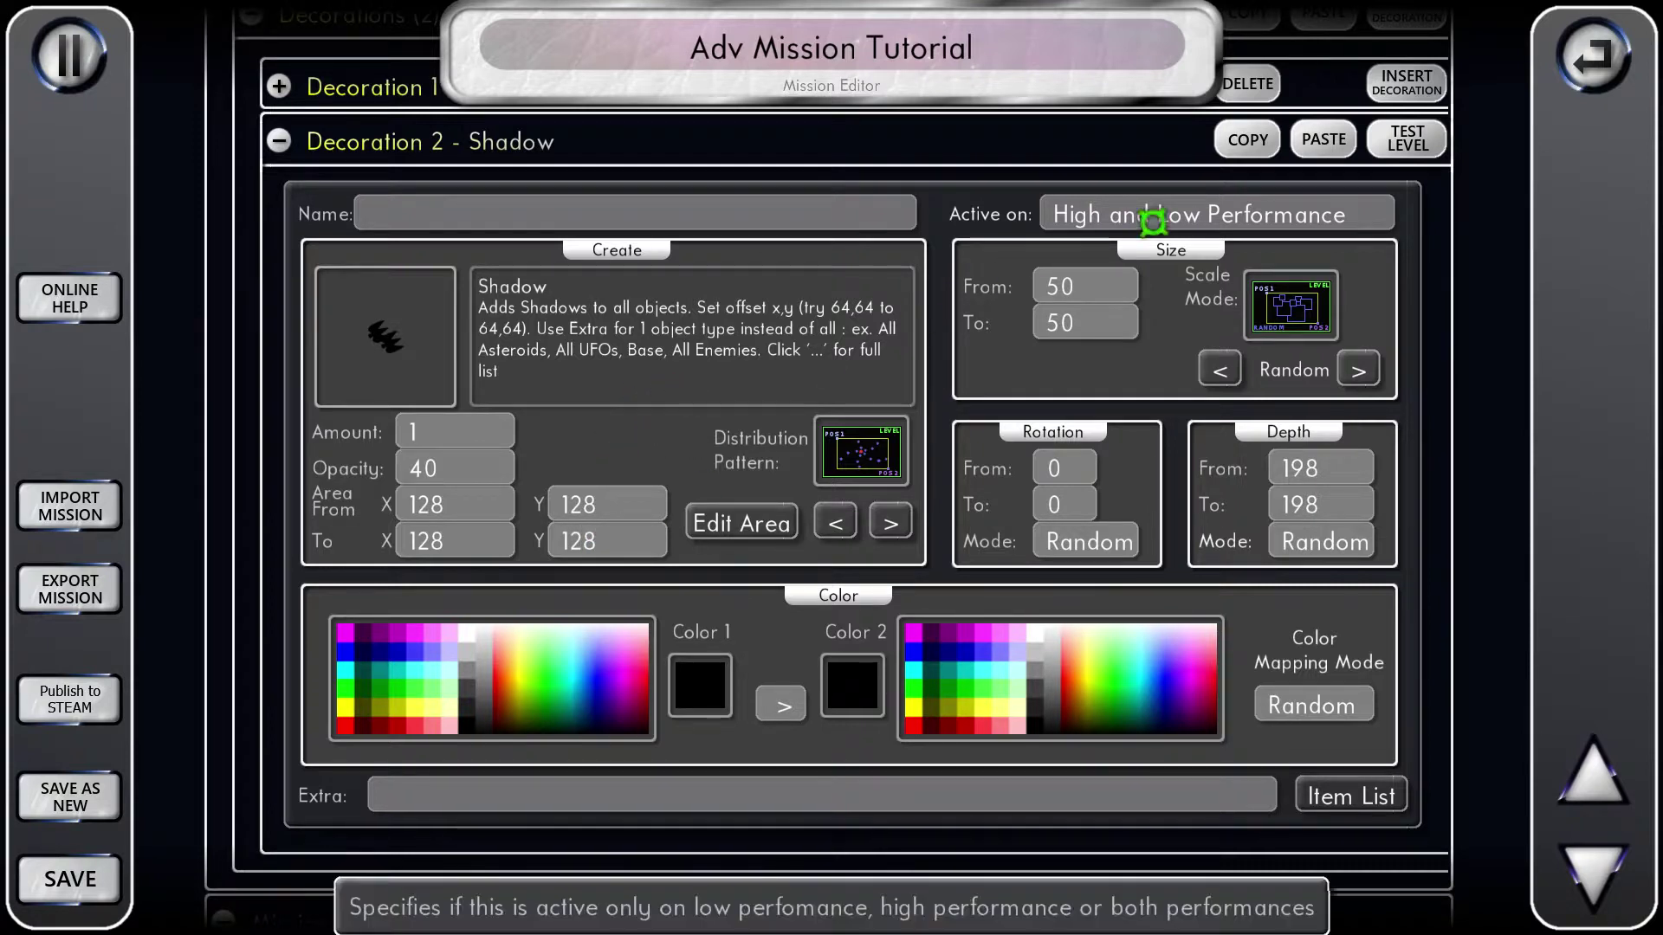
- Test the level again to examine the larger shadow offset, and return to the Mission Editor
left_click(1419, 143)
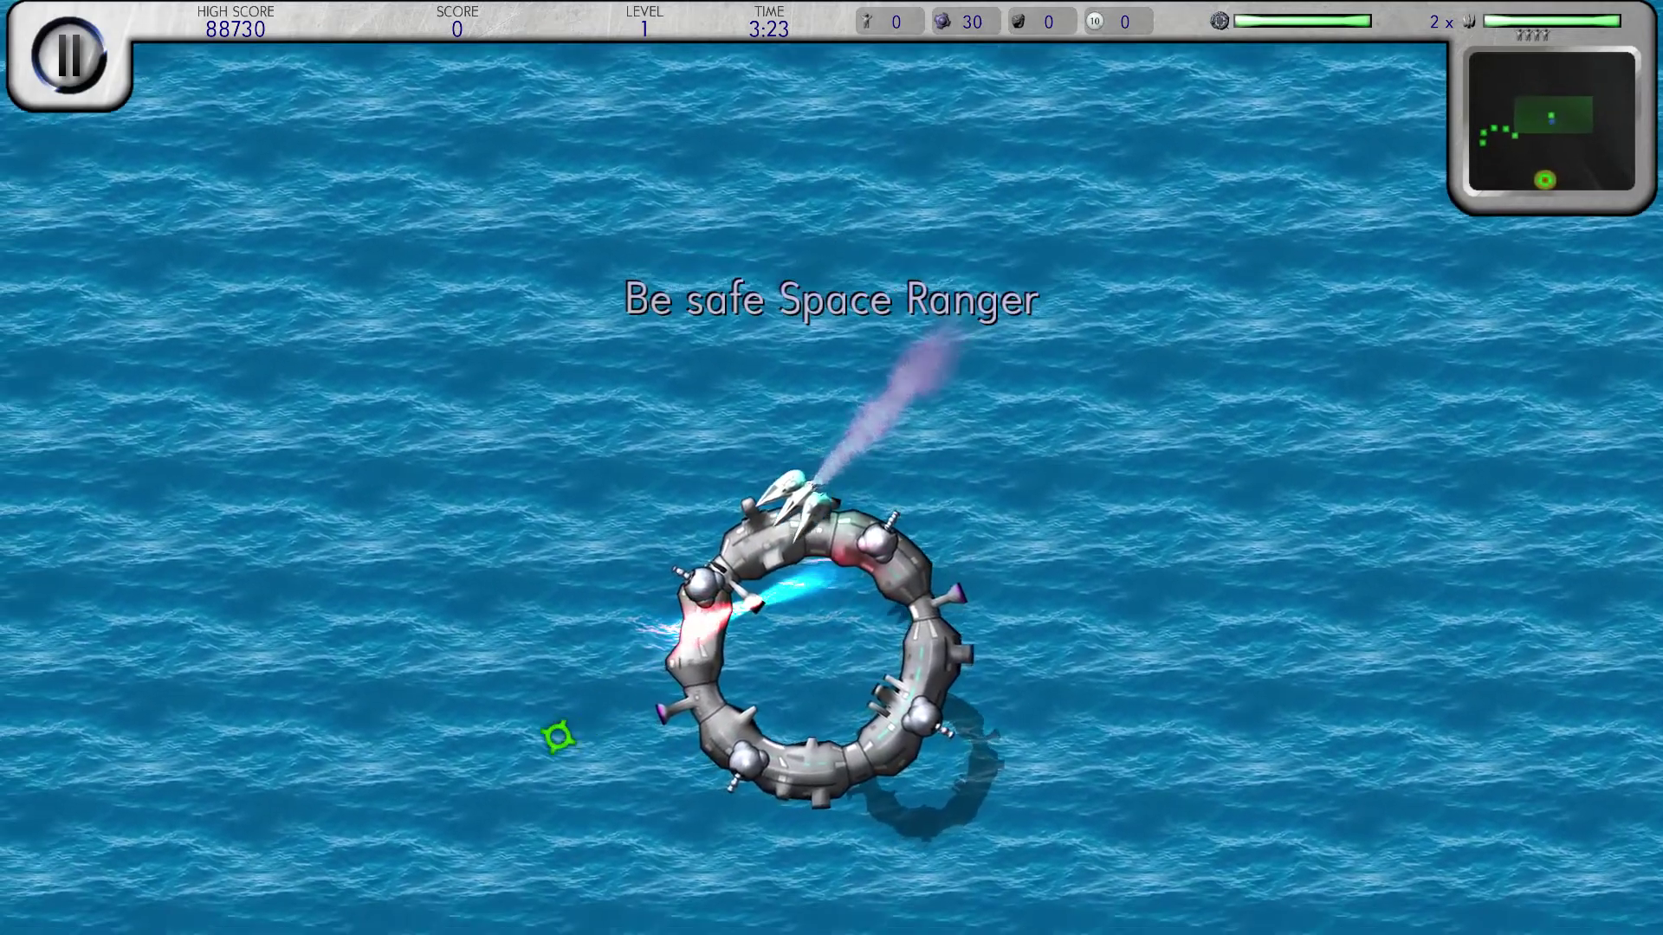
key("p")
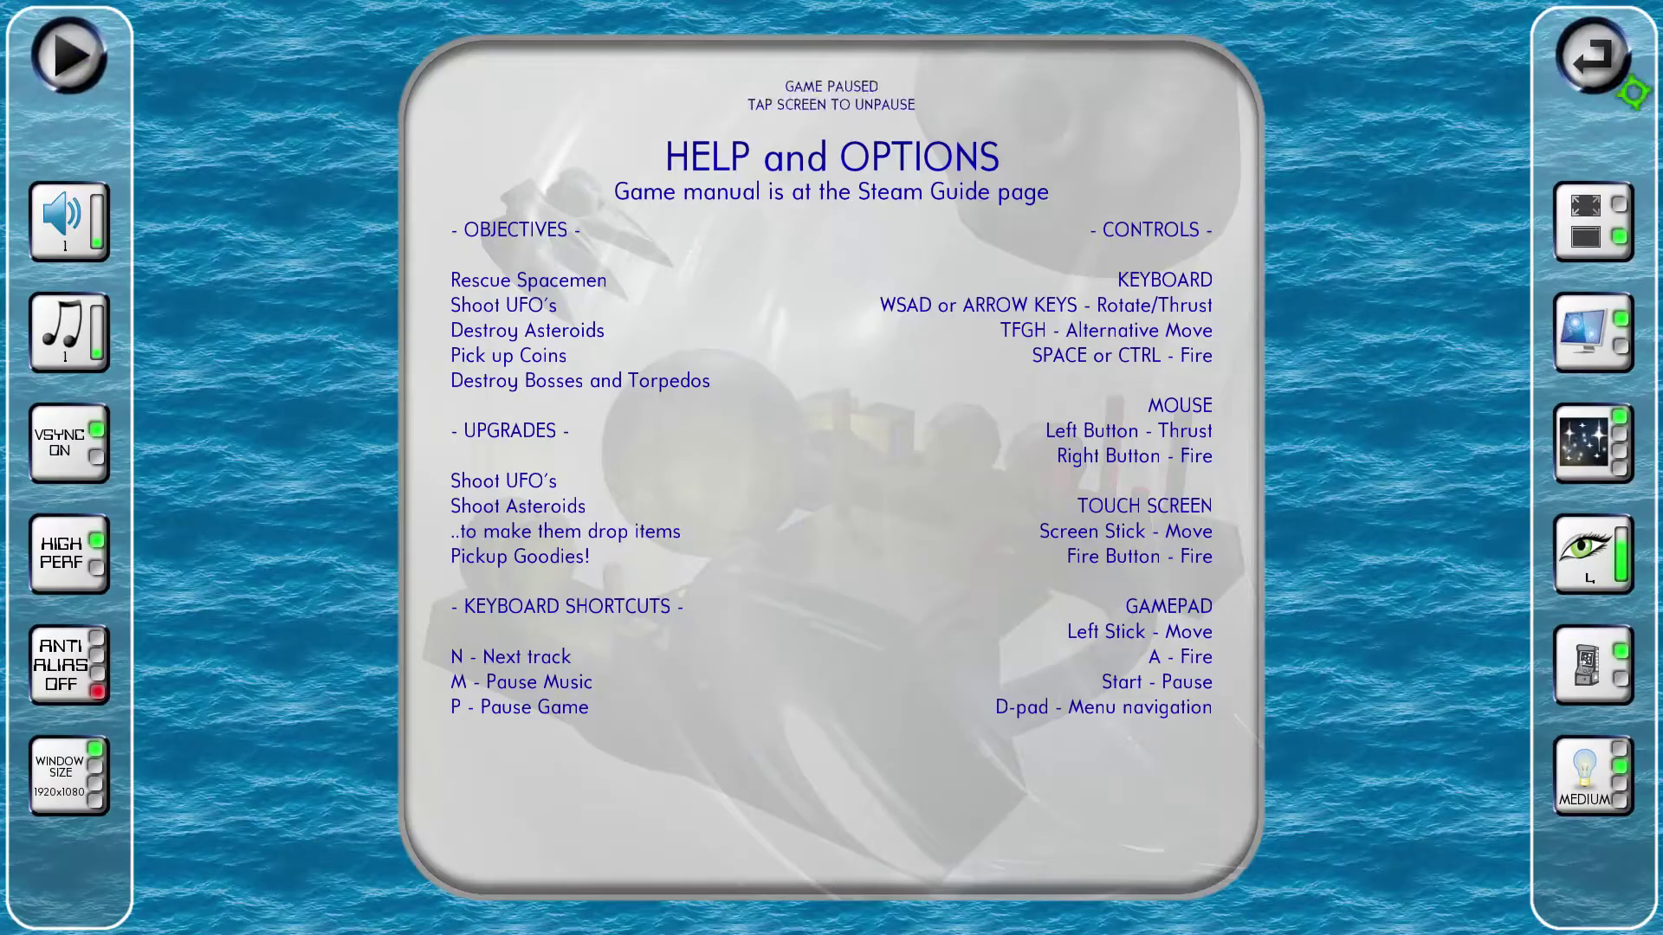
left_click(1564, 76)
left_click(1186, 611)
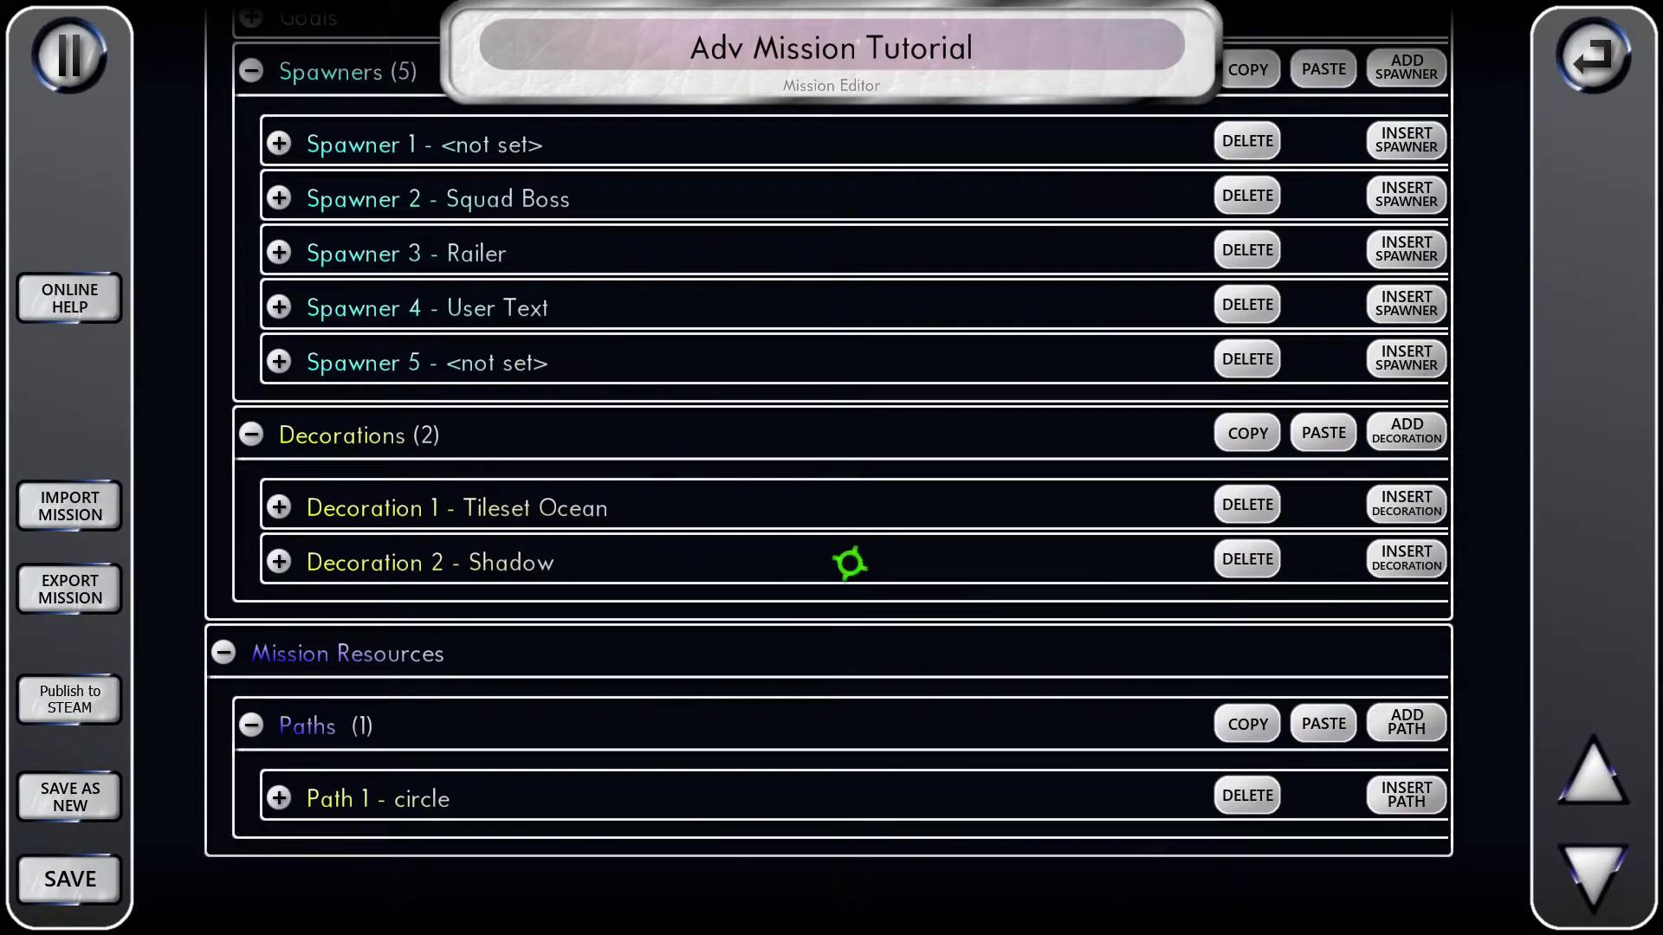
- Insert a third decoration after the Shadow and open its settings
left_click(534, 576)
left_click(517, 550)
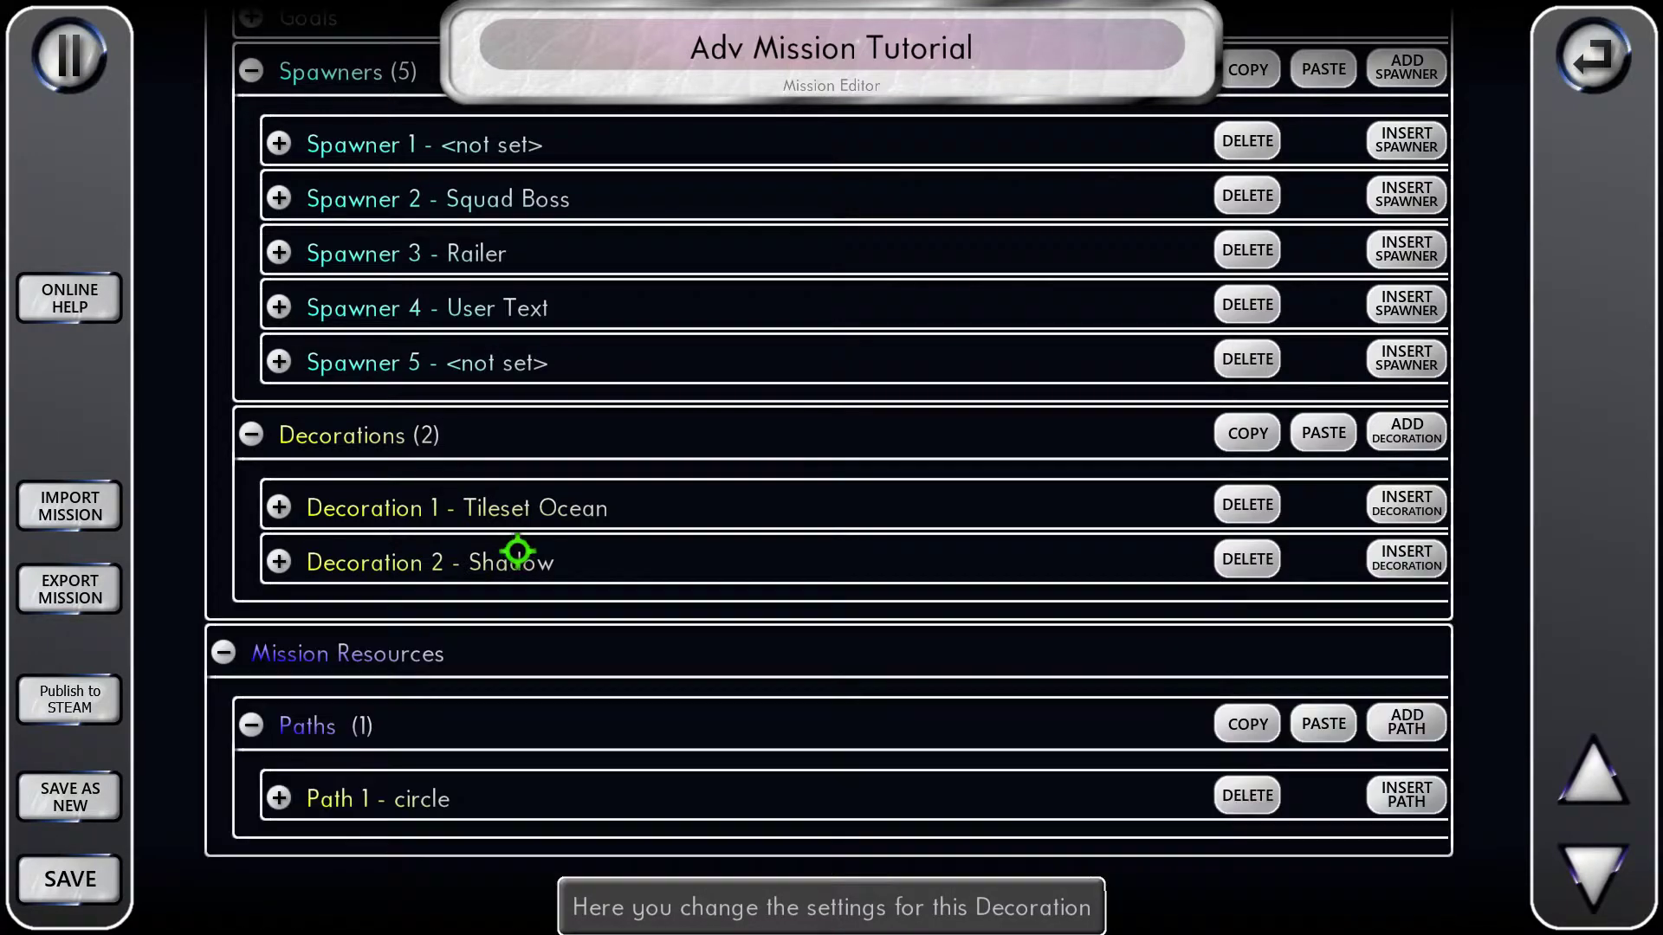
left_click(1404, 554)
left_click(471, 613)
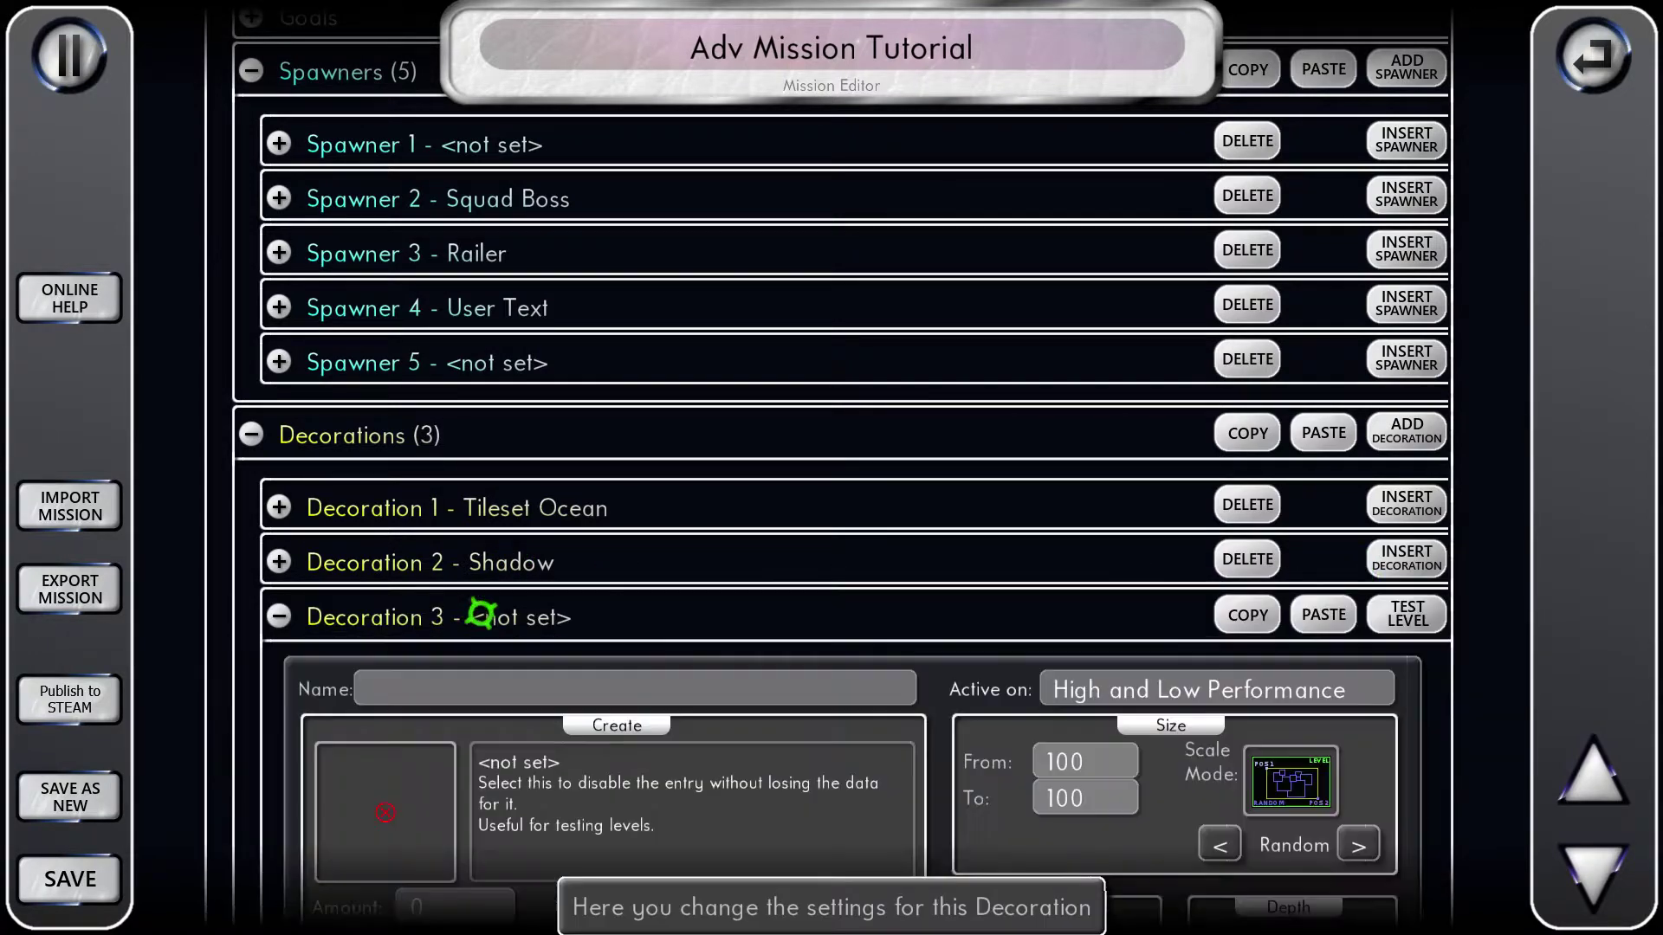
- Set the third decoration's type to Objects Ambient Light
left_click(384, 530)
scroll(672, 438, "down", 5)
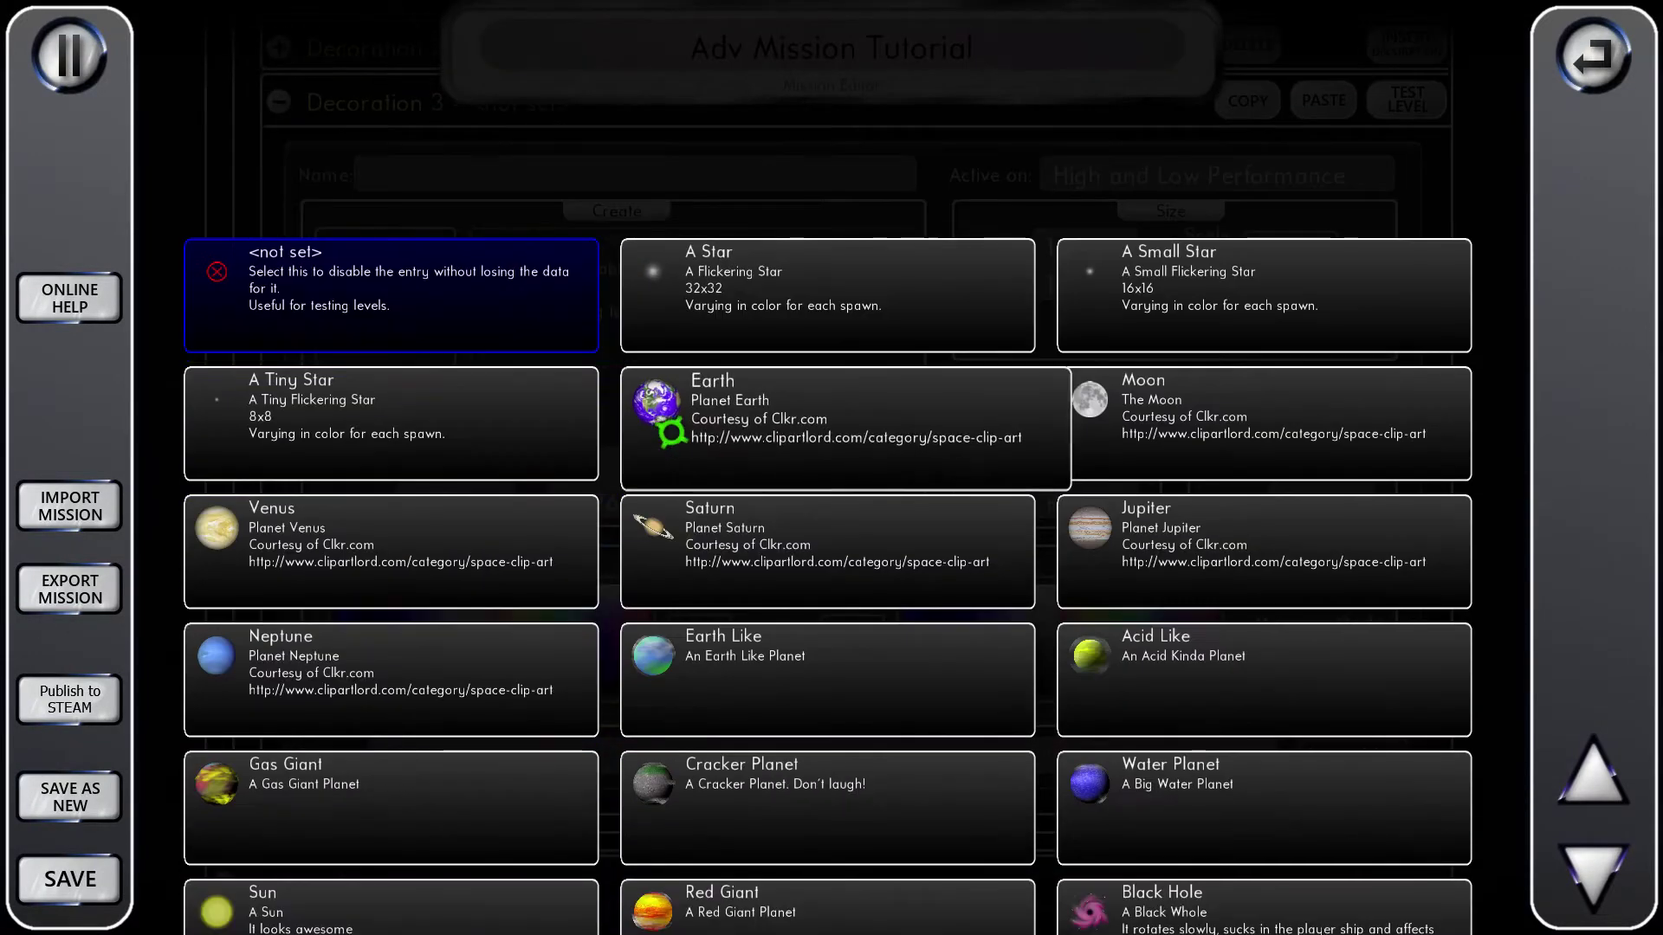
scroll(672, 431, "down", 5)
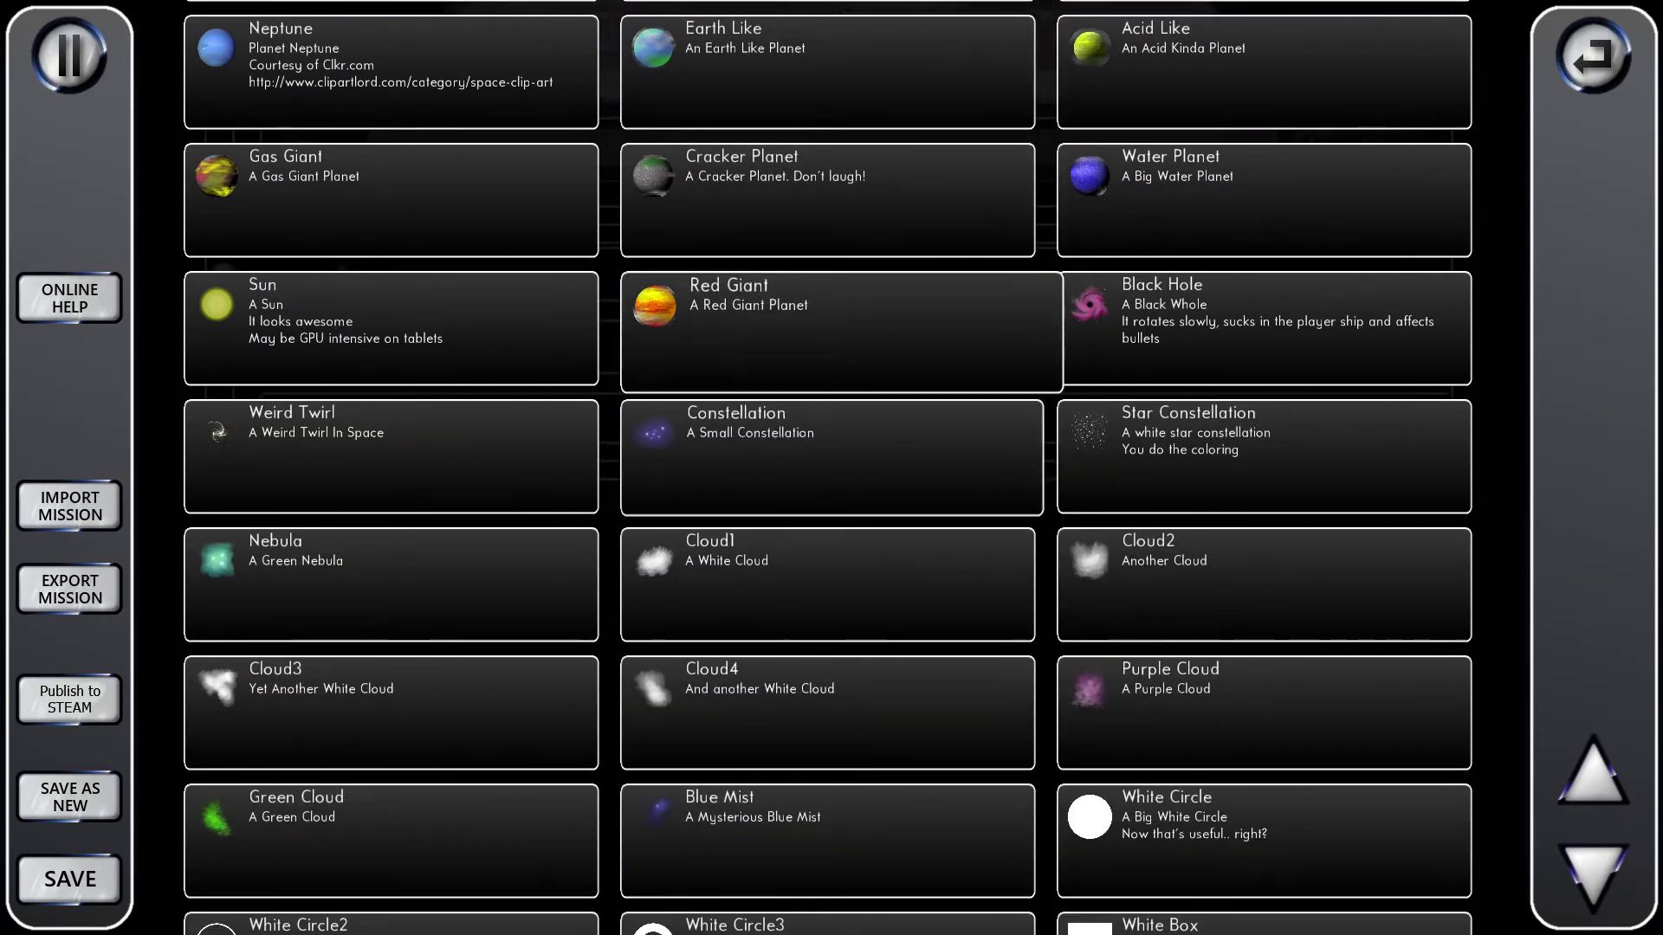
scroll(672, 431, "down", 7)
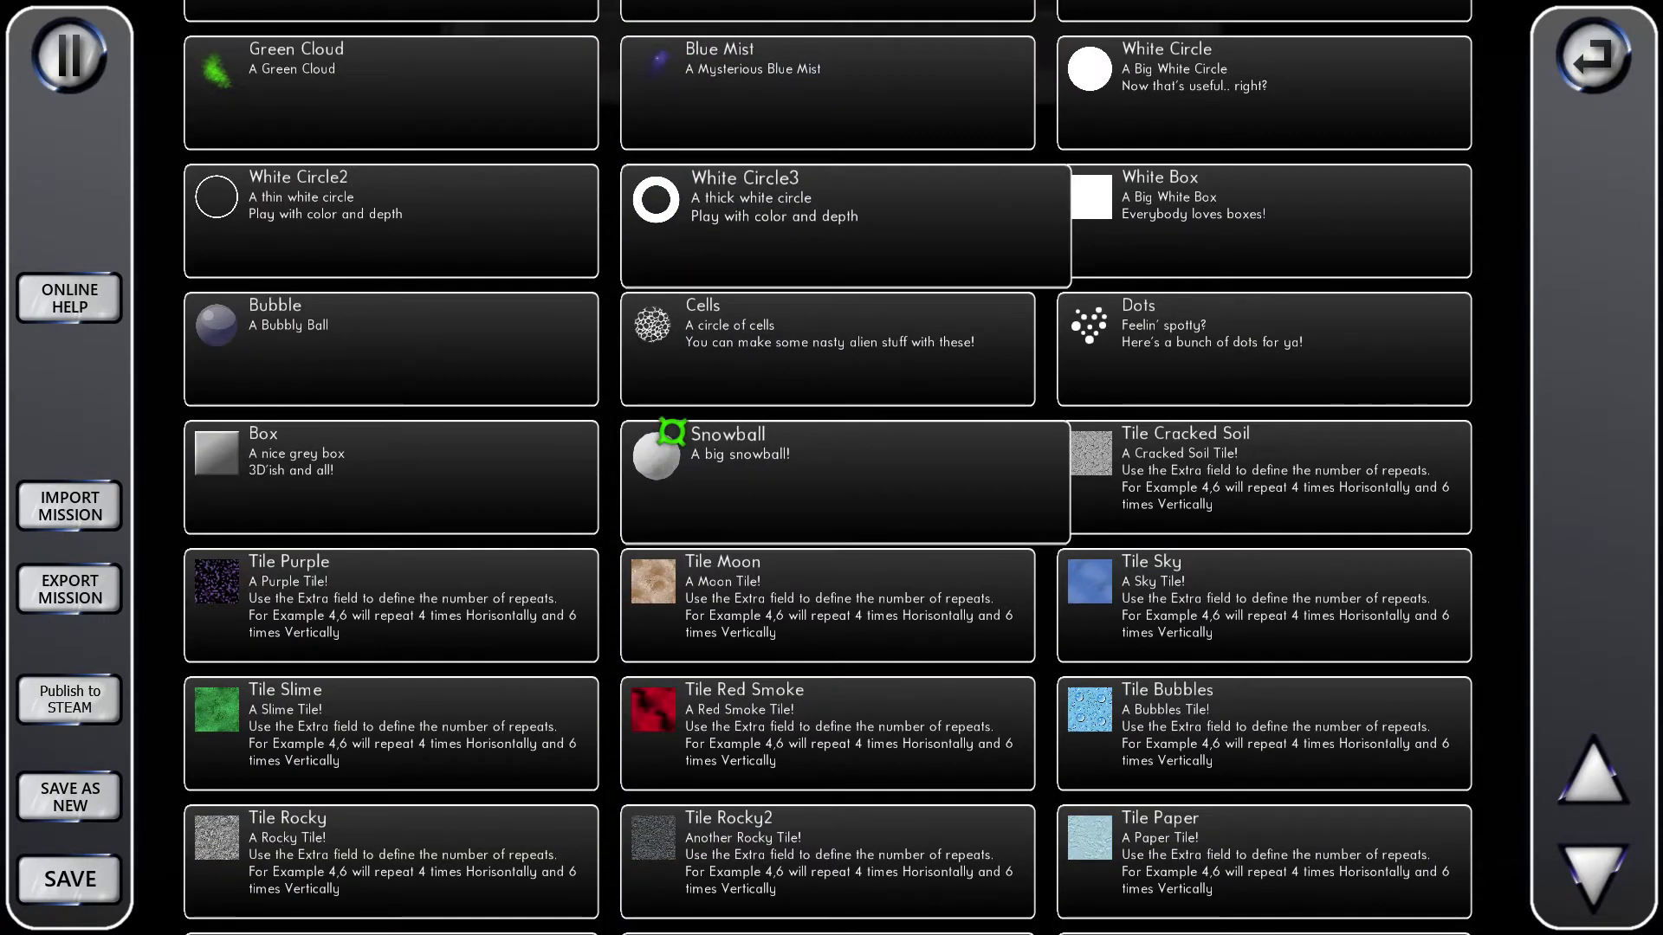
scroll(671, 431, "down", 3)
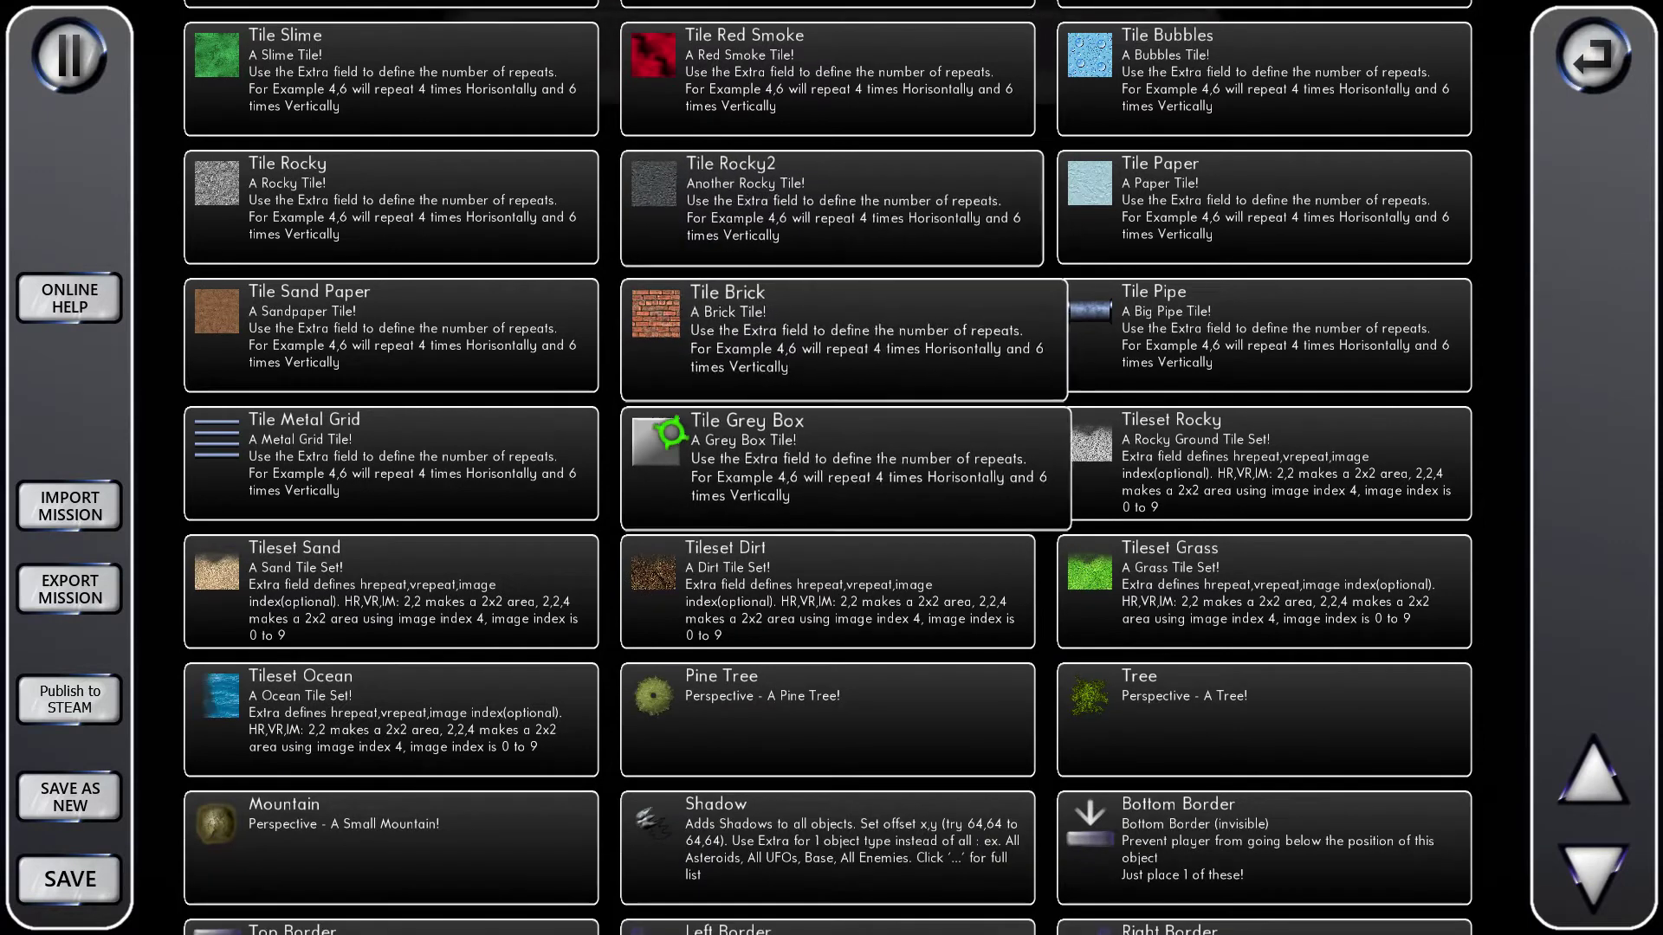
scroll(468, 424, "down", 3)
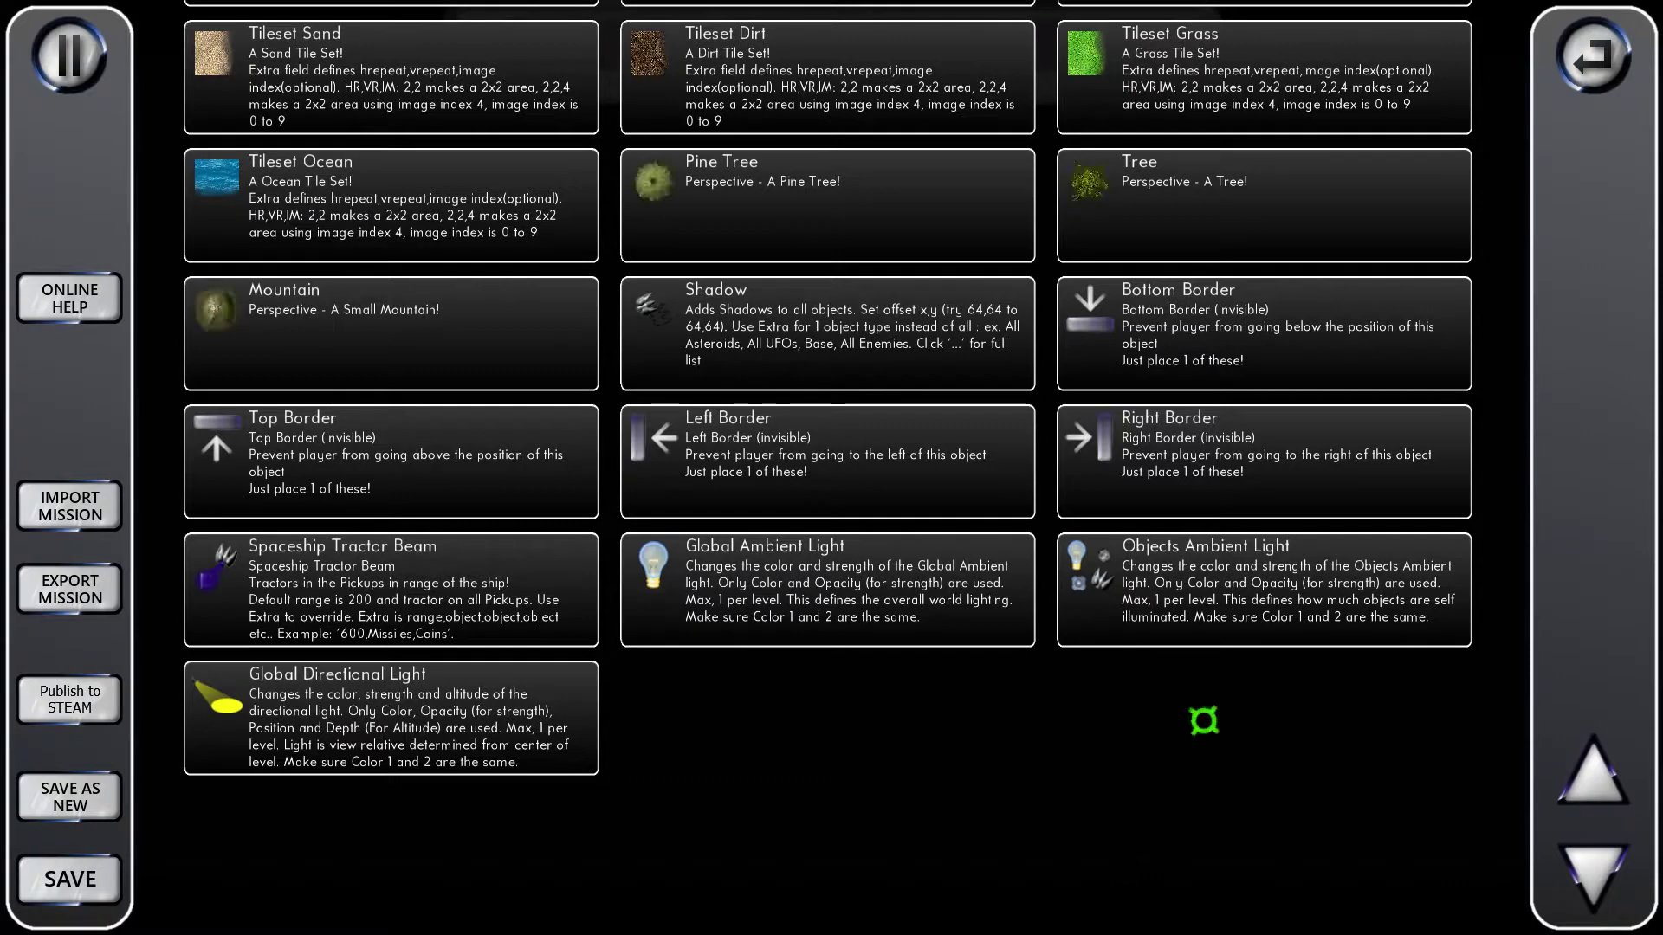
left_click(1207, 579)
- Set both Color 1 and Color 2 of the Objects Ambient Light to red
scroll(631, 475, "down", 3)
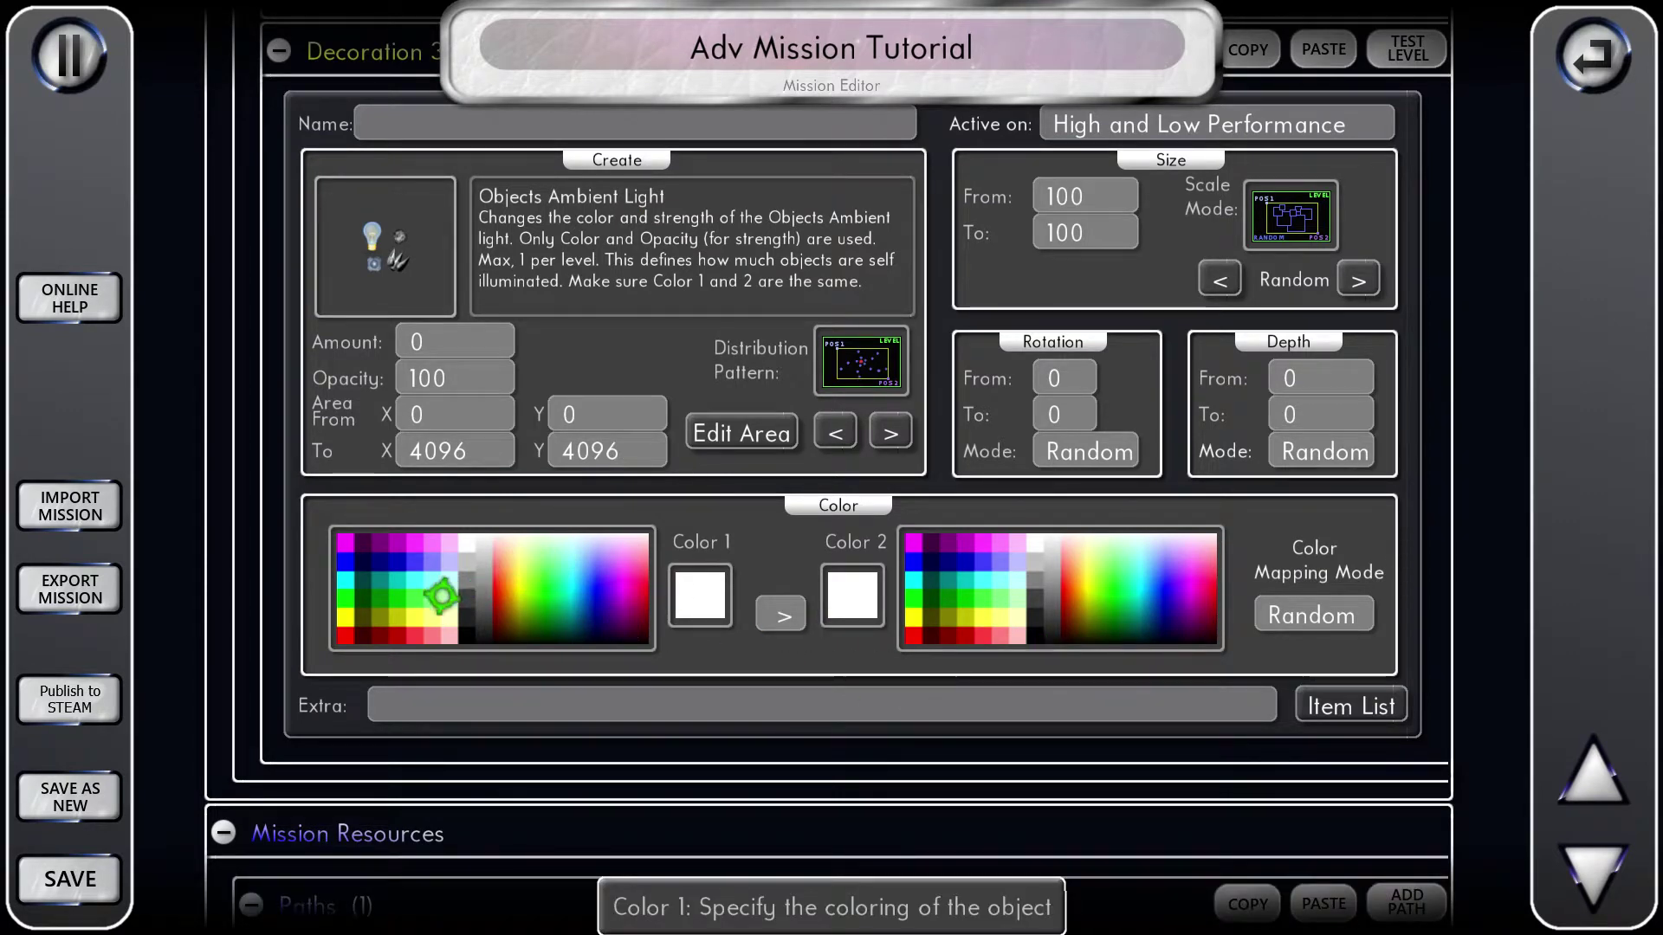
left_click(411, 637)
scroll(442, 610, "up", 3)
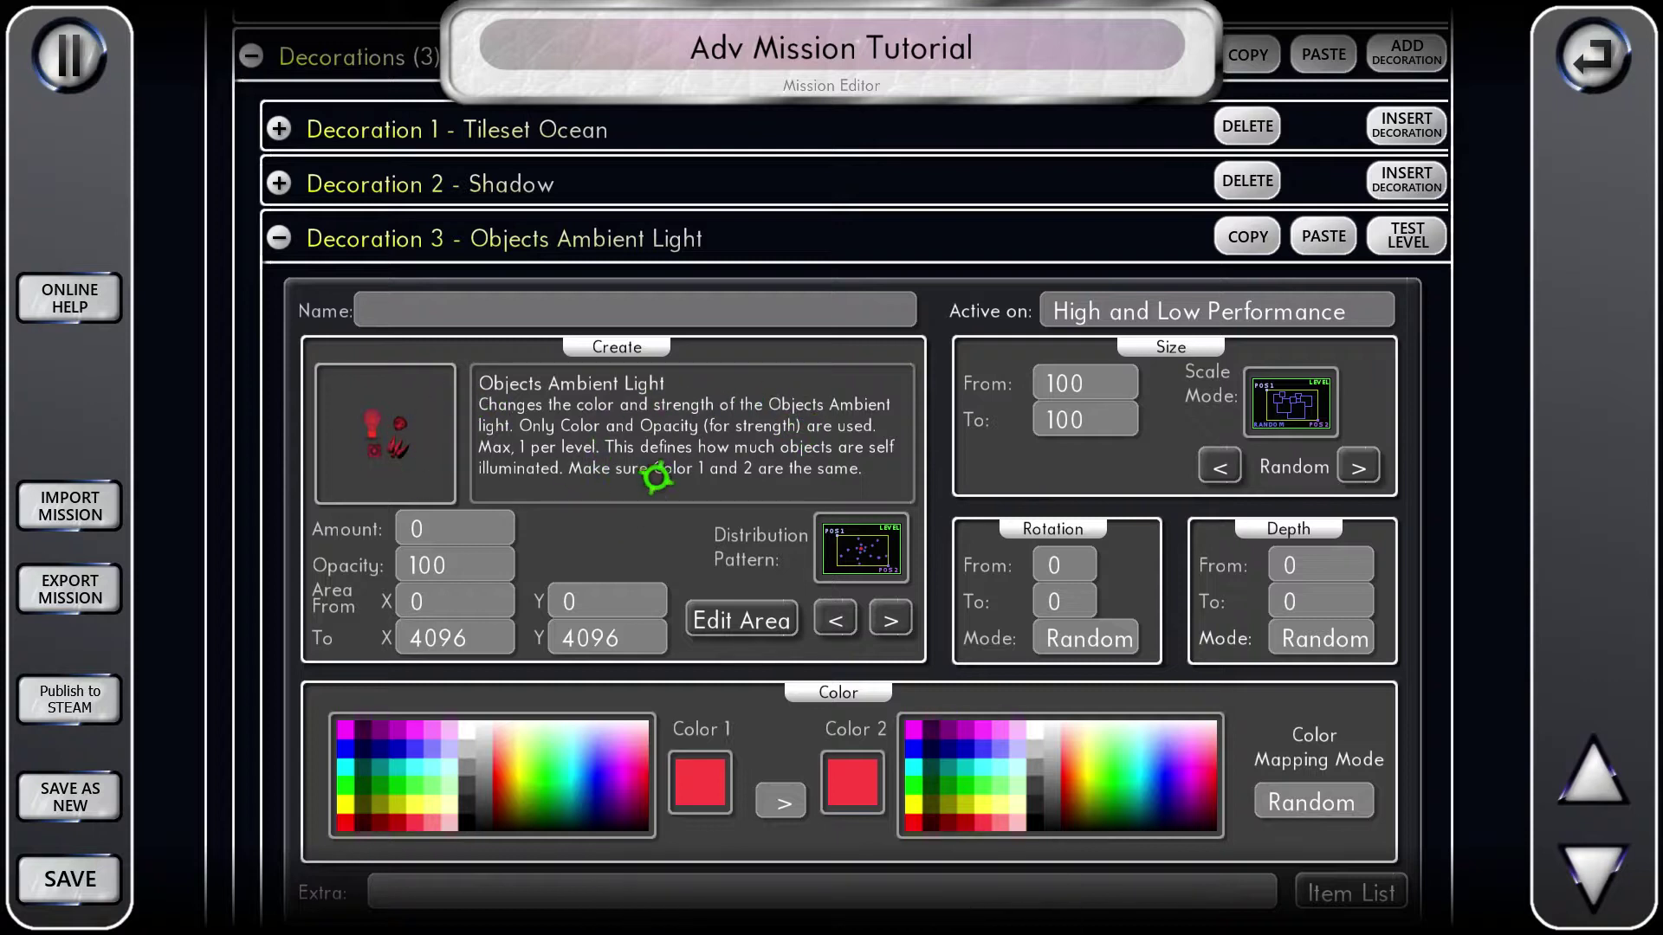
scroll(665, 471, "down", 1)
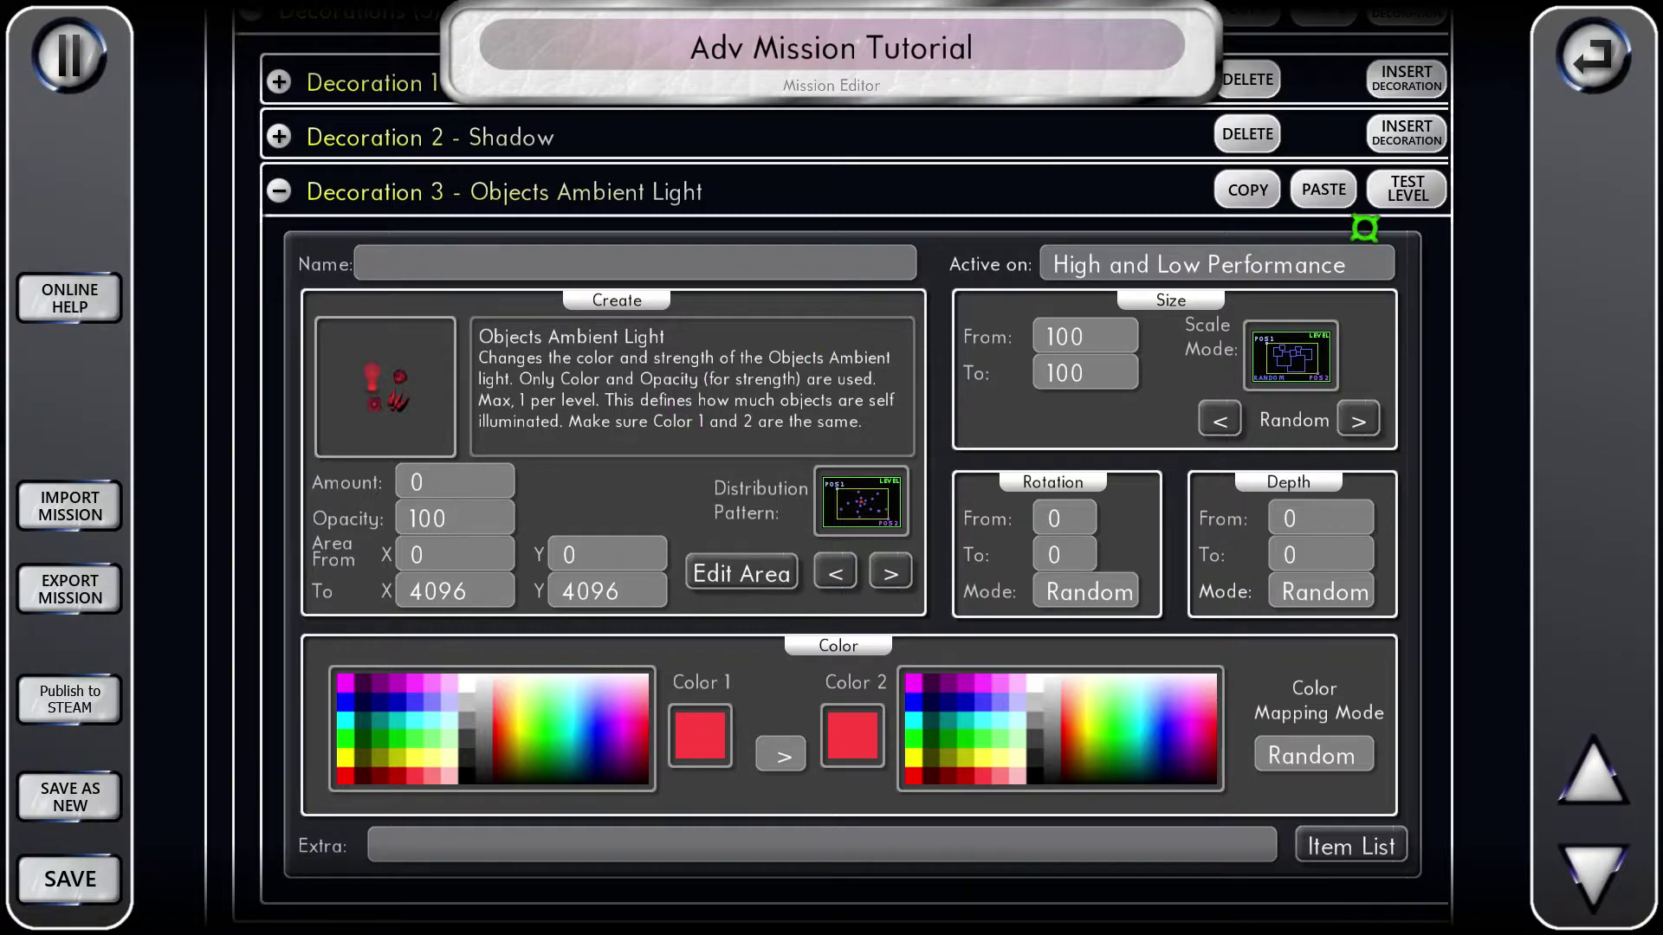
- Test the level to examine the ambient light on the objects, and return to the Mission Editor
left_click(1404, 192)
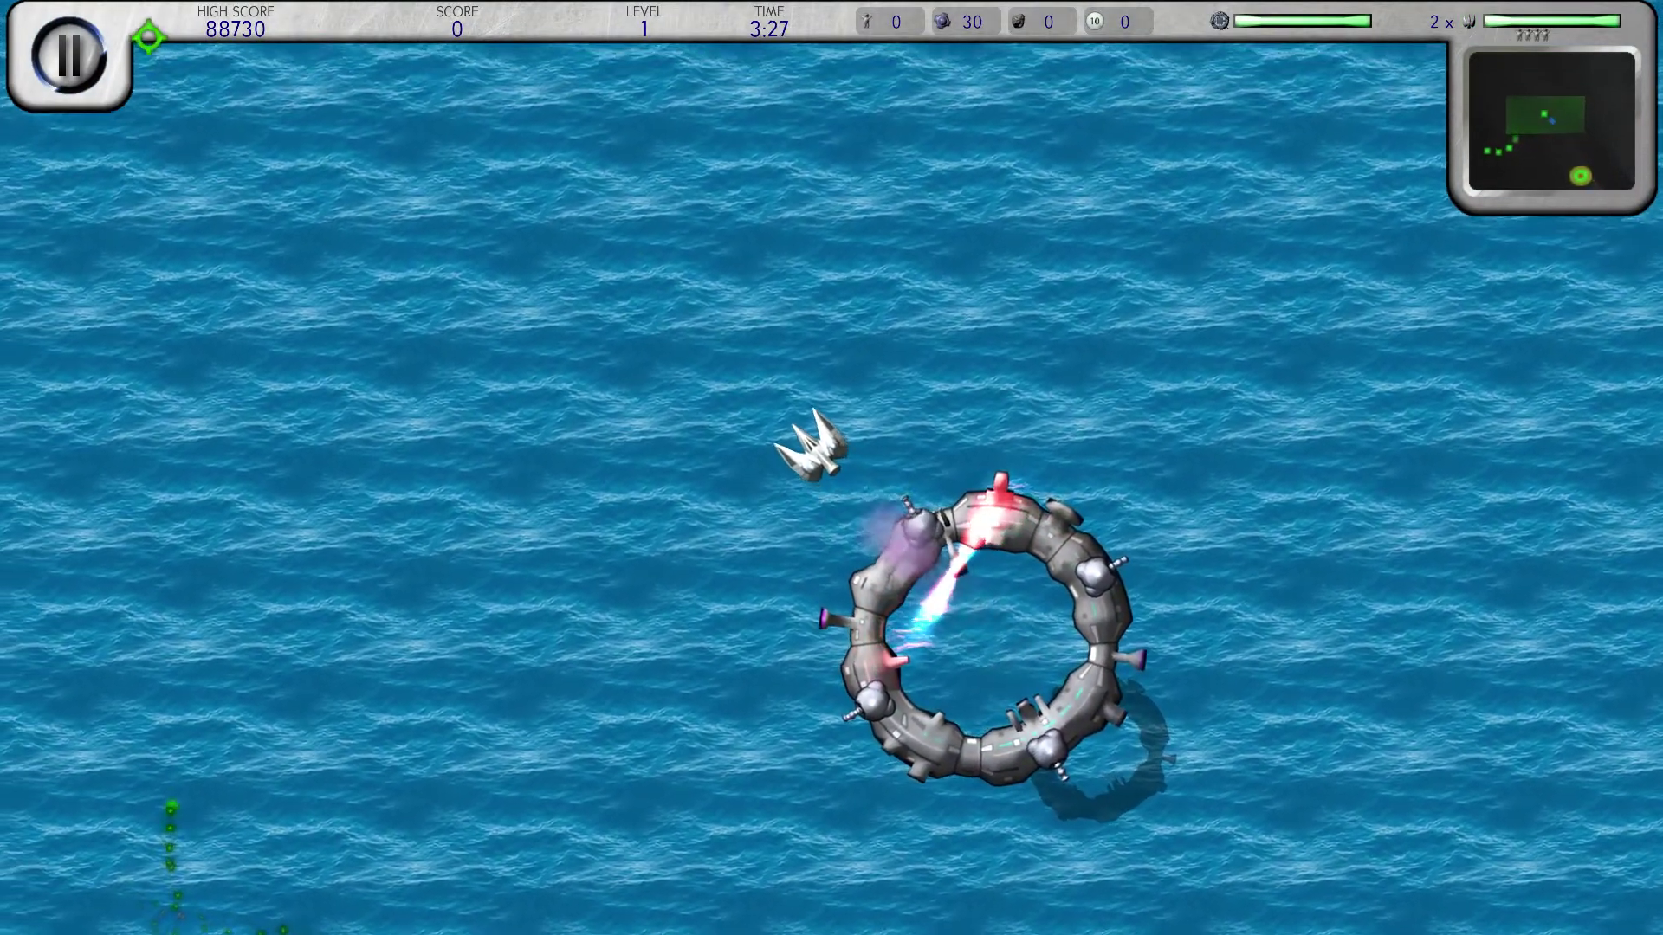
left_click(69, 54)
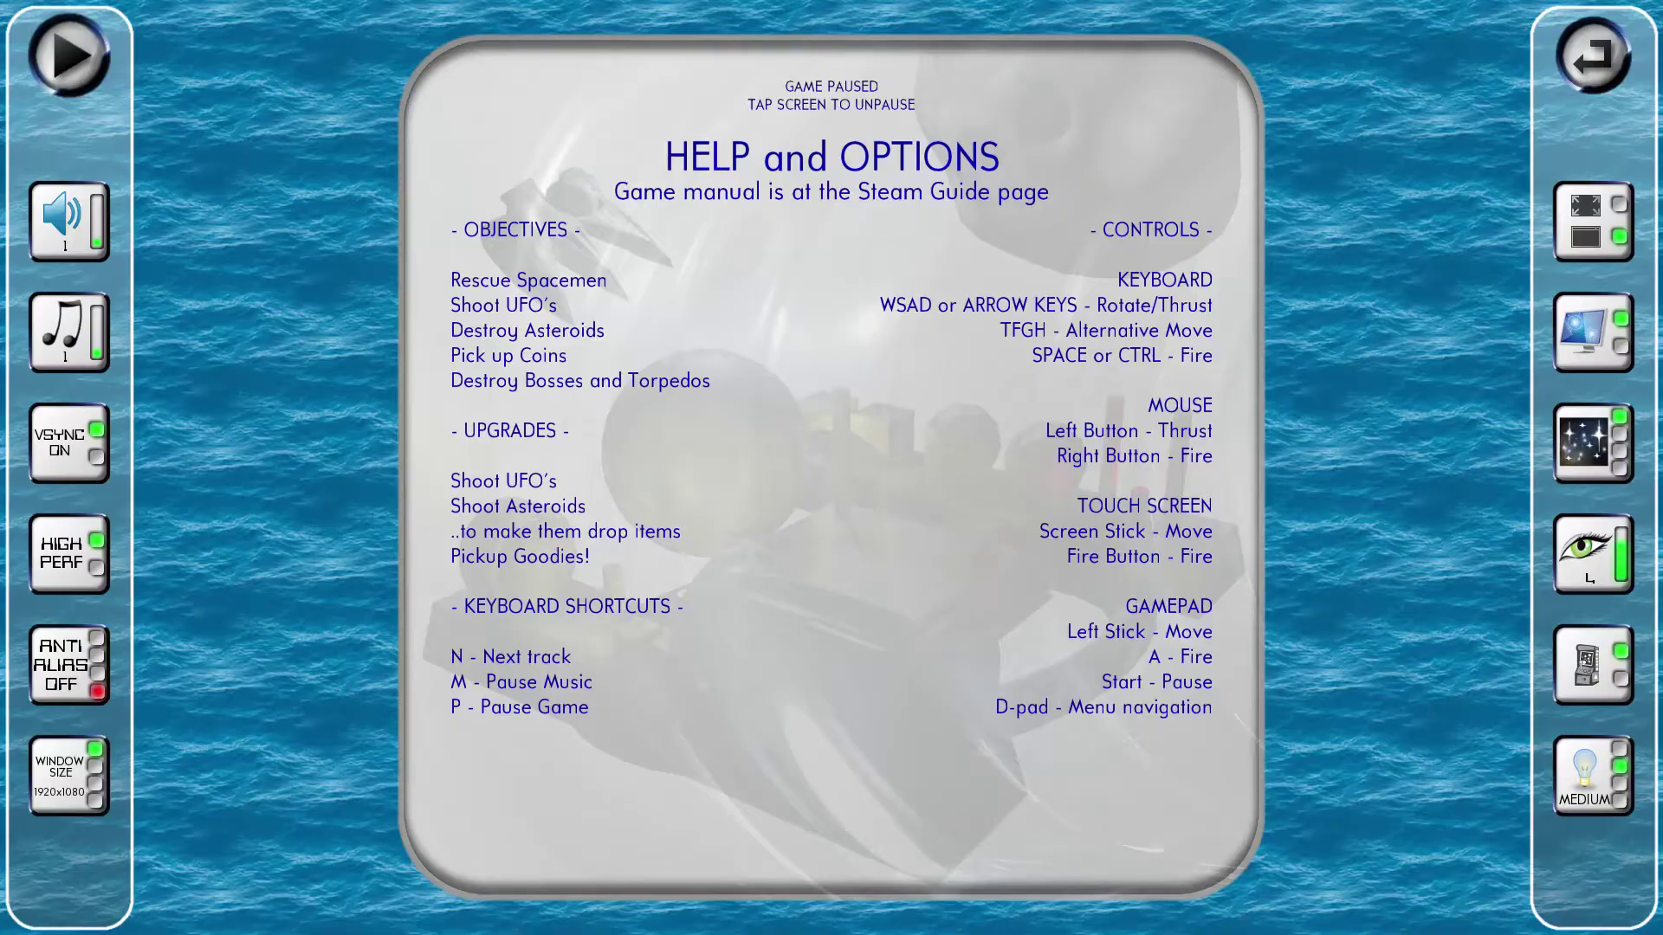
left_click(1594, 54)
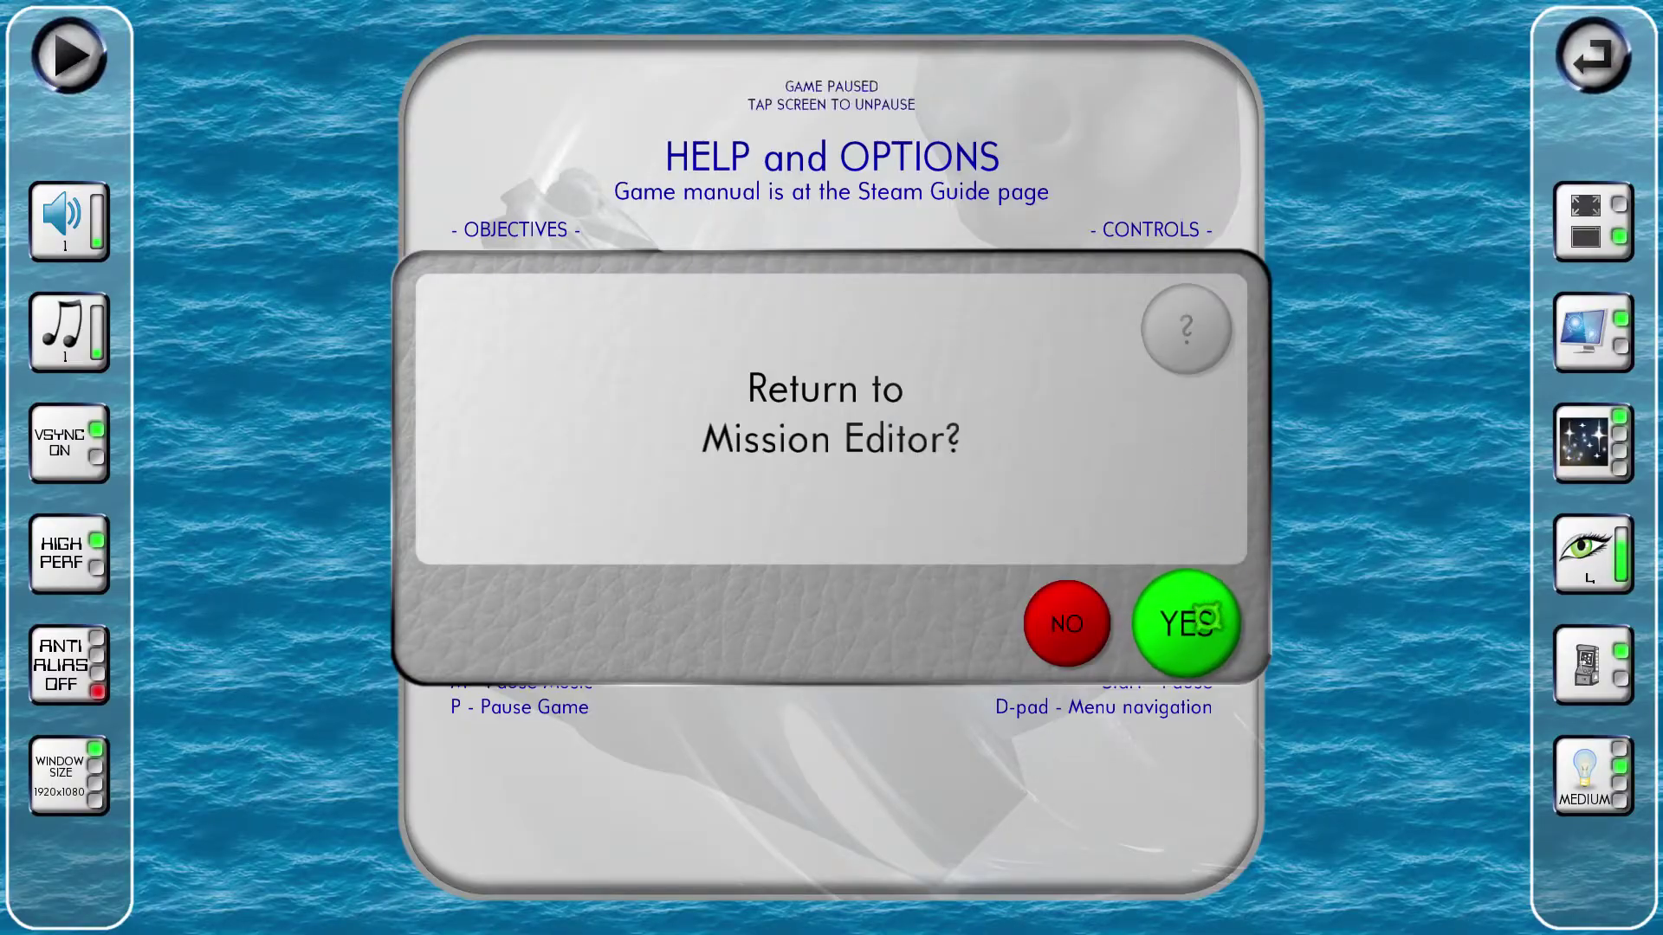
left_click(1188, 619)
- Set the Objects Ambient Light's amount to 1
scroll(690, 490, "down", 5)
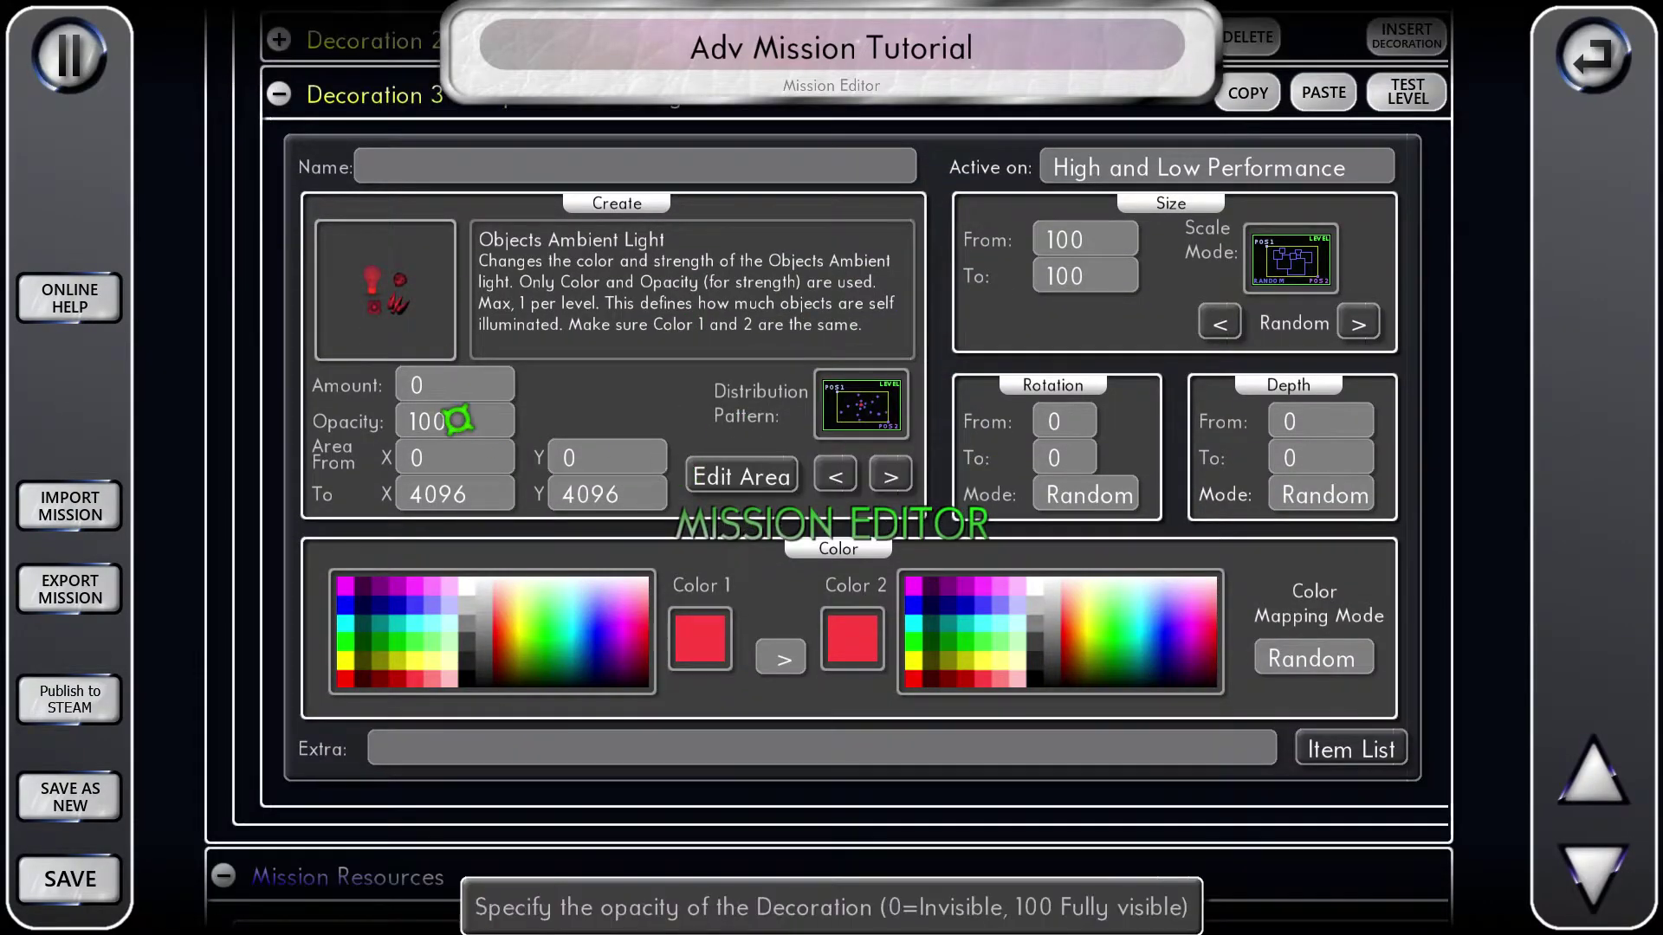
left_click(483, 382)
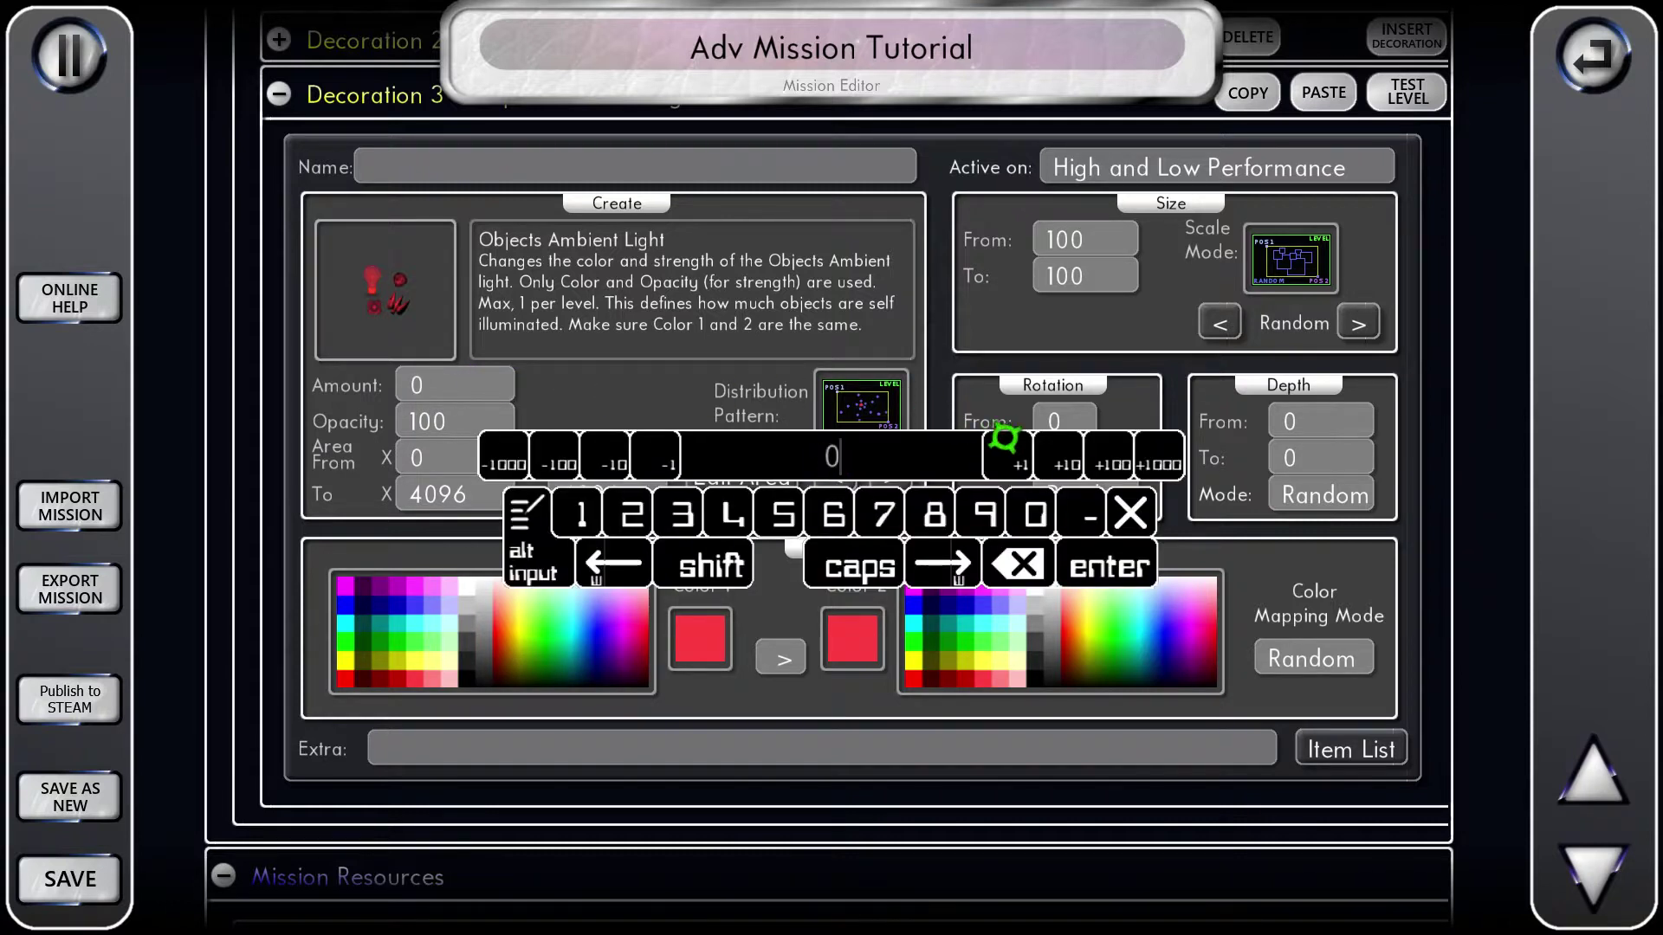
left_click(577, 372)
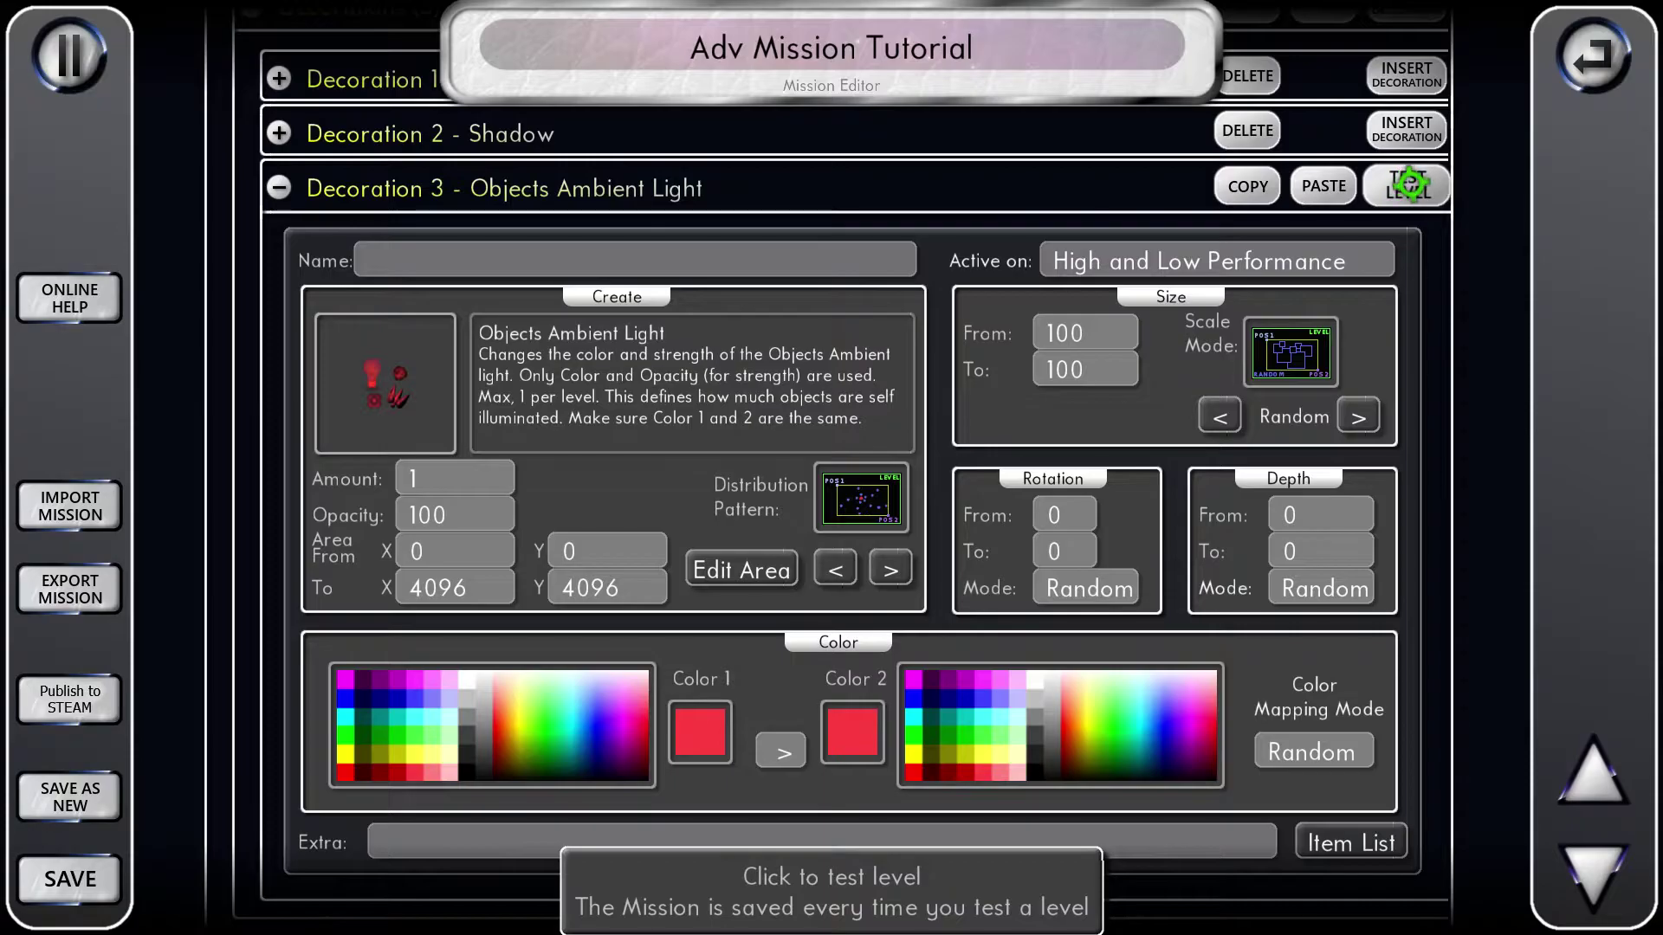
- Test the level again to examine the red lighting on the ship, base and UFOs, and return to the Mission Editor
left_click(1409, 184)
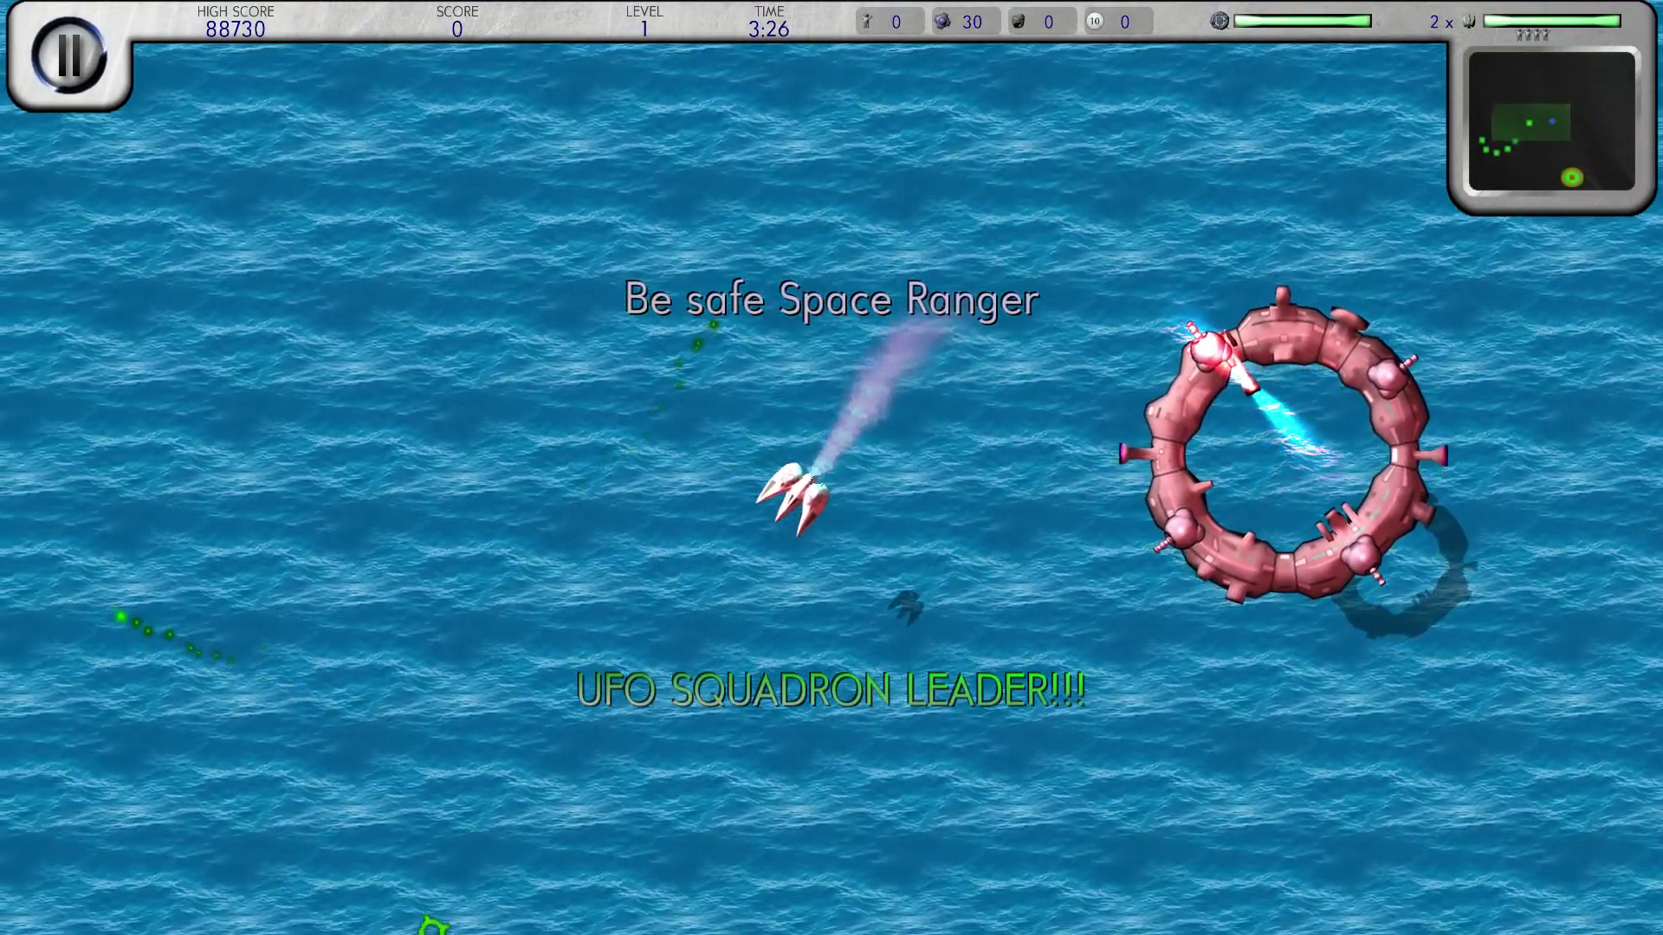
mouse_move(485, 876)
left_mouse_down()
mouse_move(575, 639)
mouse_move(1136, 618)
mouse_move(1380, 546)
mouse_move(1308, 677)
mouse_move(977, 884)
mouse_move(817, 898)
mouse_move(679, 788)
mouse_move(651, 633)
mouse_move(976, 408)
mouse_move(1177, 193)
mouse_move(1184, 153)
mouse_move(381, 13)
left_mouse_up()
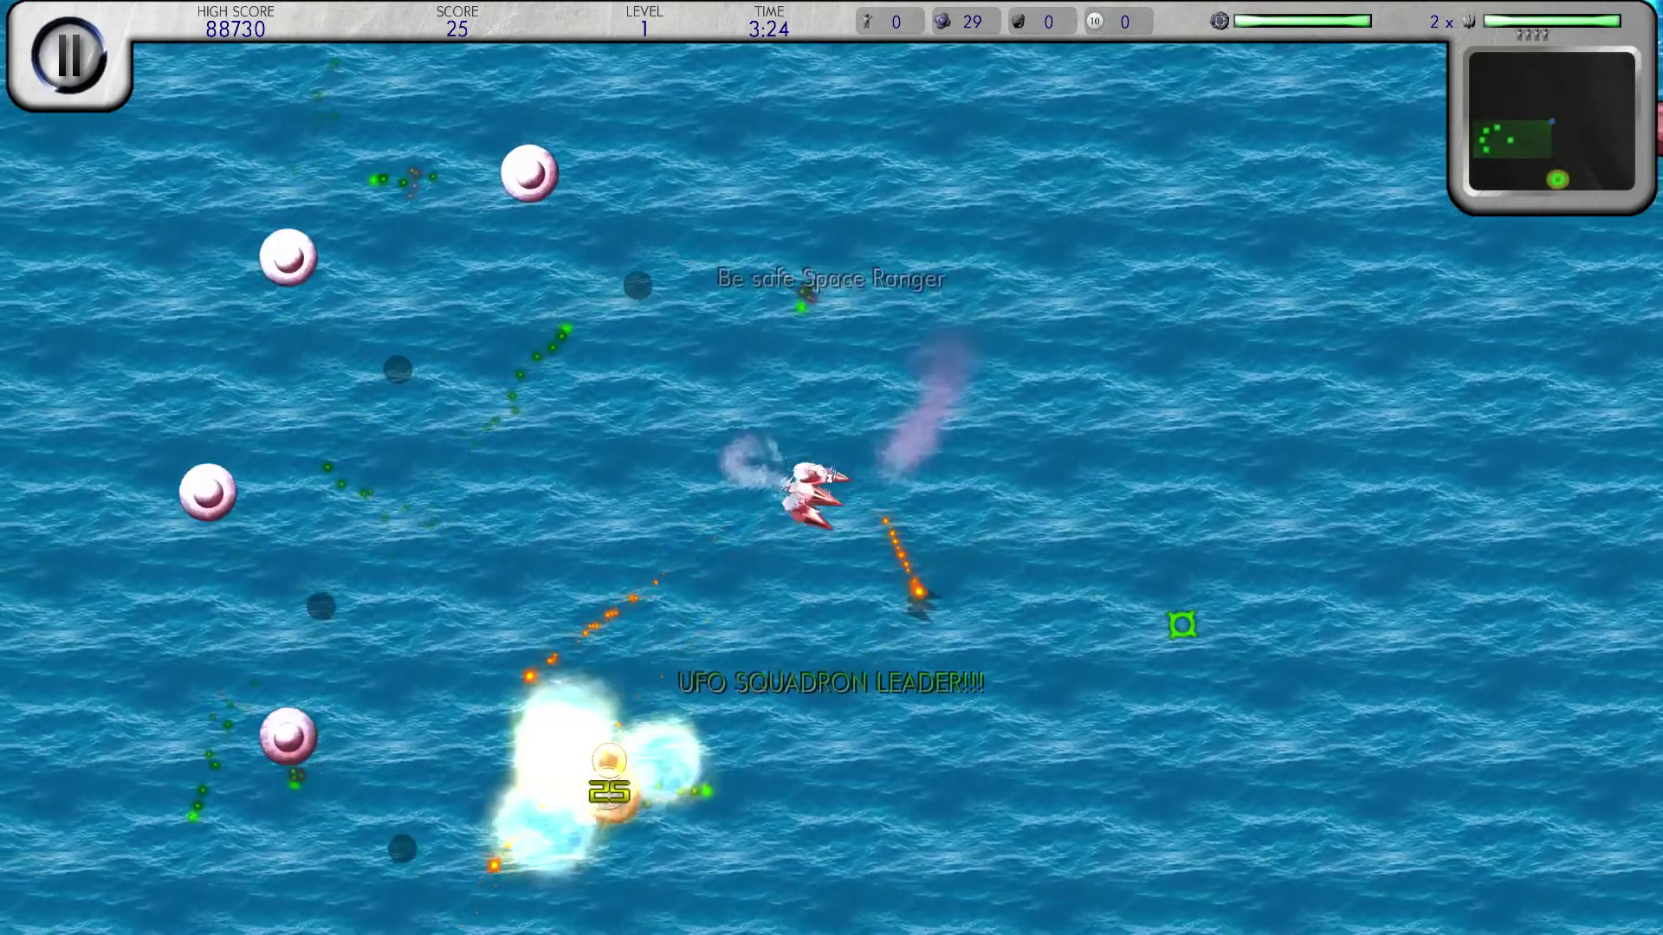
key("p")
left_click(1594, 56)
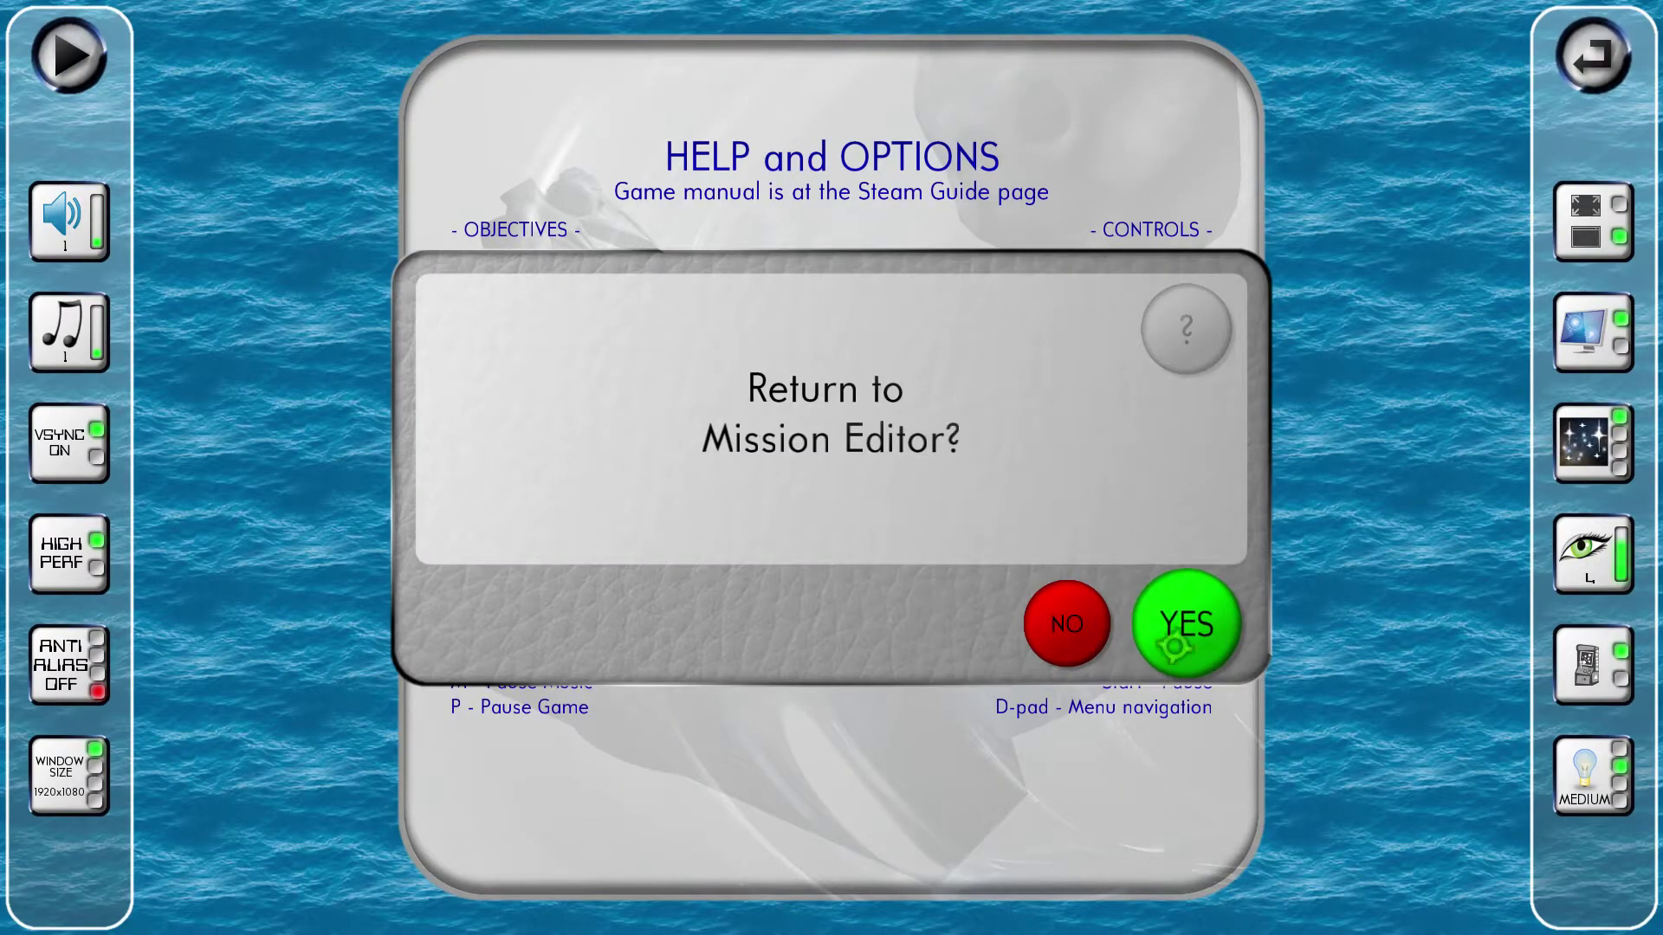
left_click(1172, 676)
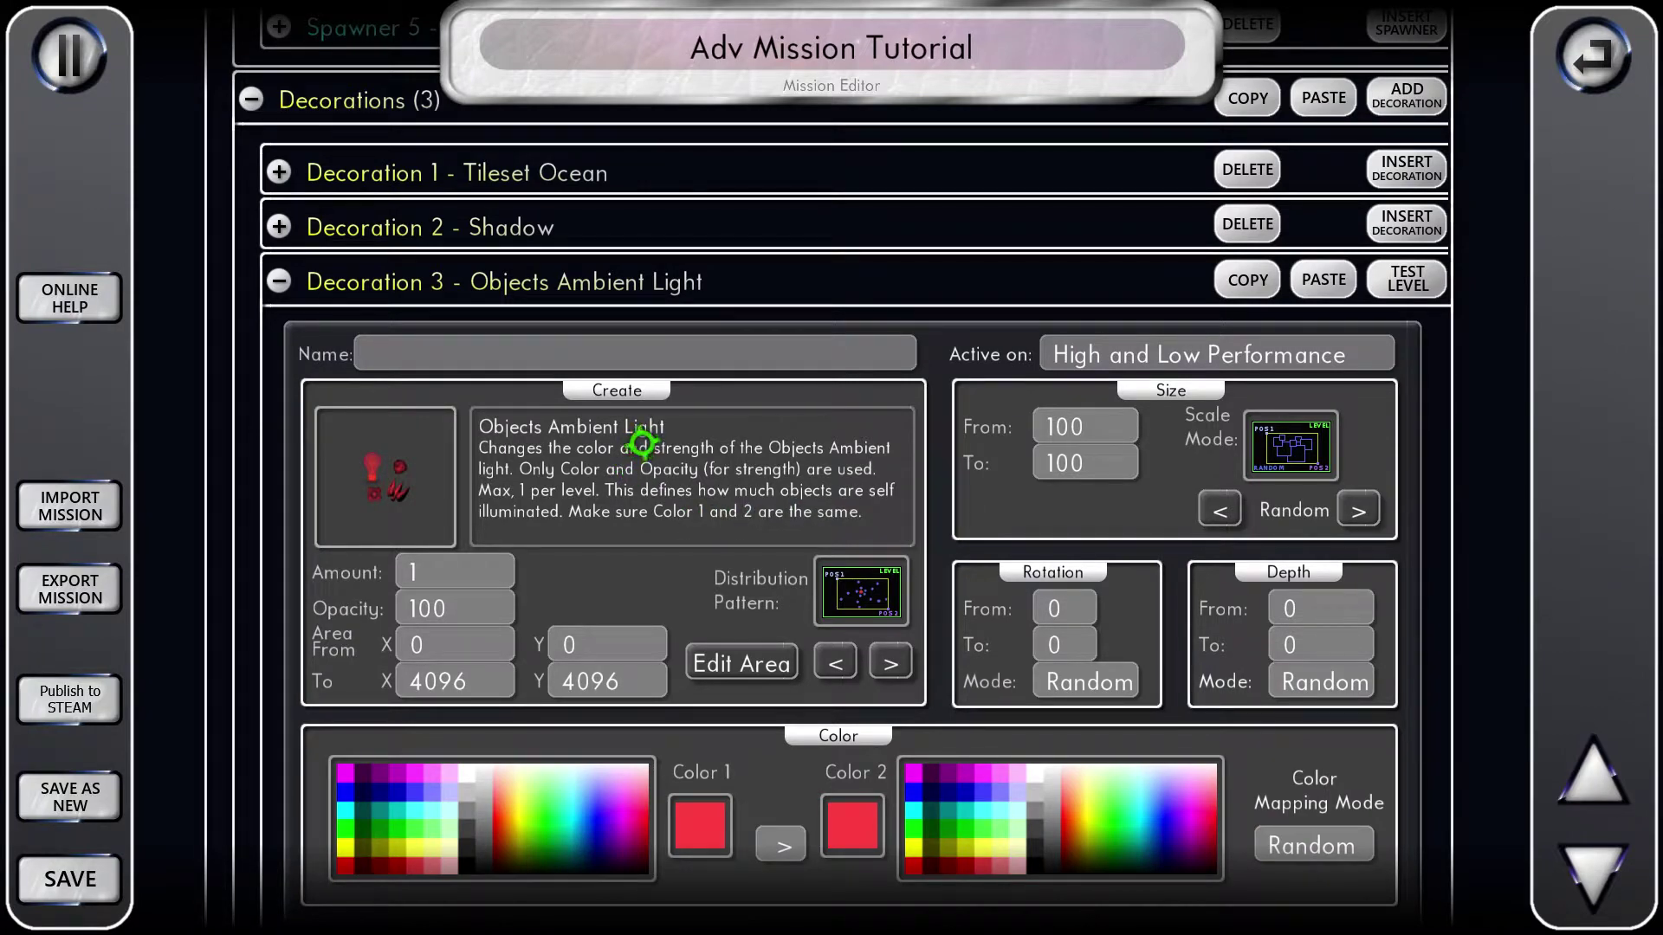
- Collapse the Objects Ambient Light settings, insert a fourth decoration after it, and open the new decoration's settings
scroll(641, 444, "up", 1)
scroll(625, 509, "up", 1)
scroll(636, 520, "down", 2)
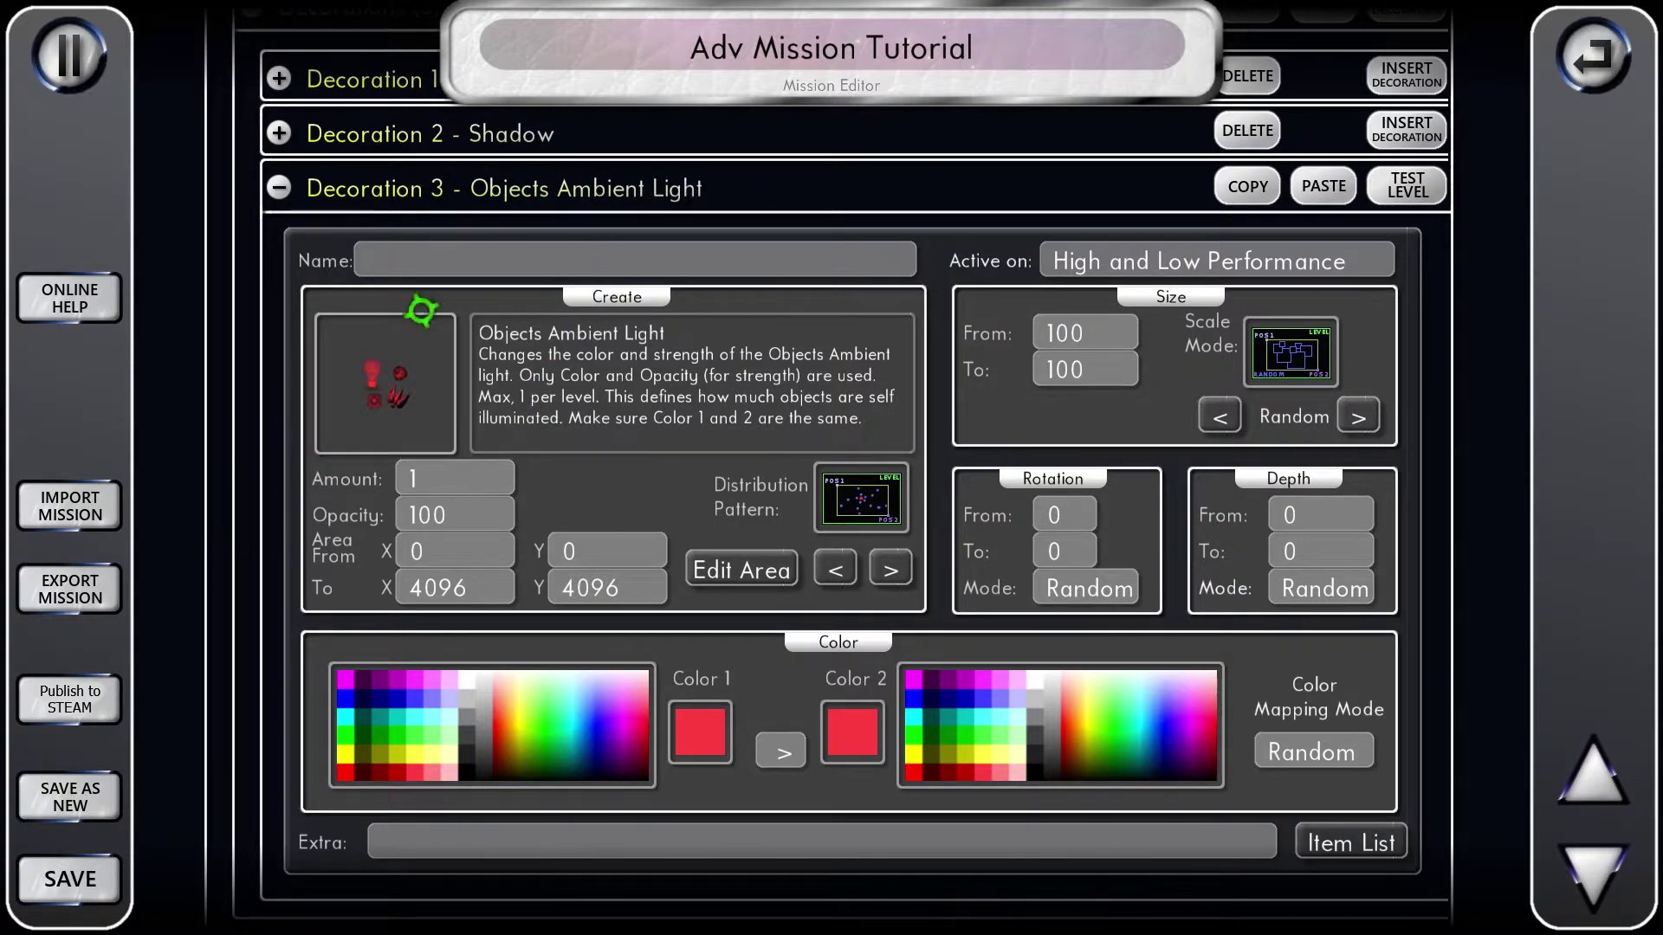
left_click(624, 183)
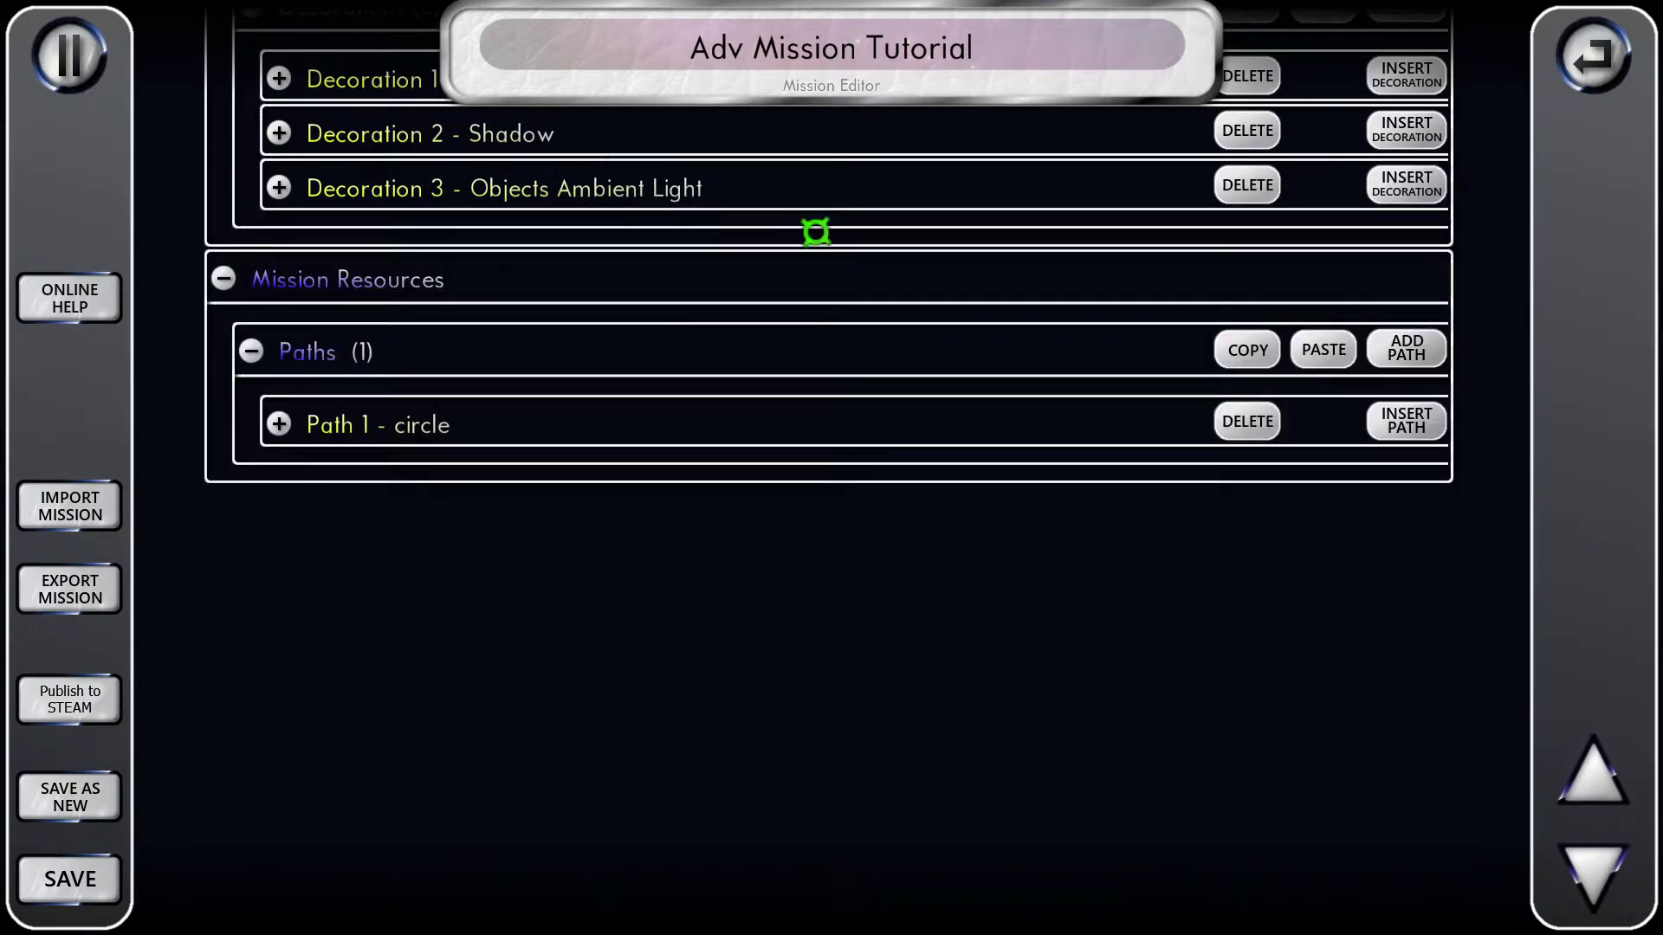
left_click(1417, 192)
left_click(531, 247)
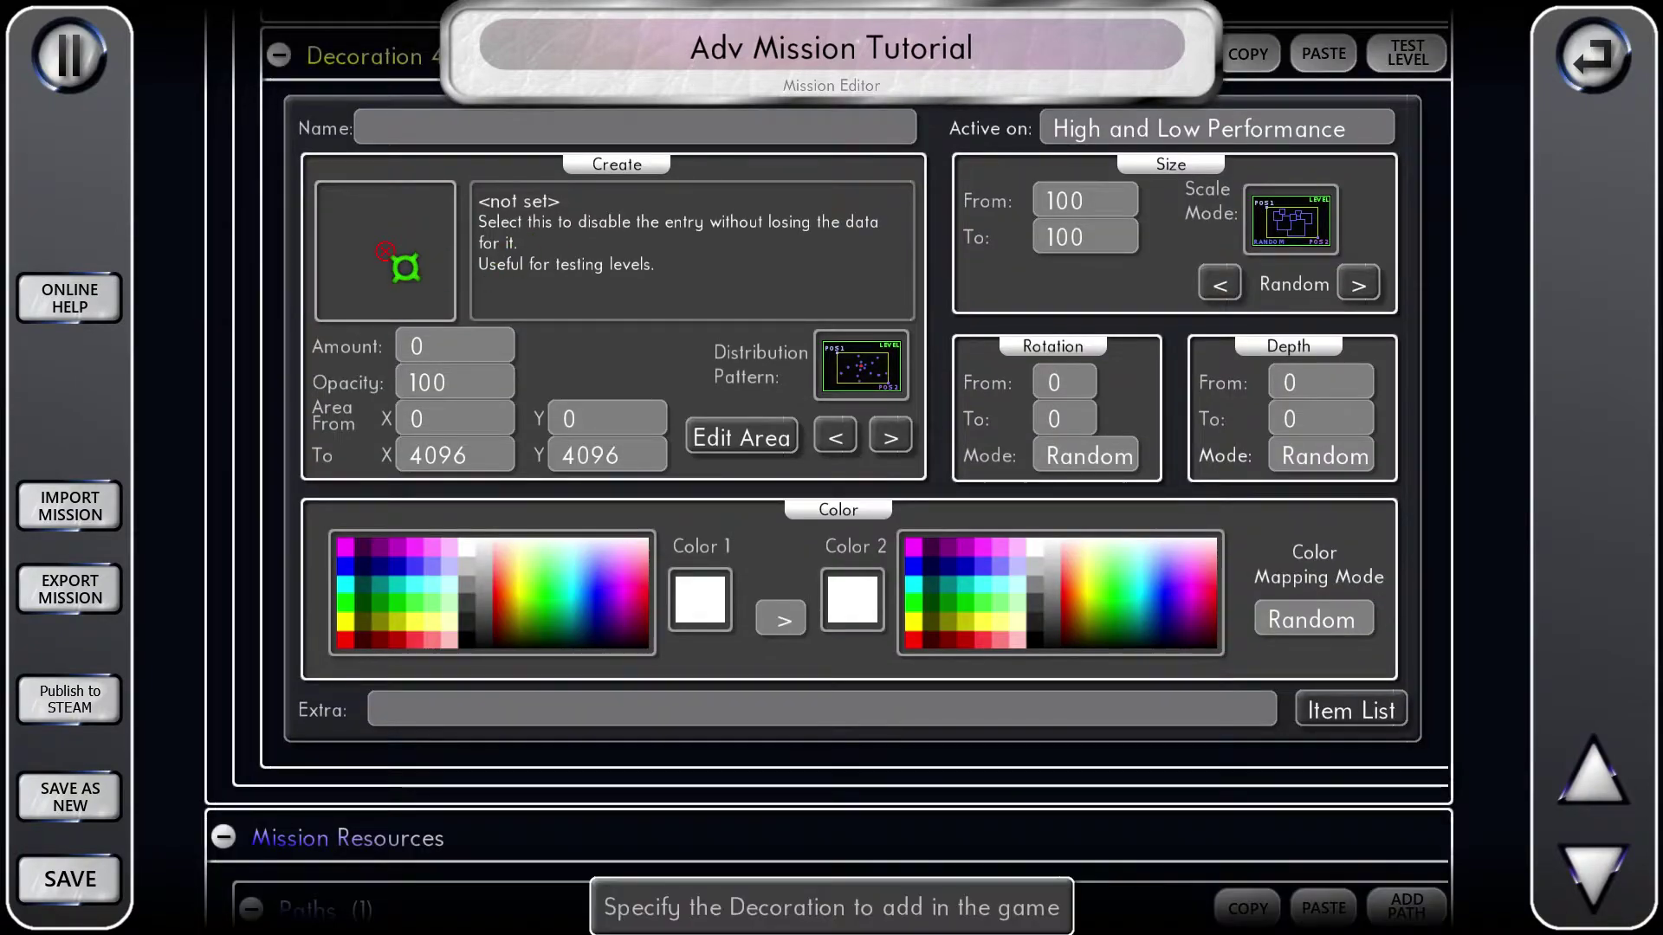
- Set the fourth decoration's type to Right Border
left_click(405, 267)
scroll(881, 623, "down", 10)
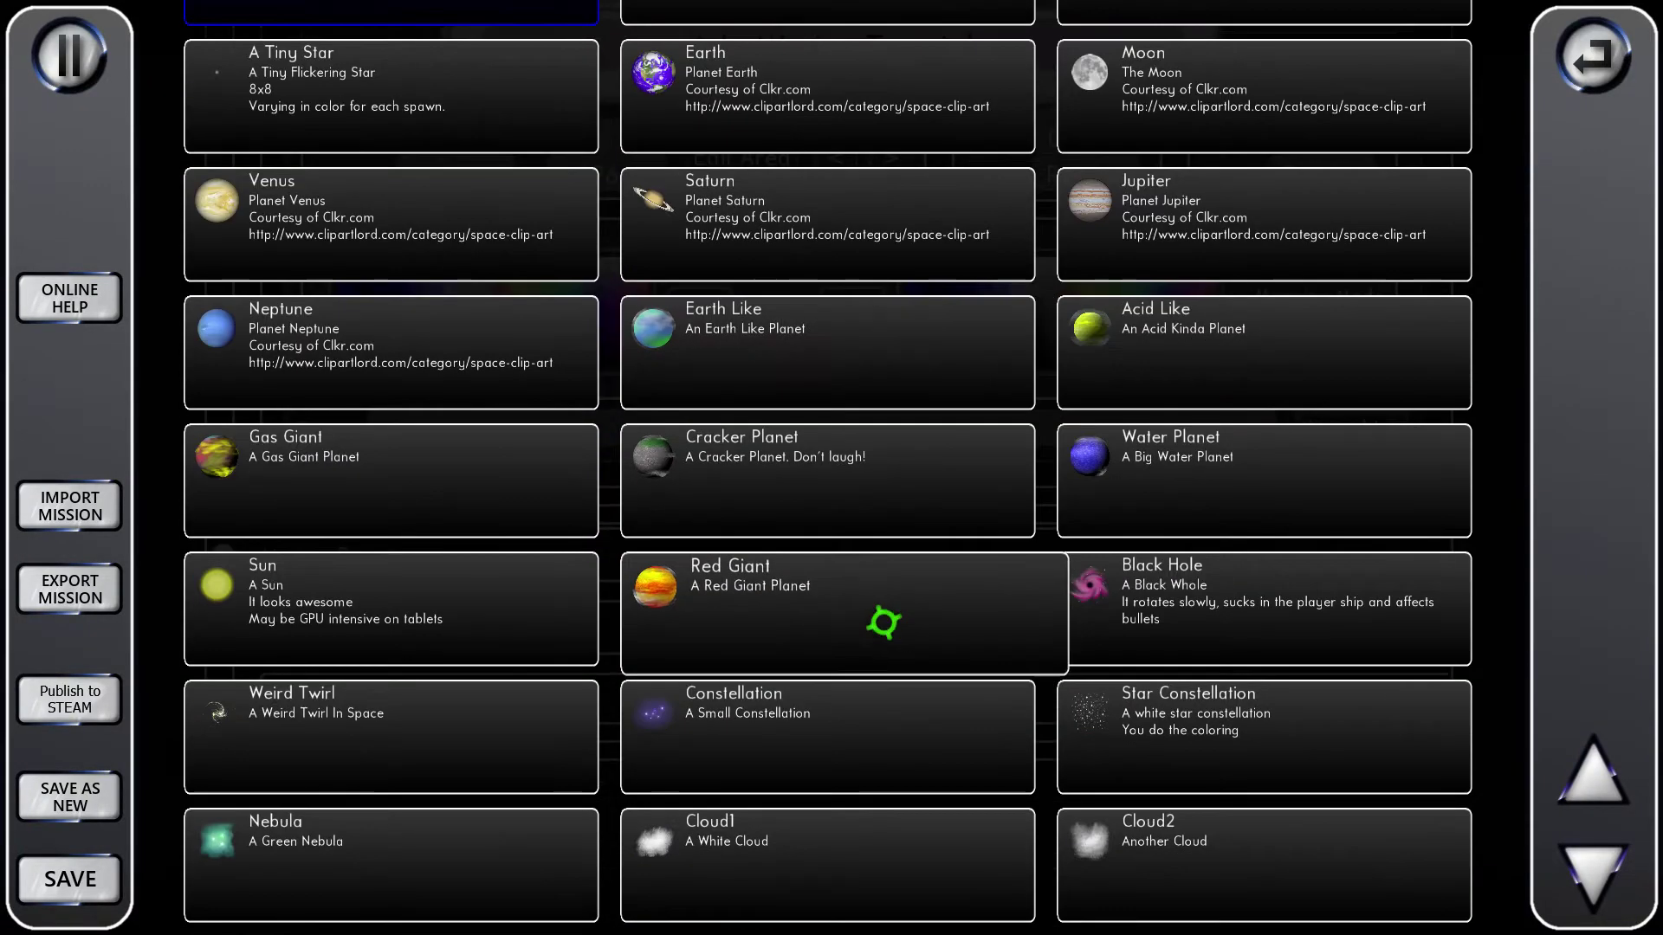
scroll(882, 624, "down", 10)
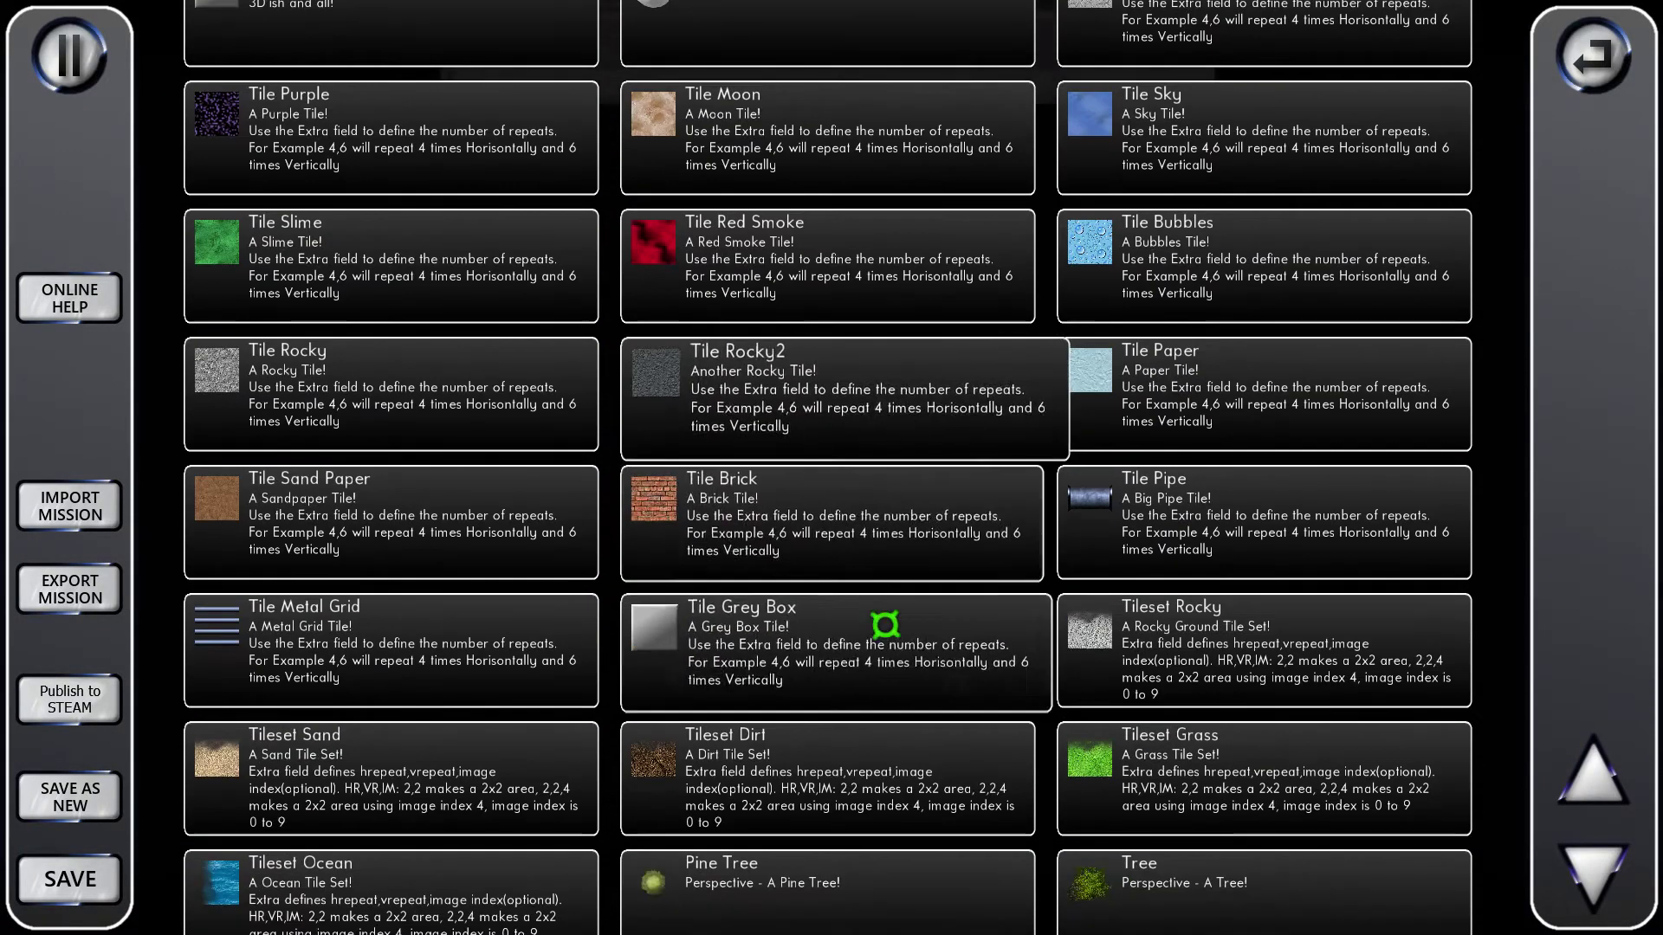
scroll(884, 622, "down", 4)
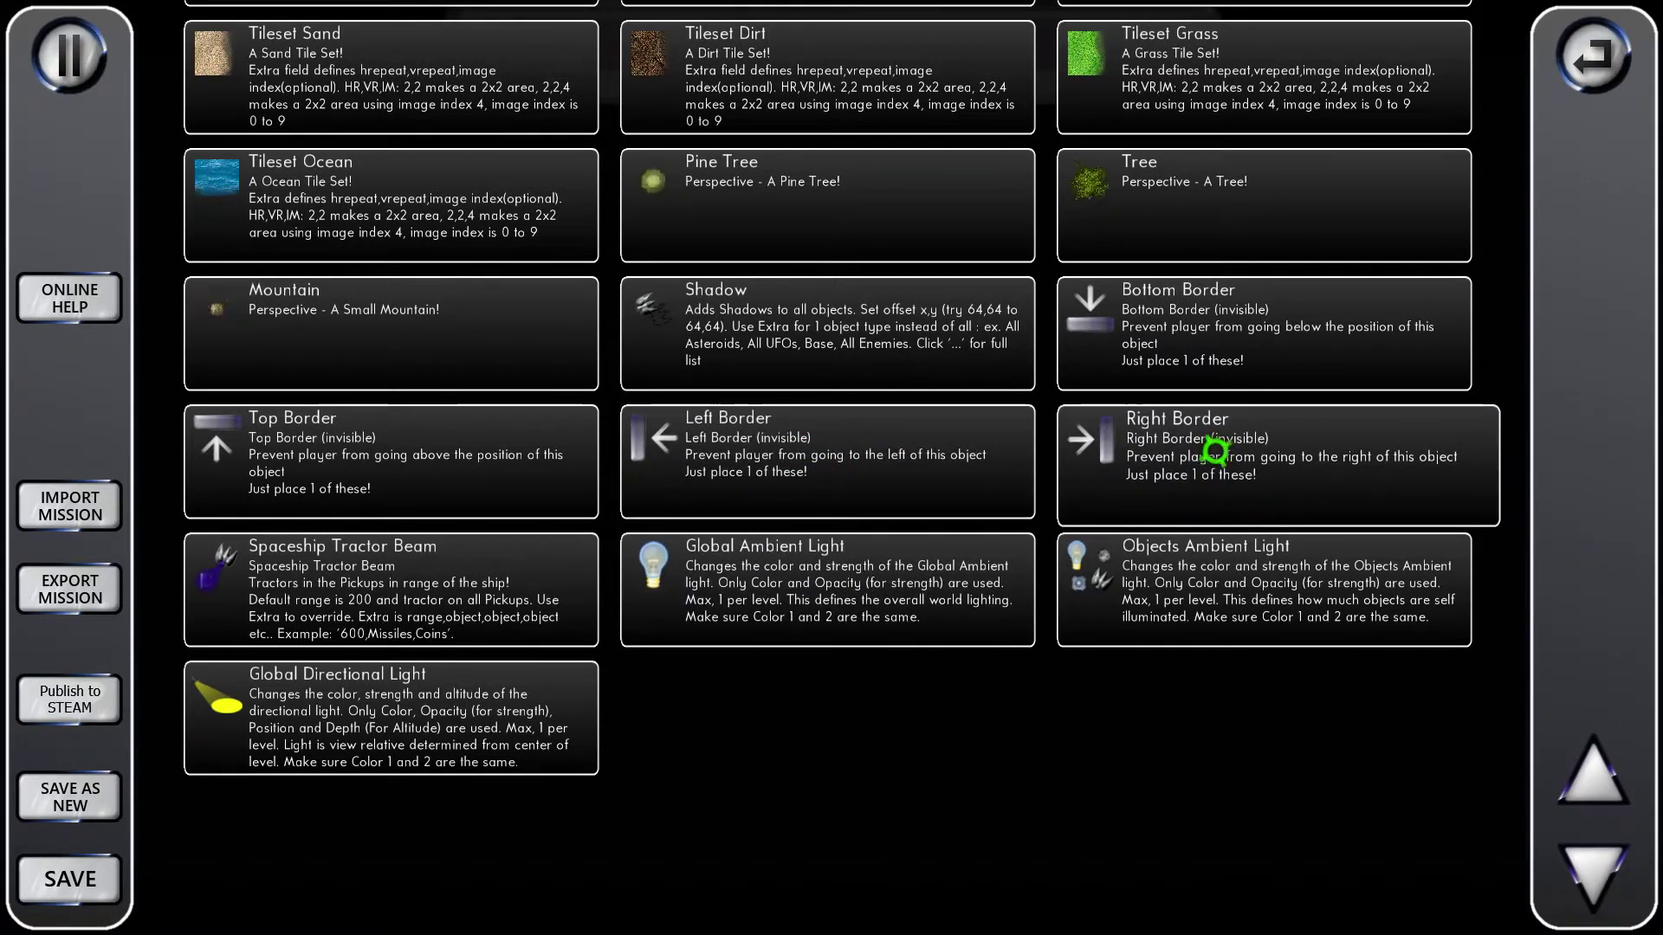
left_click(1215, 449)
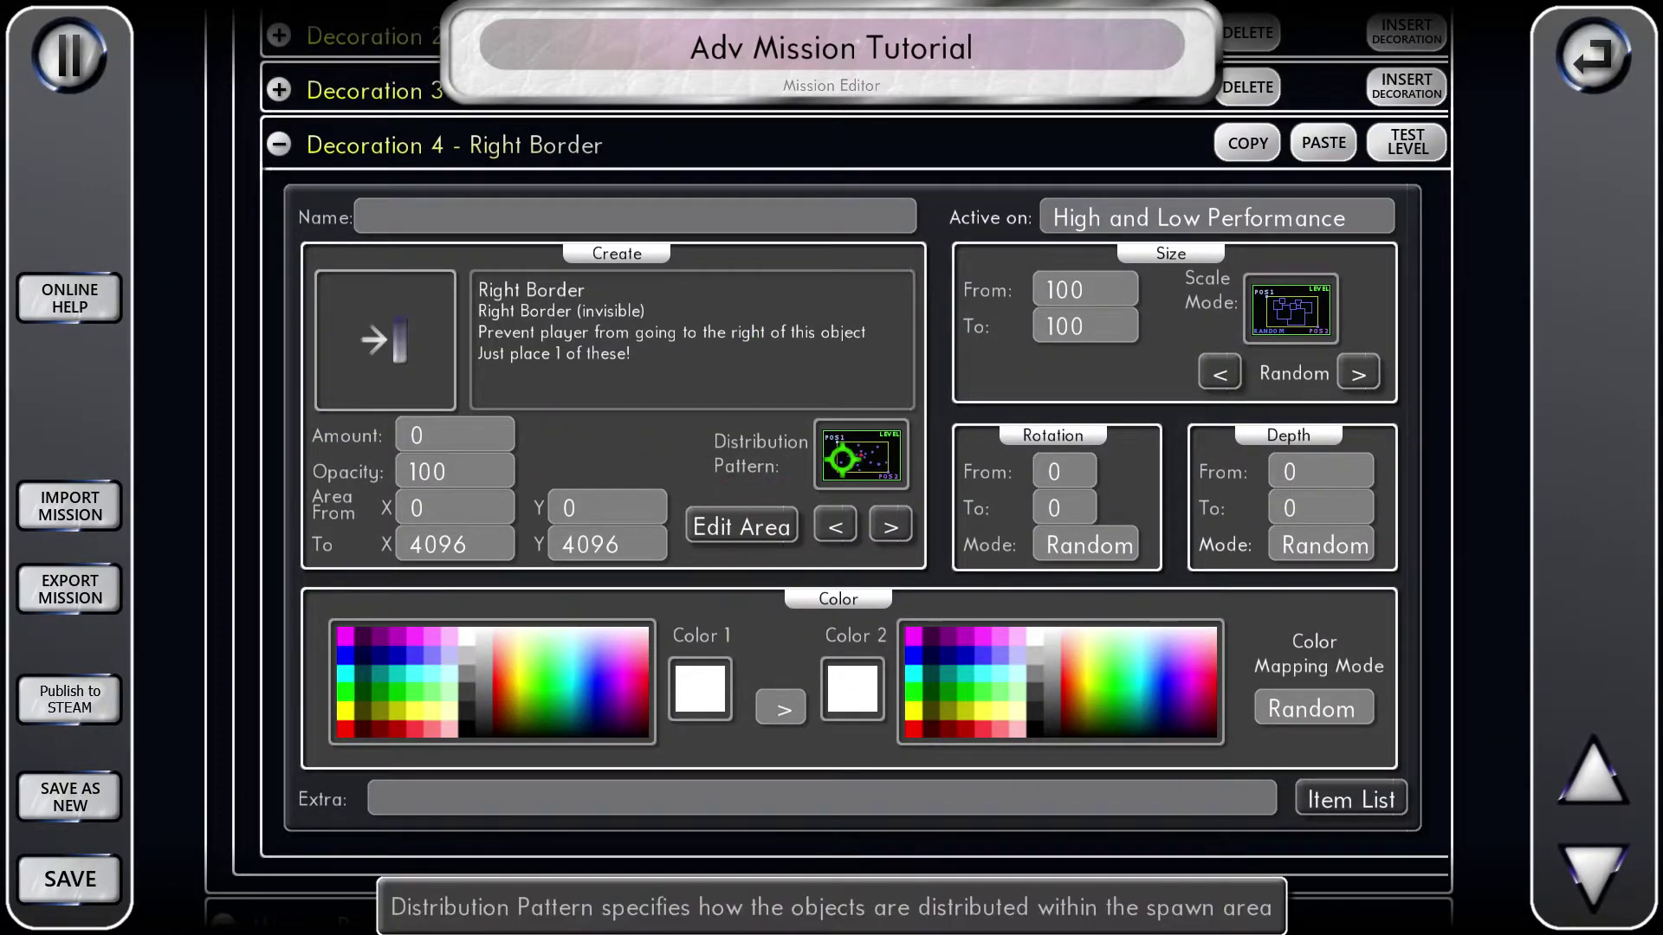
- Place the Right Border's area at the single point 3208, 1640 and set its amount to 1
left_click(731, 525)
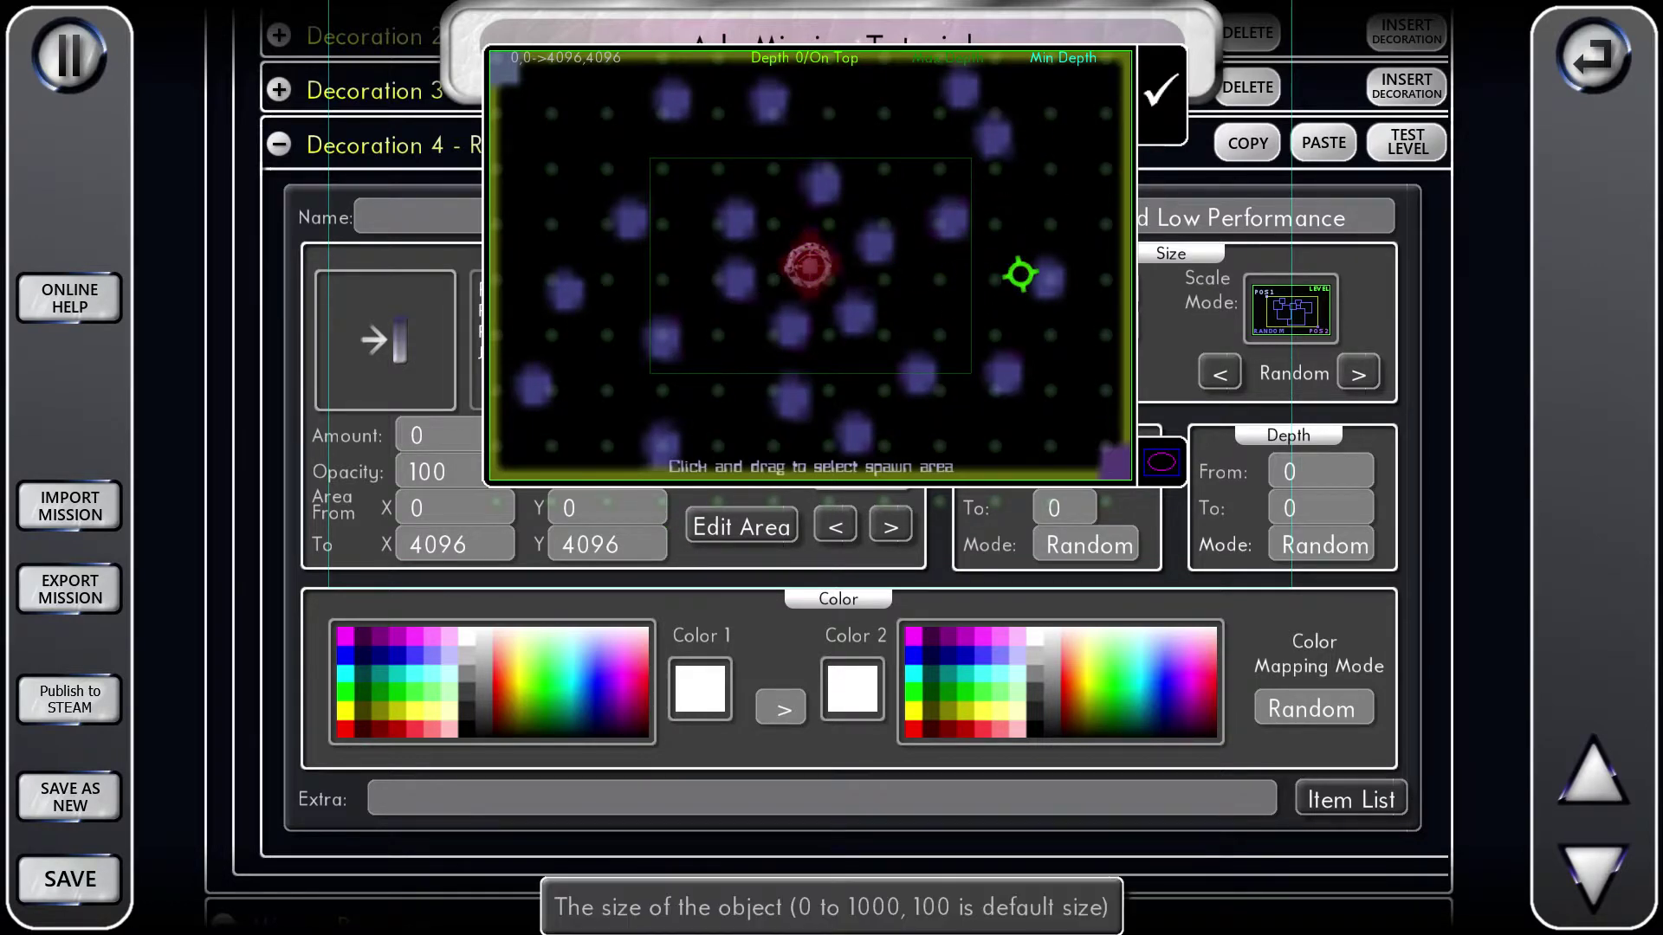
left_click(991, 223)
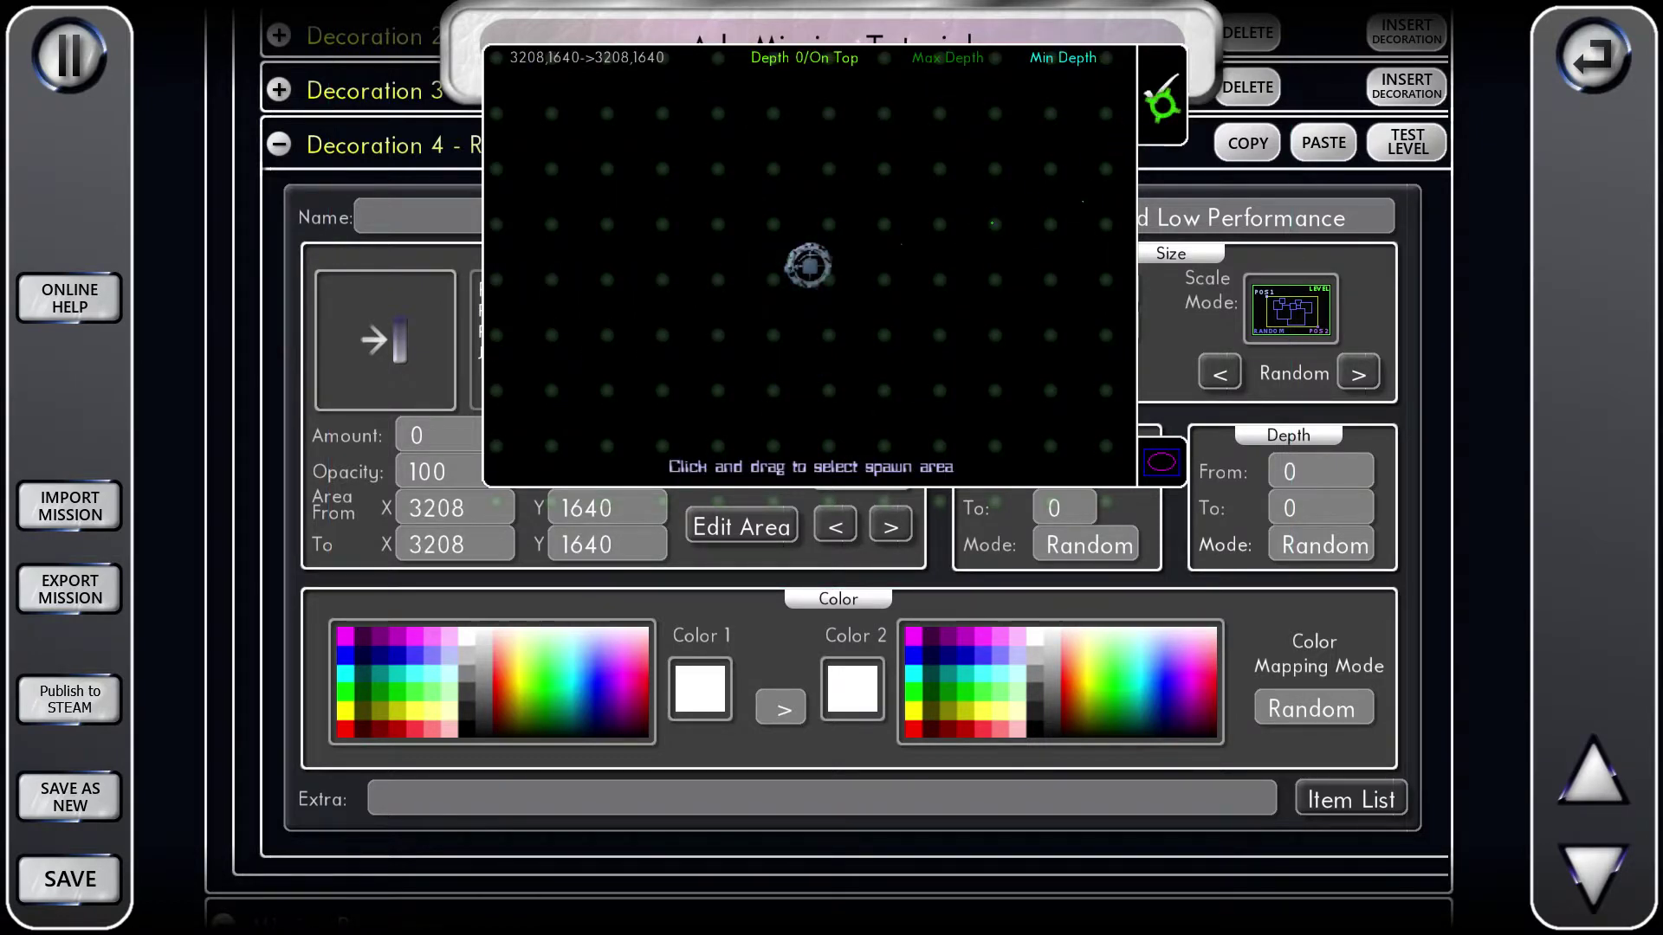
left_click(1163, 103)
left_click(483, 432)
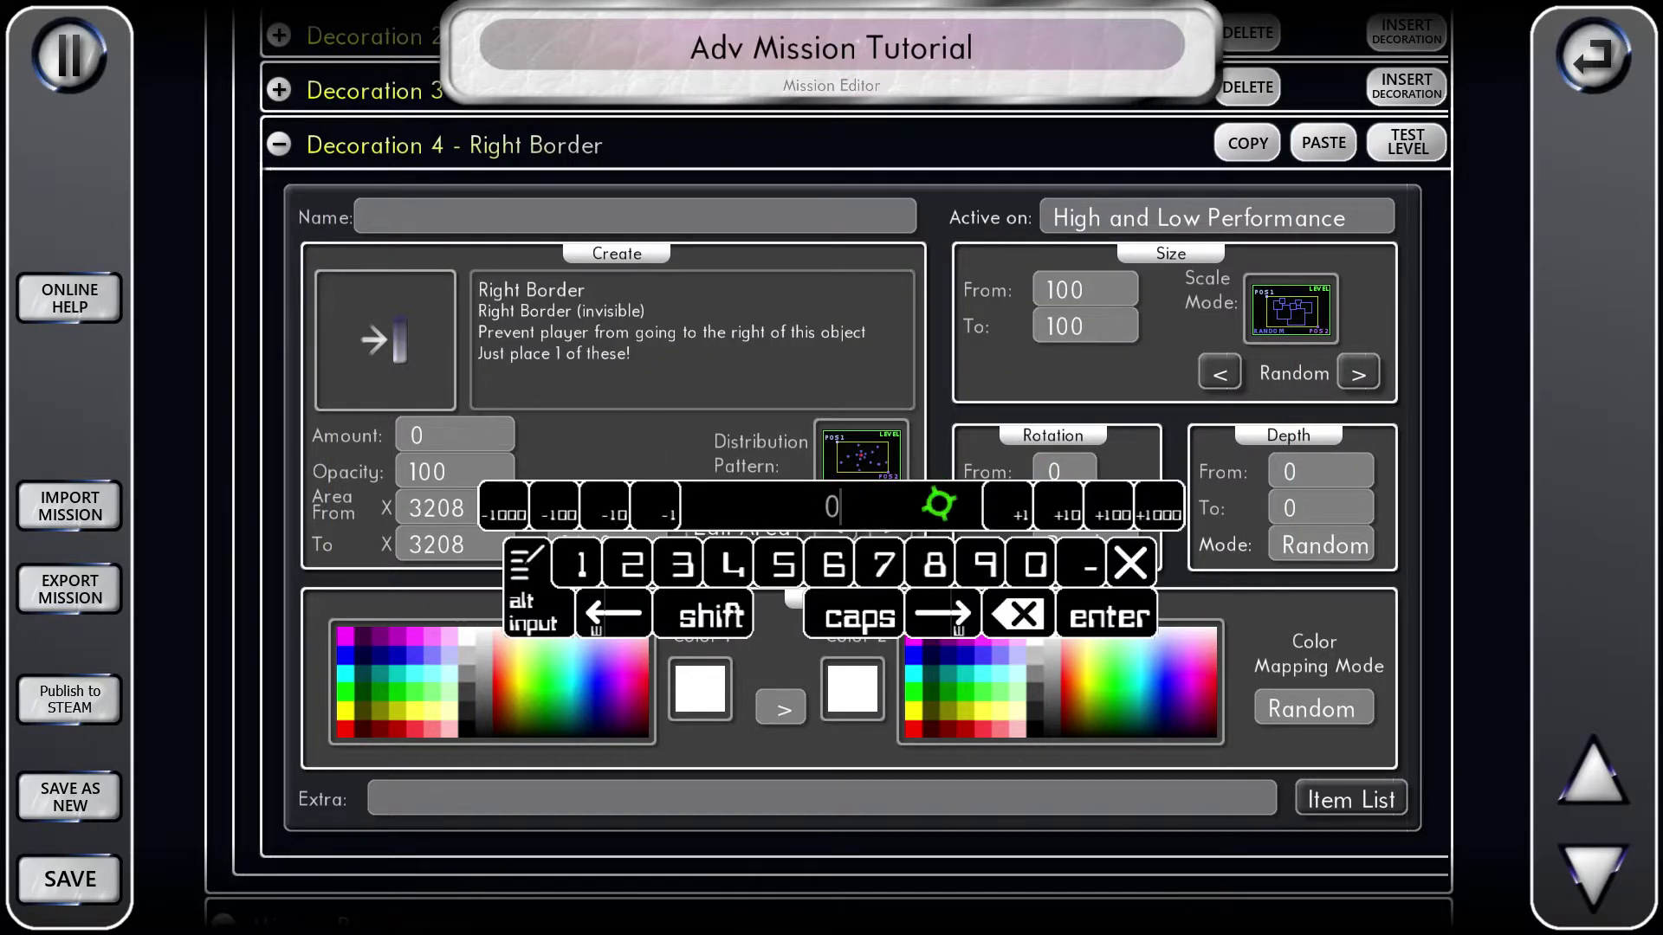
left_click(585, 438)
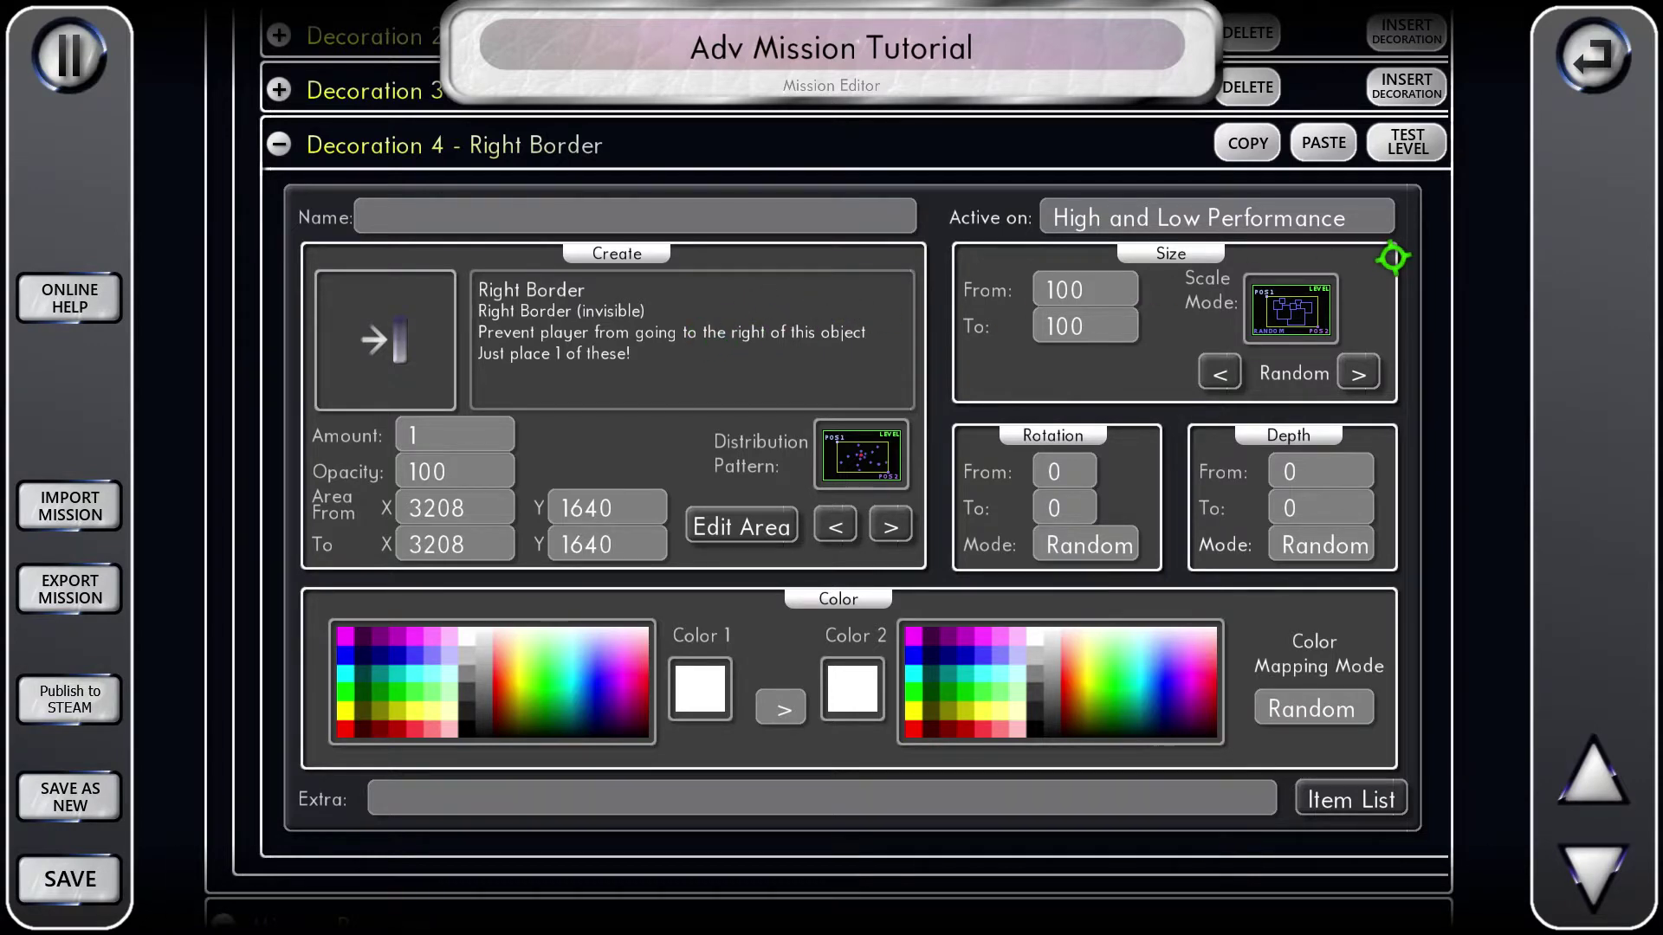
- Test the level by flying the ship toward the right border, and return to the Mission Editor
left_click(1416, 141)
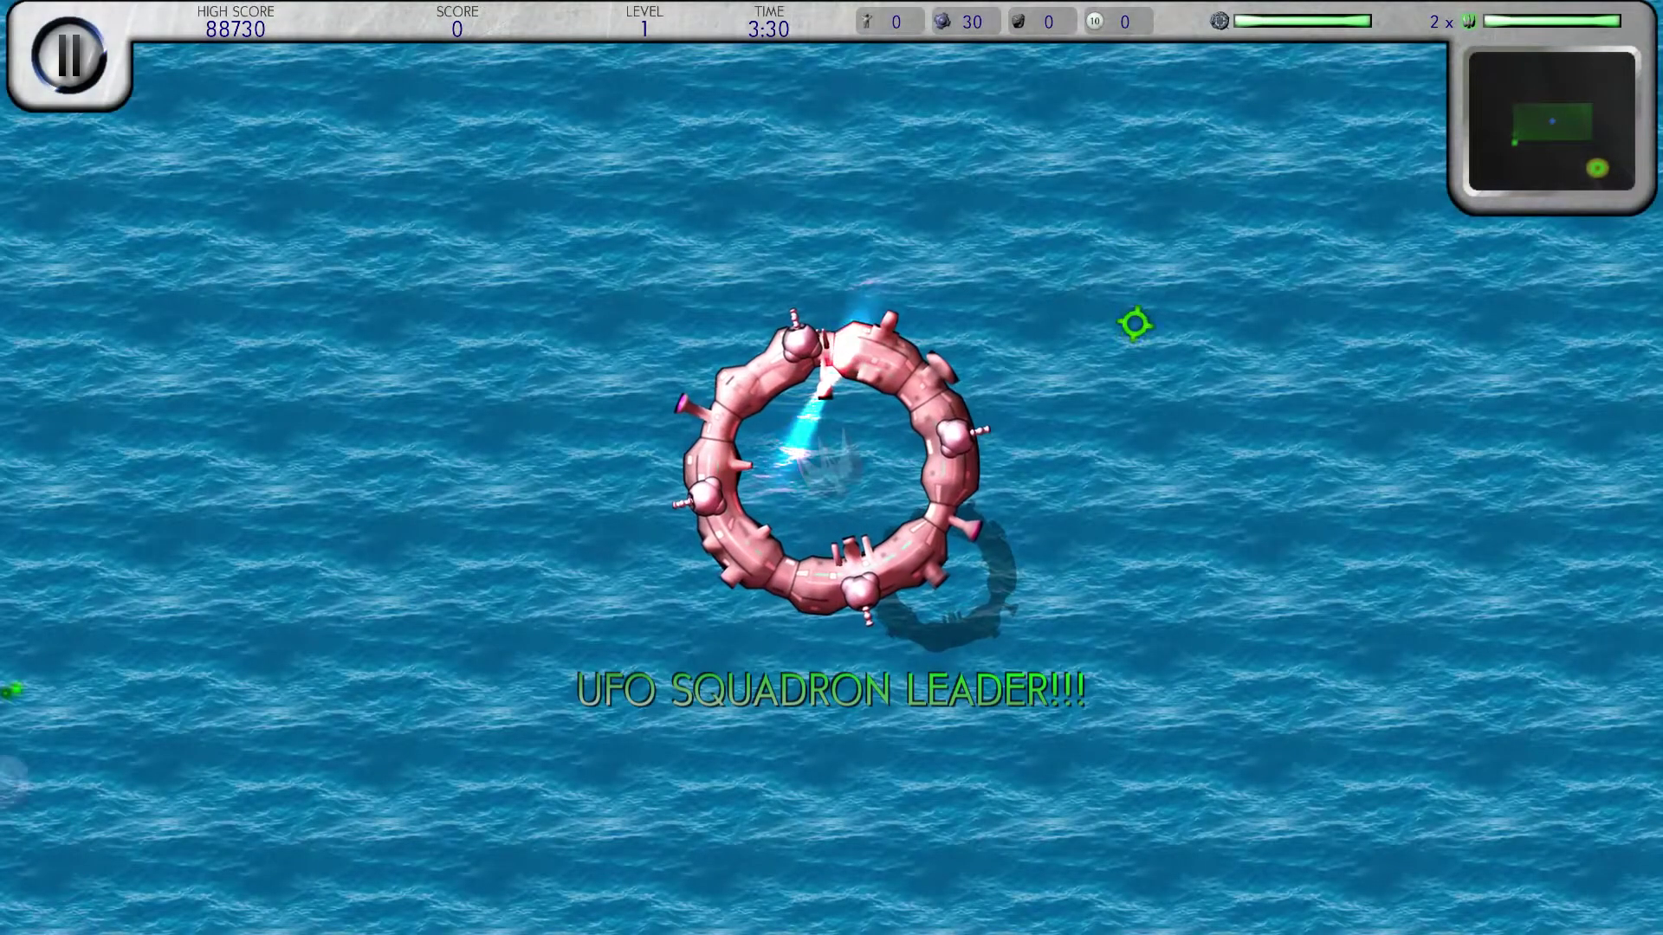
key("w")
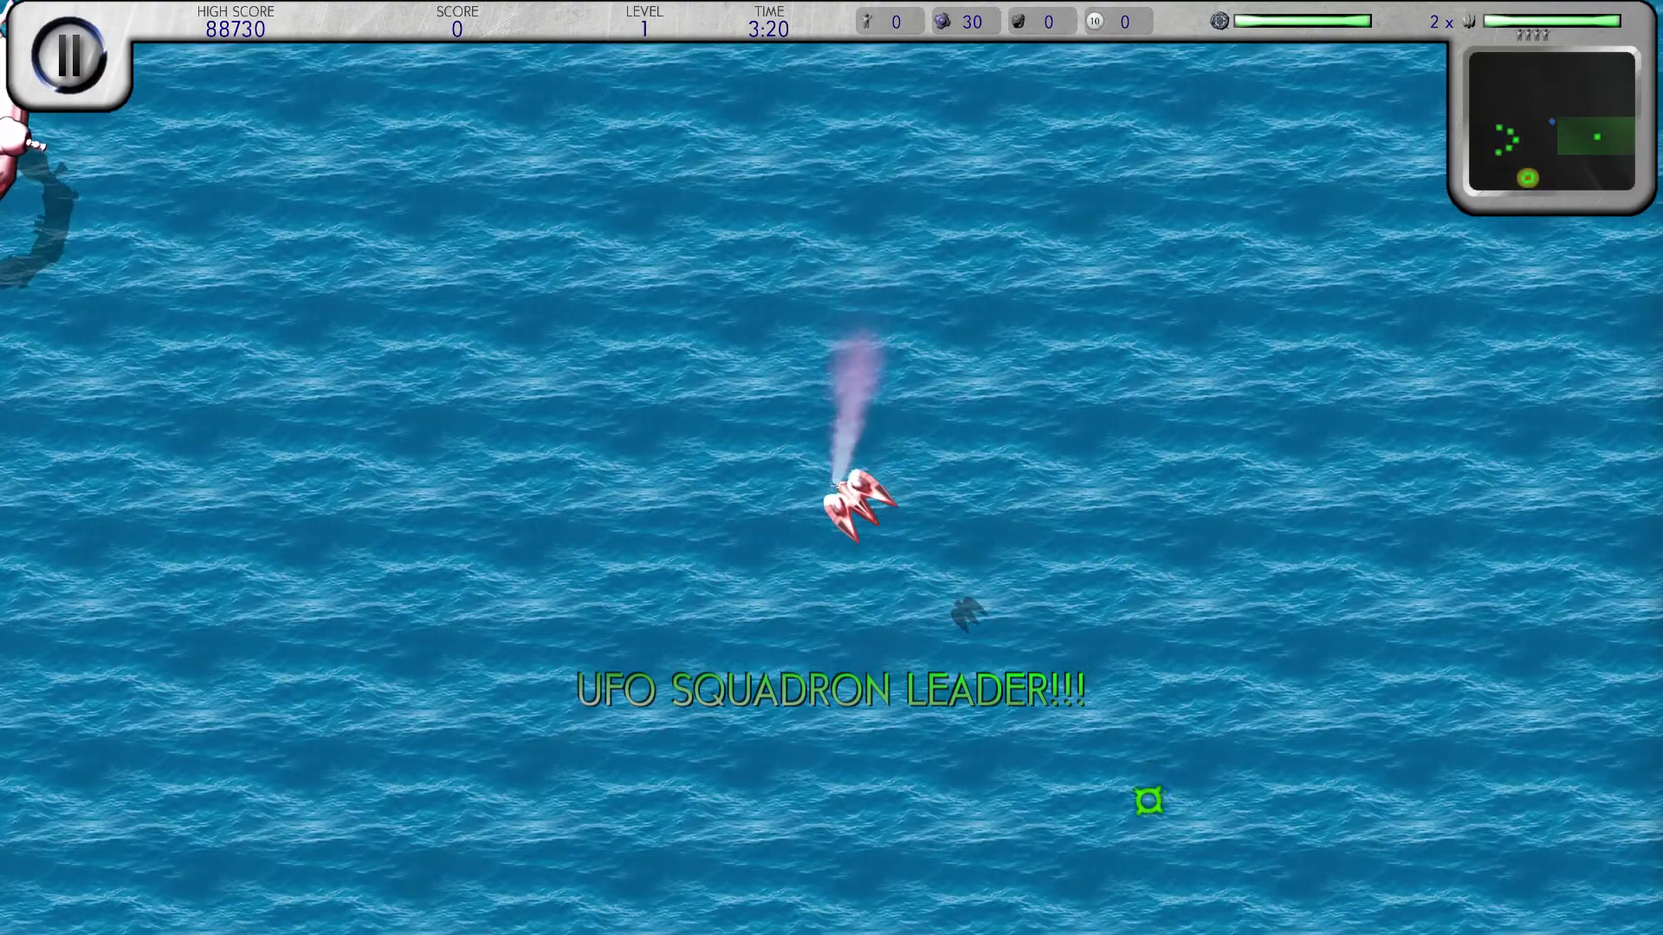
left_click(74, 61)
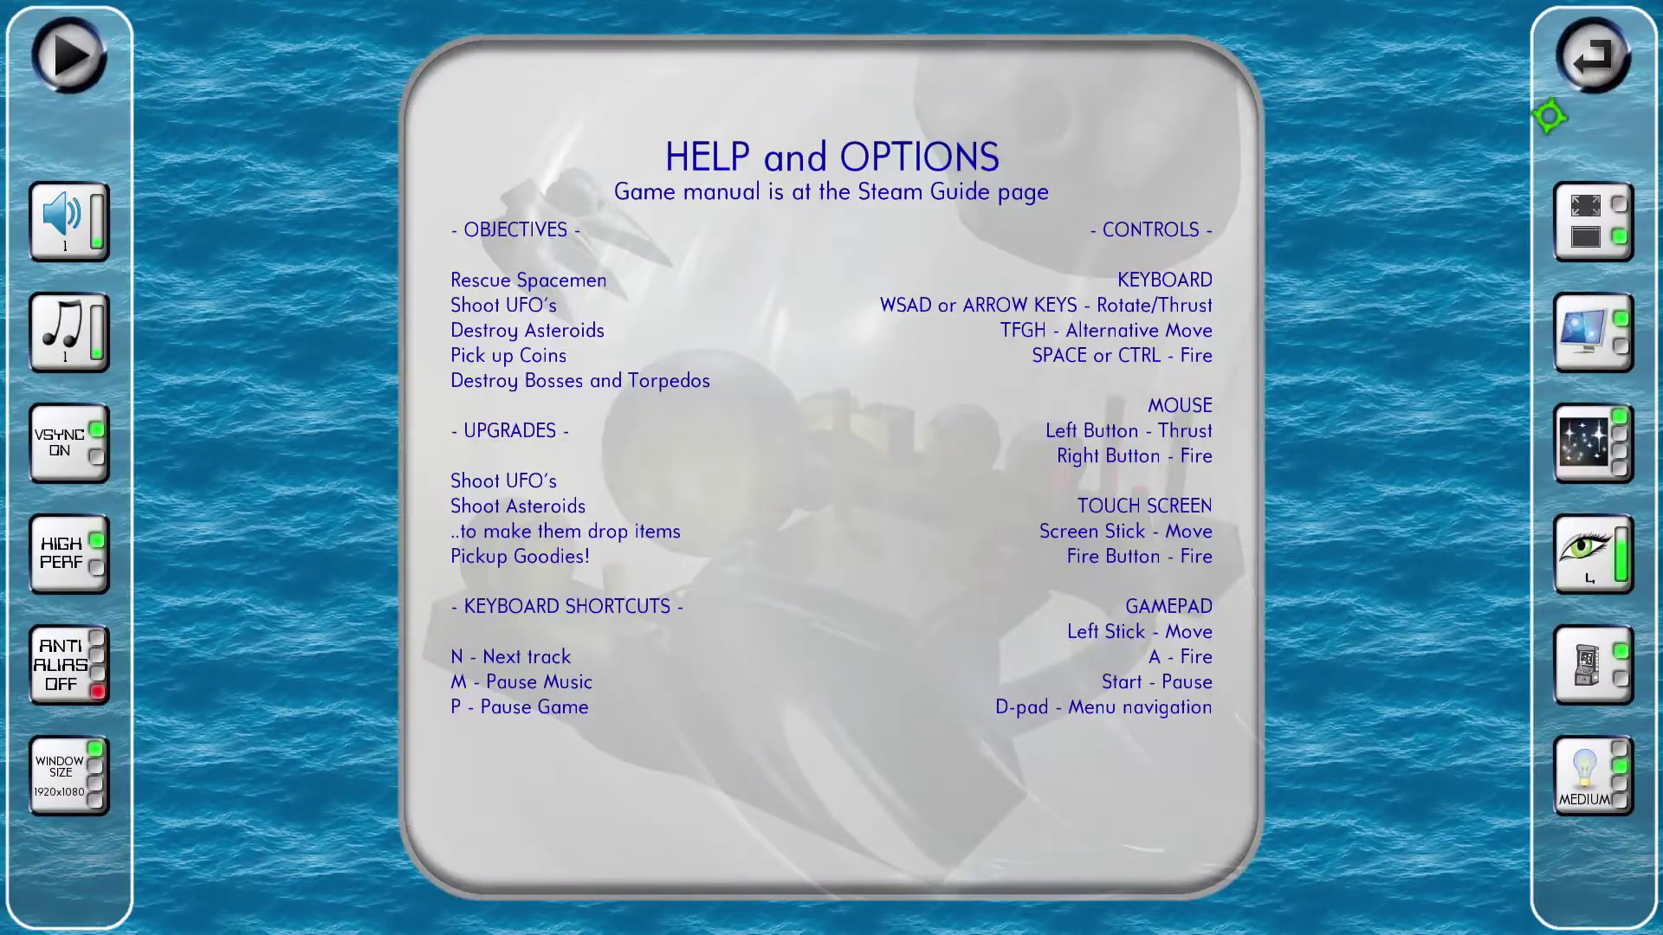
left_click(1594, 55)
left_click(1165, 626)
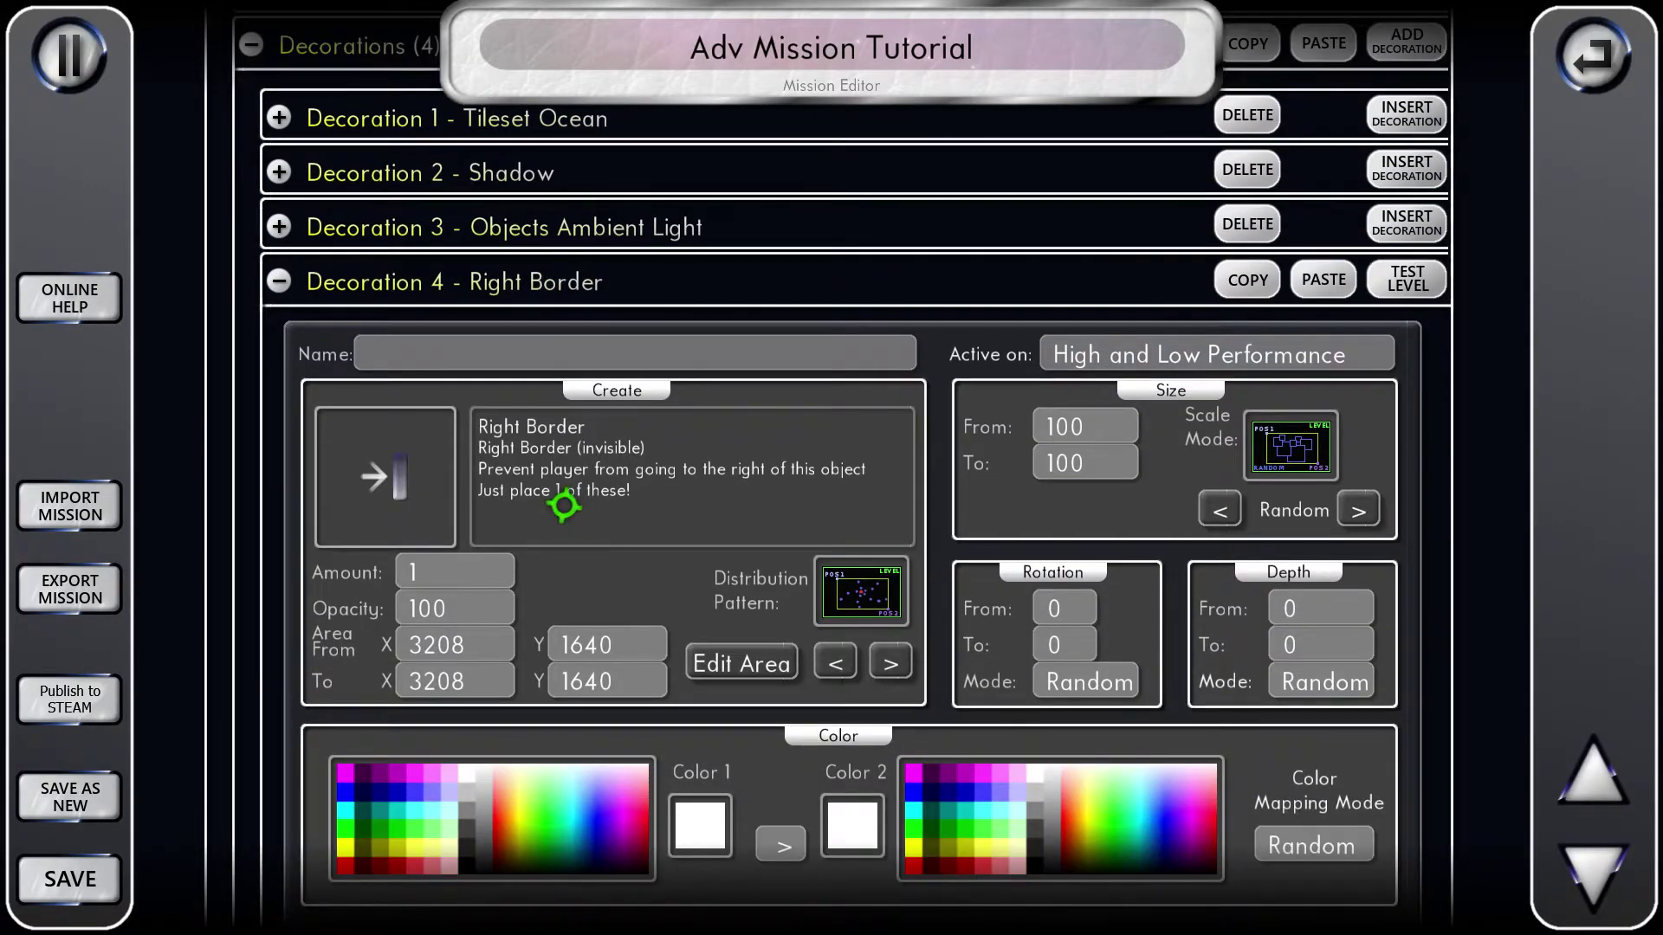
- Look through the available decoration types, from stars and planets to tiles, tilesets, shadow and borders
scroll(389, 398, "down", 10)
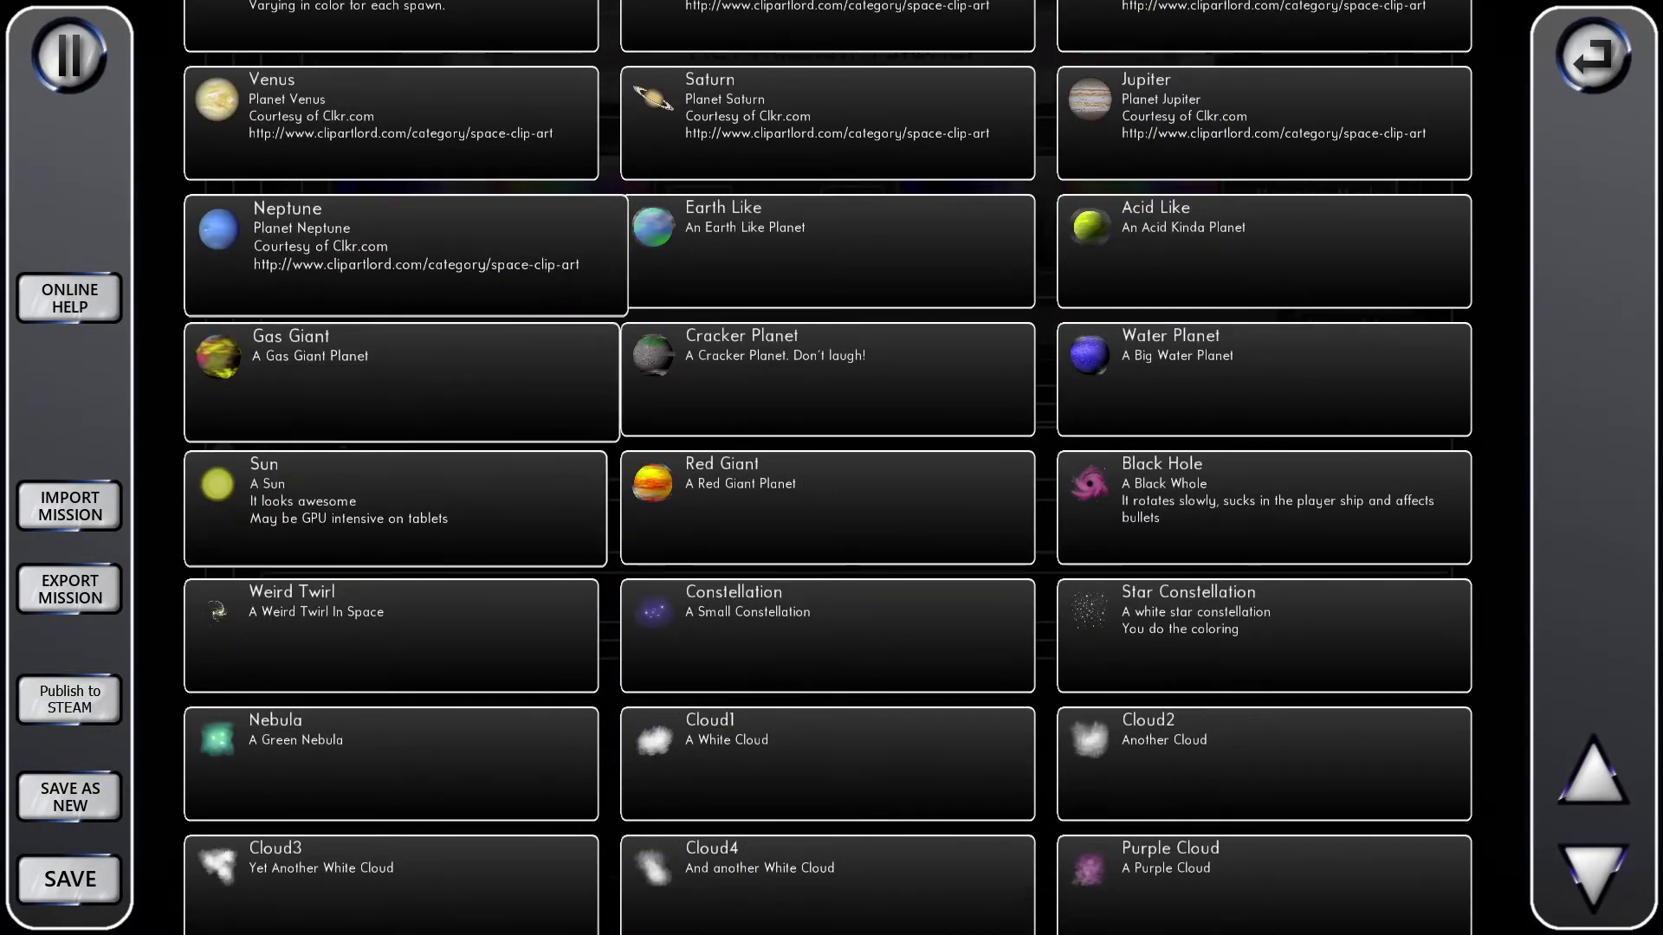
scroll(427, 482, "down", 5)
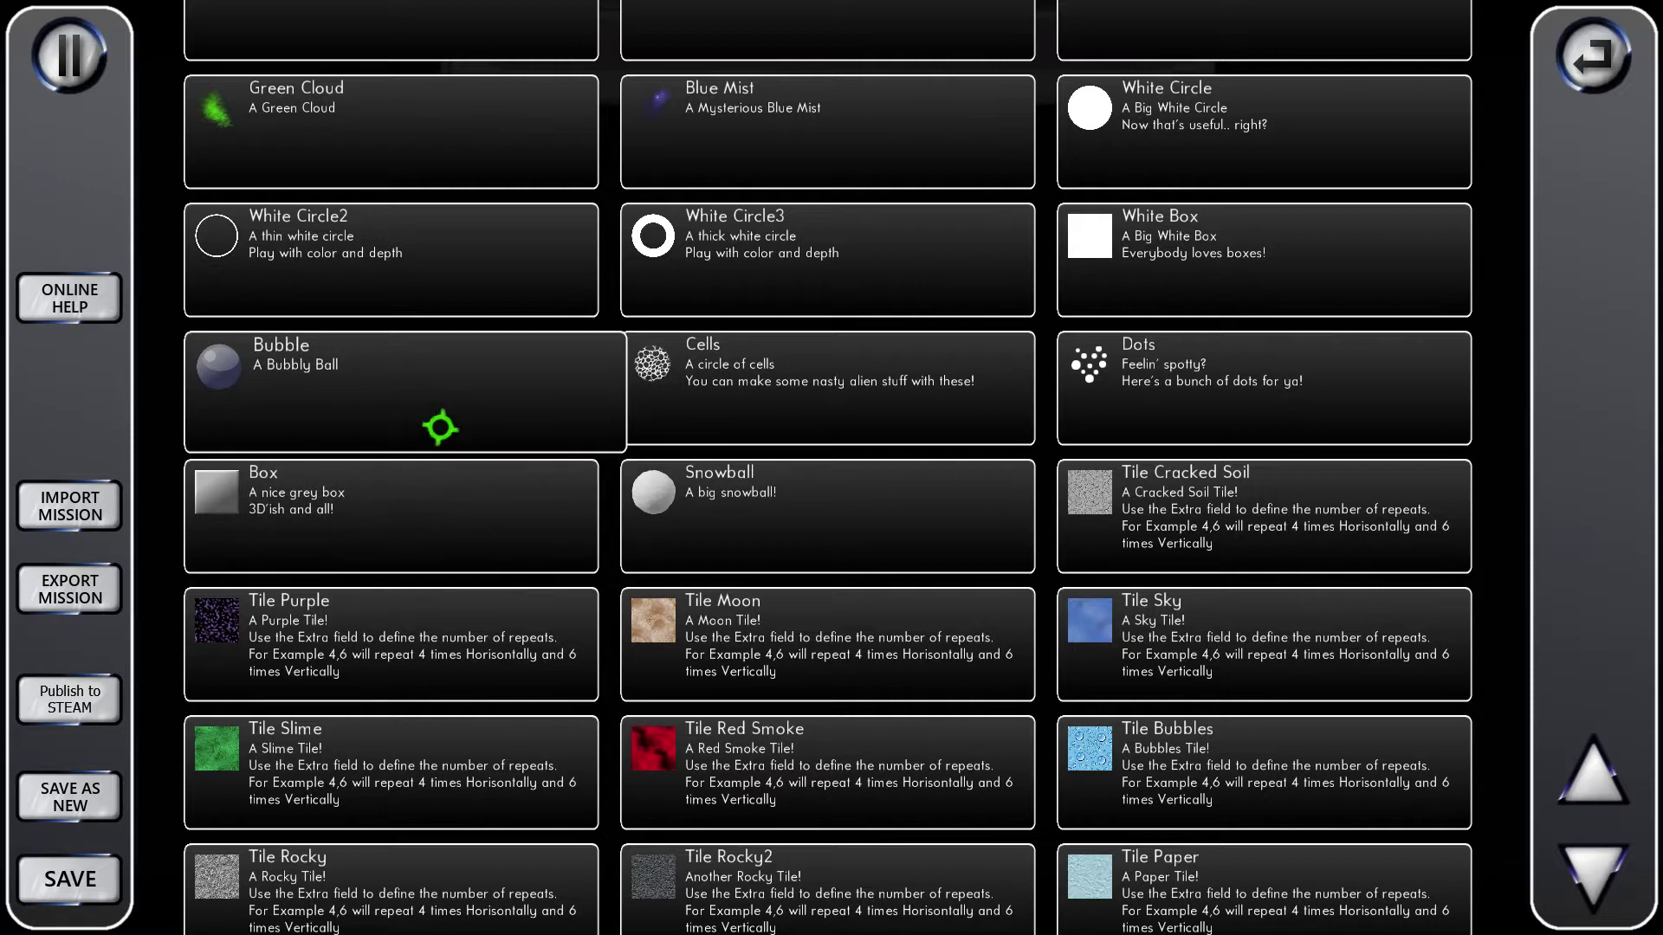
scroll(682, 403, "down", 6)
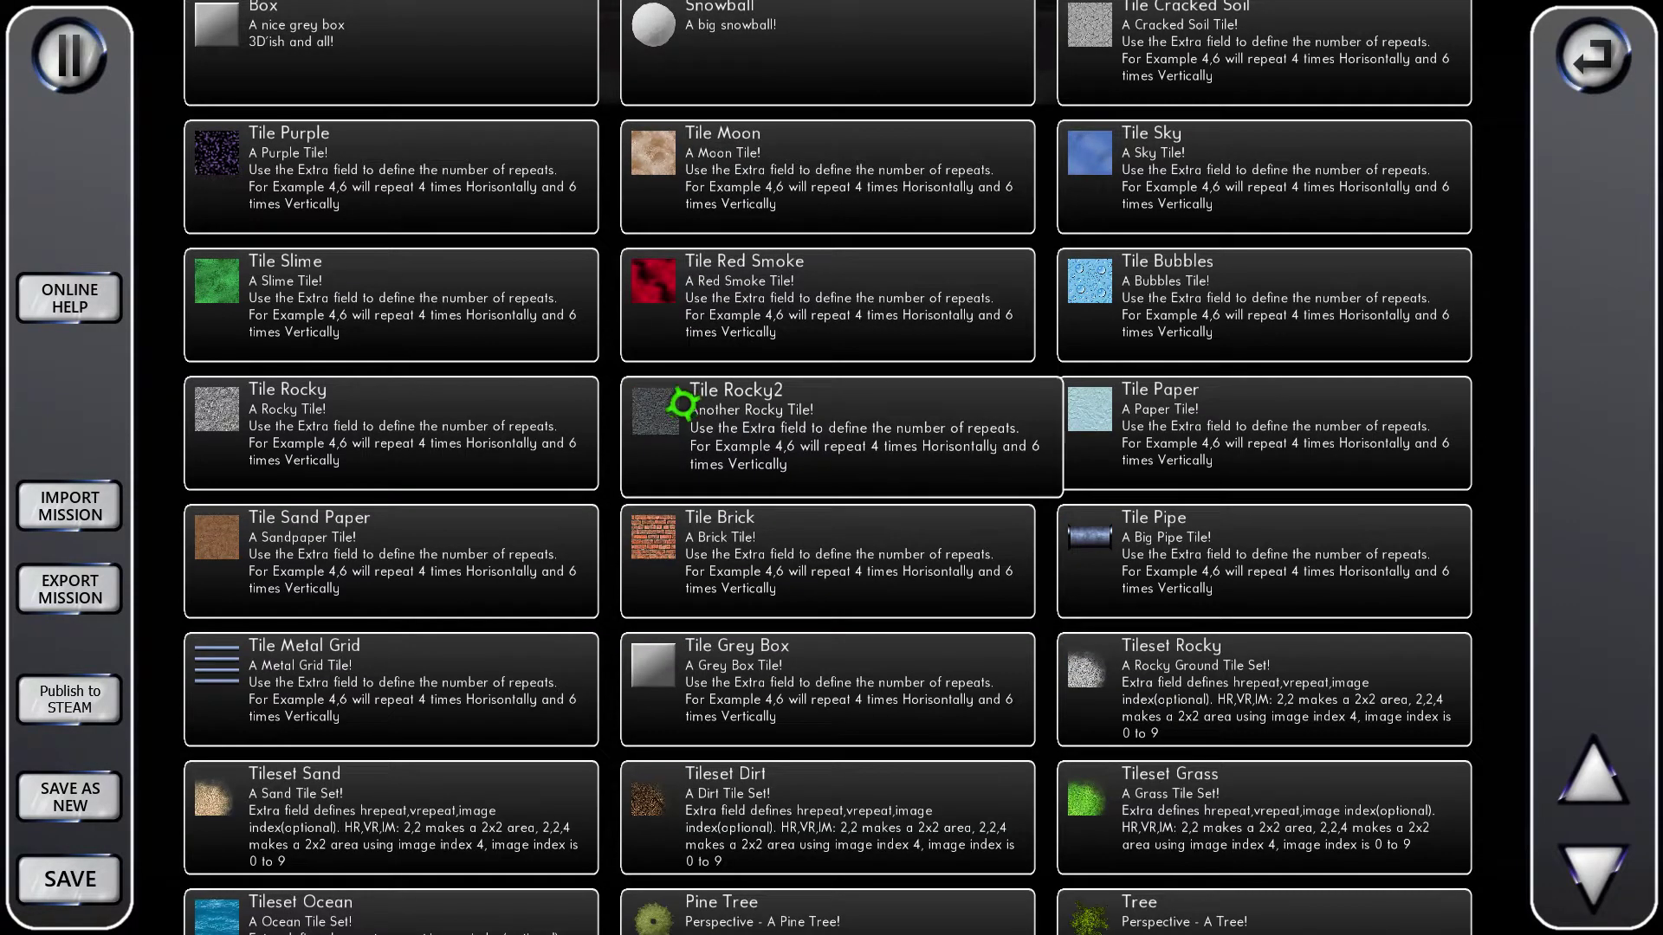
scroll(815, 427, "down", 4)
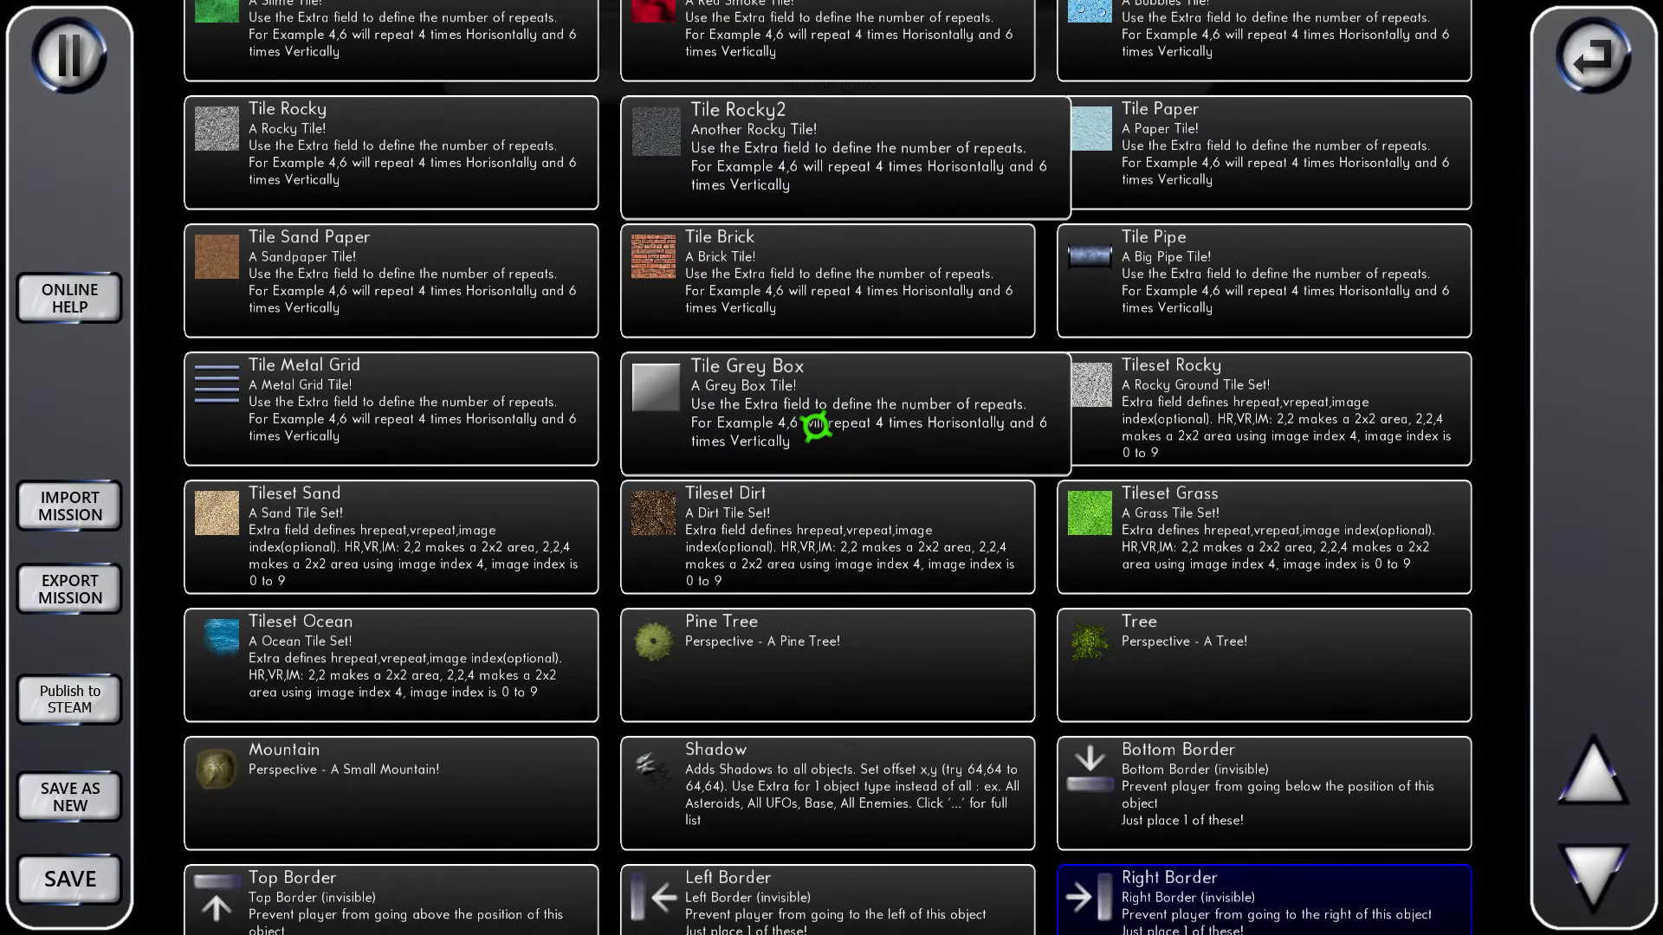
scroll(742, 260, "up", 3)
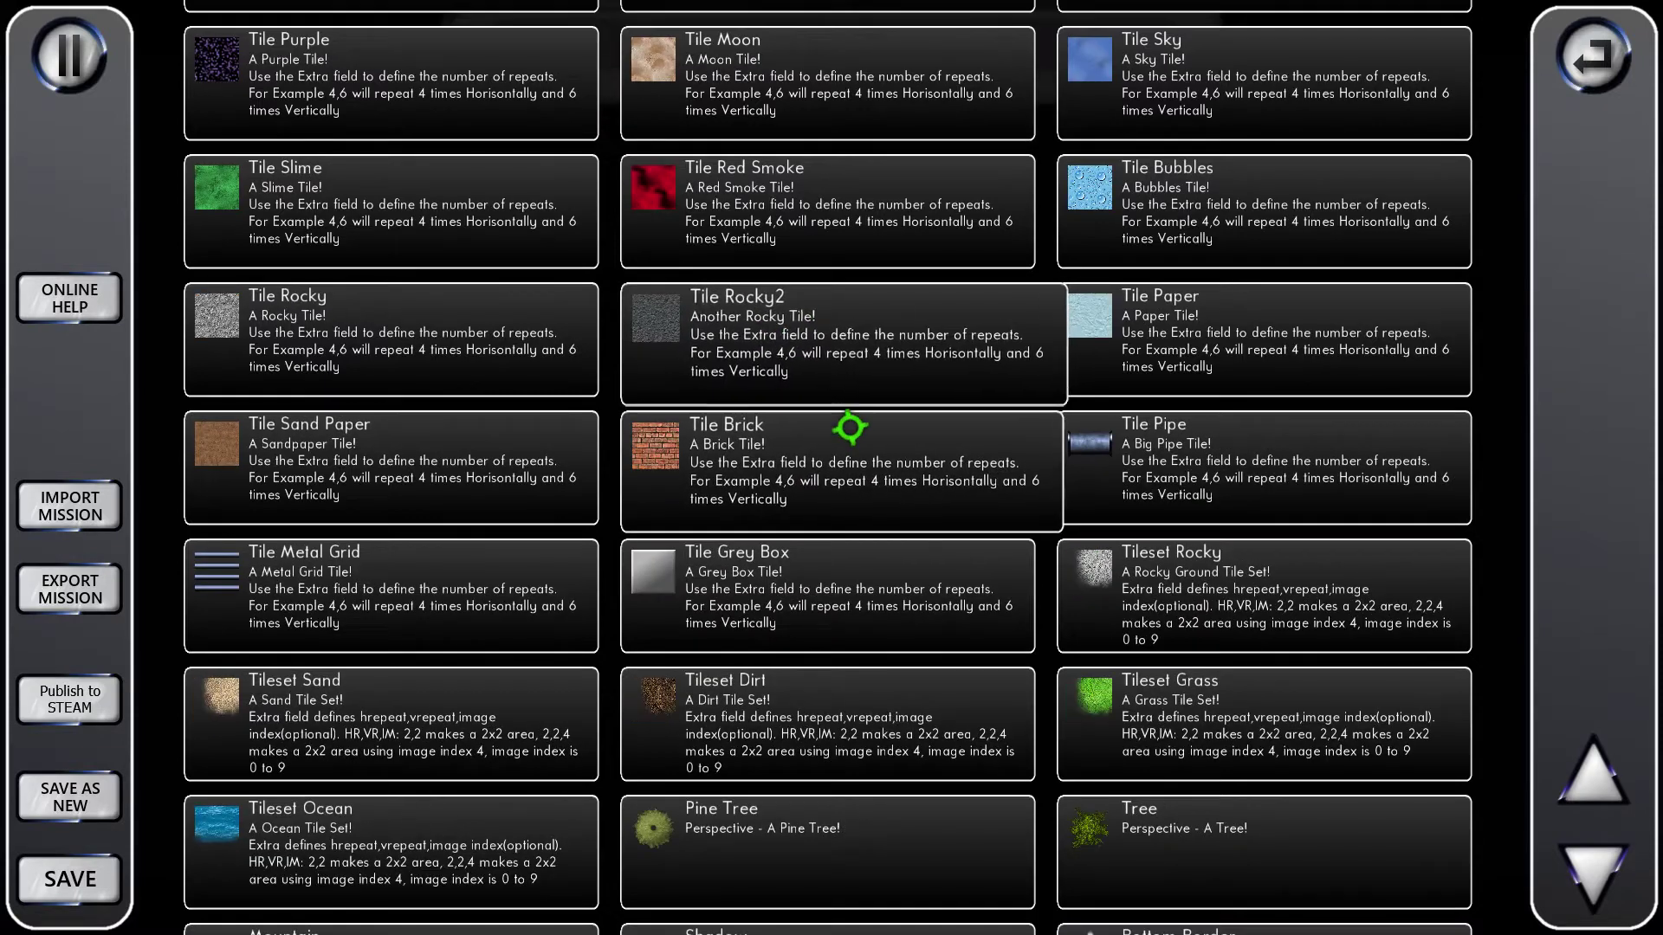
scroll(864, 424, "down", 3)
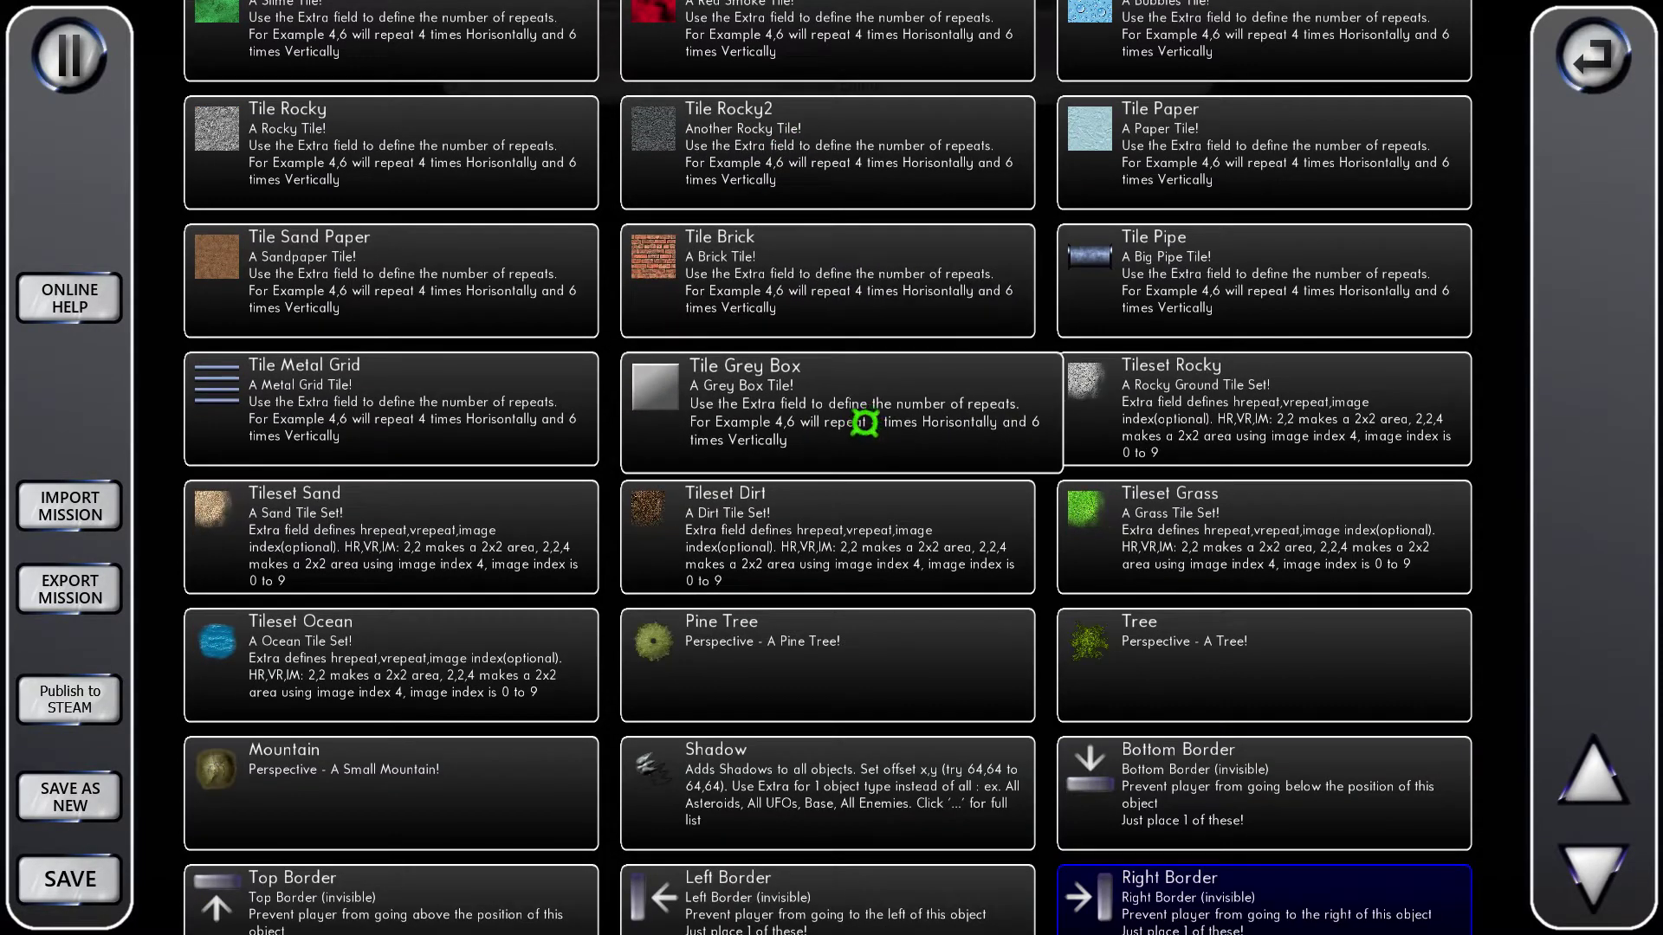
scroll(864, 424, "down", 6)
scroll(857, 422, "up", 4)
scroll(856, 422, "up", 20)
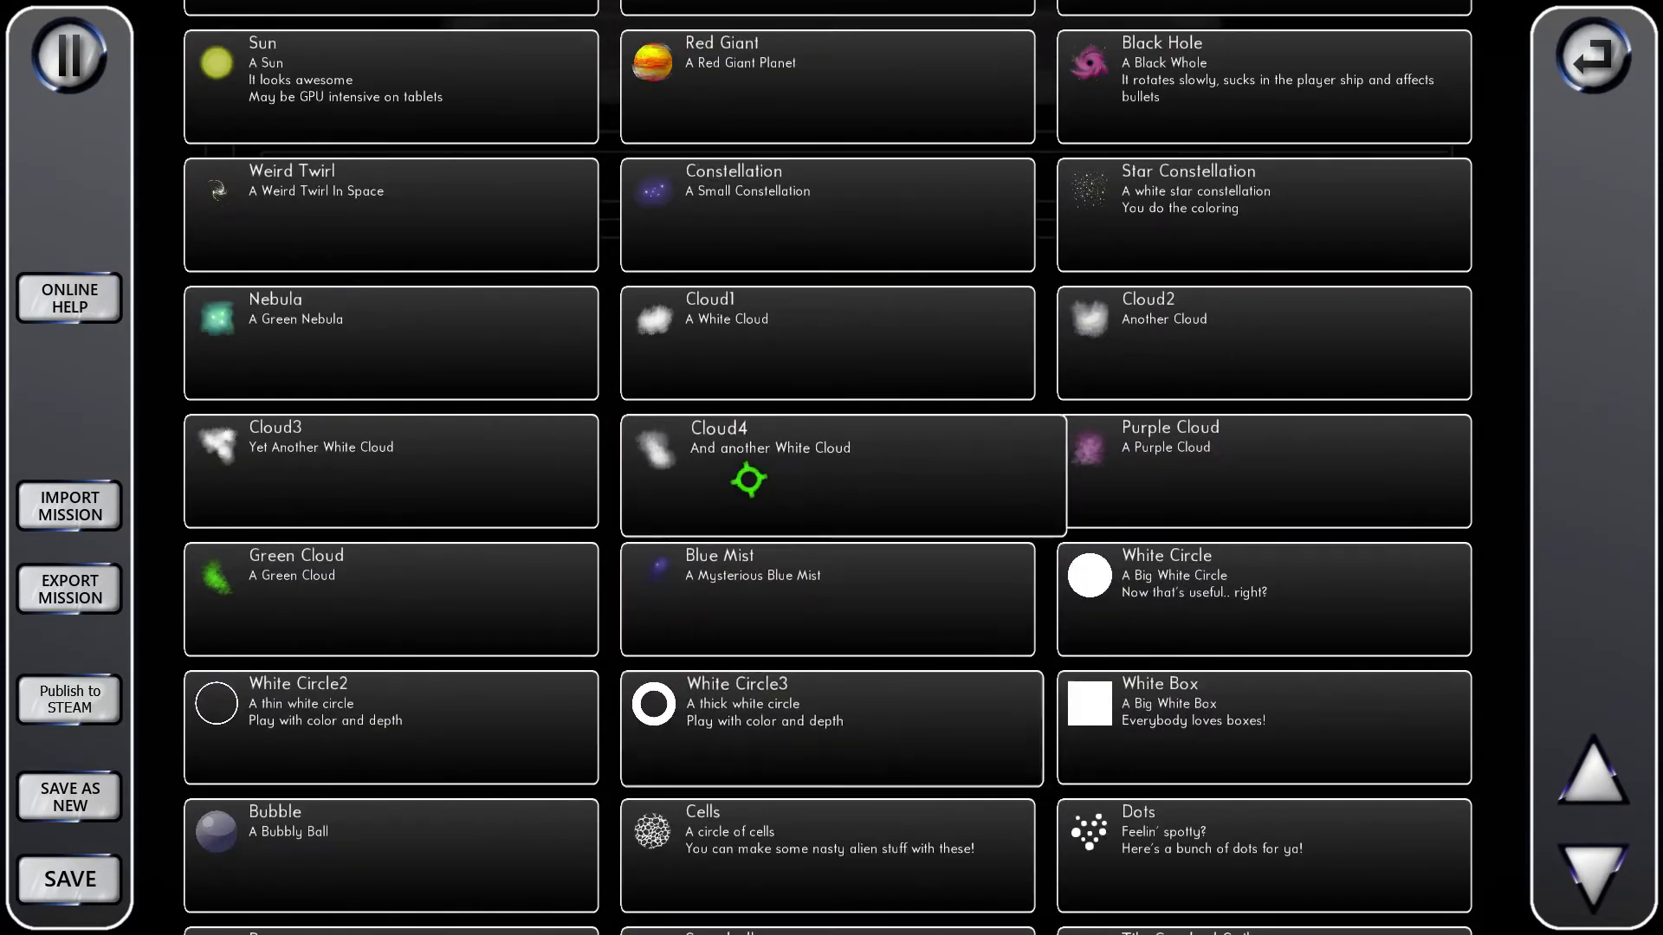
scroll(749, 479, "up", 18)
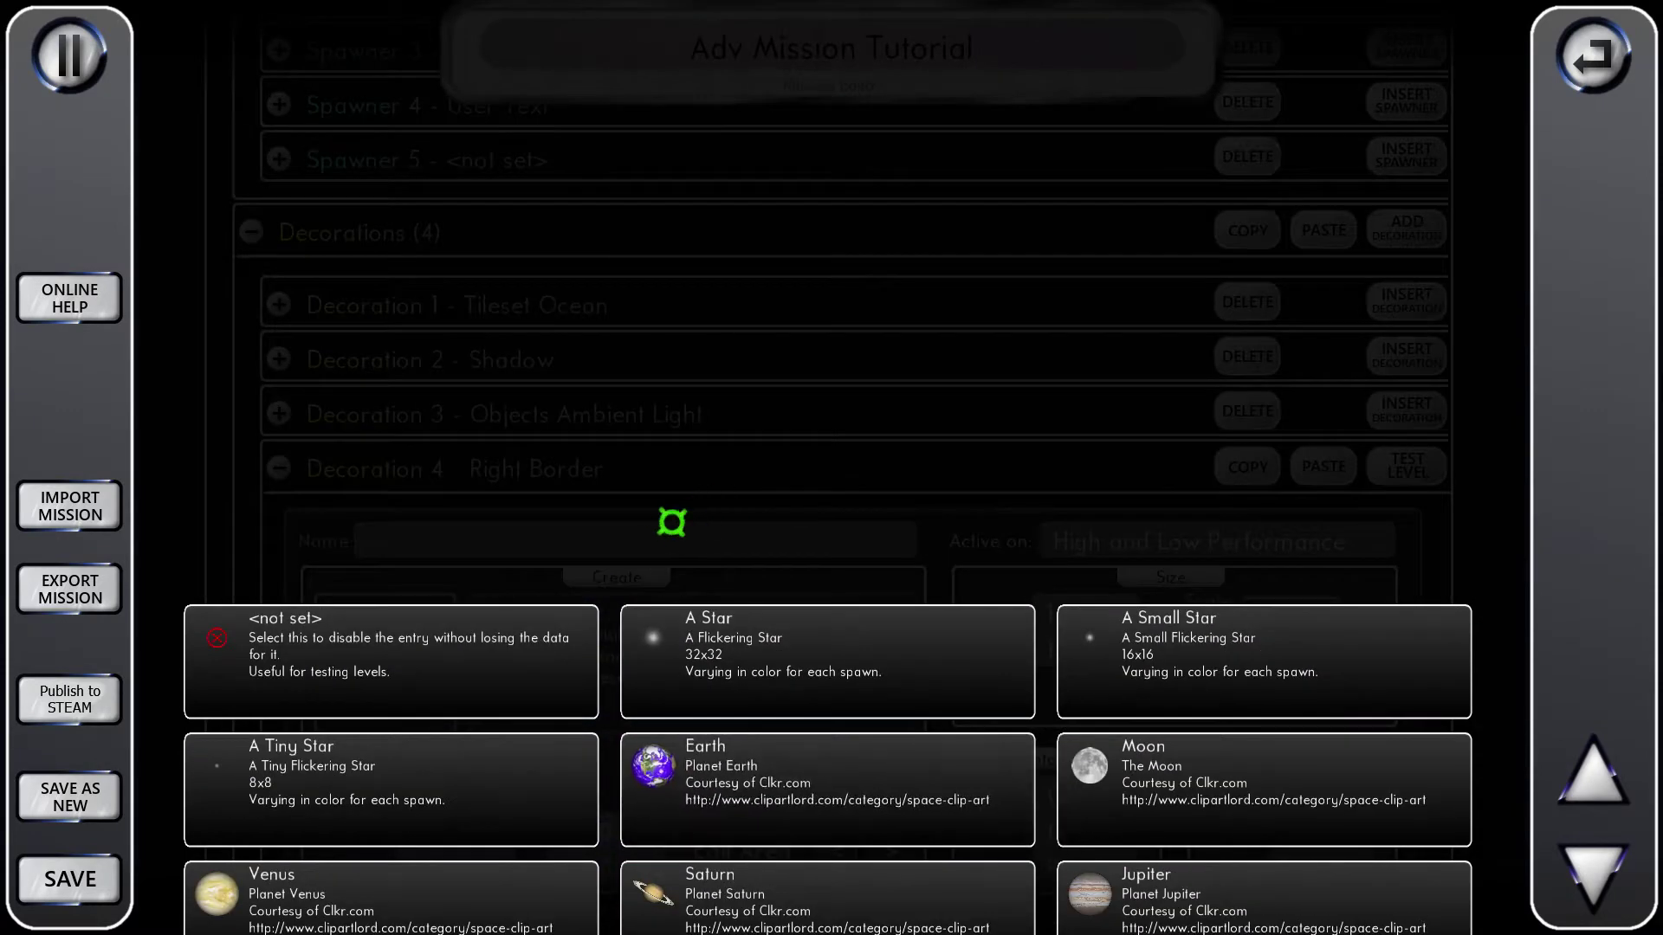
- Expand the Railer spawner's settings and find Spaceman in the item list for its Extra field
scroll(554, 433, "up", 10)
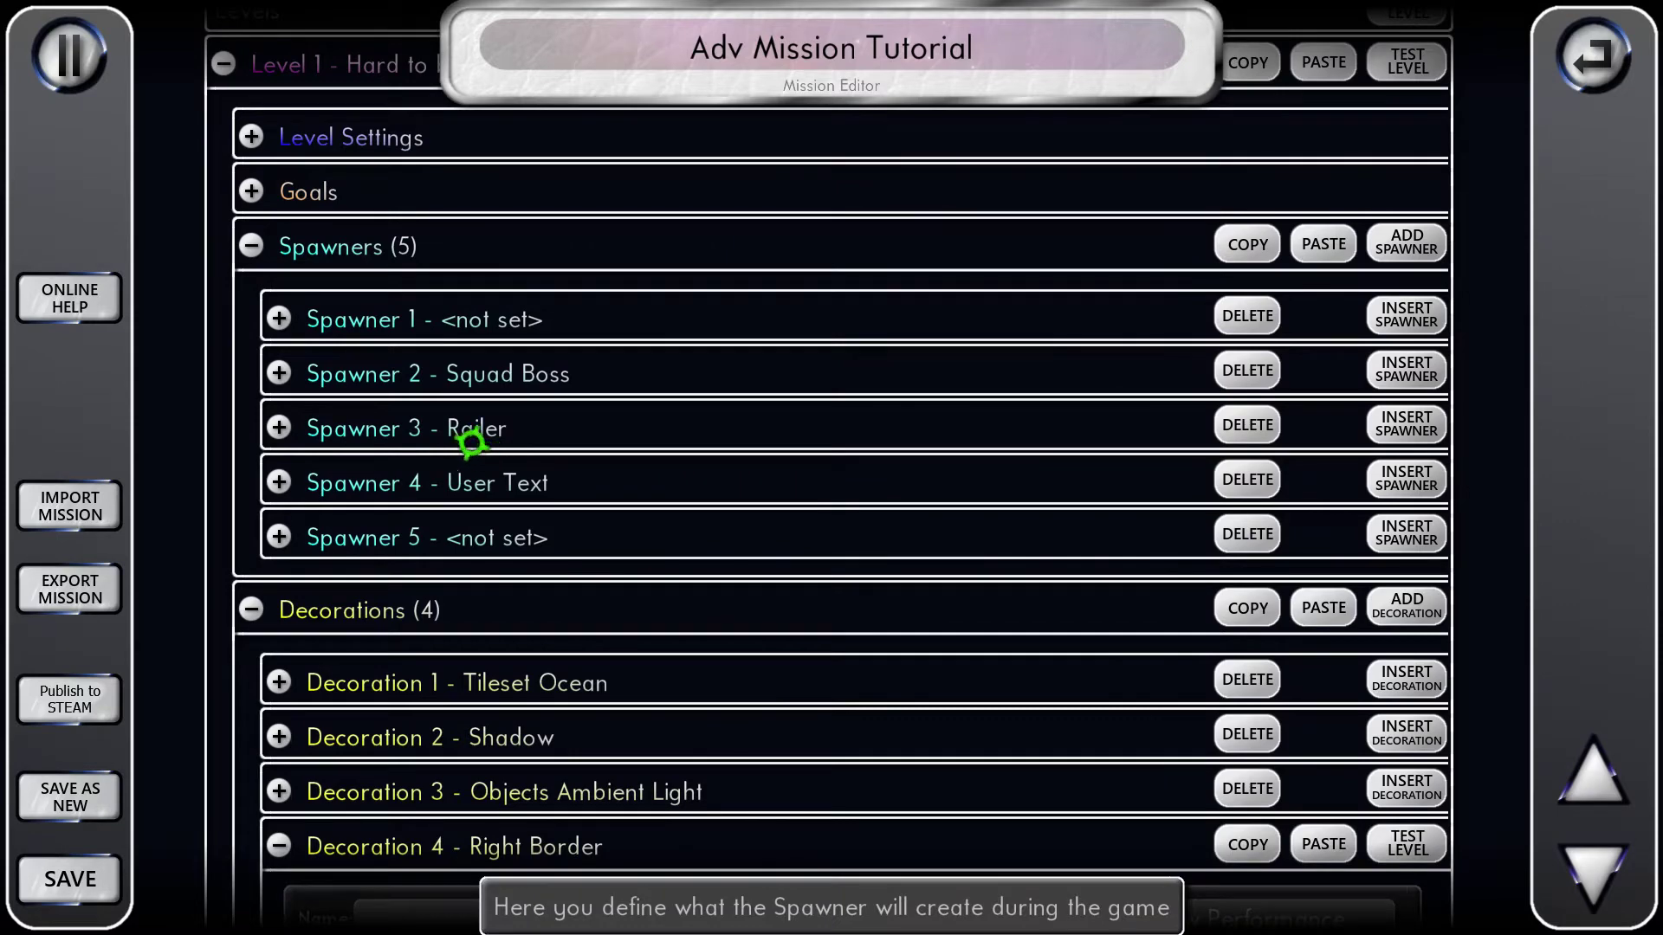
left_click(468, 426)
scroll(468, 424, "down", 3)
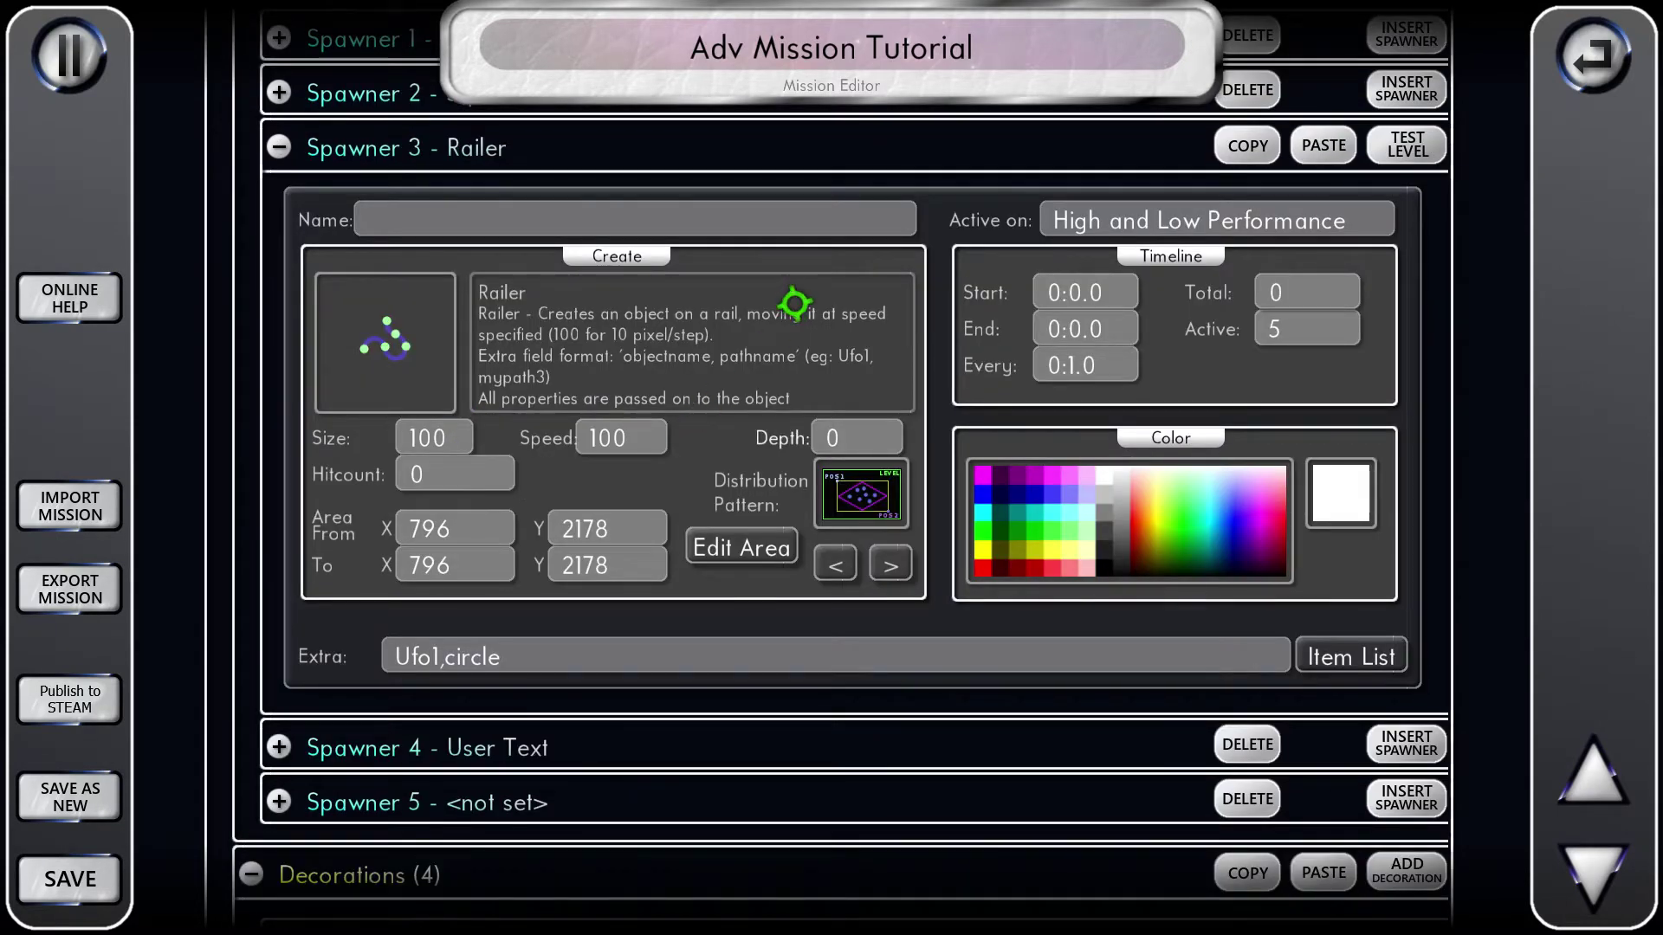
left_click(1351, 658)
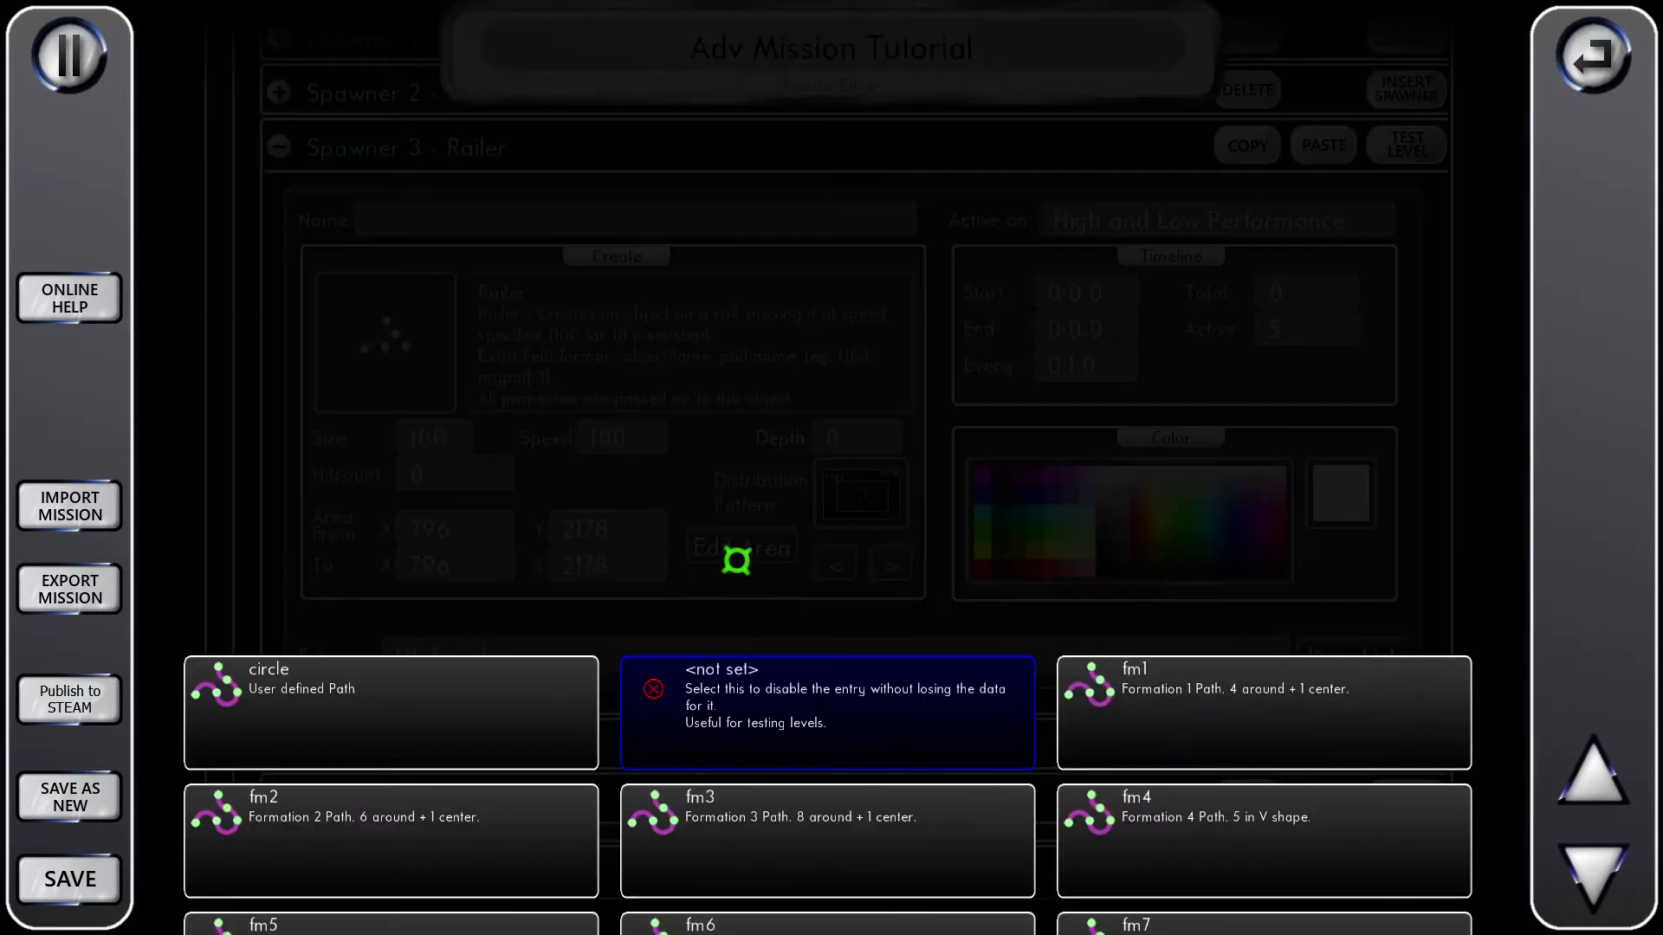
scroll(716, 549, "down", 3)
scroll(716, 549, "down", 2)
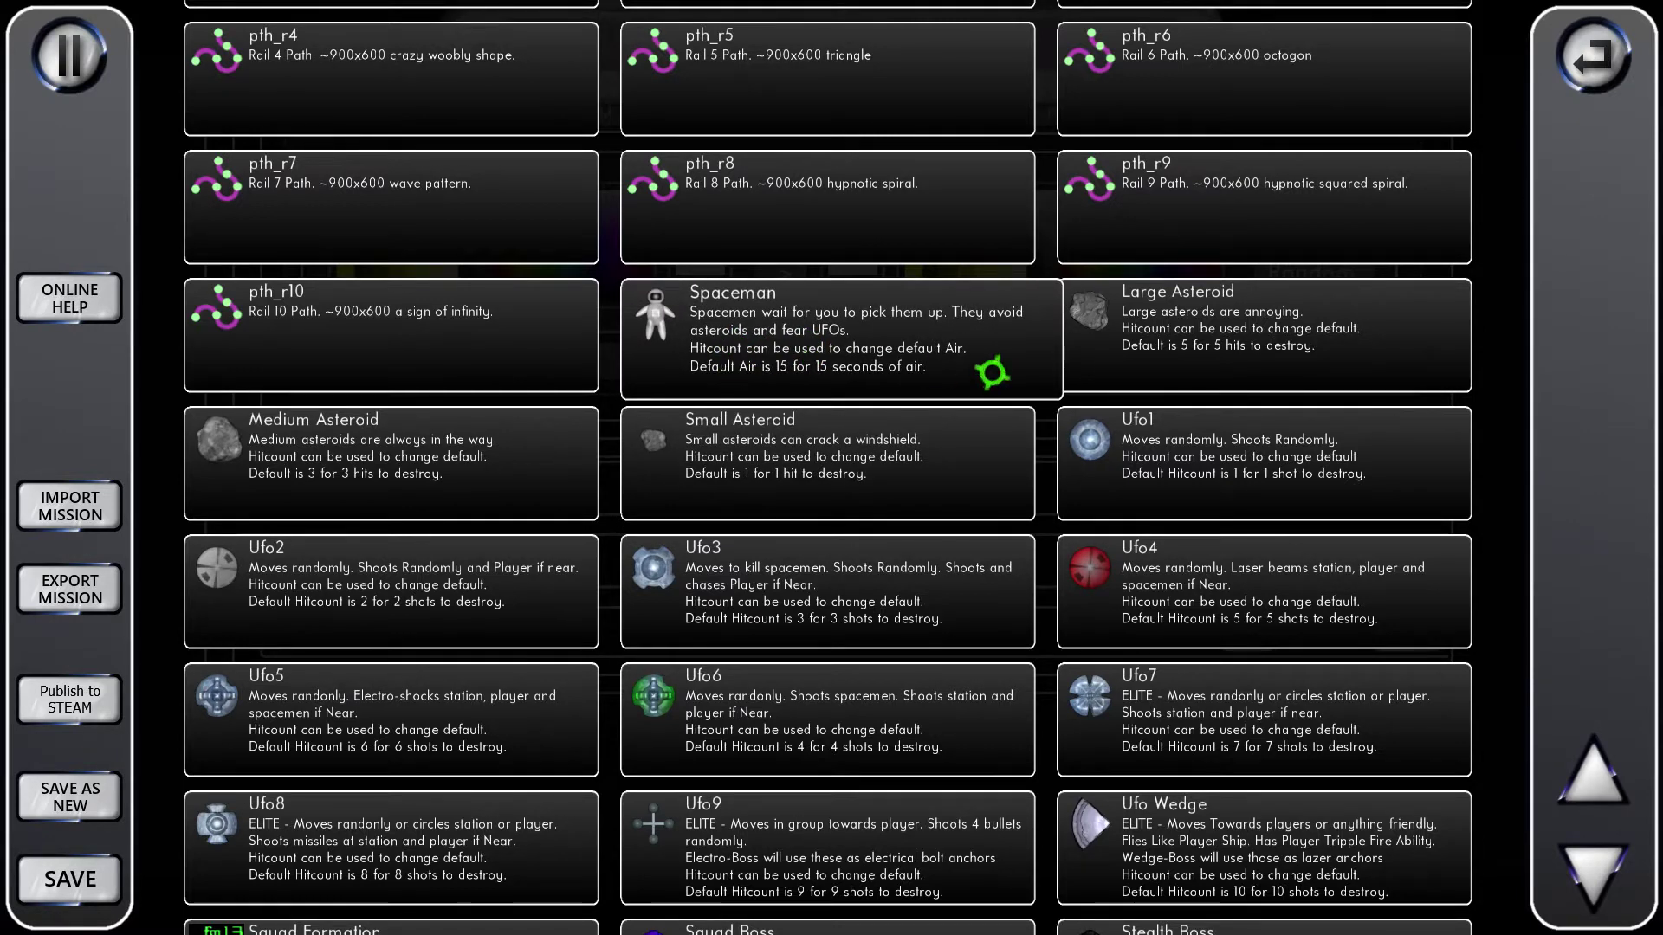
left_click(809, 323)
- Replace the Railer's object name with Spaceman so its Extra value reads "Spaceman,circle"
left_click(435, 467)
key("BackSpace")
key("BackSpace")
key("BackSpace")
key("BackSpace")
type("Spaceman")
- Test the level by flying the ship among the spacemen on the circle path and picking them up
scroll(741, 512, "up", 4)
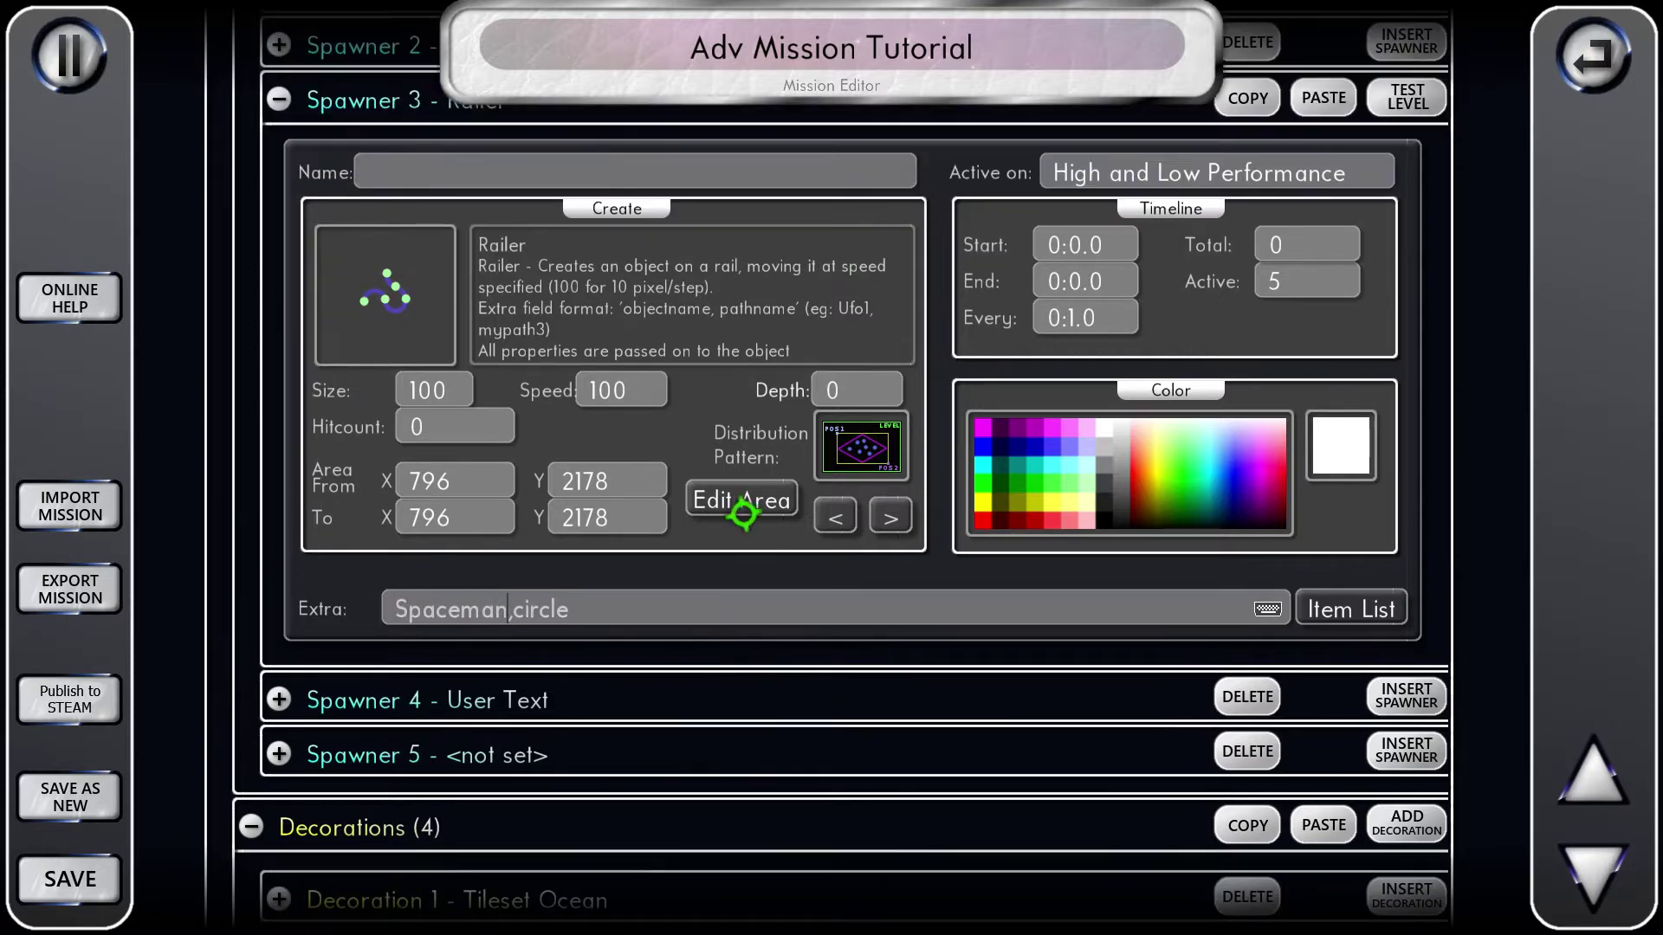
left_click(1403, 141)
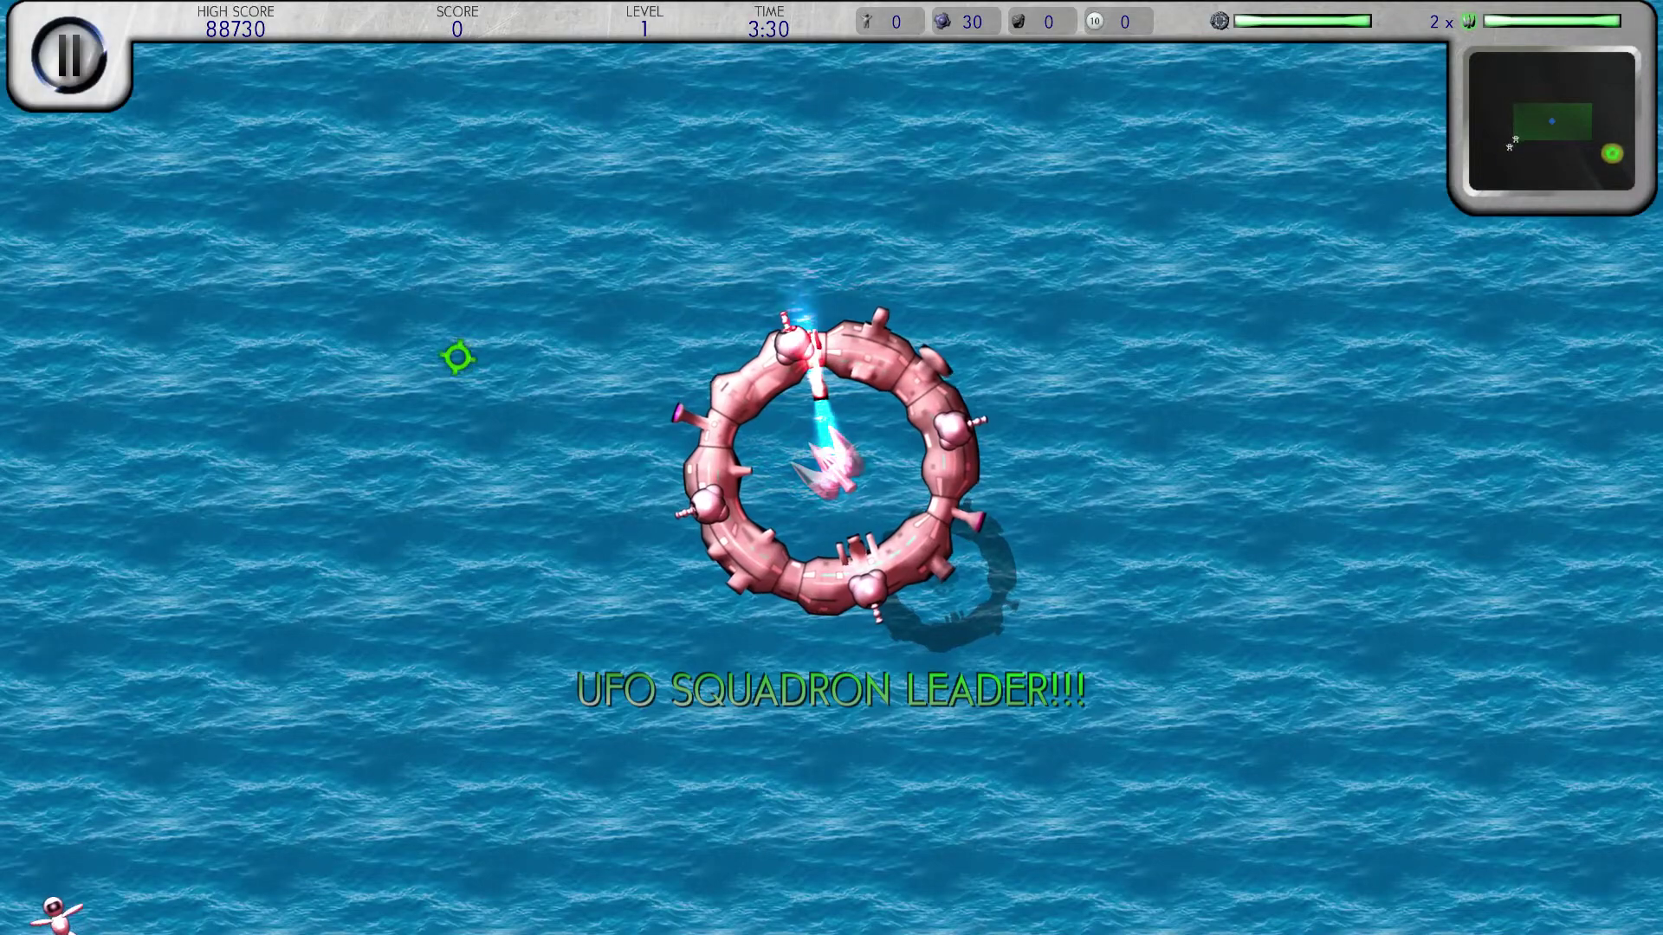
key("w")
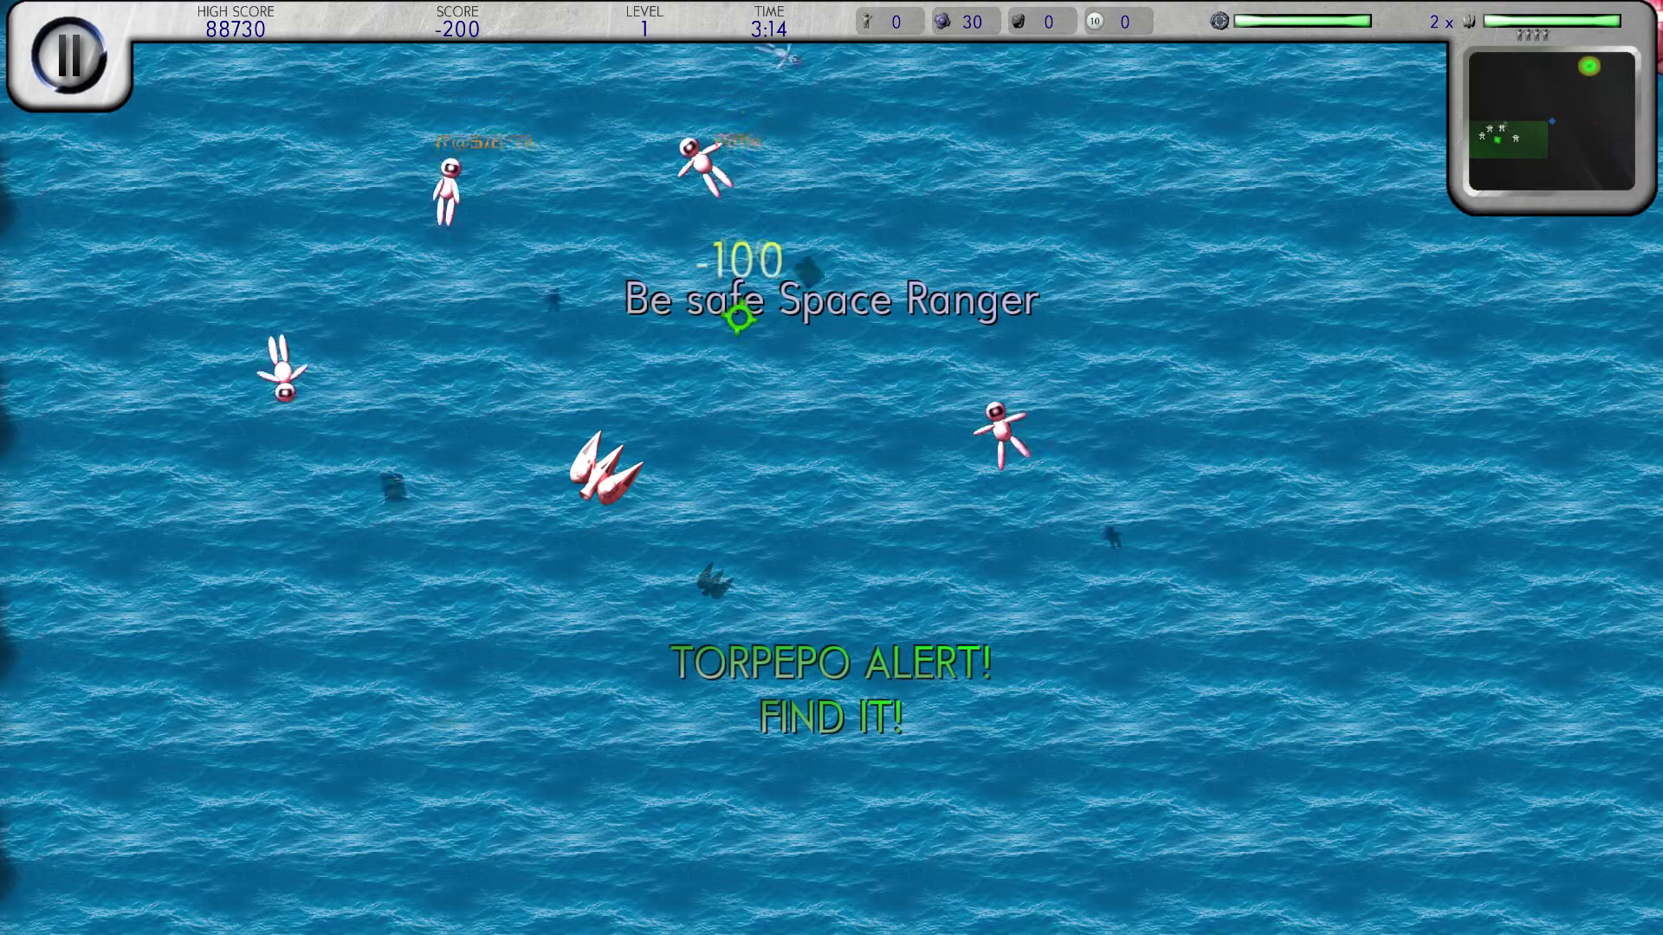
left_click_drag(737, 309, 650, 315)
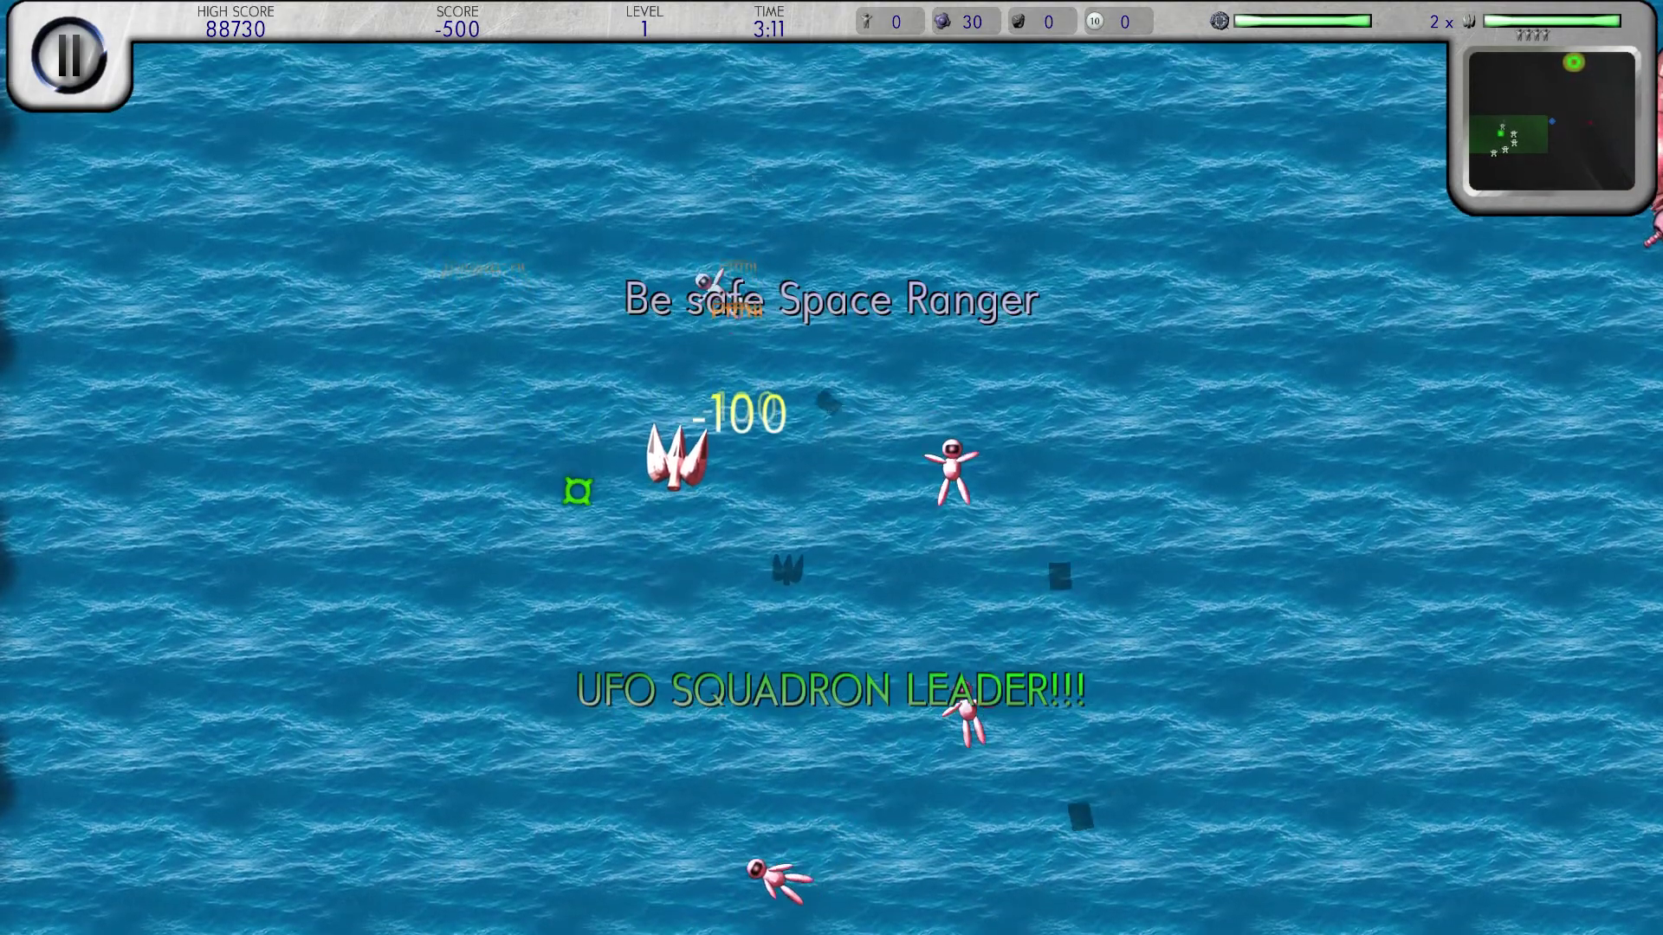
mouse_move(578, 490)
left_mouse_down()
mouse_move(568, 656)
mouse_move(658, 646)
left_mouse_up()
left_click_drag(637, 259, 636, 242)
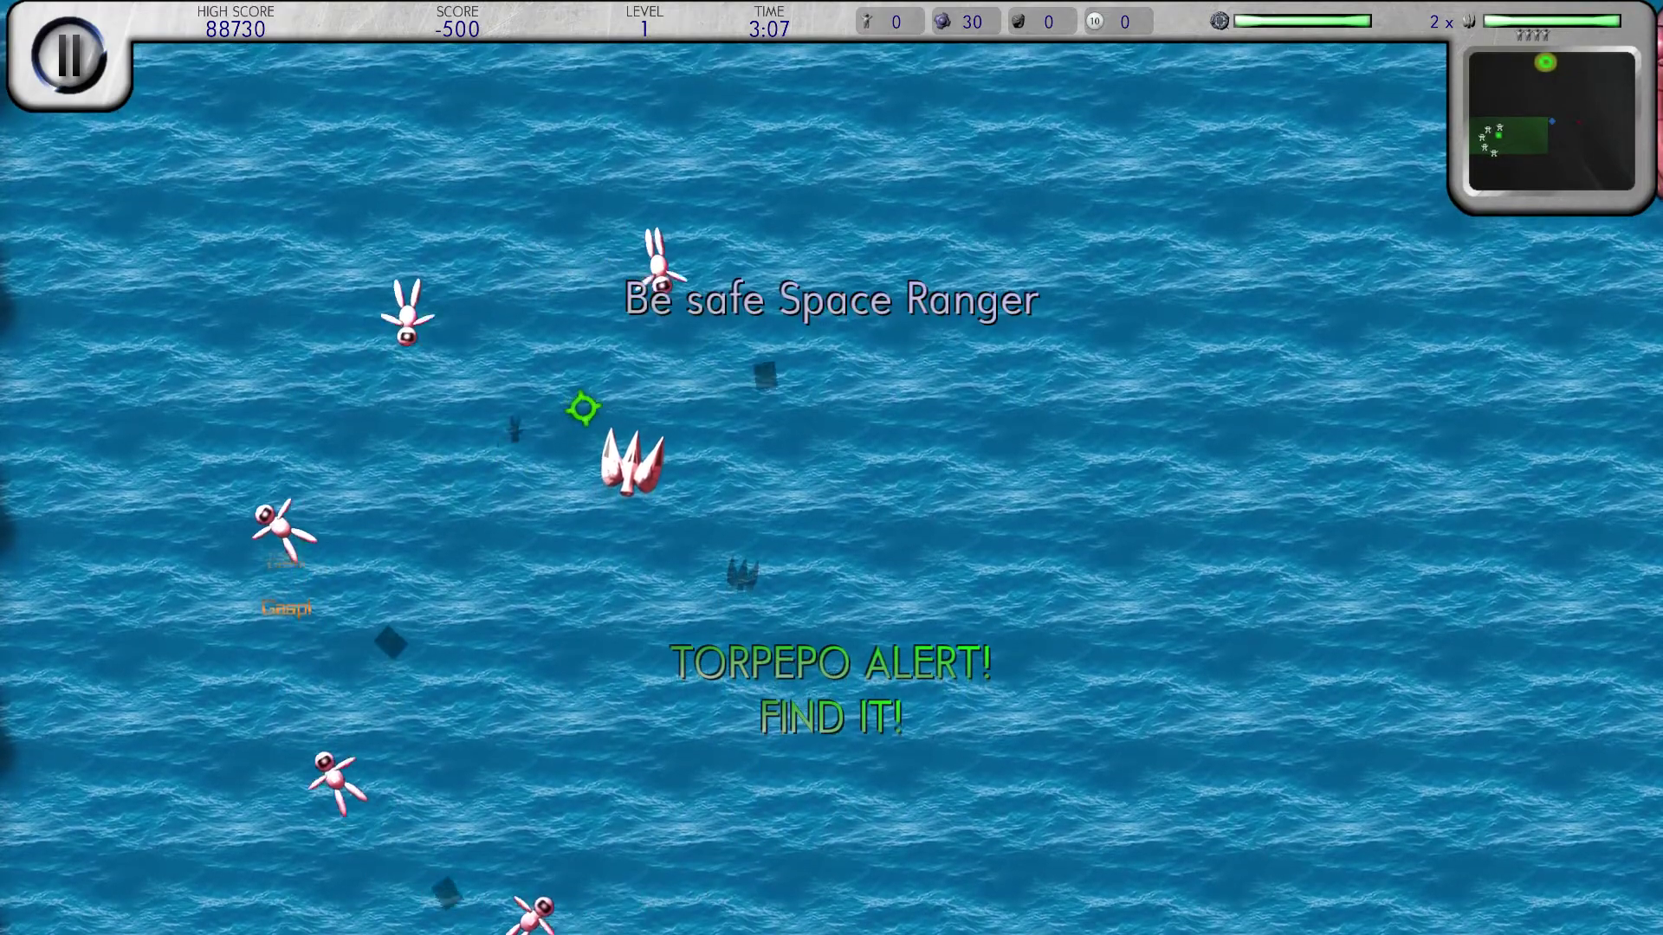
left_click_drag(586, 424, 583, 386)
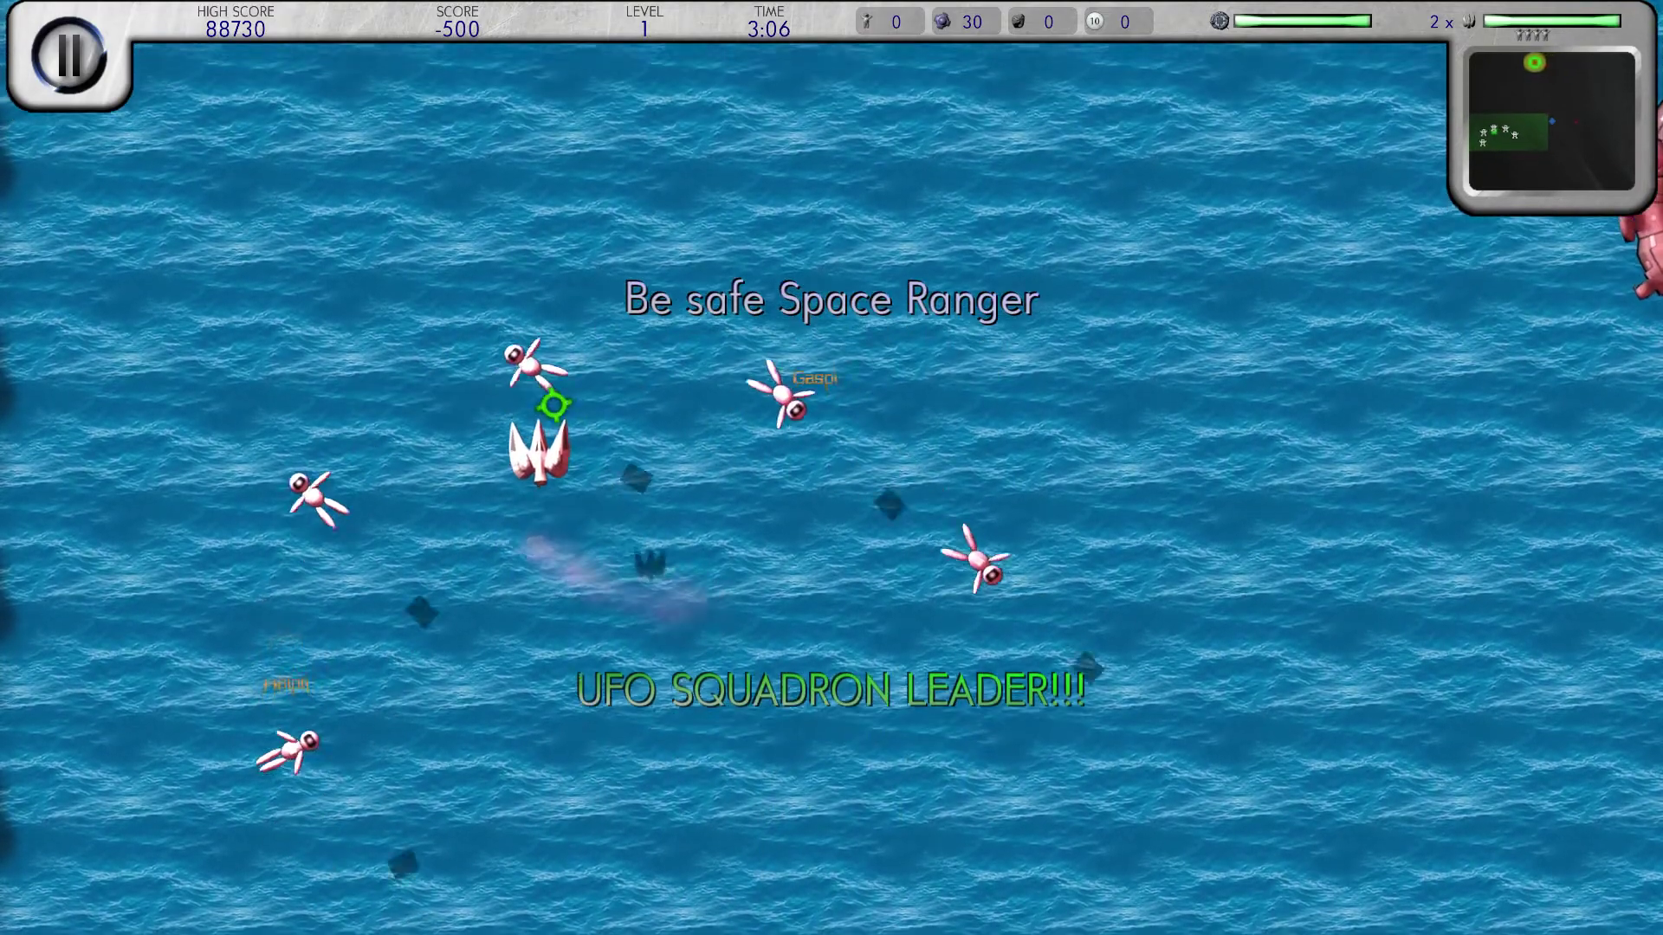
left_click(557, 404)
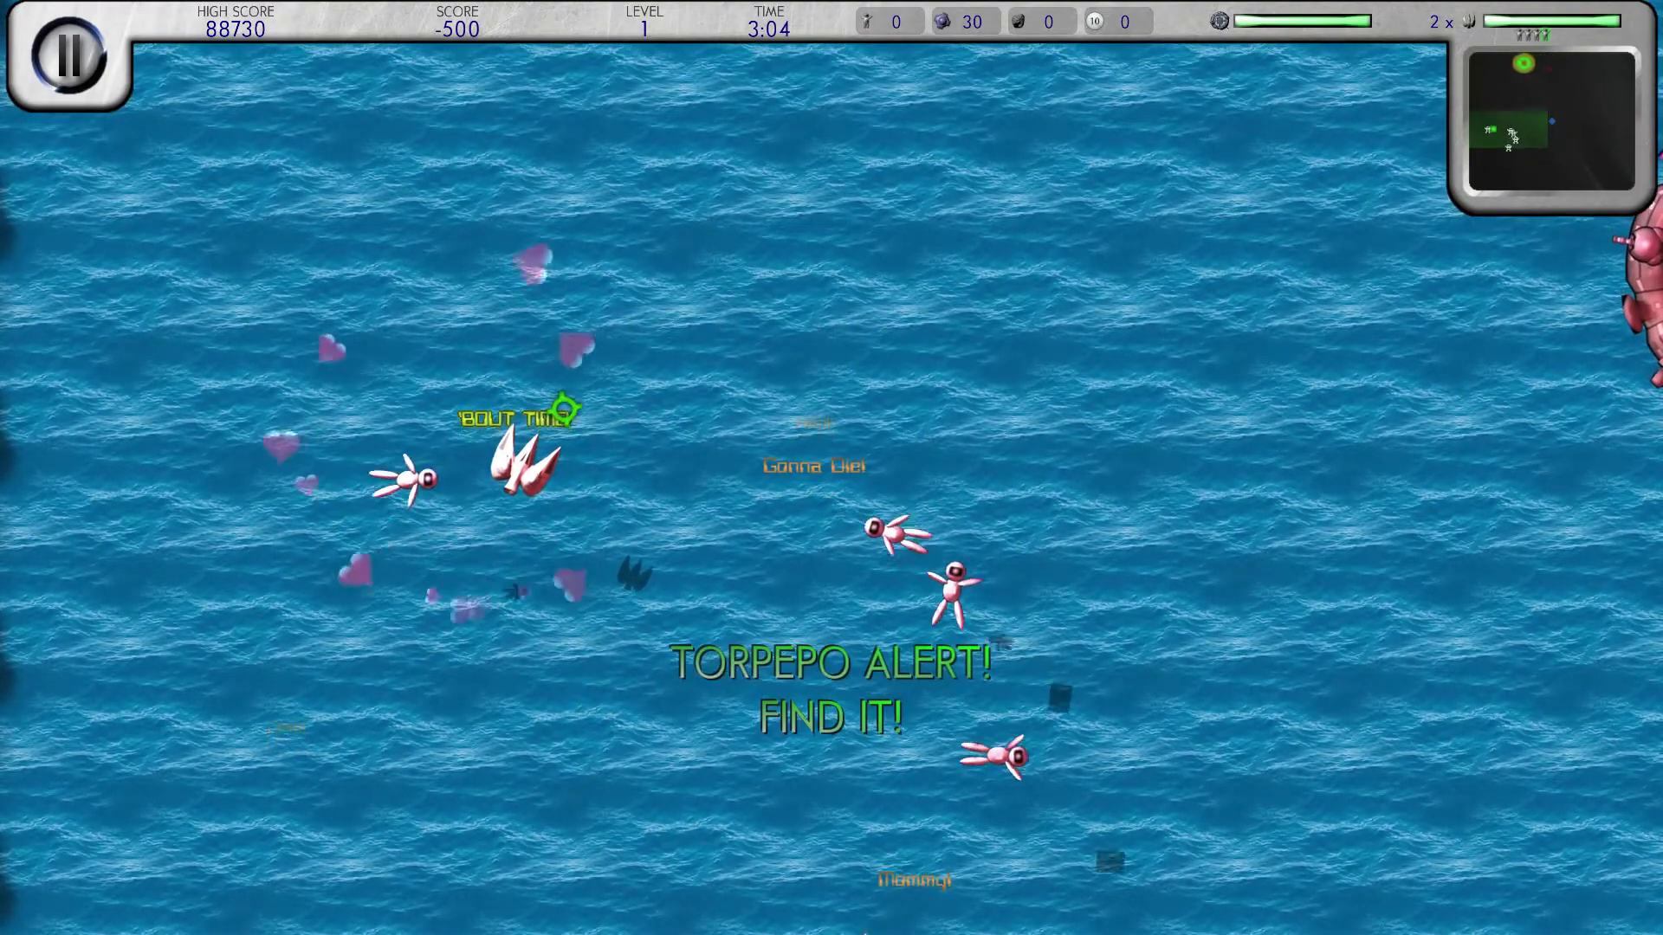
left_click(563, 408)
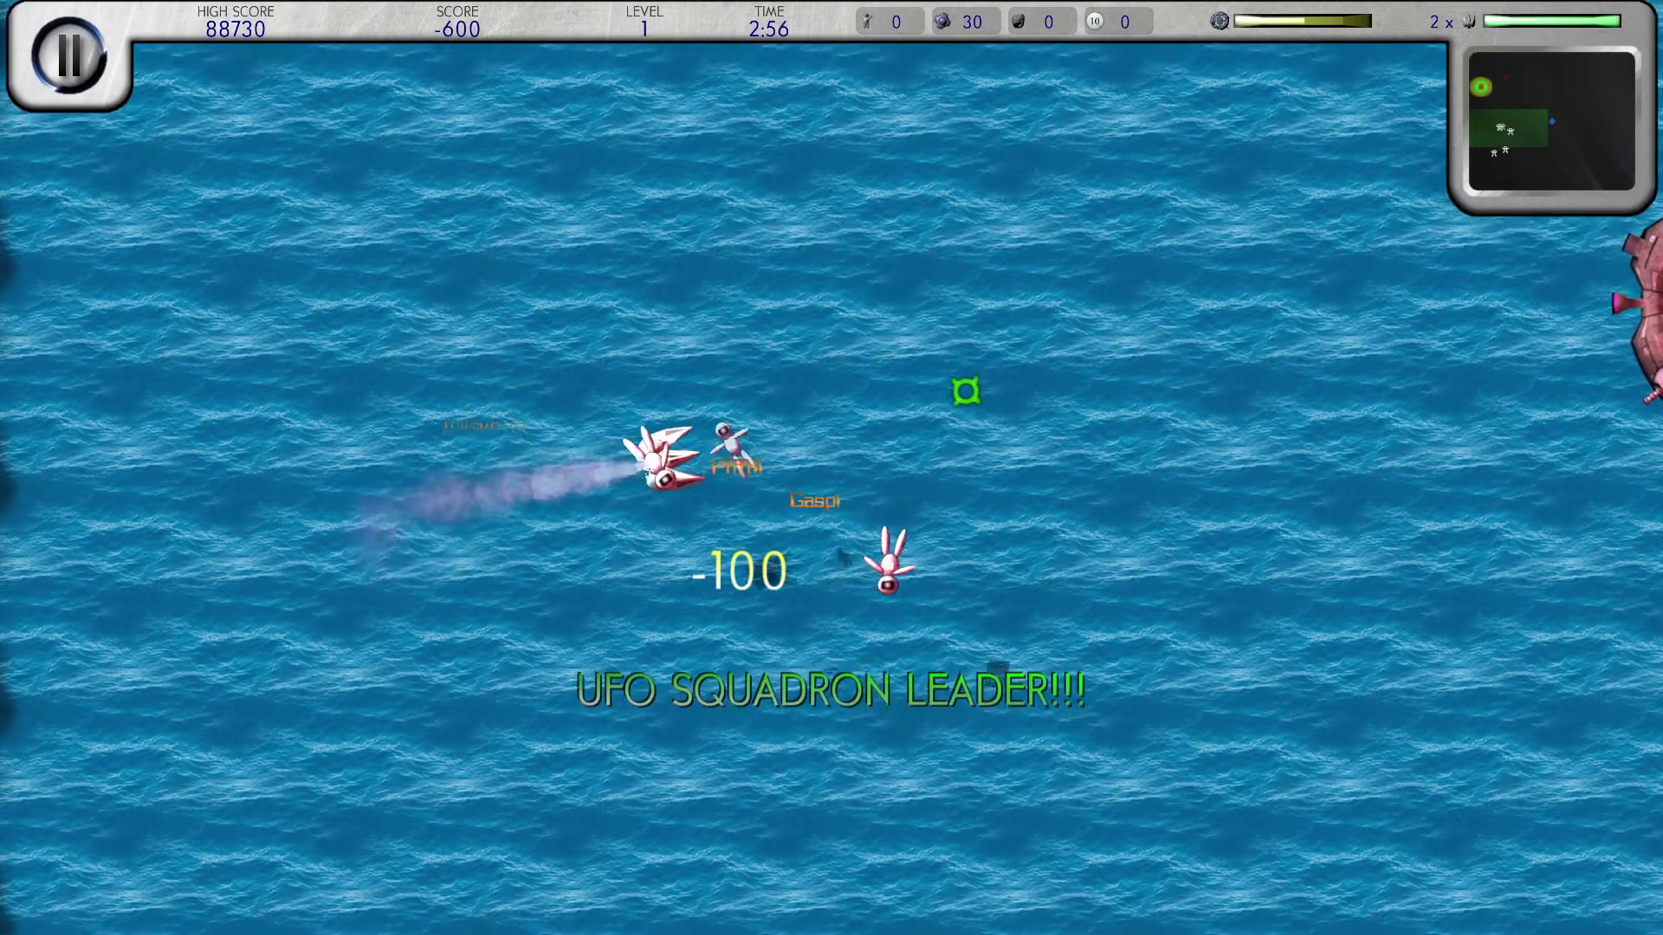
mouse_move(966, 392)
left_mouse_down()
mouse_move(1159, 459)
mouse_move(1099, 585)
mouse_move(1107, 456)
mouse_move(1088, 352)
mouse_move(862, 386)
left_mouse_up()
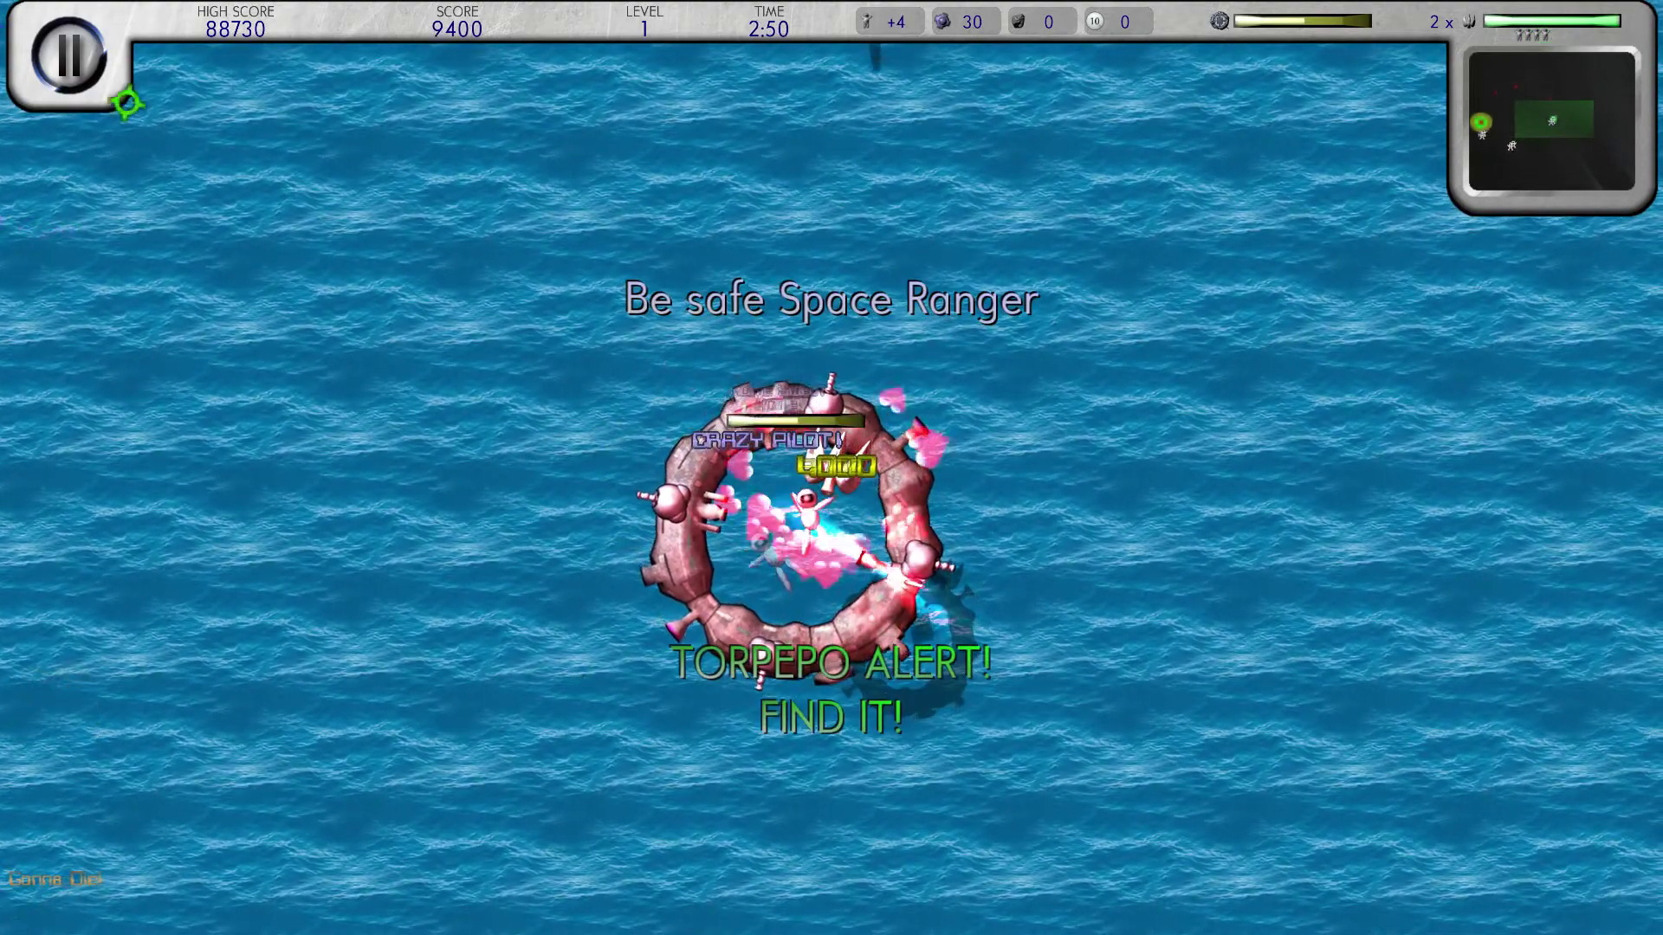
- Pause the test game and return to the Mission Editor
left_click(69, 57)
left_click(1624, 38)
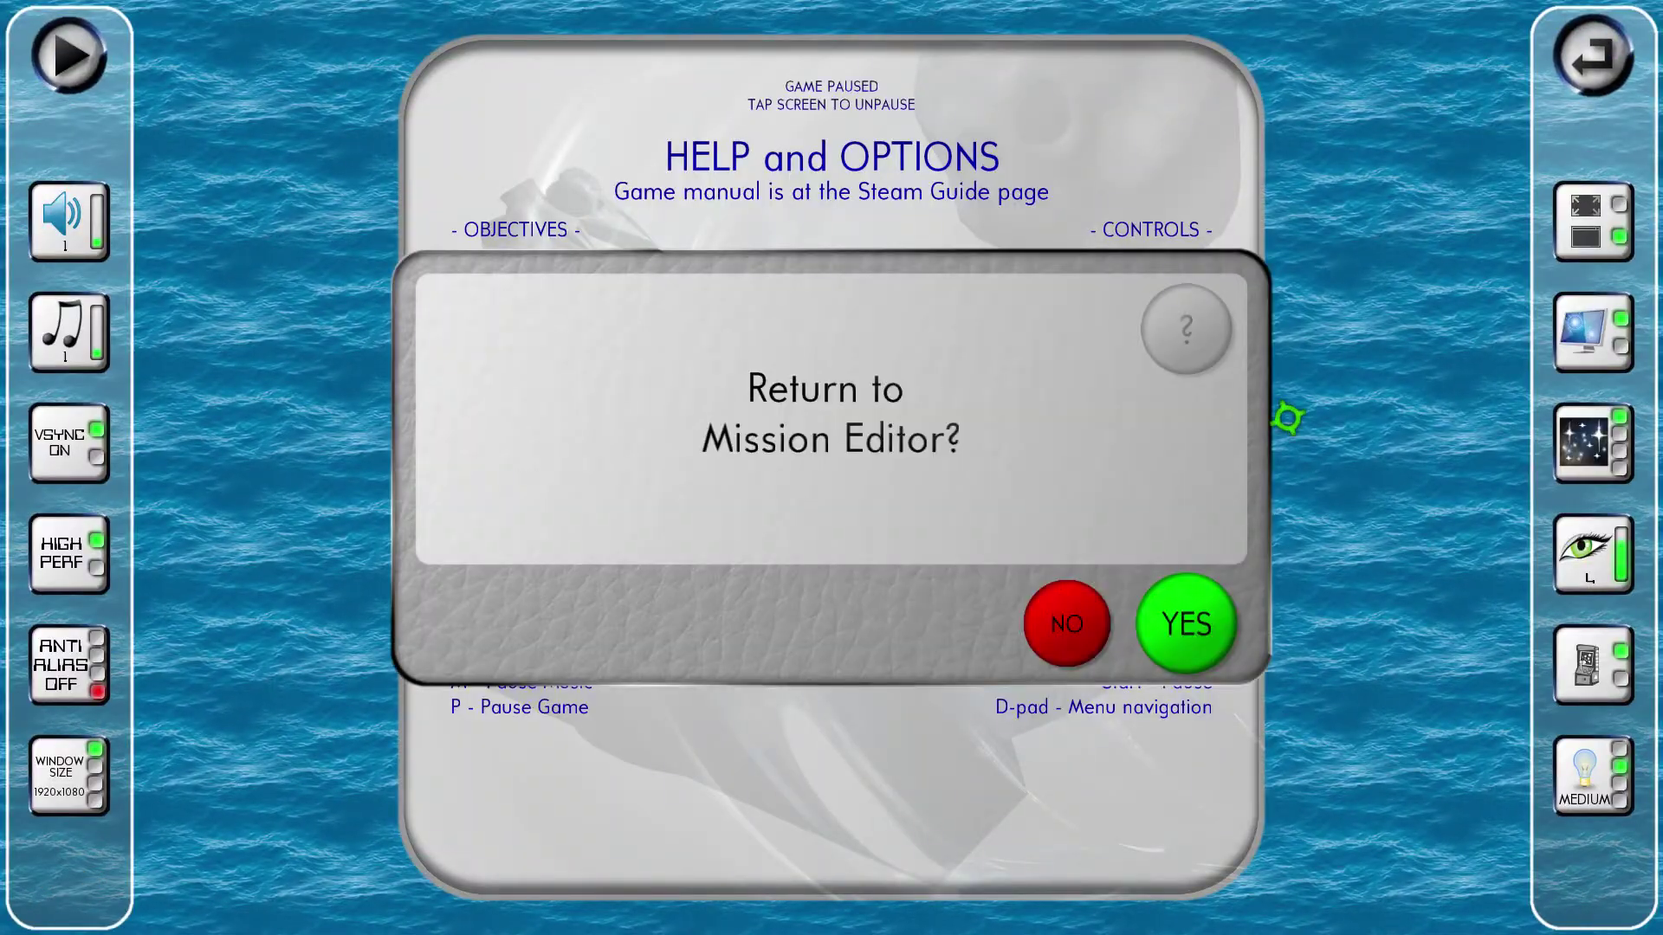
left_click(1180, 616)
- Give the Railer spawner the elliptical distribution pattern and draw its spawn area from 841, 482 to 3186, 3046
scroll(650, 537, "down", 3)
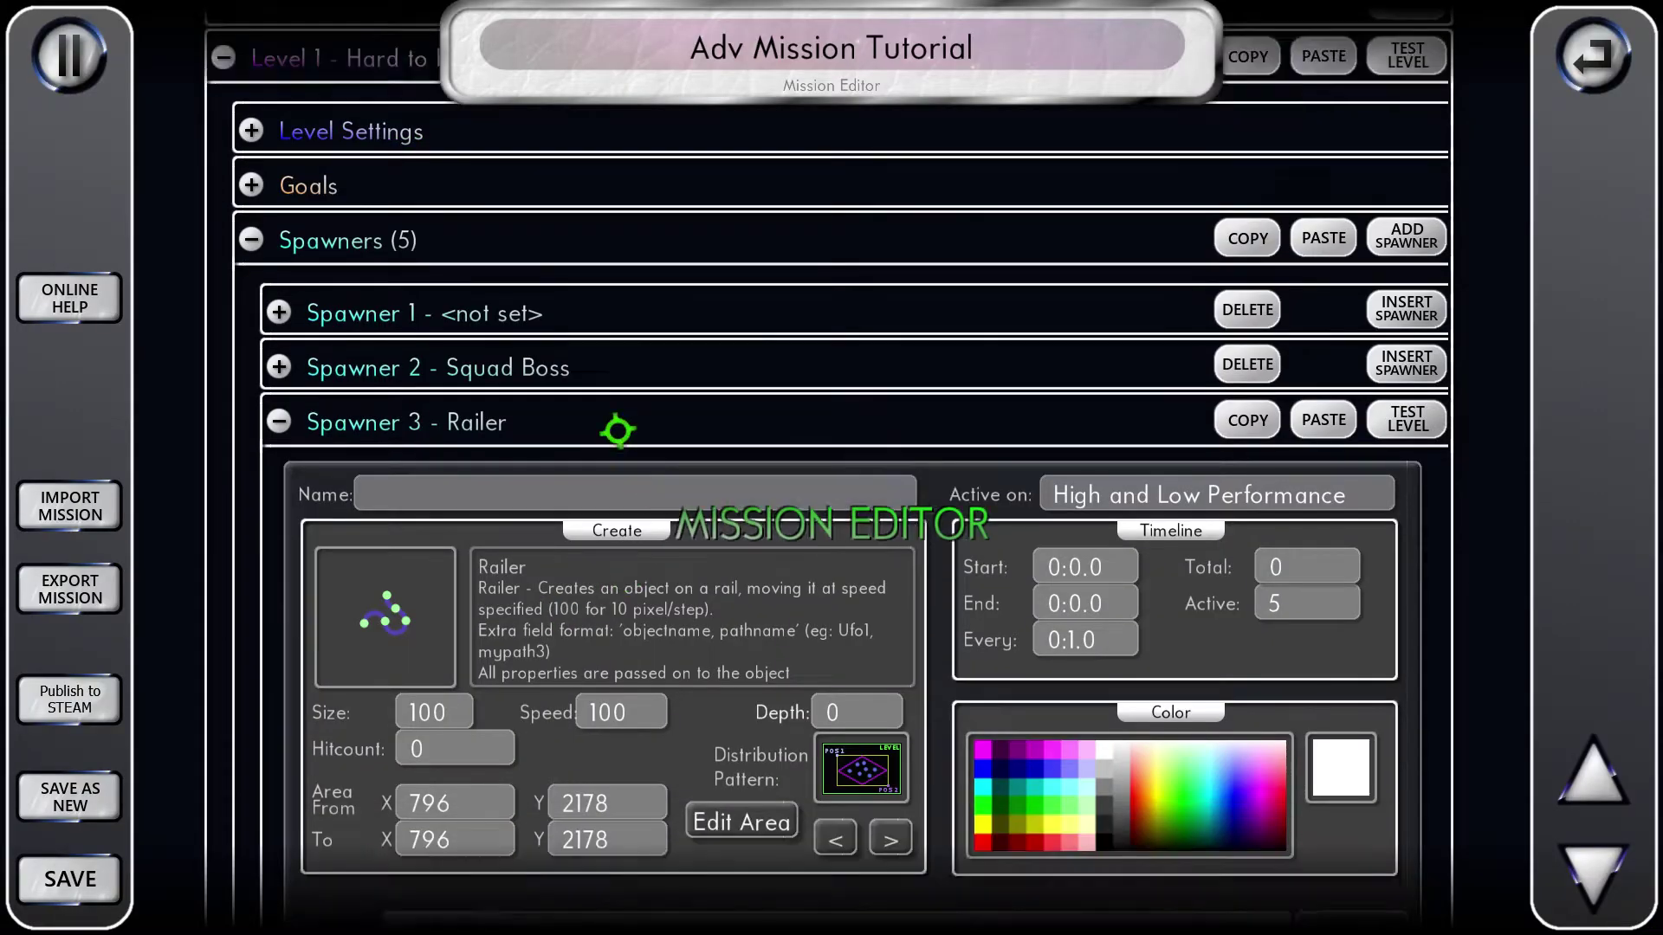
scroll(618, 429, "down", 2)
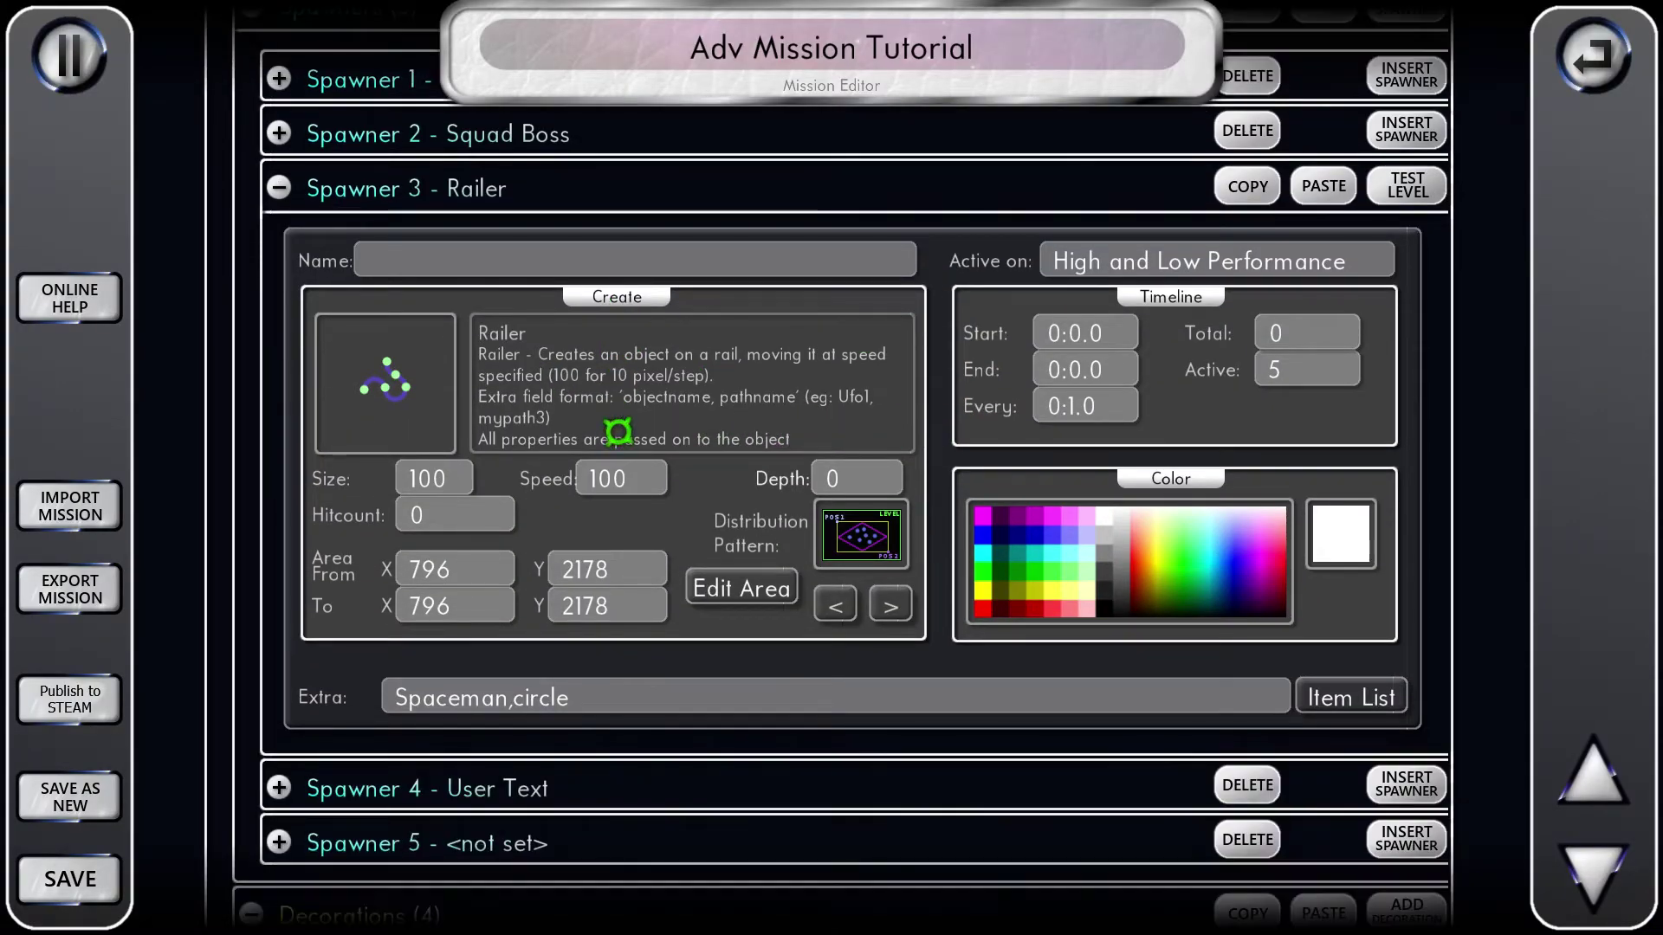
scroll(619, 430, "down", 8)
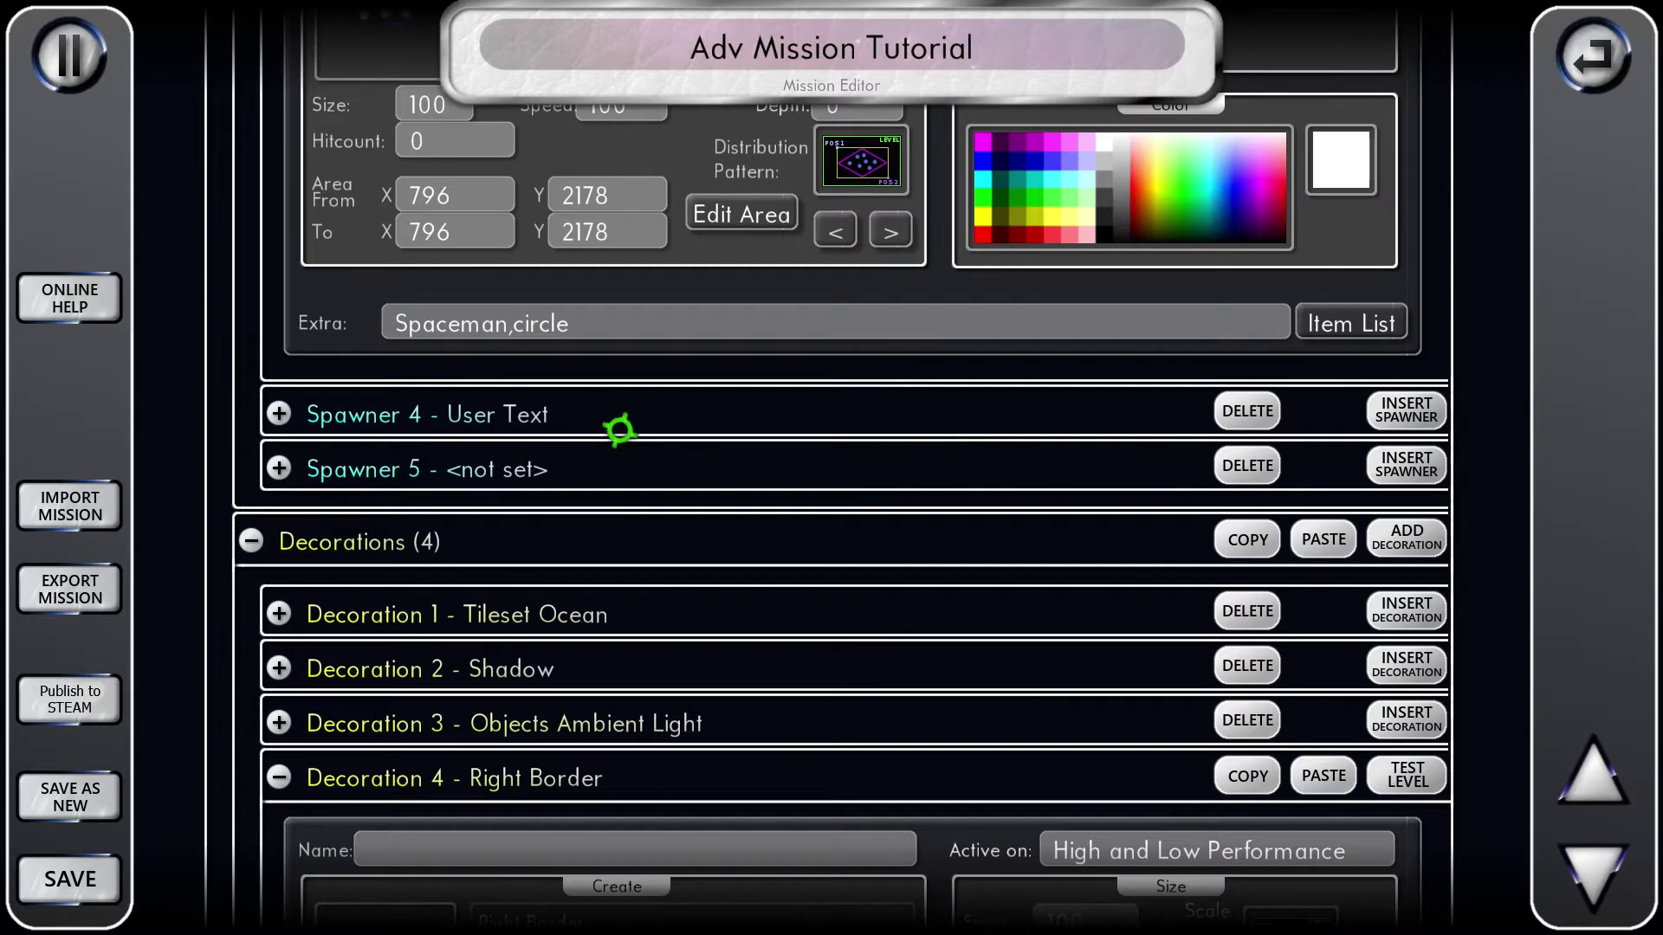
scroll(618, 429, "up", 6)
scroll(721, 400, "up", 3)
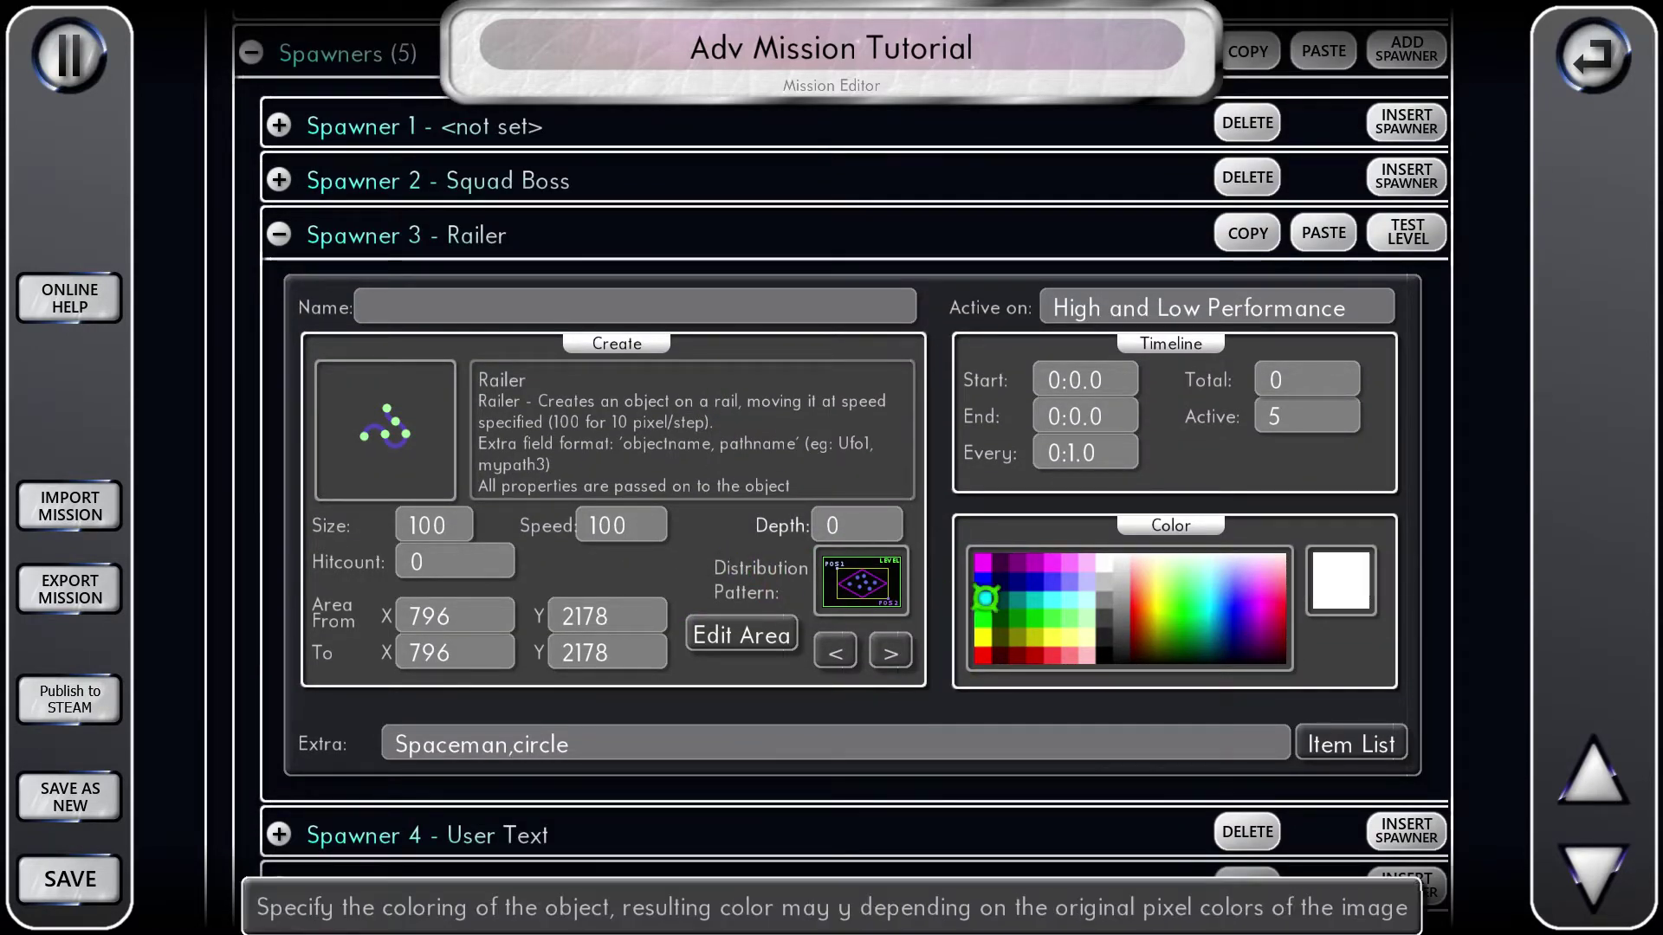
left_click(873, 595)
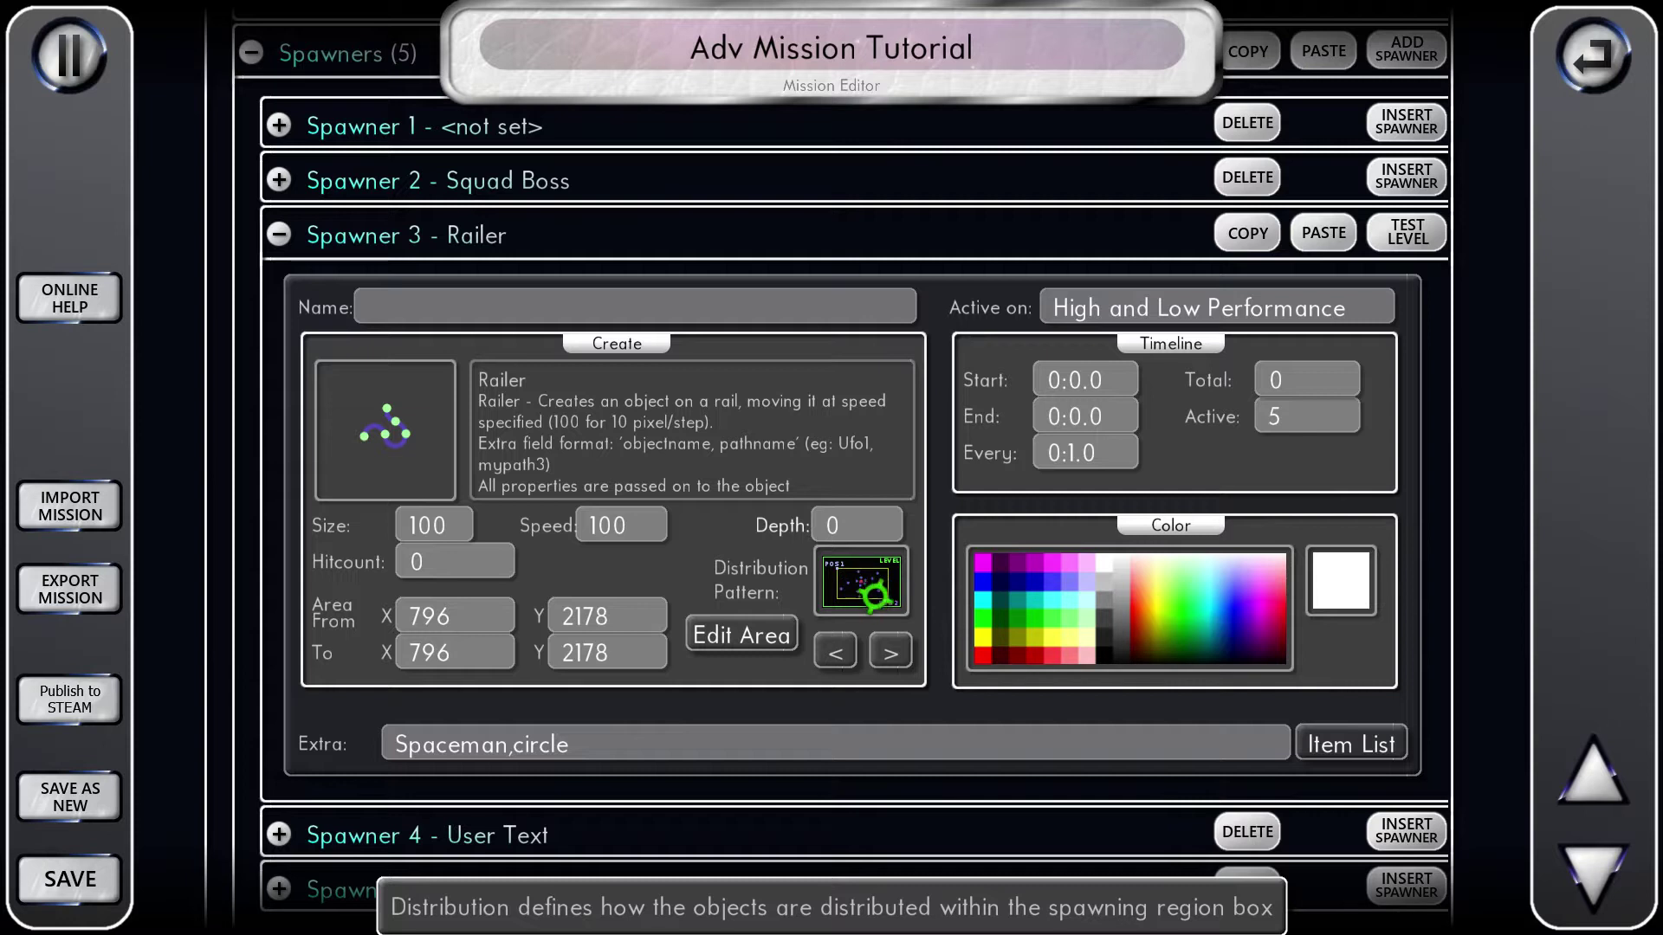
left_click(874, 596)
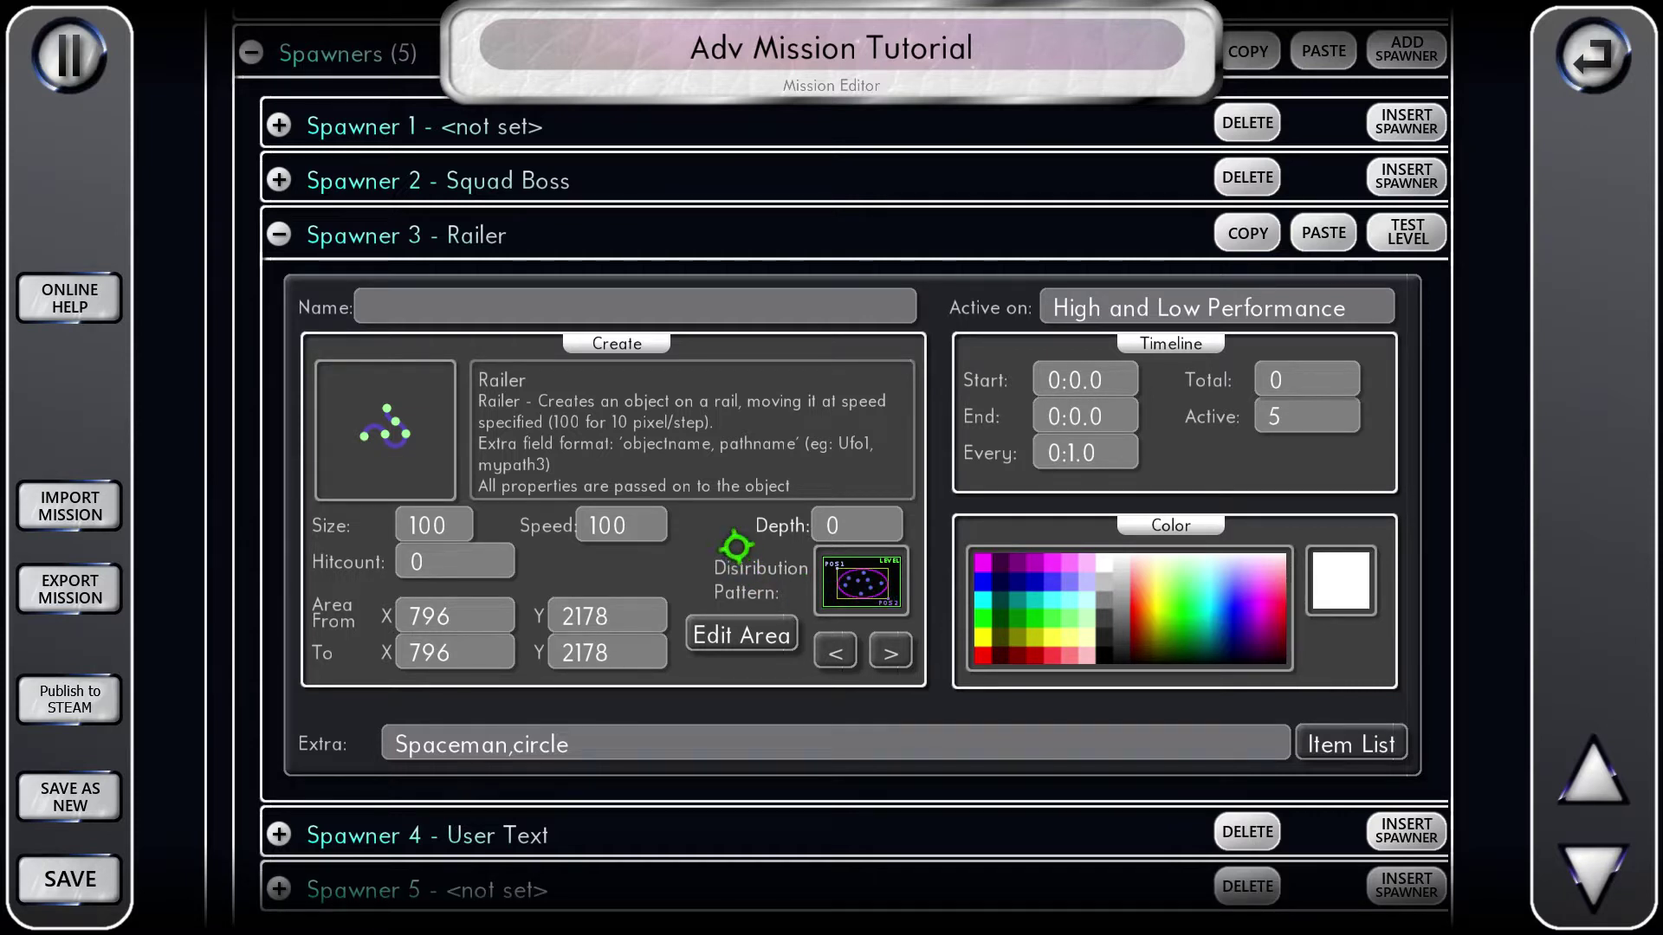
left_click(757, 642)
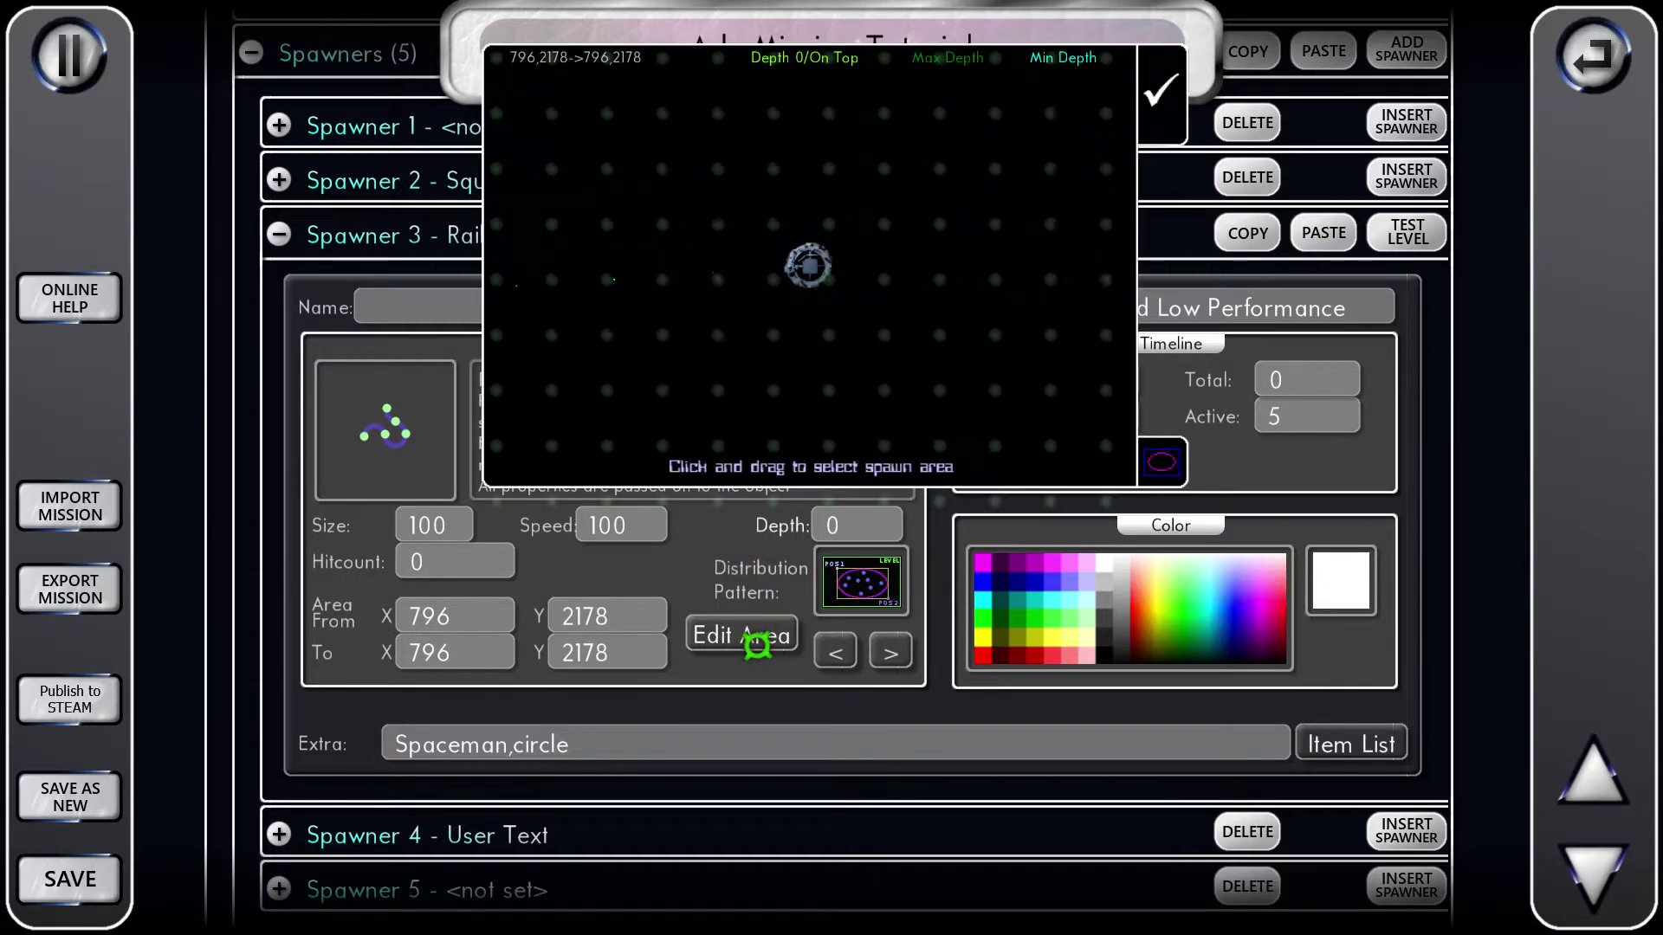
left_click_drag(622, 102, 989, 369)
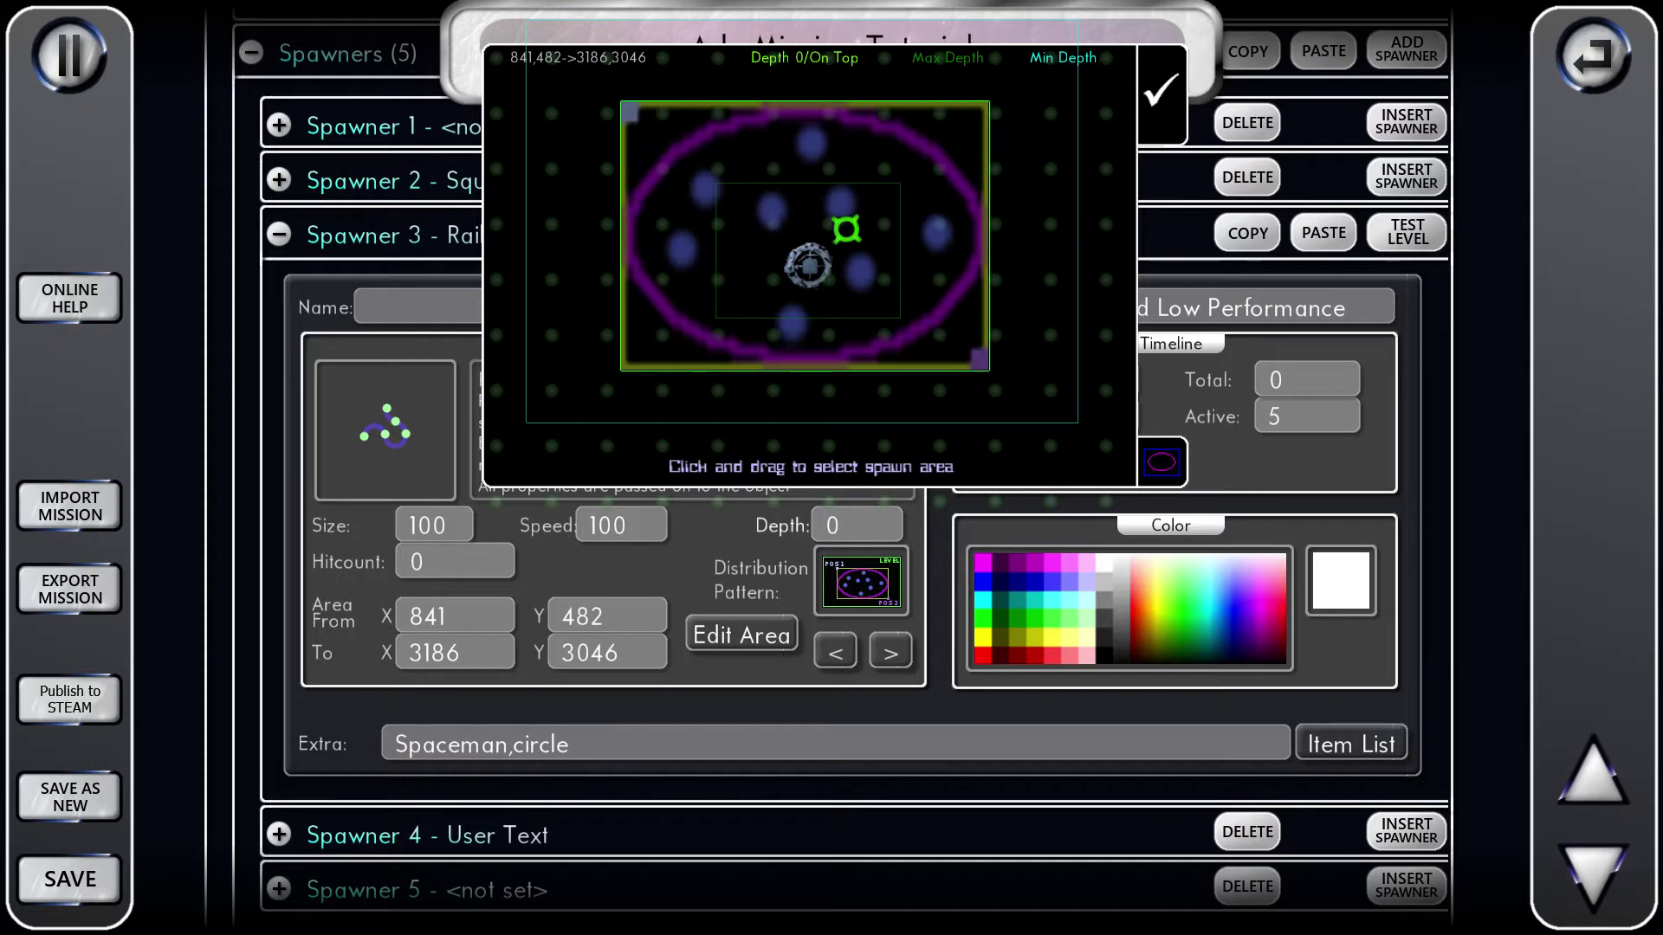
- Cycle through the distribution patterns in the Railer's area editor, ending on the scattered pattern with the red centre marker
left_click(1162, 461)
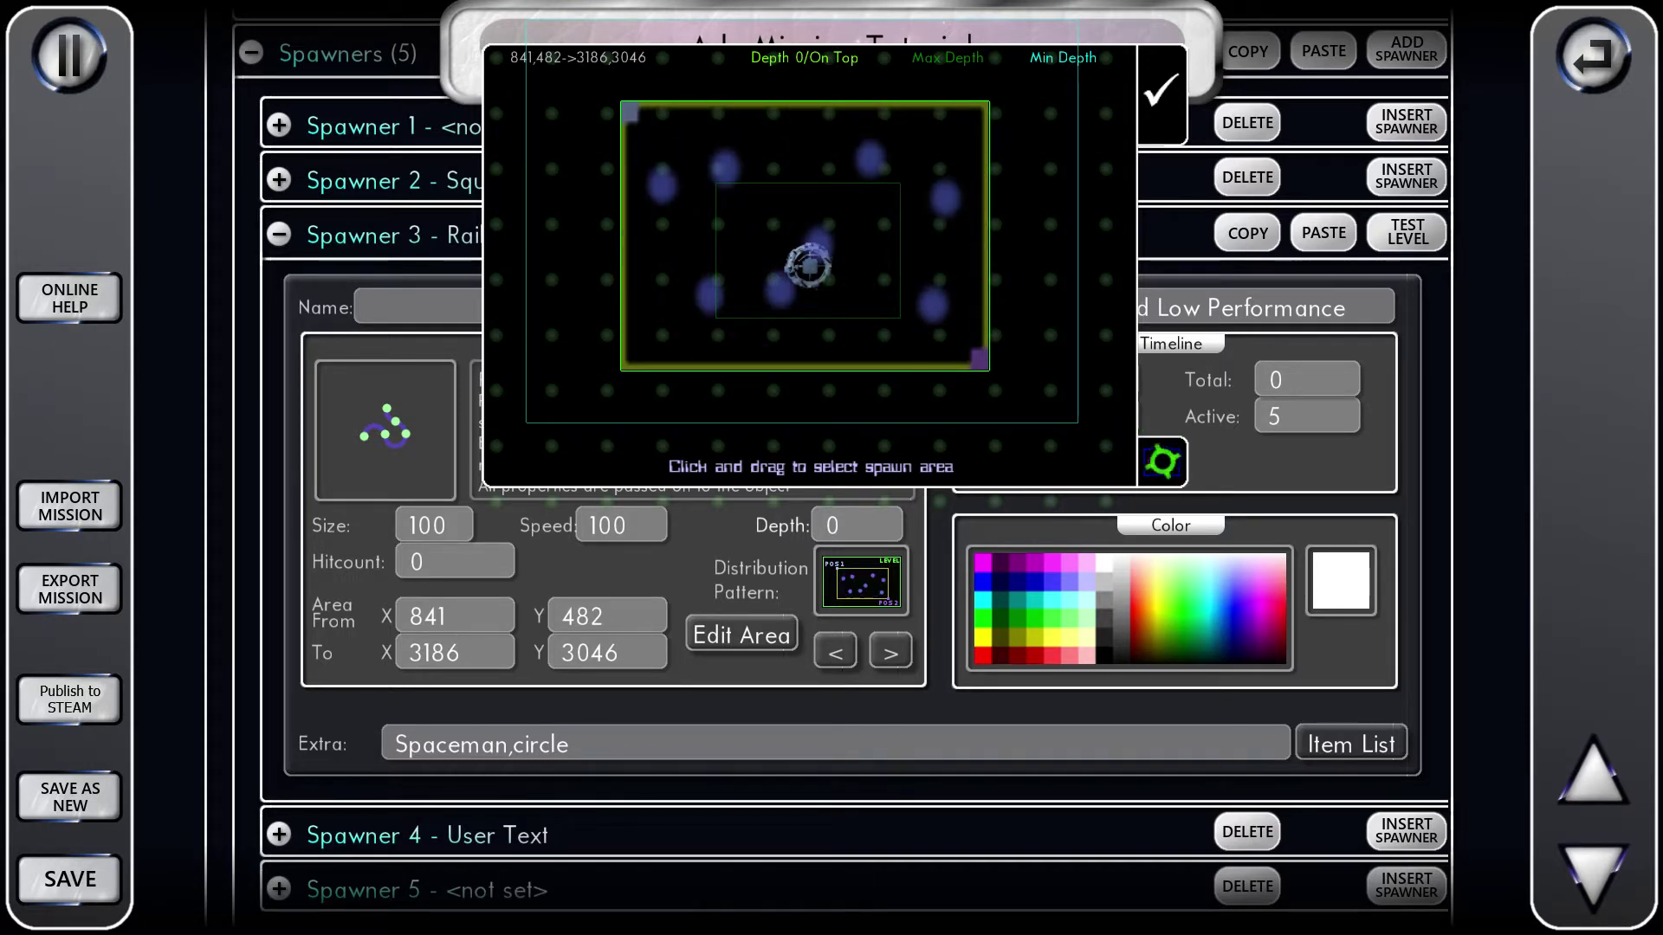
left_click(1162, 462)
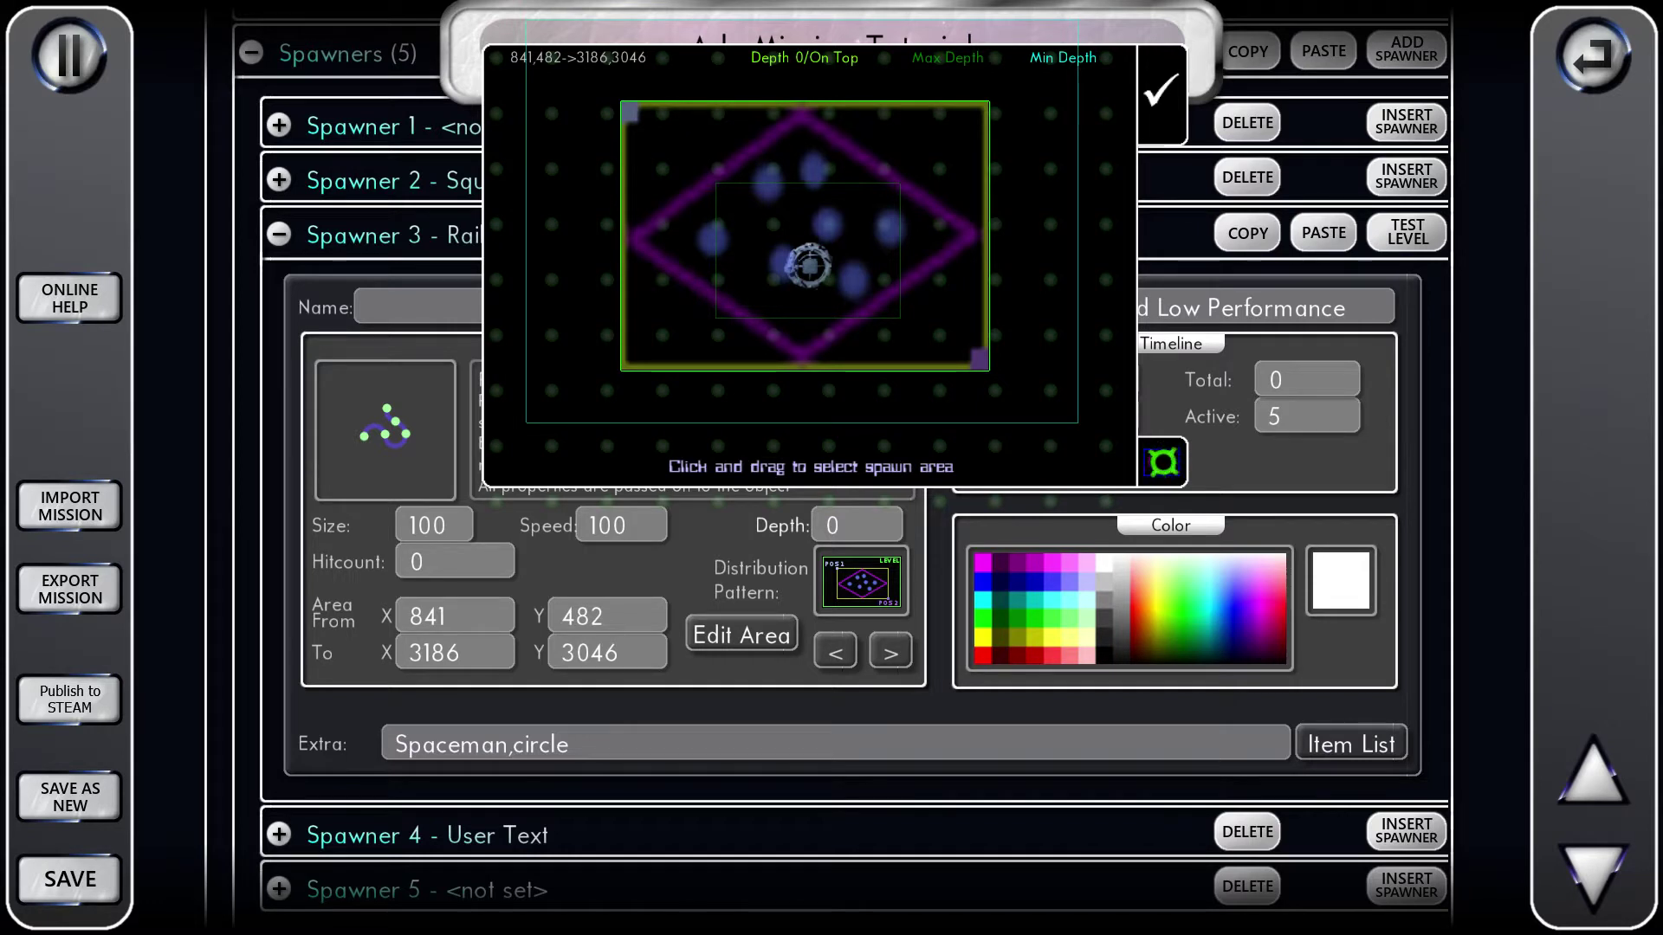
left_click(1163, 462)
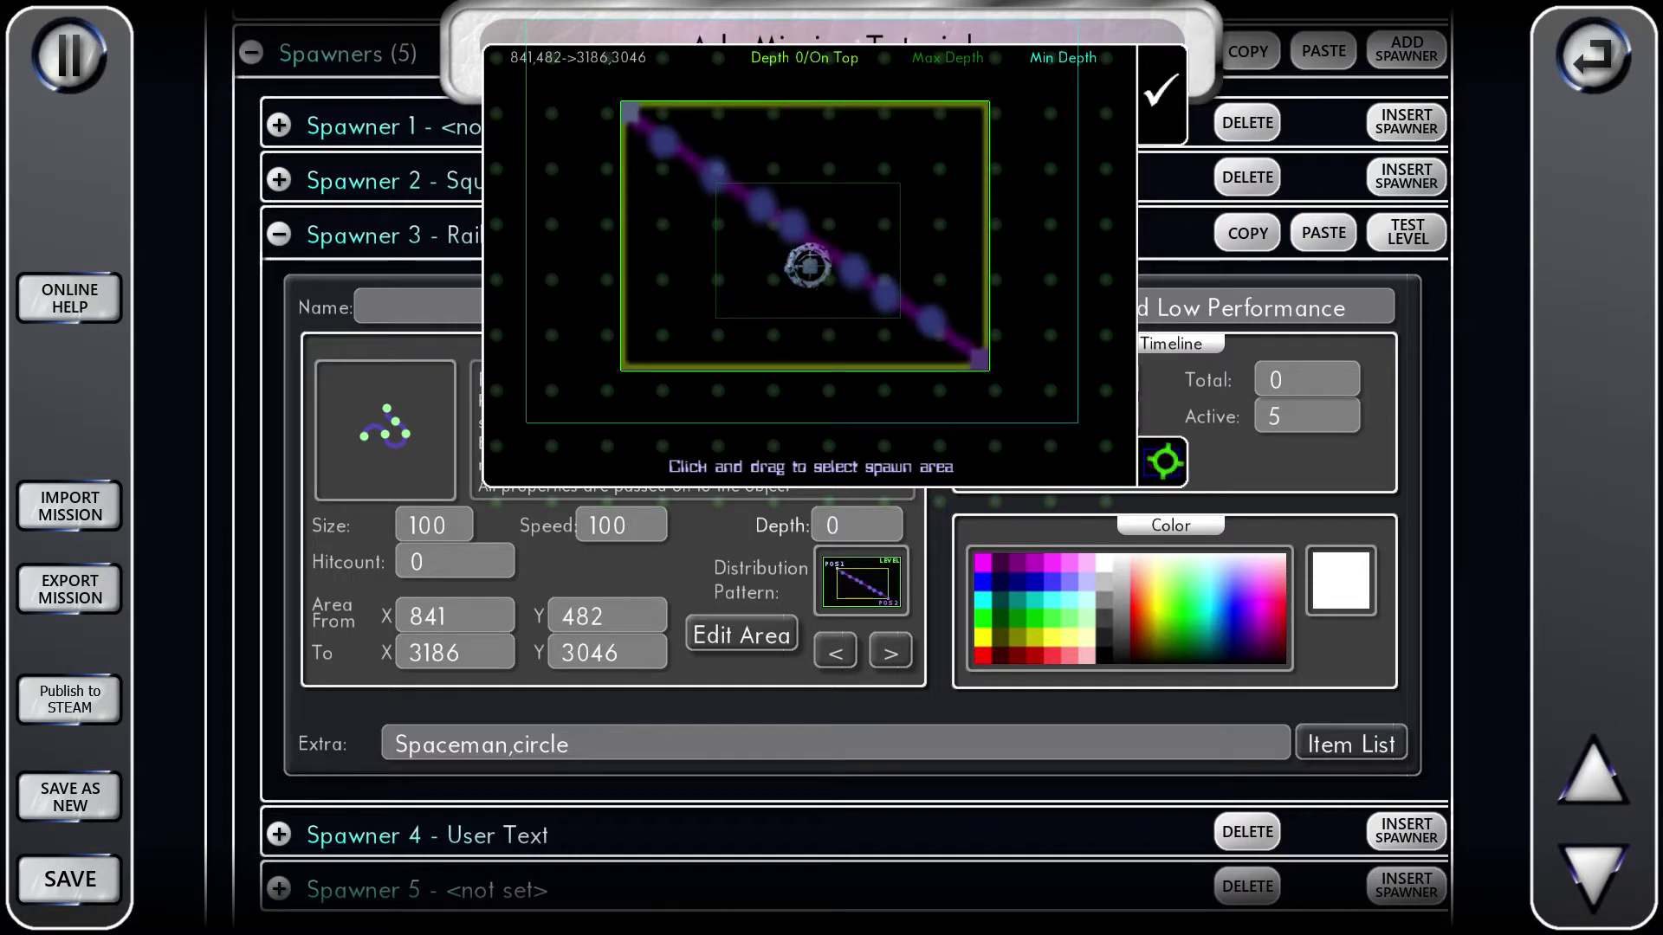
left_click(1162, 461)
left_click(1162, 462)
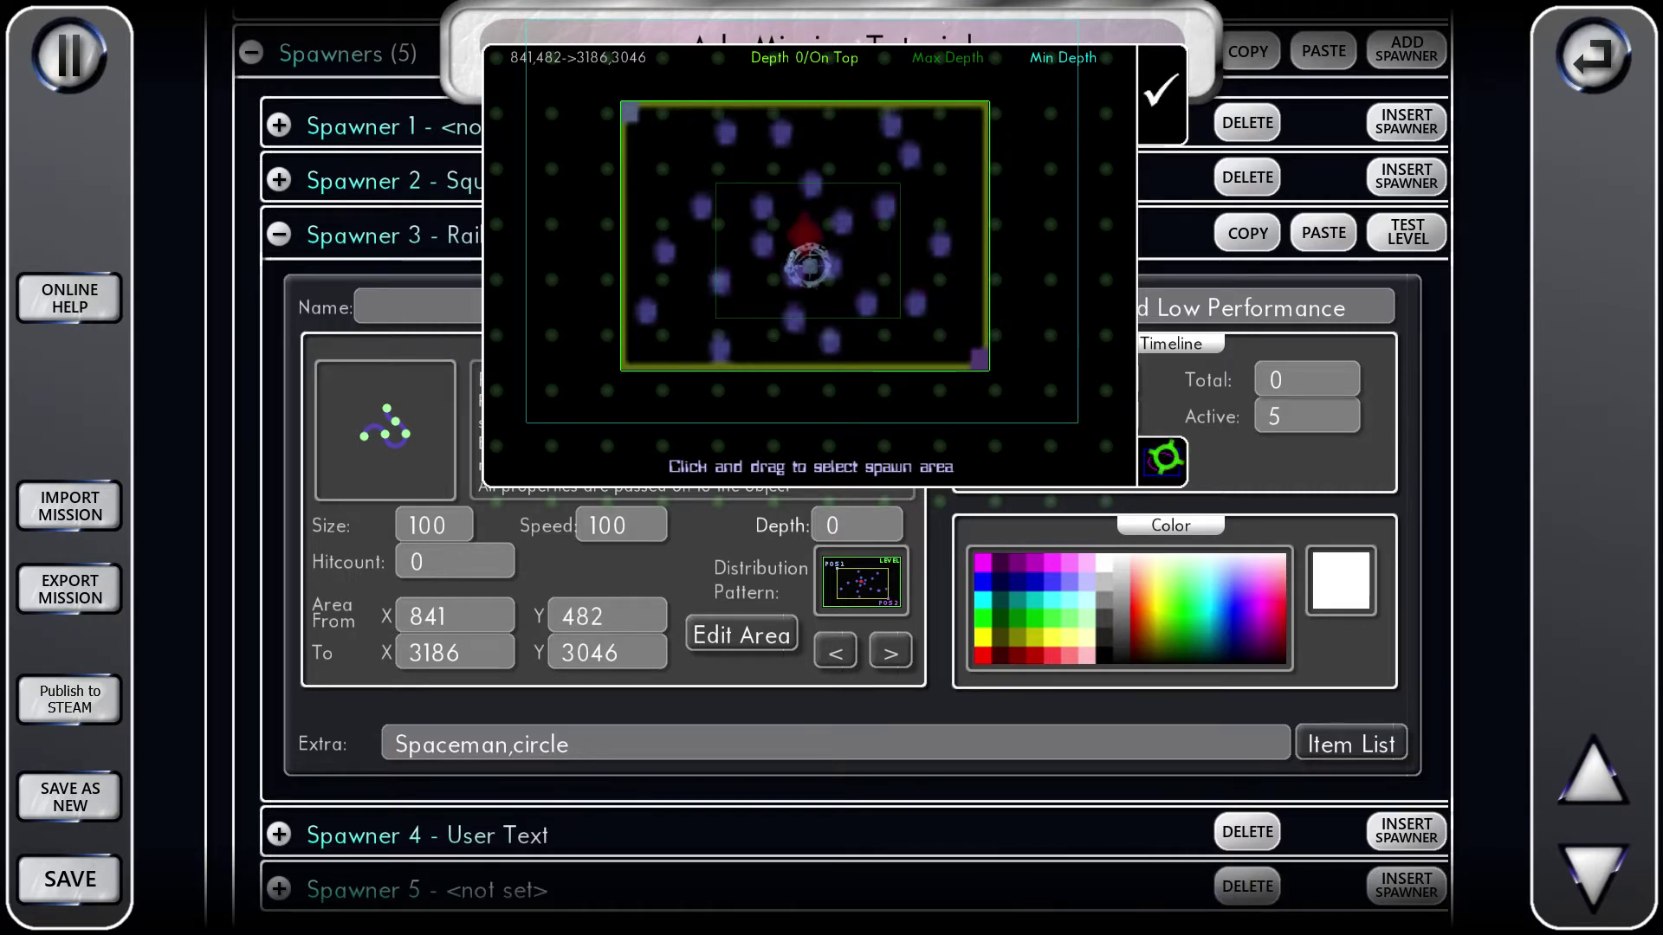
left_click(1164, 460)
left_click(1165, 461)
left_click(1166, 462)
left_click(1166, 462)
left_click(1167, 461)
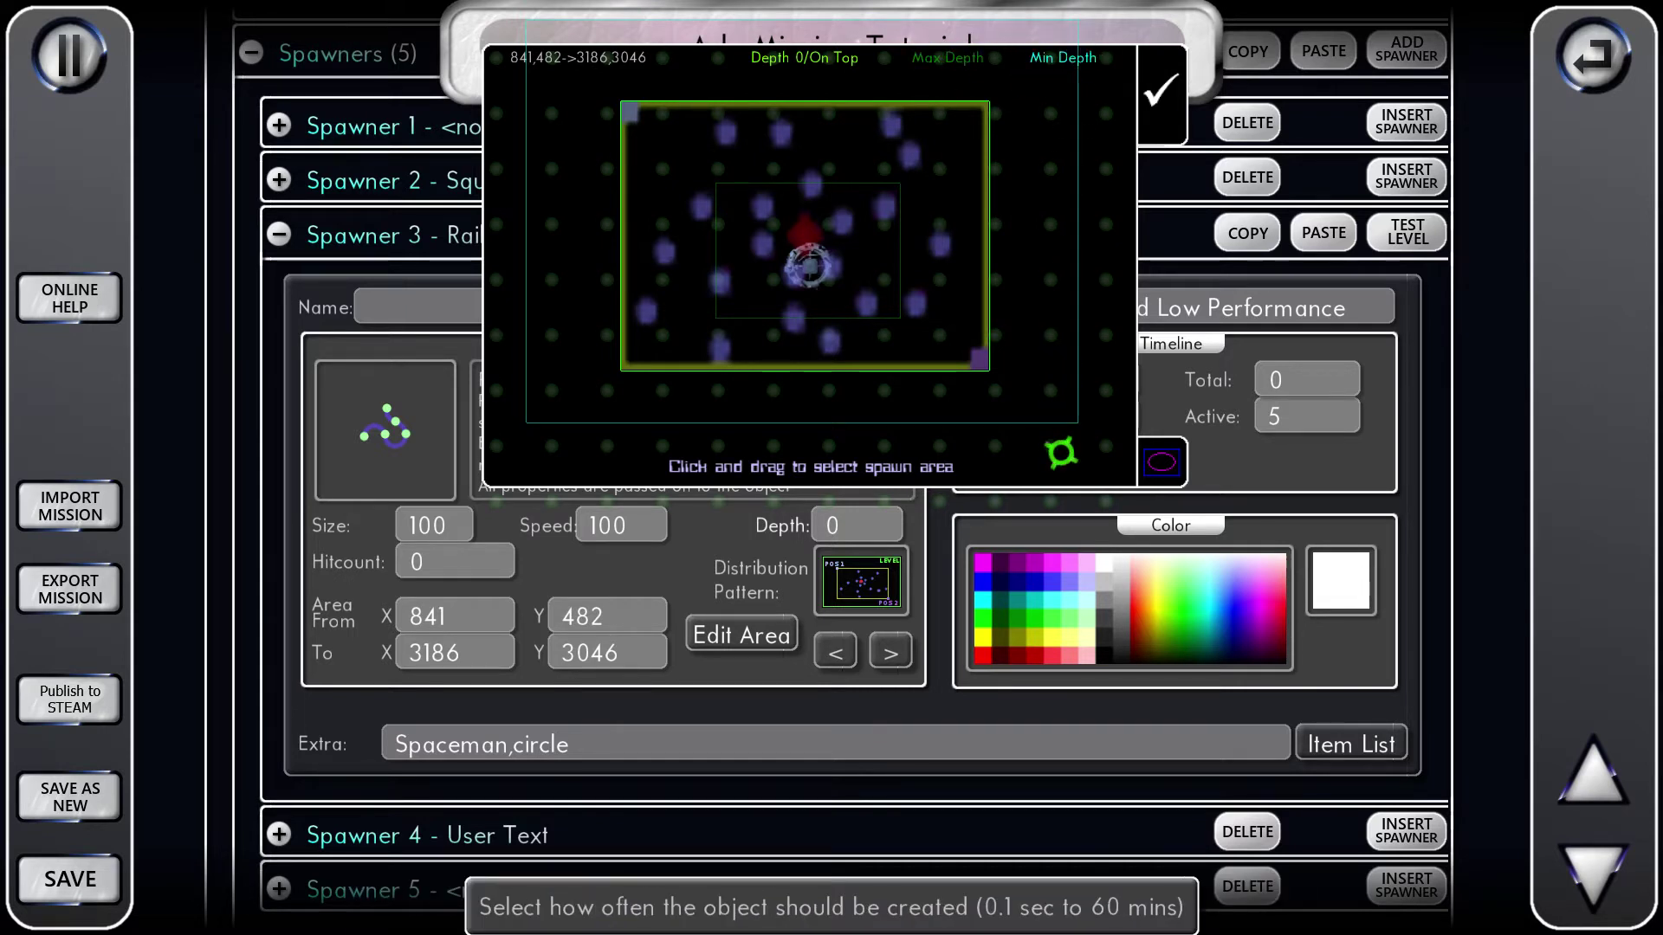
- Redraw the Railer's spawn area from 2633, 1434 to 3303, 2319 and accept it
left_click_drag(935, 236, 1007, 296)
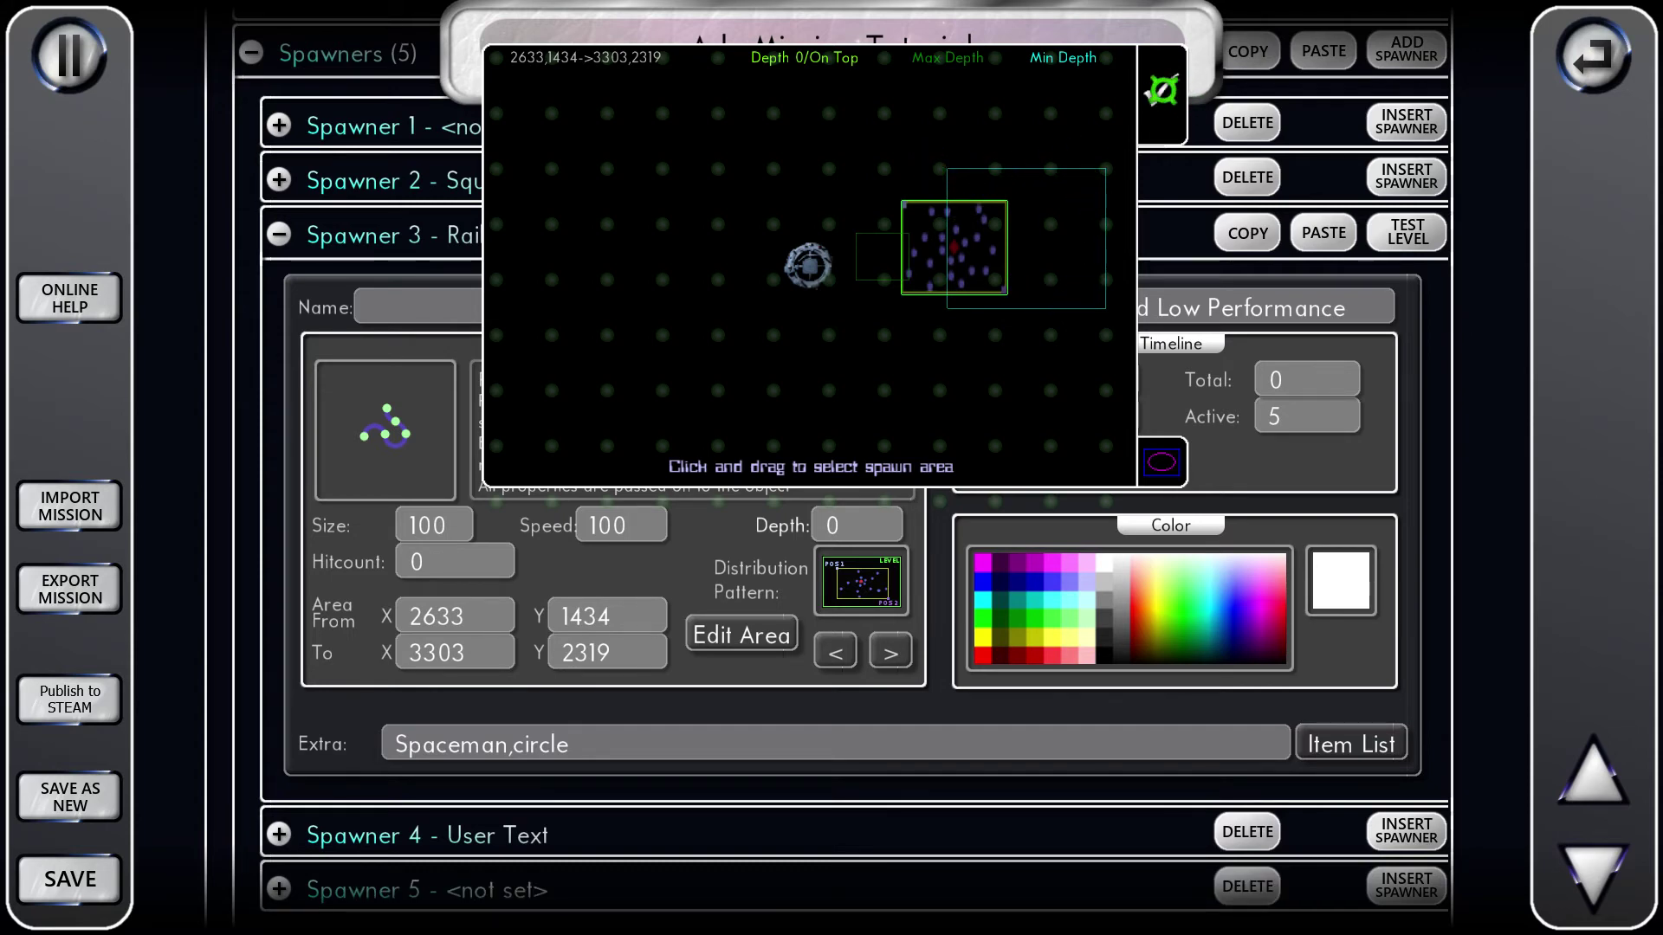
left_click(1162, 89)
- Collapse the settings of the Railer spawner and the Right Border decoration in the mission outline
left_click(427, 231)
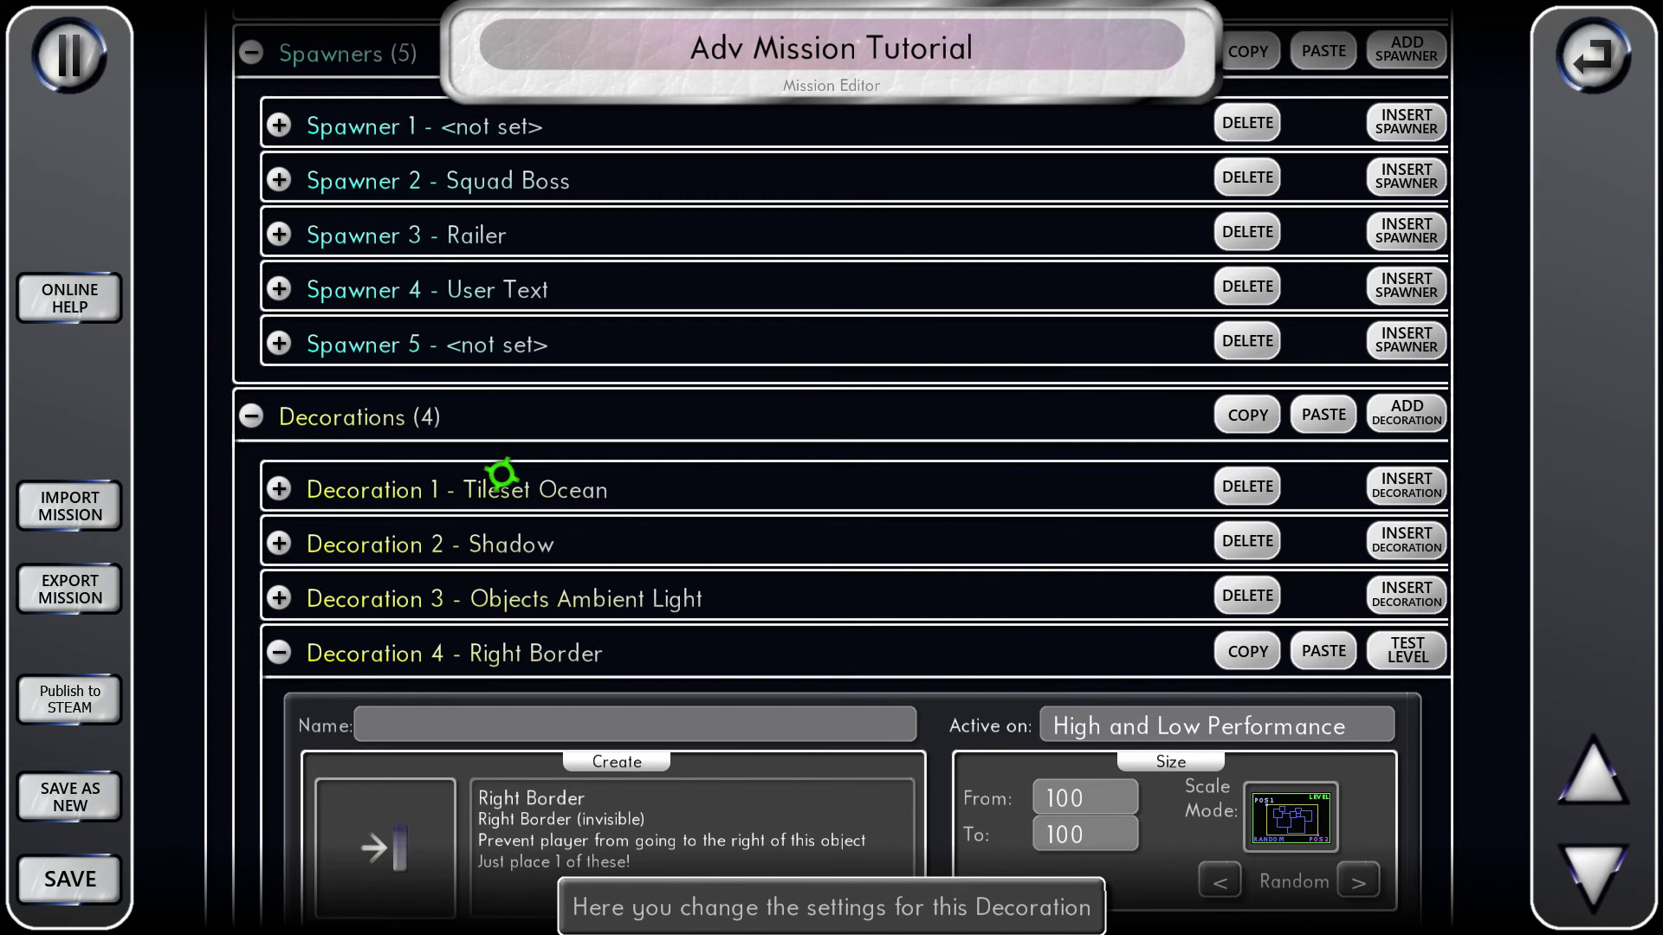
scroll(507, 494, "down", 3)
left_click(476, 464)
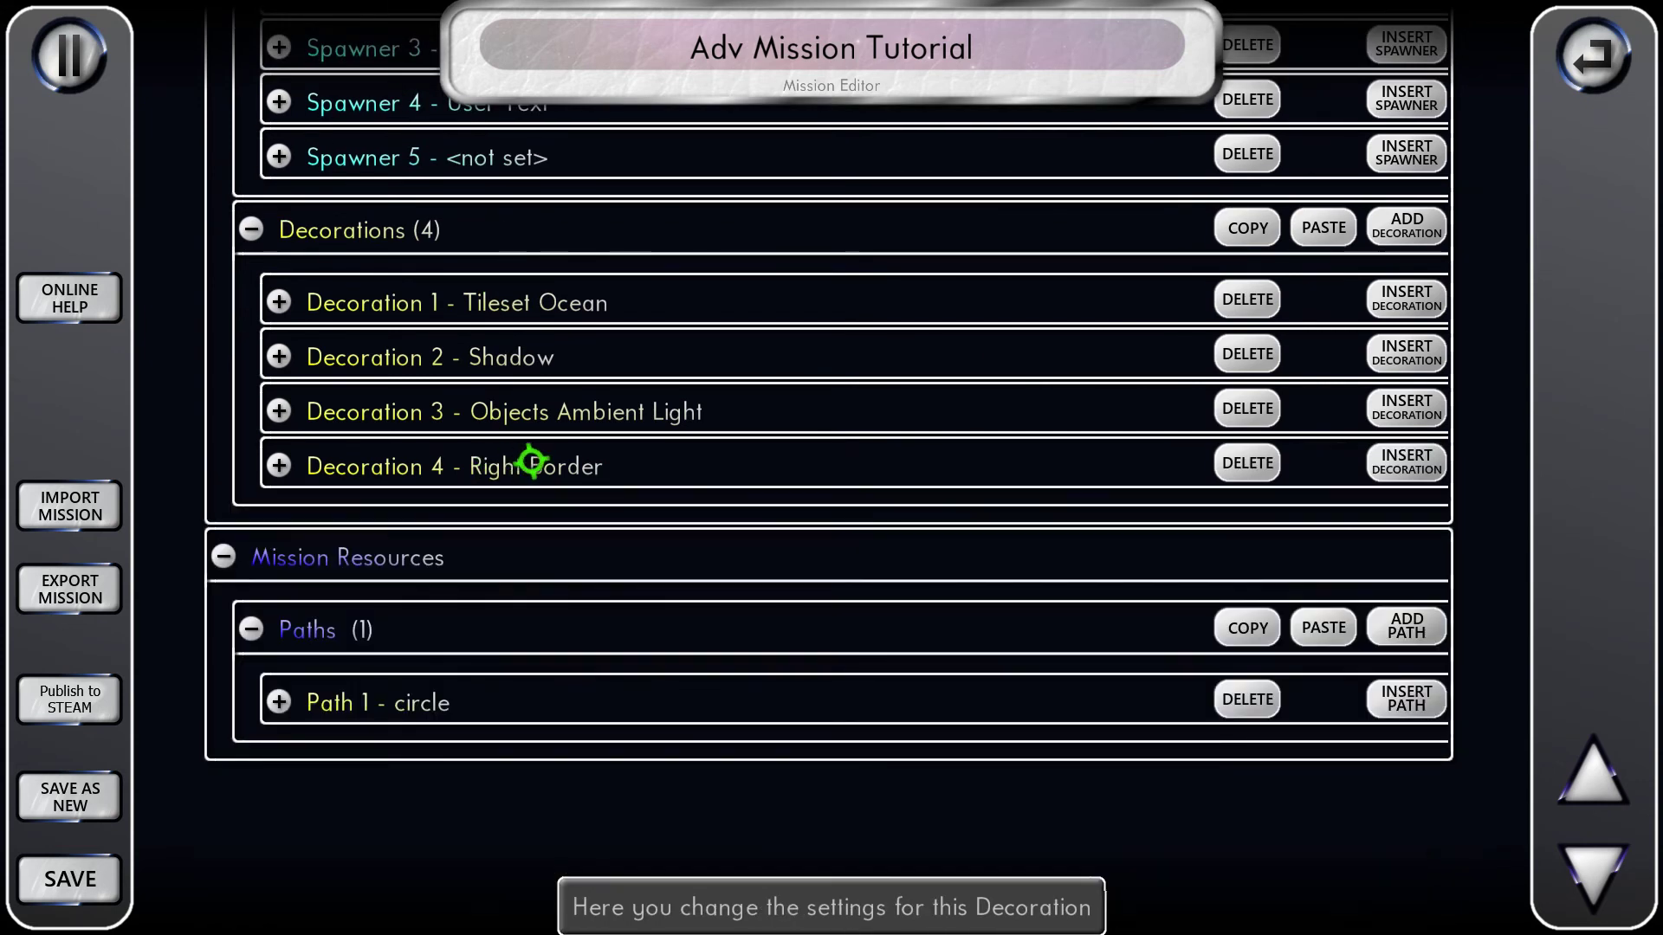
scroll(554, 463, "up", 7)
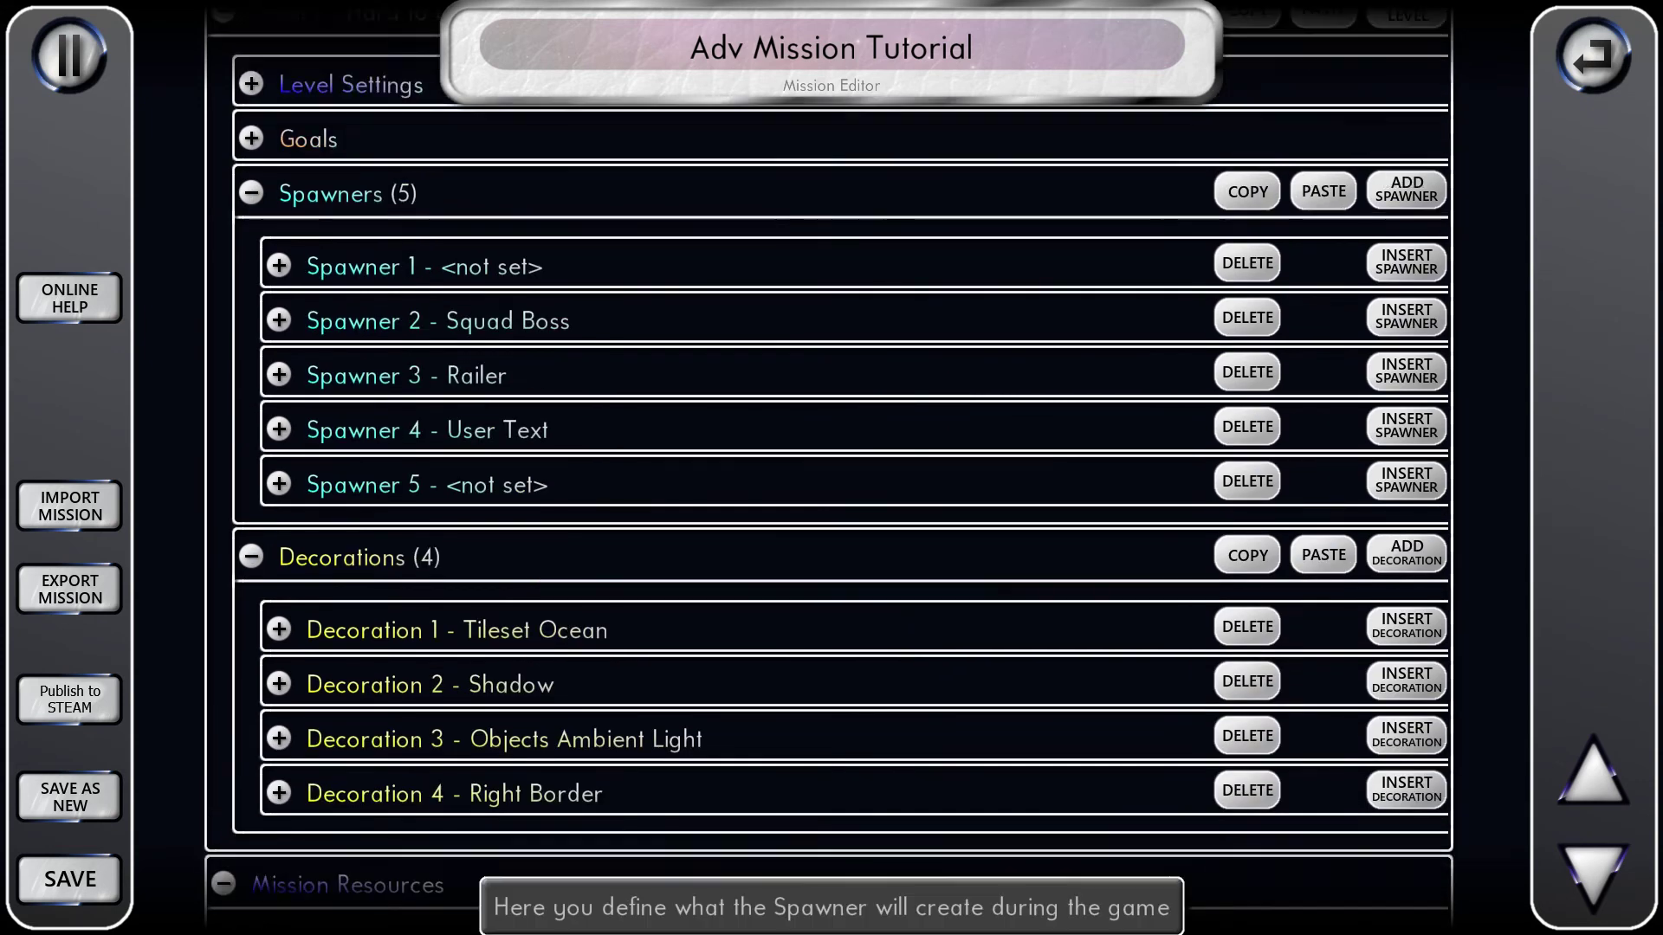
scroll(538, 514, "up", 2)
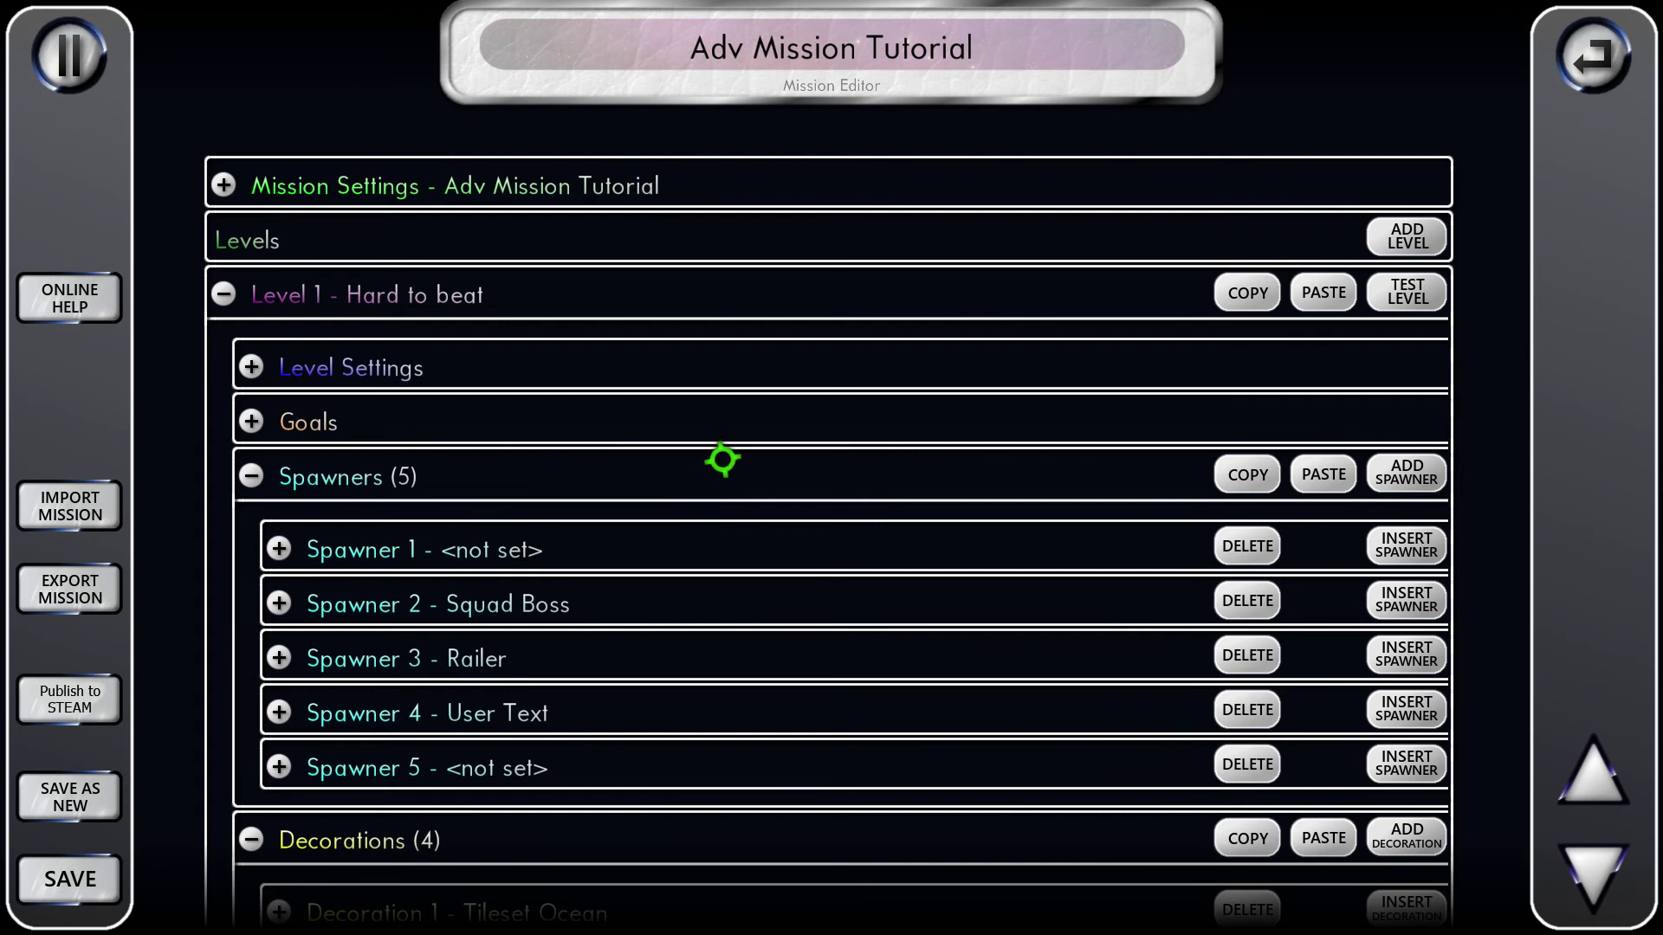
- Leave the Mission Editor, exit the Mission Selector to the main menu, and request quitting to the desktop
left_click(1594, 57)
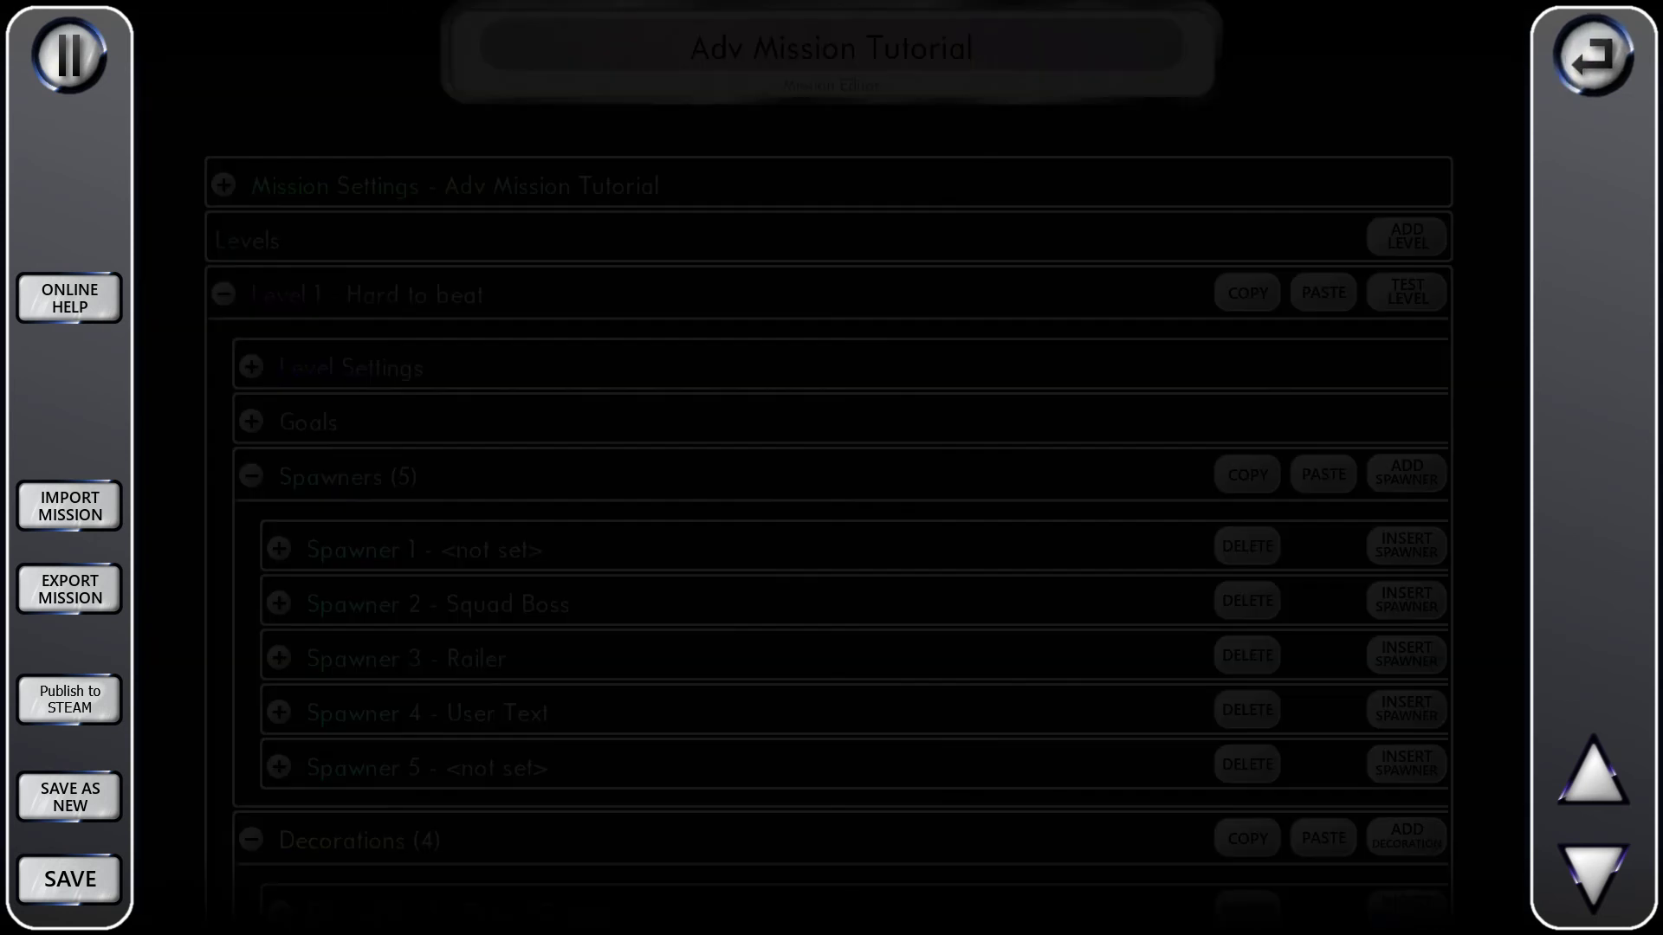
left_click(1185, 621)
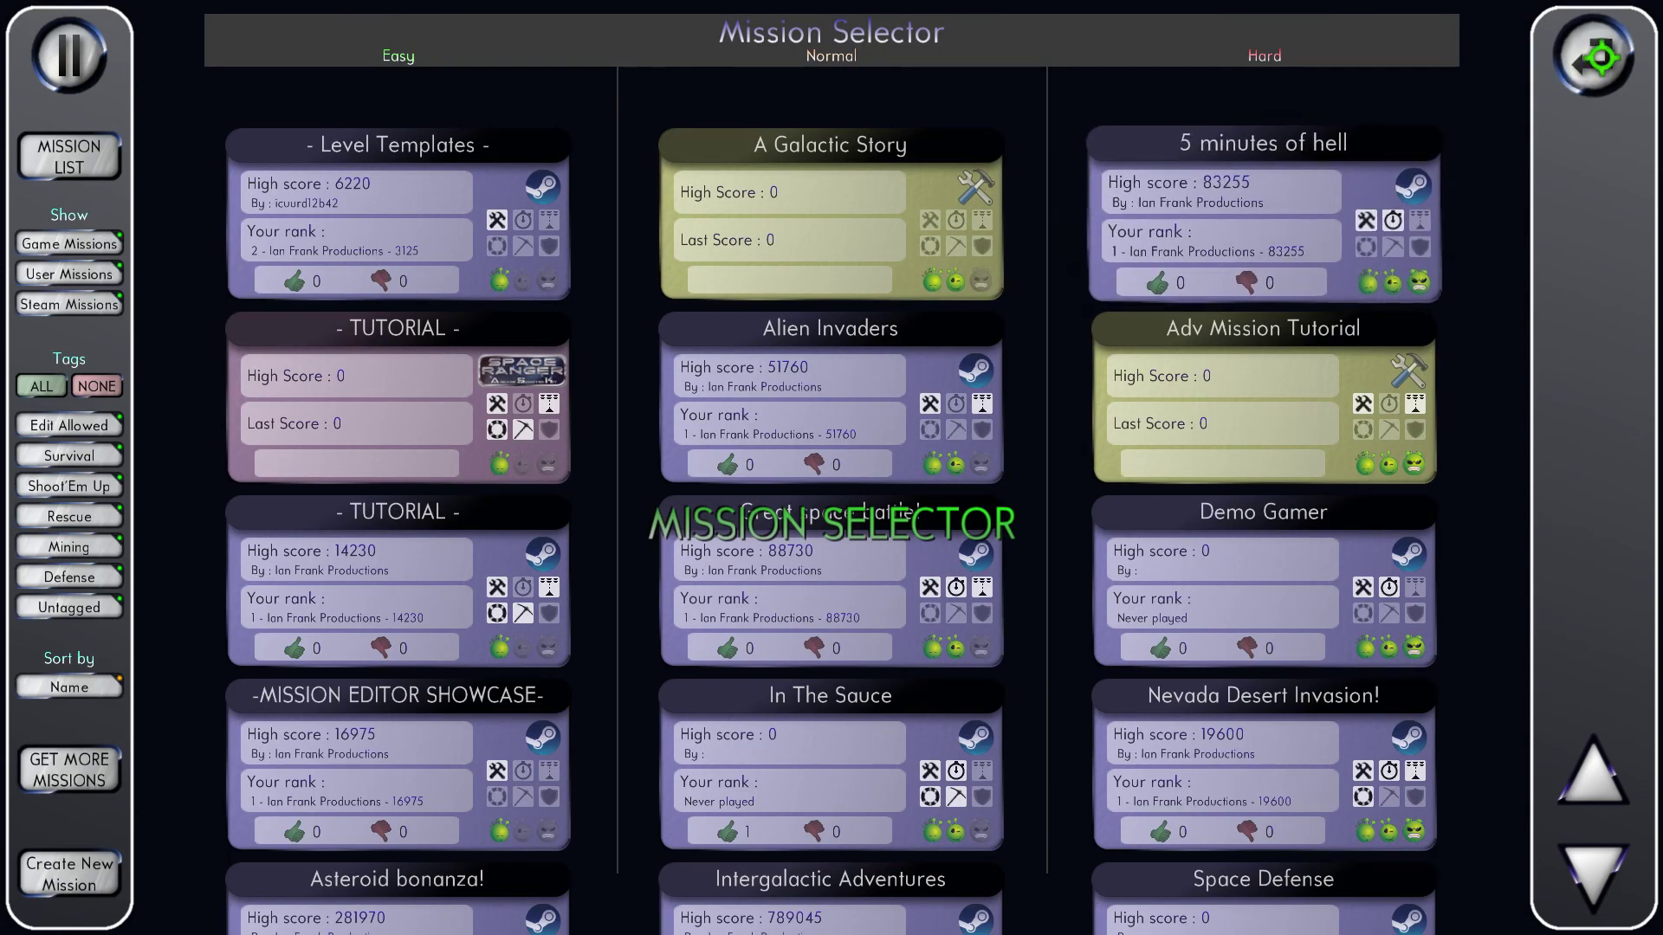
left_click(1593, 57)
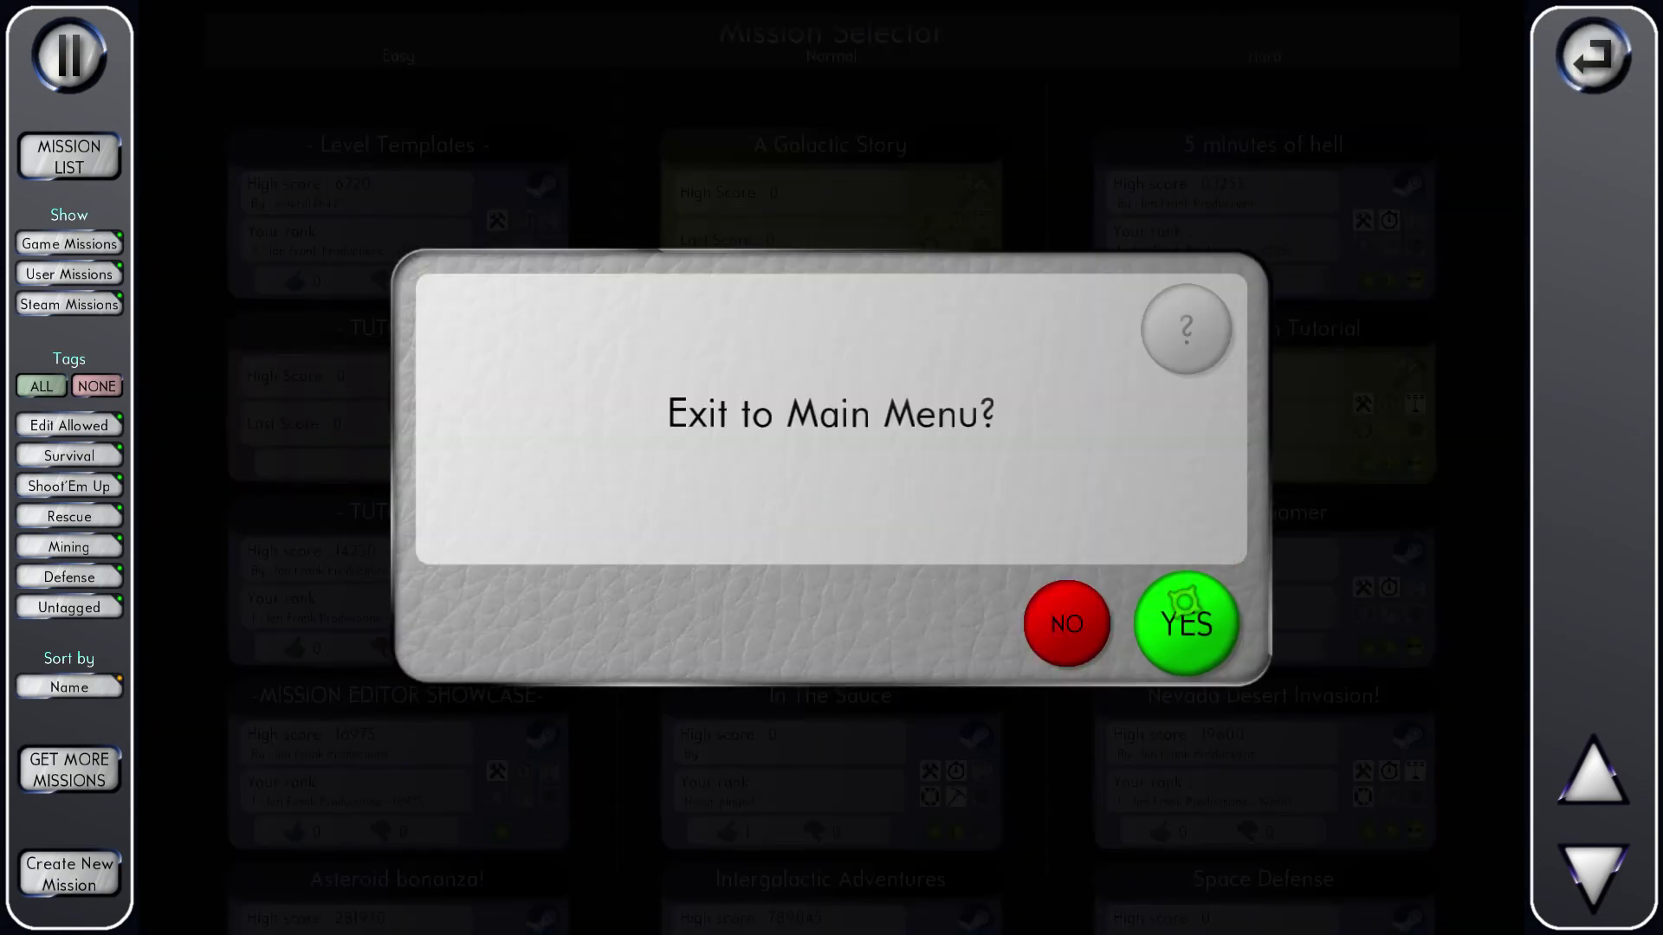
left_click(1184, 602)
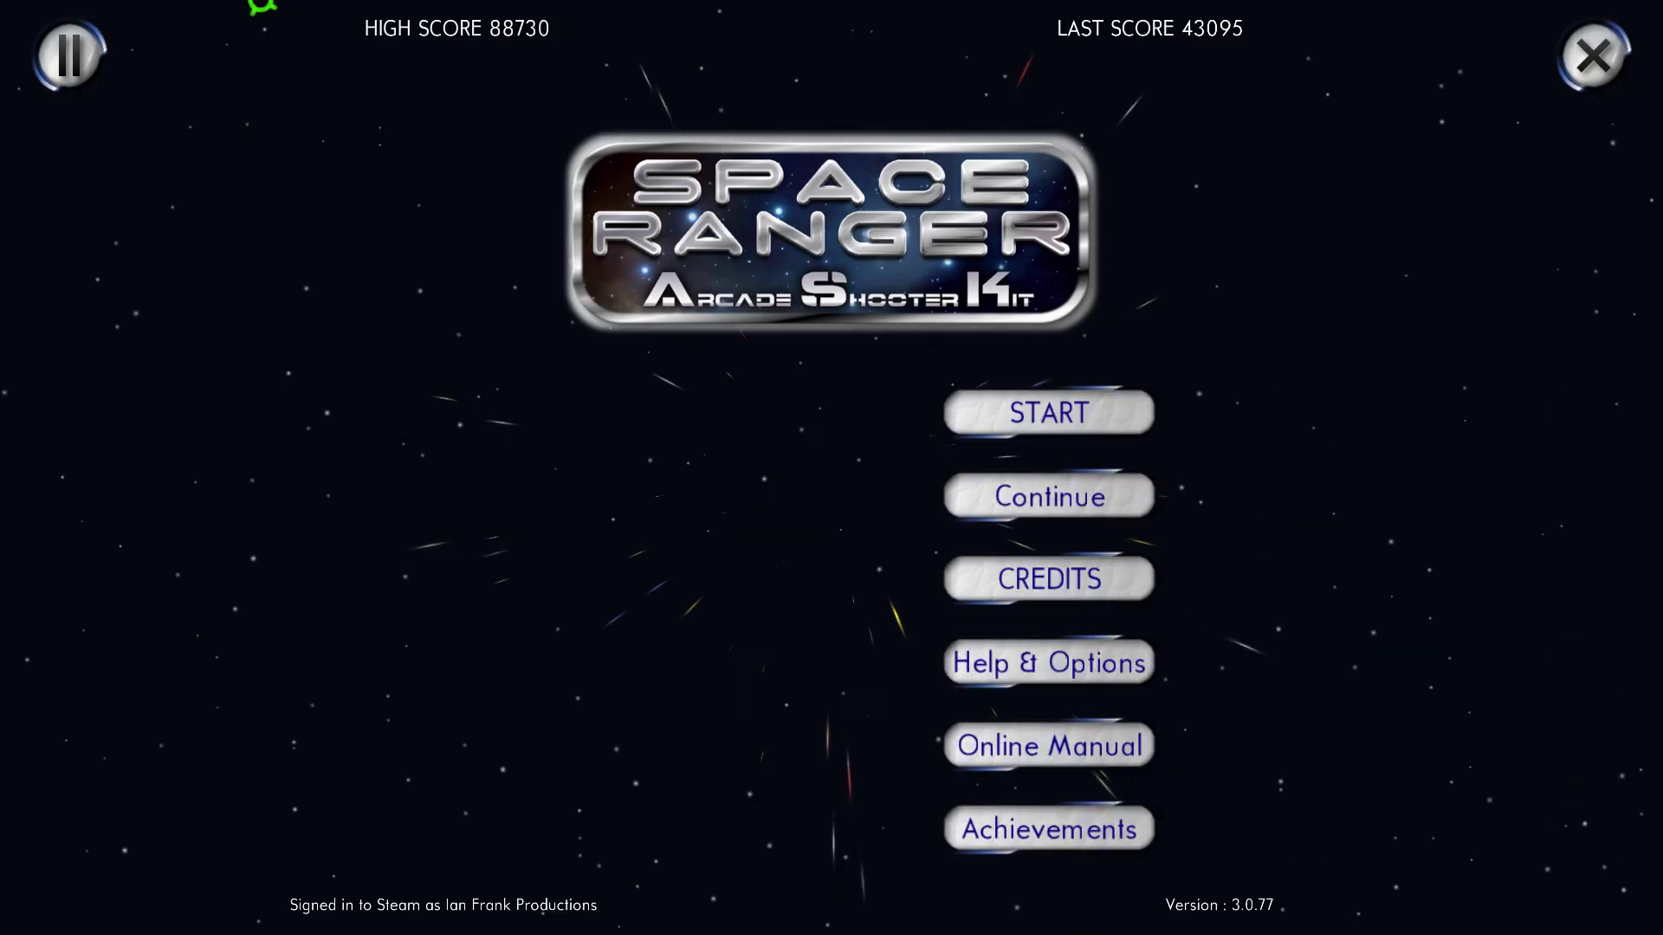
left_click(1595, 56)
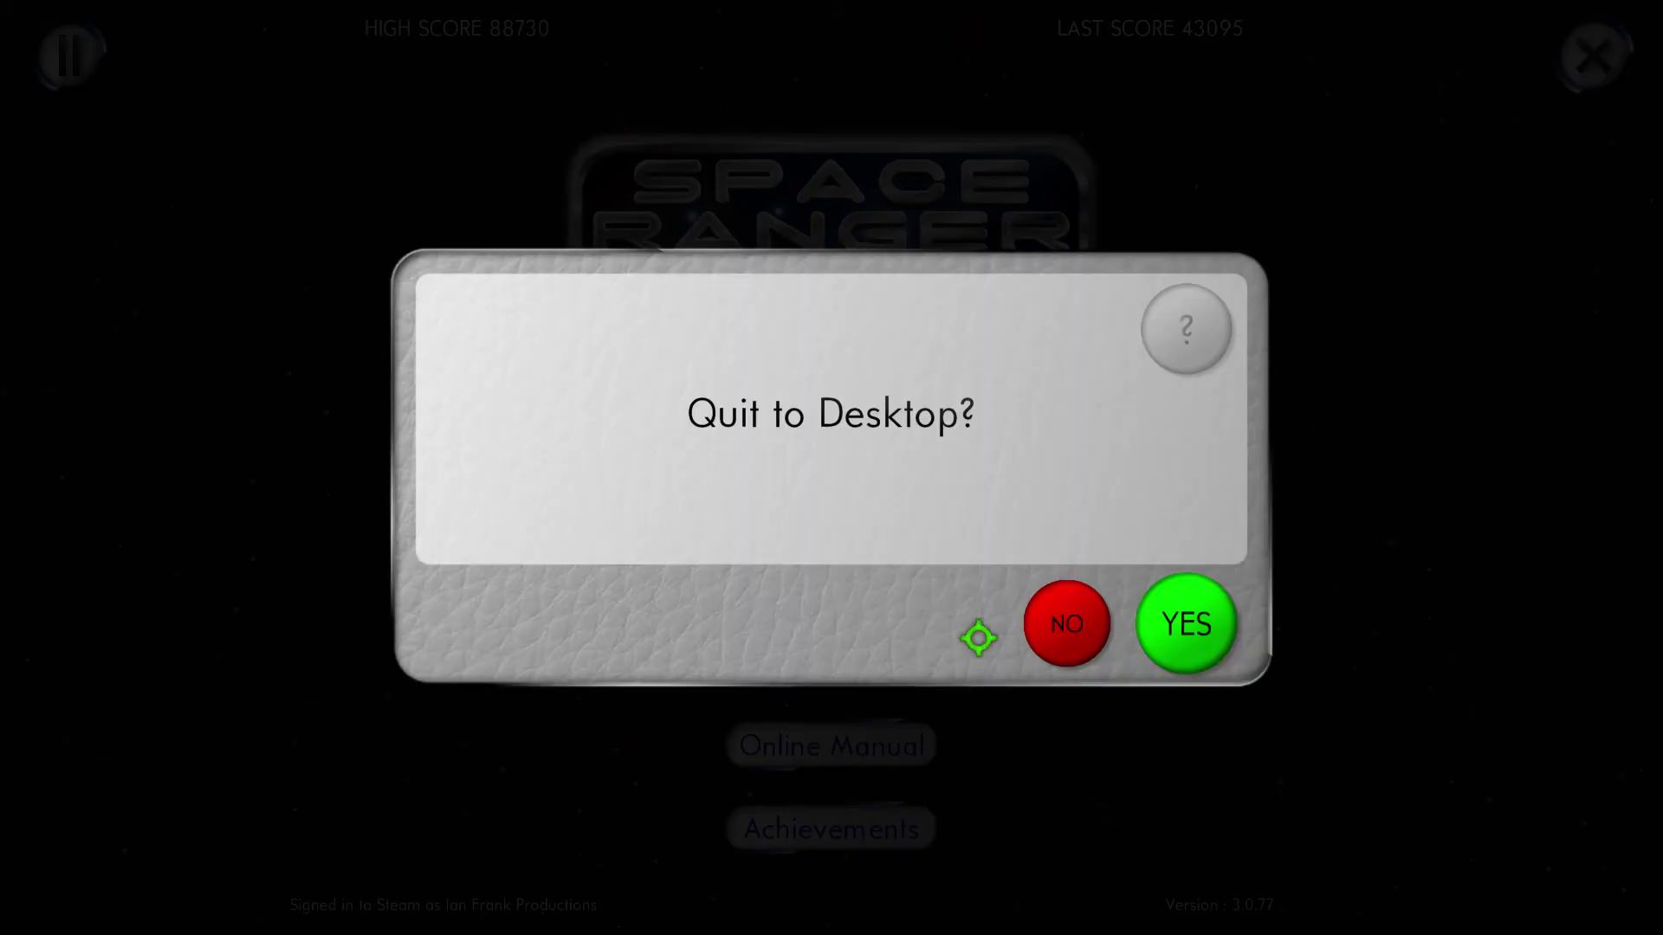